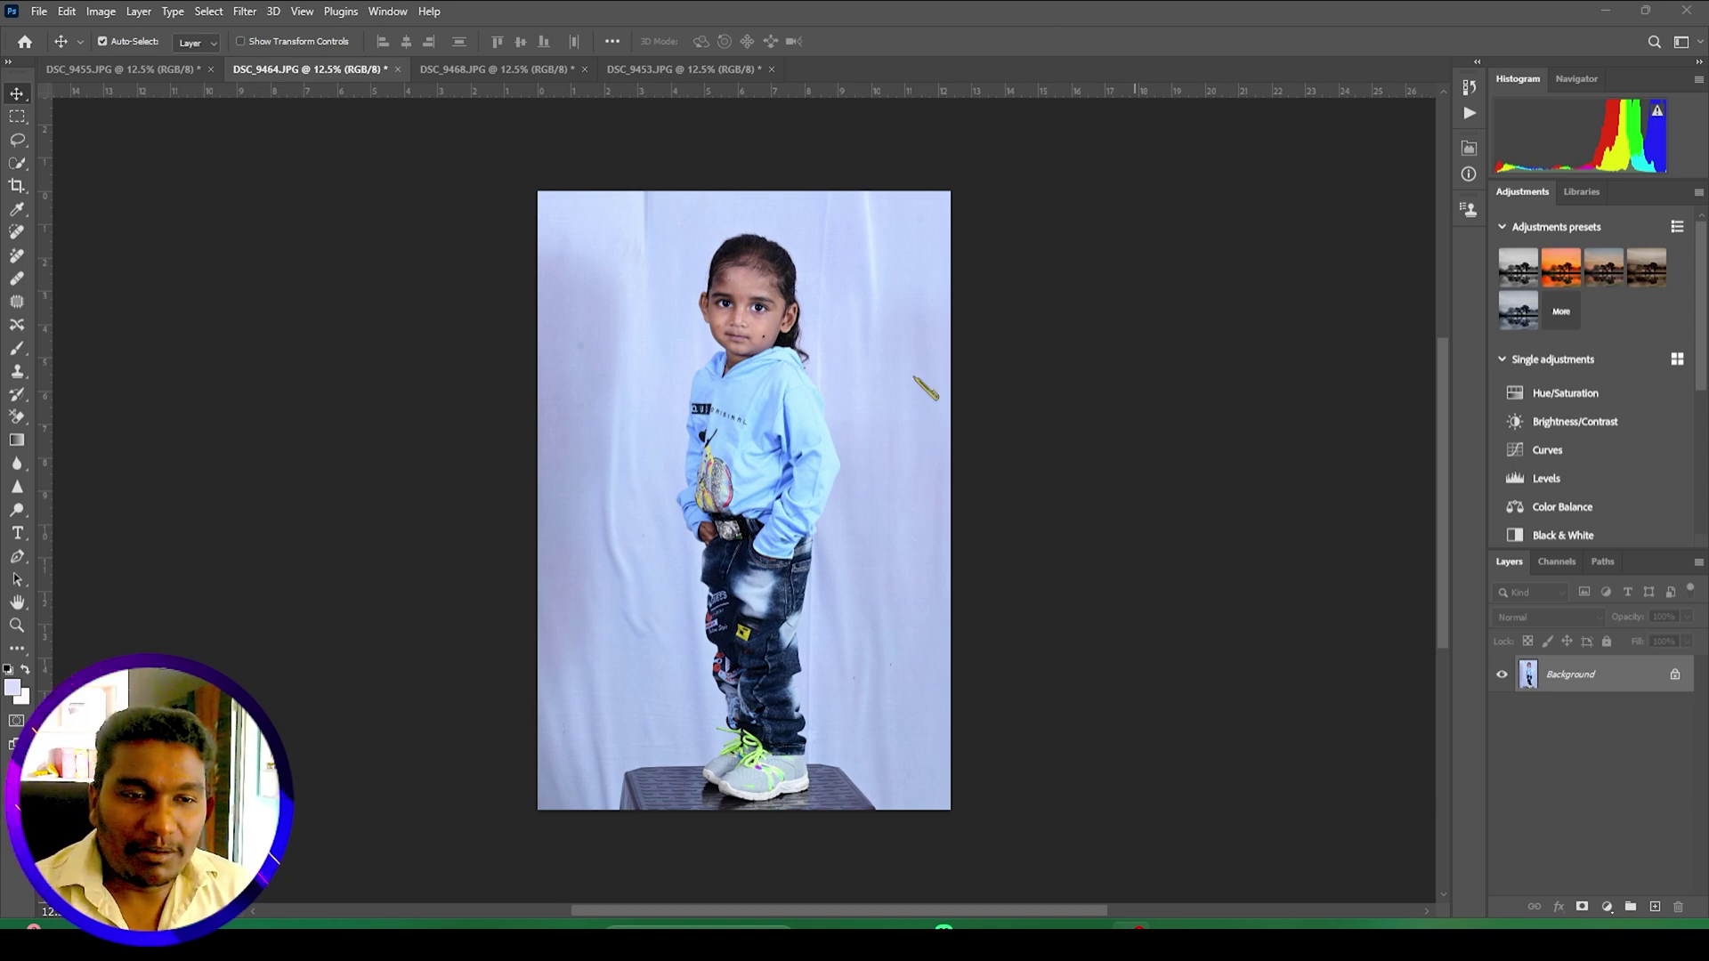
Step: Switch to File Explorer and look through the finished designs in the creations folder
left_click(858, 942)
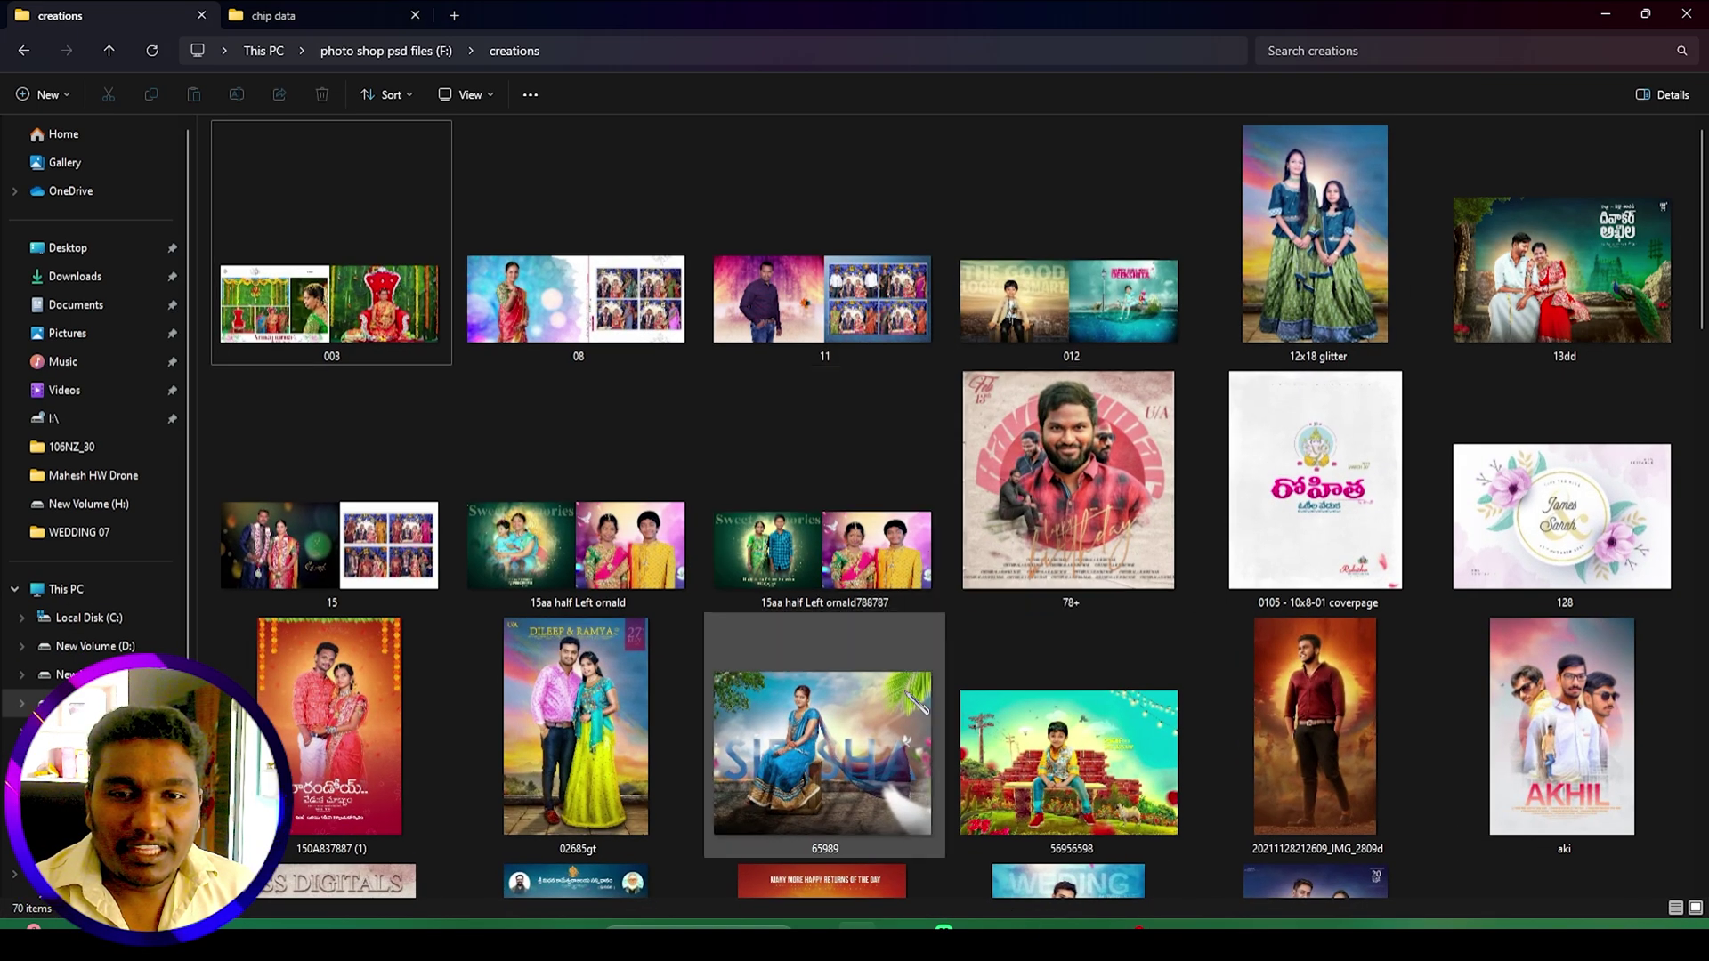
scroll(964, 564, "down", 10)
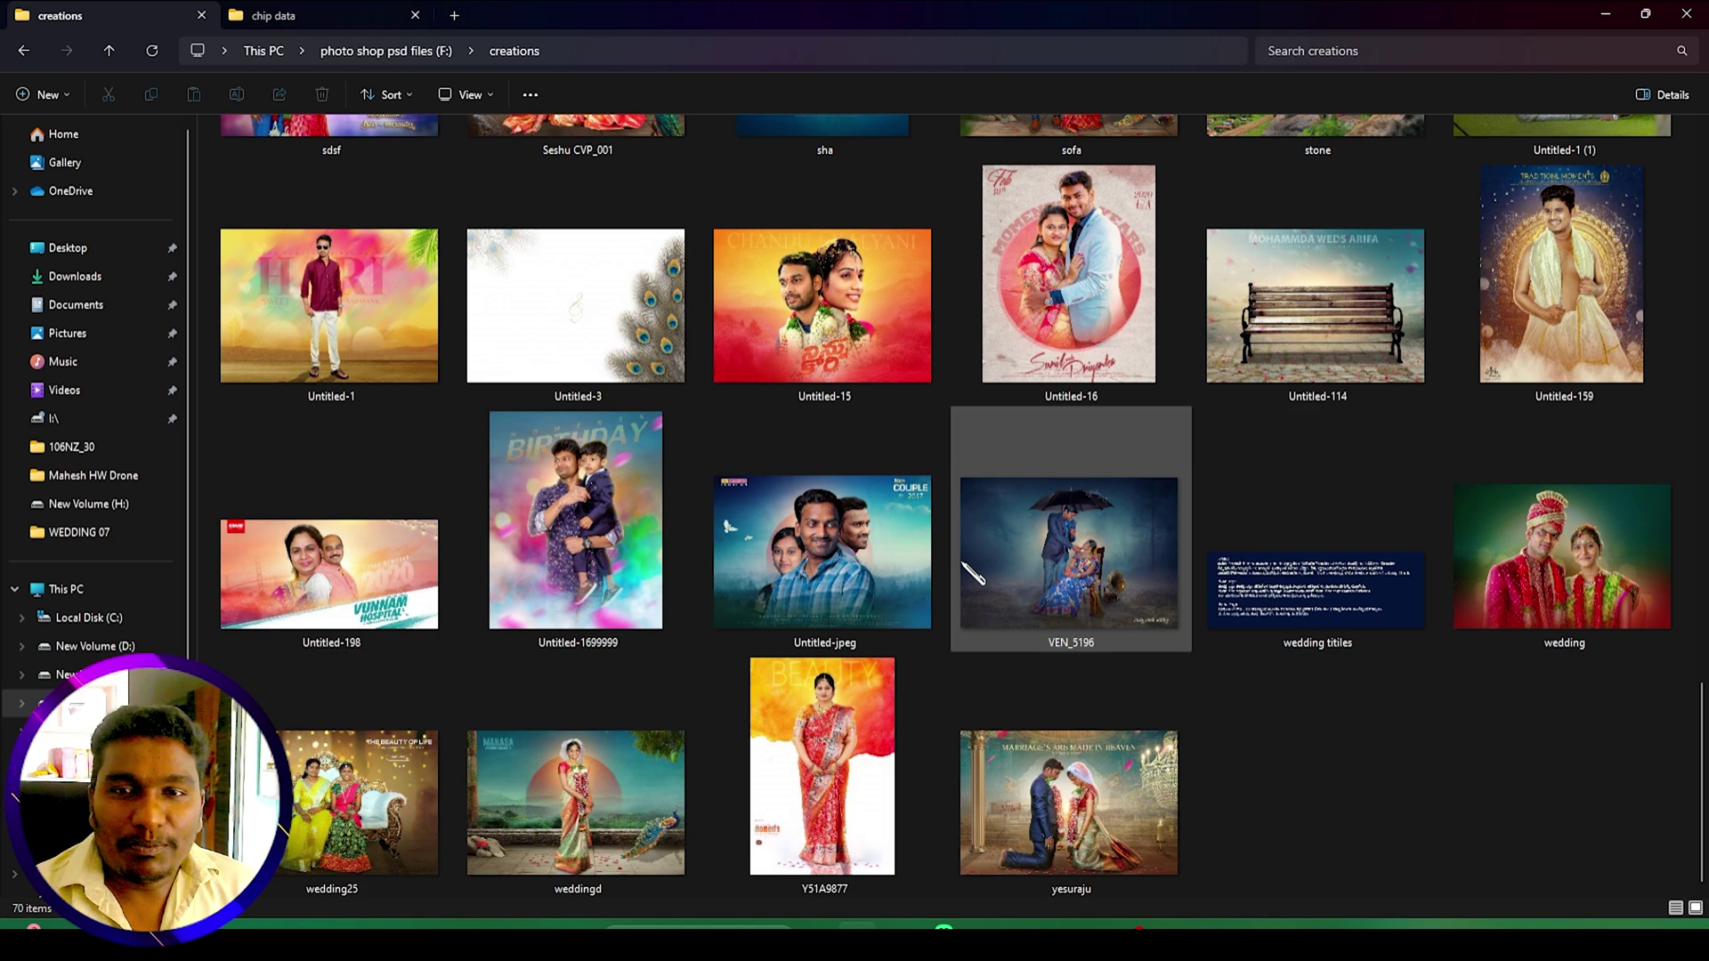
scroll(973, 574, "up", 10)
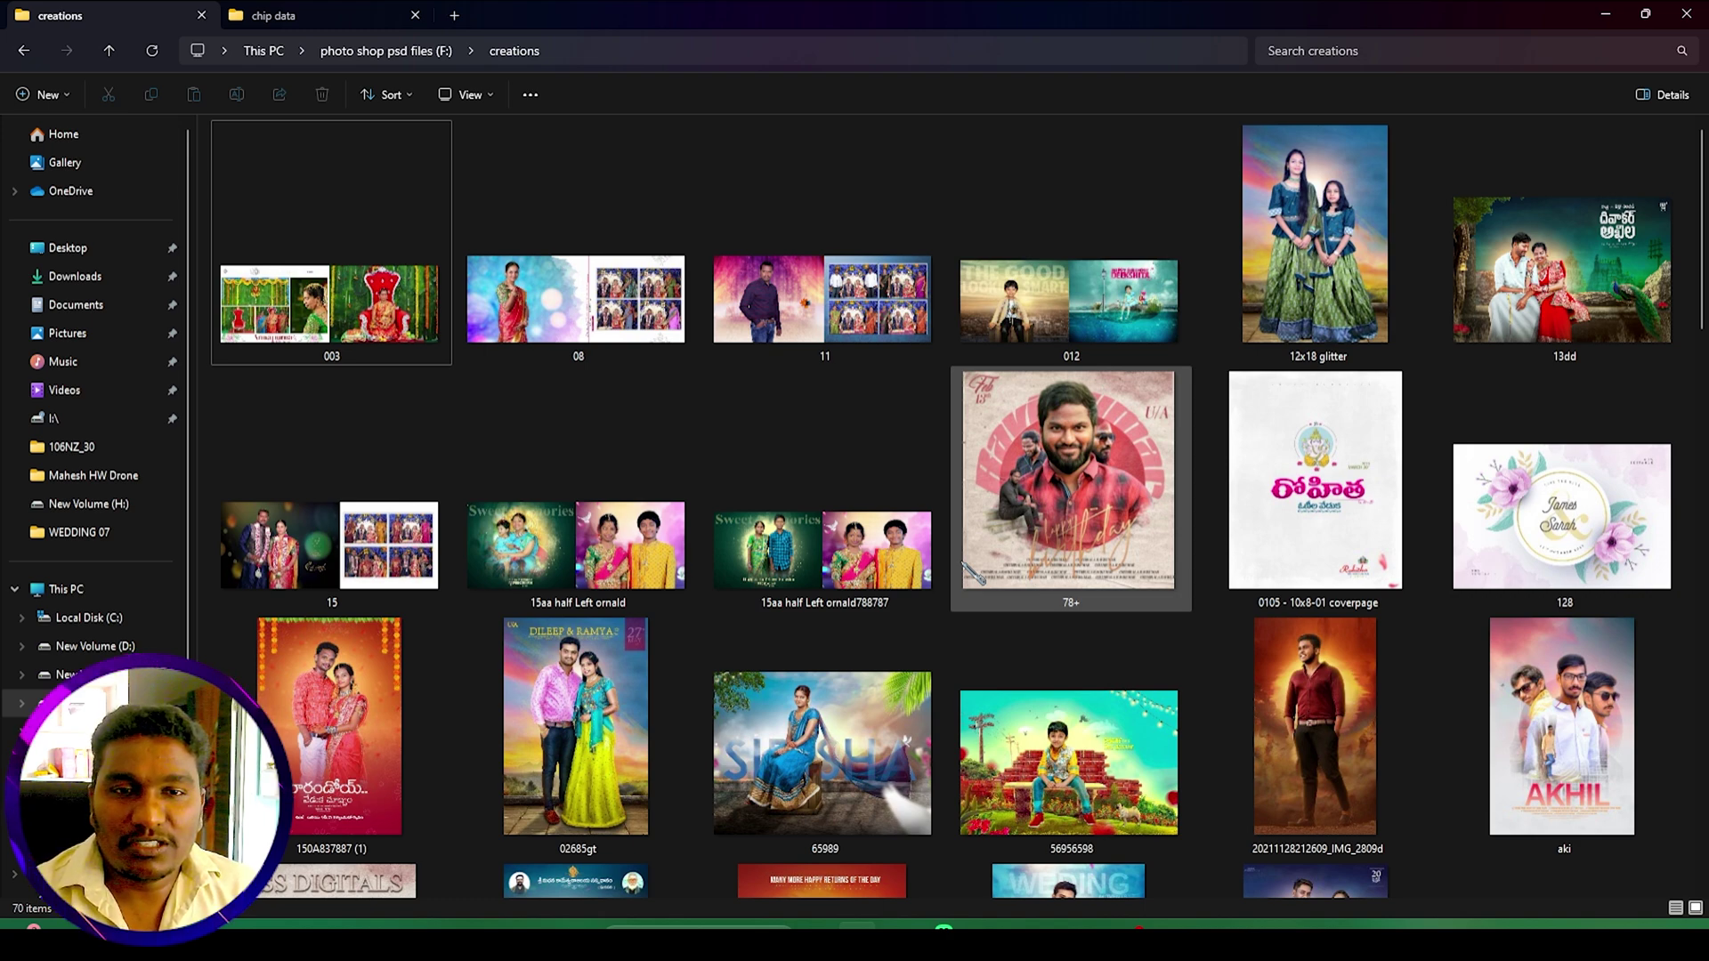
scroll(973, 574, "down", 10)
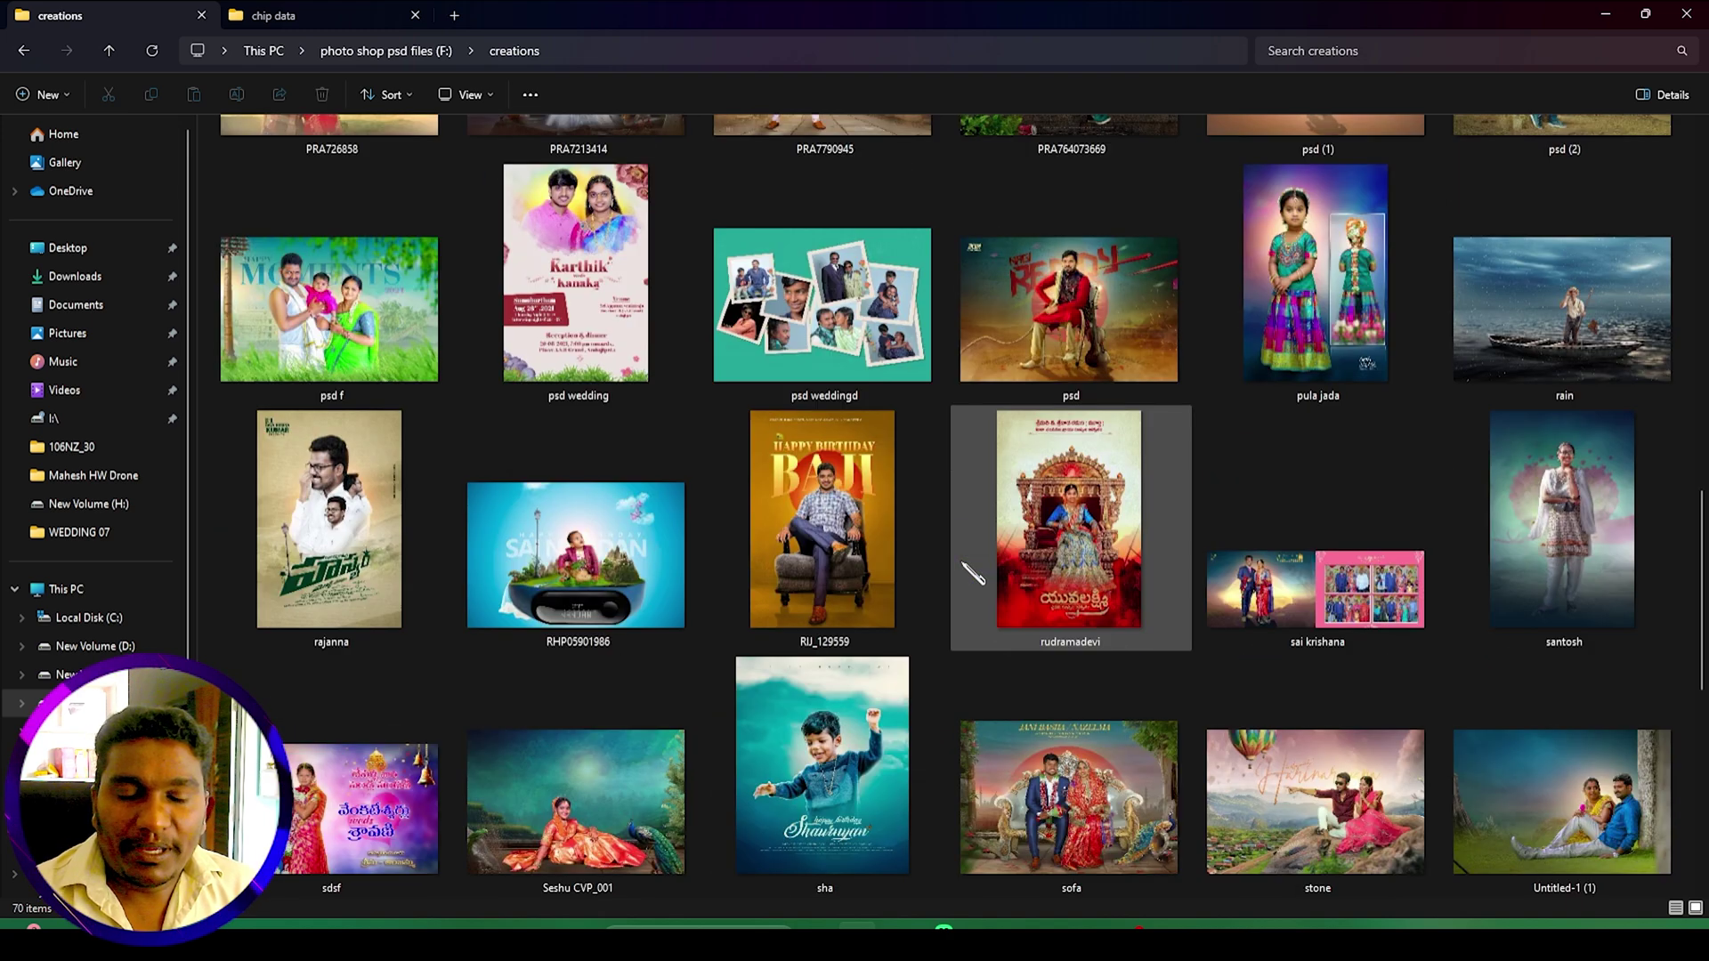
scroll(973, 574, "down", 8)
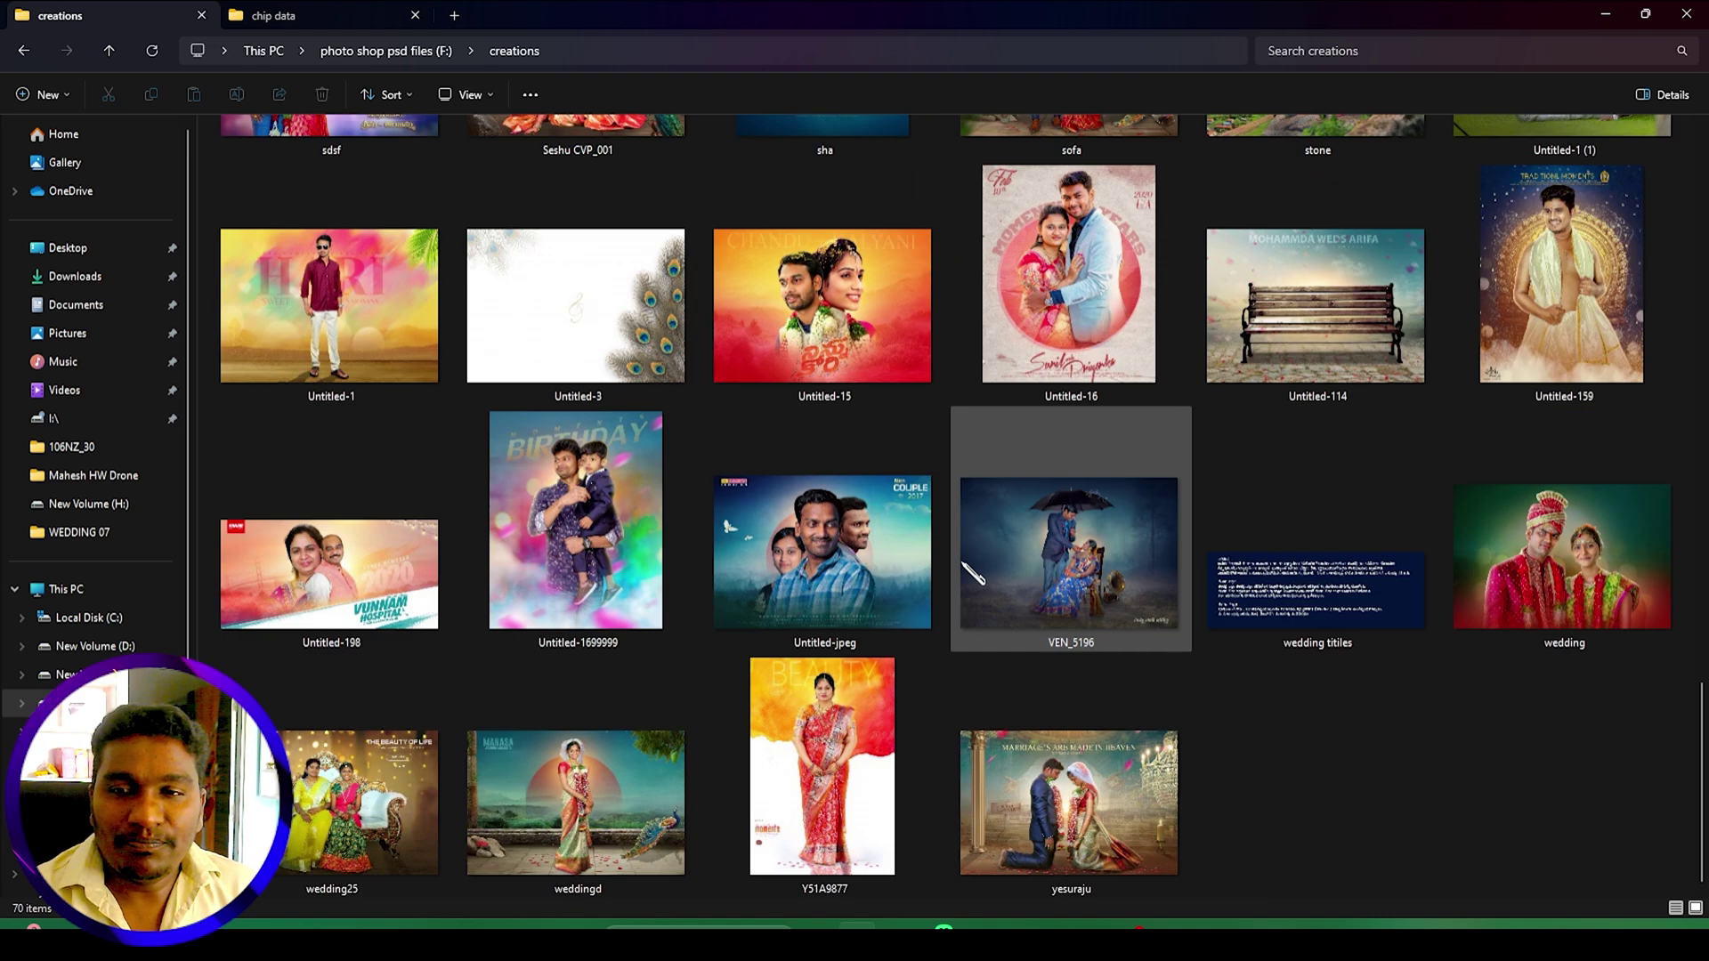
left_click_drag(1260, 27, 1275, 272)
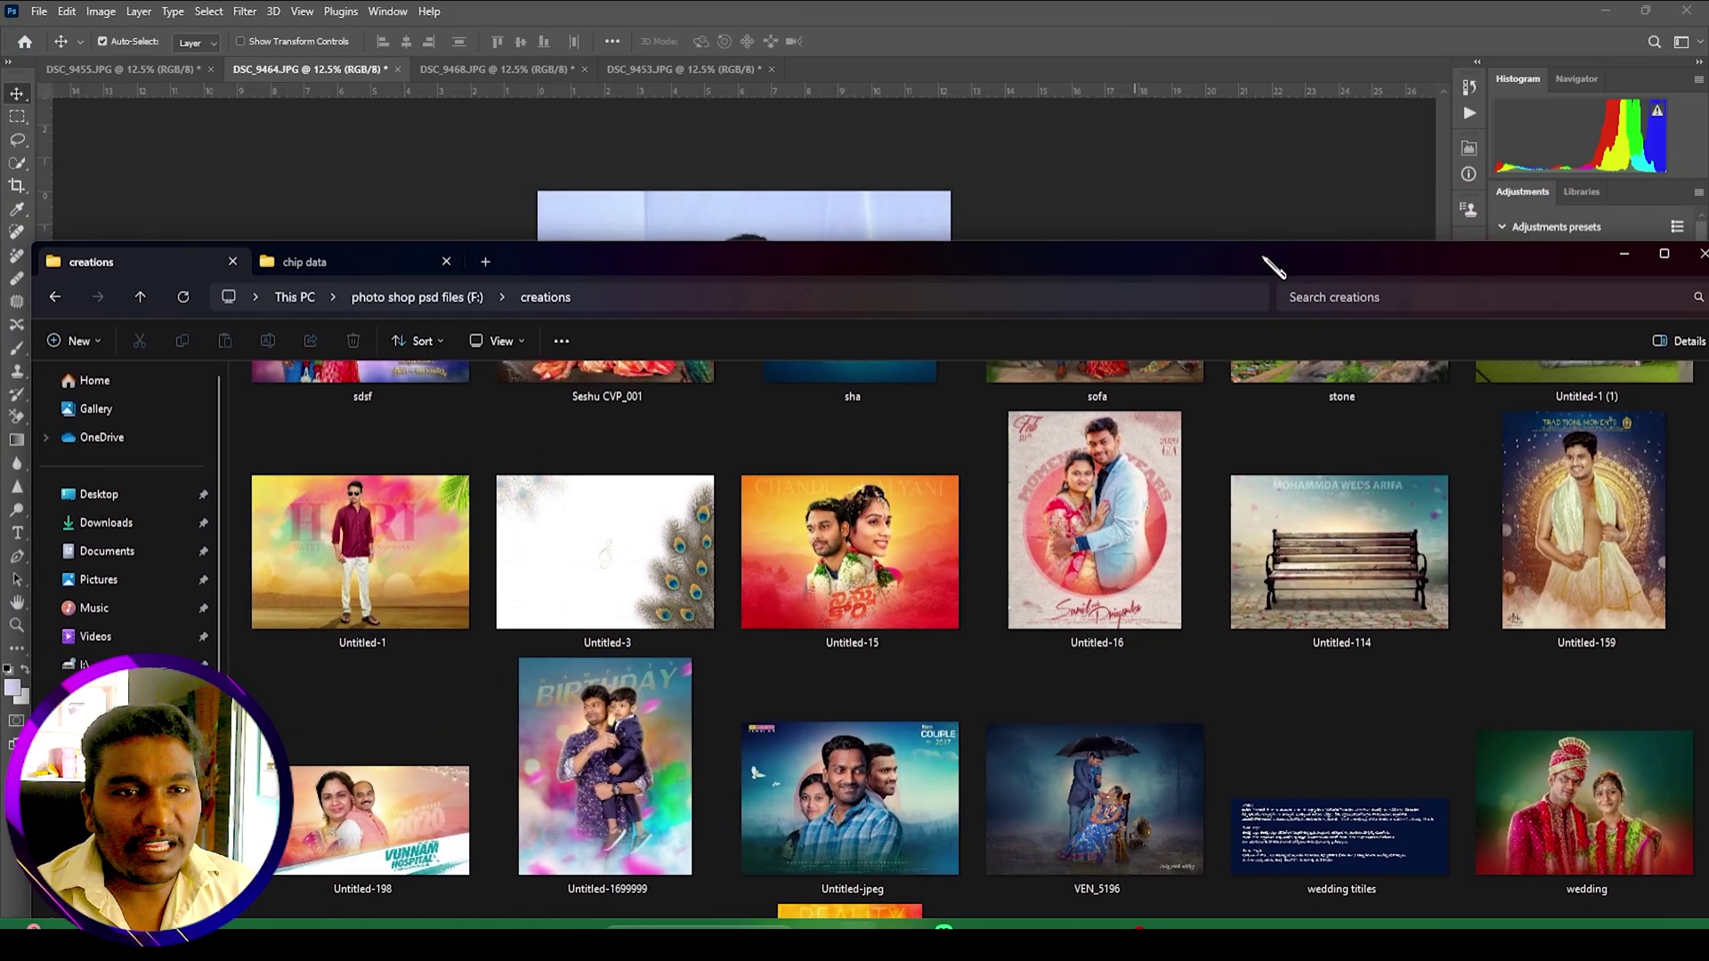
left_click_drag(1258, 259, 1263, 45)
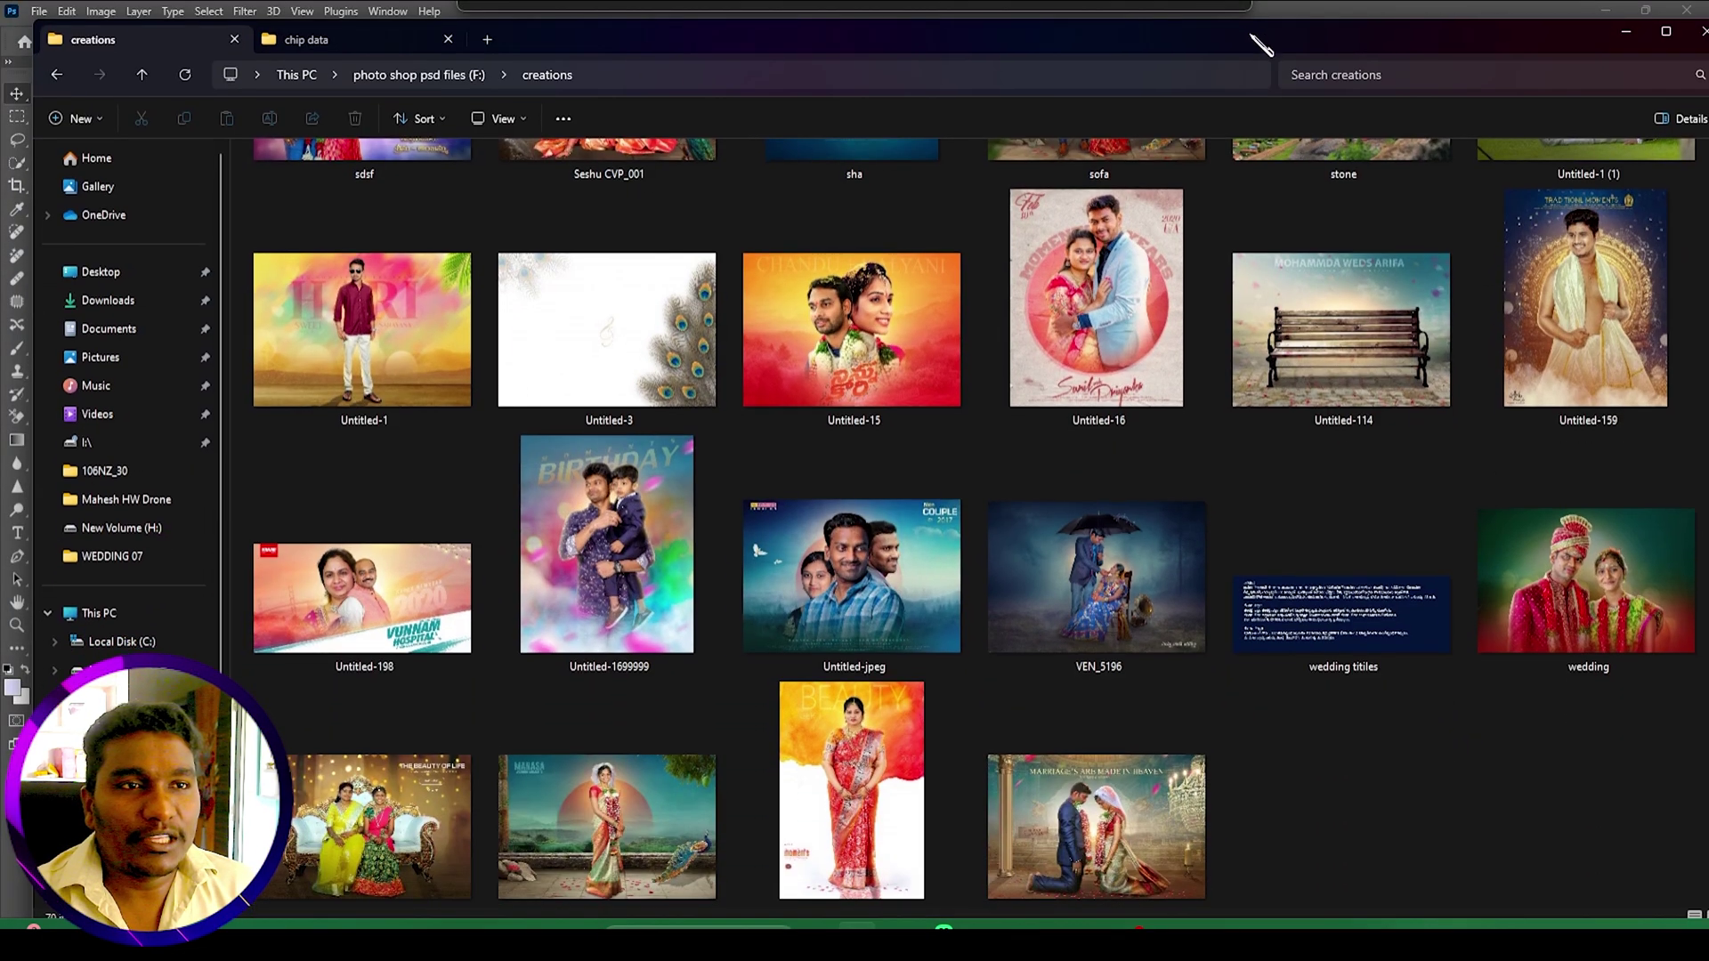
left_click(1626, 31)
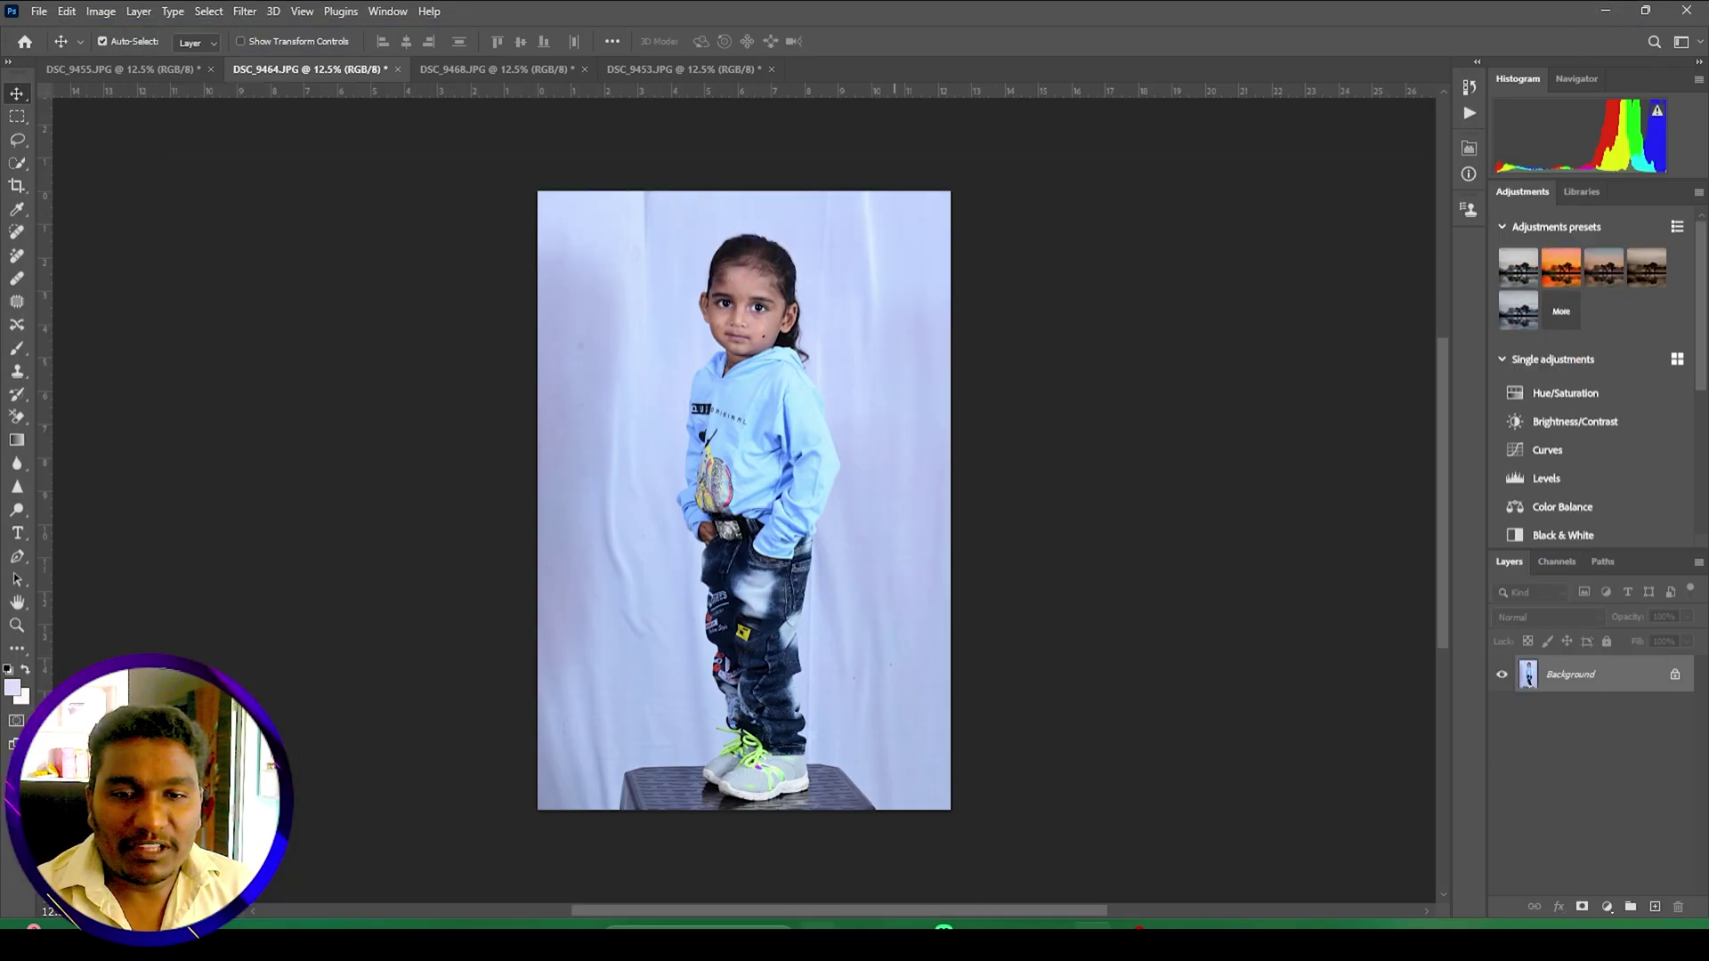
Step: Open the Untitled-198 design from the creations folder as a separate document in Photoshop
left_click(857, 940)
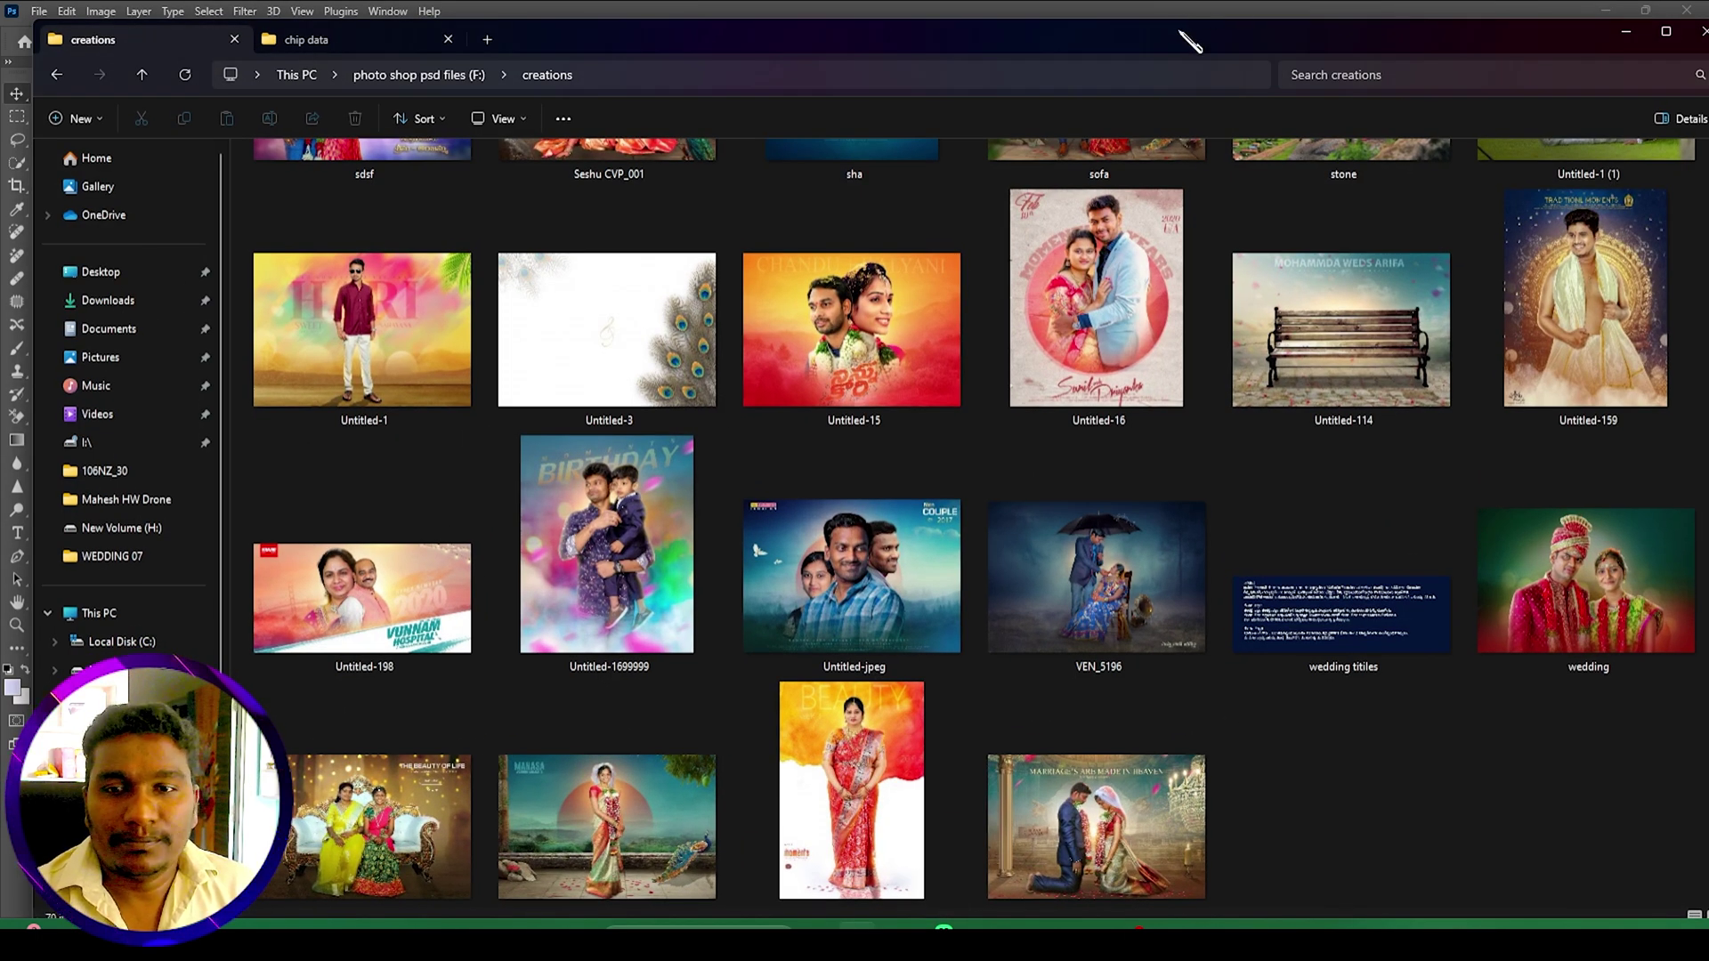
double_click(1118, 54)
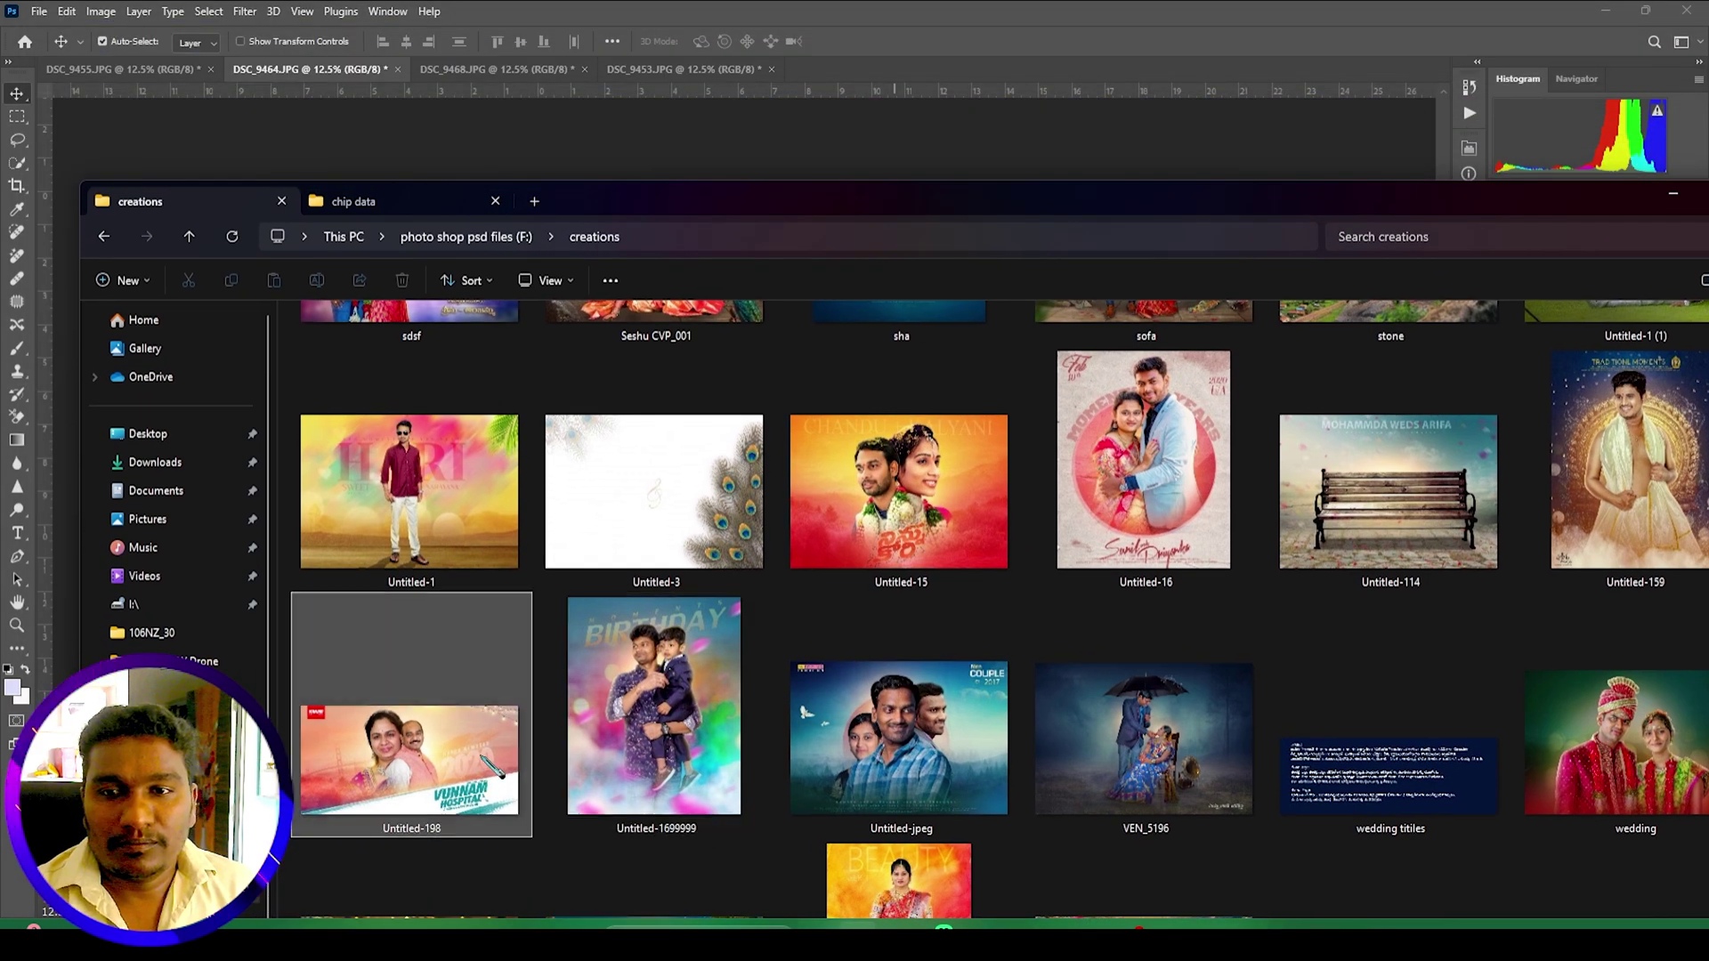
left_click_drag(496, 771, 950, 77)
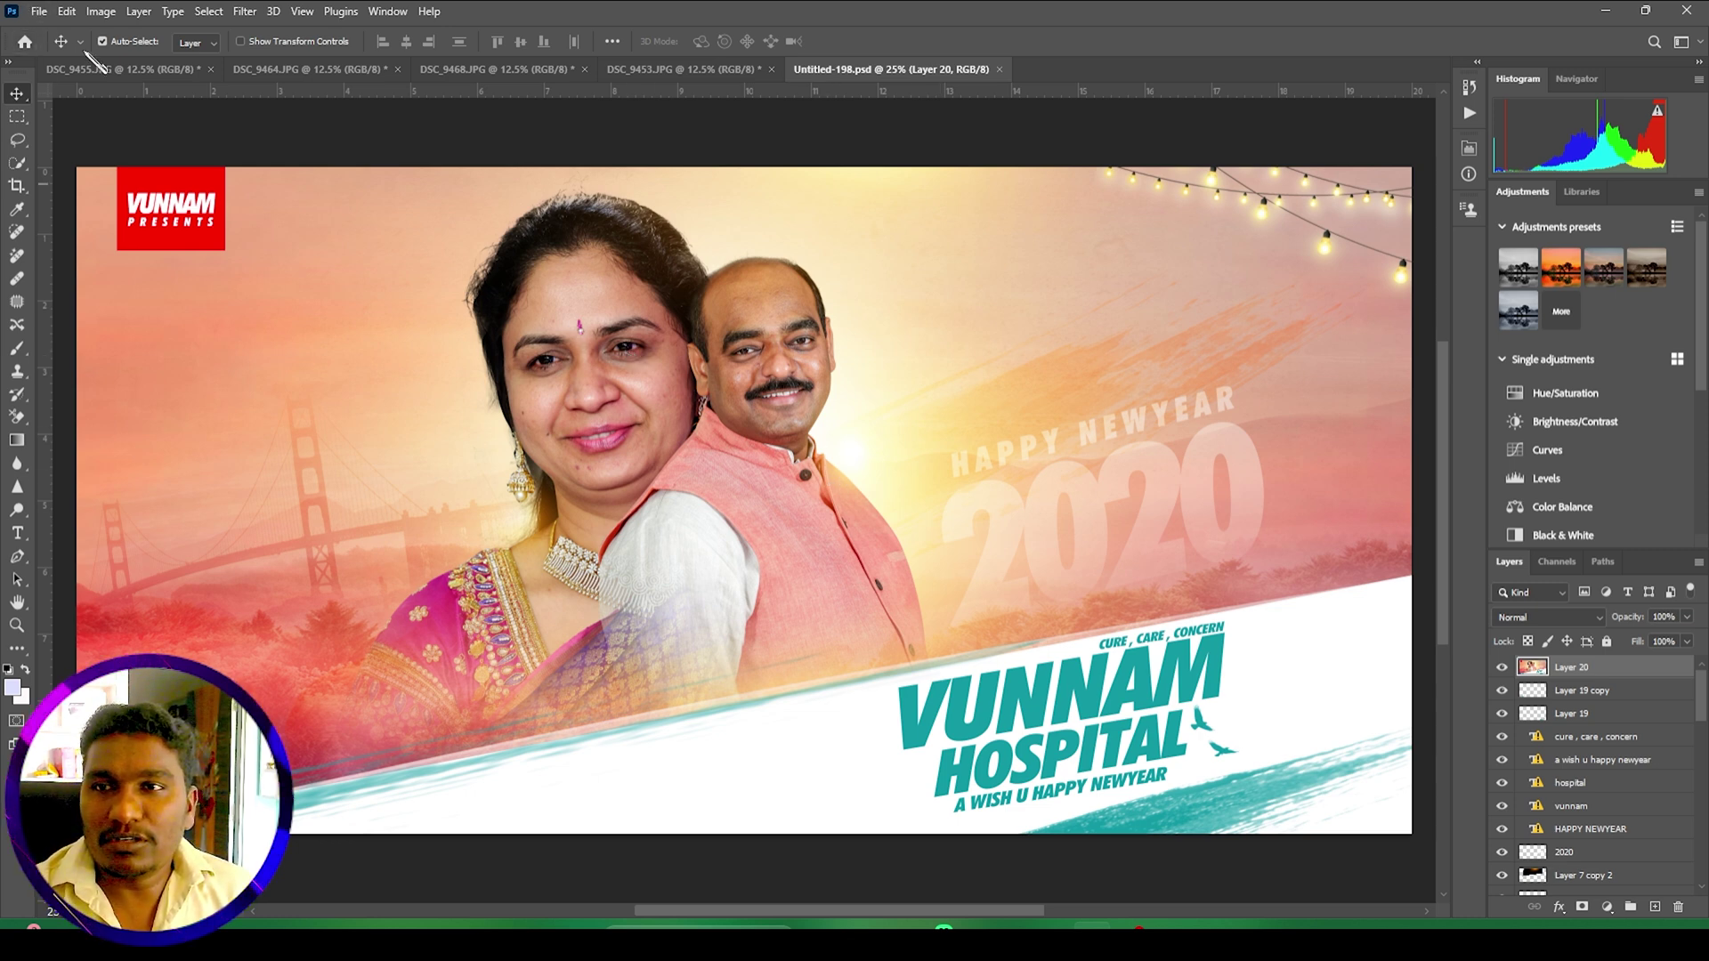
Step: Review the open photos DSC_9455, DSC_9464, DSC_9468 and DSC_9453, ending back on the Untitled-198 design
left_click(274, 68)
left_click(184, 69)
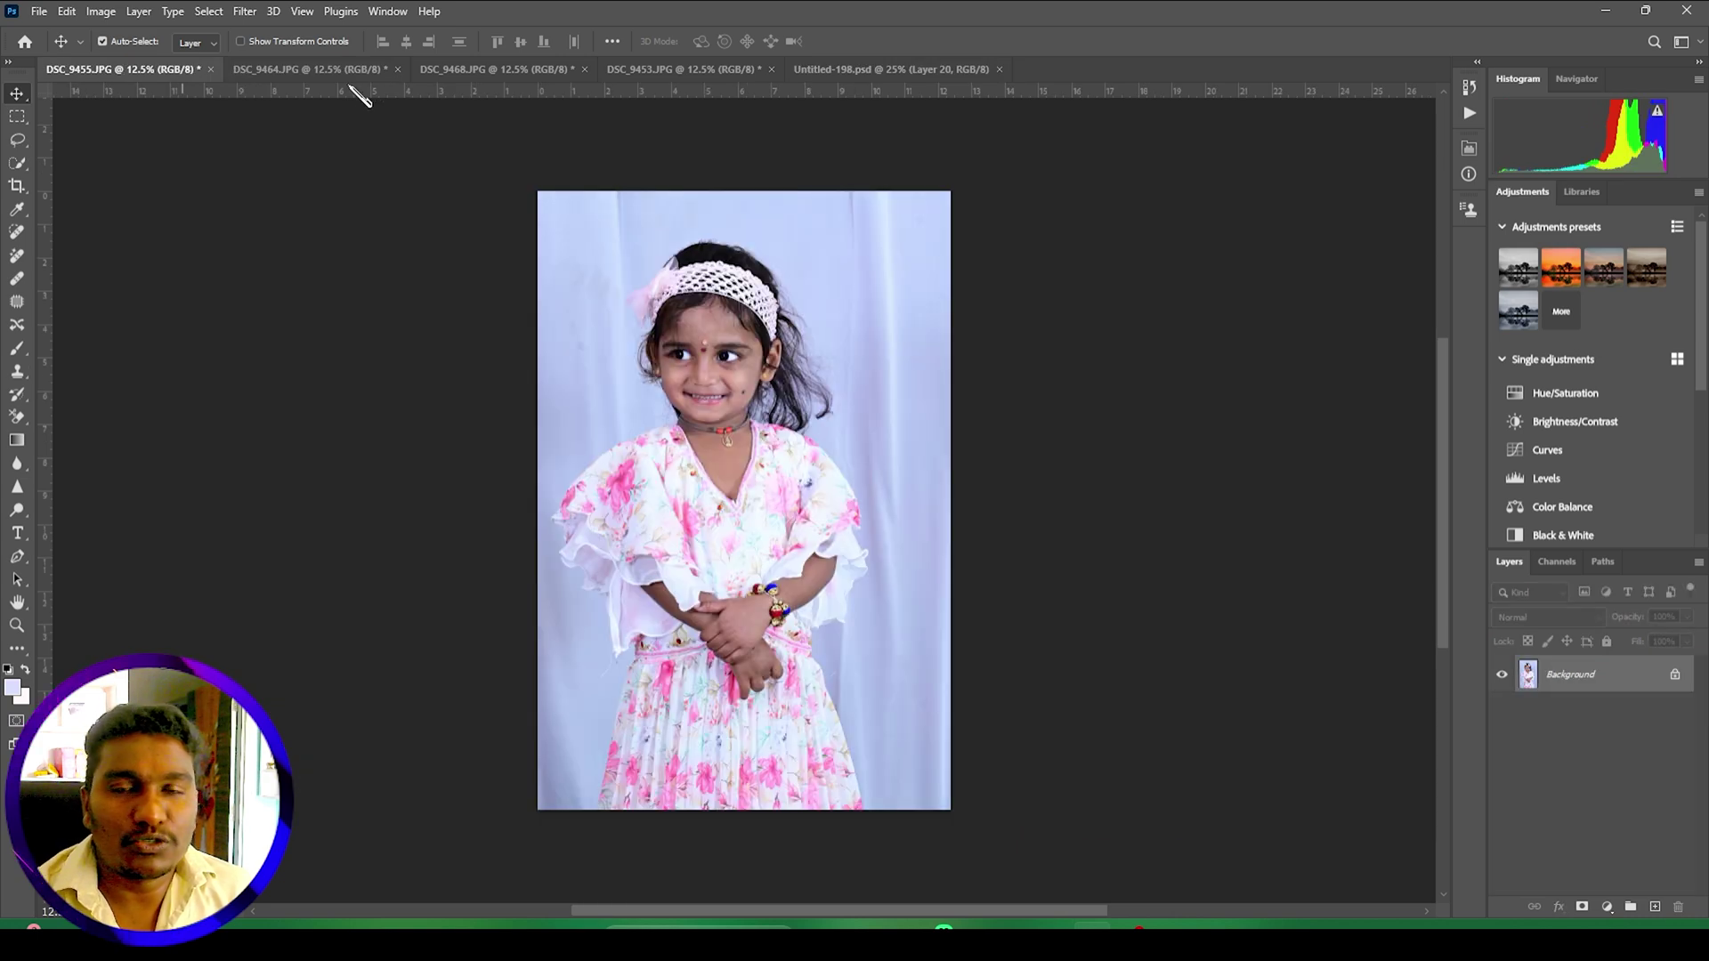
left_click(316, 68)
left_click(433, 71)
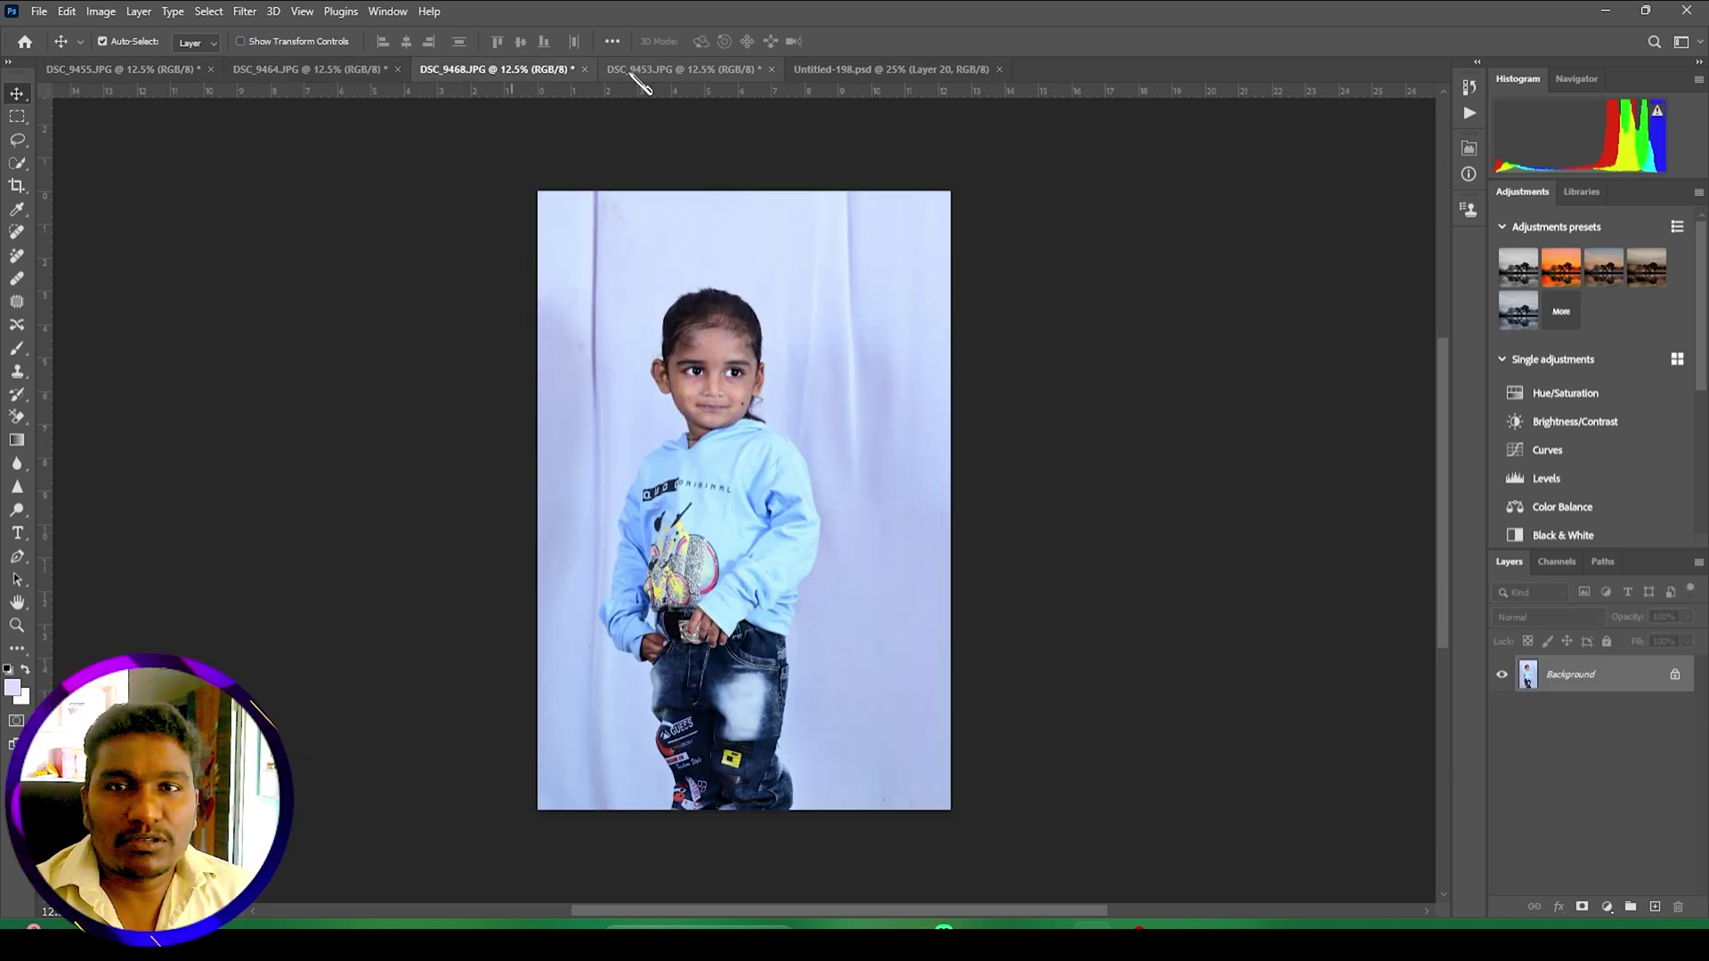
left_click(641, 71)
left_click(921, 71)
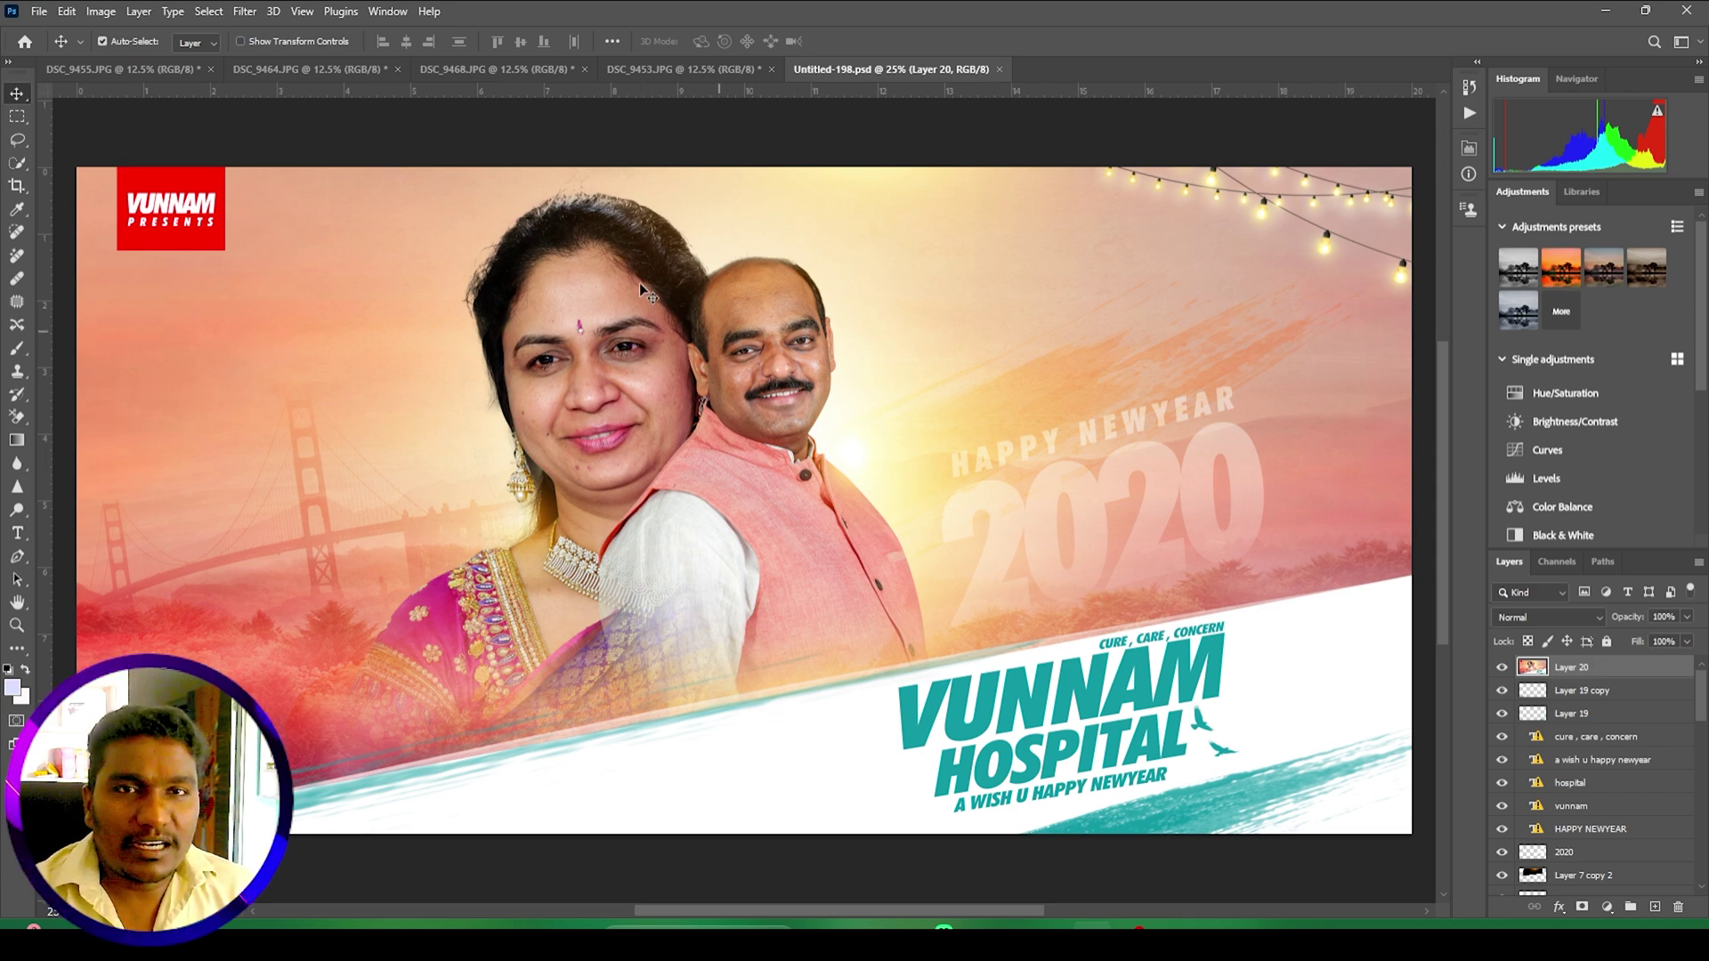
Step: Create a new document 30 inches wide and 12 inches high at 300 pixels/inch with a white background
left_click(39, 11)
mouse_move(67, 11)
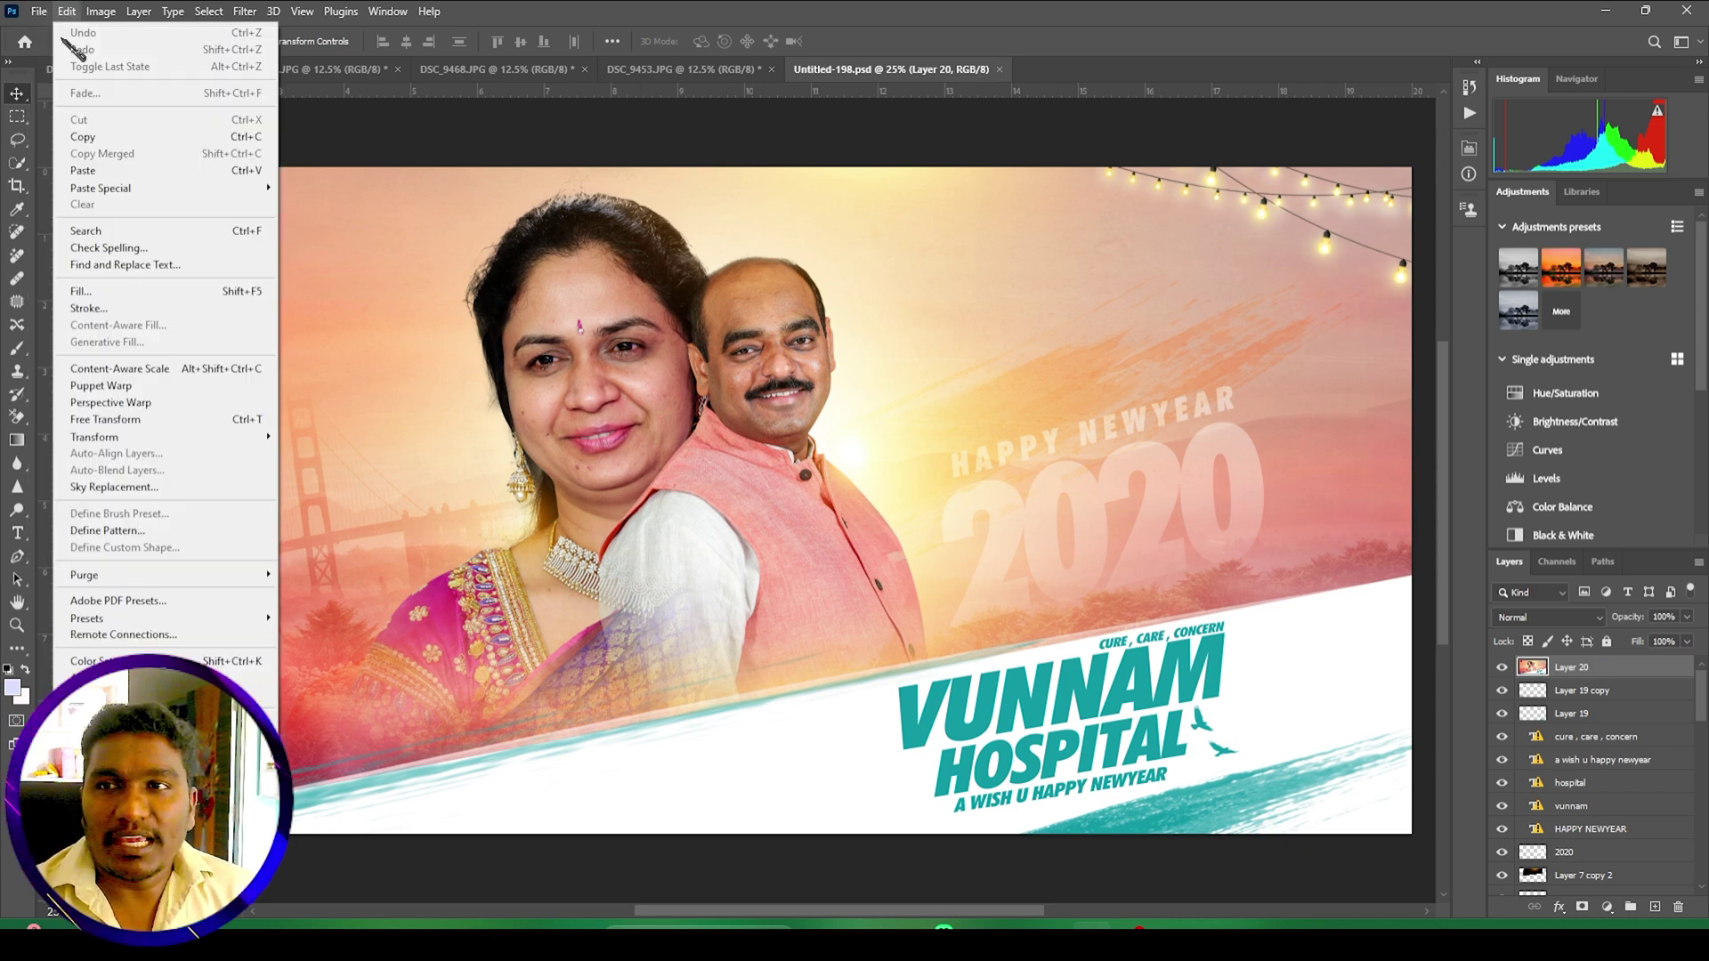
left_click(73, 33)
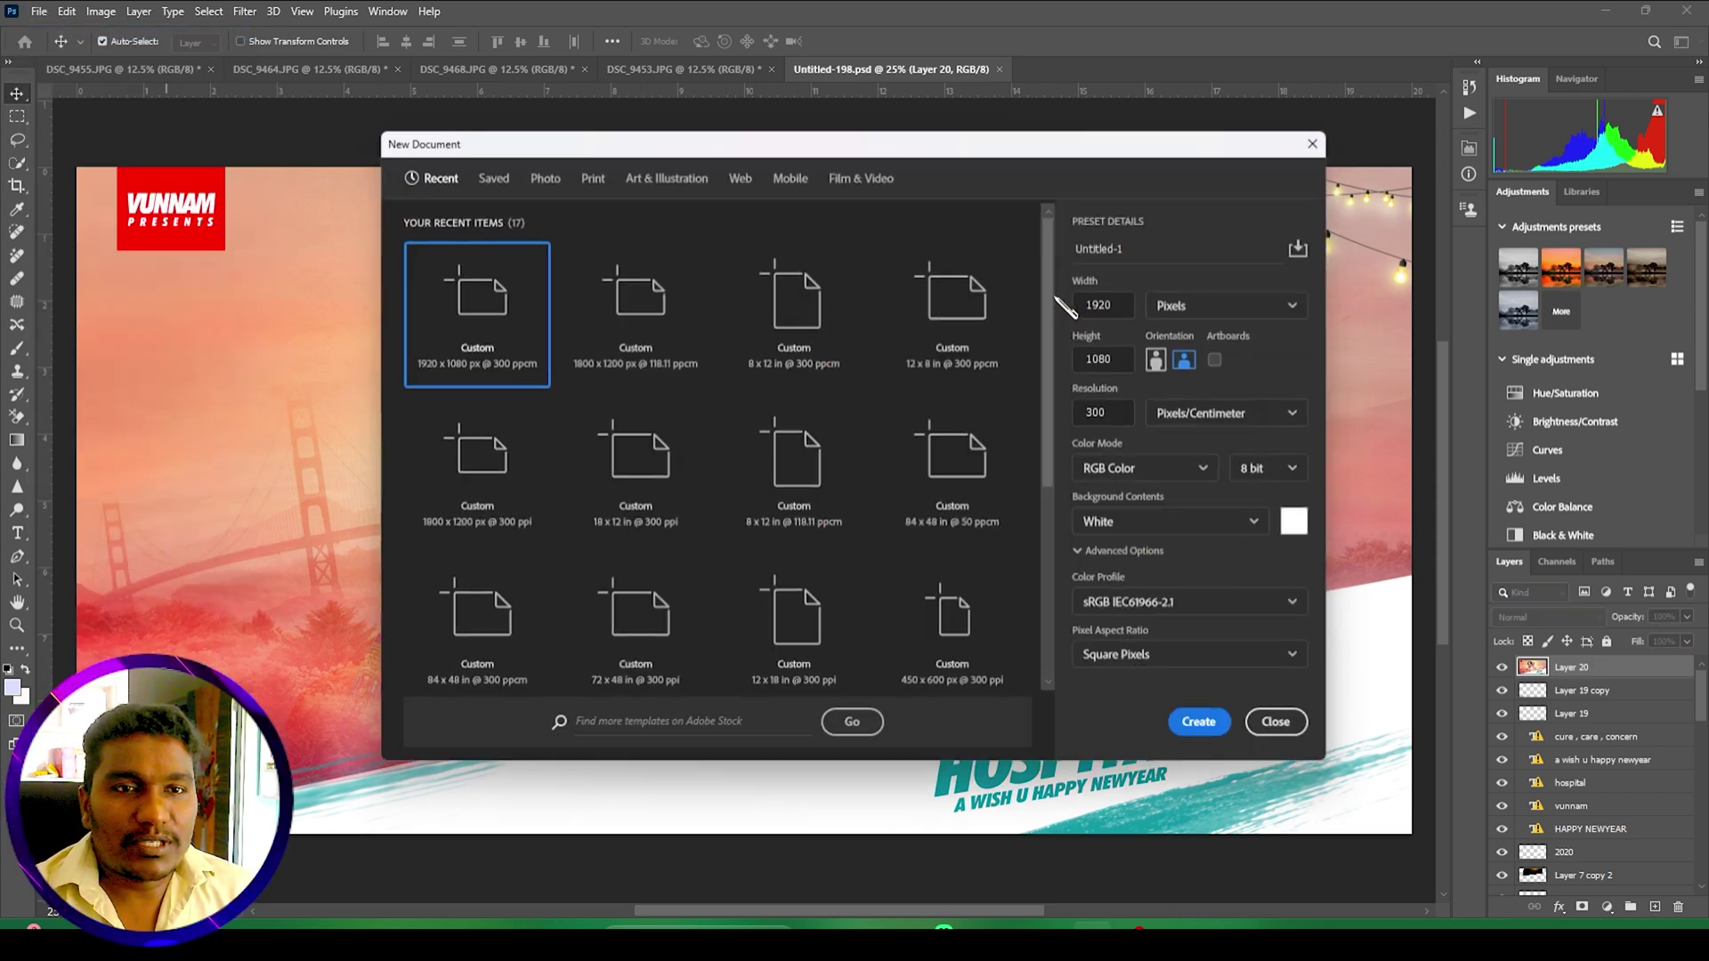
left_click(1233, 303)
left_click(1181, 365)
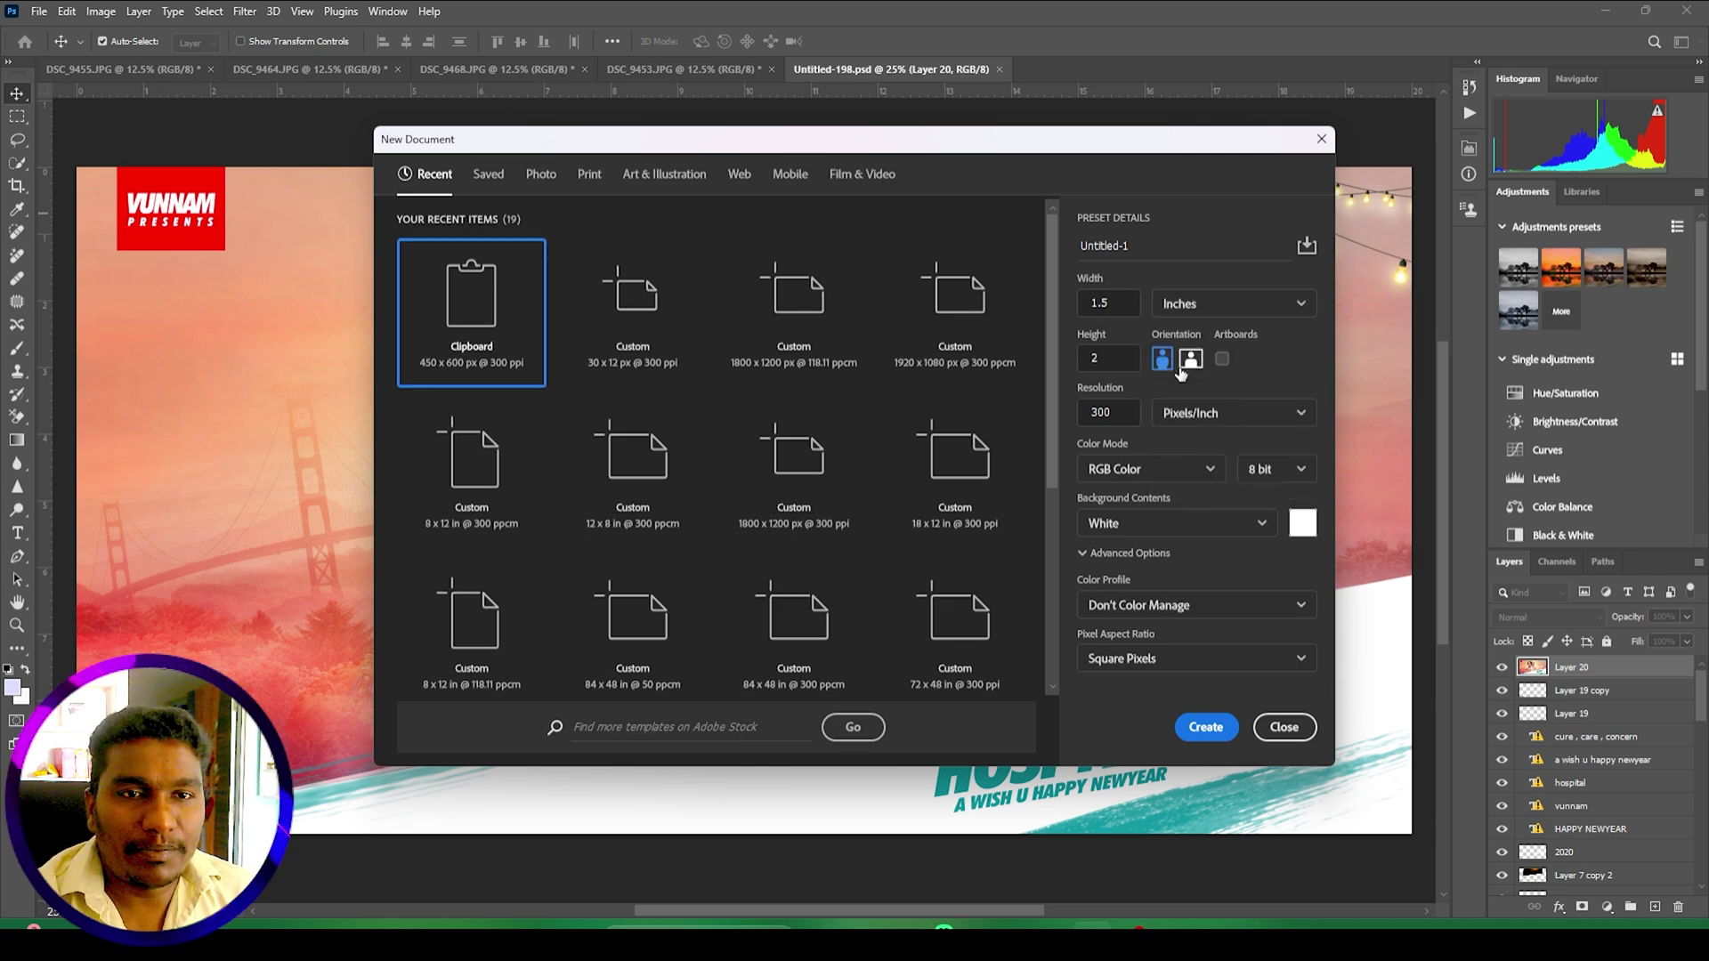
left_click(1228, 303)
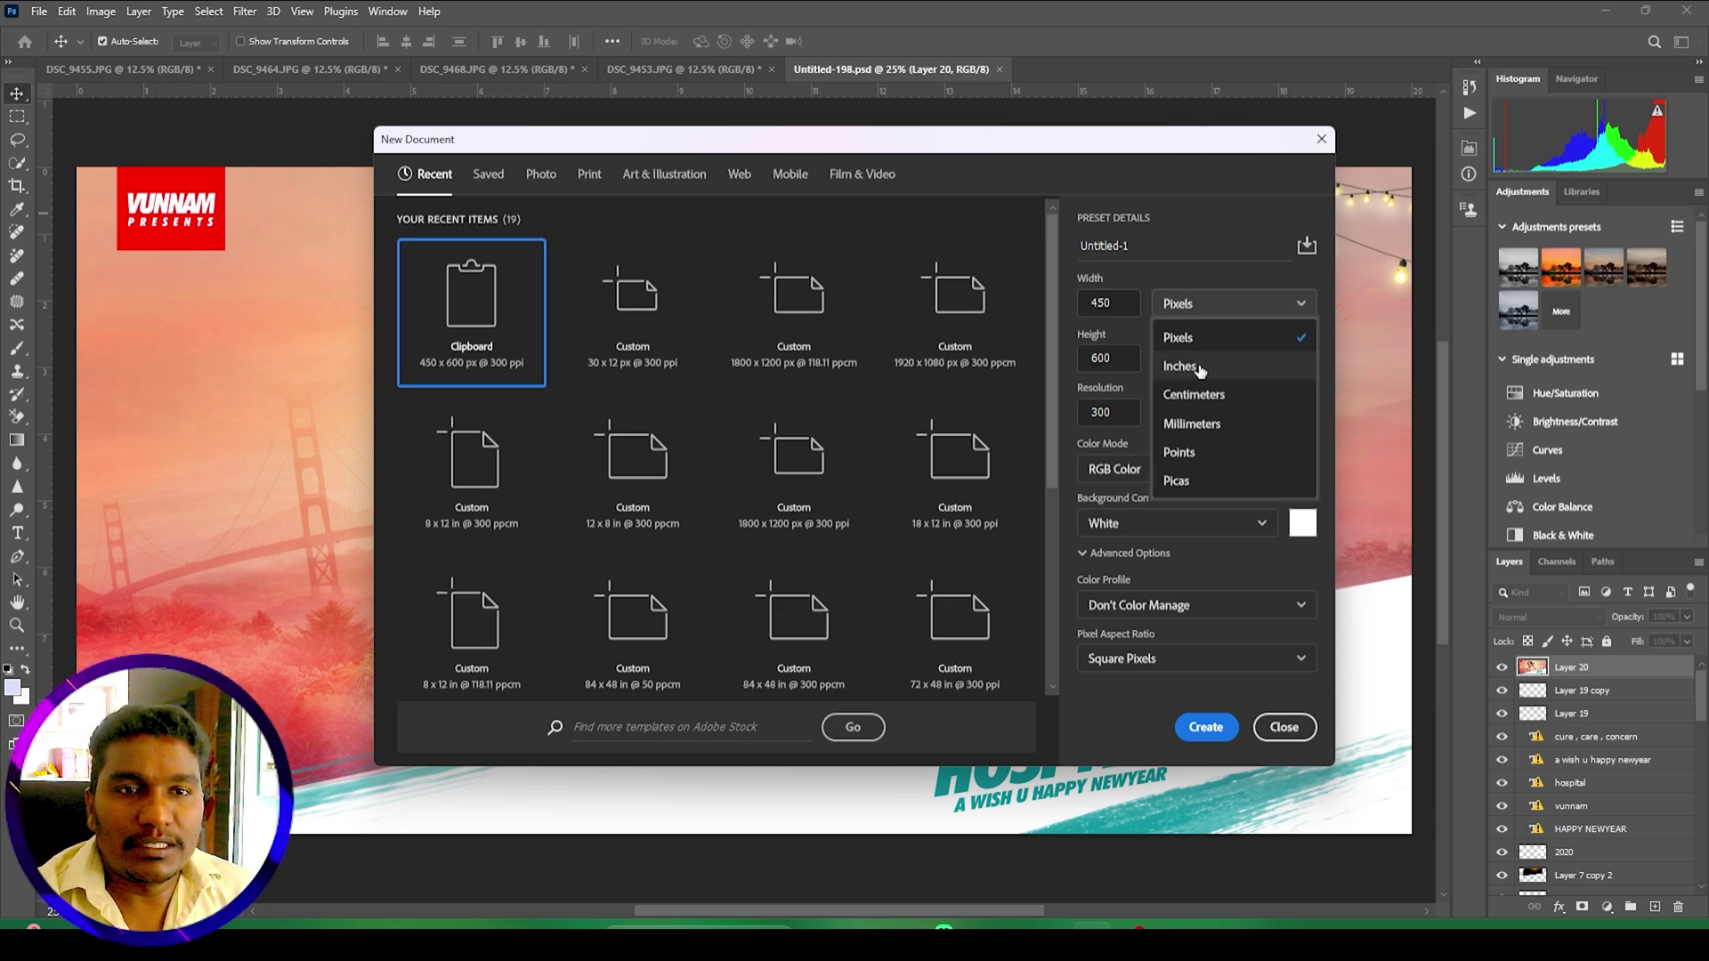
left_click(1180, 317)
left_click(1122, 297)
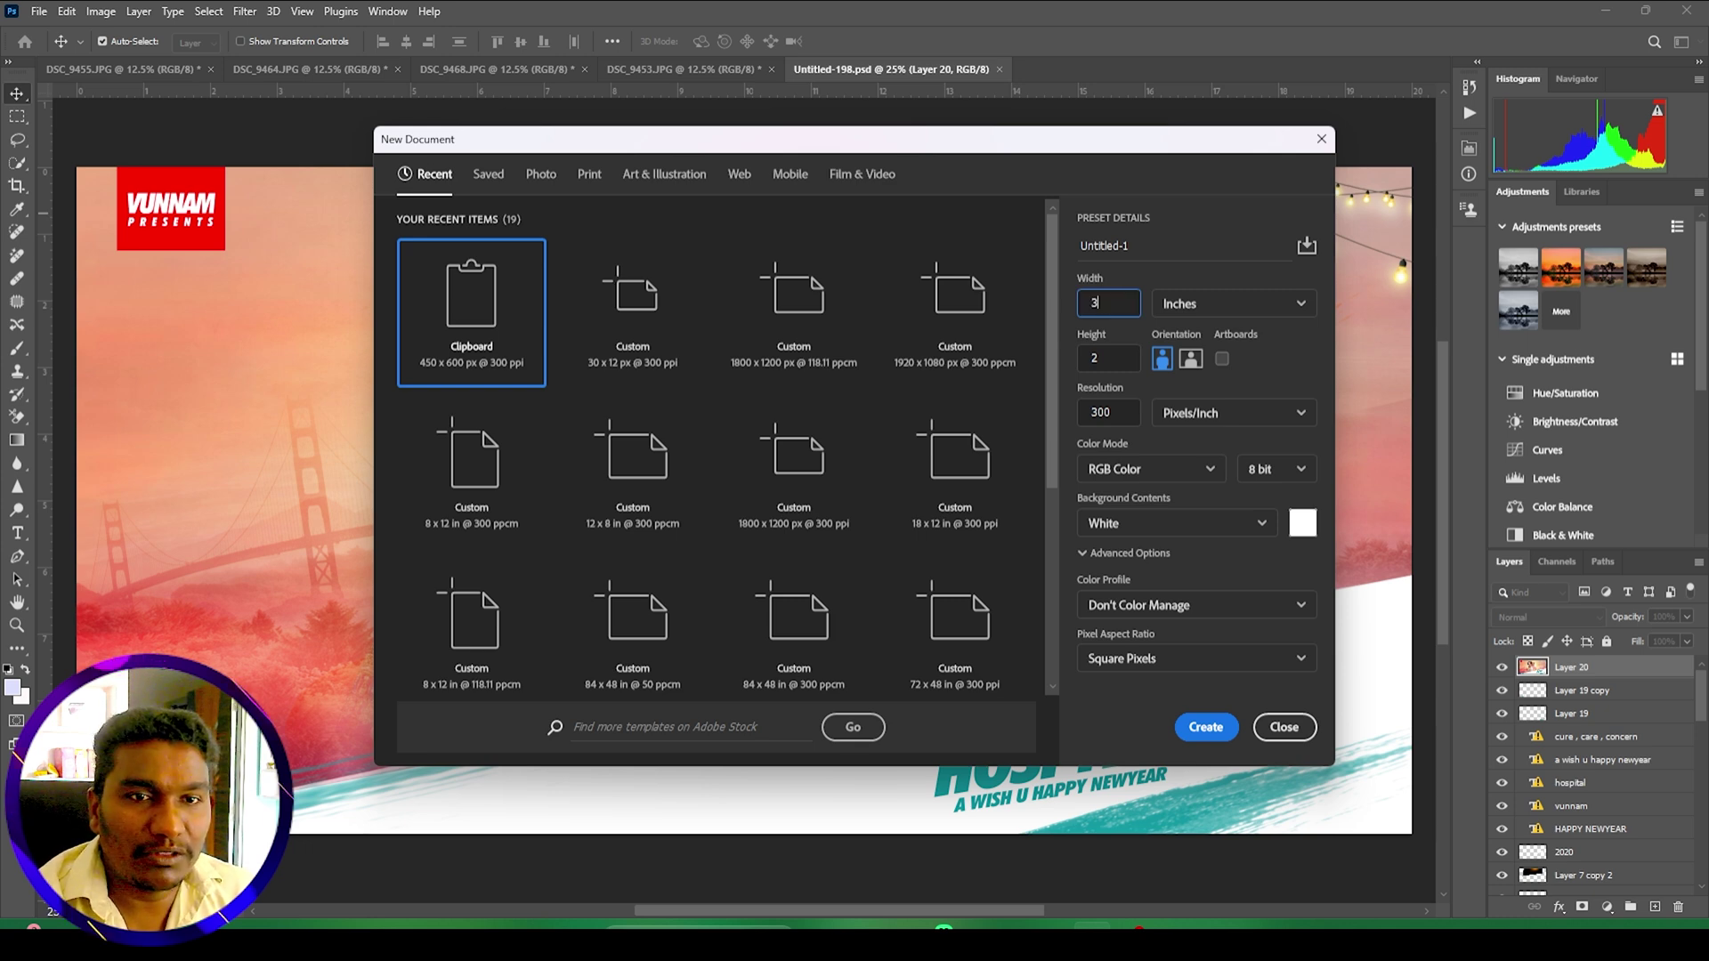
left_click(1118, 355)
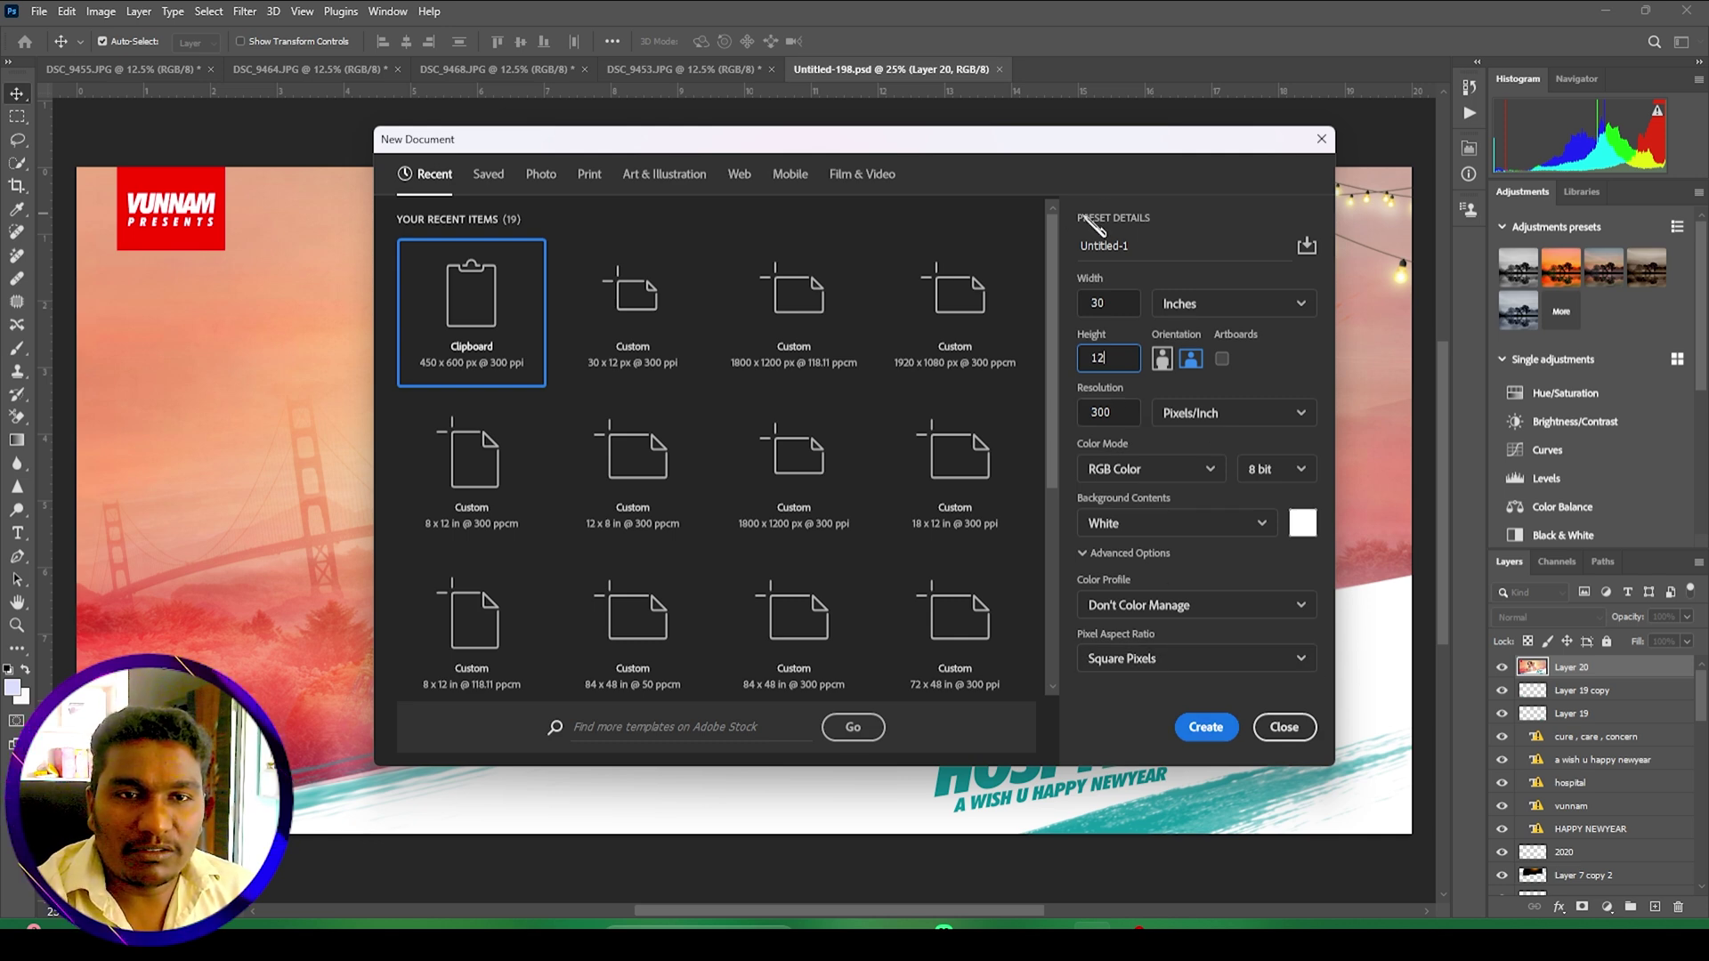
left_click(1205, 726)
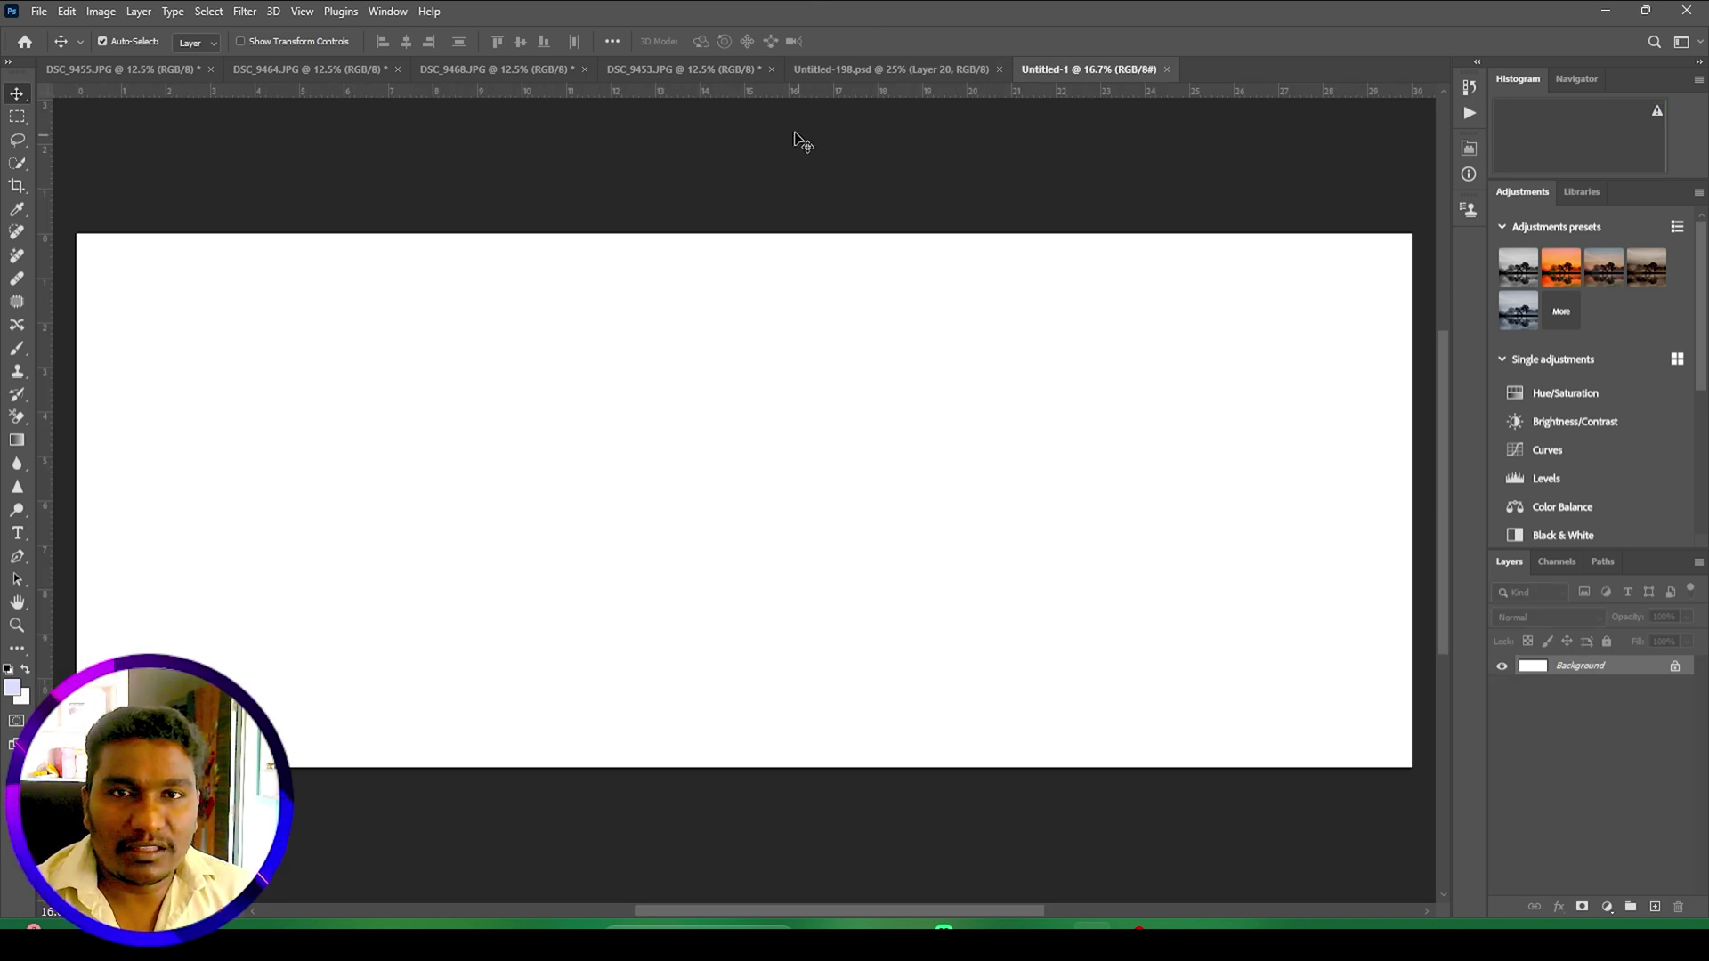
Step: In Untitled-198.psd, select Layer 20 and shift the flattened artwork aside to expose the layers underneath
left_click(833, 70)
right_click(227, 403)
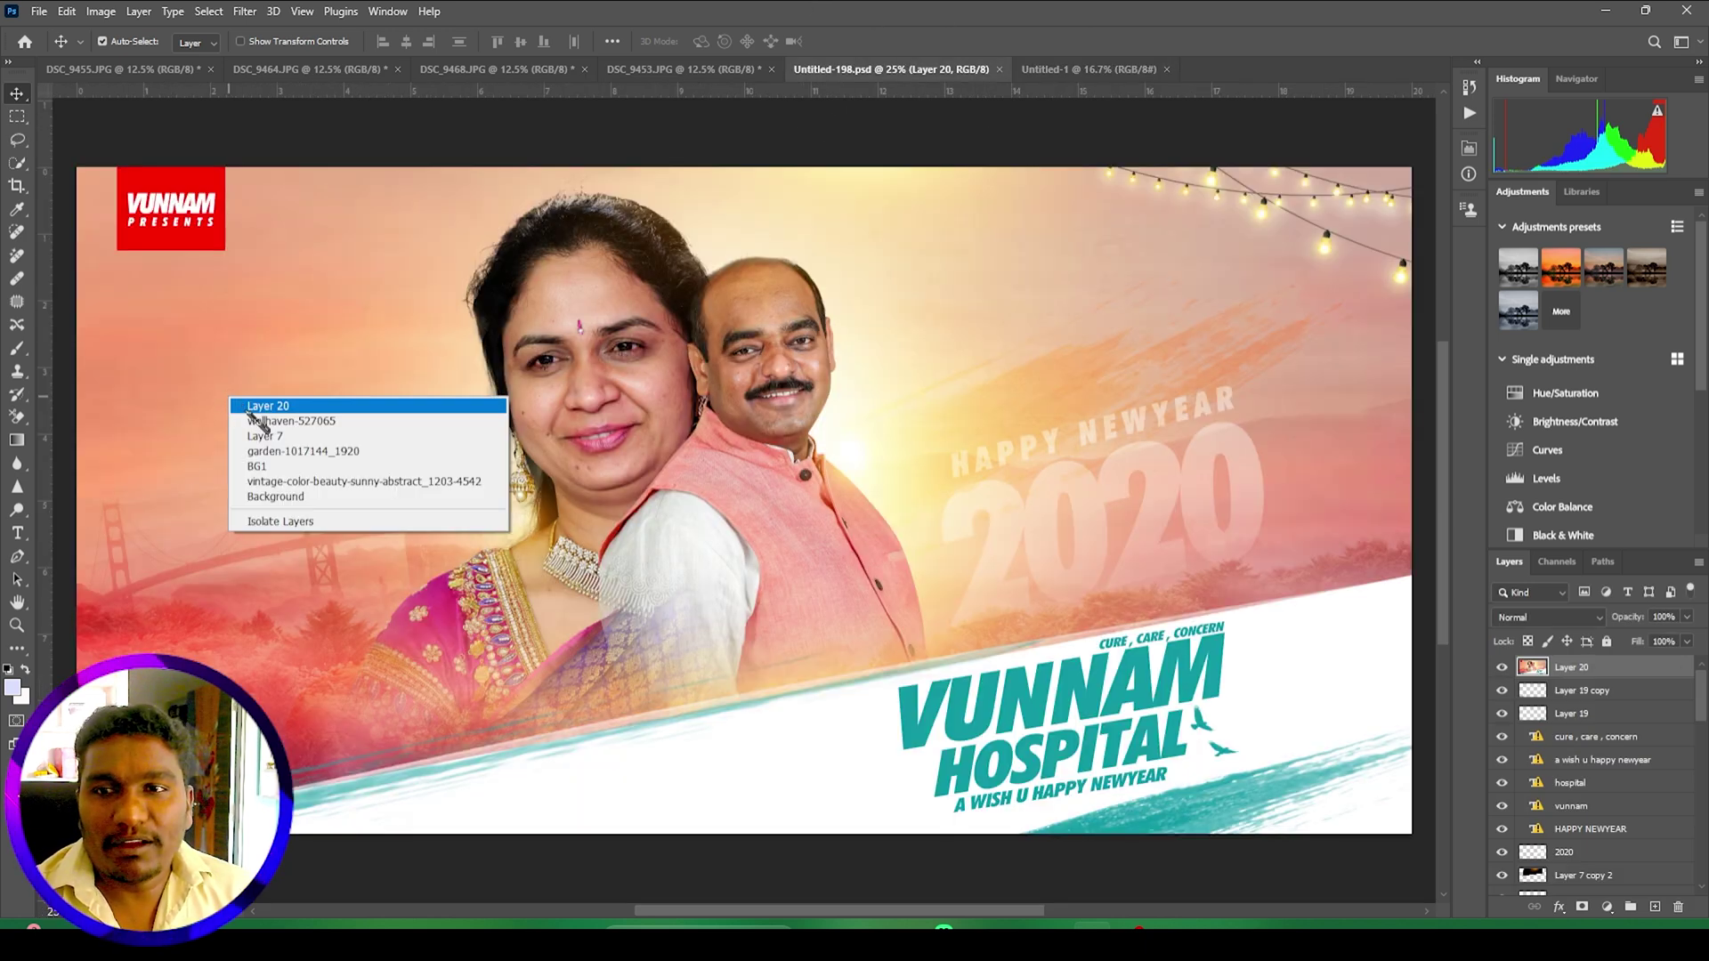
left_click(267, 406)
left_click_drag(279, 432, 1100, 579)
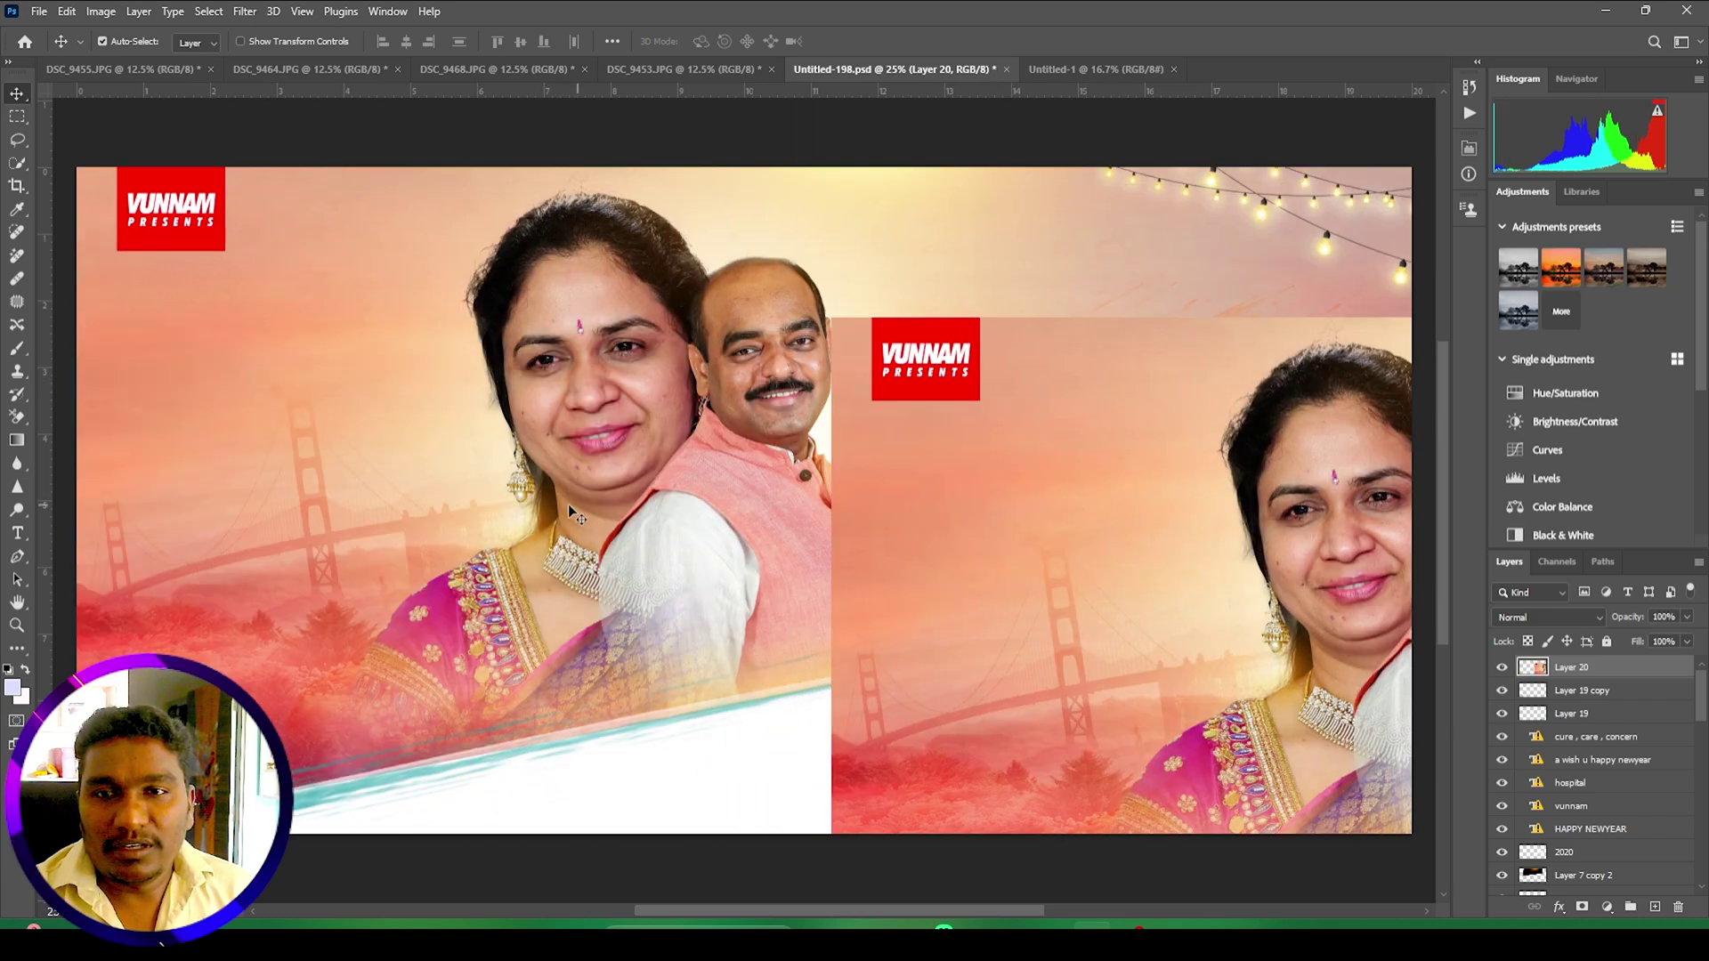
left_click_drag(541, 513, 990, 596)
Step: Reposition the glow layer, Layer 7 copy 2, toward the upper part of the Untitled-198 canvas
mouse_move(671, 425)
left_mouse_down()
mouse_move(522, 379)
mouse_move(757, 458)
mouse_move(555, 384)
mouse_move(686, 406)
left_mouse_up()
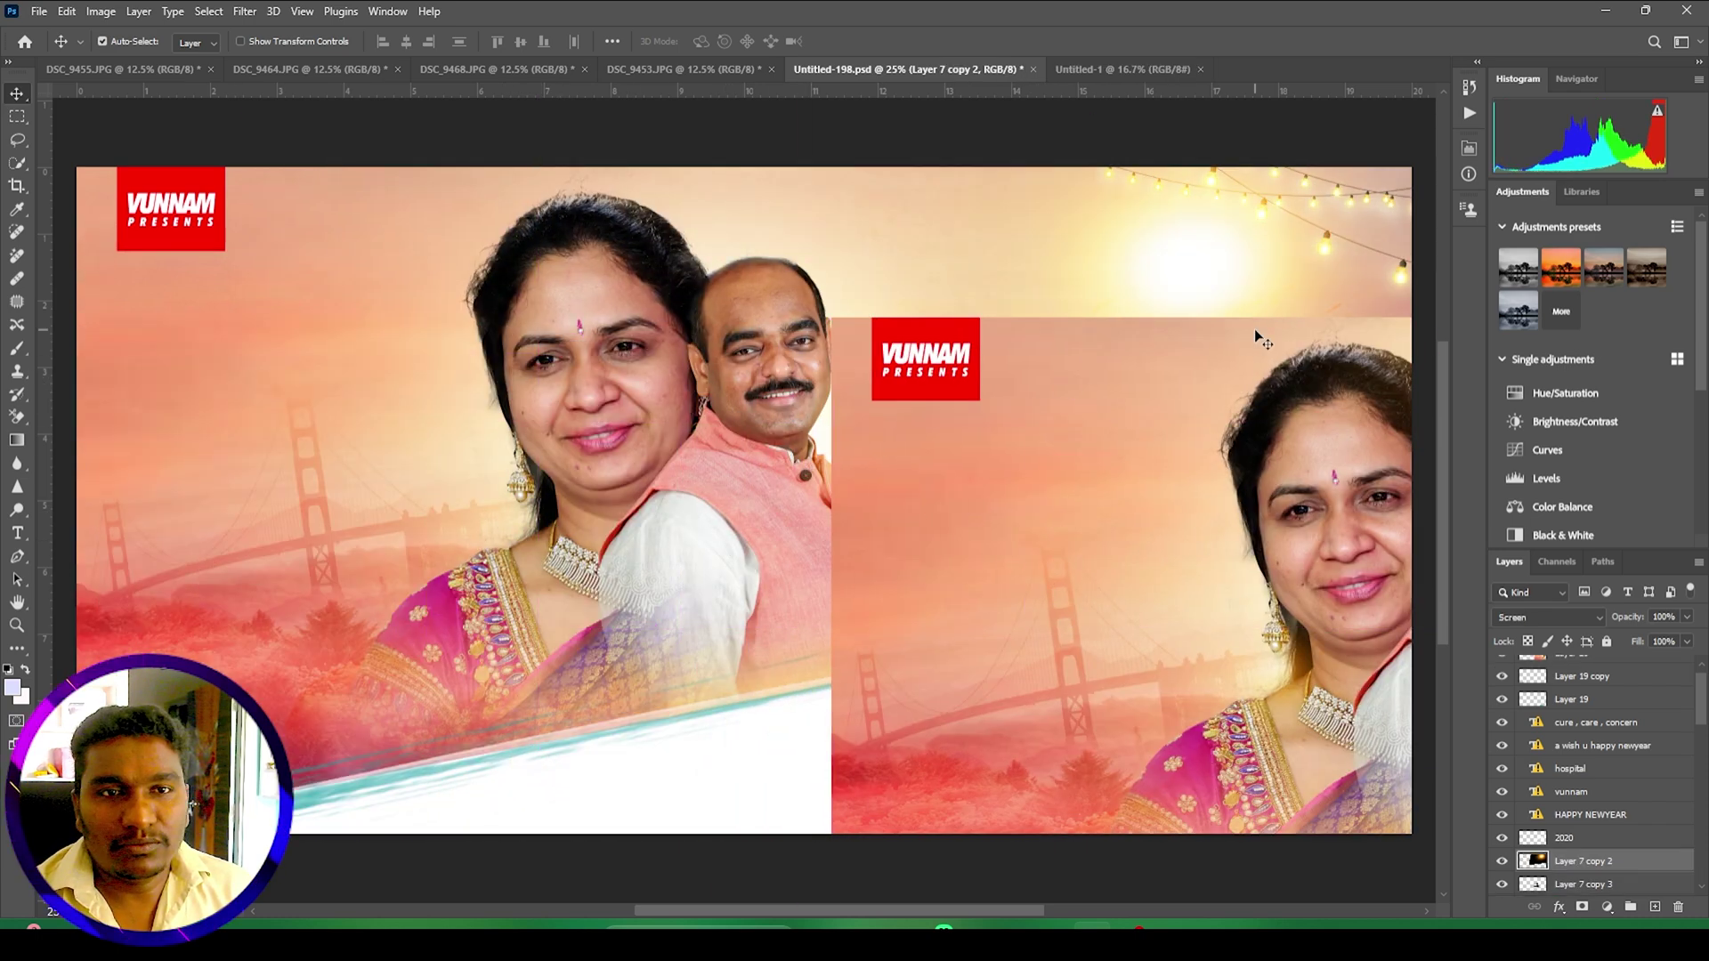
left_click_drag(1253, 328, 990, 187)
right_click(540, 322)
left_click(563, 333)
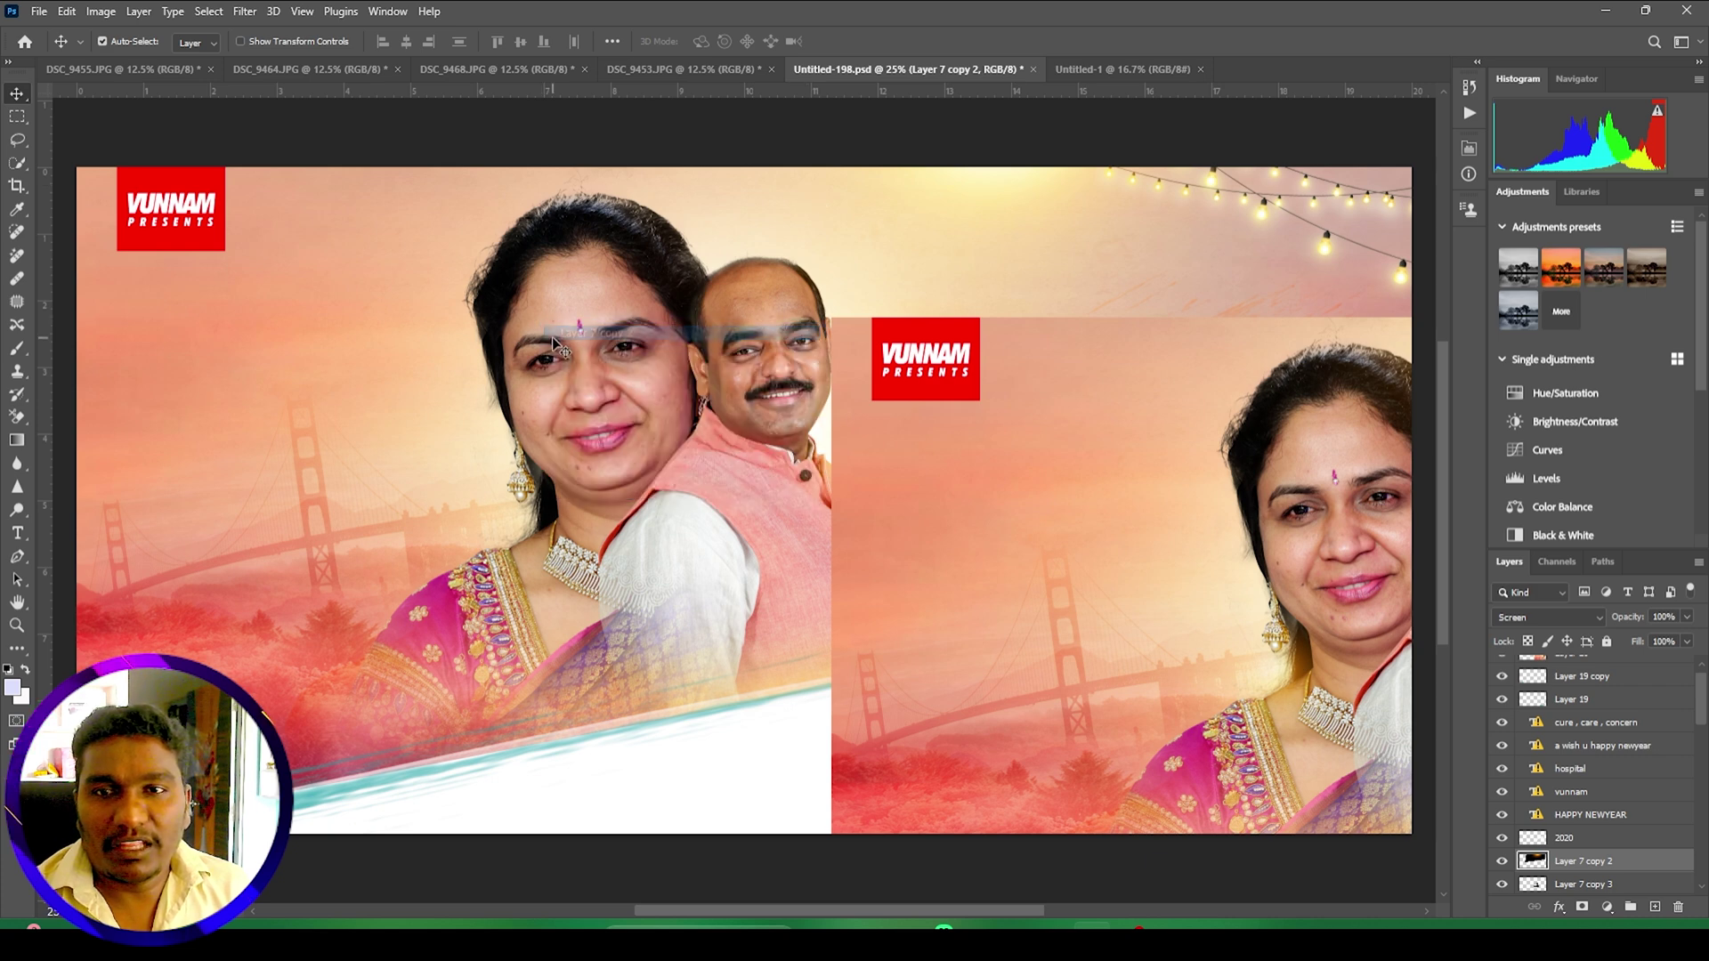
left_click_drag(554, 358, 762, 386)
Step: Move wallhaven-527065, Layer 7 and the other overlay layers aside to uncover the sky background in Untitled-198.psd
right_click(458, 487)
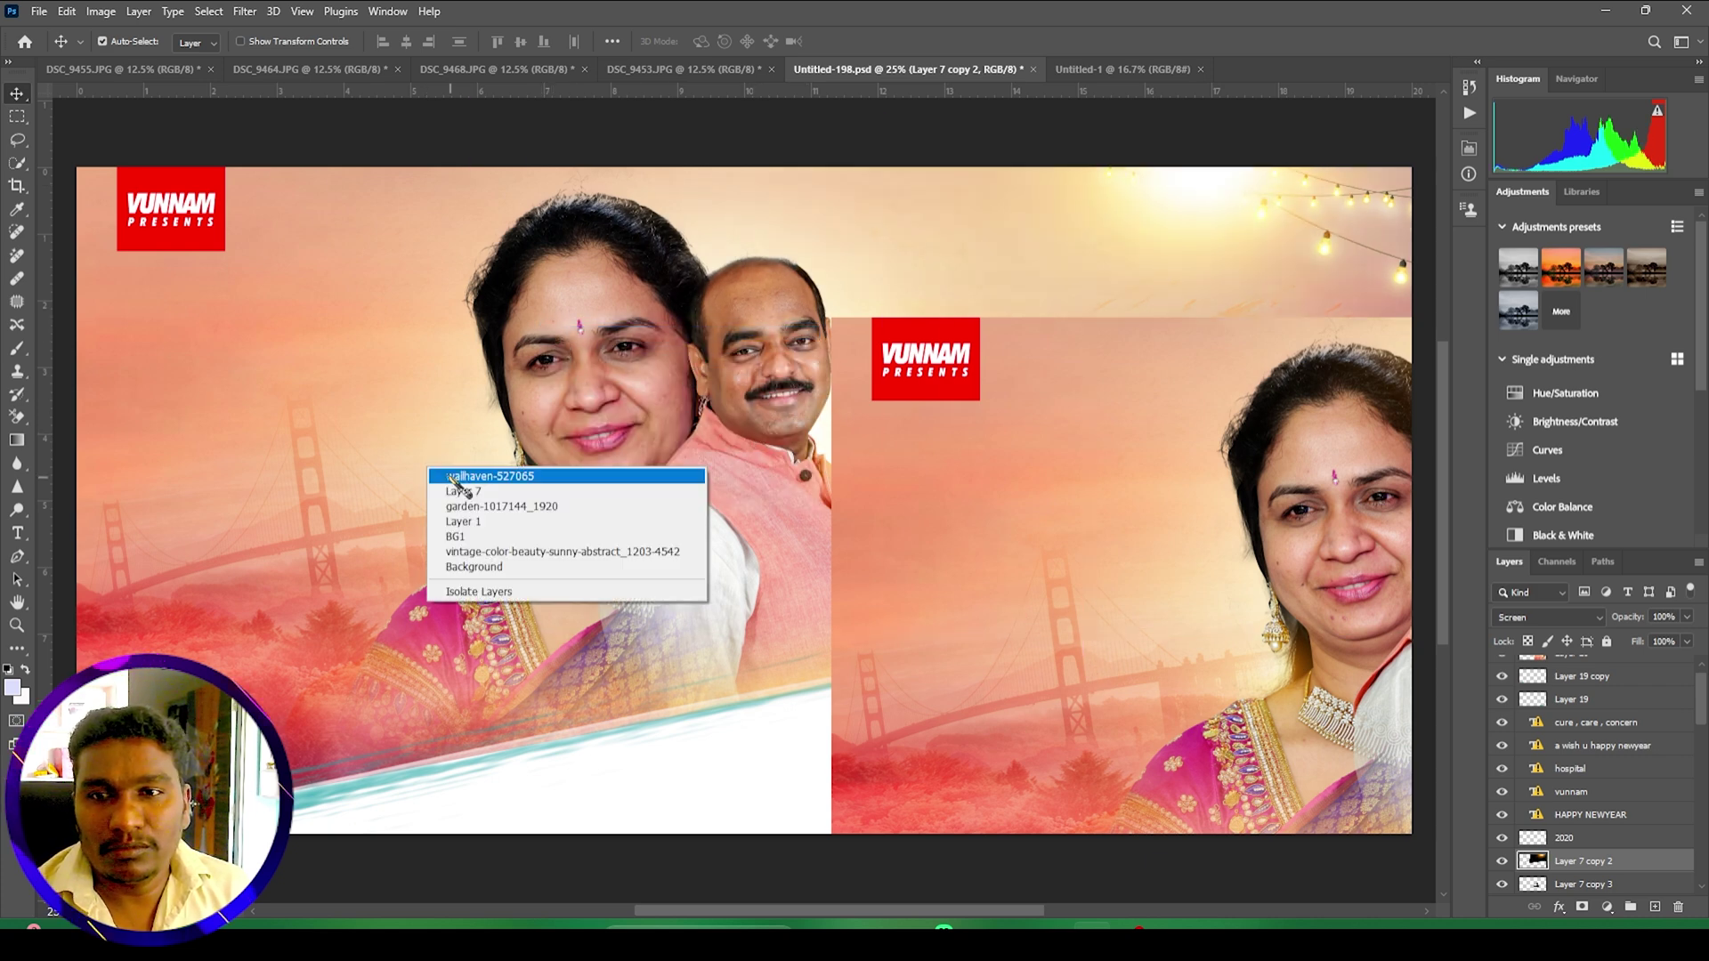
left_click(461, 480)
left_click_drag(461, 481, 959, 486)
left_click_drag(349, 397, 844, 468)
left_click_drag(214, 374, 446, 441)
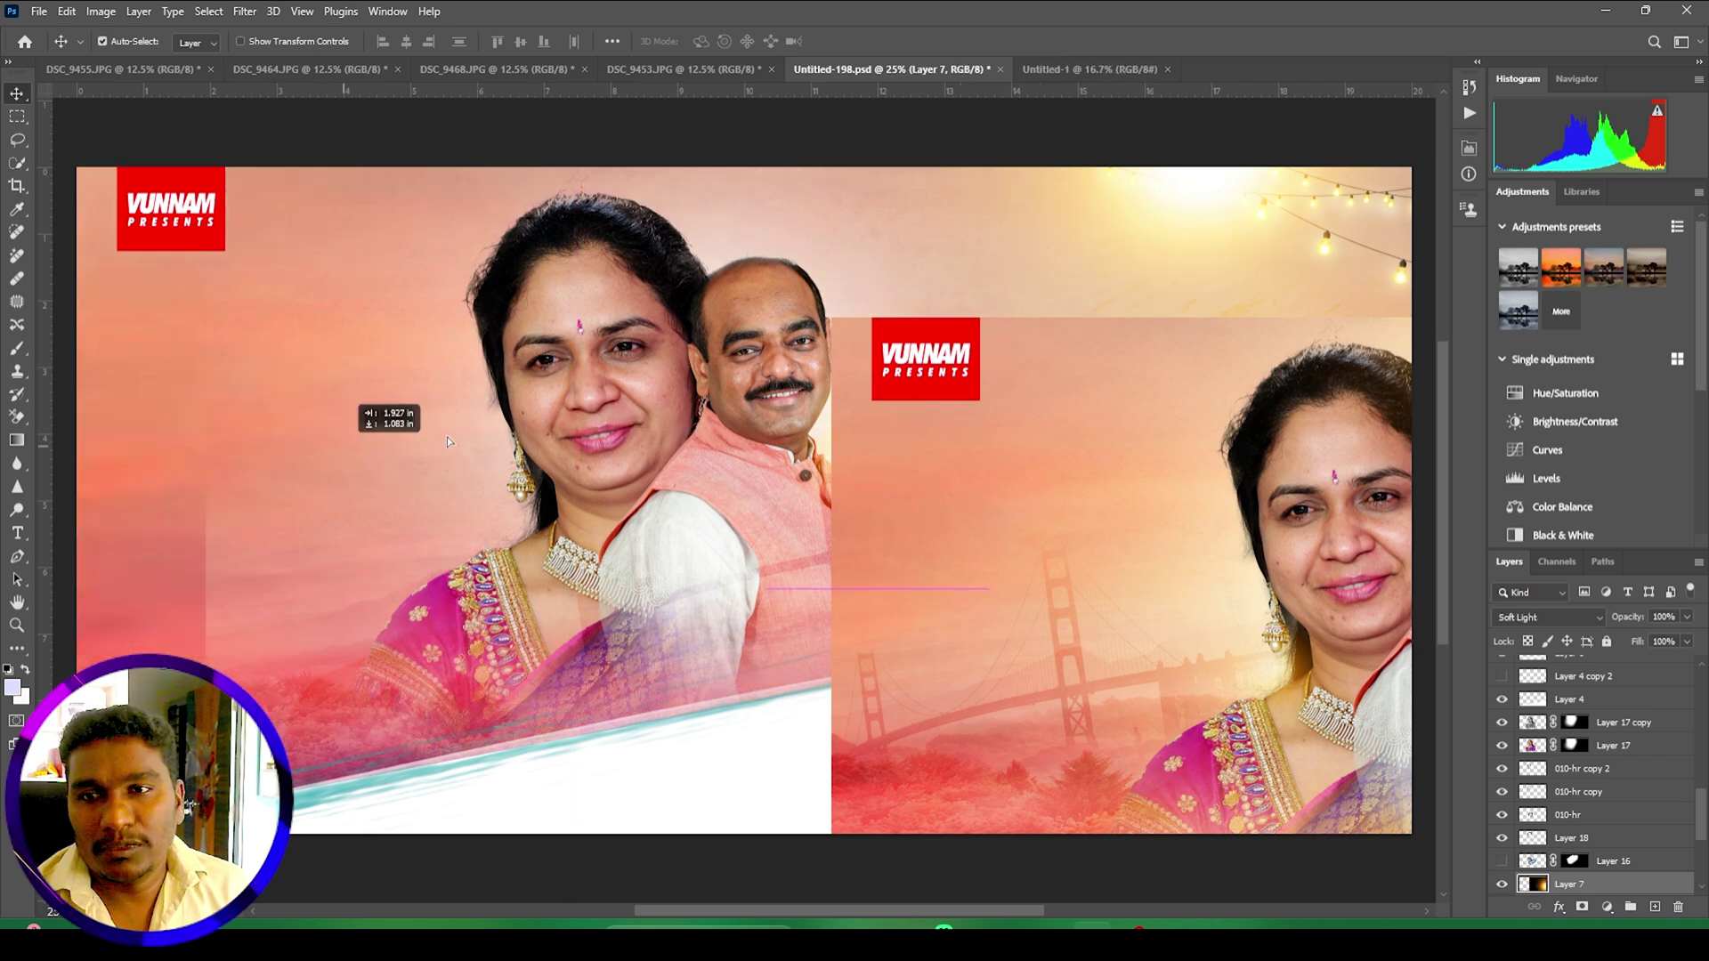
left_click_drag(329, 285, 737, 347)
left_click_drag(212, 380, 485, 463)
Step: Copy the vintage-color-beauty-sunny-abstract sky layer into Untitled-1 and place it over the canvas
left_click_drag(116, 374, 1080, 70)
left_click_drag(702, 403, 789, 487)
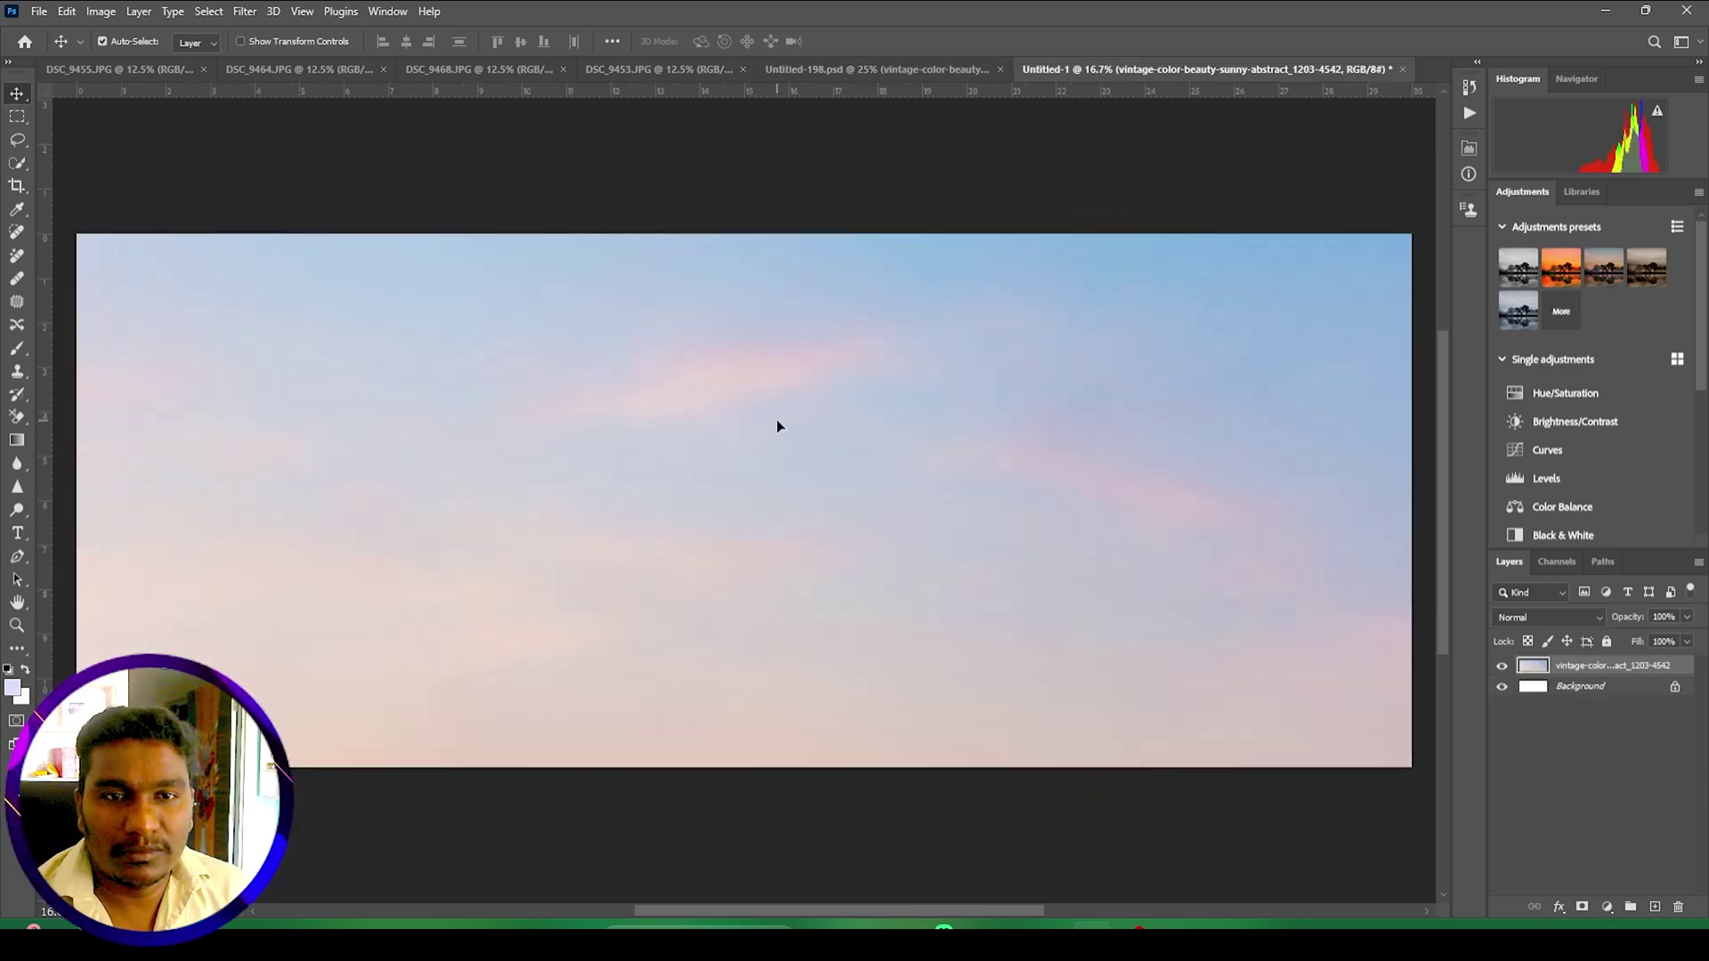
Step: Scale the sky layer proportionally to about 77% to span the canvas width and align its lower edge with the canvas bottom
key("ctrl+minus")
key("ctrl+minus")
key("ctrl+minus")
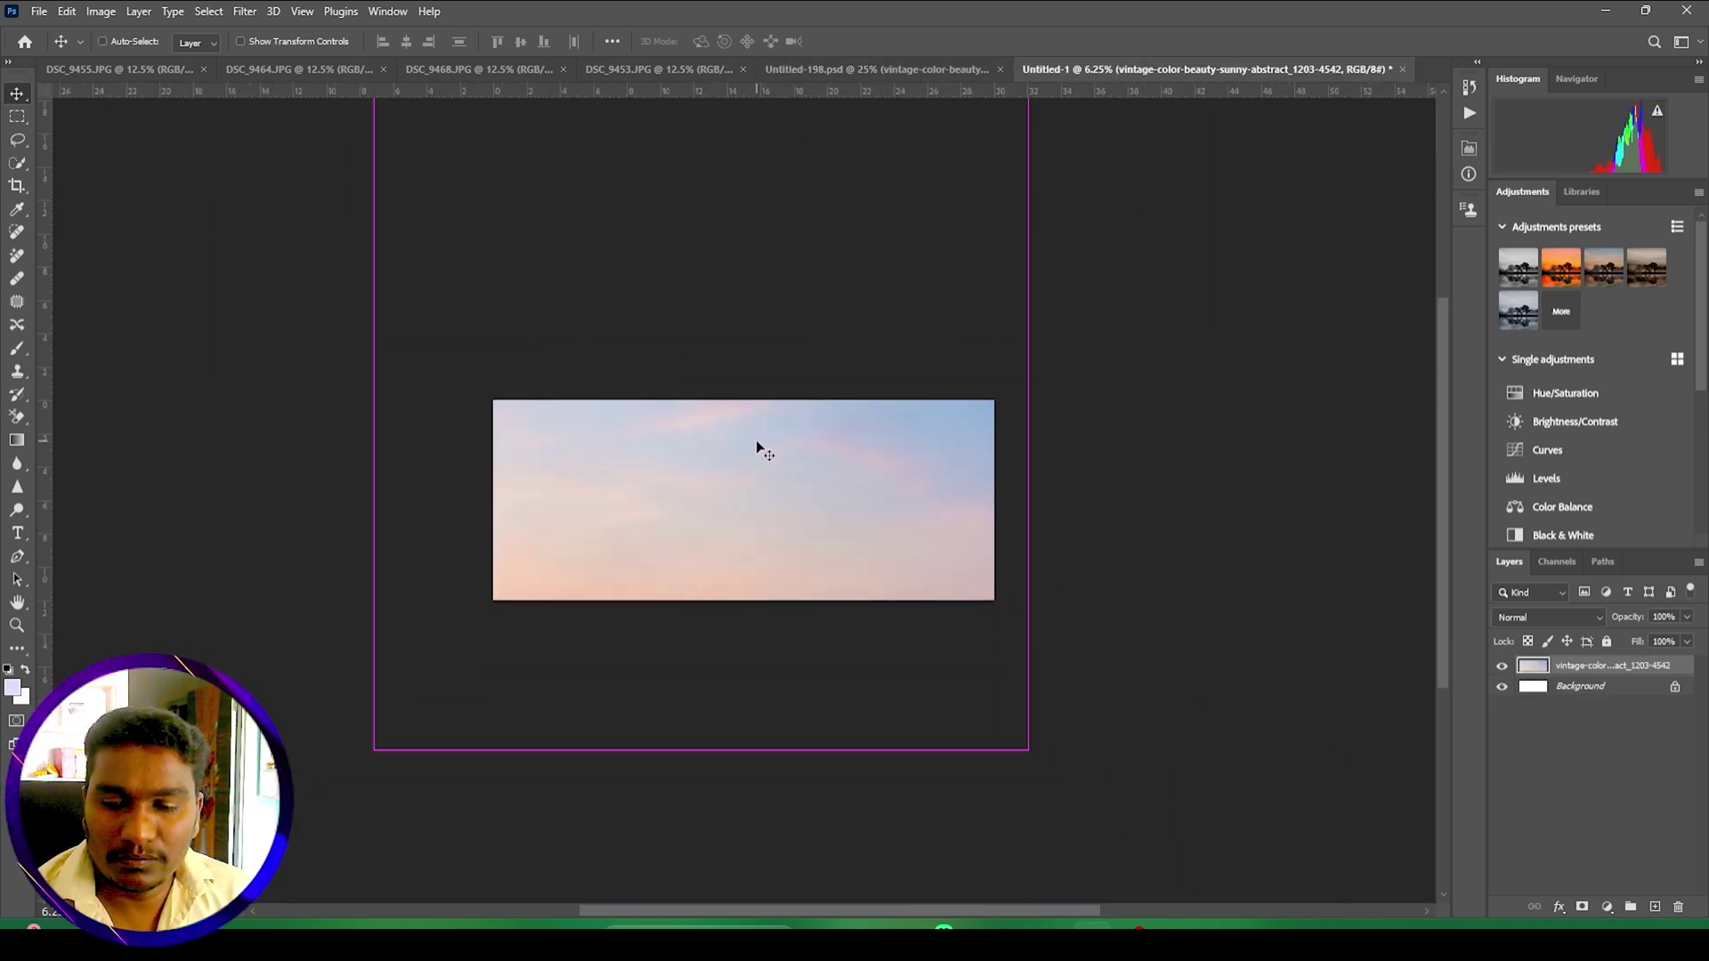
key("ctrl+t")
left_click_drag(374, 427, 548, 484)
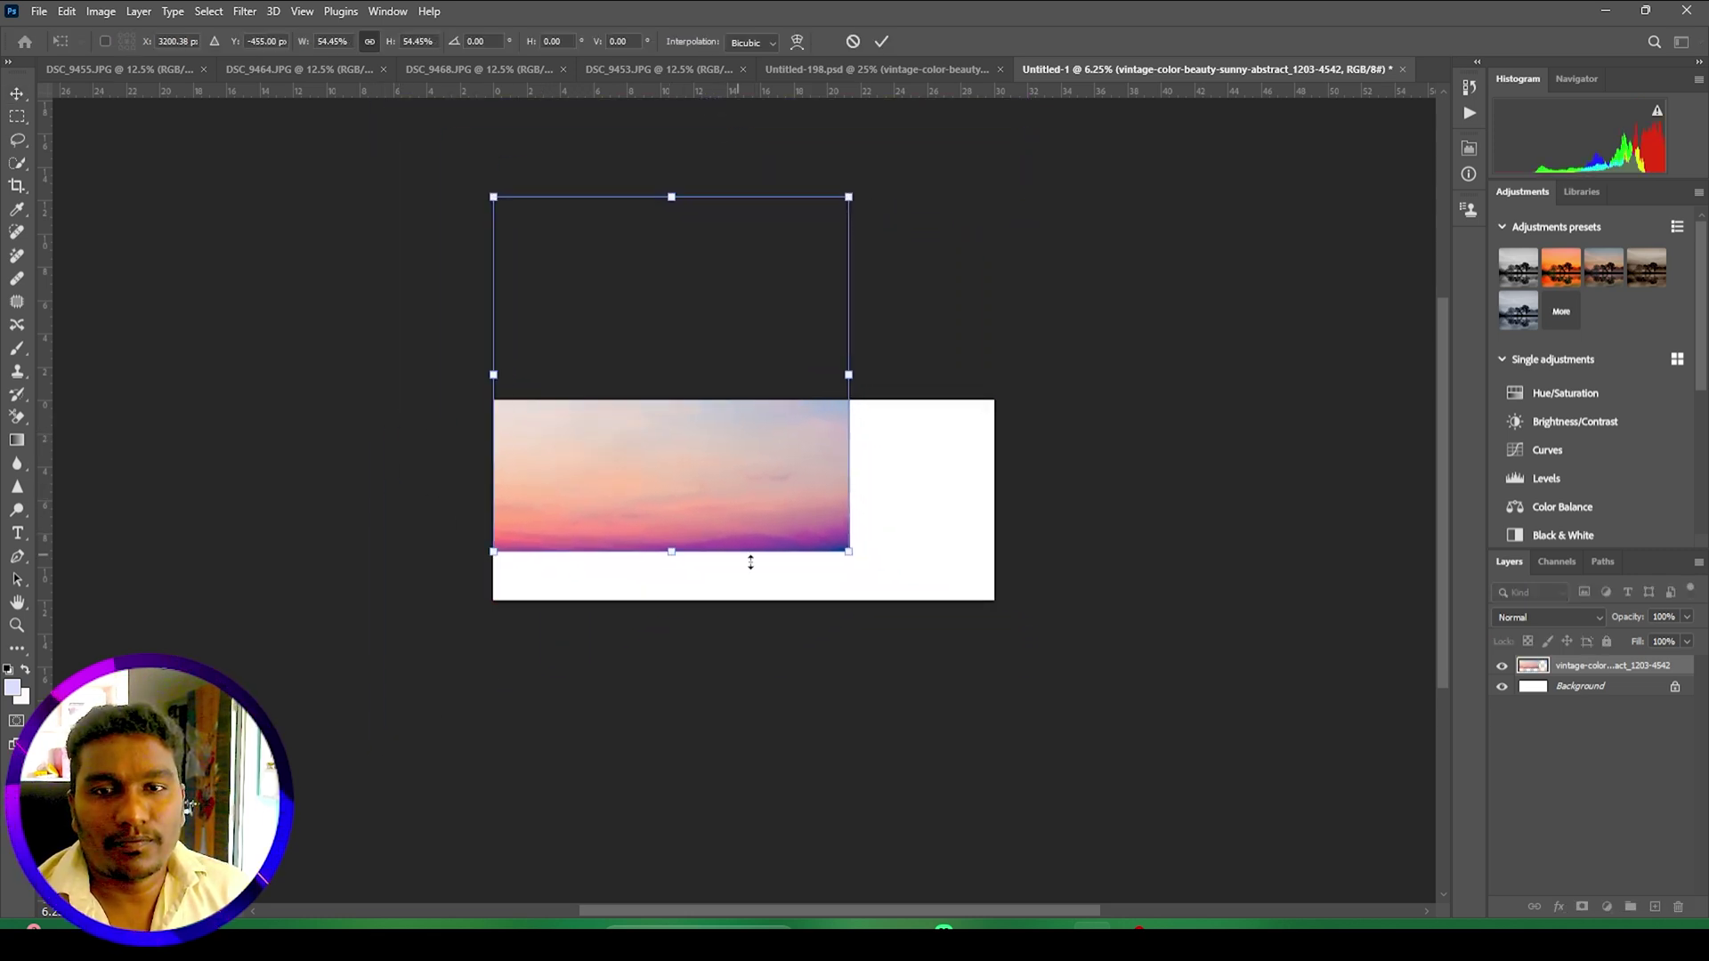
left_click_drag(848, 552, 1066, 635)
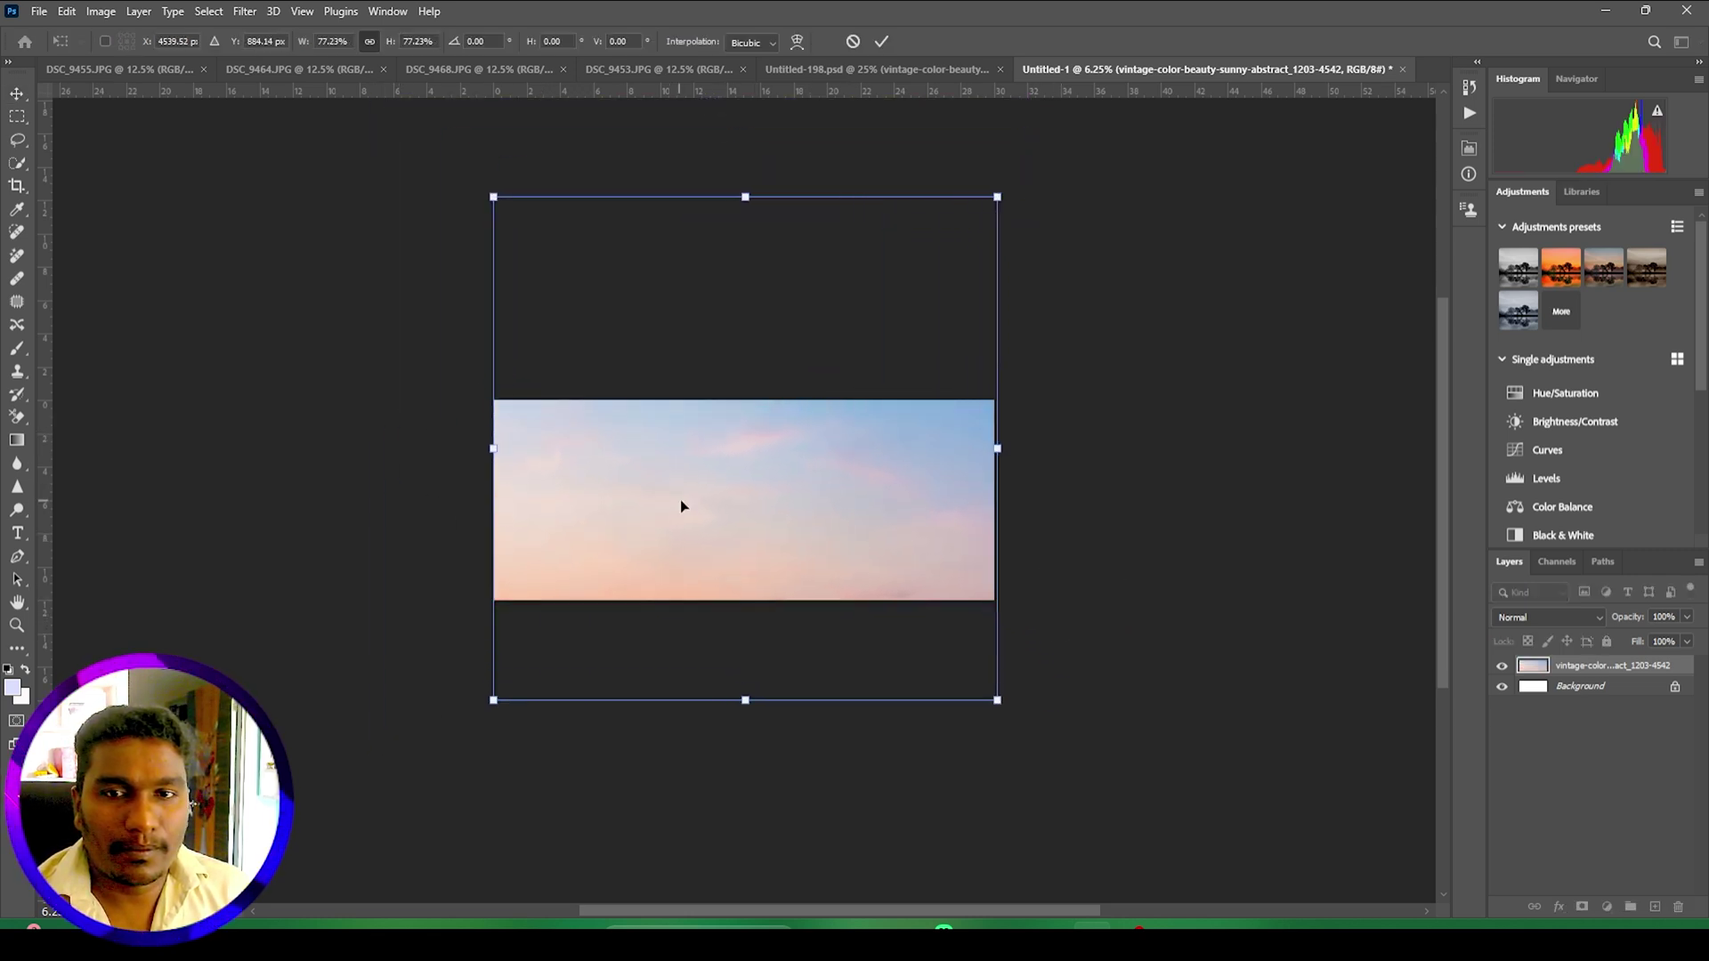
left_click_drag(683, 499, 679, 398)
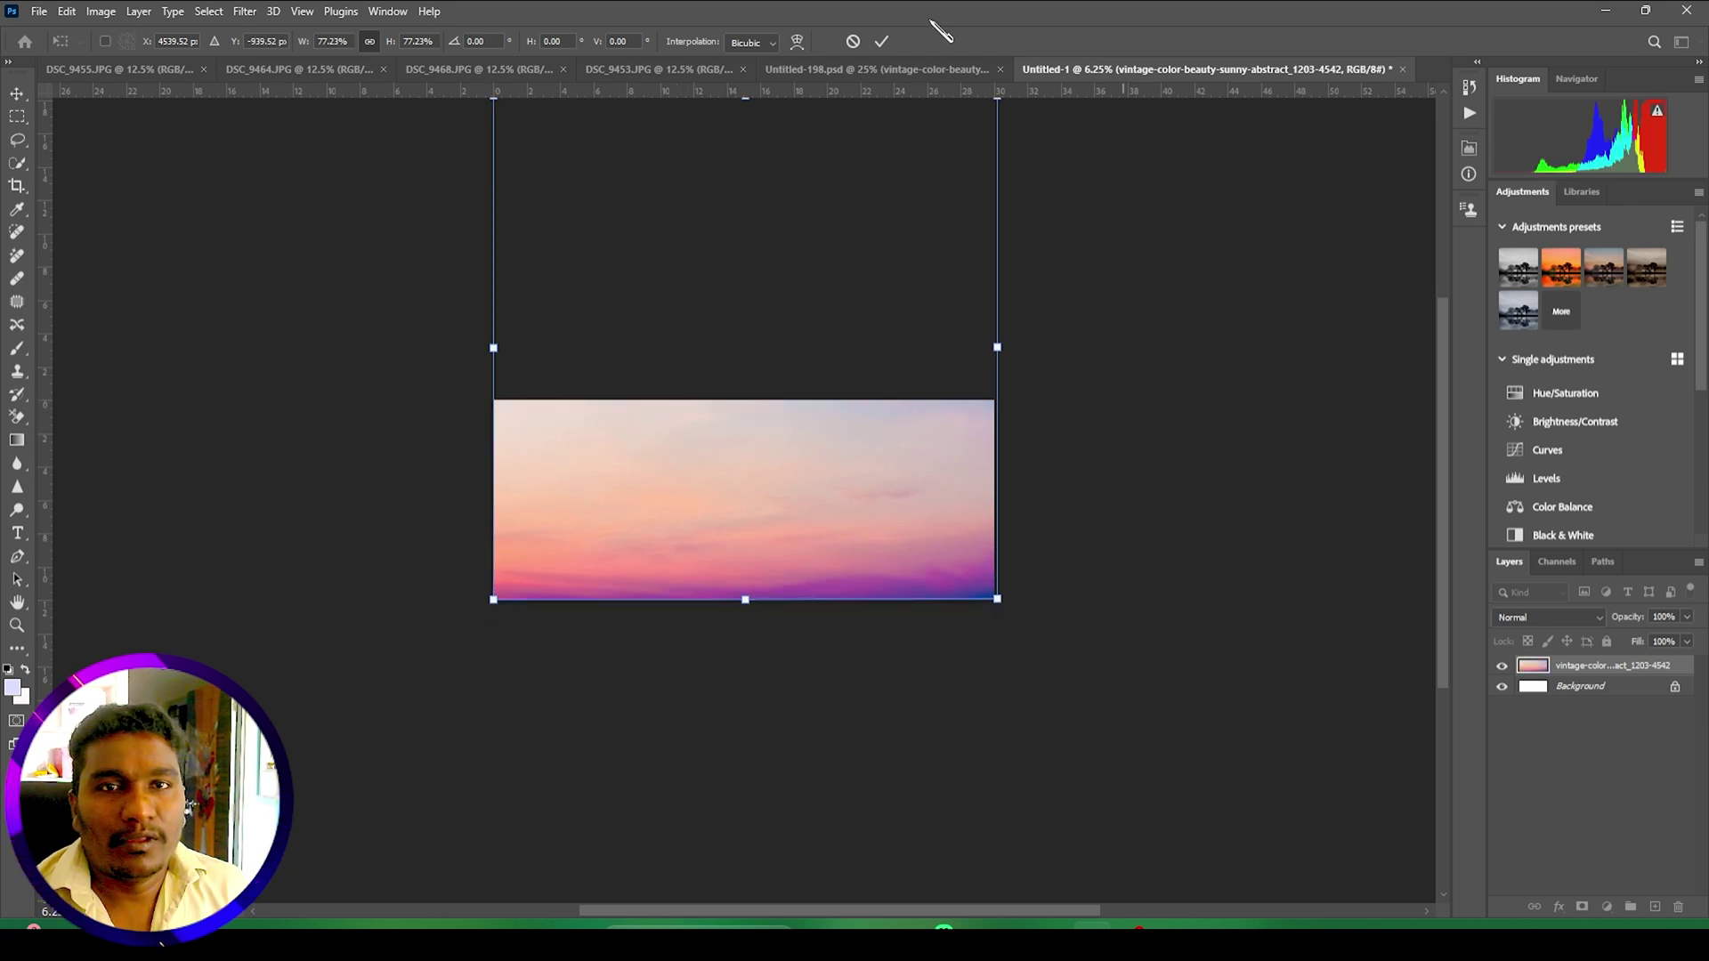
Step: Resize the sky layer to about 76.56% width and 30.62% height so the whole sky exactly fills the canvas
left_click_drag(795, 343, 791, 446)
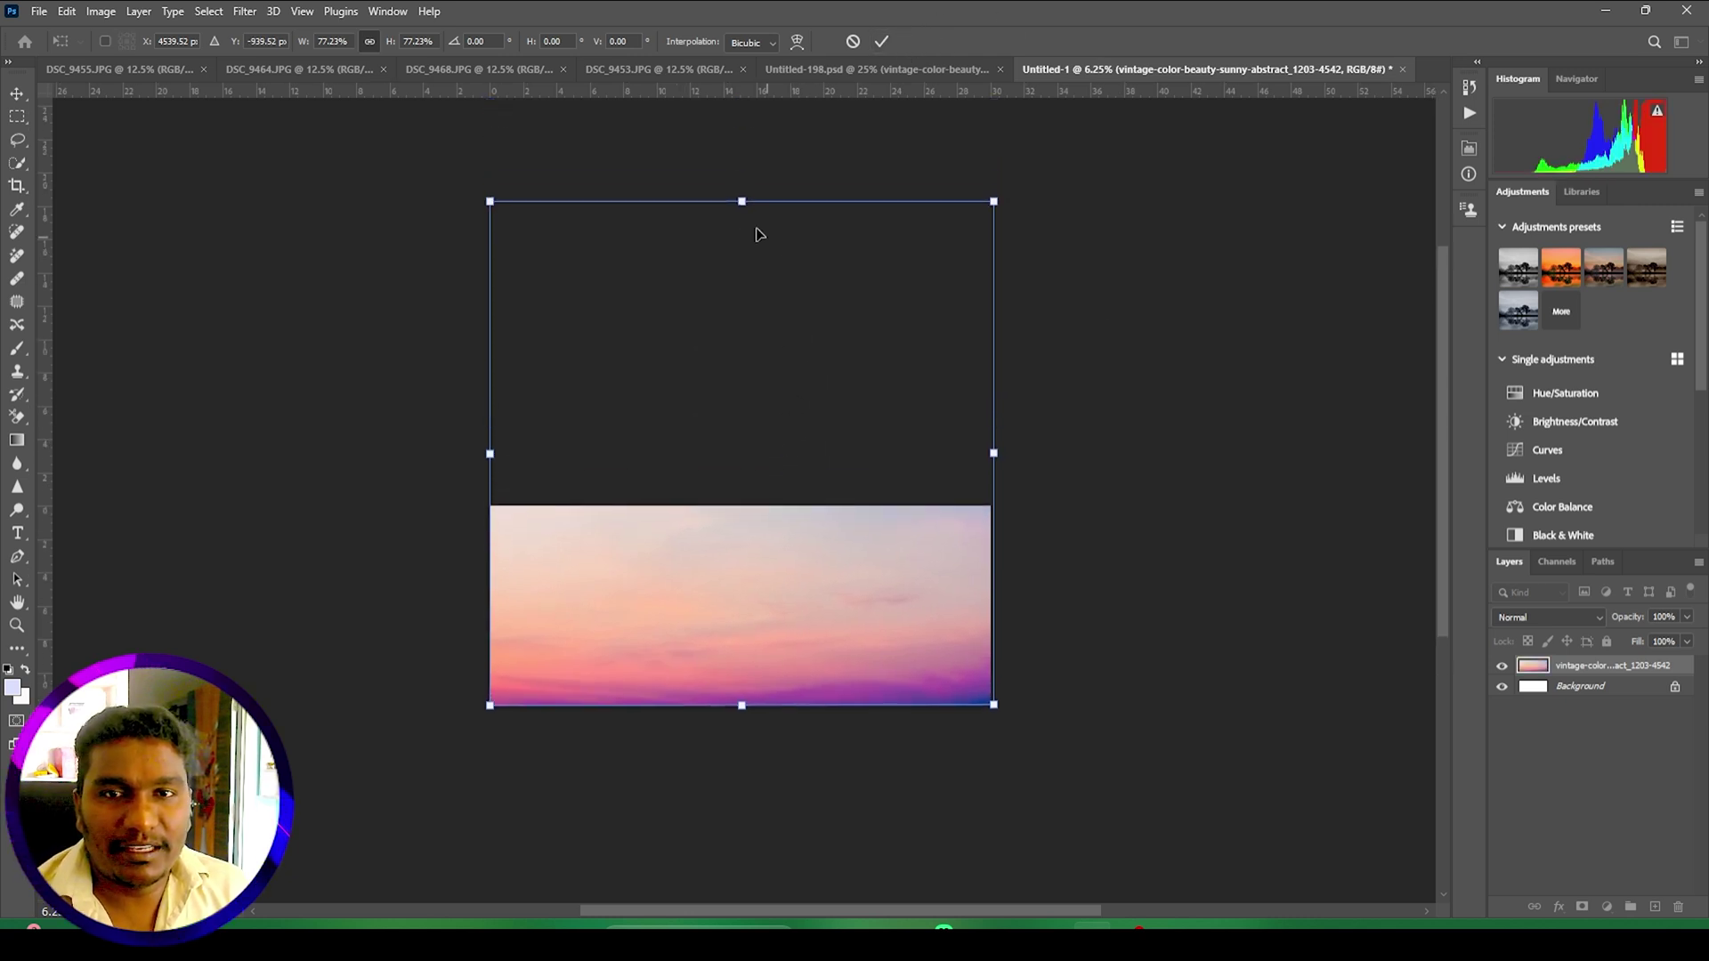
left_click_drag(740, 225, 700, 505)
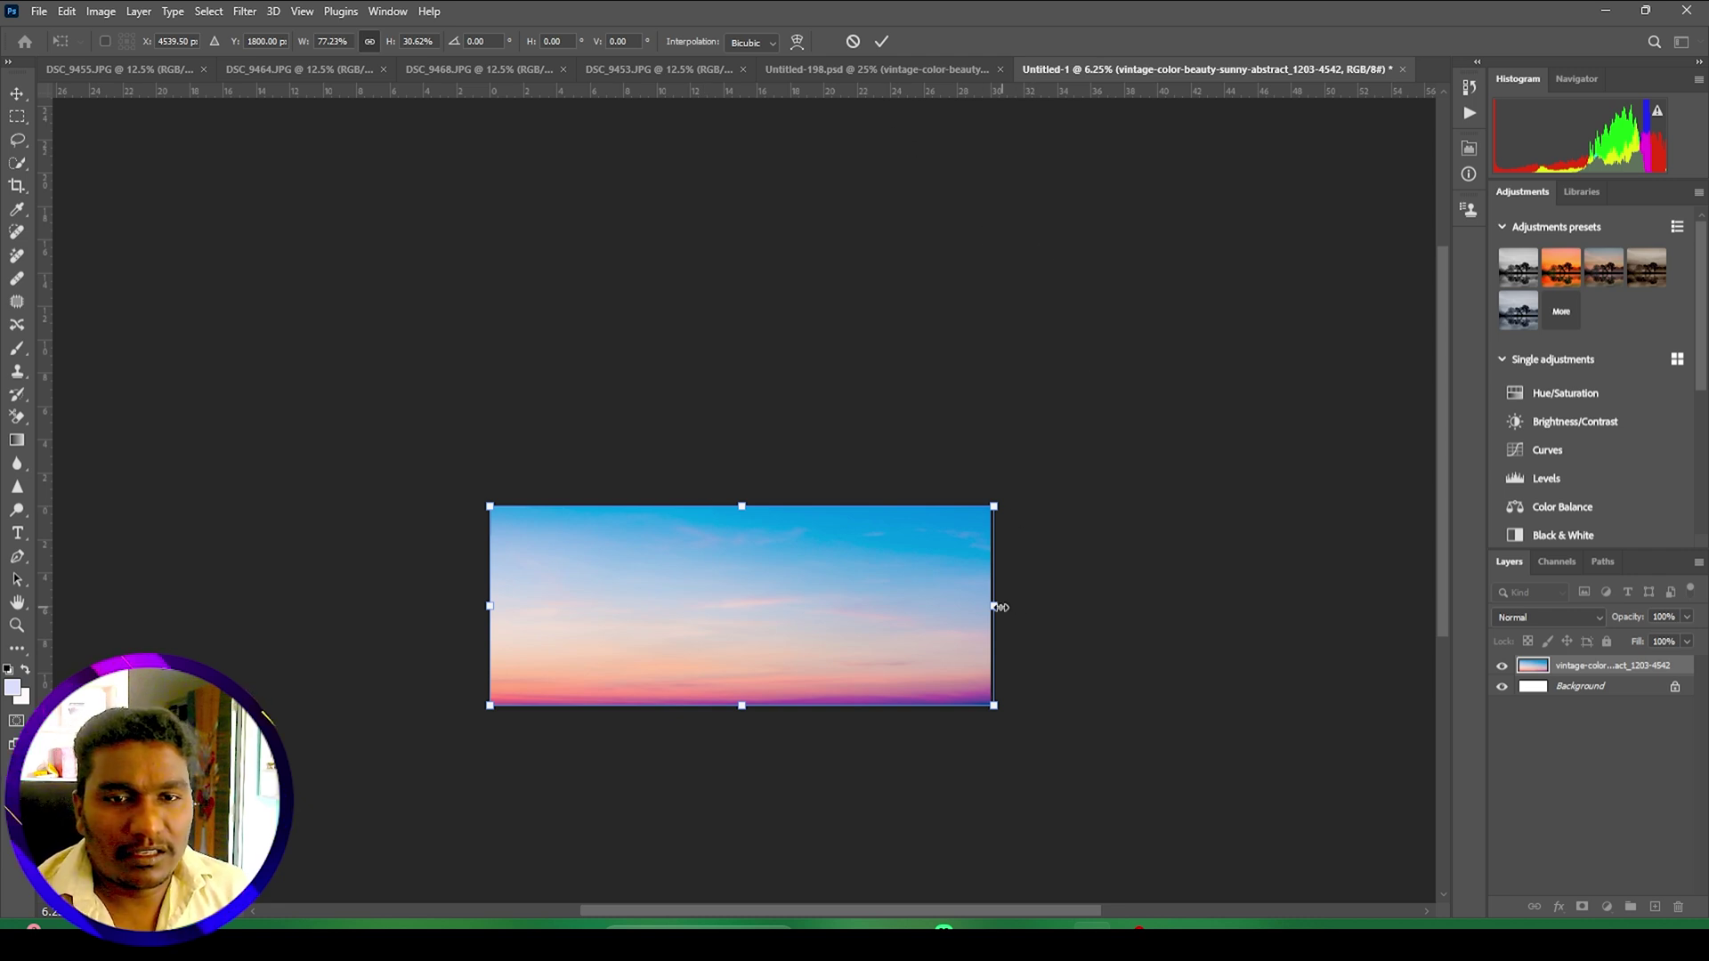
left_click_drag(997, 606, 990, 606)
left_click_drag(717, 510, 773, 209)
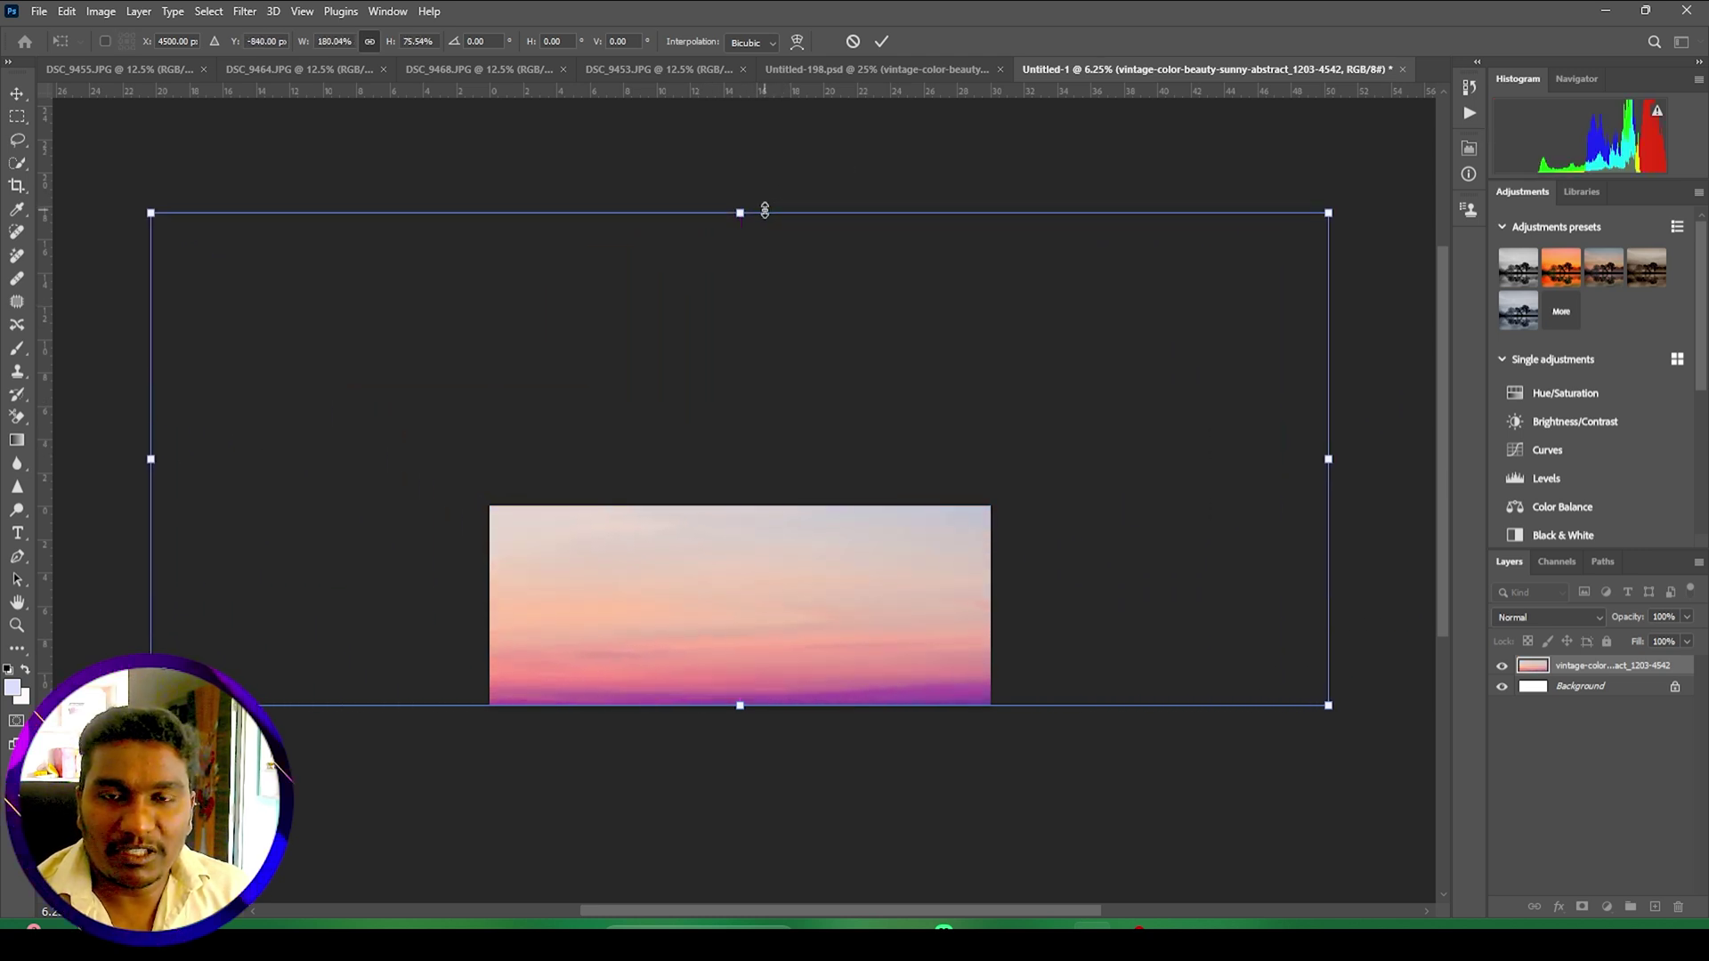
key("ctrl+z")
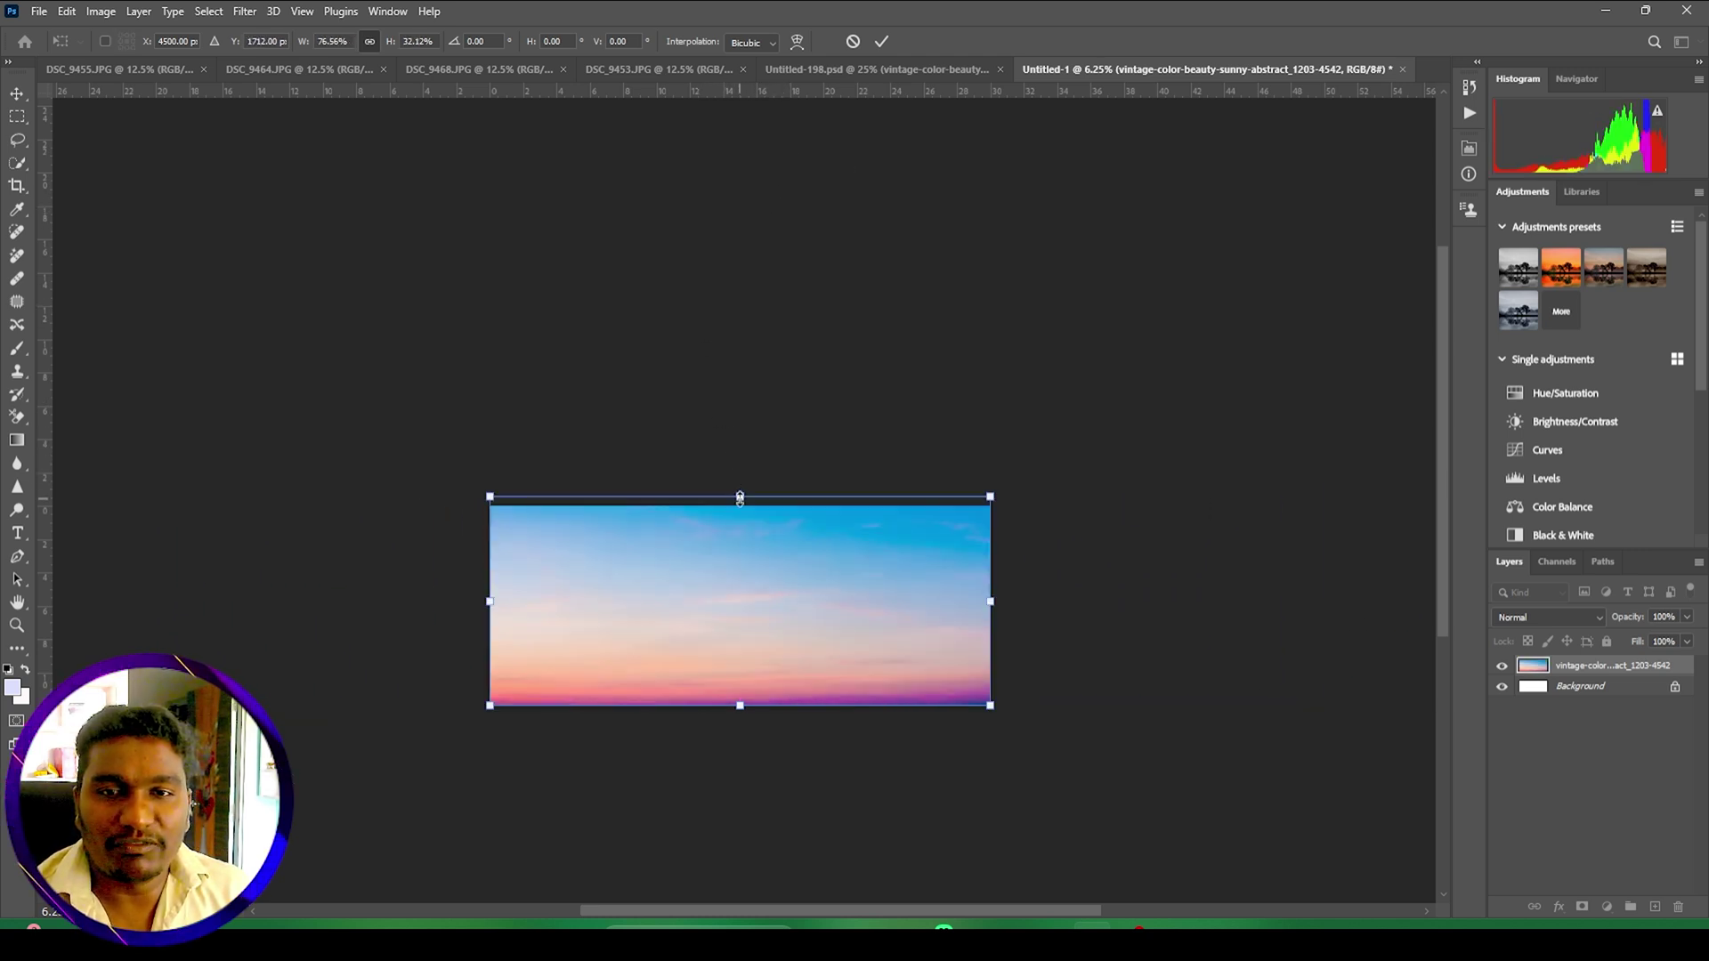
left_click_drag(740, 497, 740, 506)
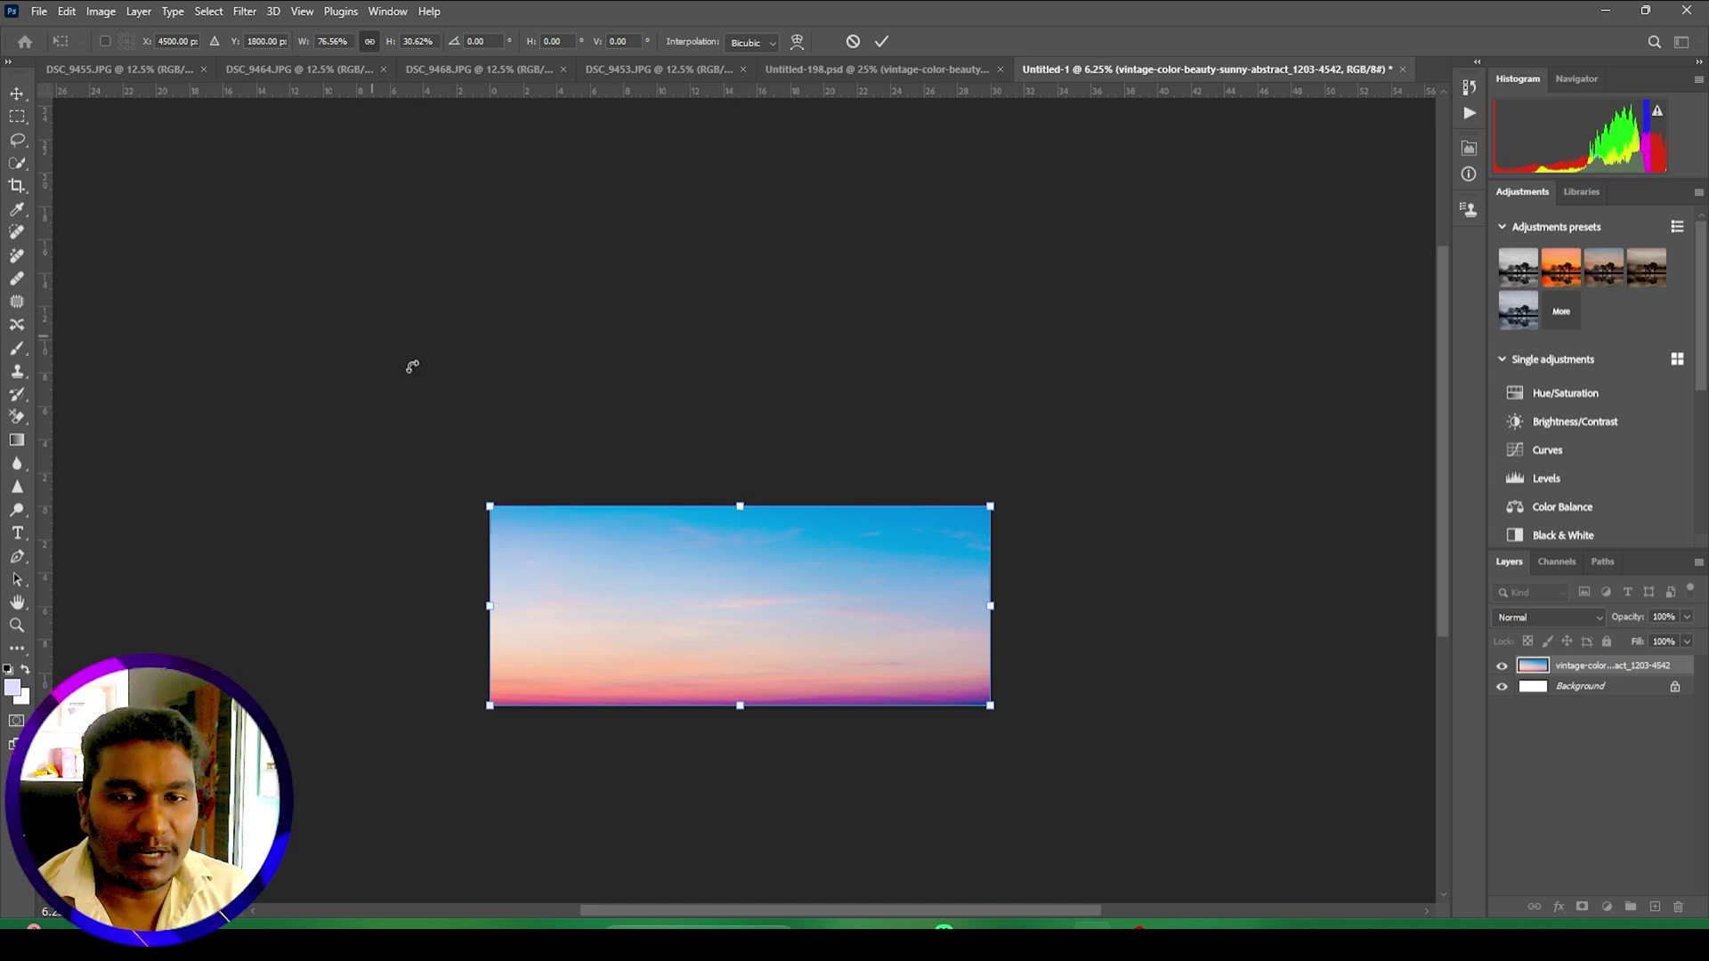
left_click(882, 41)
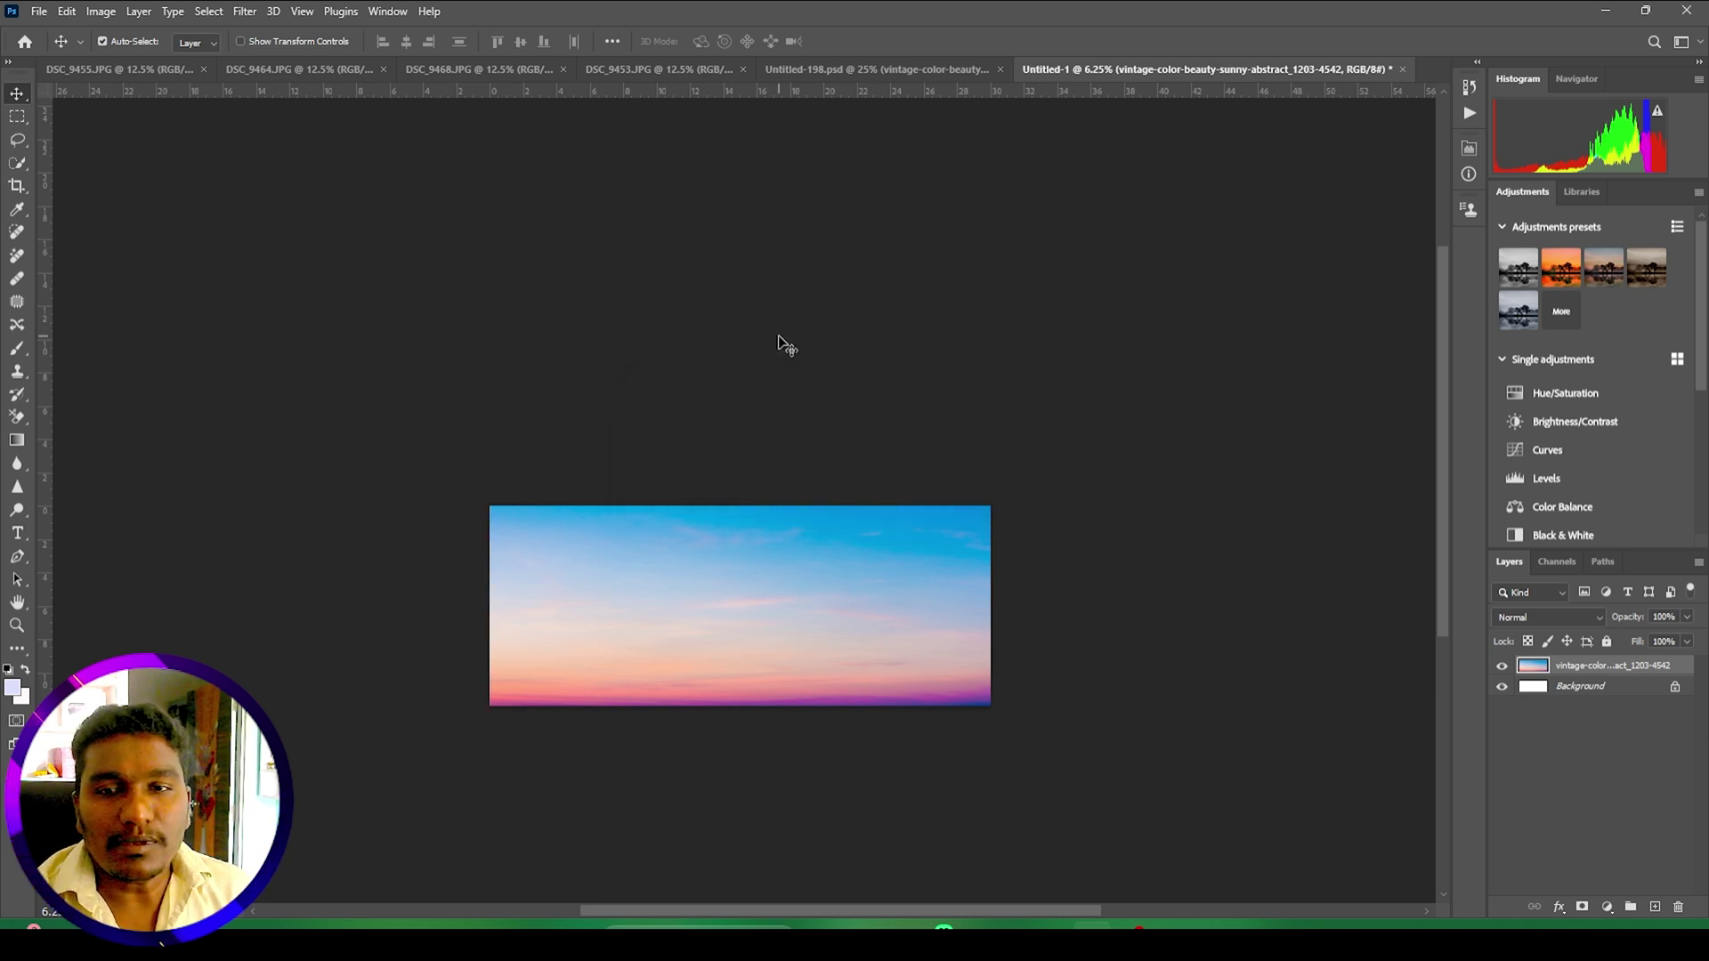
Step: Nudge the sky layer slightly to the right to cover the thin strip at the canvas's right edge
key("ctrl+plus")
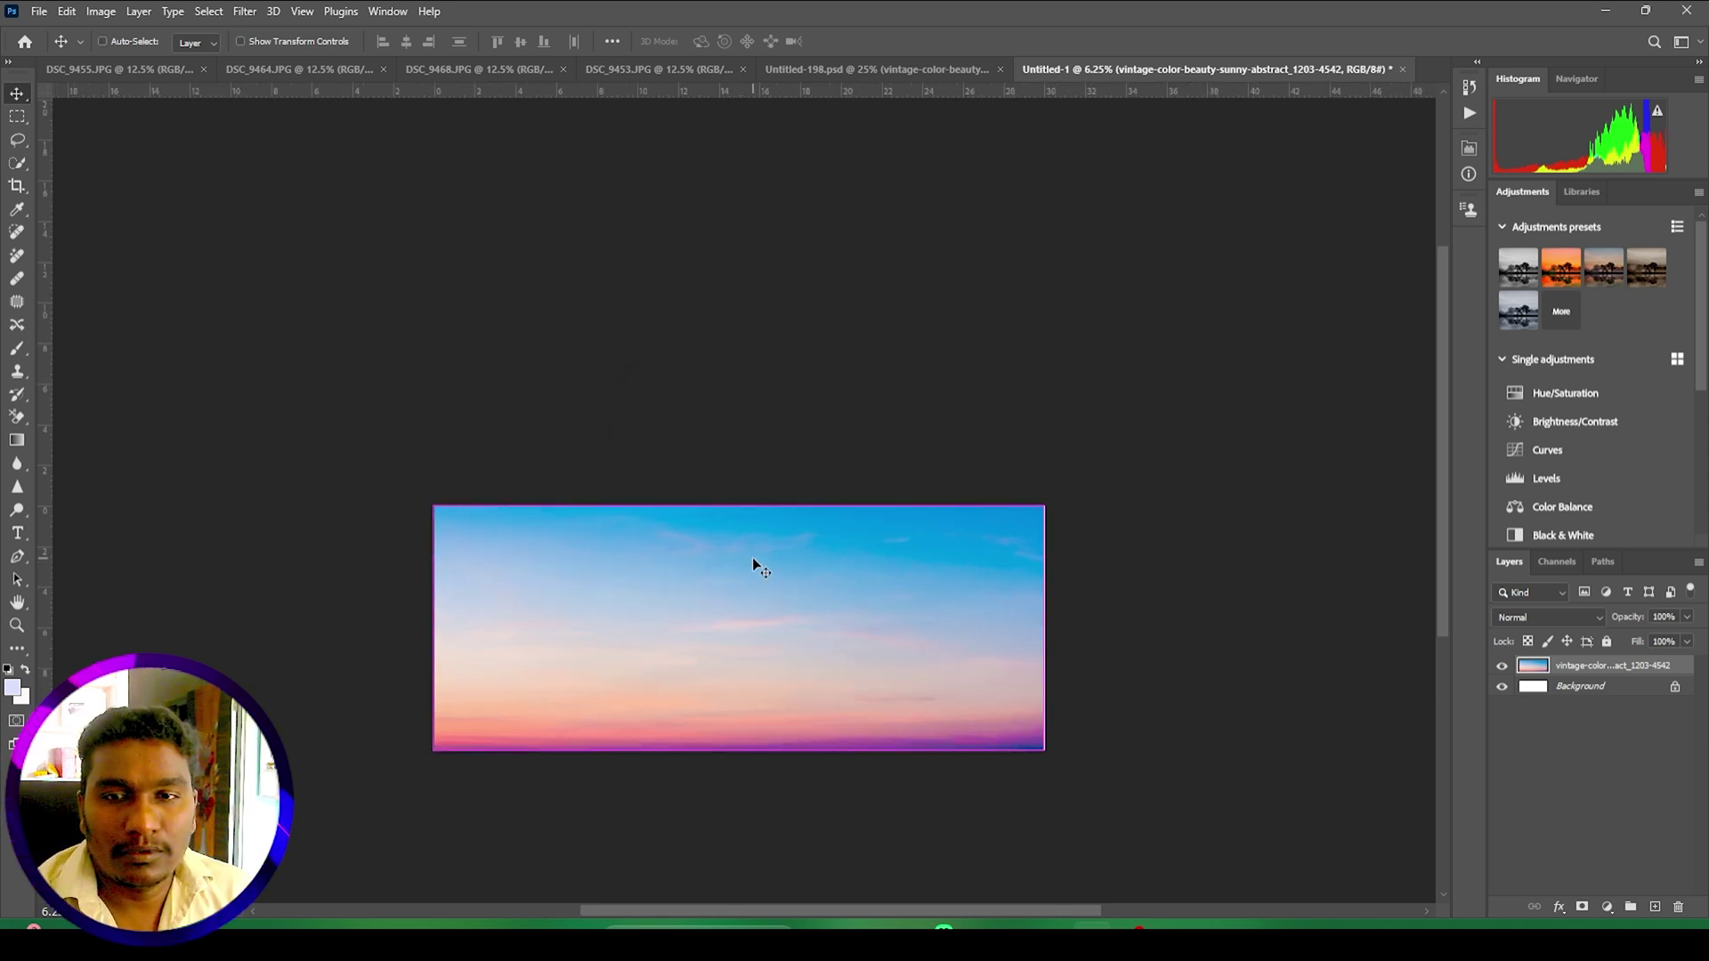
left_click_drag(784, 630, 808, 360)
key("shift+Right")
key("shift+Right")
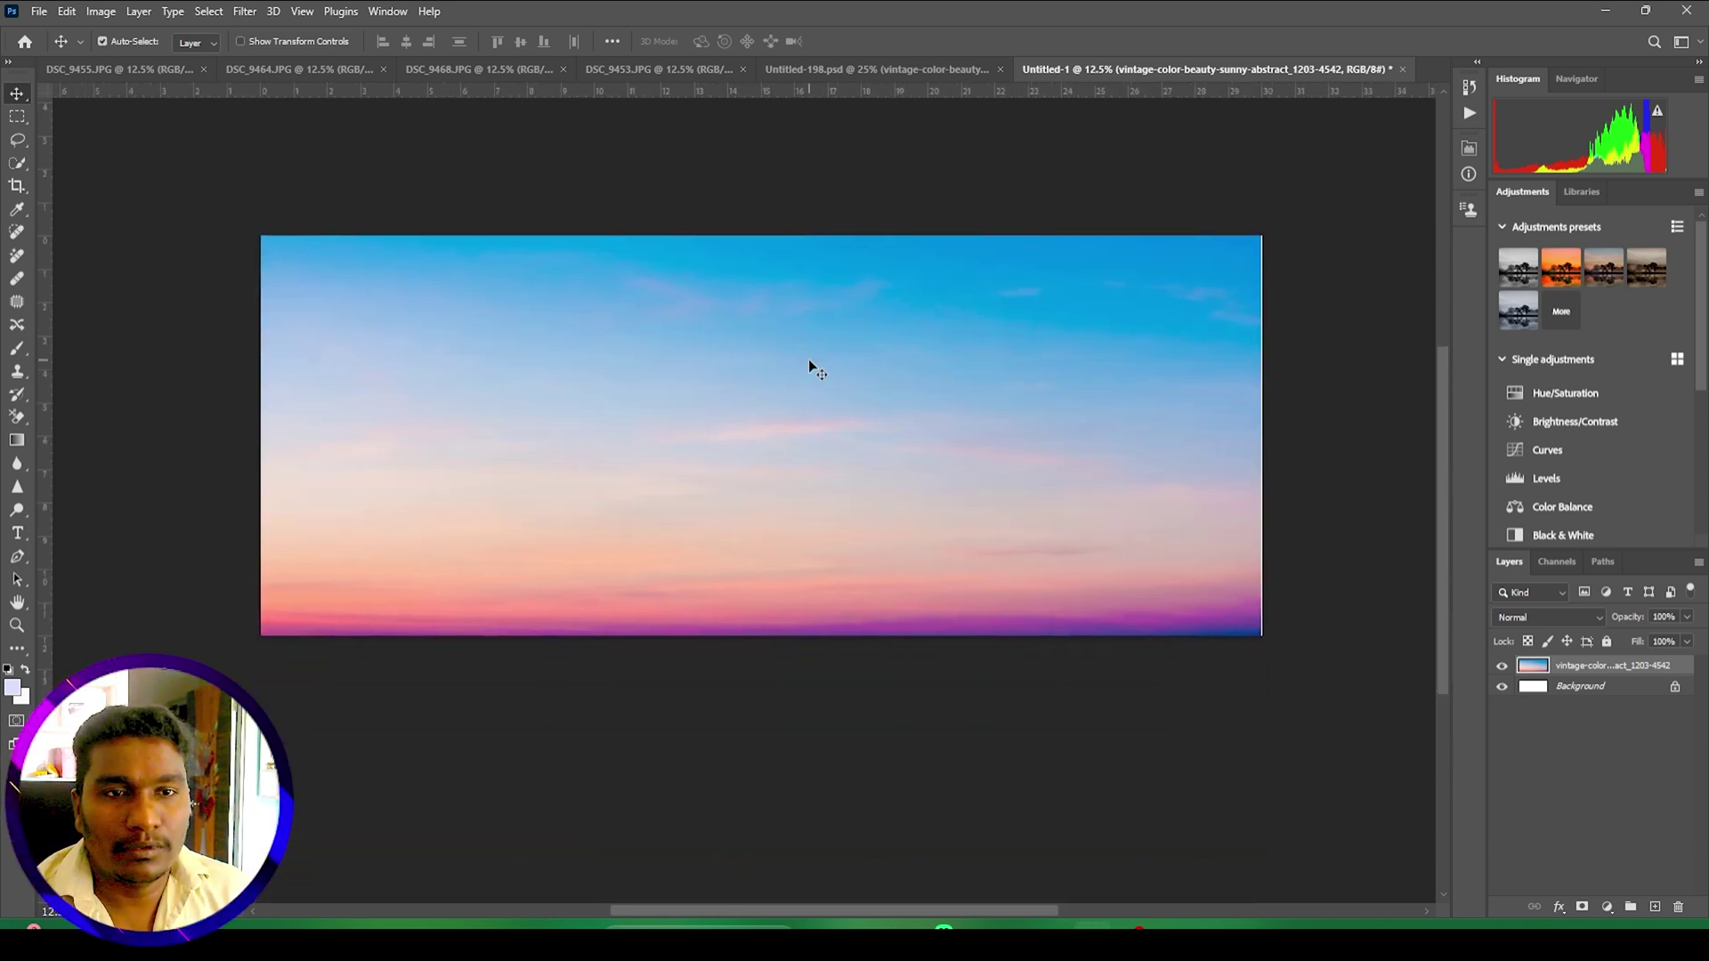
Step: Copy the BG1 overlay from Untitled-198.psd into Untitled-1 and scale it to about 140% to span the canvas width
left_click(837, 68)
left_click_drag(392, 587, 897, 80)
left_click_drag(1230, 73, 396, 402)
left_click_drag(739, 458, 776, 436)
key("ctrl+t")
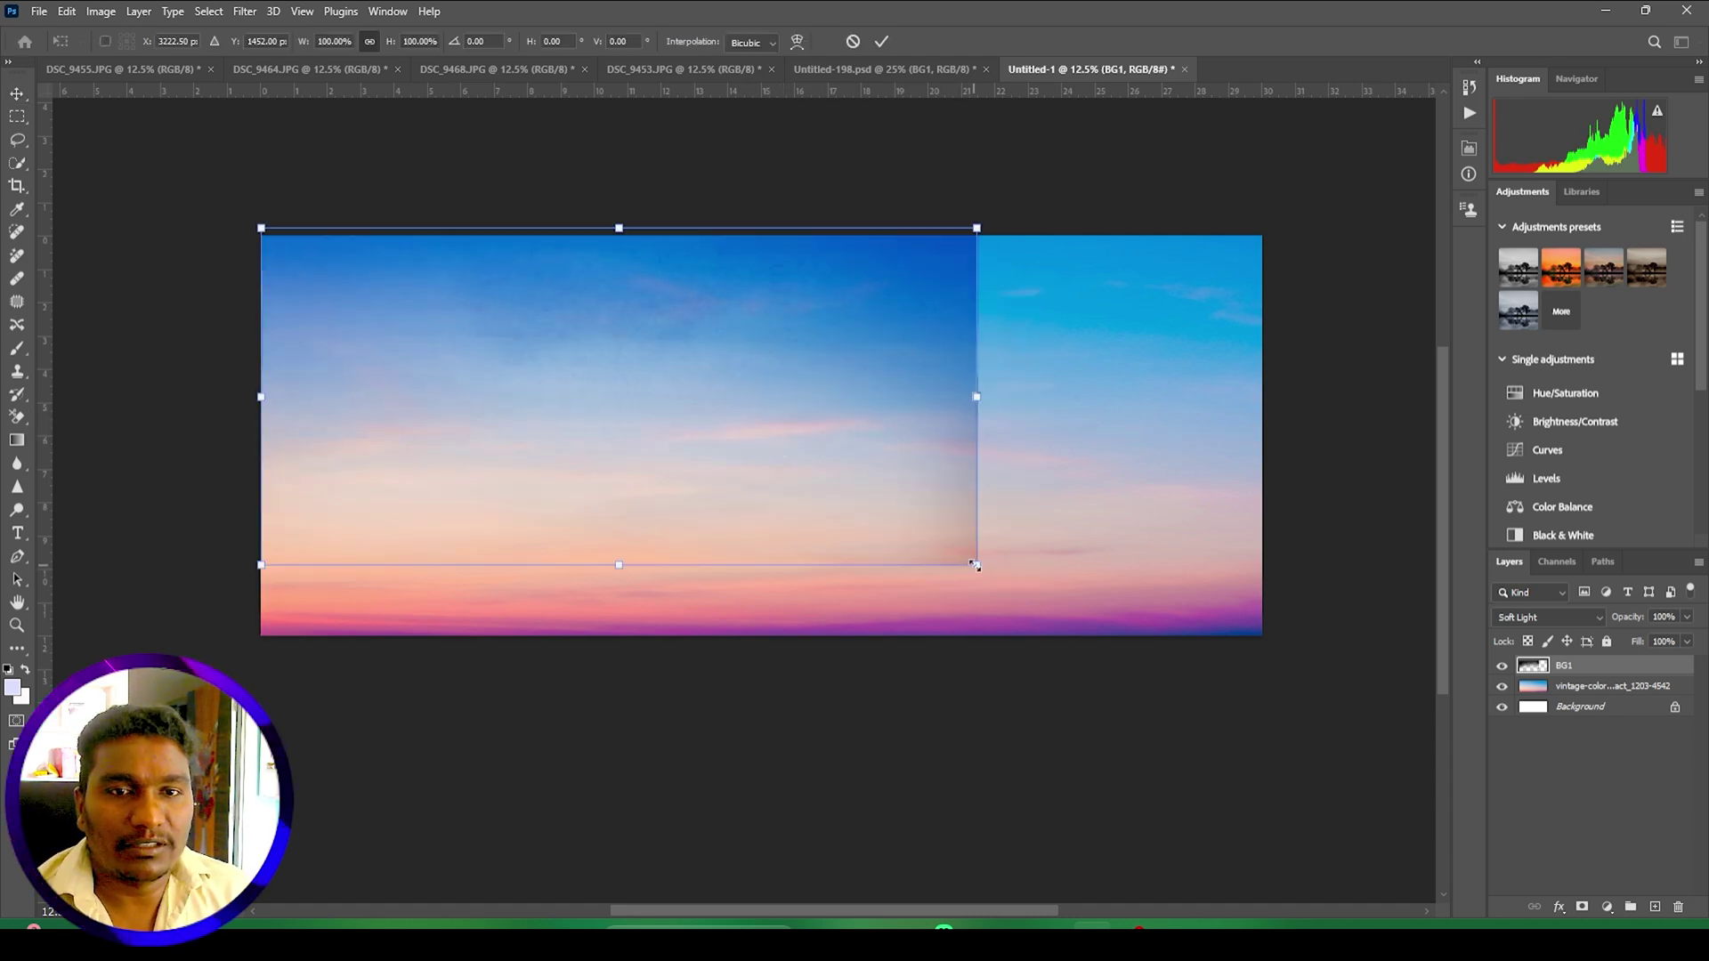
left_click_drag(975, 565, 1265, 701)
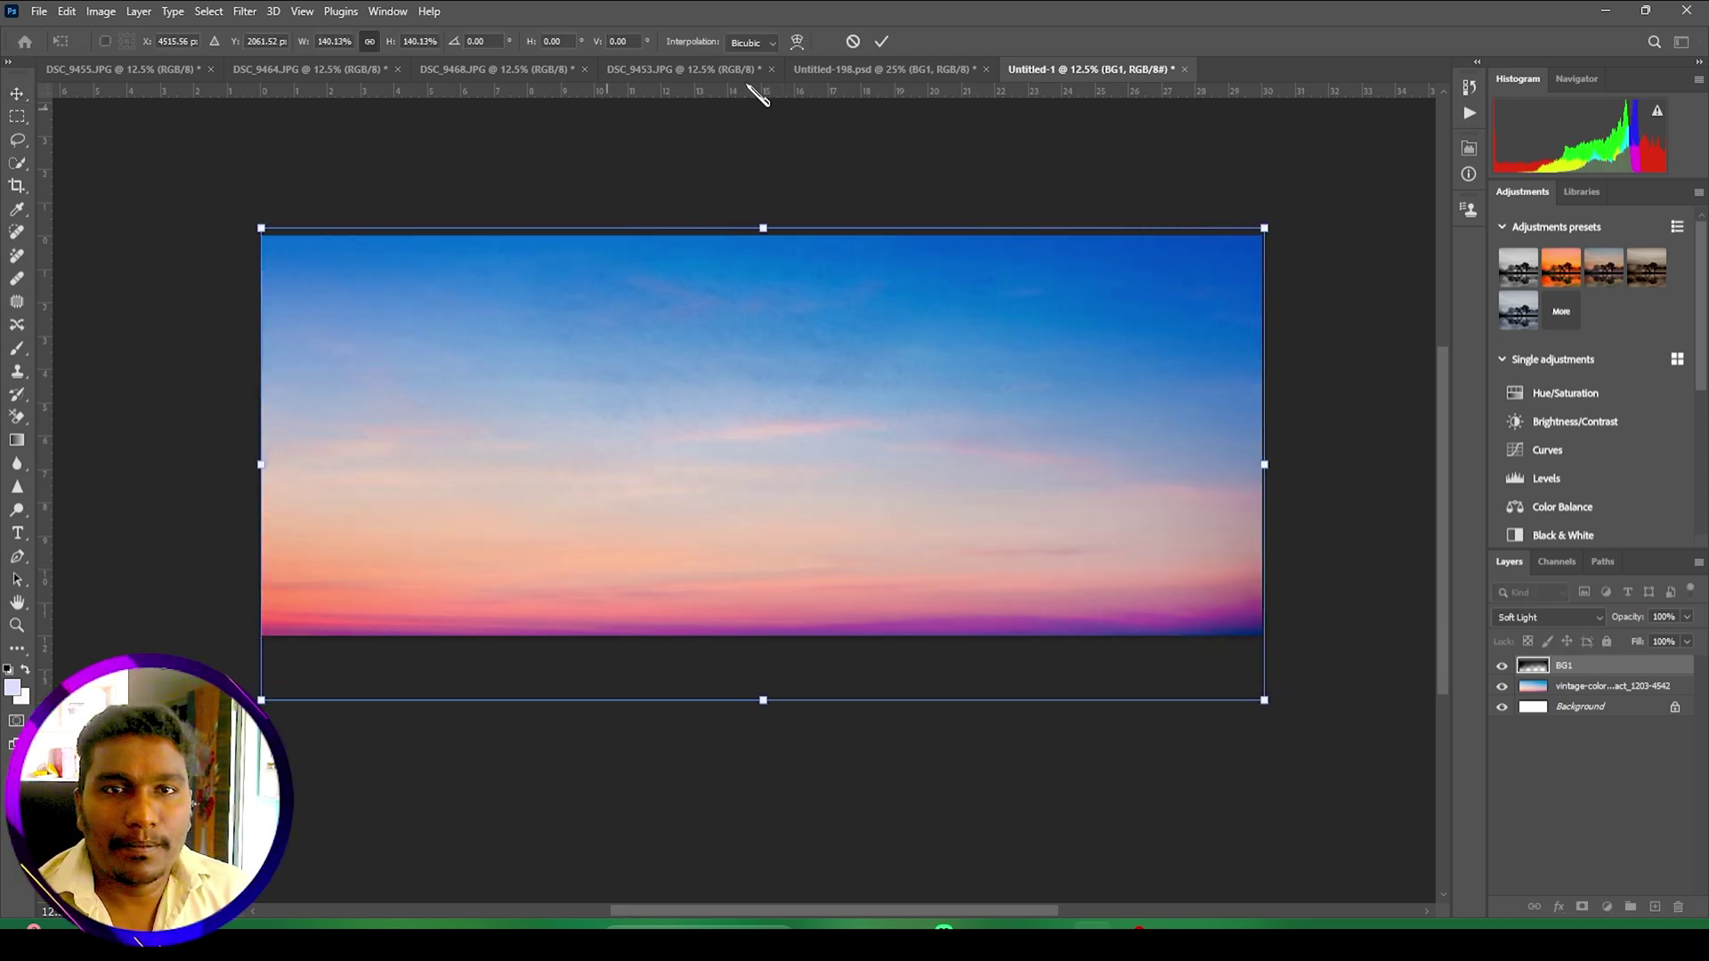
left_click(882, 41)
Step: Move the covering portrait layers aside in Untitled-198.psd and copy the wallhaven-527065 bridge layer into Untitled-1
left_click(881, 69)
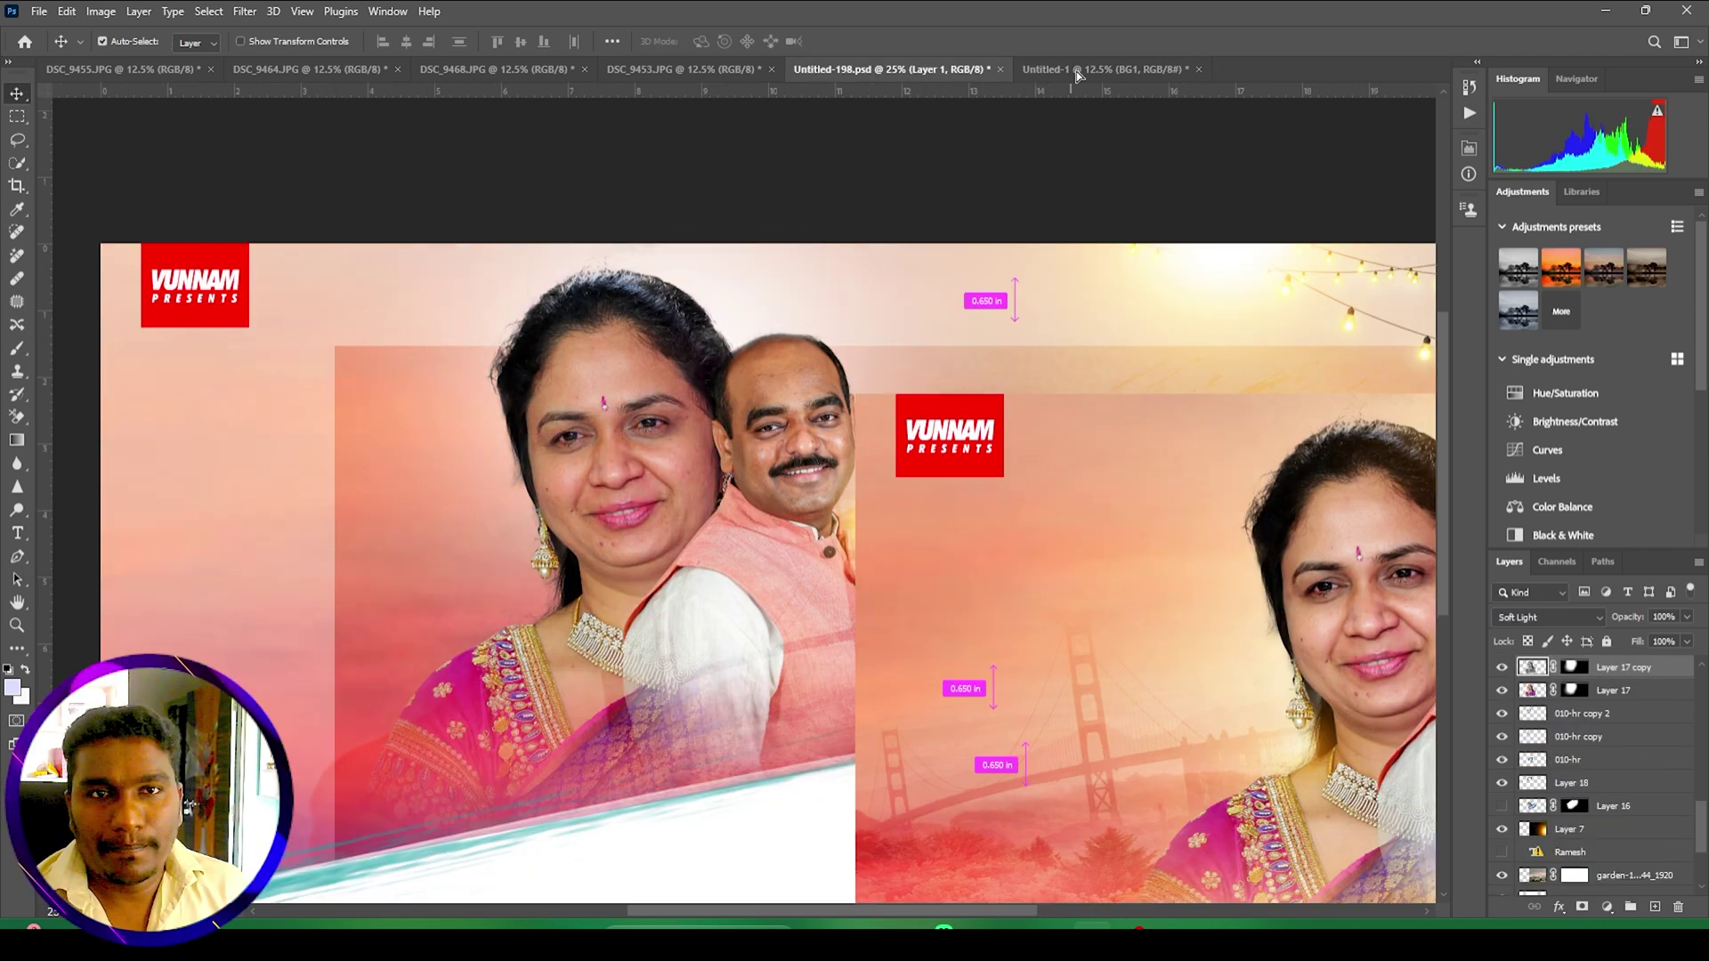
left_click_drag(1077, 76, 1074, 80)
left_click_drag(467, 498, 585, 539)
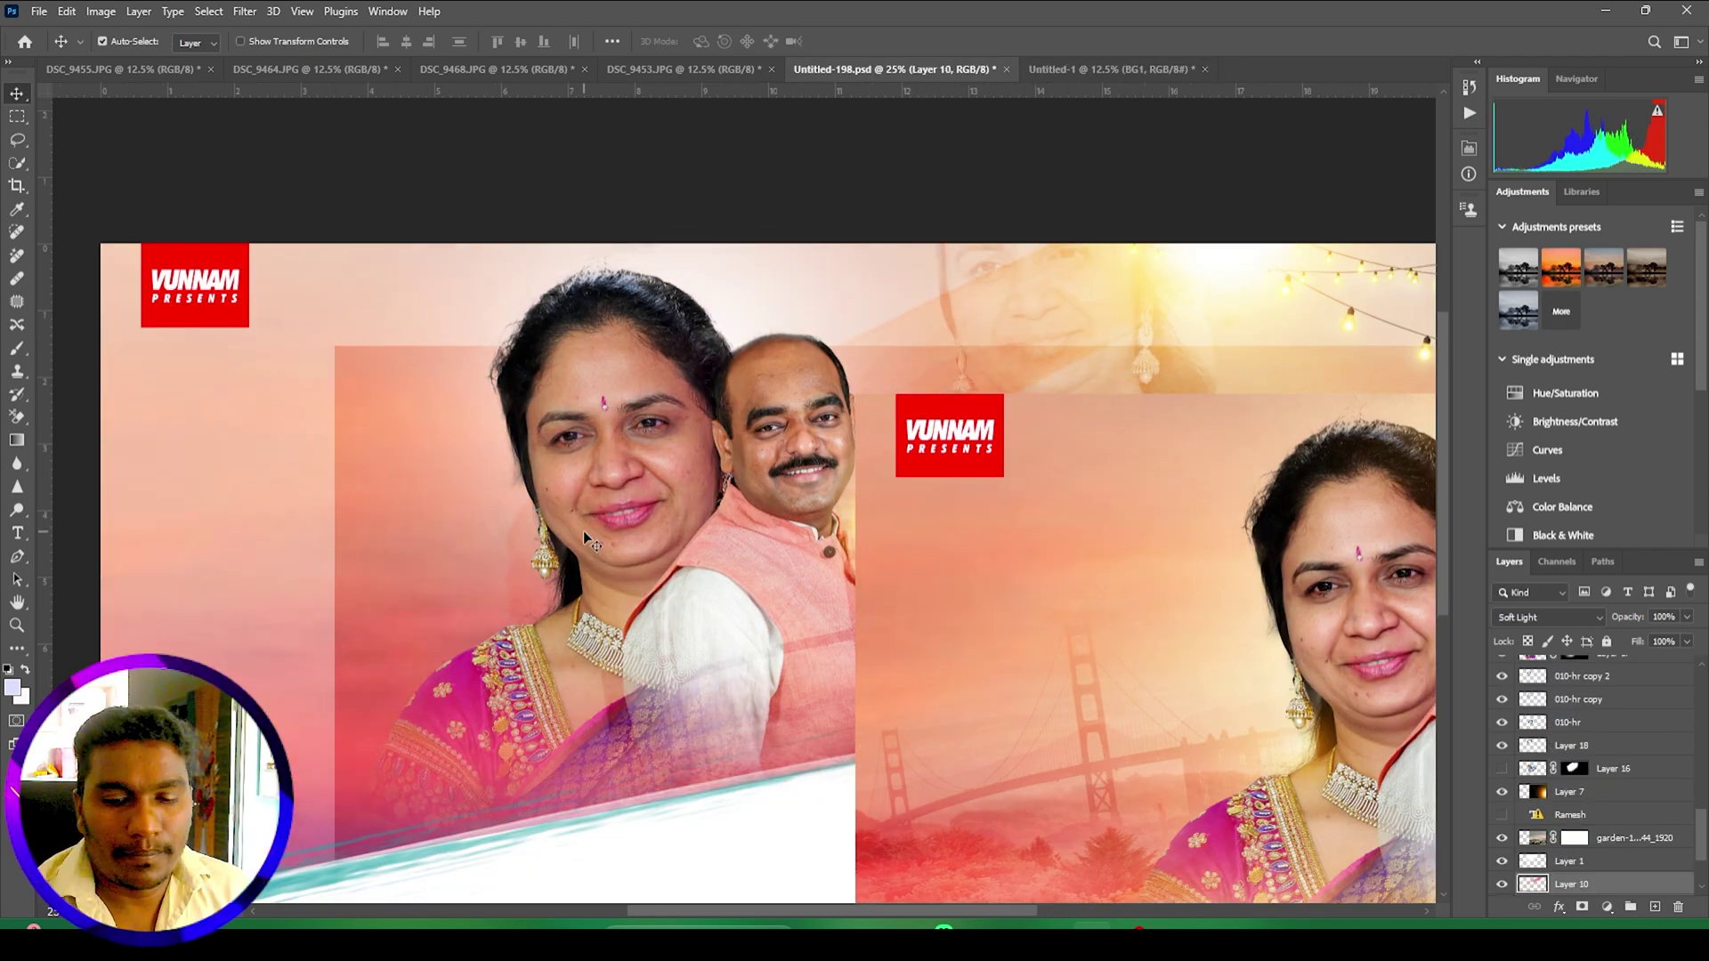
key("ctrl+minus")
key("ctrl+minus")
left_click_drag(506, 667, 705, 668)
left_click_drag(931, 628, 777, 525)
left_click_drag(696, 623, 1149, 614)
left_click_drag(658, 623, 729, 501)
left_click_drag(735, 626, 708, 573)
Step: Enlarge the wallhaven-527065 bridge layer to about 15 inches wide and place it in the upper-left area of the canvas
left_click_drag(614, 632, 687, 499)
key("ctrl+t")
left_click_drag(623, 558, 849, 669)
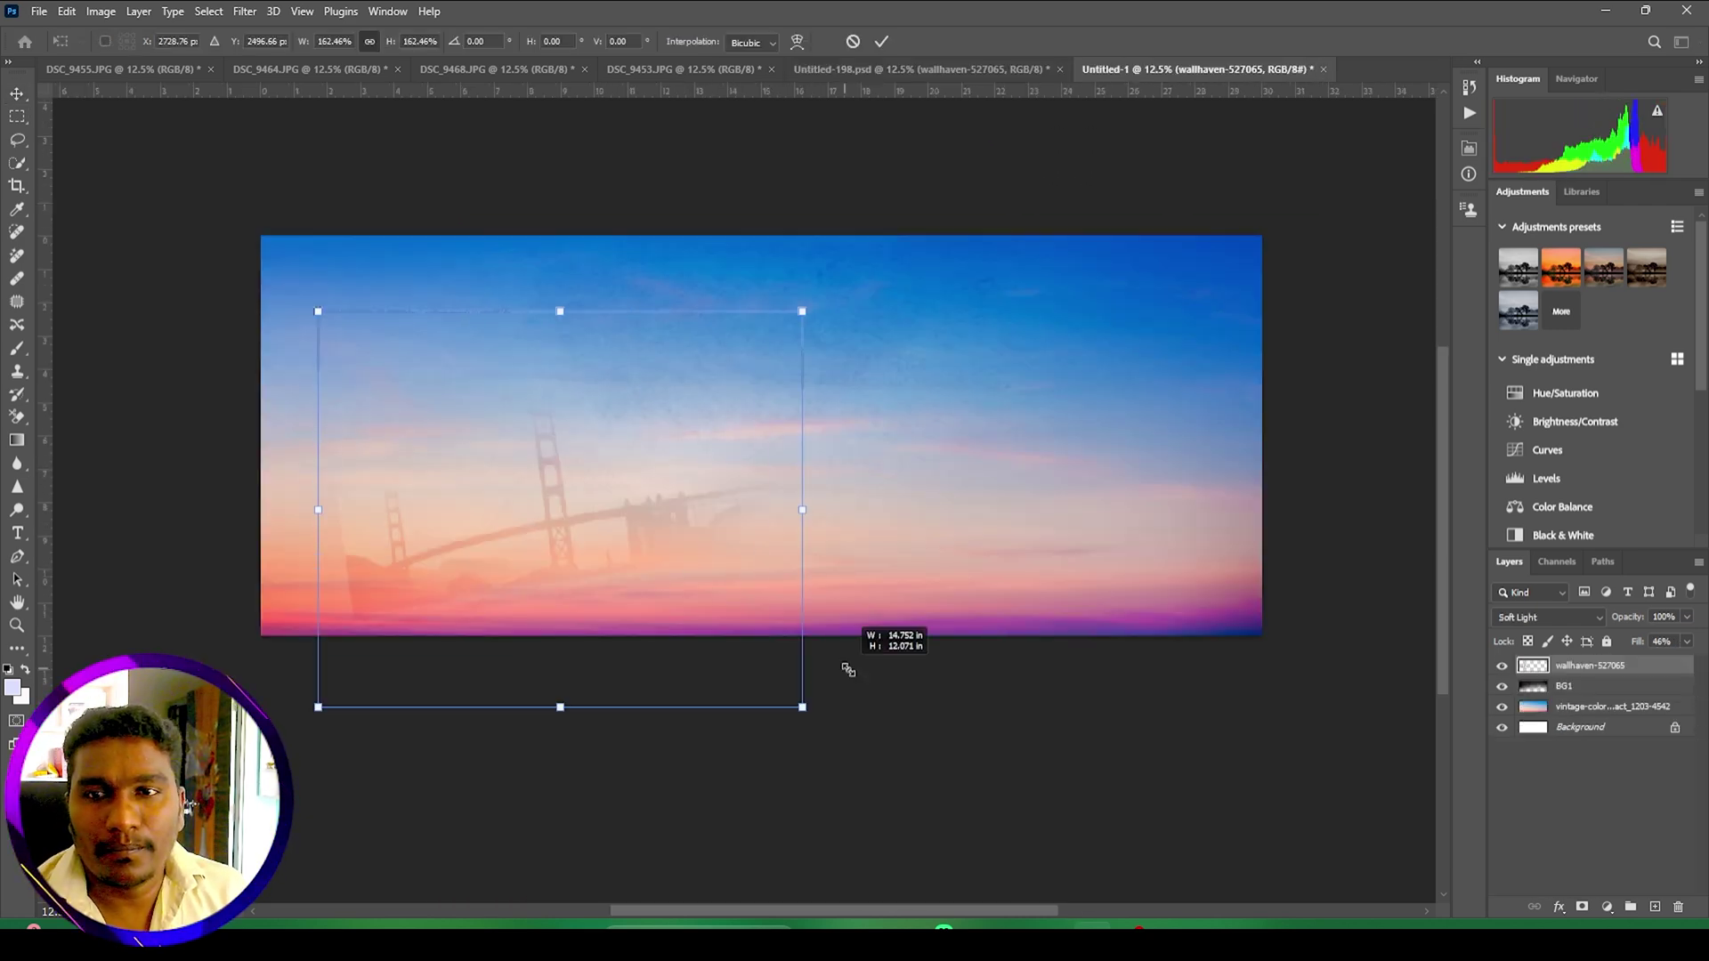
left_click_drag(463, 533, 374, 344)
key("Return")
Step: Copy the string-lights layer from Untitled-198.psd into Untitled-1 and place it at the canvas's upper-right corner
key("ctrl+shift+Tab")
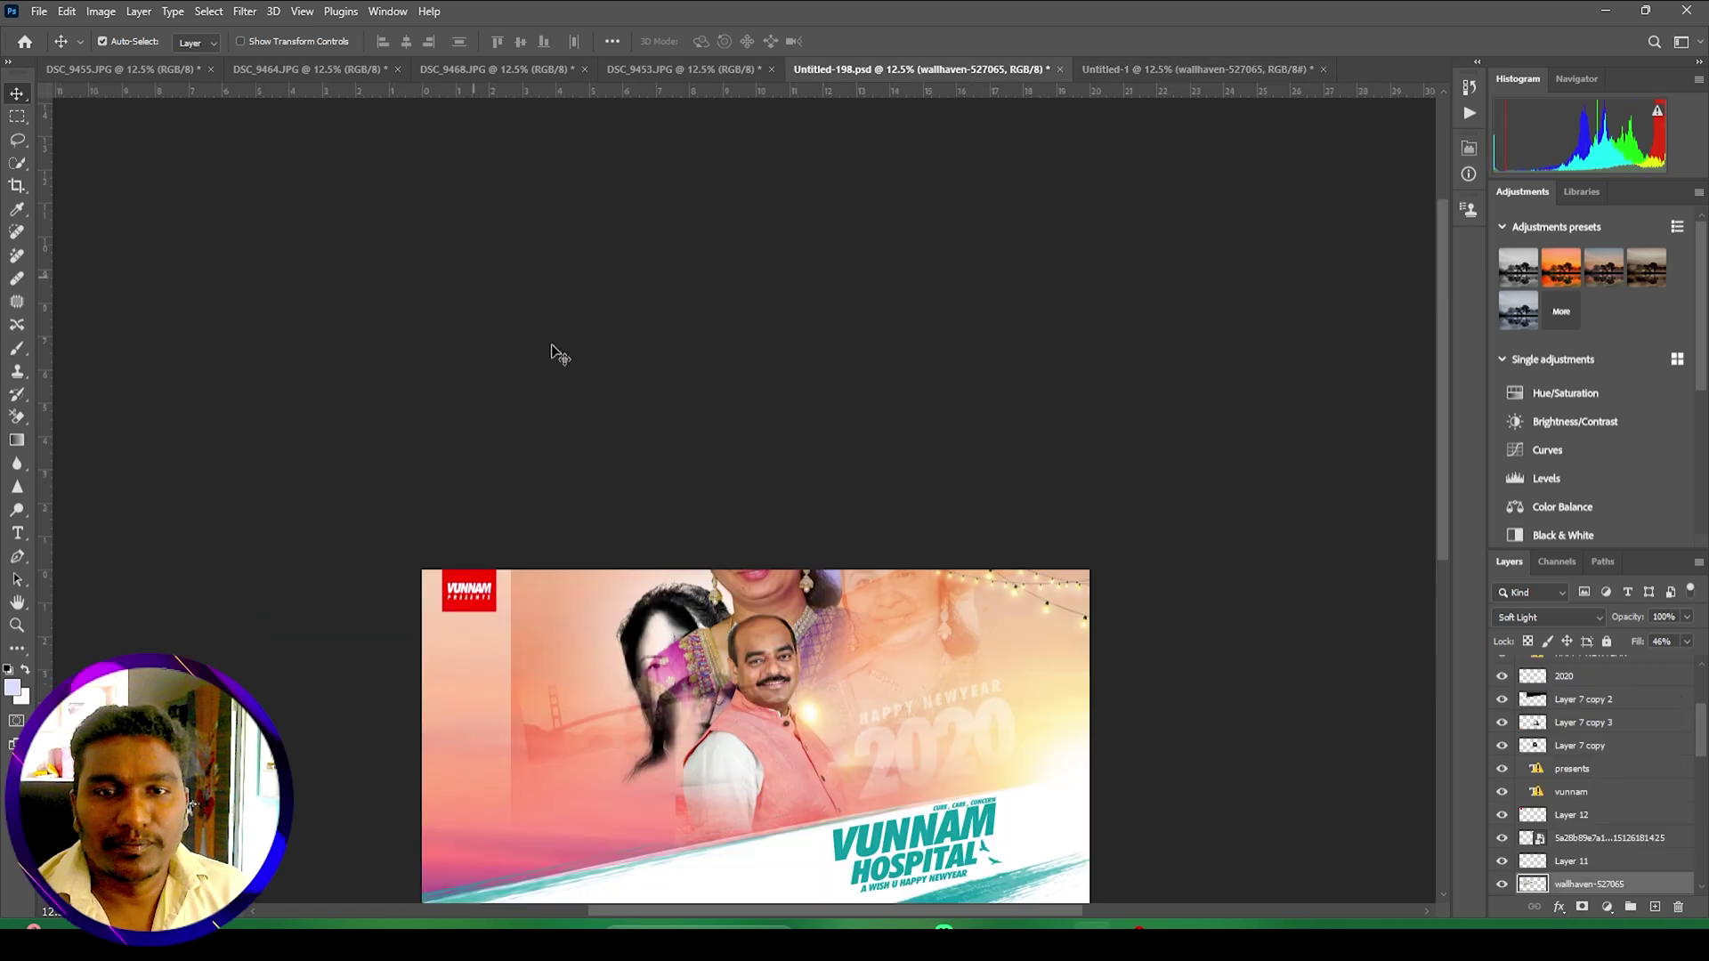
left_click_drag(659, 658, 644, 411)
left_click_drag(734, 648, 955, 614)
left_click_drag(783, 450, 886, 503)
left_click_drag(759, 354, 636, 473)
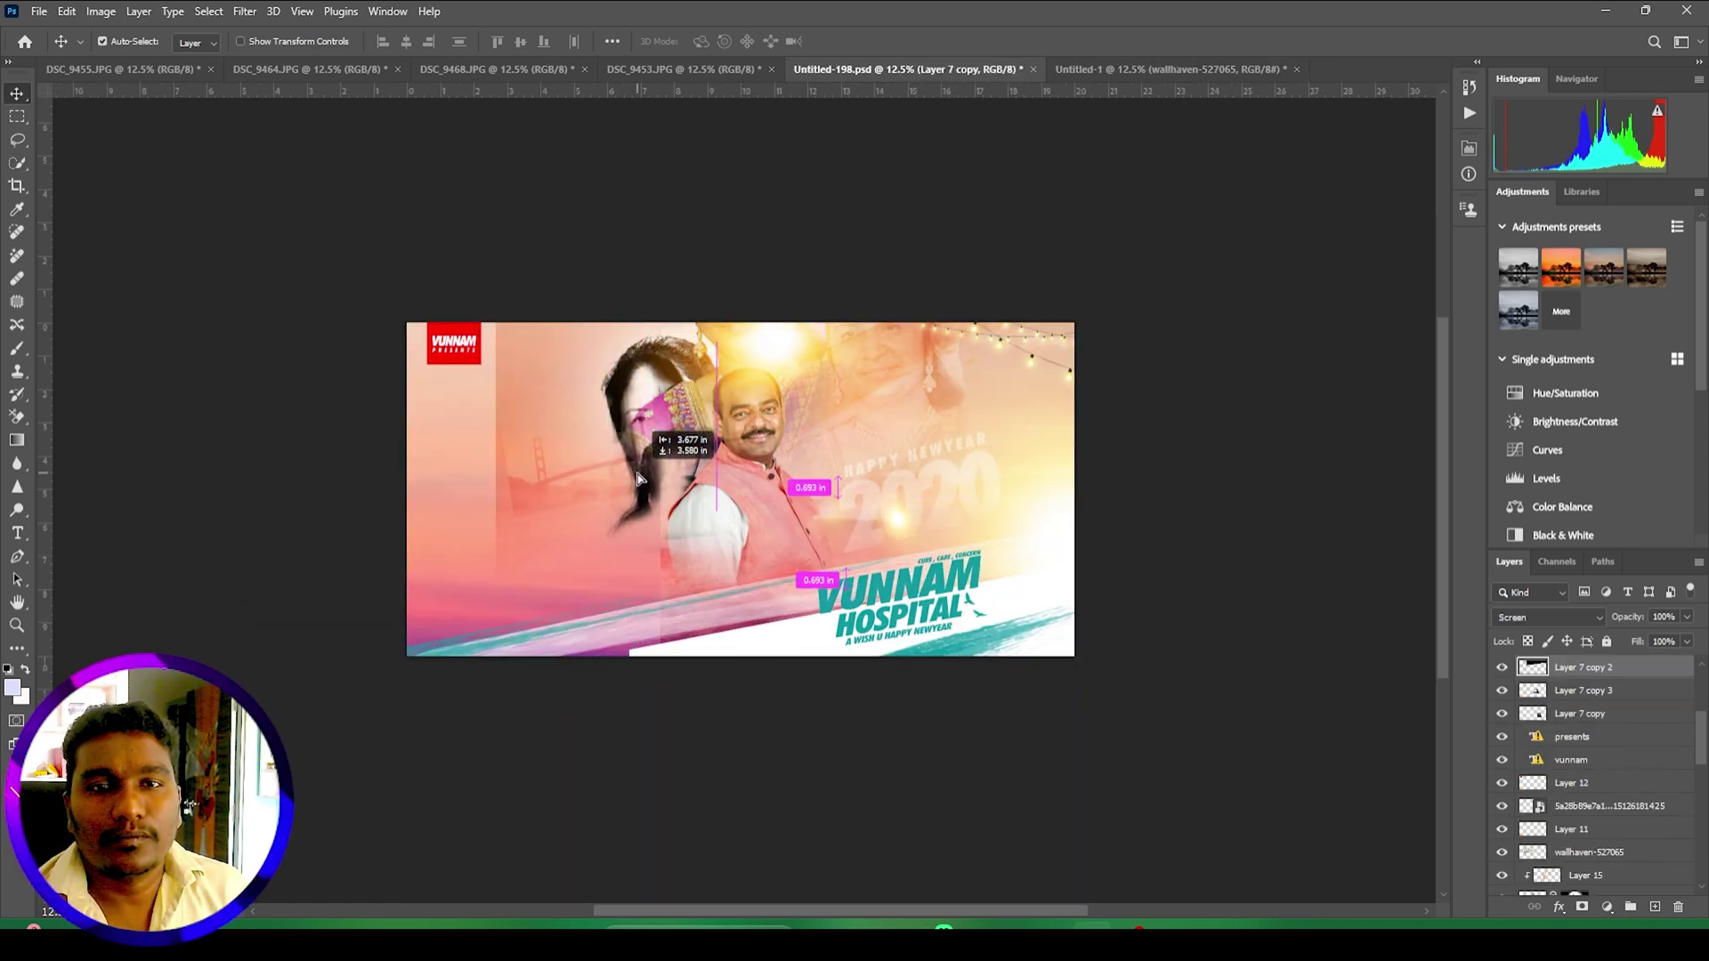
left_click_drag(1024, 342, 1188, 309)
key("ctrl+t")
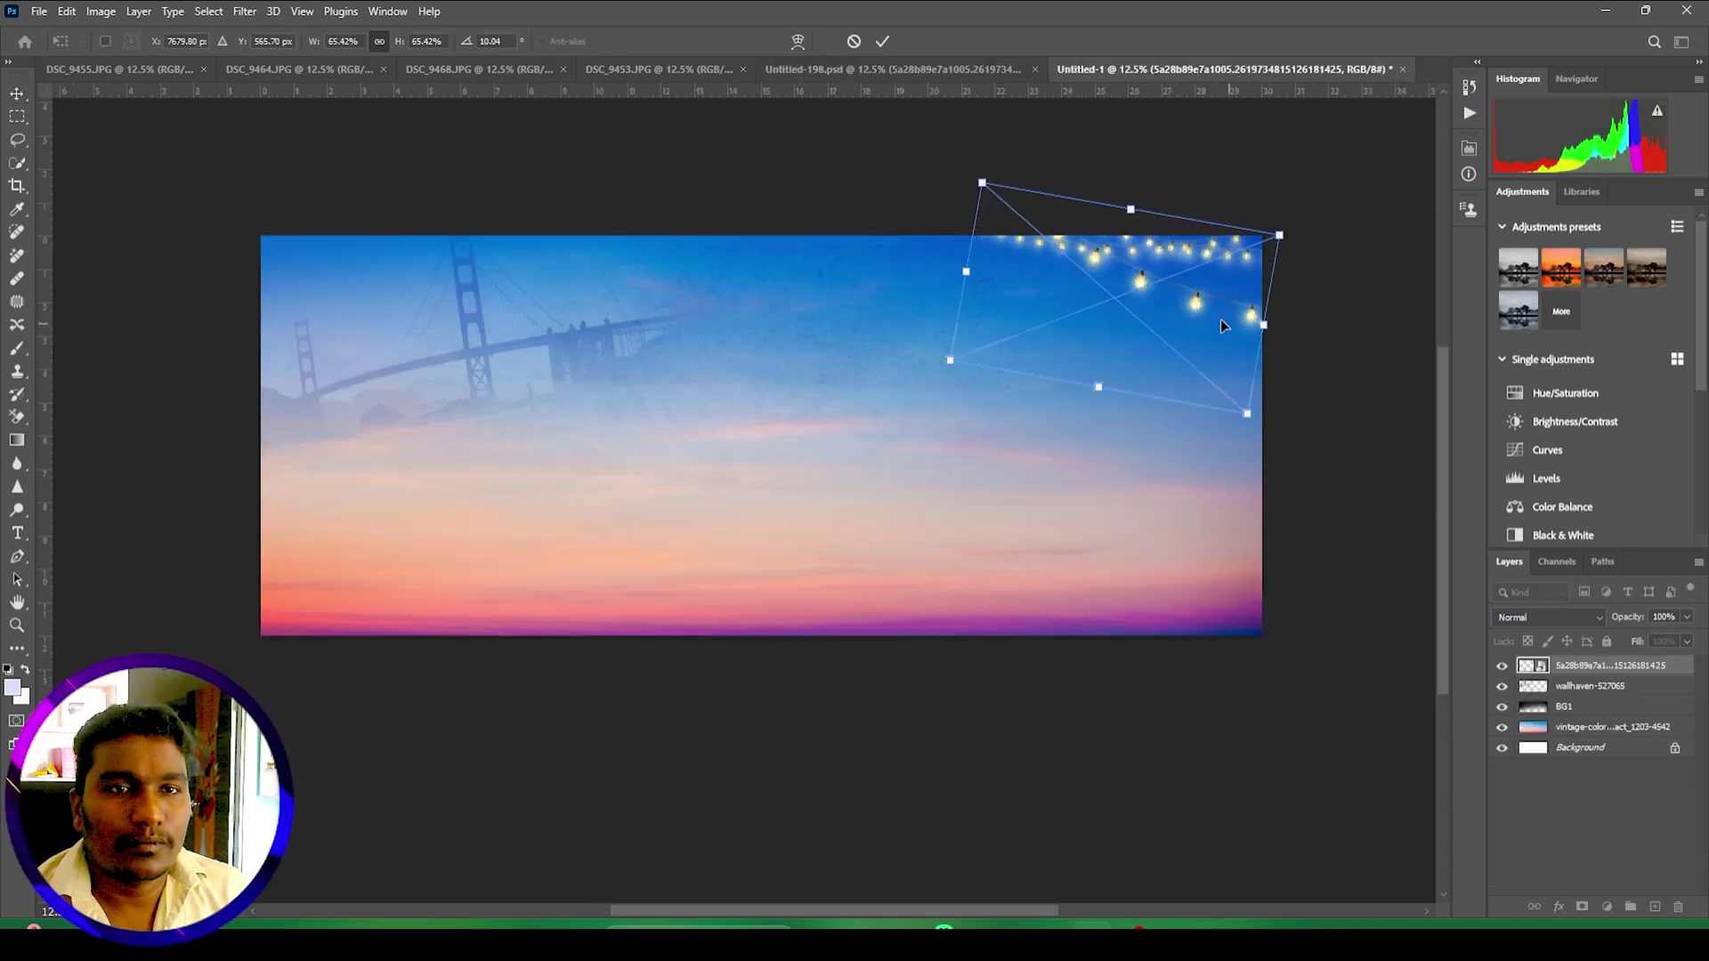
left_click(882, 41)
Step: Copy the glow from Layer 7 into Untitled-1, shrink it and place it in the sky between the bridge and the string lights
left_click_drag(899, 461, 785, 406)
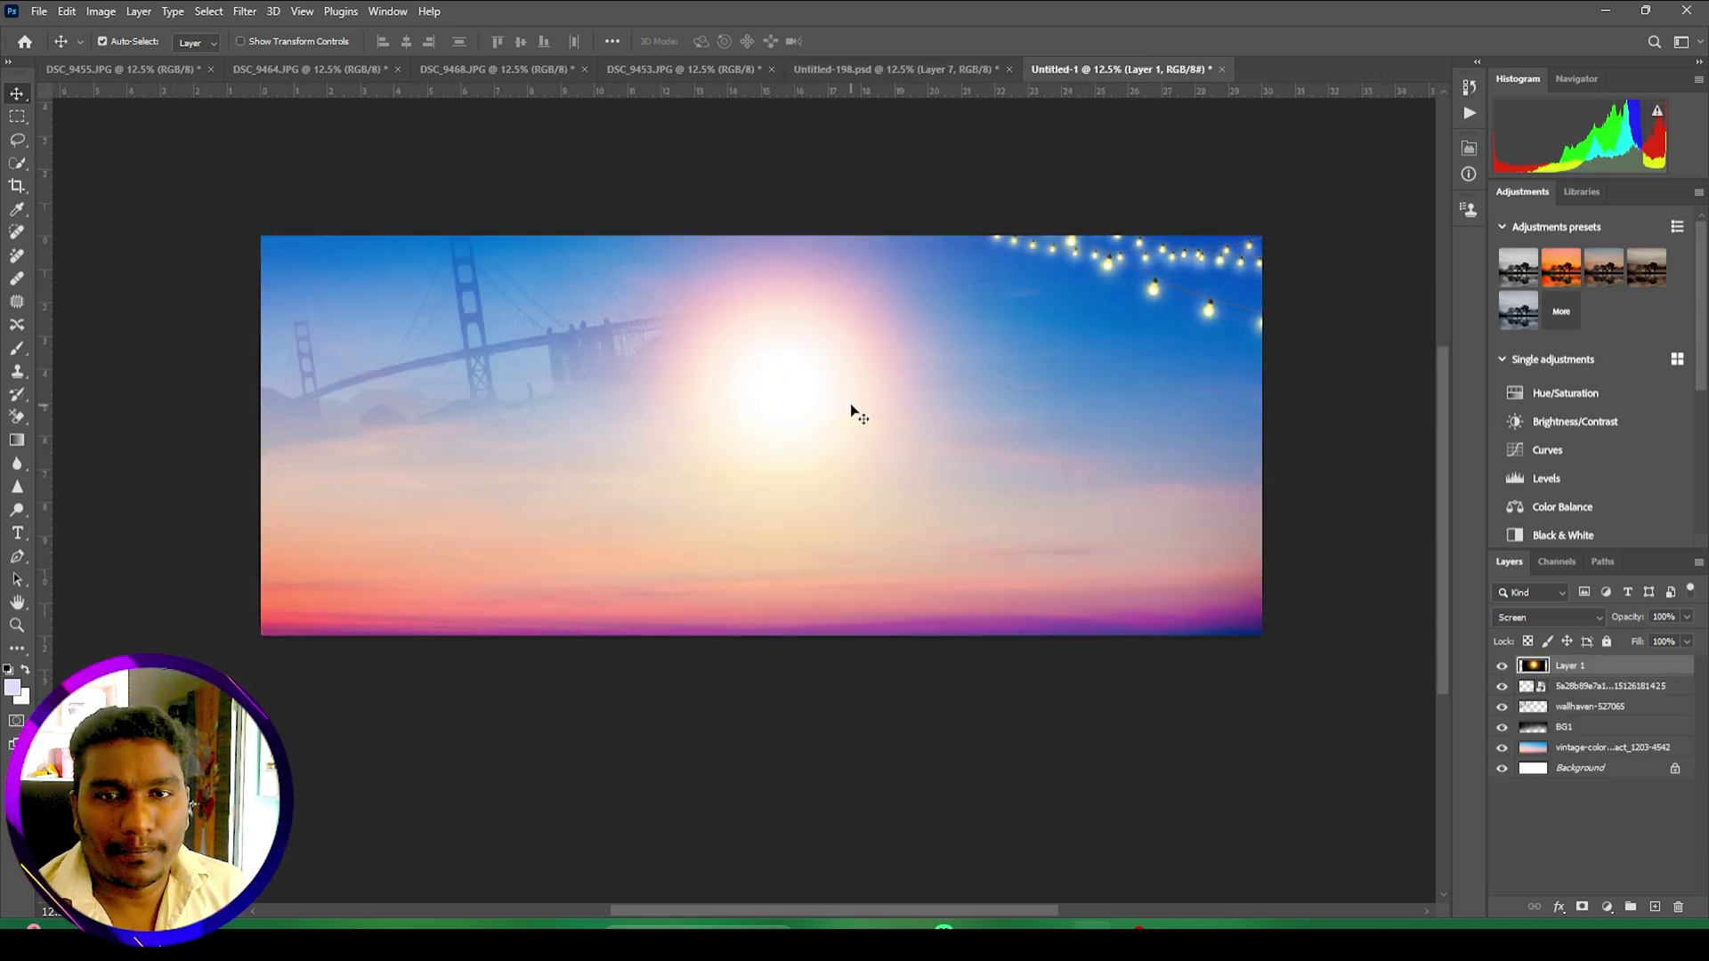
key("ctrl+t")
left_click_drag(1202, 386, 750, 385)
left_click_drag(618, 354, 950, 307)
left_click(888, 42)
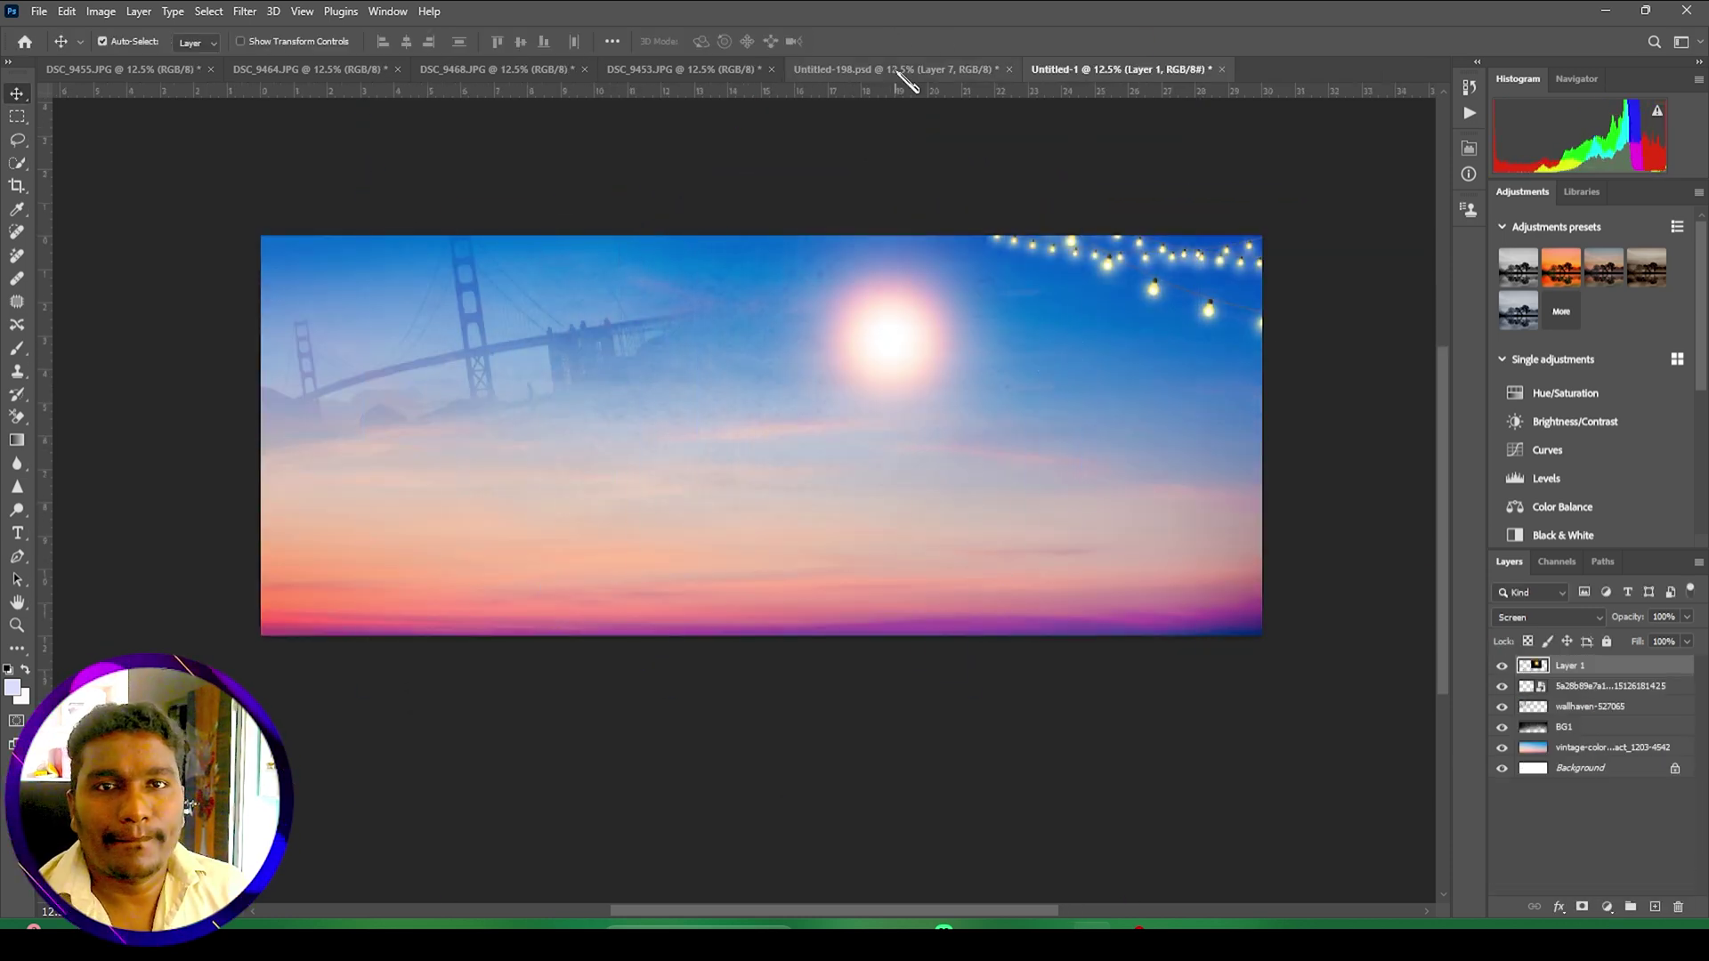
Step: Shift the portrait and glow layers around in Untitled-198.psd to look for more reusable background elements, and return to Untitled-1
left_click(899, 71)
left_click_drag(765, 534, 641, 543)
left_click_drag(783, 525, 557, 557)
left_click_drag(747, 601, 557, 569)
left_click_drag(734, 615, 563, 565)
left_click_drag(756, 597, 684, 601)
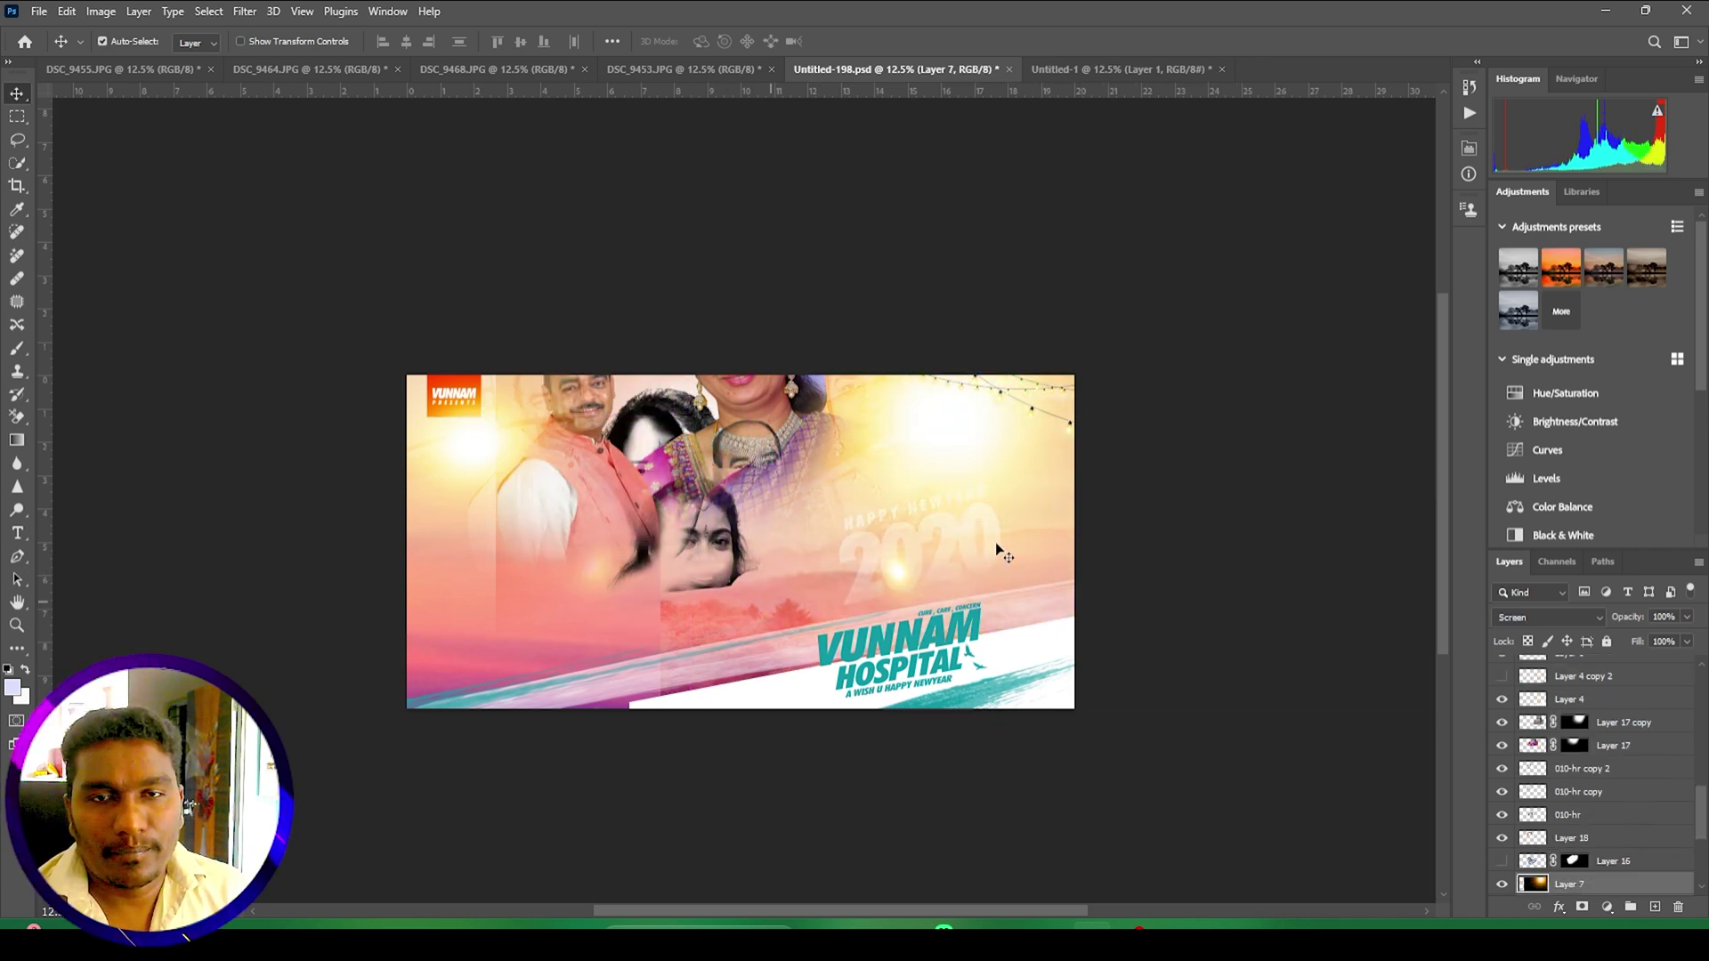
left_click(1108, 69)
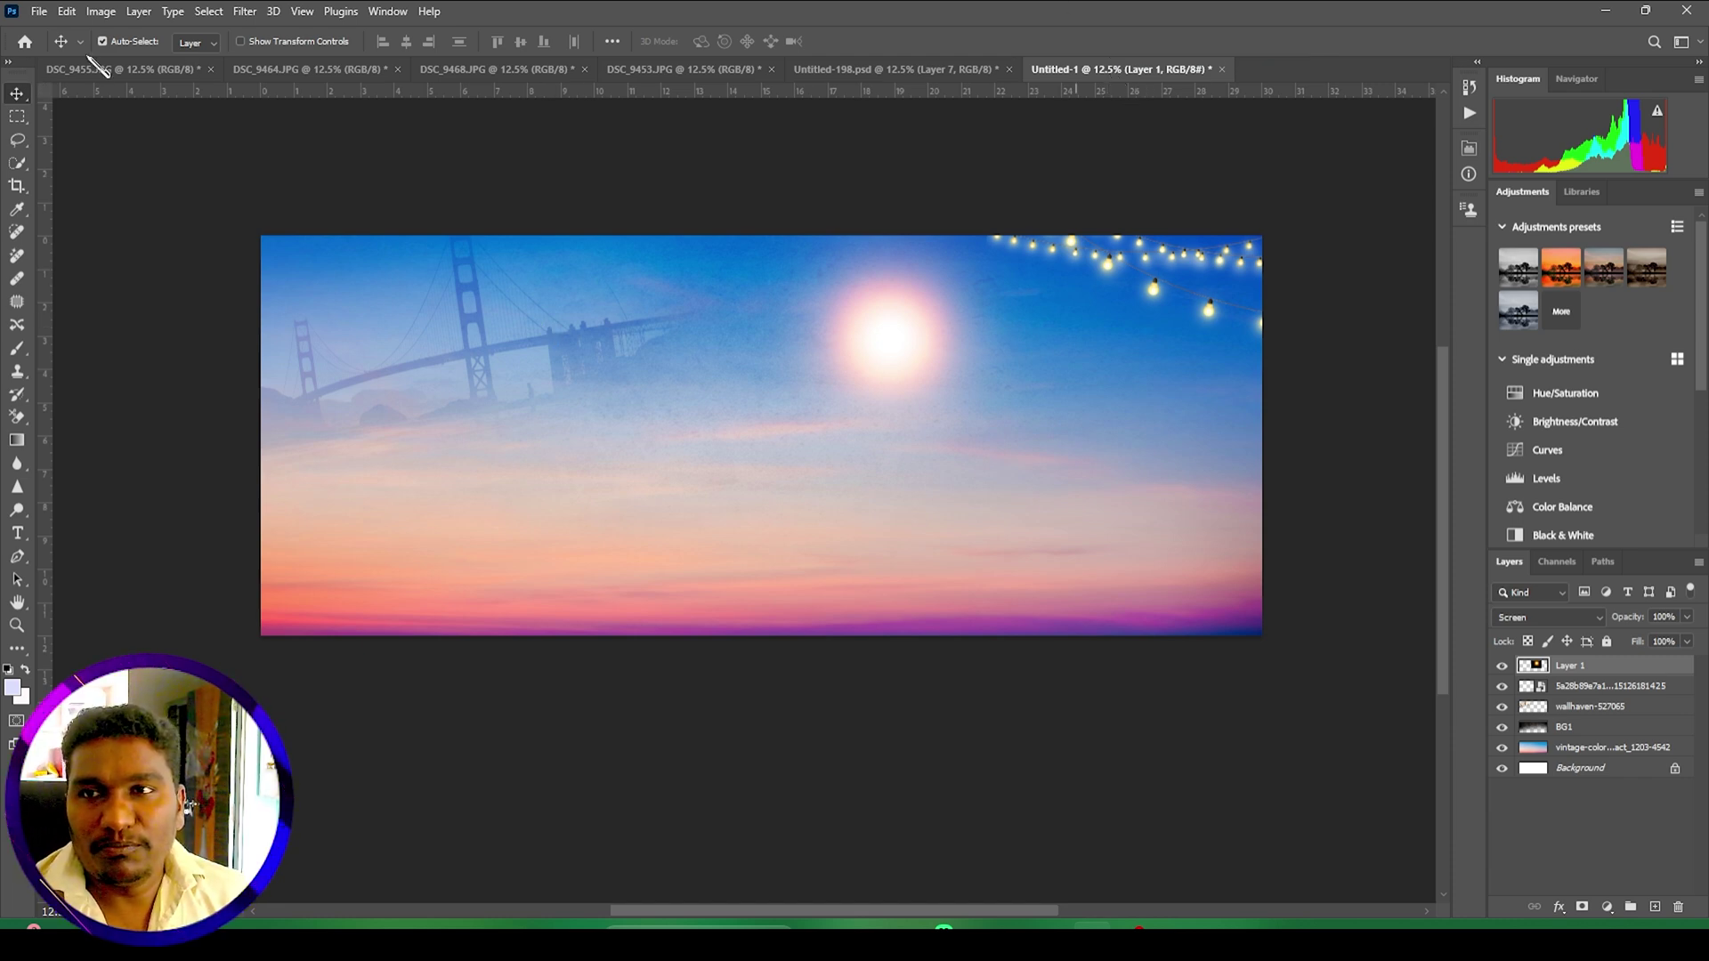
Step: Look through the open photos of the child and examine DSC_9453.JPG up close
left_click(97, 68)
left_click(298, 72)
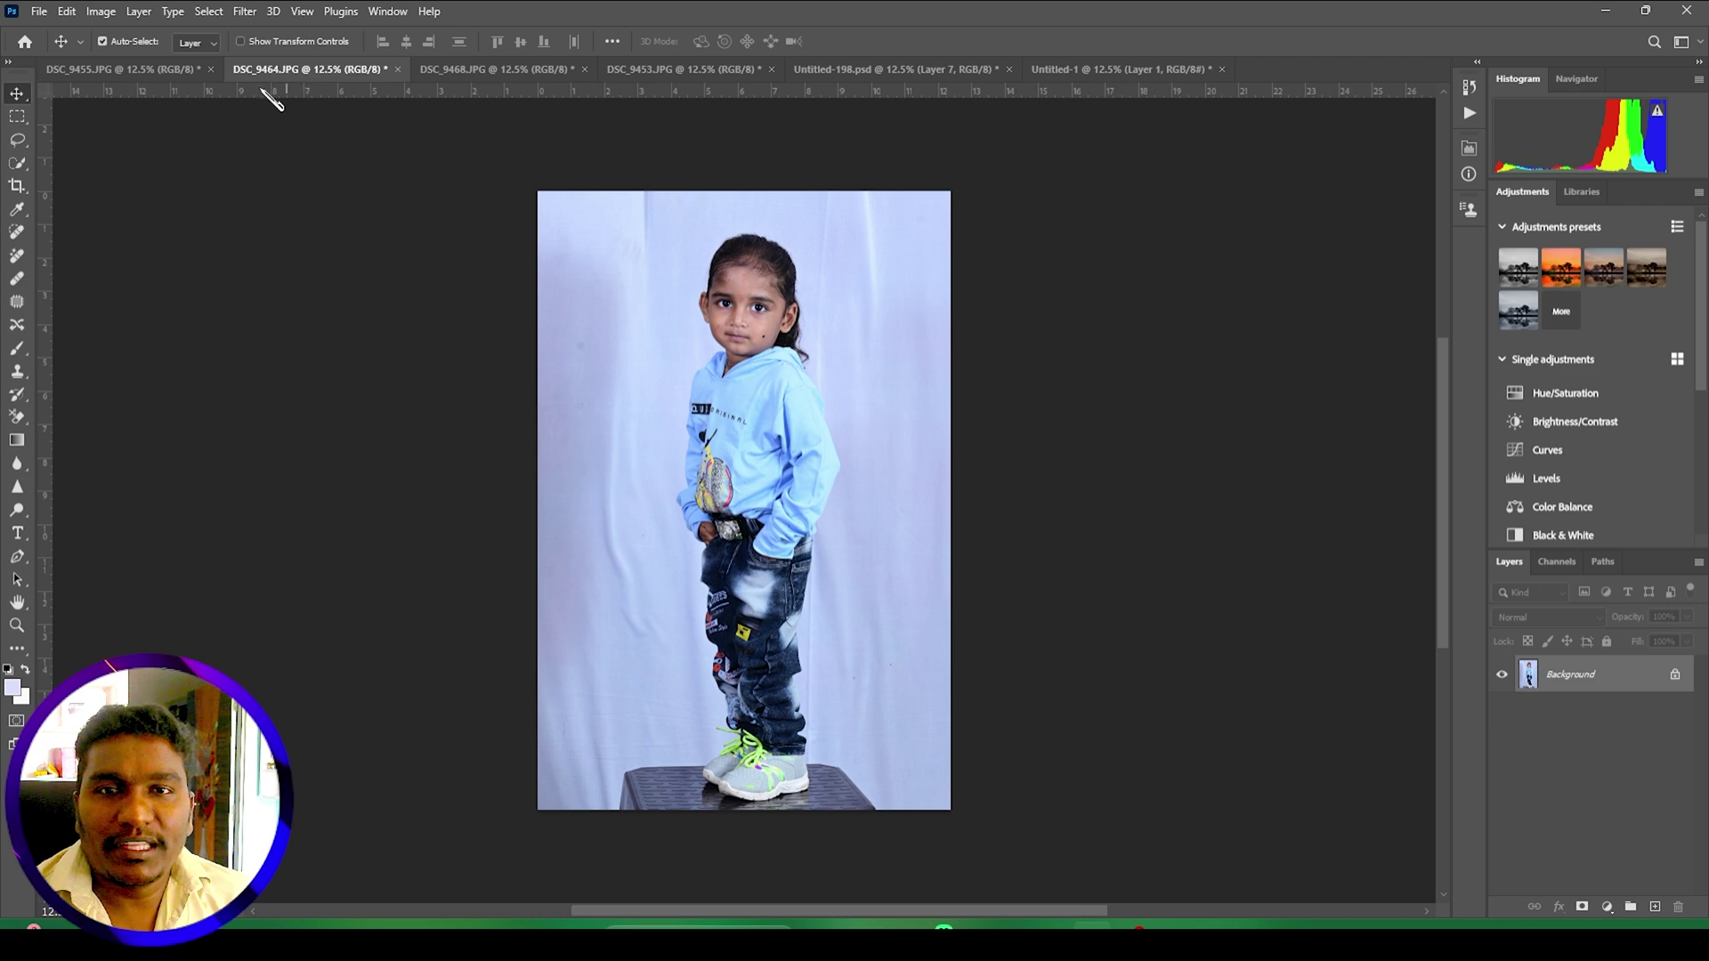
left_click(454, 69)
left_click(703, 70)
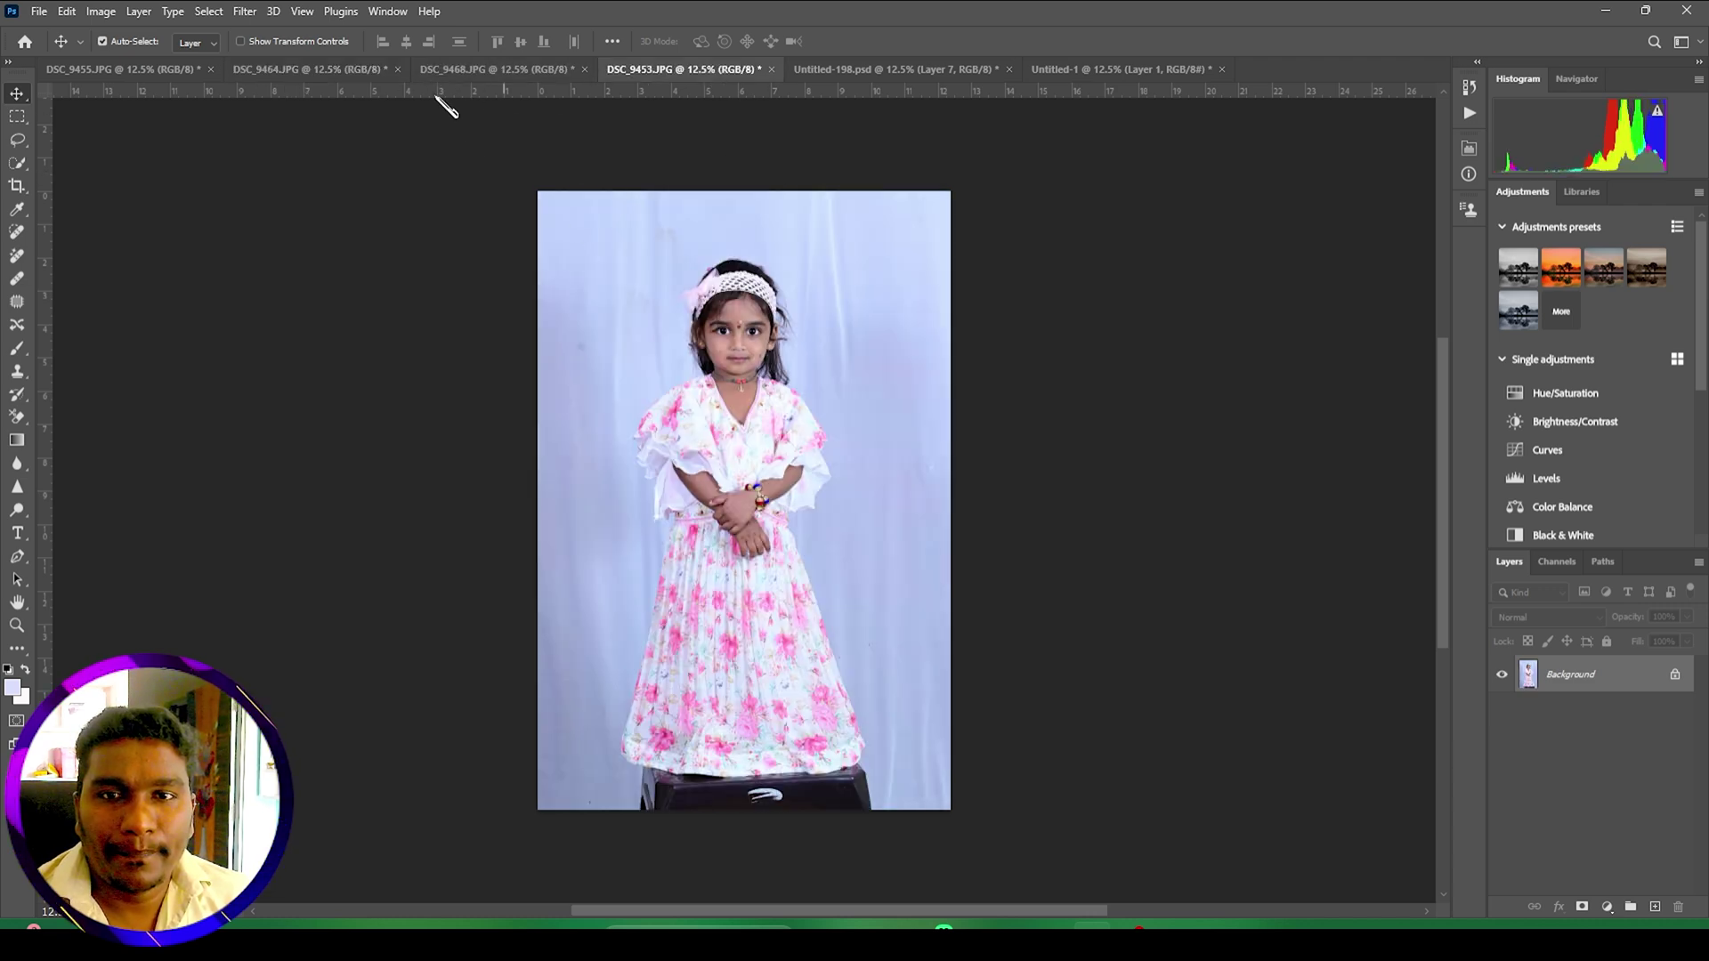
scroll(764, 329, "up", 2)
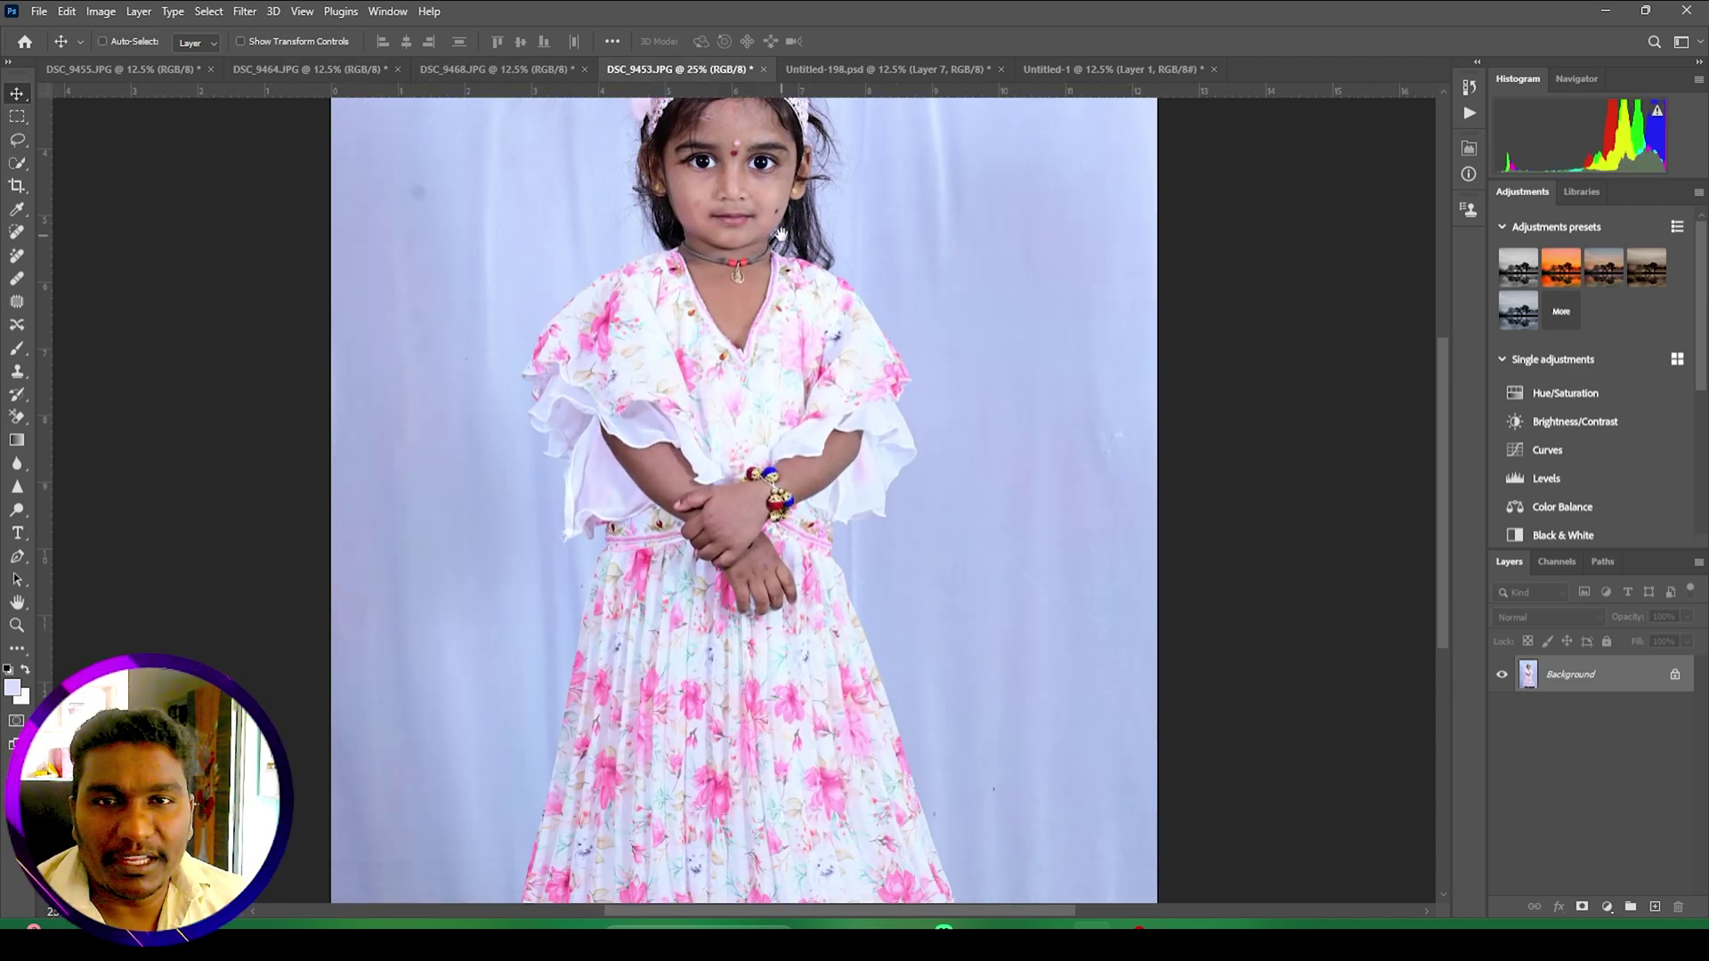
scroll(806, 365, "down", 1)
scroll(805, 365, "up", 2)
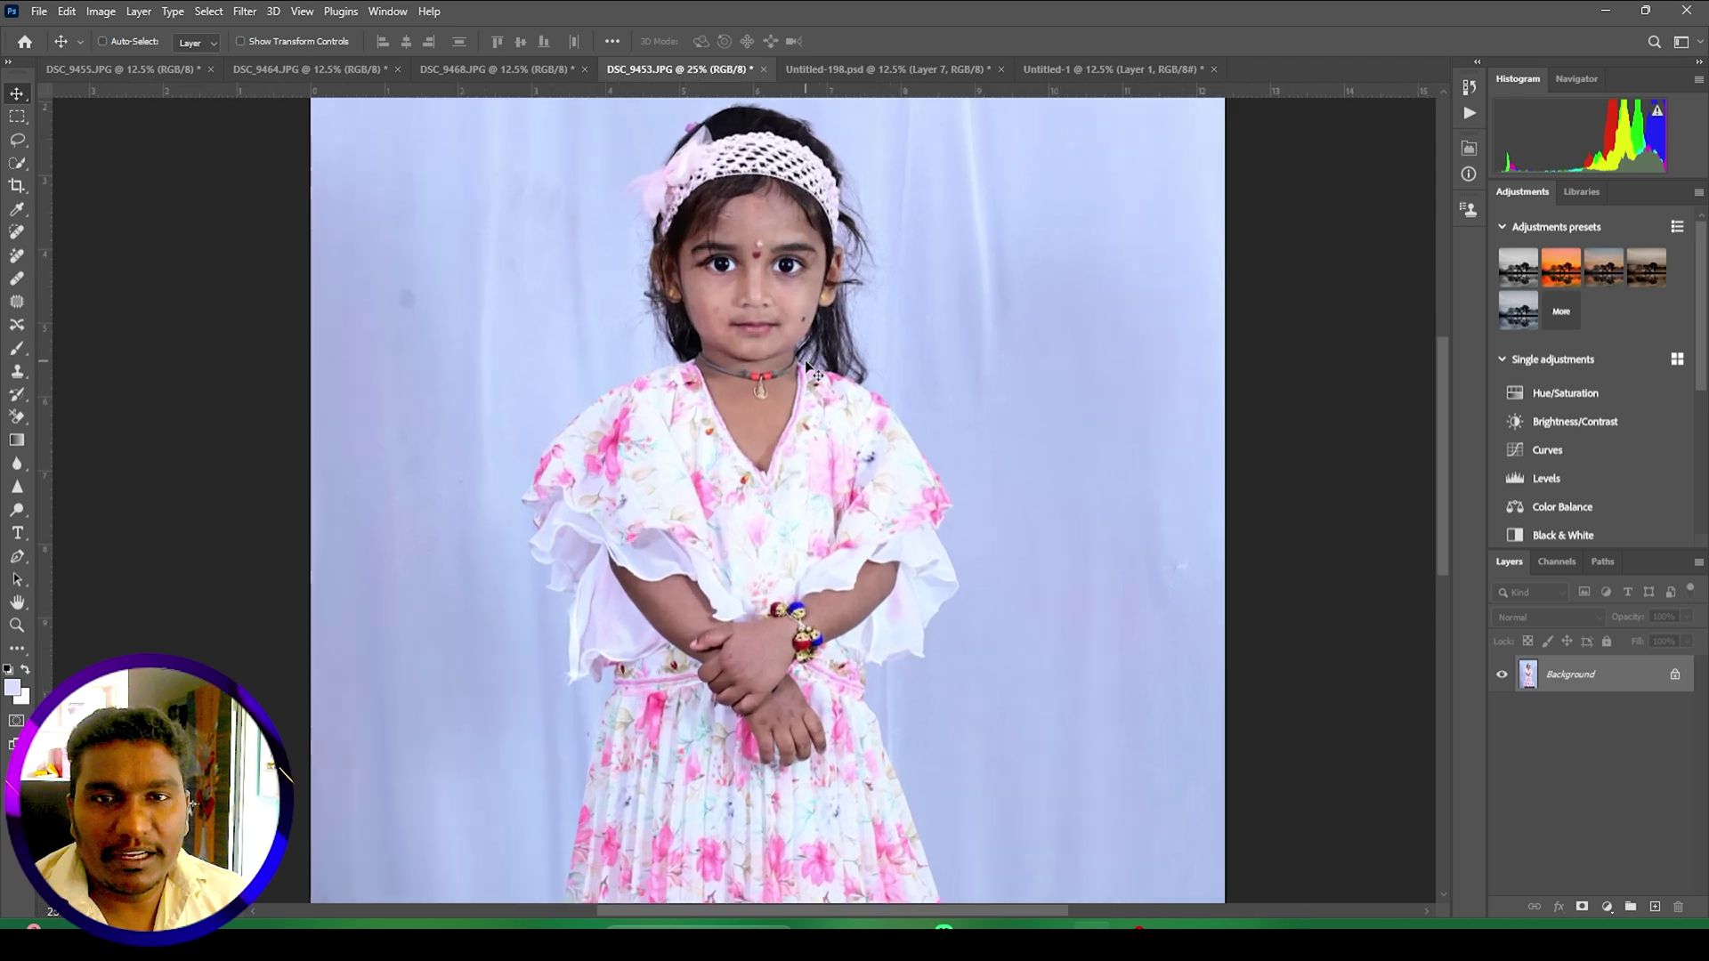
scroll(806, 361, "up", 1)
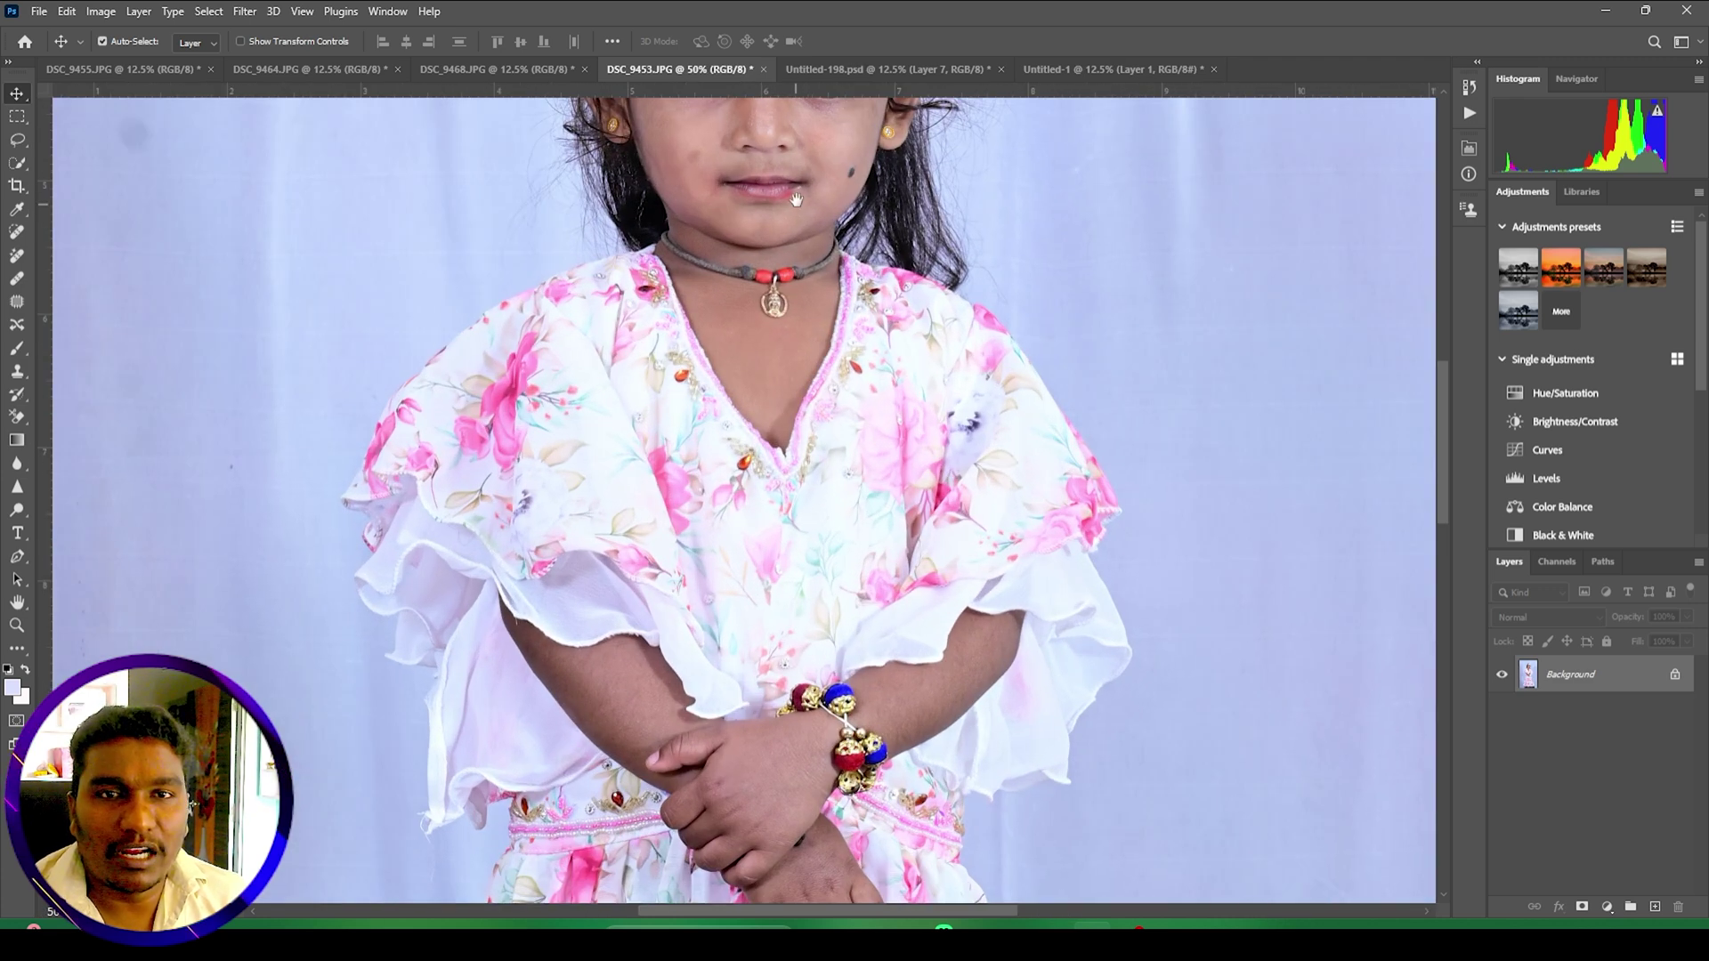
scroll(793, 392, "up", 3)
scroll(779, 421, "down", 2)
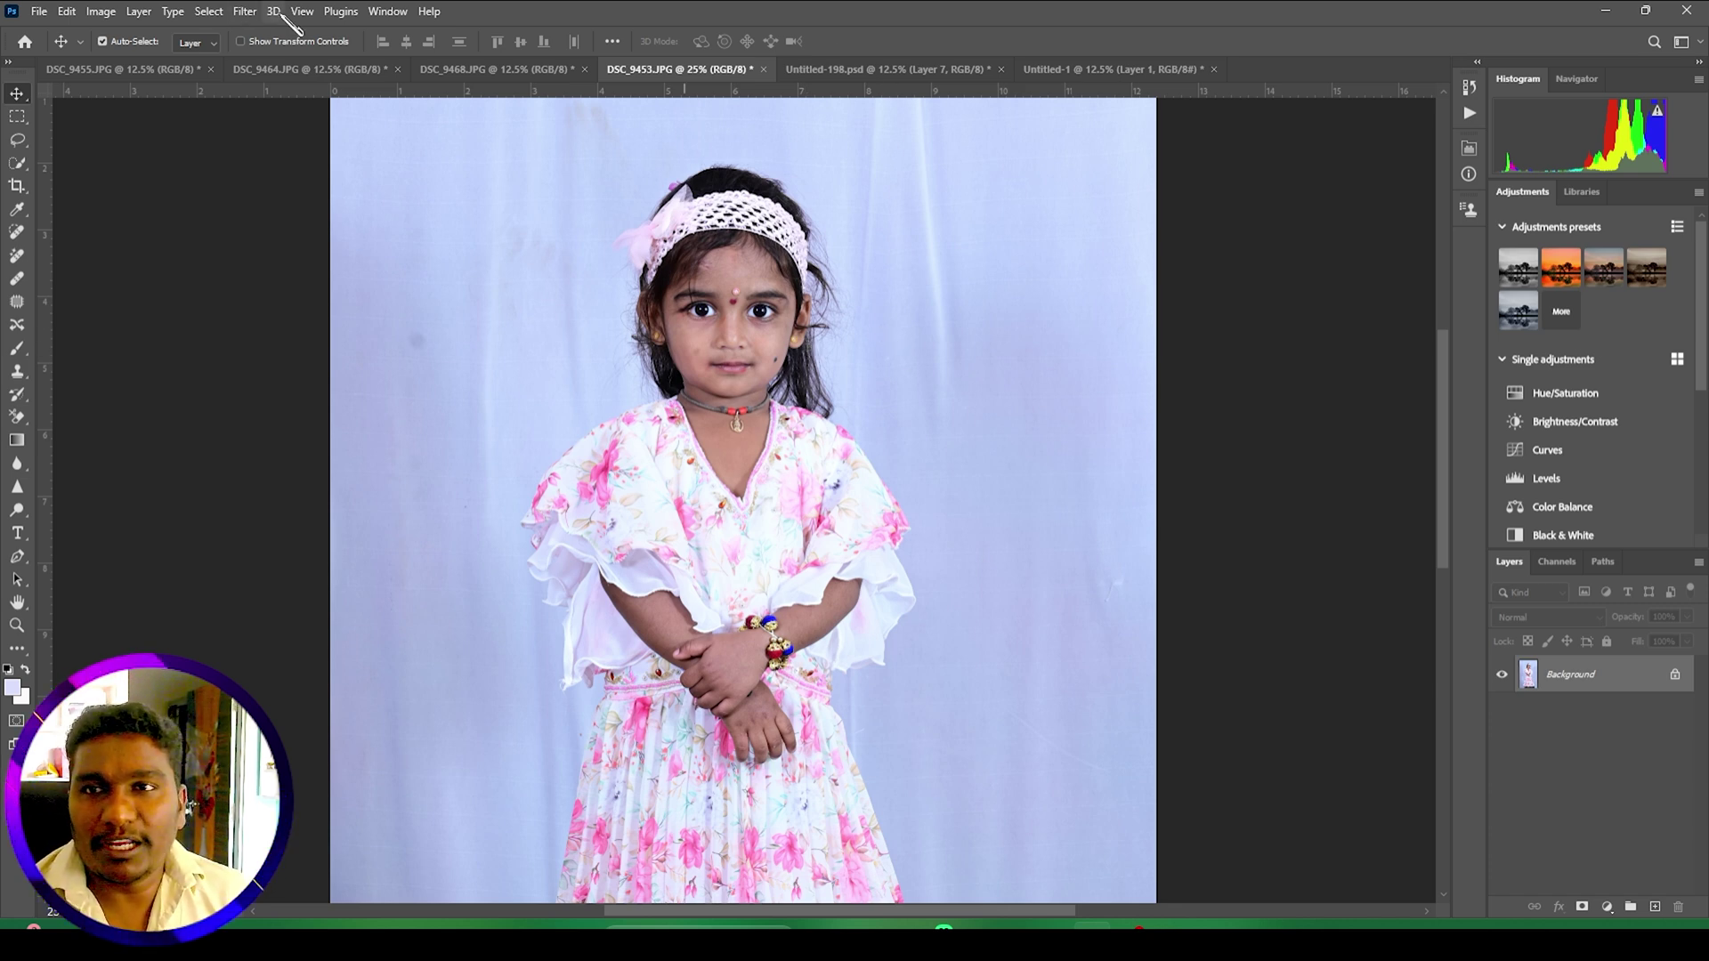
Step: Select the girl with Select Subject in DSC_9453.JPG and subtract the stool using the Quick Selection tool at brush size 150
left_click(209, 11)
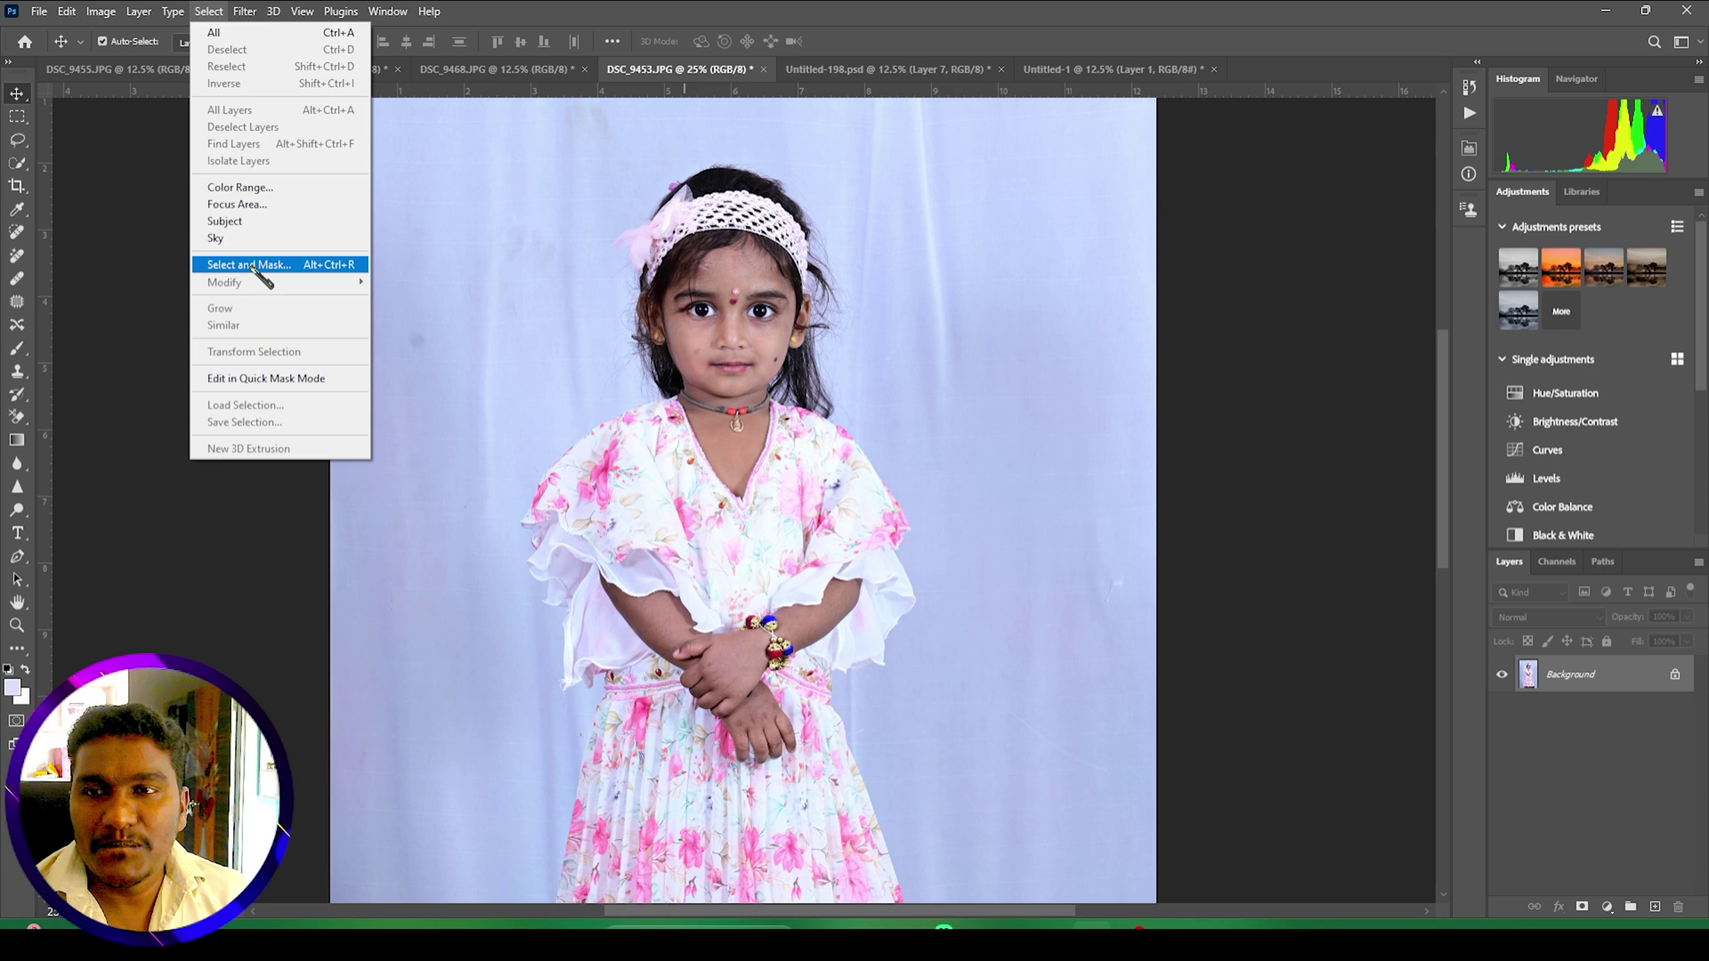
left_click(230, 222)
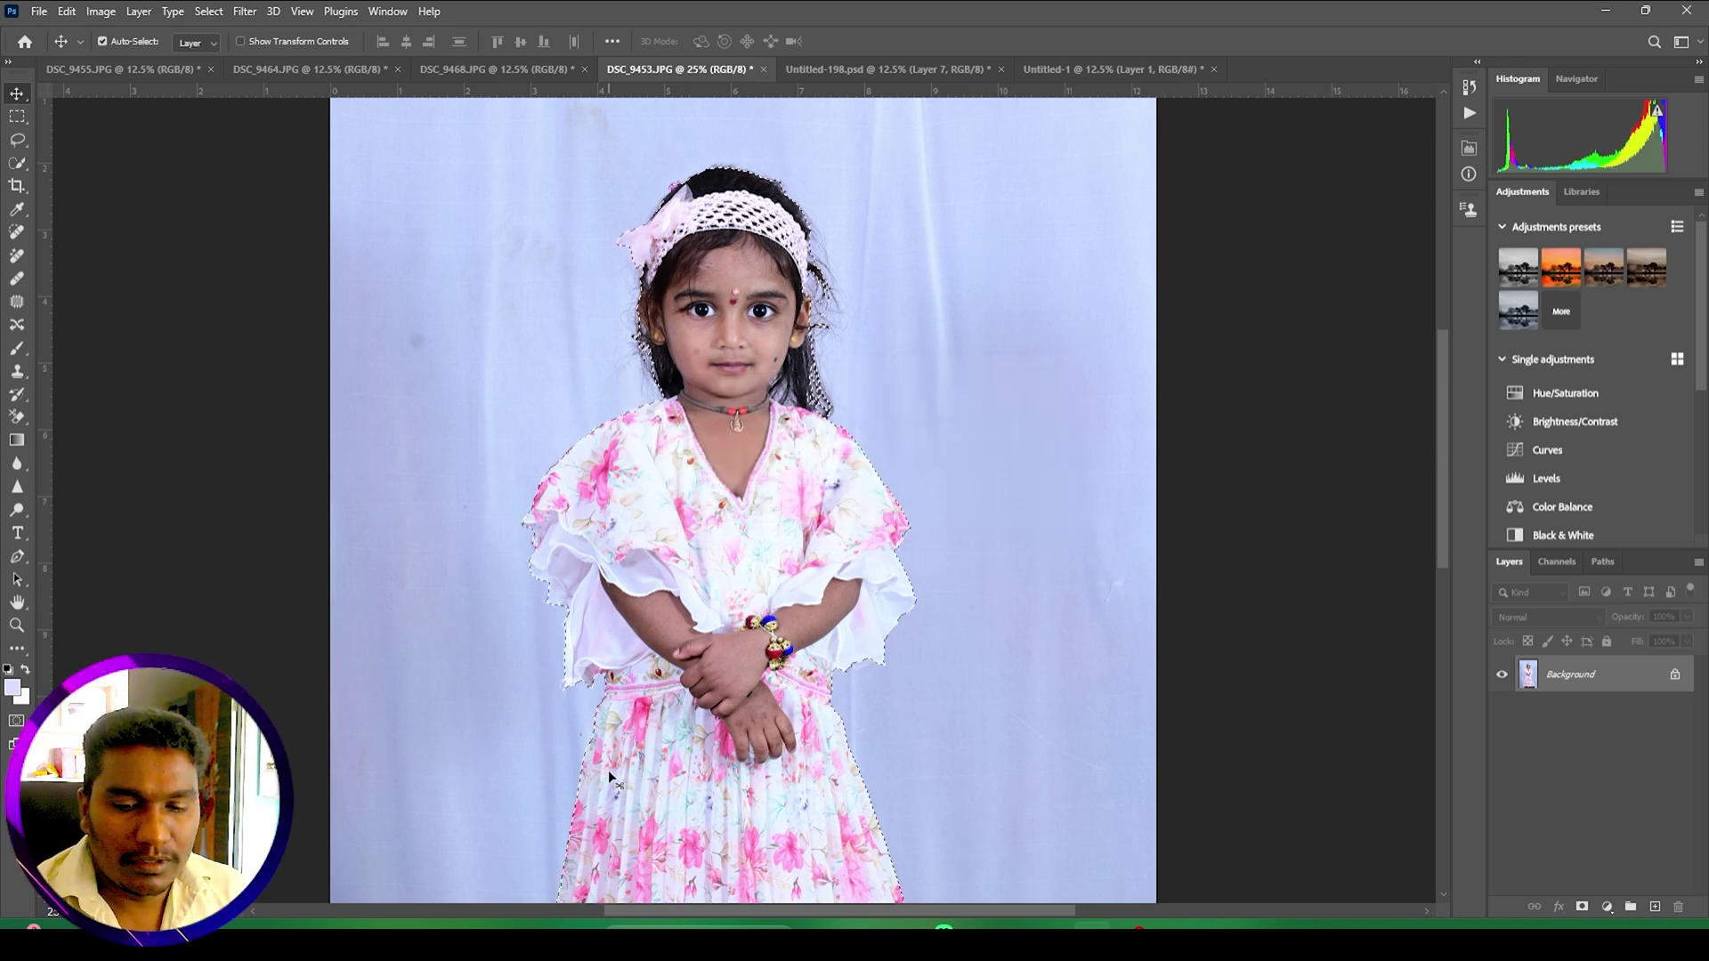
scroll(715, 545, "down", 8)
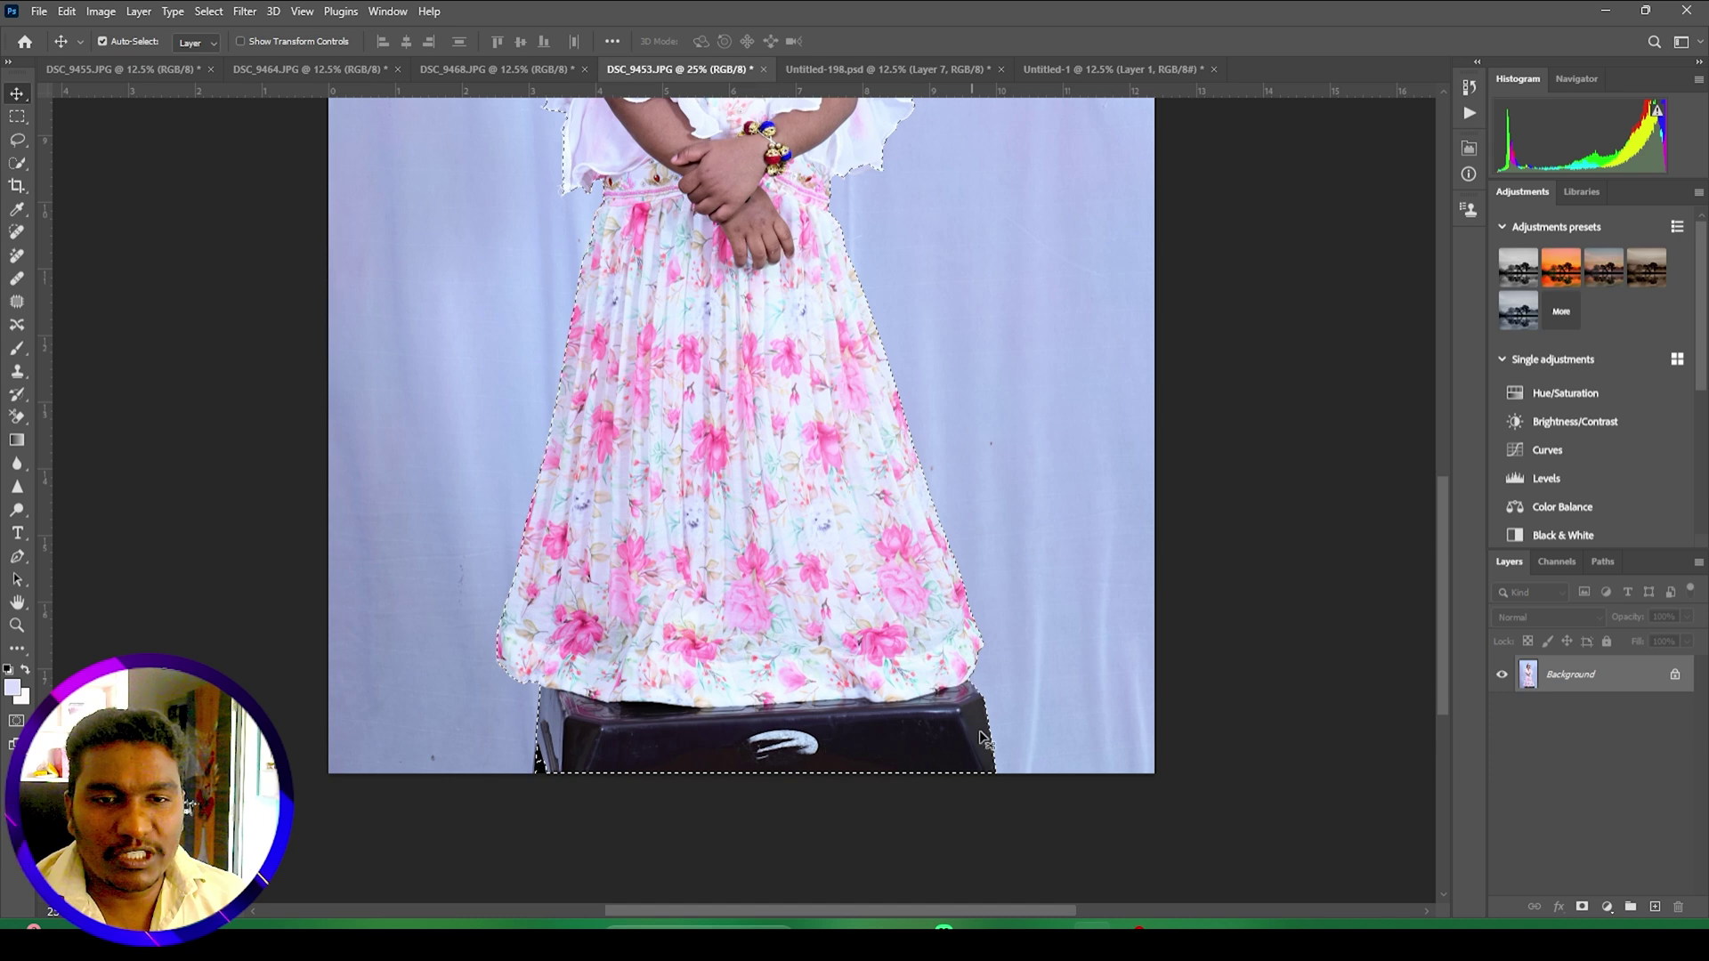
left_click(25, 169)
right_click(25, 168)
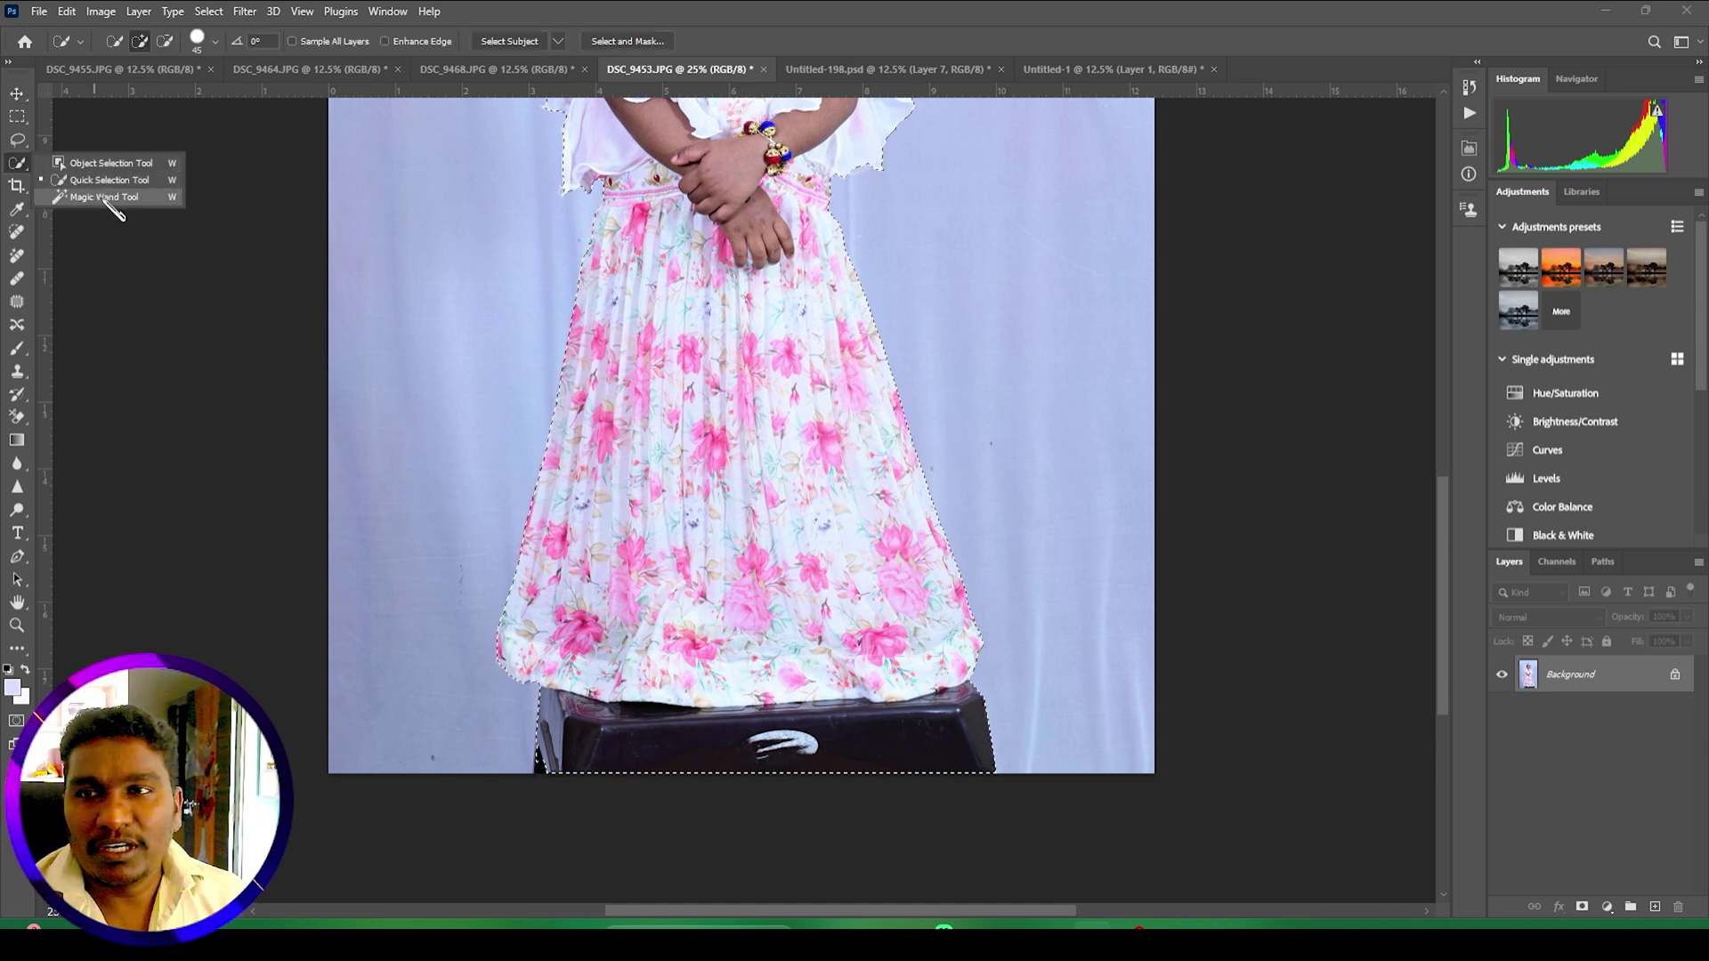
left_click(137, 181)
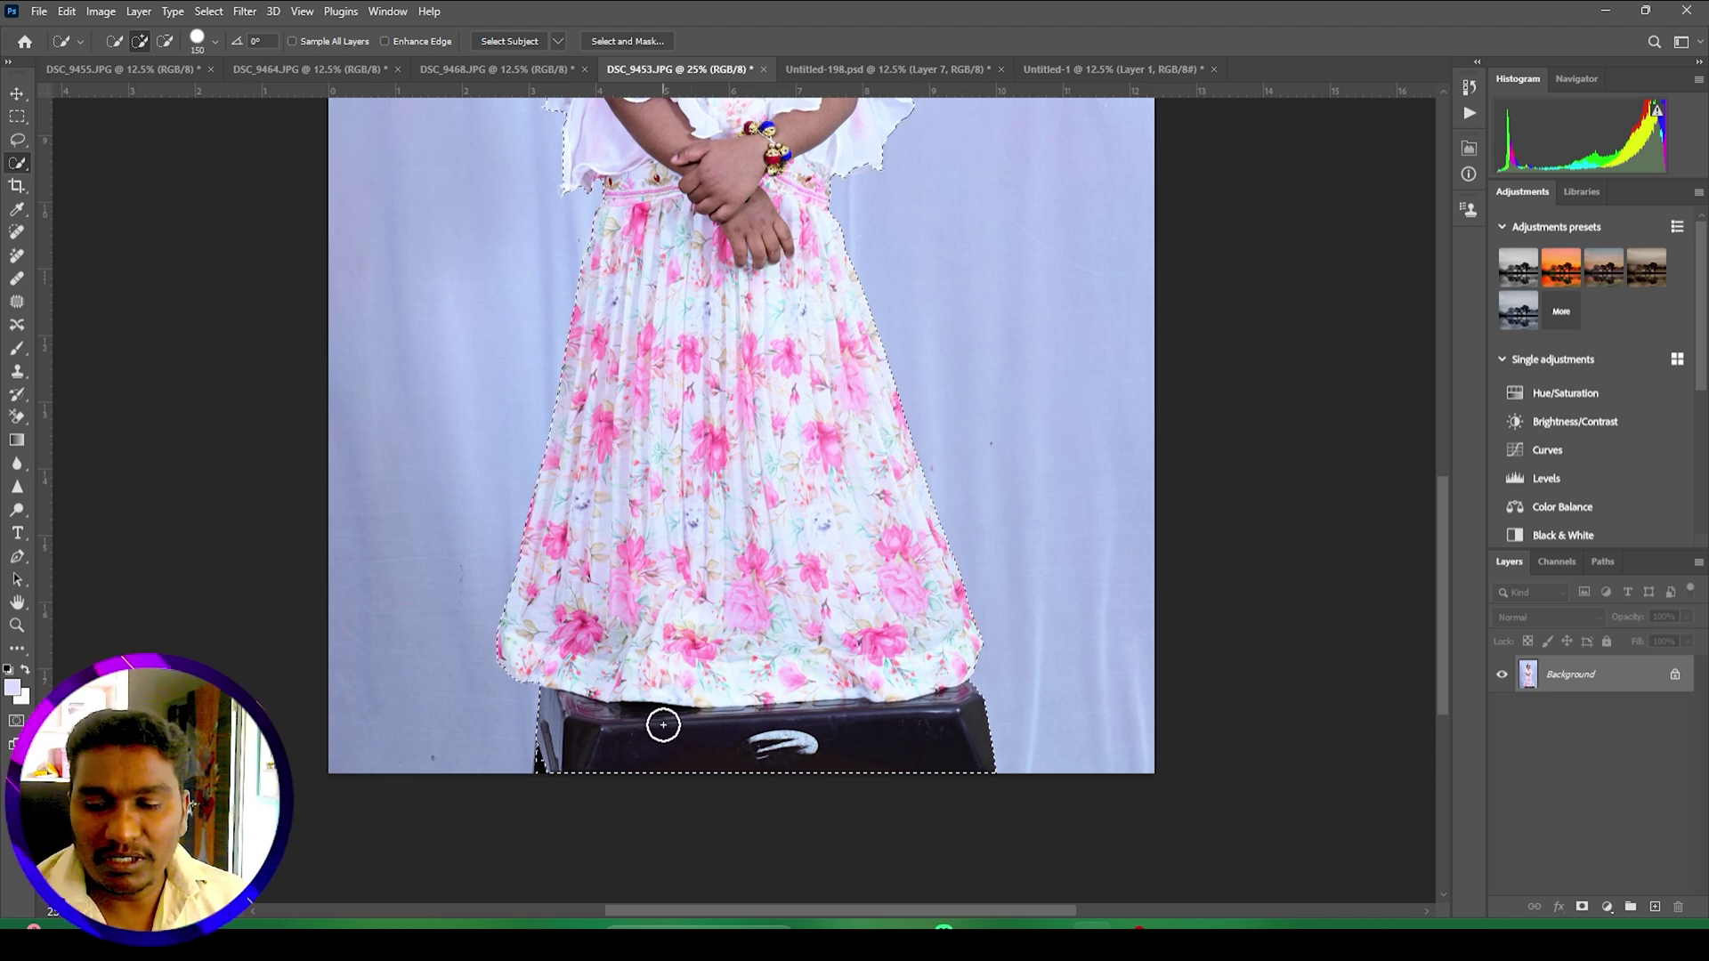
key("alt")
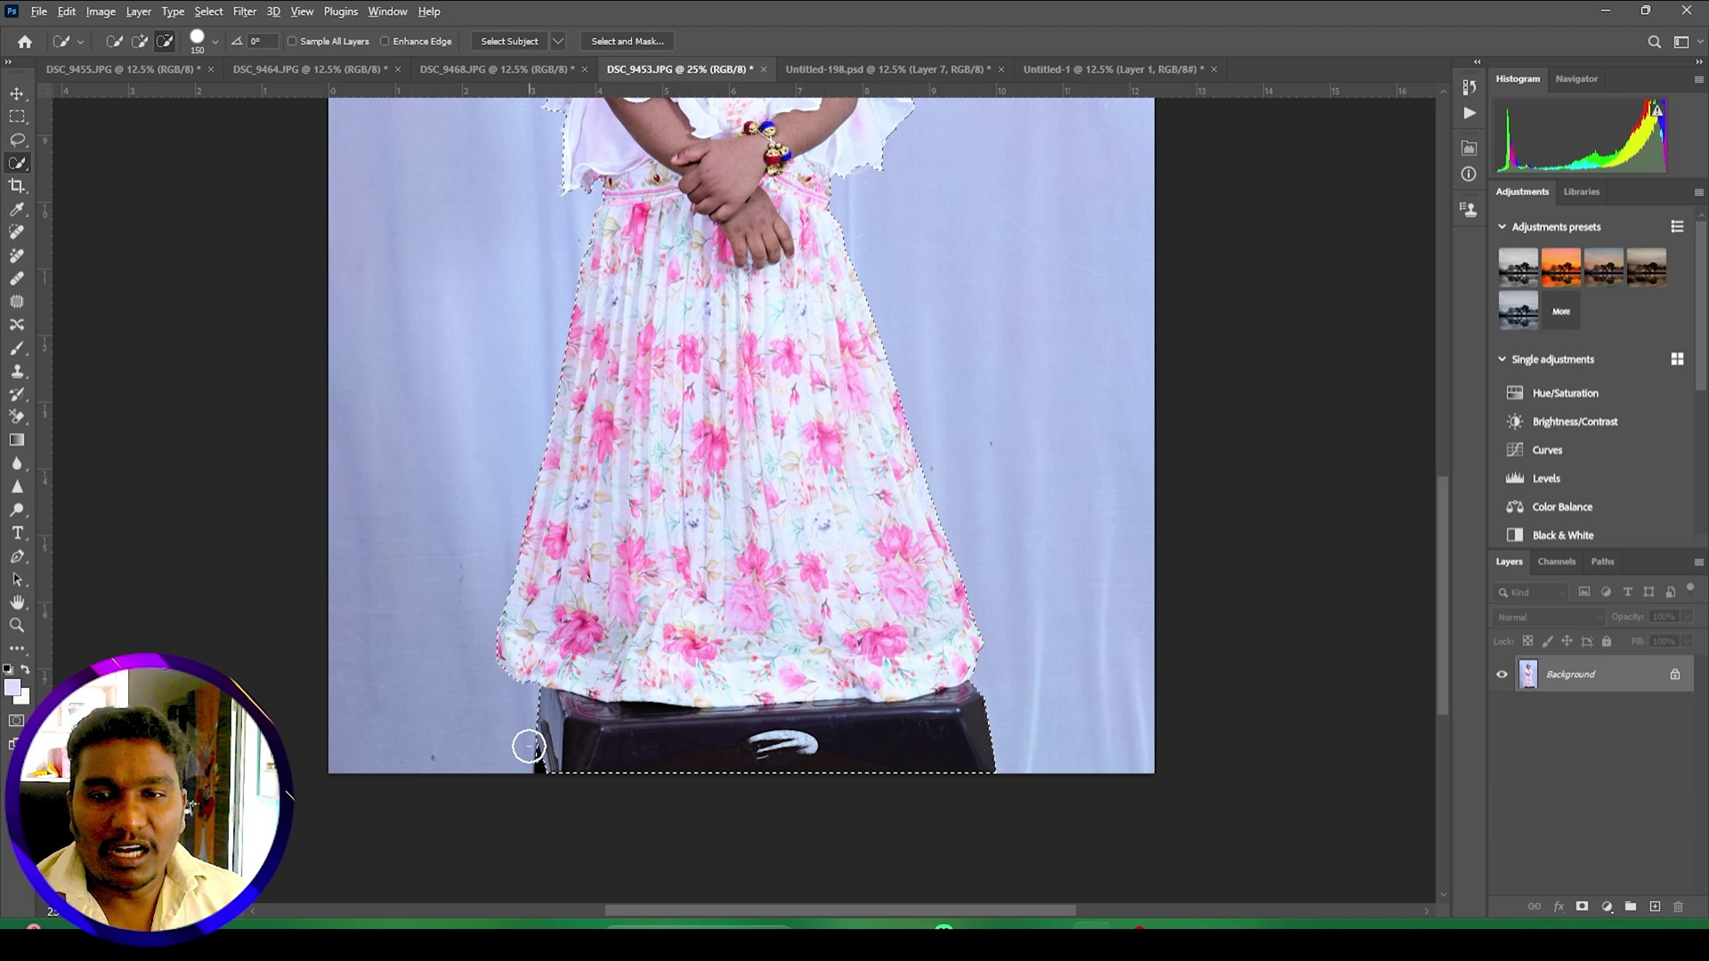
left_click_drag(554, 748, 609, 755)
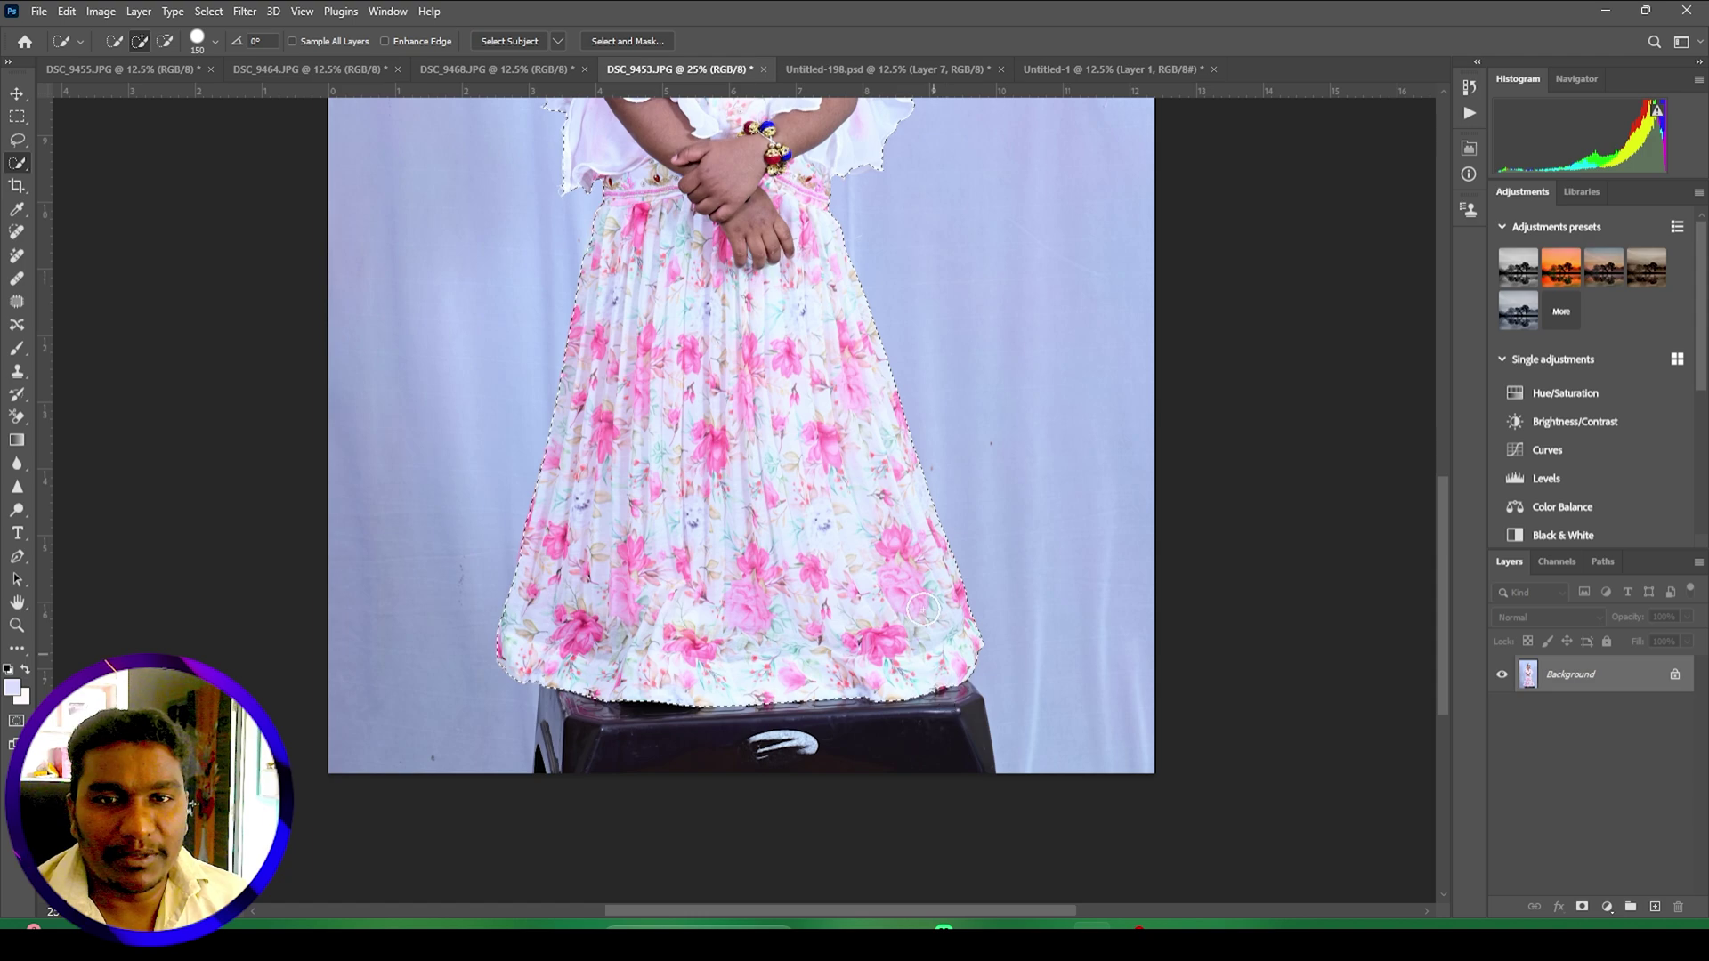
Step: Examine the girl's selection outline in DSC_9453.JPG from the dress hem up to the head
key("space")
left_click_drag(852, 465, 874, 723)
left_click_drag(809, 445, 807, 600)
scroll(815, 492, "up", 2)
left_click_drag(760, 298, 778, 450)
scroll(751, 484, "down", 2)
key("ctrl+minus")
left_click_drag(786, 577, 762, 516)
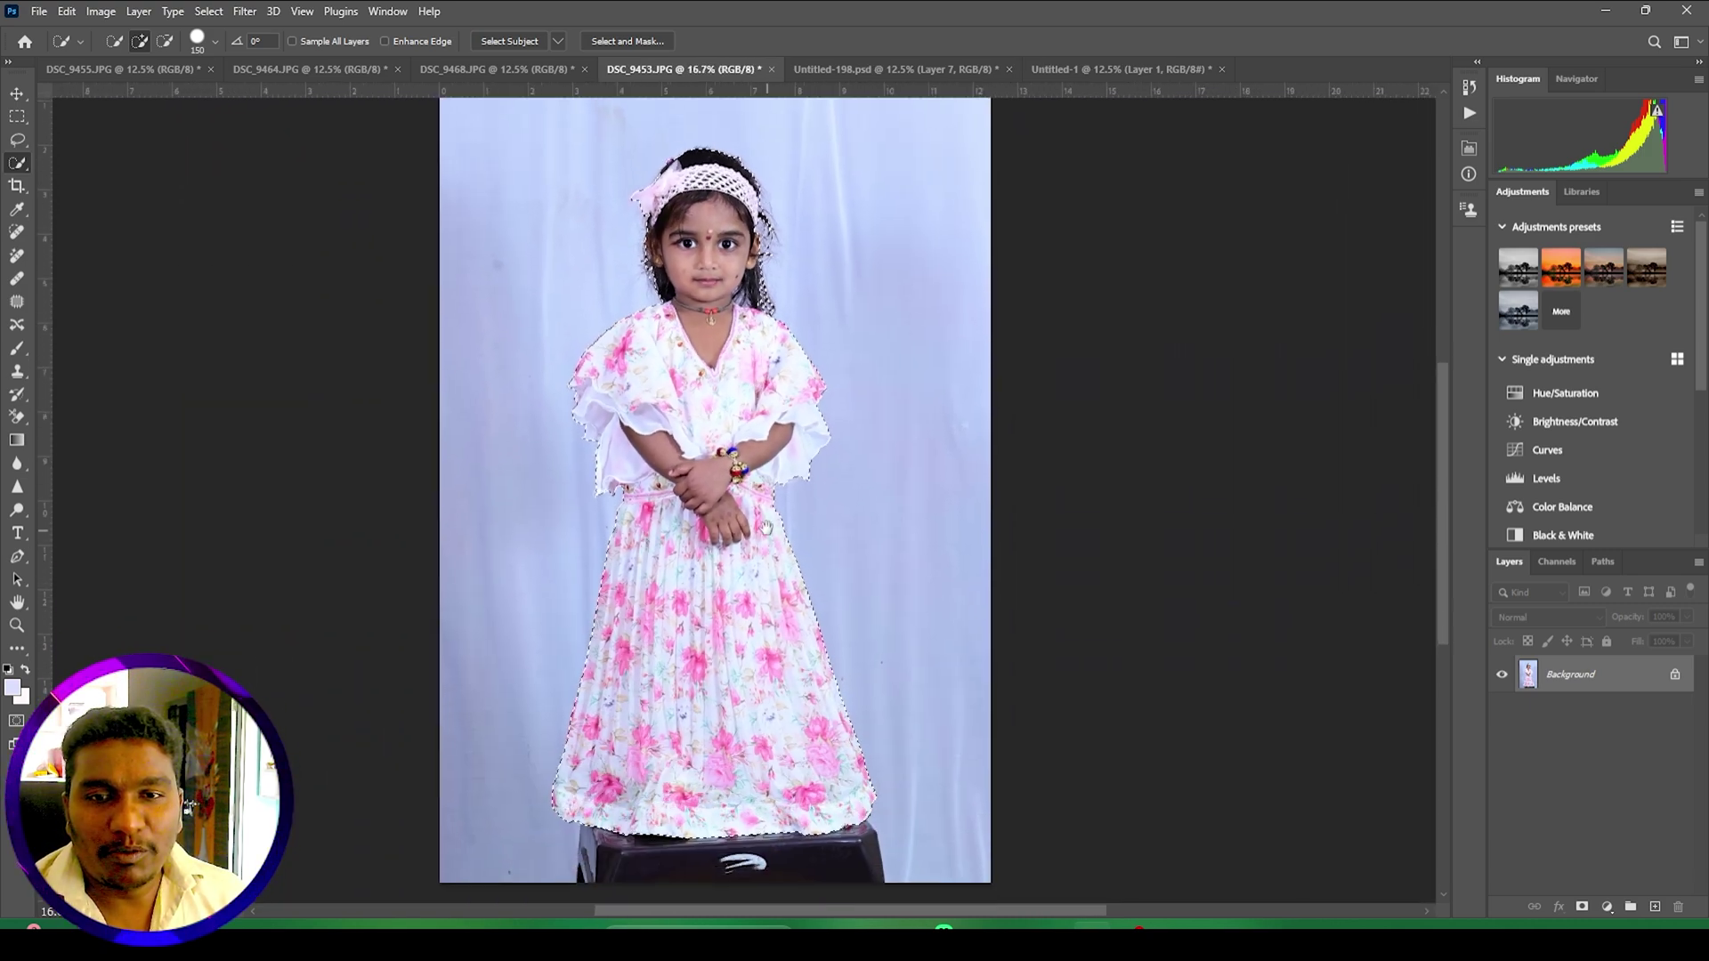
Step: Feather the girl's selection by 1.9 px in Select and Mask, and copy the selected girl to a new layer
left_click(209, 11)
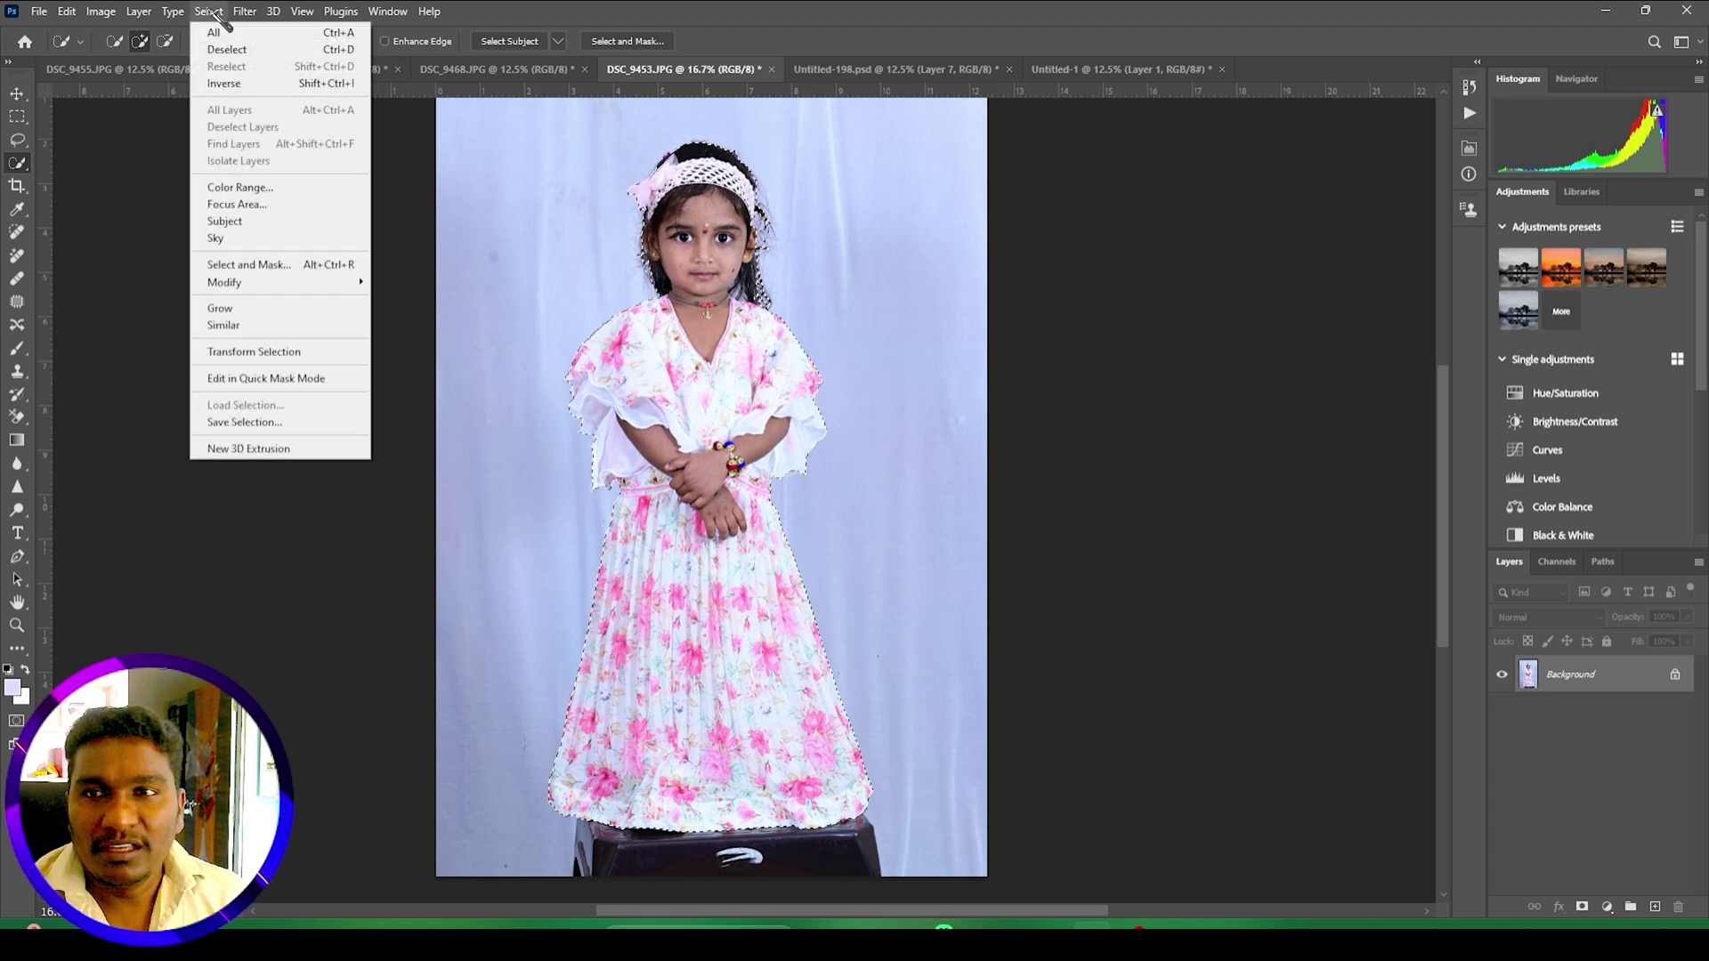
left_click(274, 267)
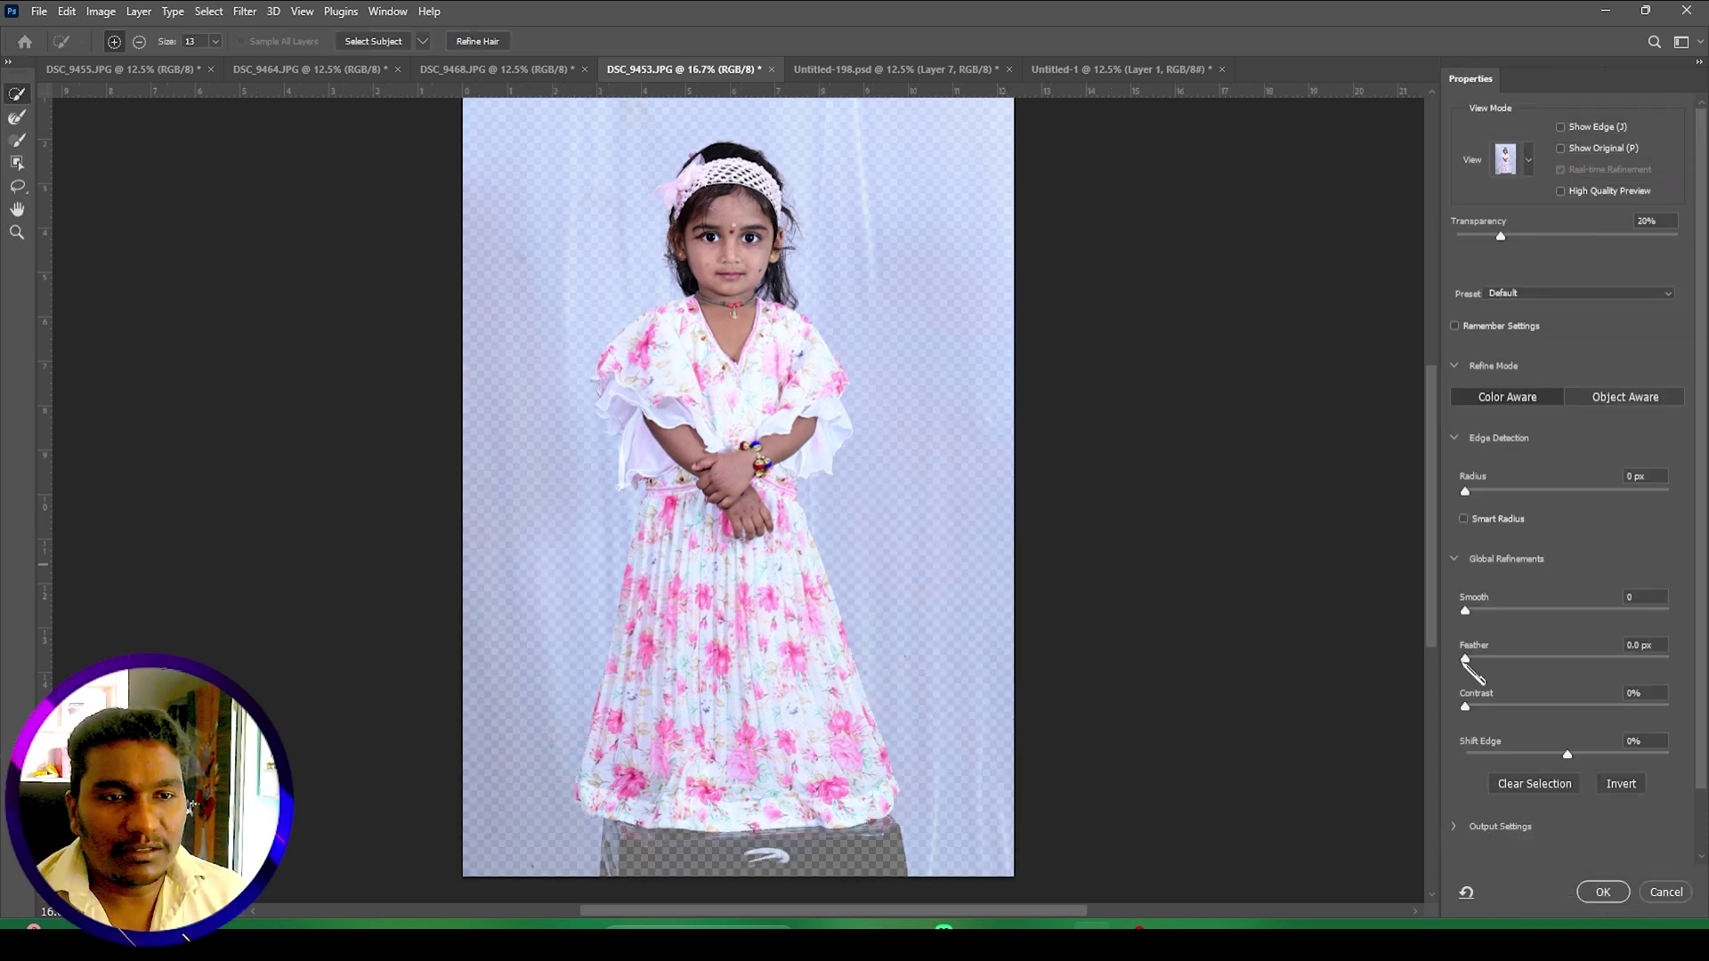
left_click_drag(1464, 659, 1486, 662)
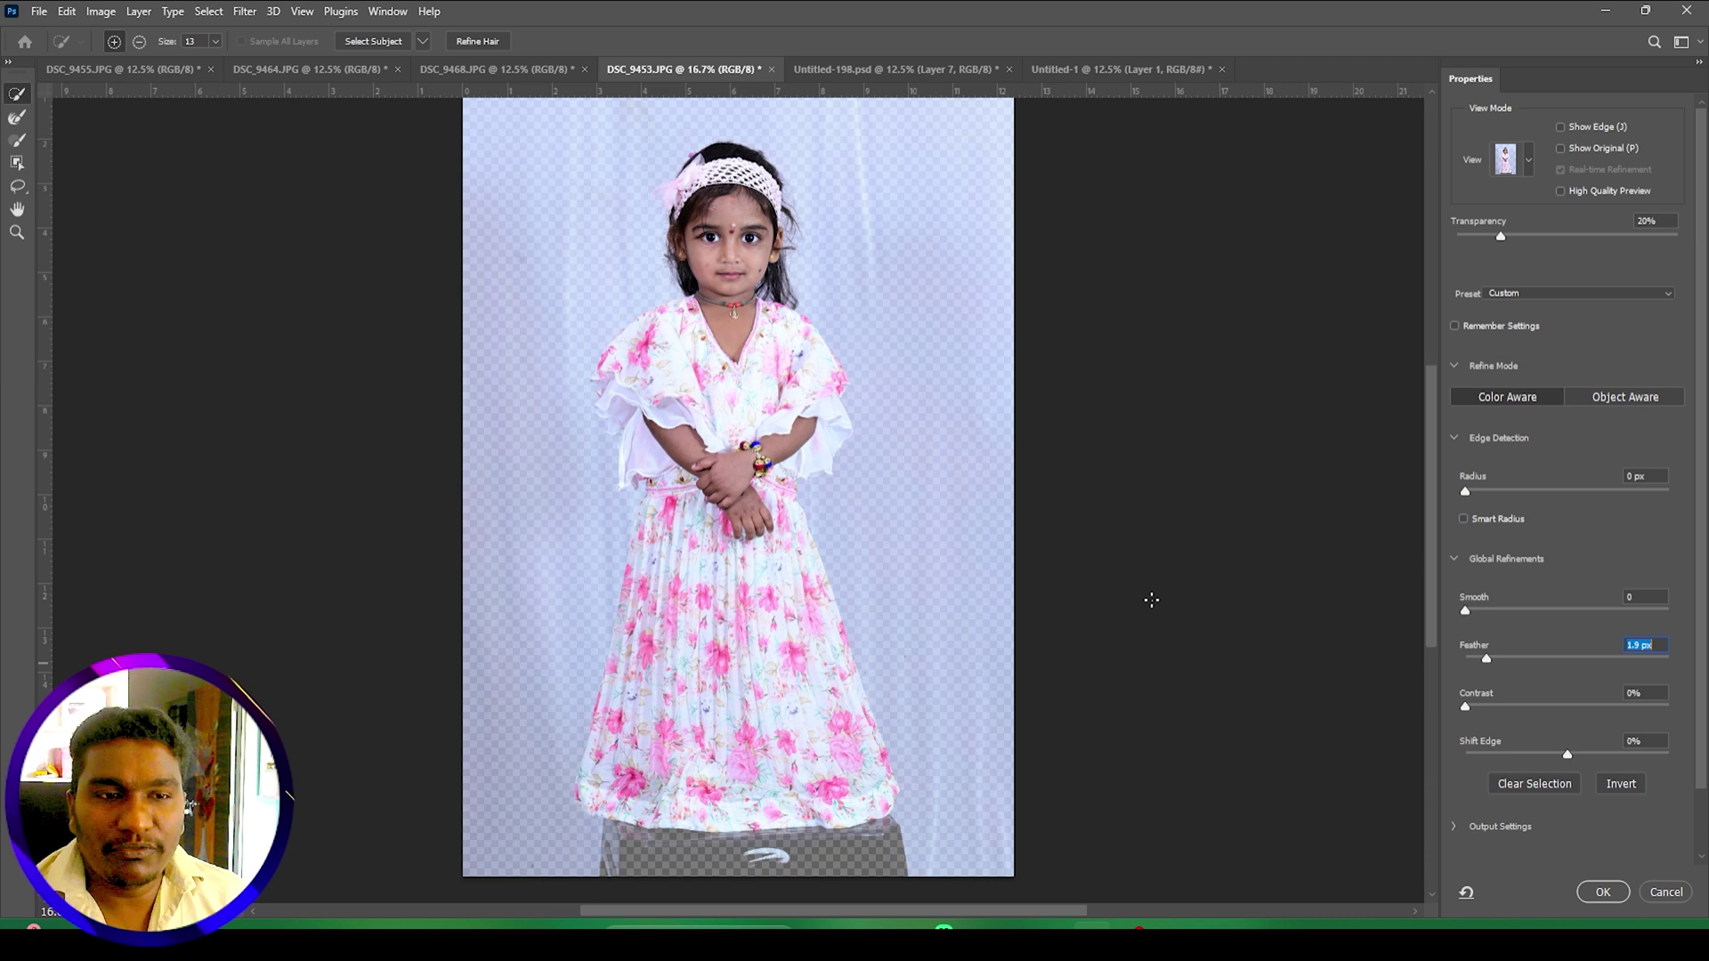
left_click(1605, 892)
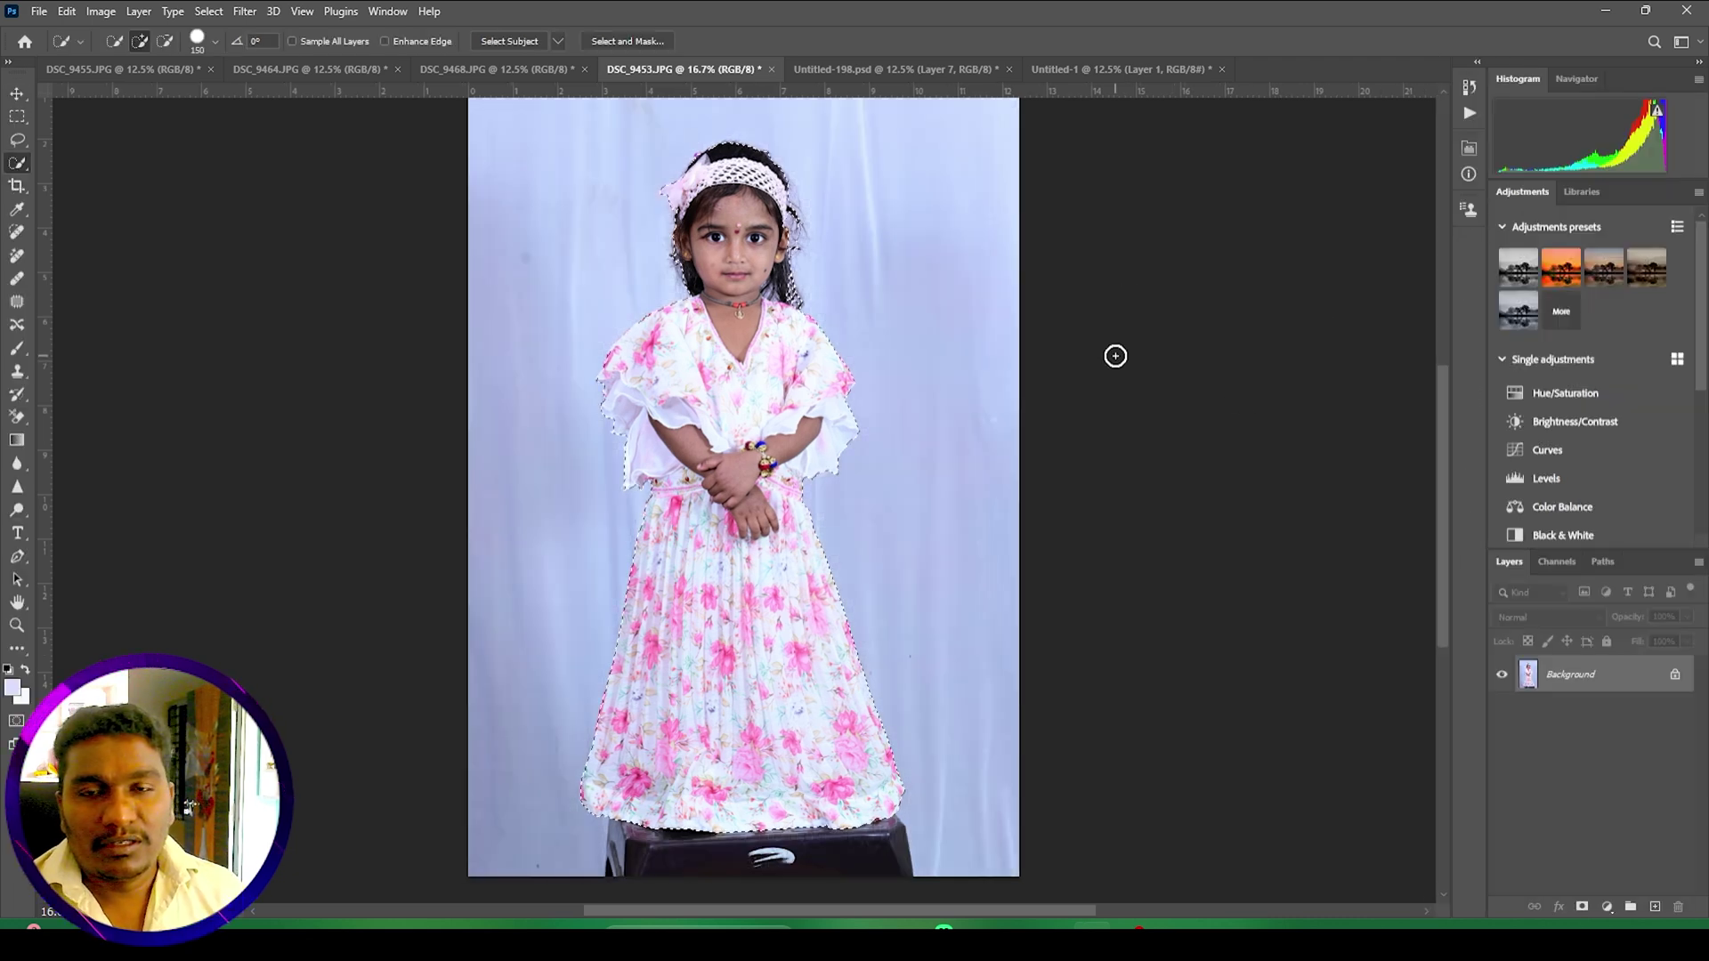
key("ctrl+j")
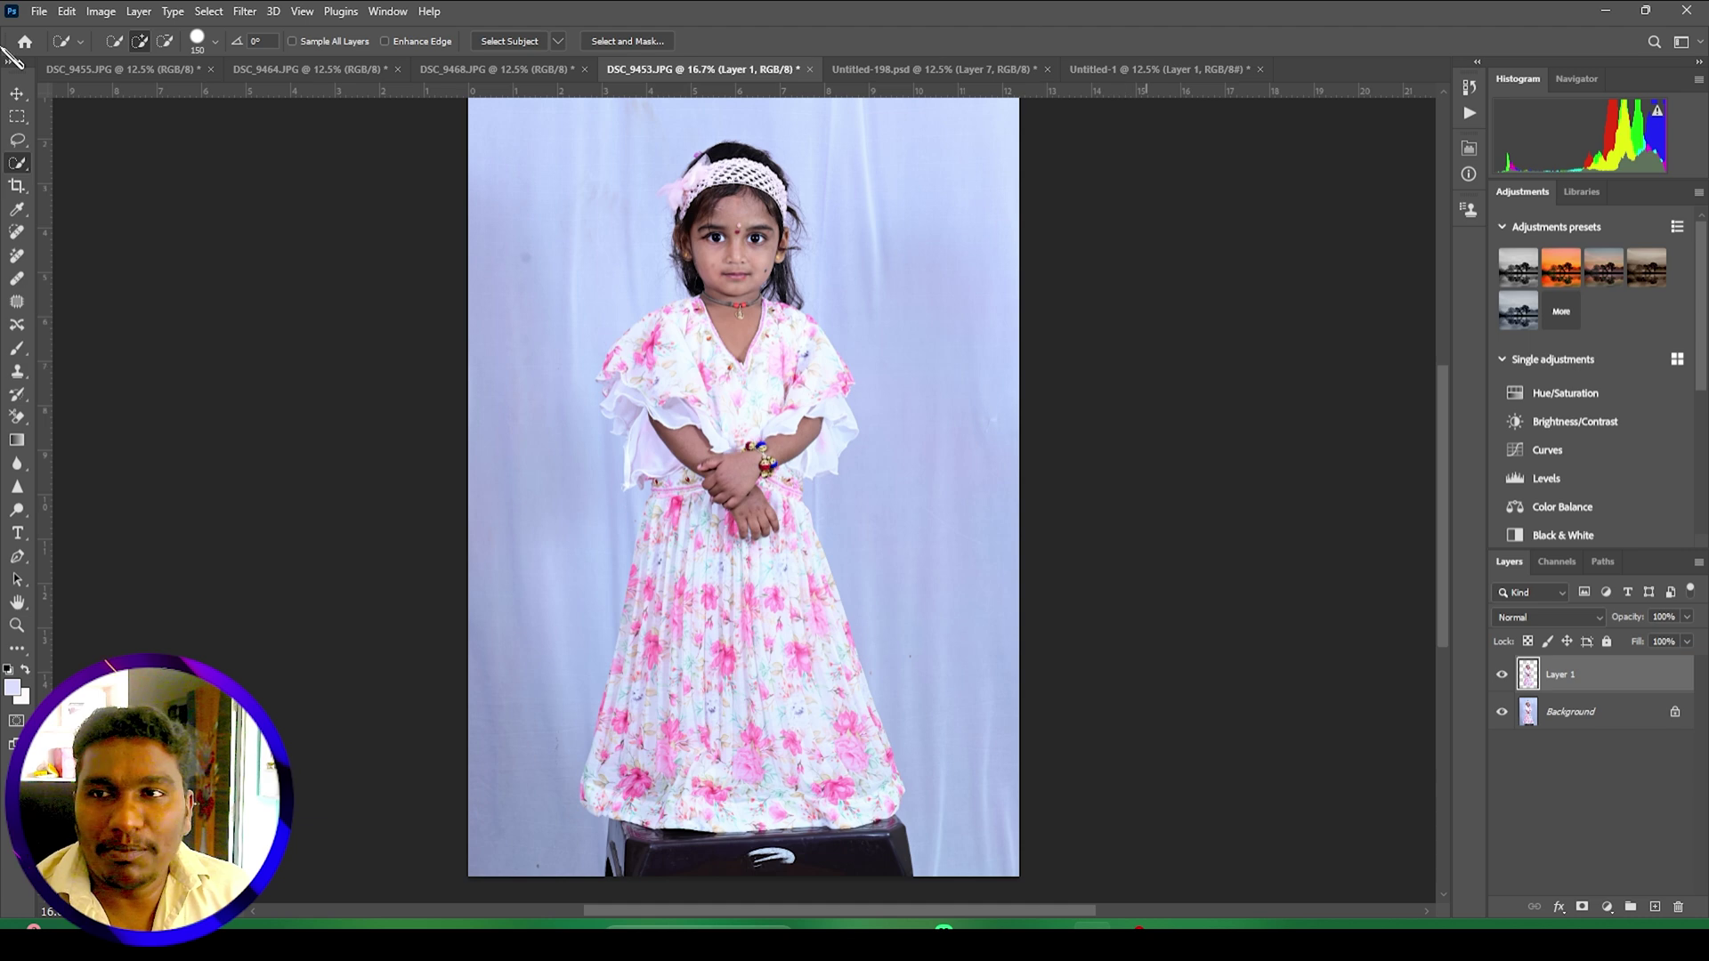
Step: Draw a closed Pen path loosely around the girl's head and hair on the Background layer and convert it to a selection
left_click(16, 94)
left_click(1570, 712)
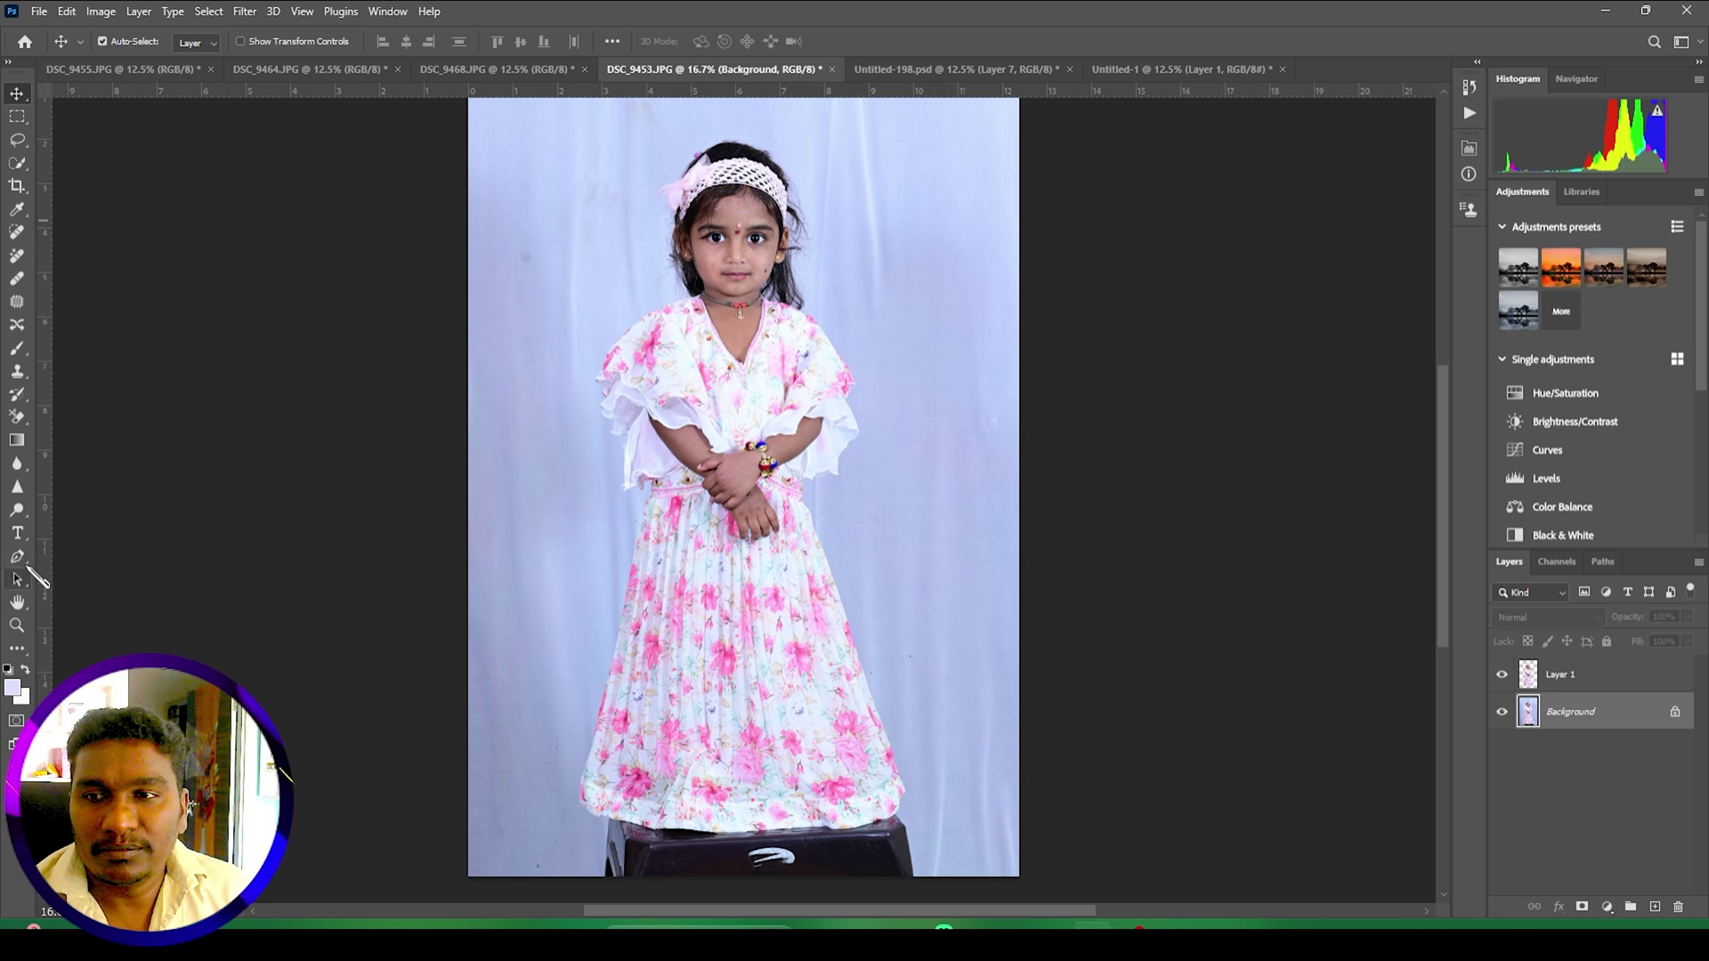
left_click(20, 557)
left_click_drag(715, 297, 715, 299)
left_click_drag(697, 311, 686, 318)
left_click_drag(669, 308, 643, 203)
left_click_drag(654, 172, 689, 128)
left_click_drag(718, 118, 799, 124)
left_click_drag(816, 154, 824, 171)
left_click_drag(833, 228, 777, 311)
left_click_drag(758, 303, 740, 286)
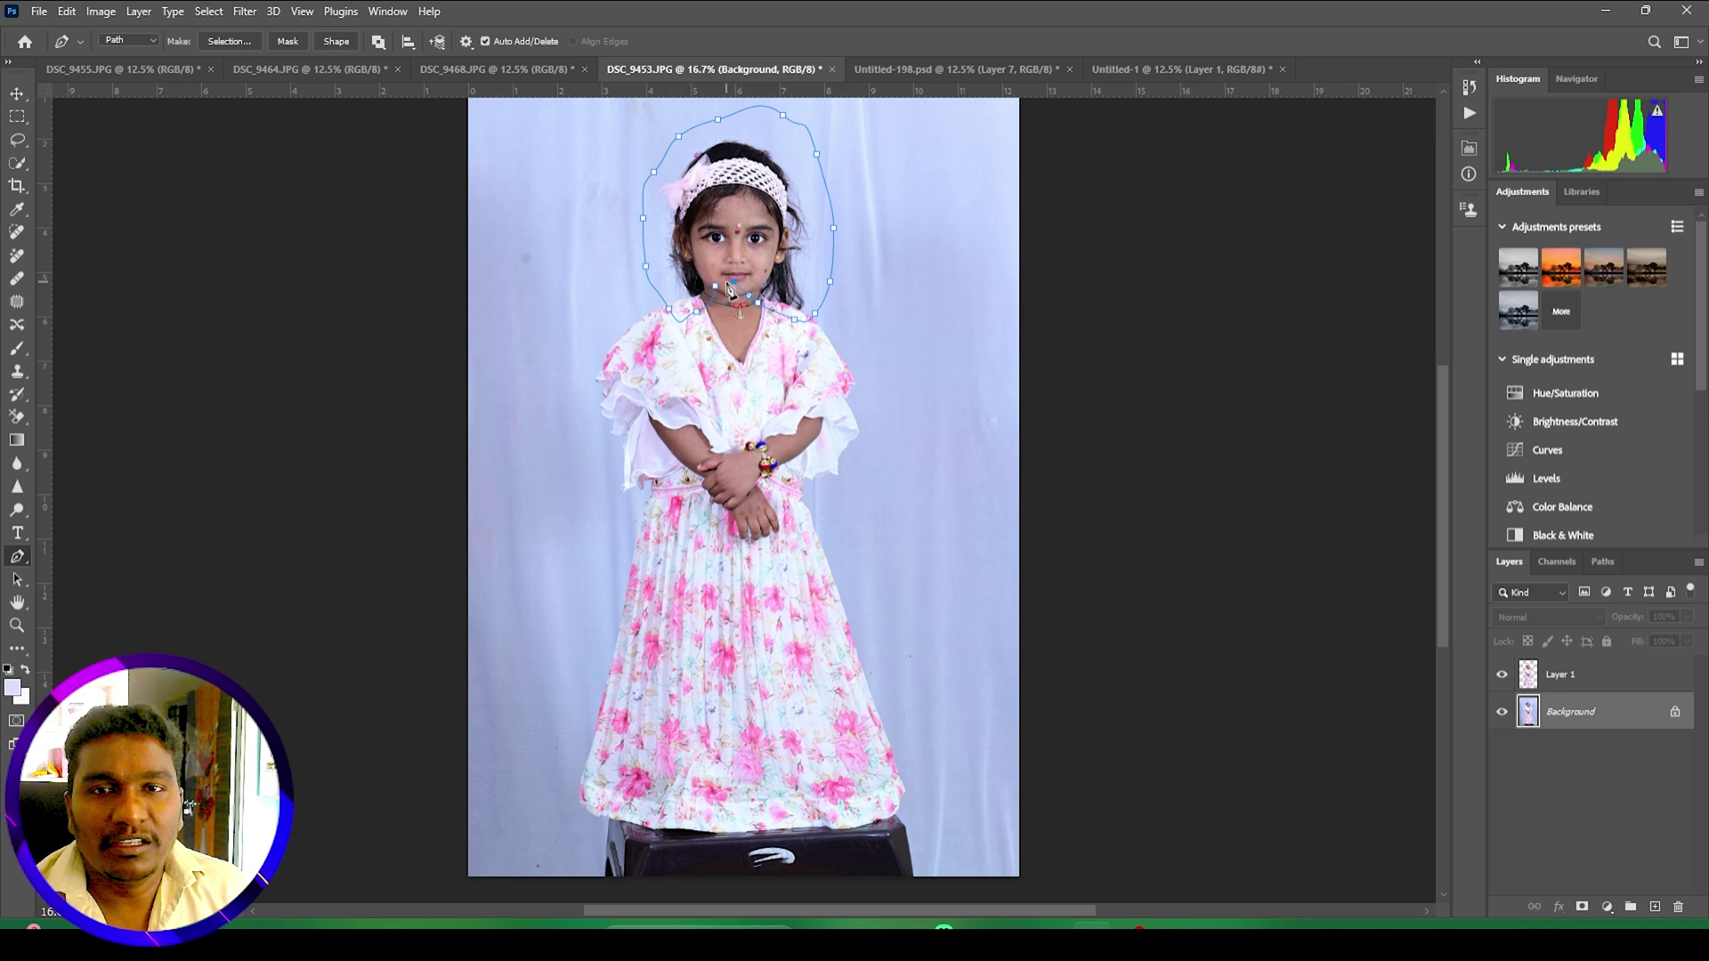
left_click(715, 286)
key("ctrl+Return")
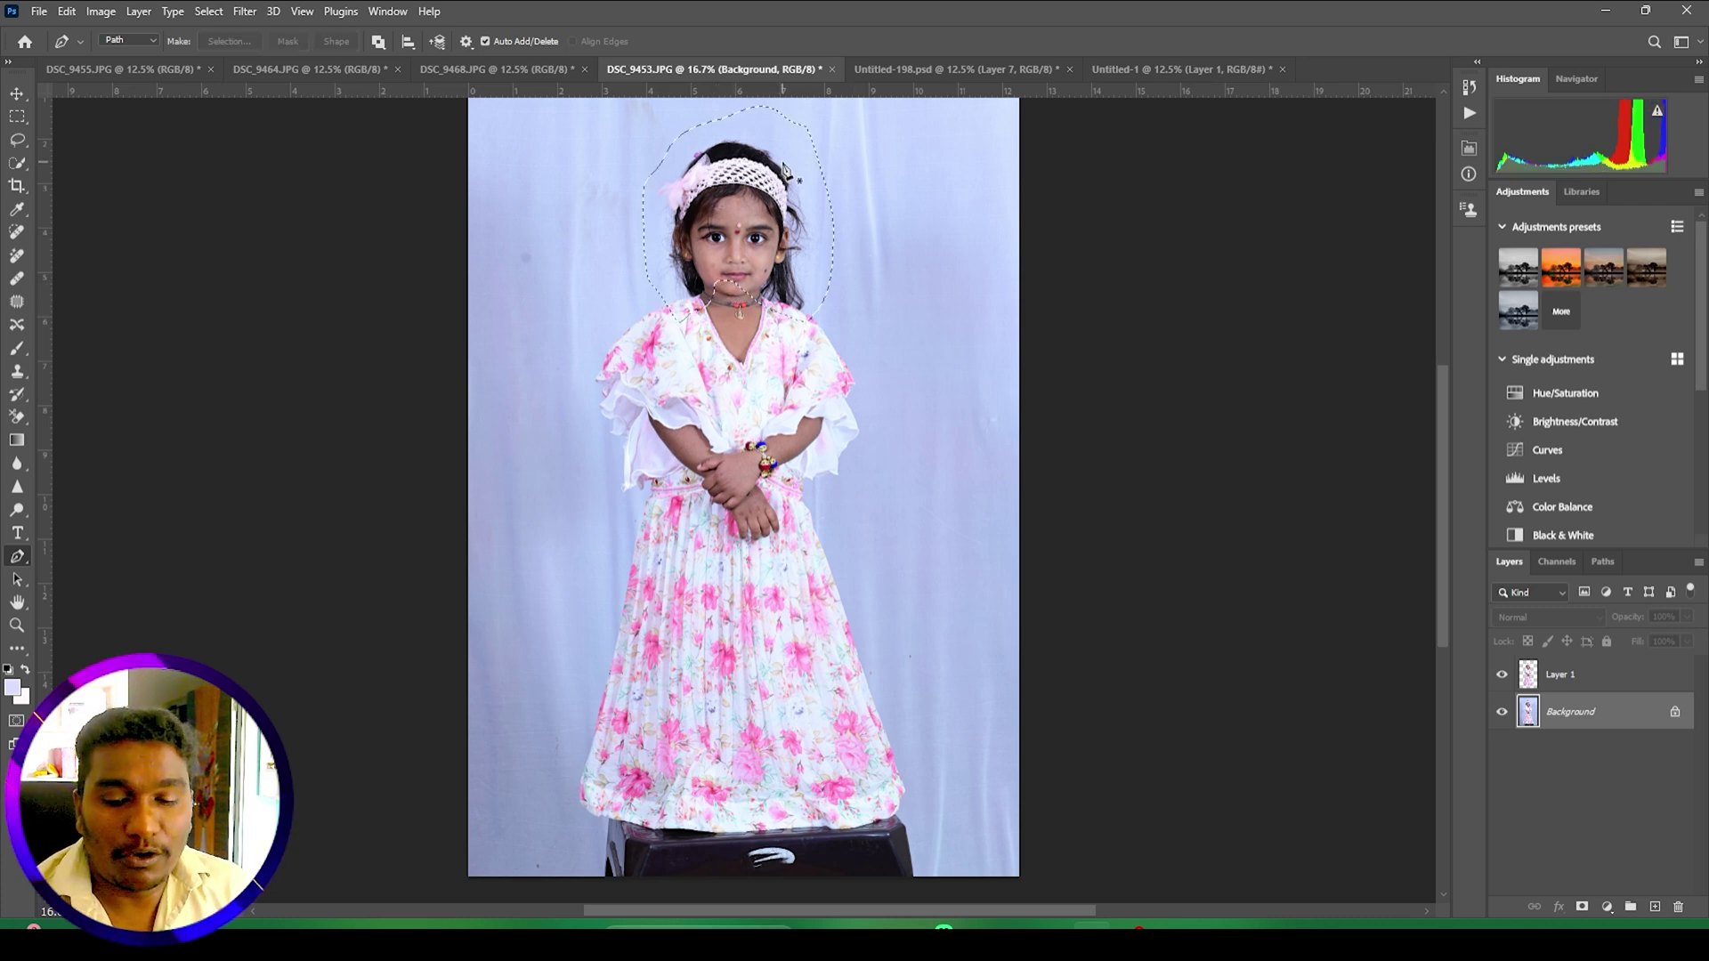
Step: Copy the selected head area to a new layer, hide the Background and check the head copy without Layer 1
key("ctrl+j")
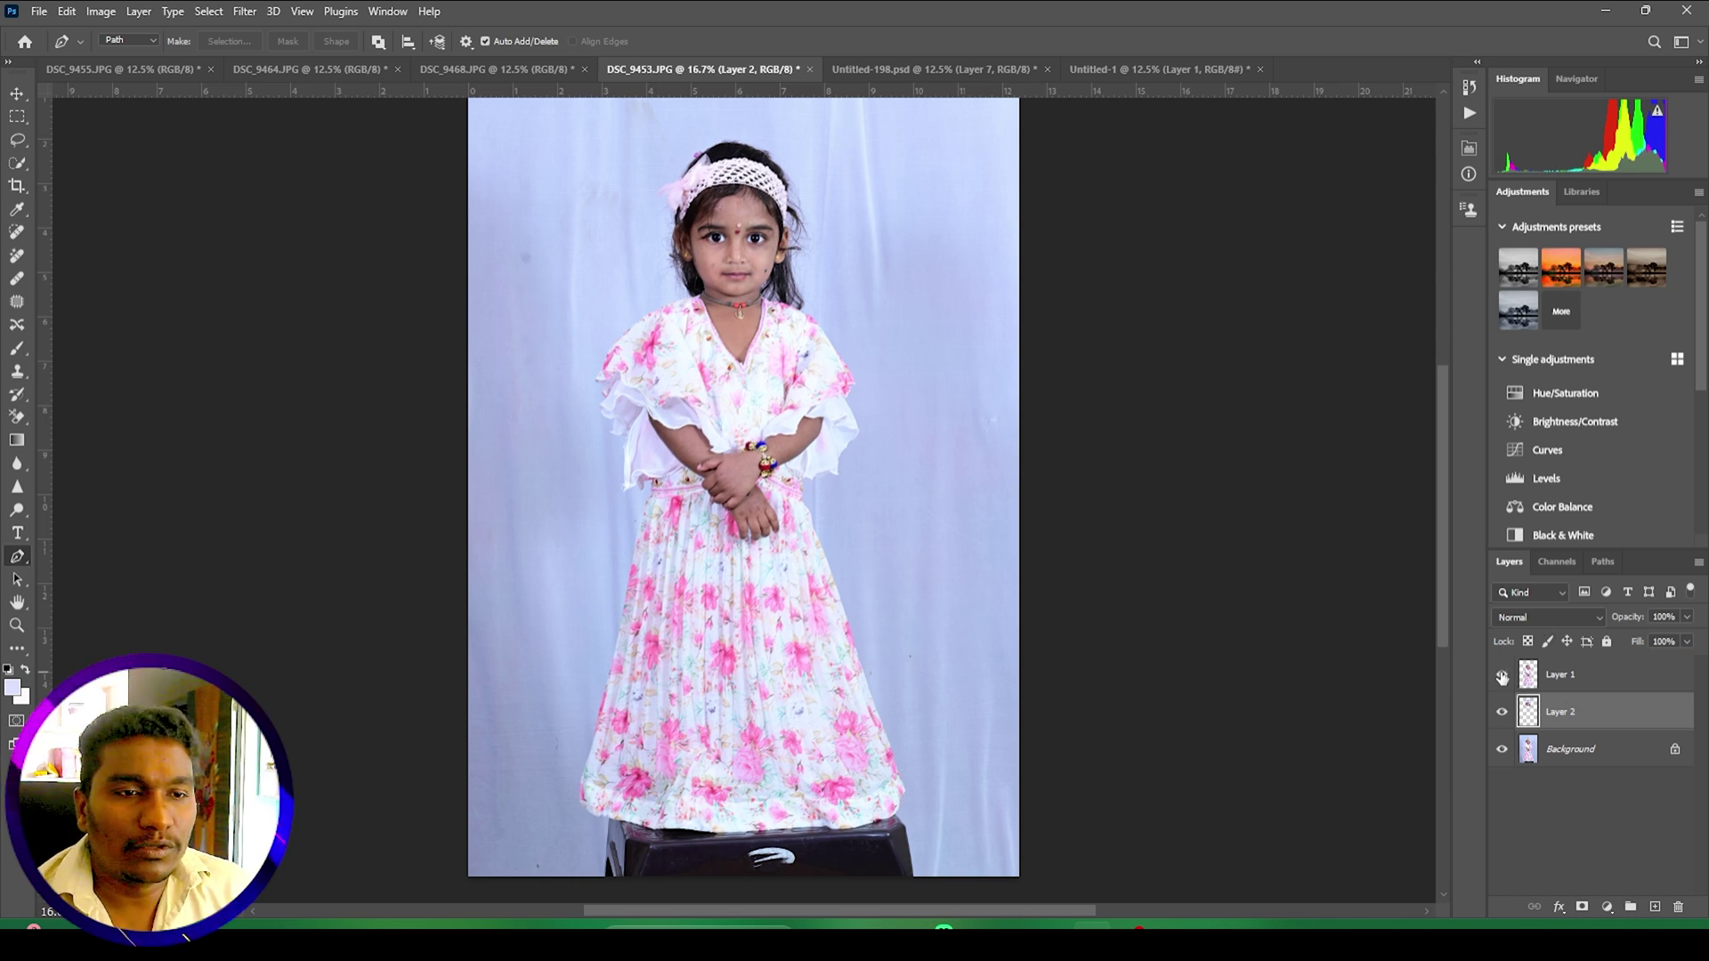
left_click(1503, 750)
left_click(1503, 676)
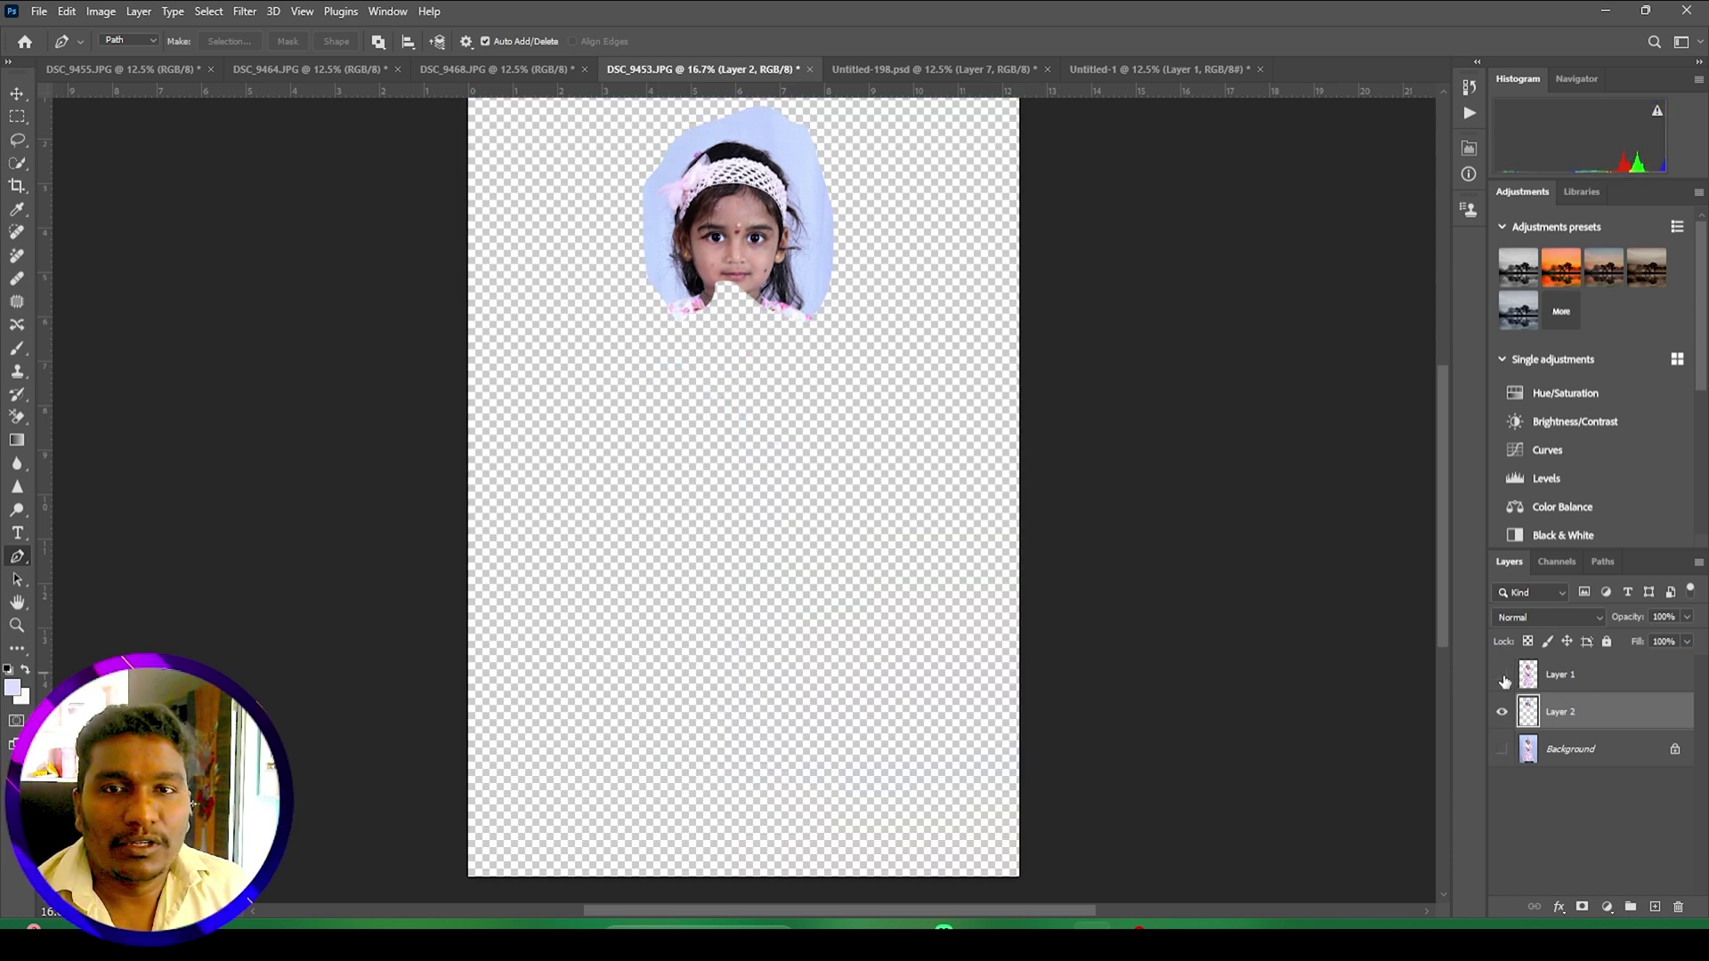
left_click(1502, 675)
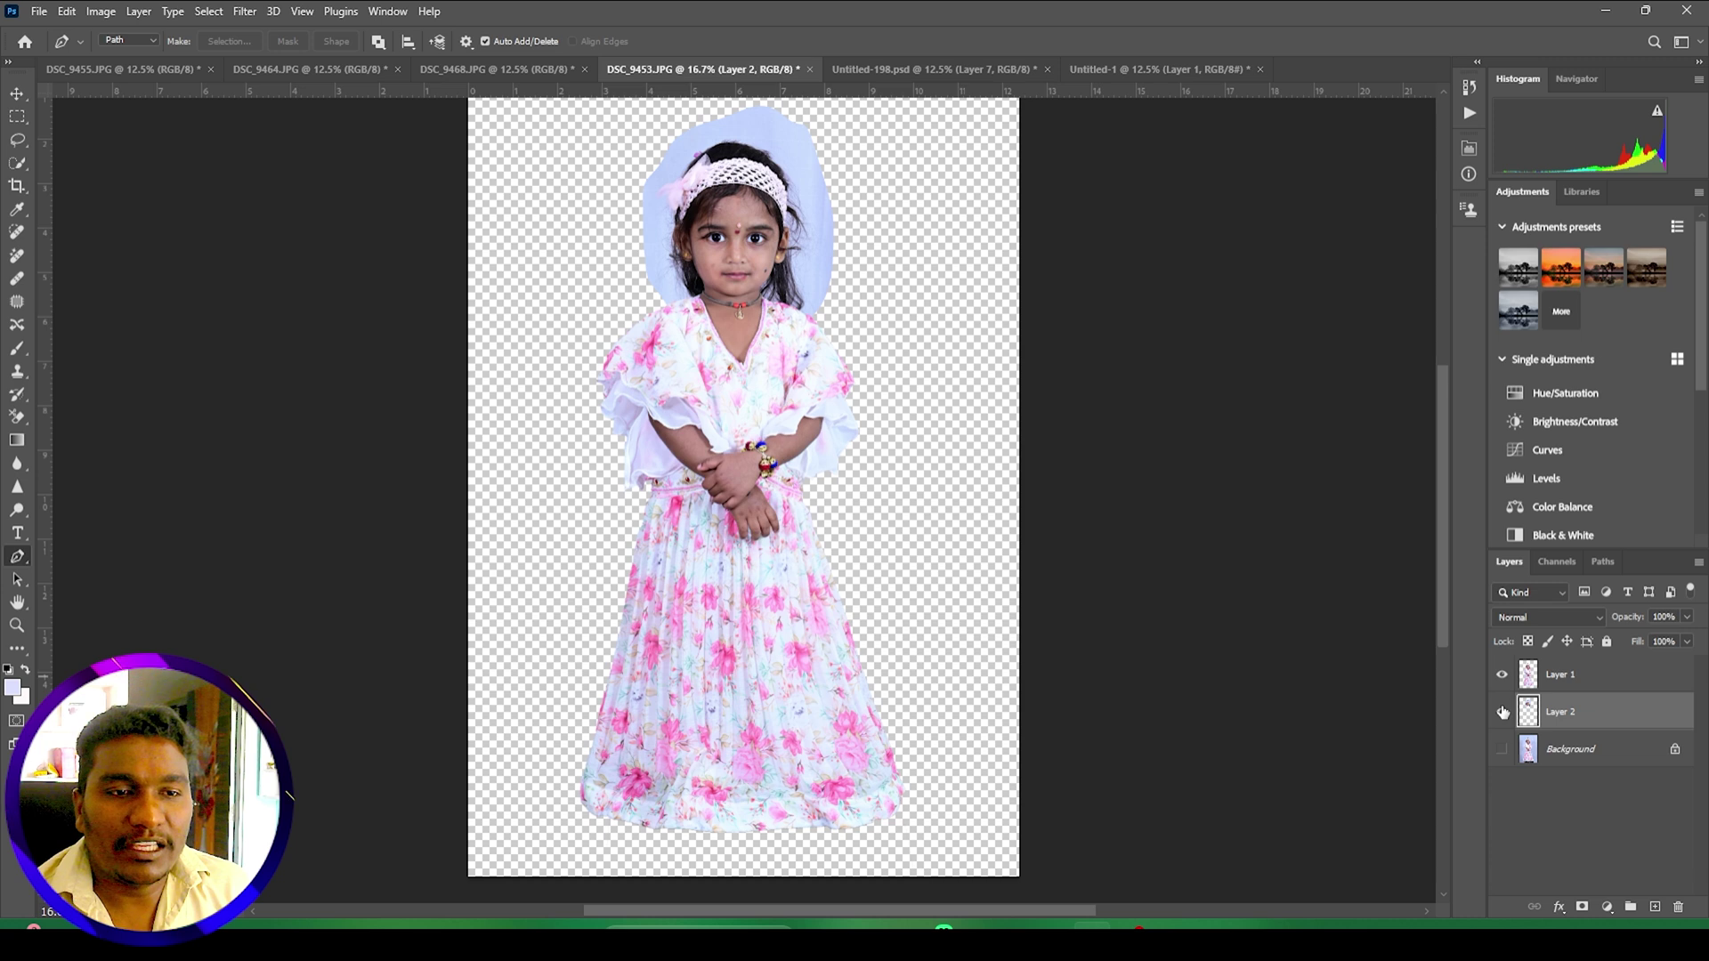
Step: Link the full-body cut-out on Layer 1 with the head copy on Layer 2
left_click(1611, 681, "ctrl")
right_click(1611, 679)
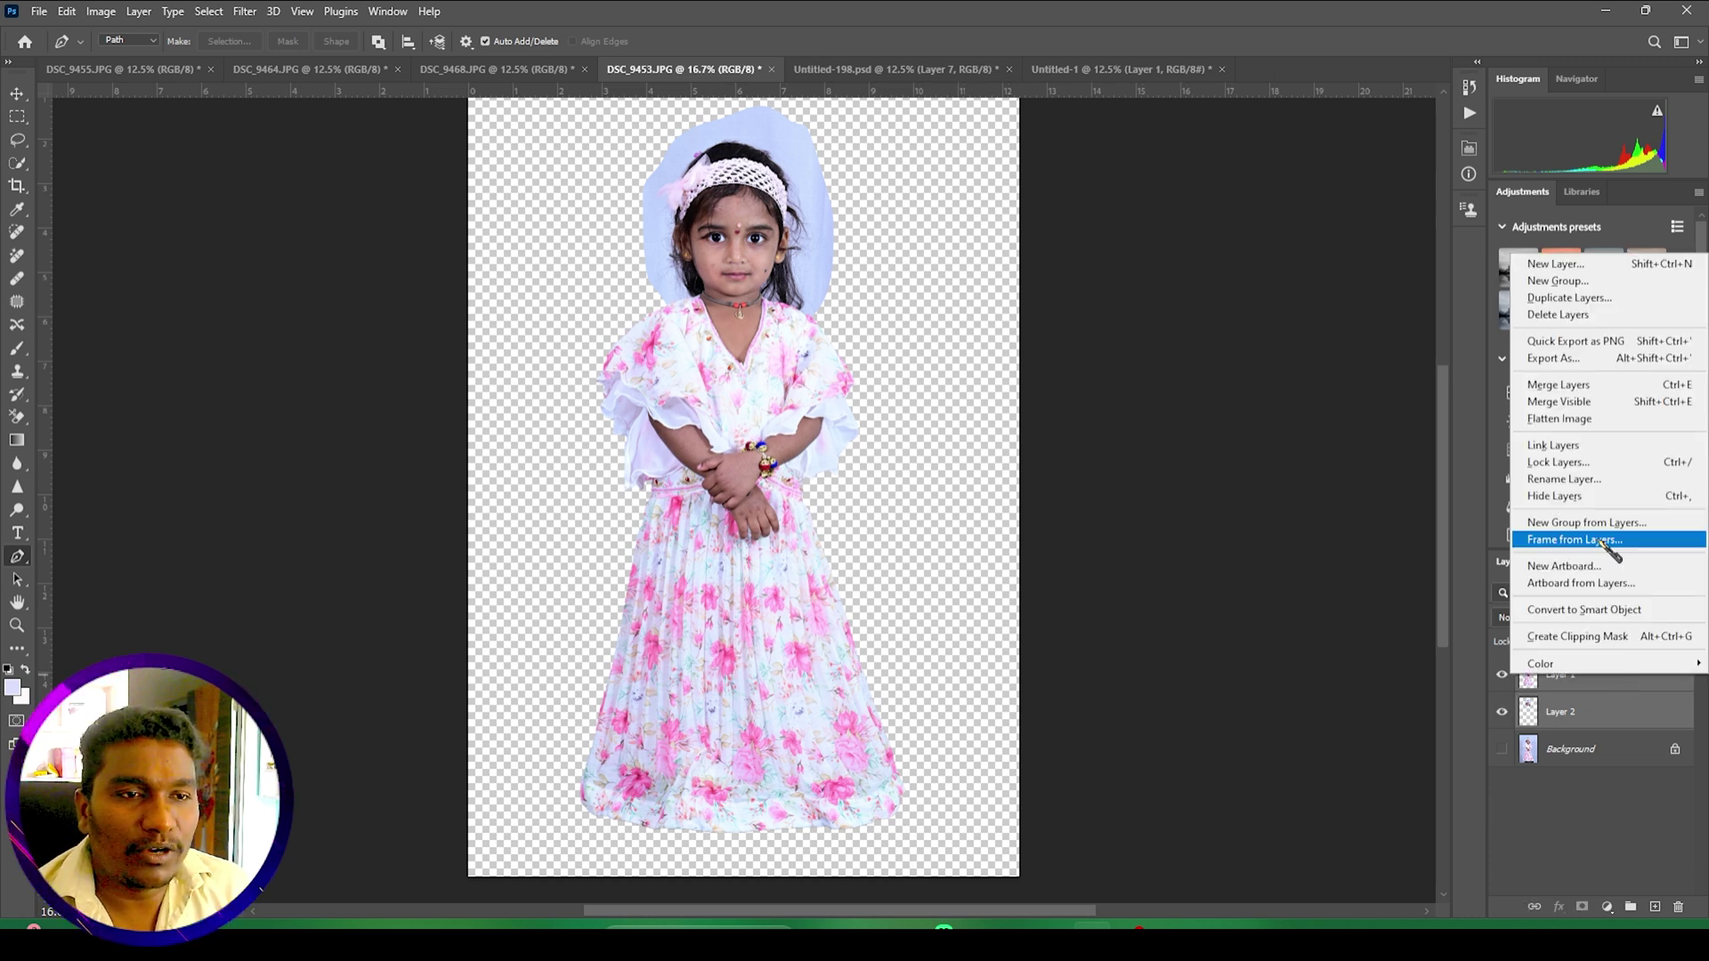
left_click(1554, 451)
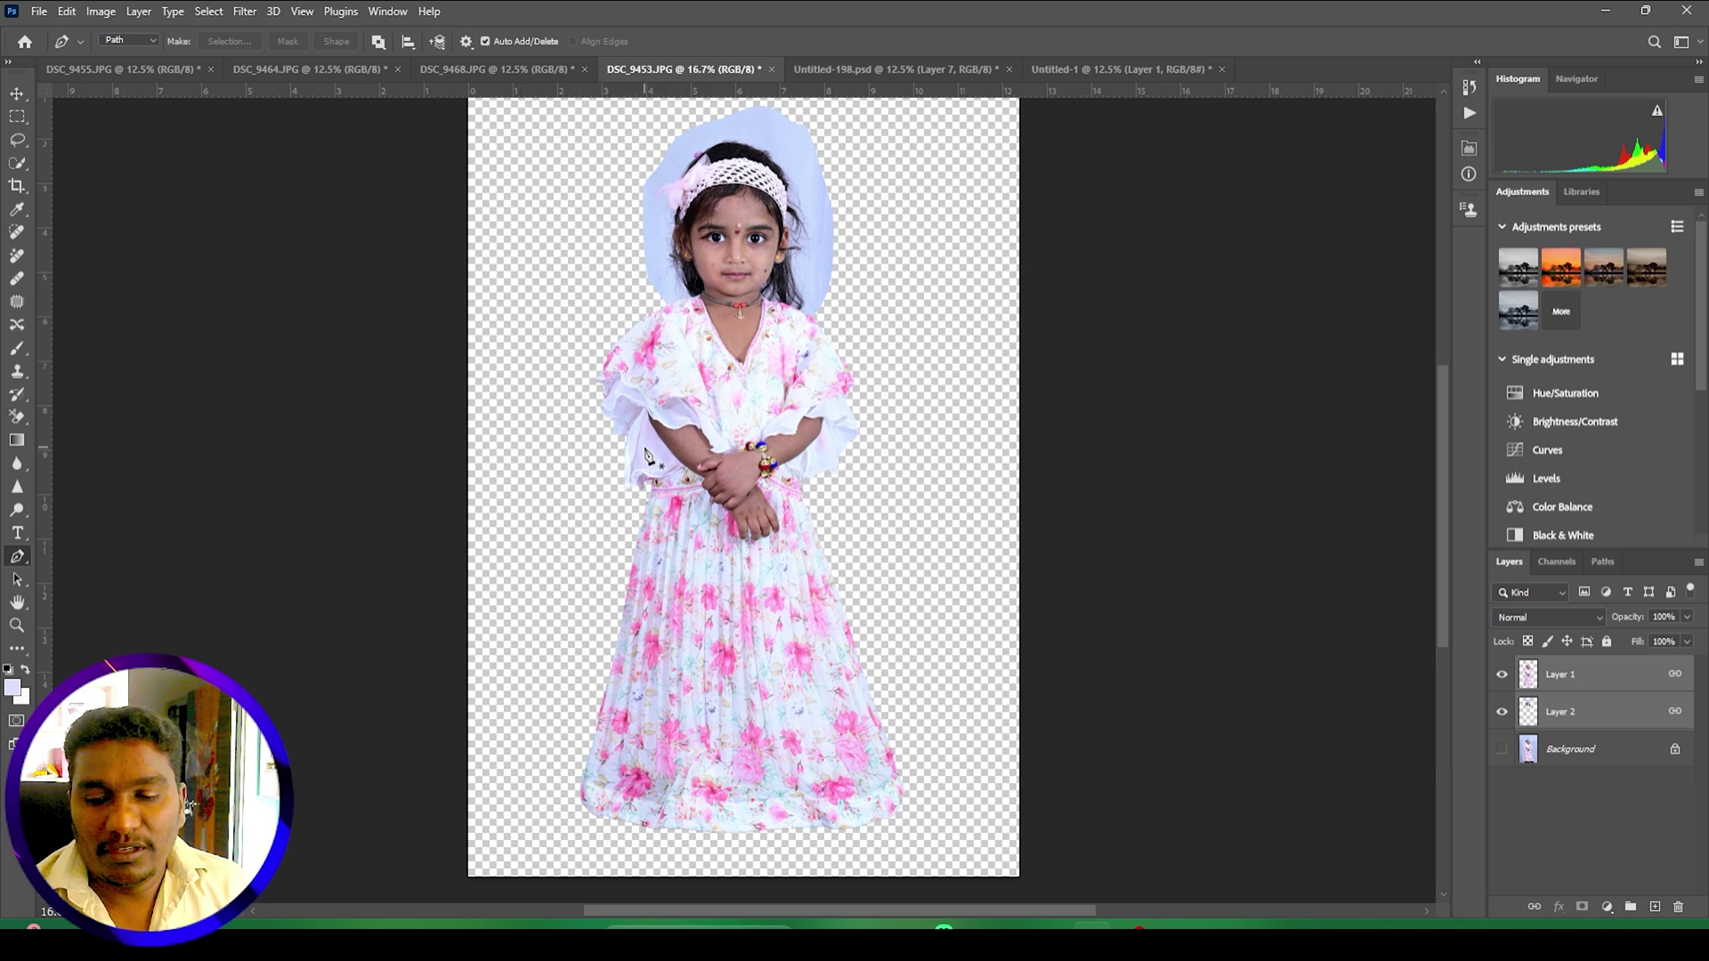
Step: Copy the linked cut-out layers into Untitled-1, scale them to 67.79% and place them in front of the bridge
key("v")
left_click_drag(647, 456, 449, 447)
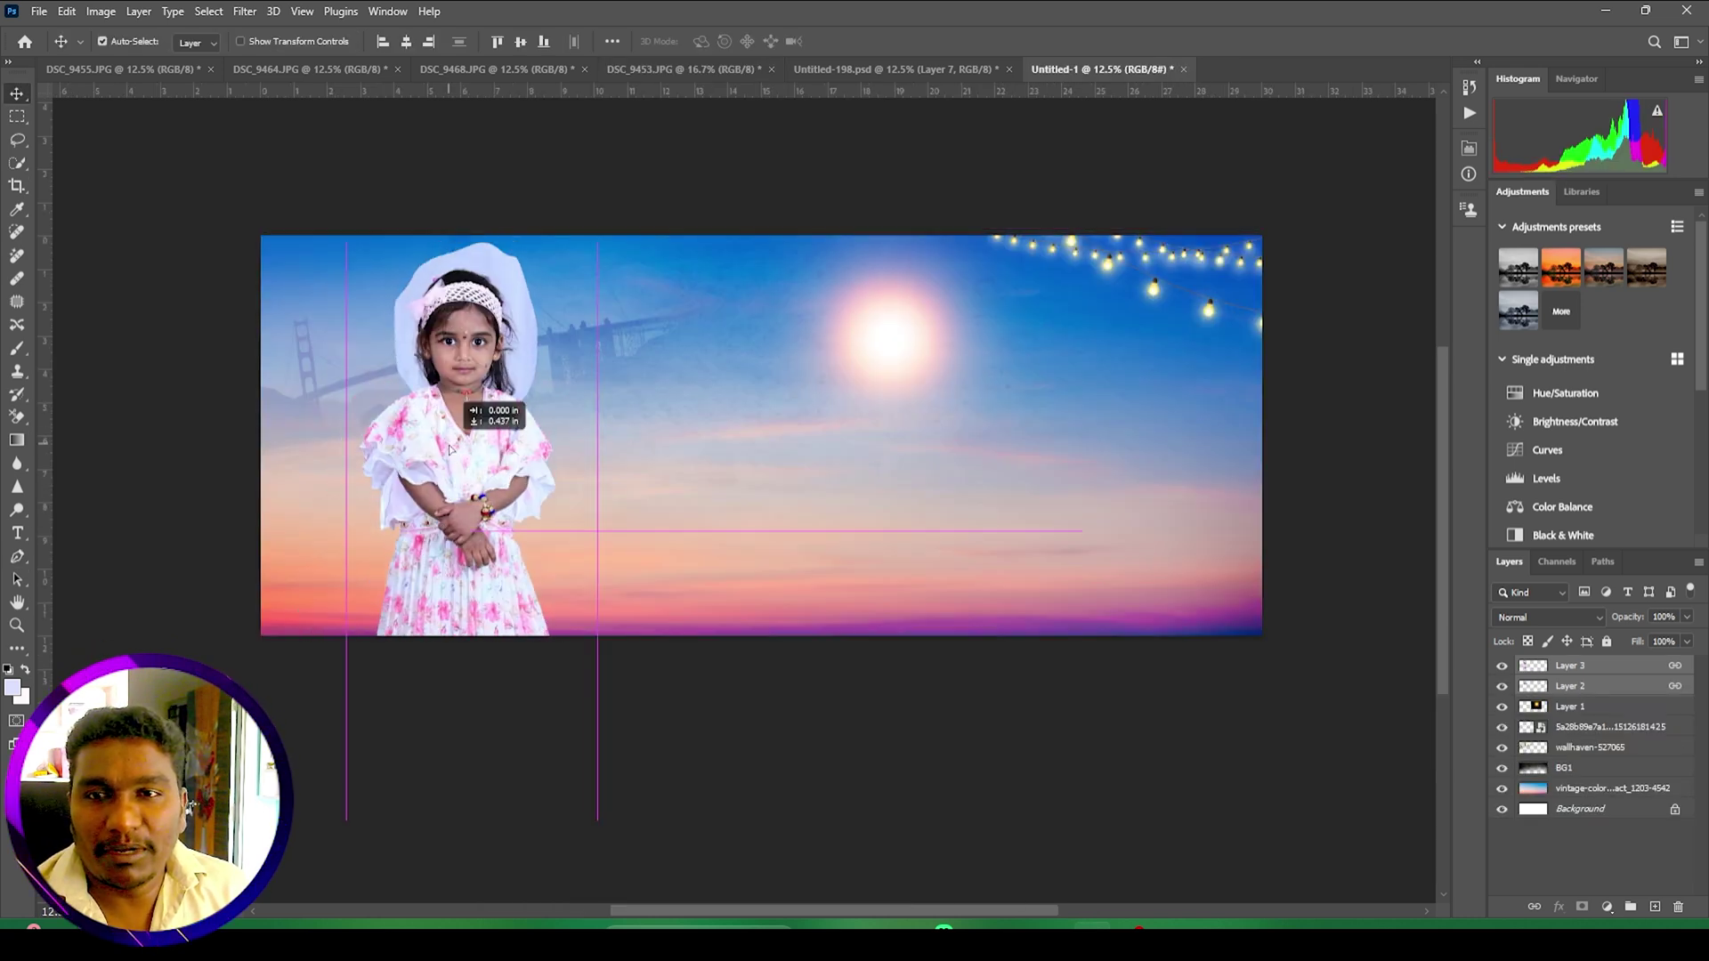
key("ctrl+t")
left_click_drag(598, 532, 478, 458)
left_click_drag(398, 508, 389, 484)
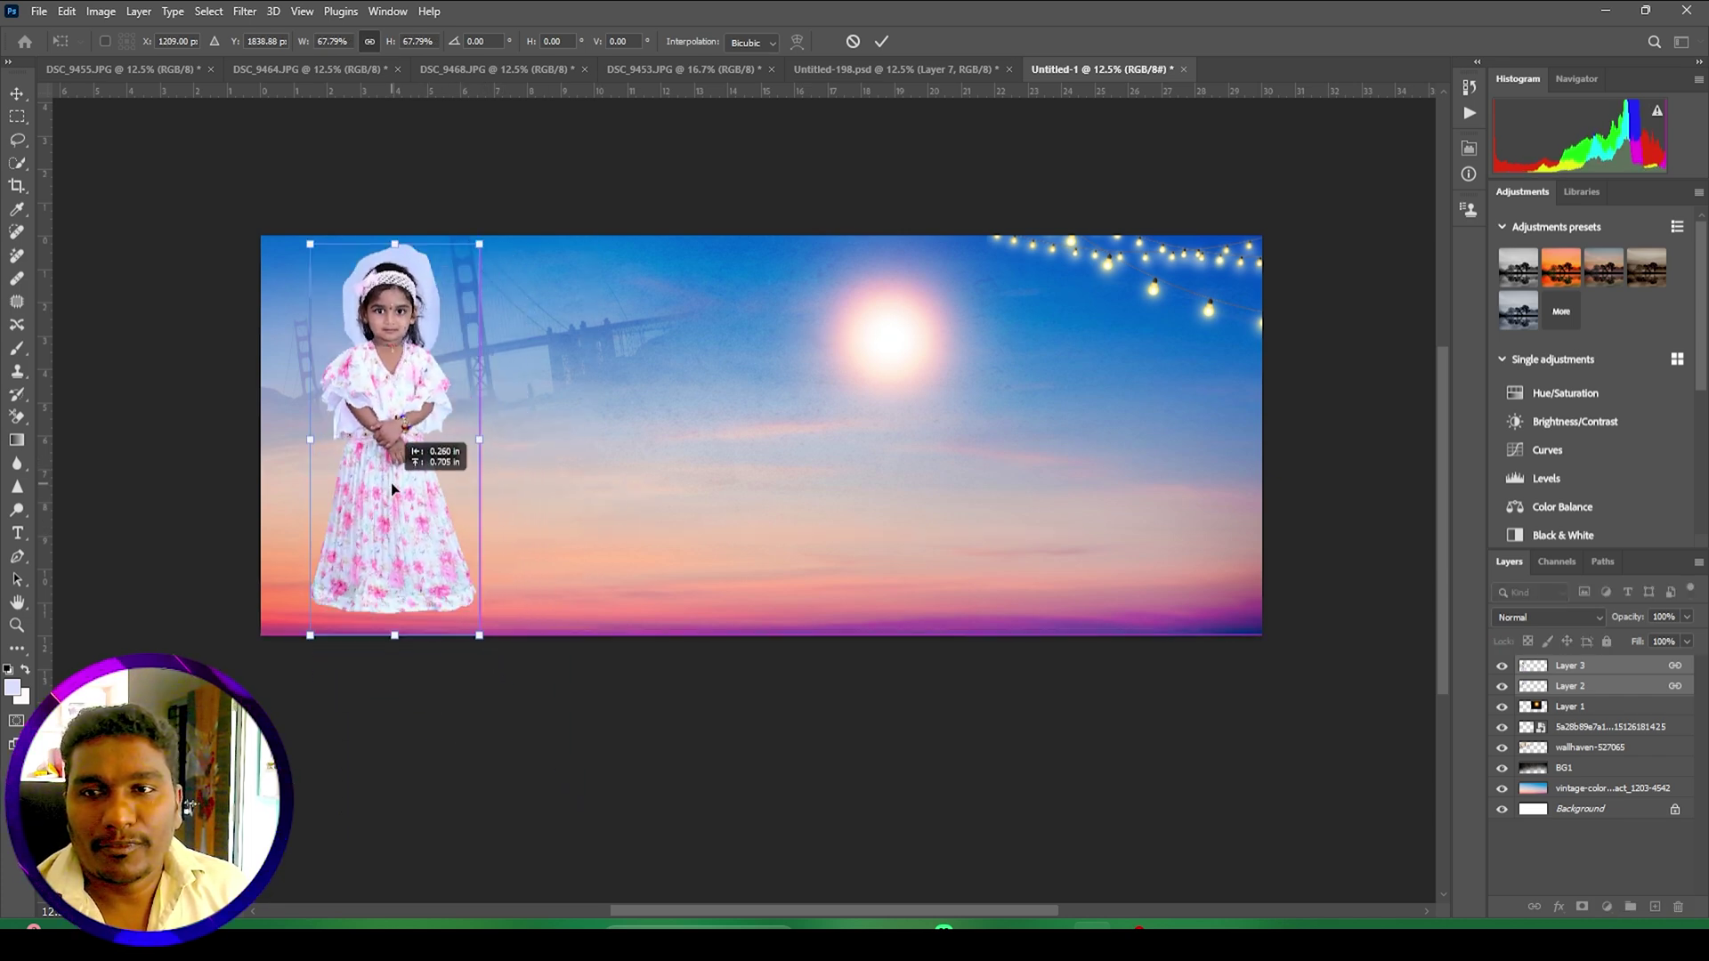
key("ctrl+plus")
key("ctrl+plus")
left_click_drag(440, 408, 1072, 572)
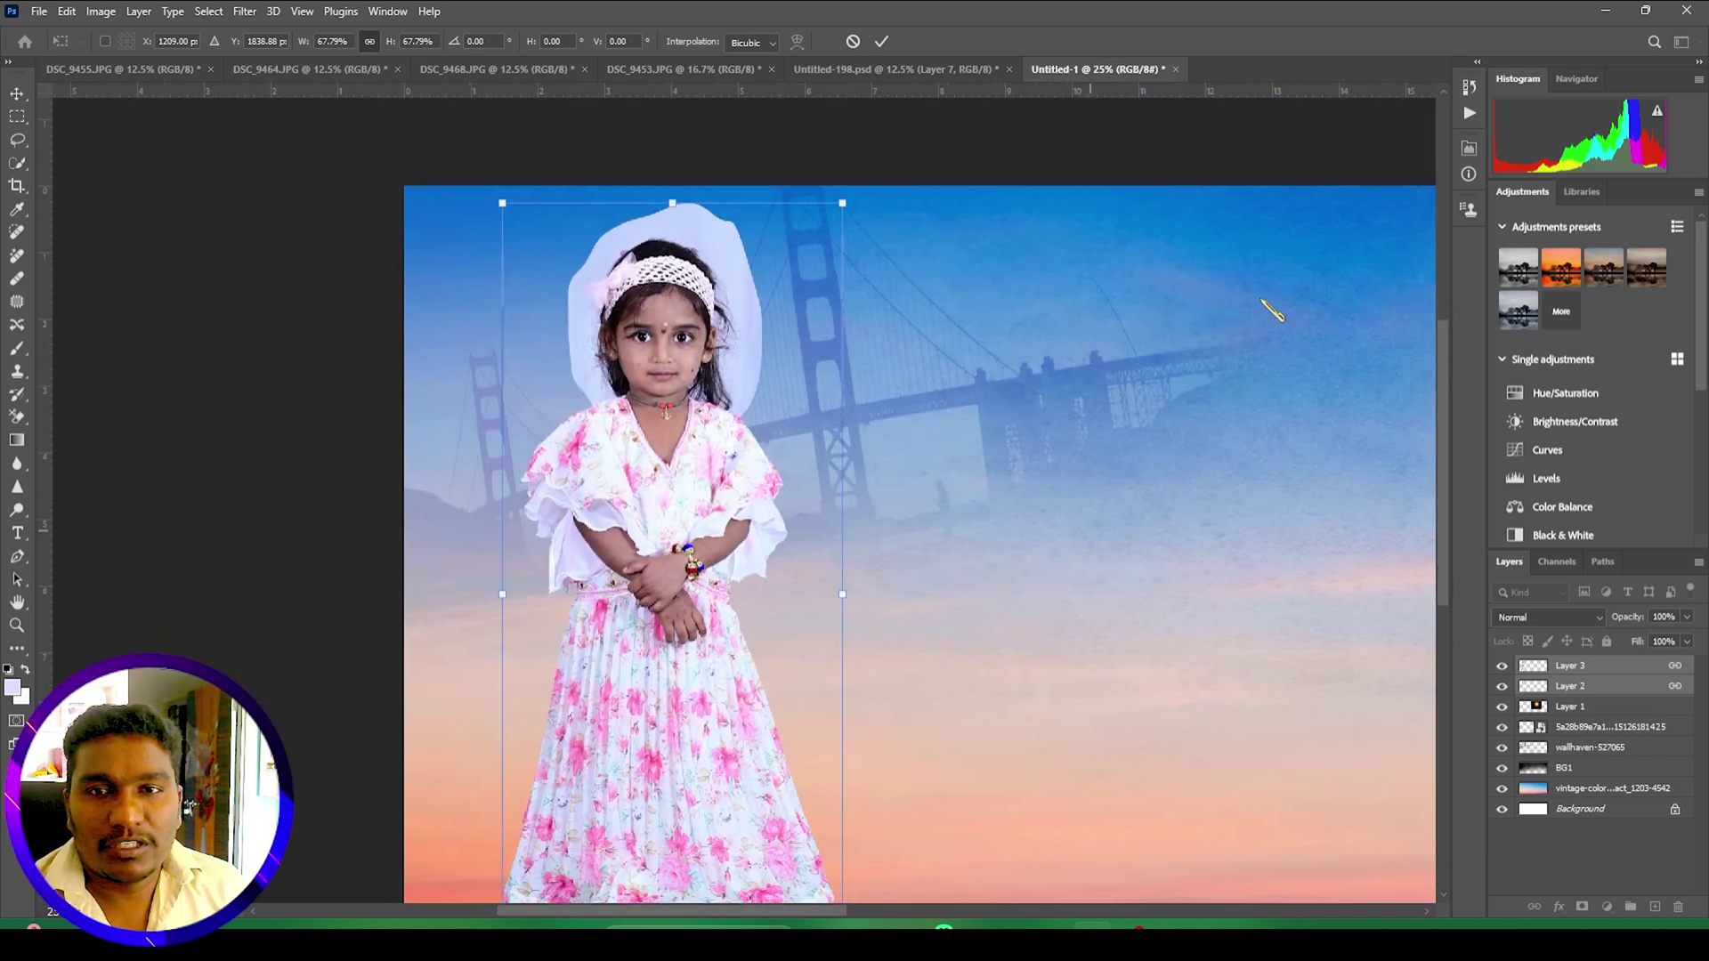
left_click(881, 41)
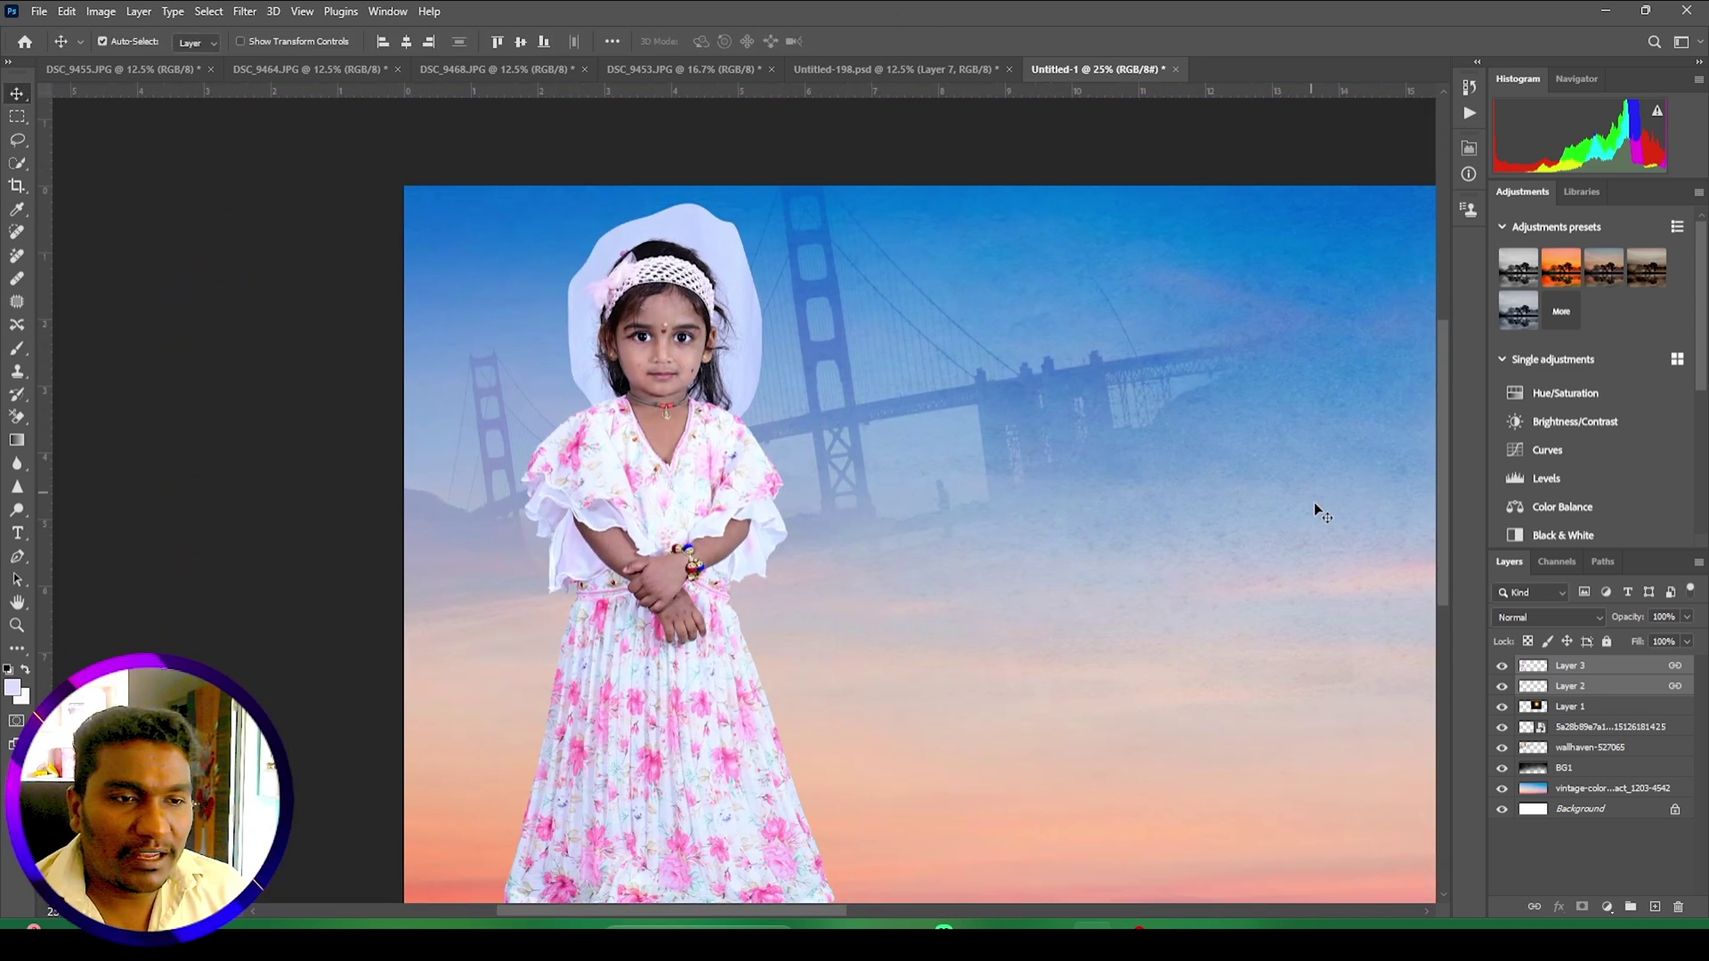
Step: Turn the backdrop around the head on Layer 2 white by sampling it as the white point in Levels
left_click(1590, 676)
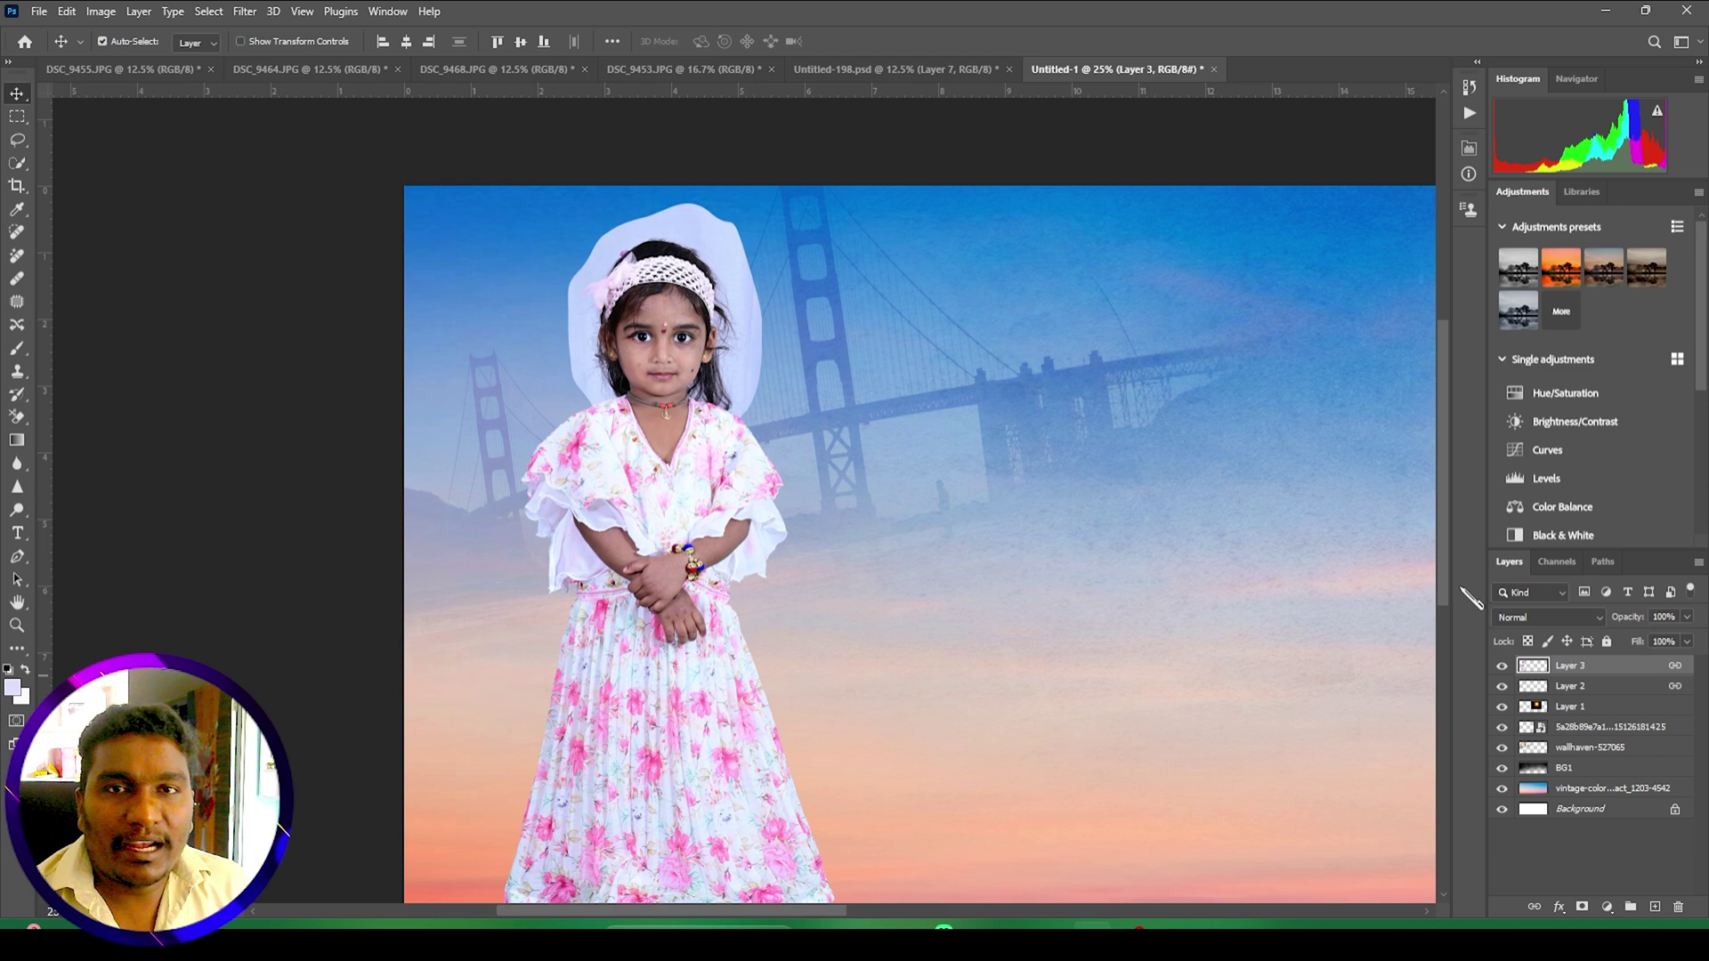
left_click(1617, 690)
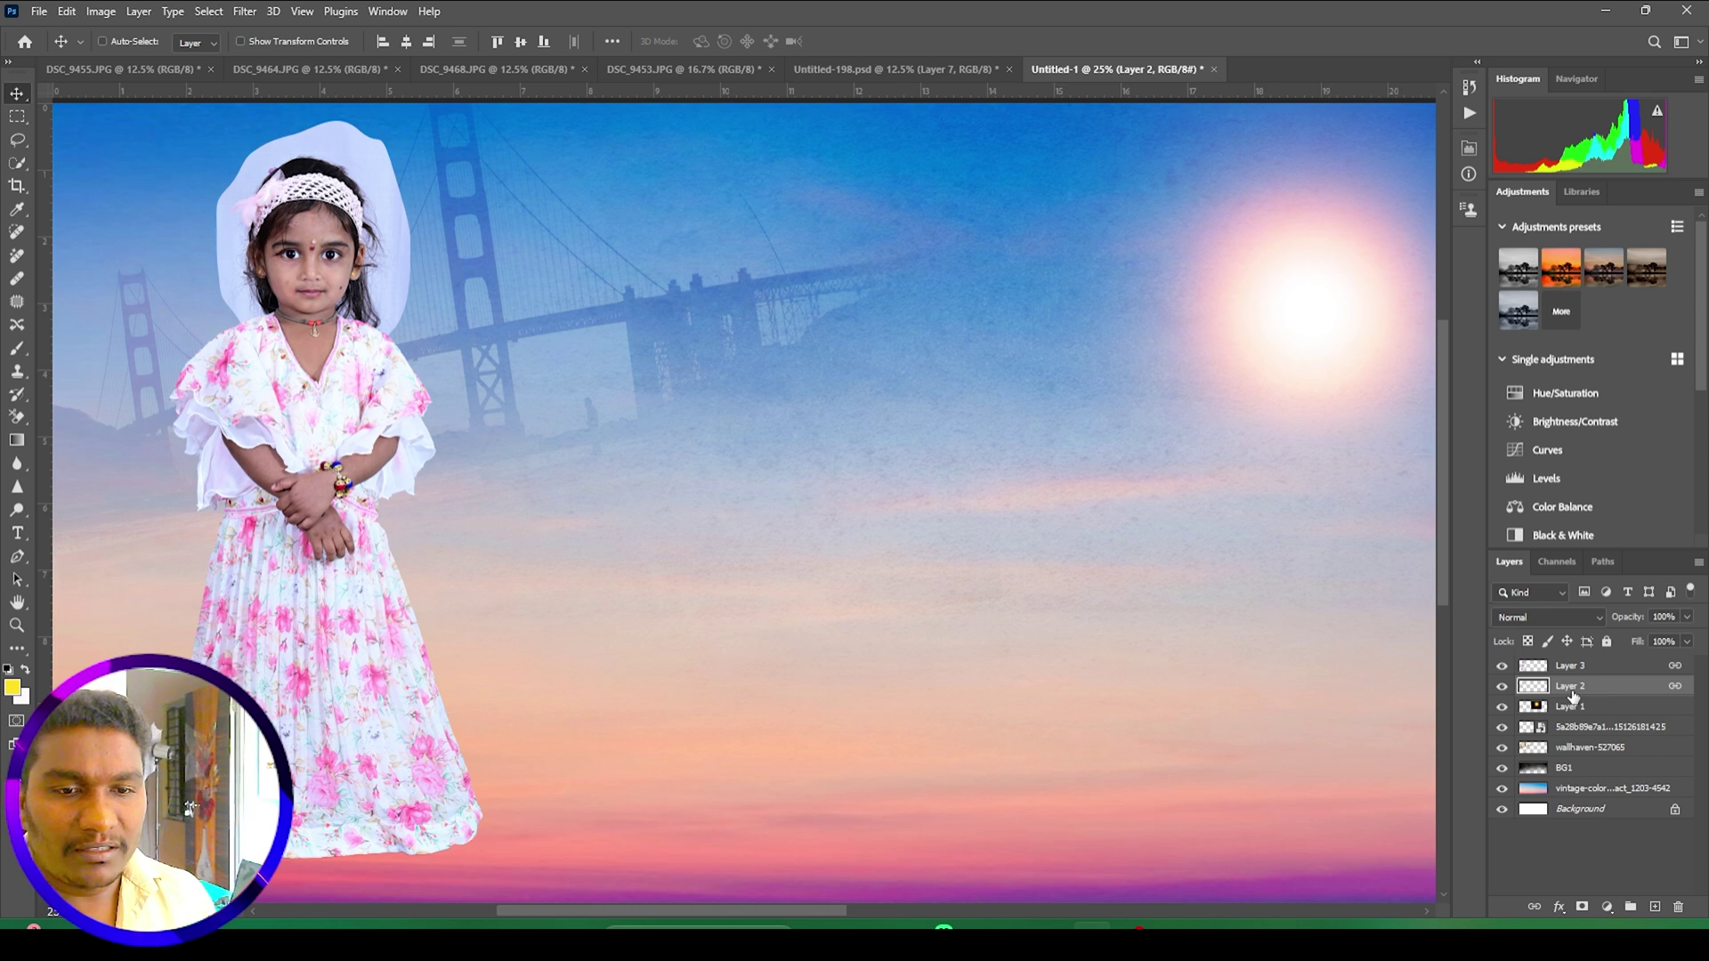
key("ctrl+l")
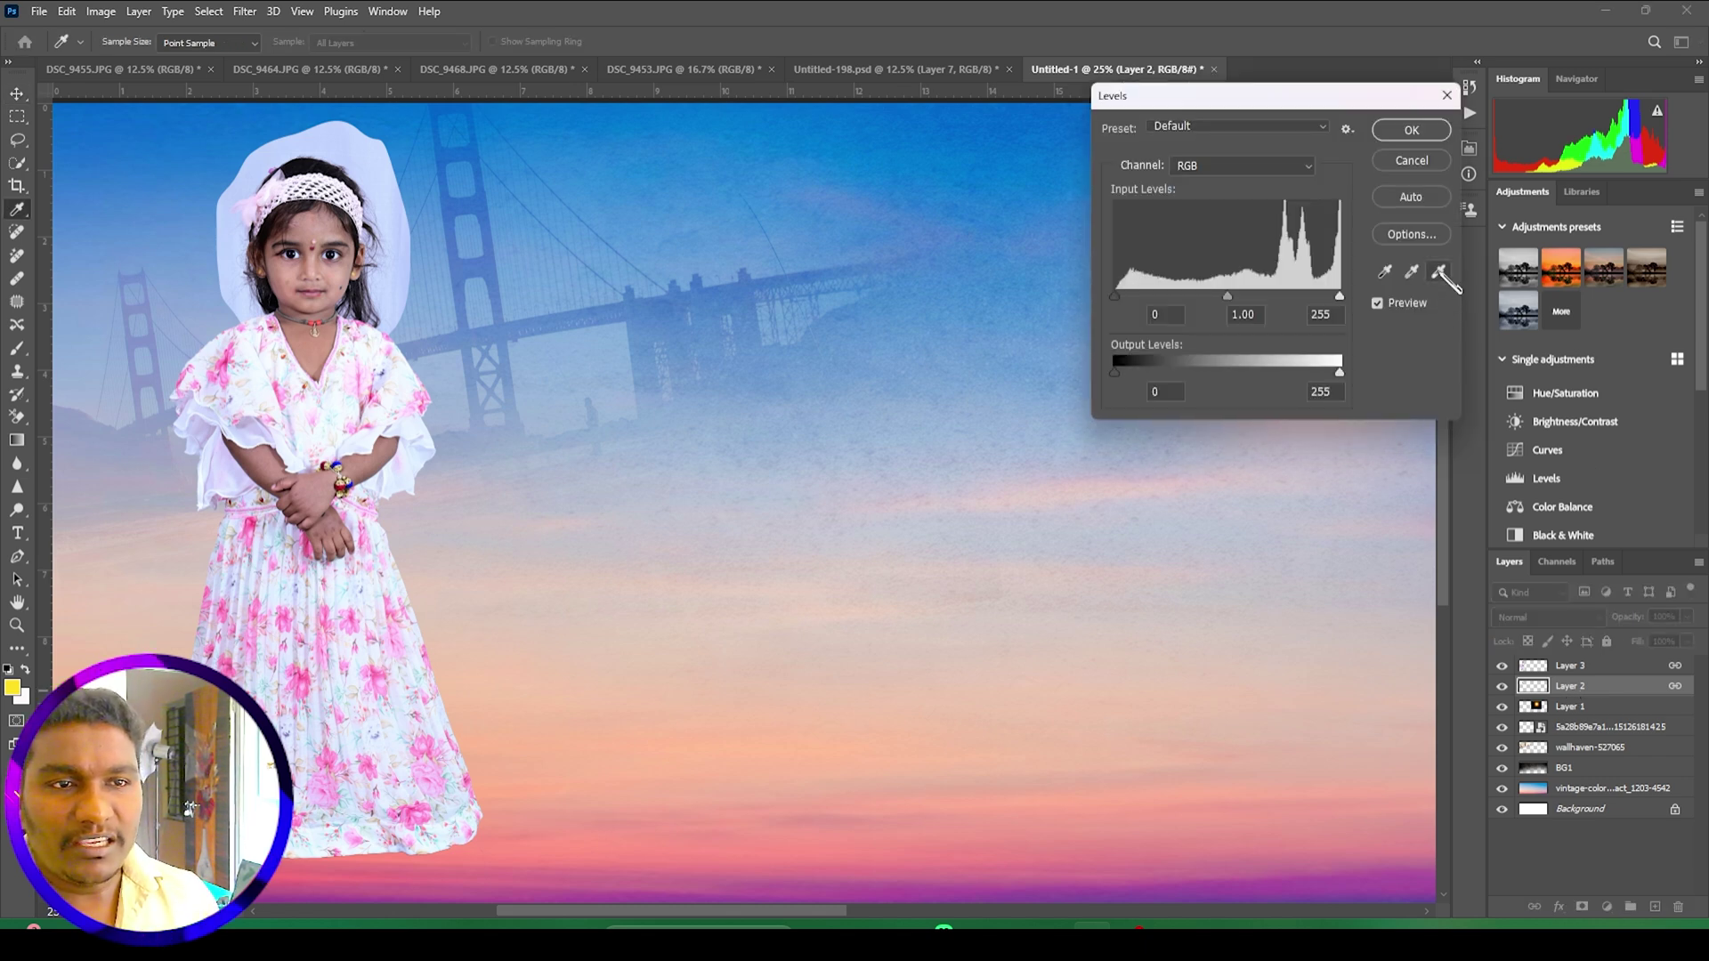
left_click(1440, 272)
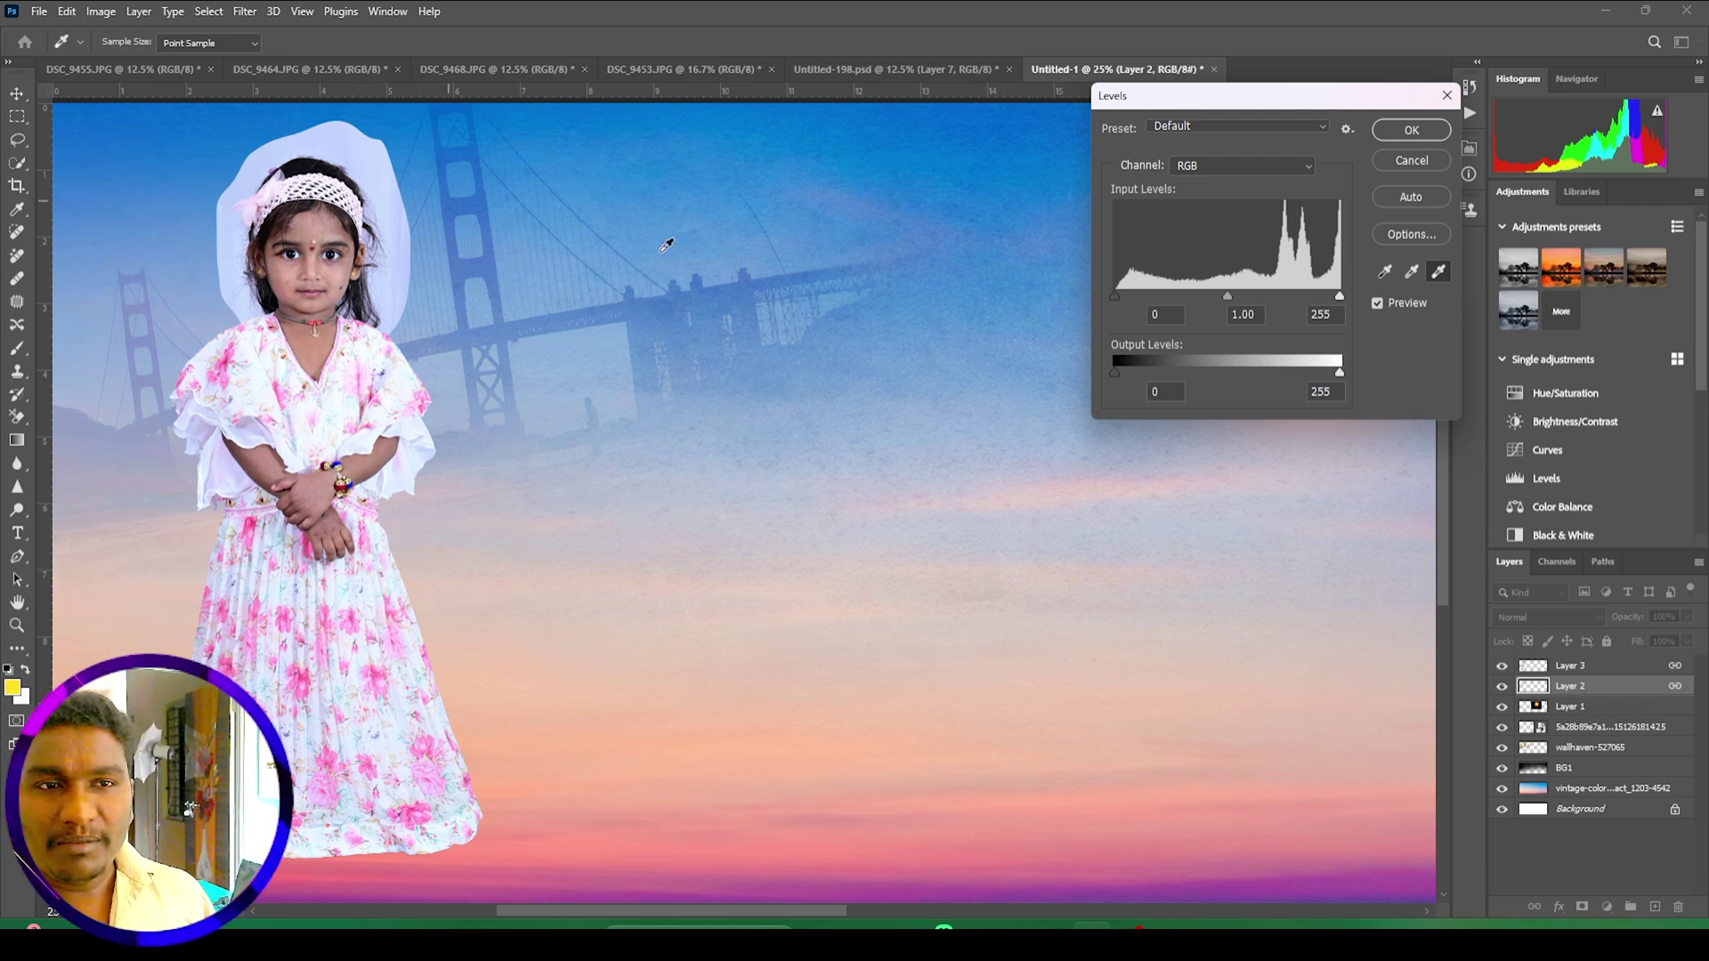
left_click(366, 158)
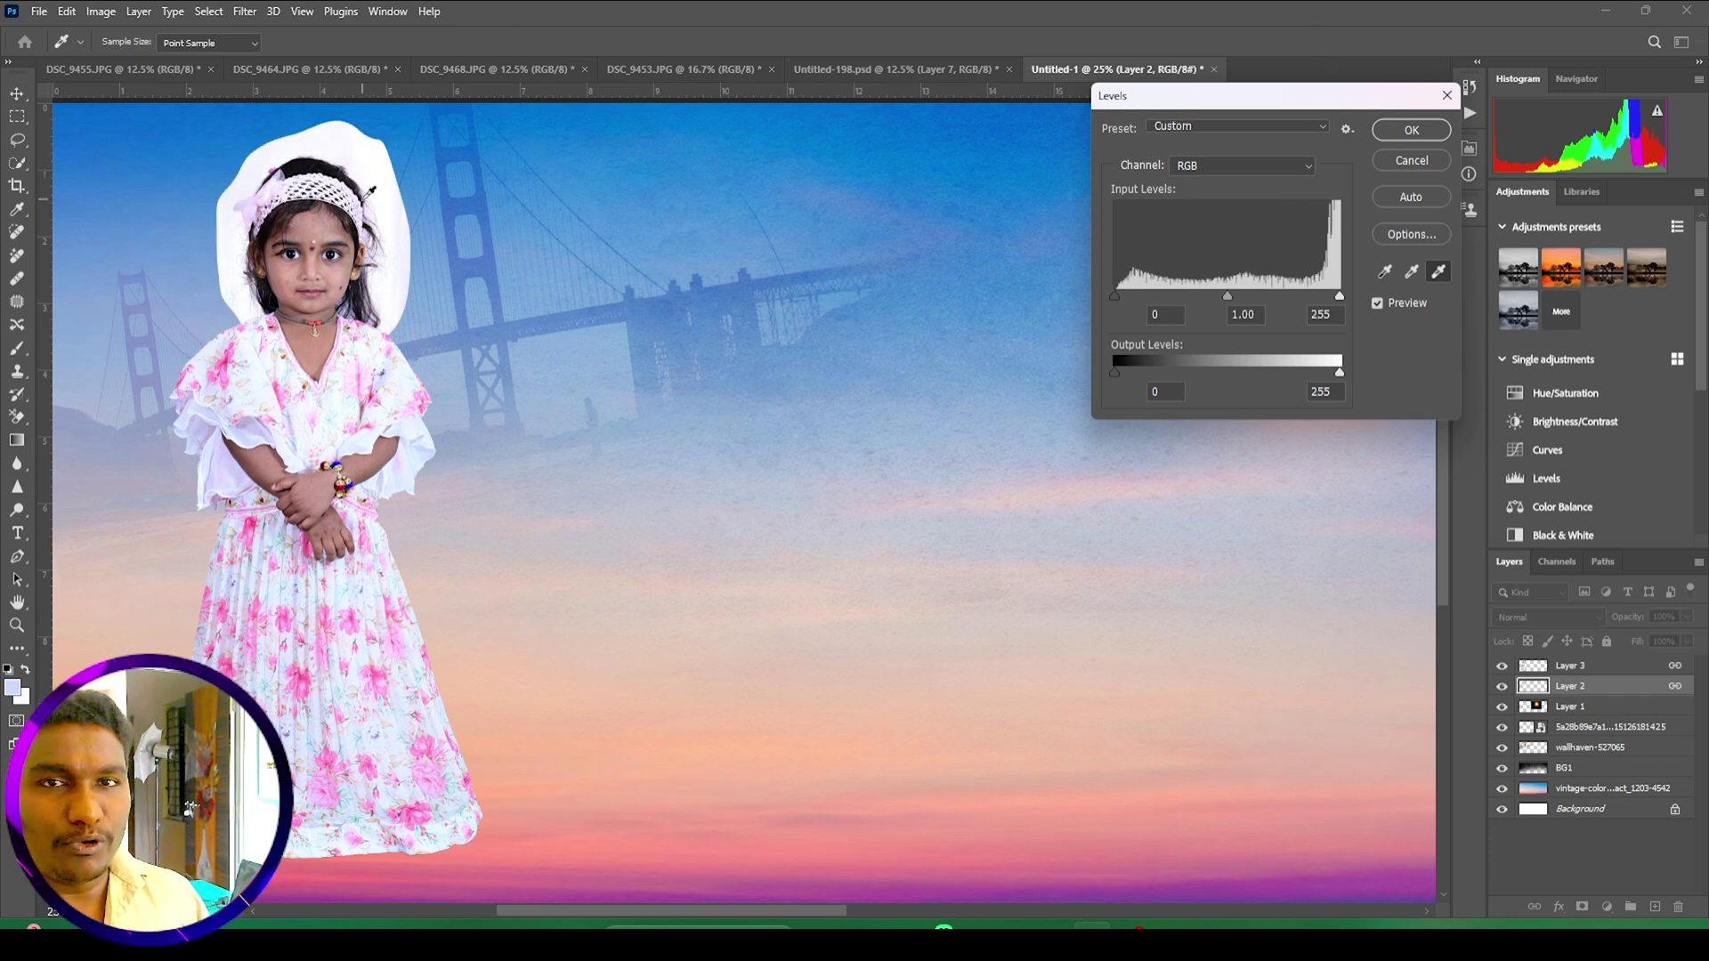
left_click(1411, 130)
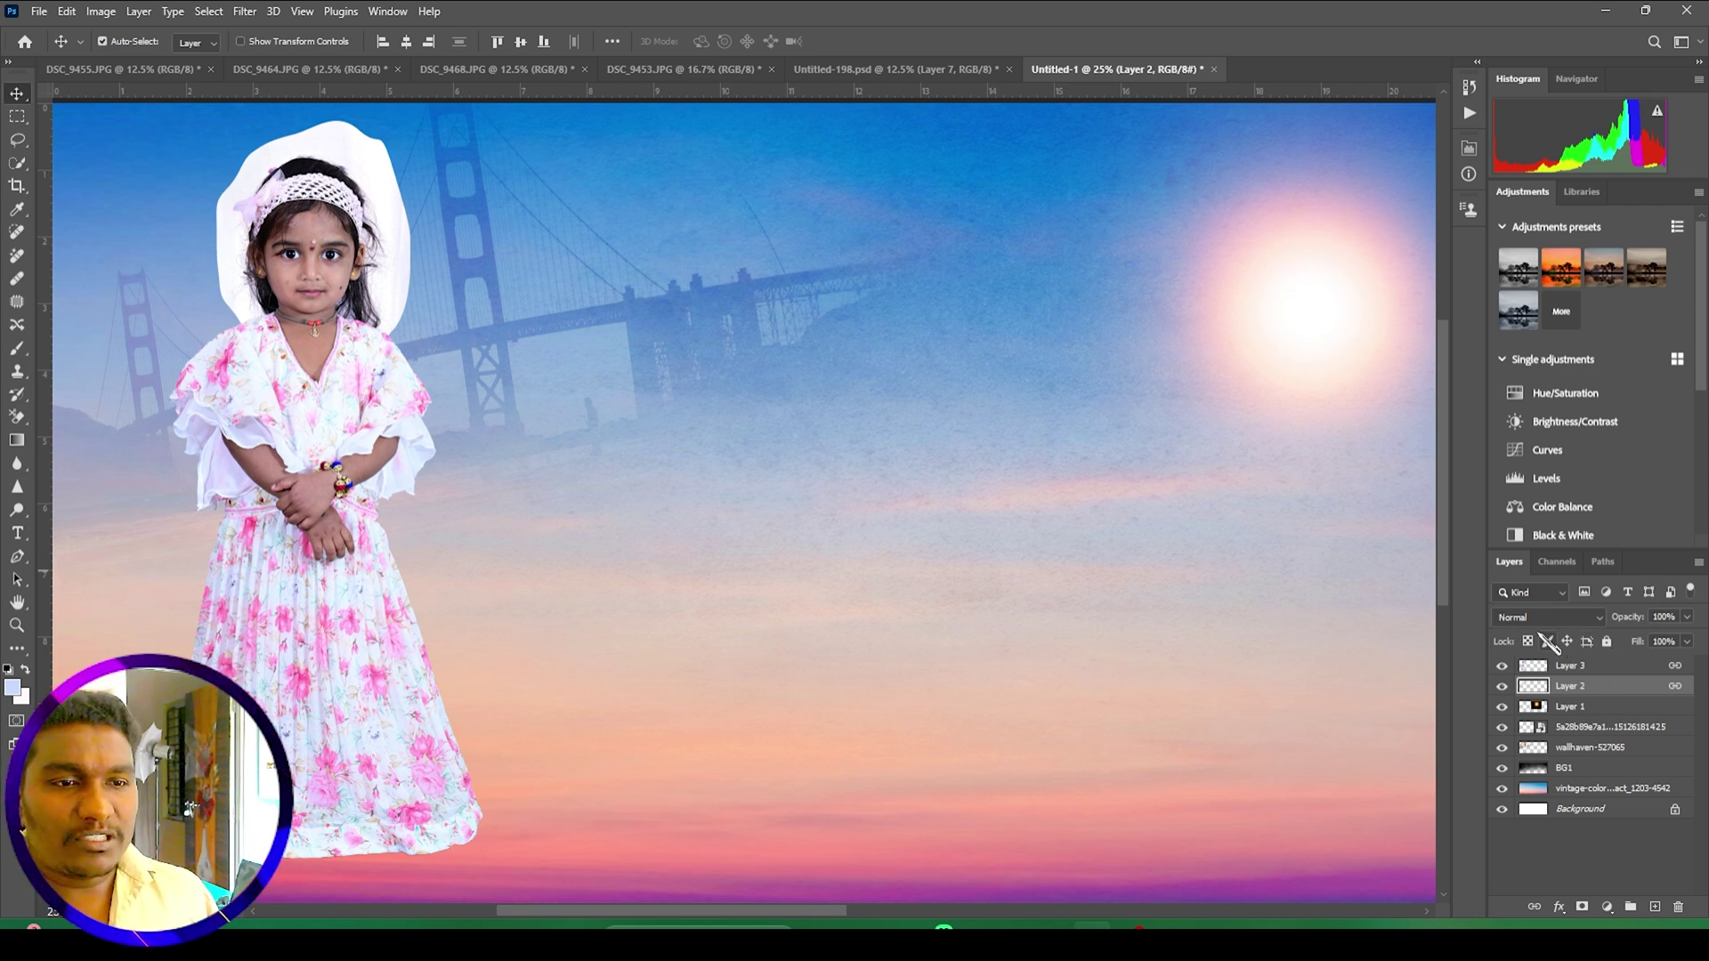
Step: Set Layer 2's blend mode to Multiply and check the blended hair around the girl's head
left_click(1533, 617)
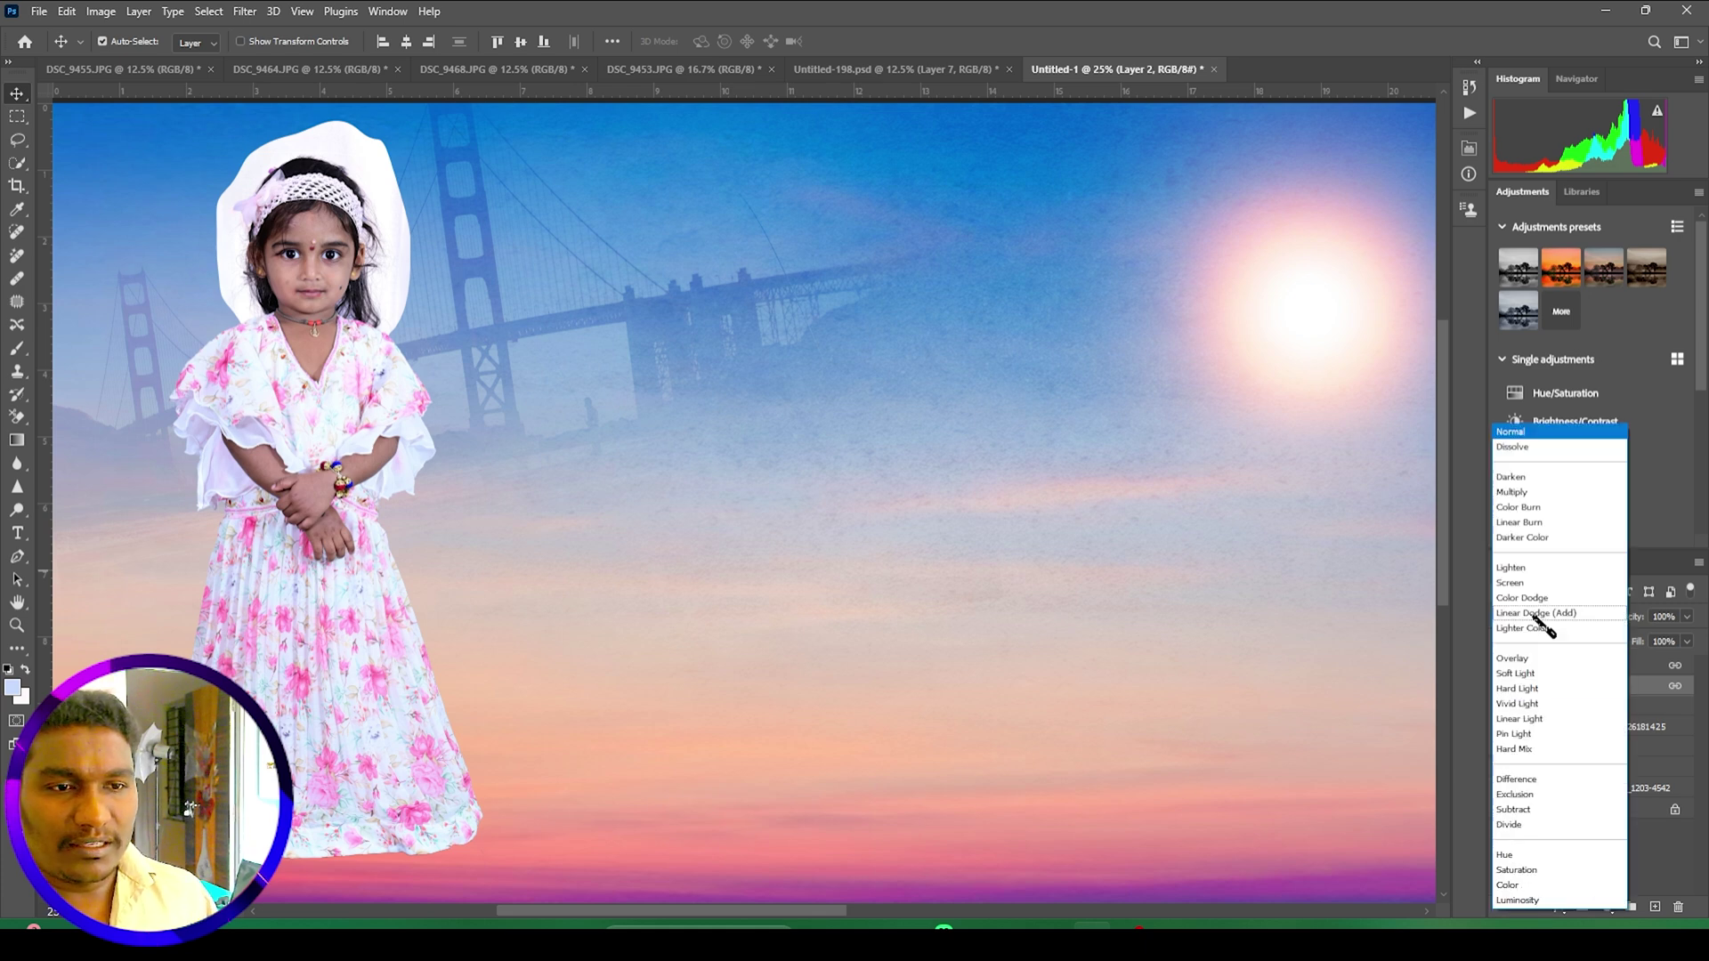
left_click(1518, 494)
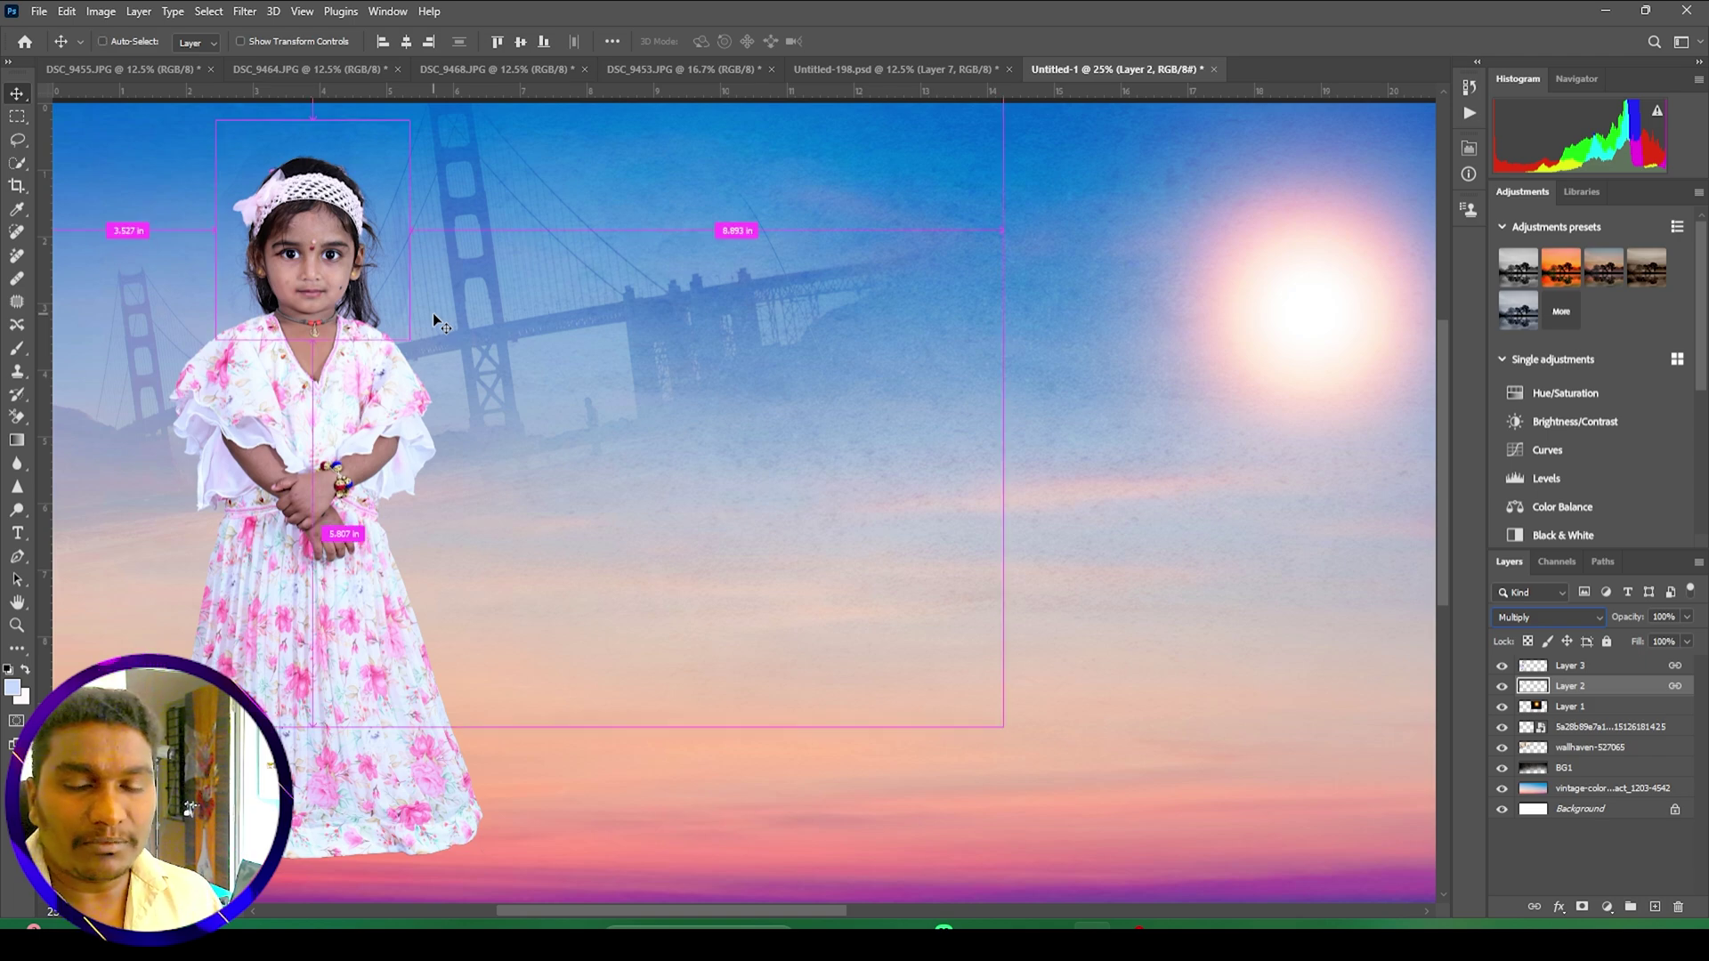
key("ctrl+plus")
key("ctrl+plus")
left_click_drag(433, 313, 1179, 691)
left_click_drag(847, 294, 895, 410)
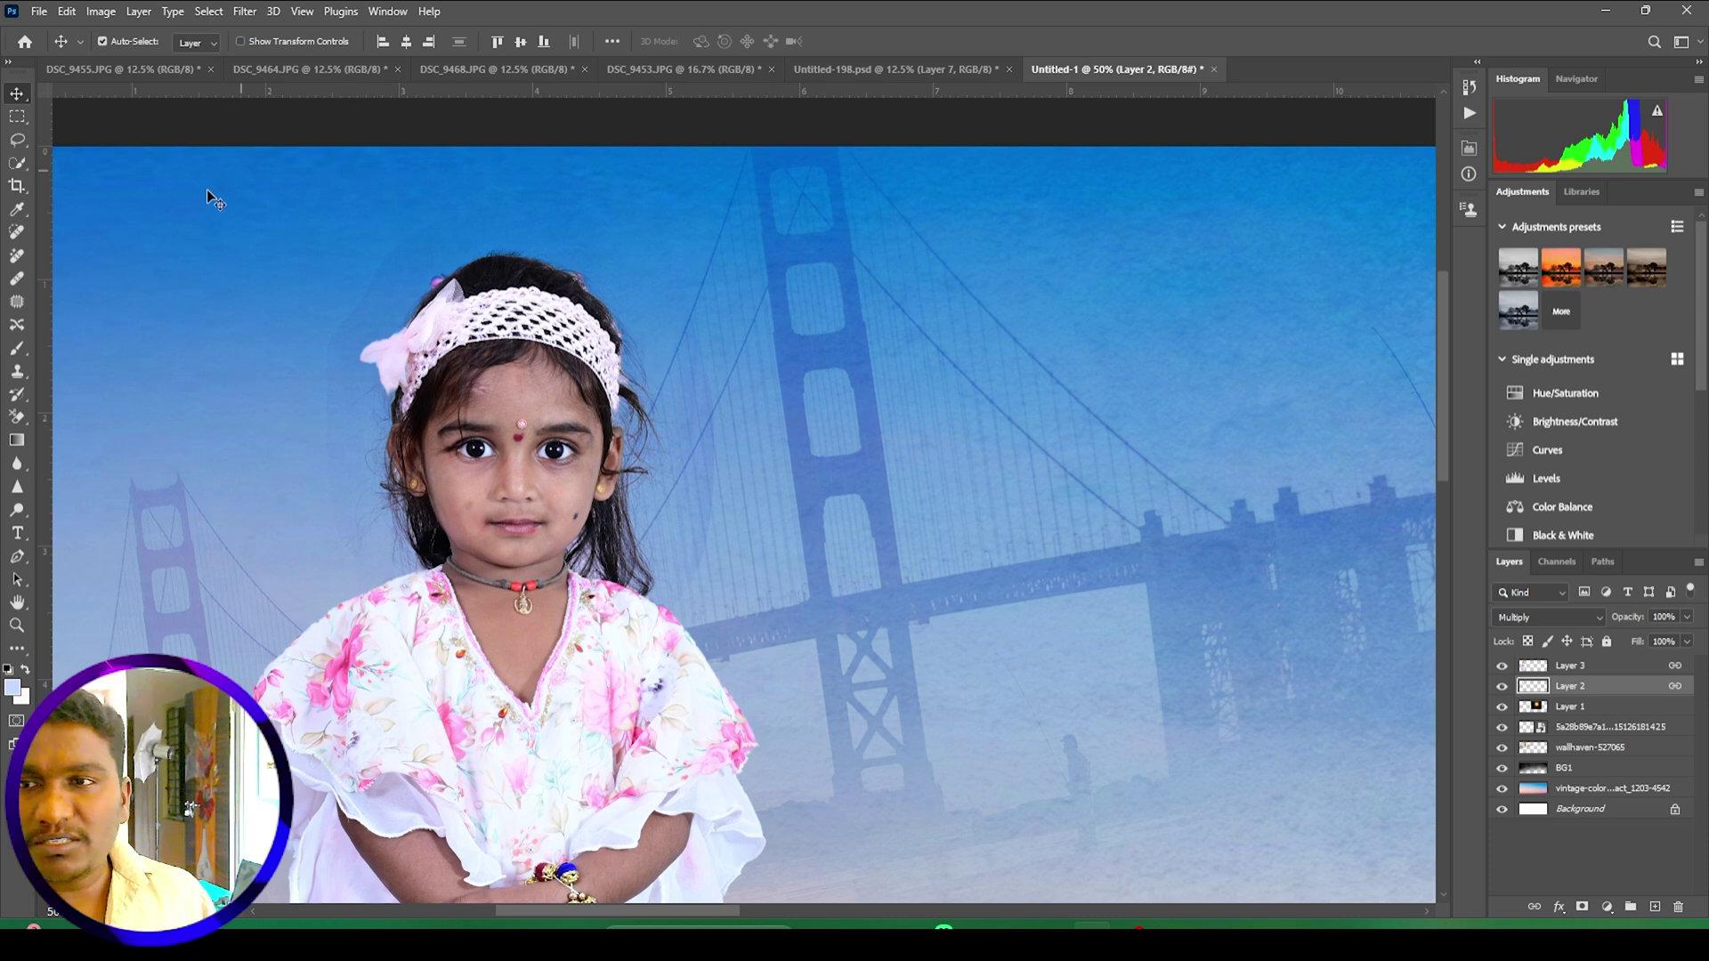
right_click(27, 426)
left_click(72, 415)
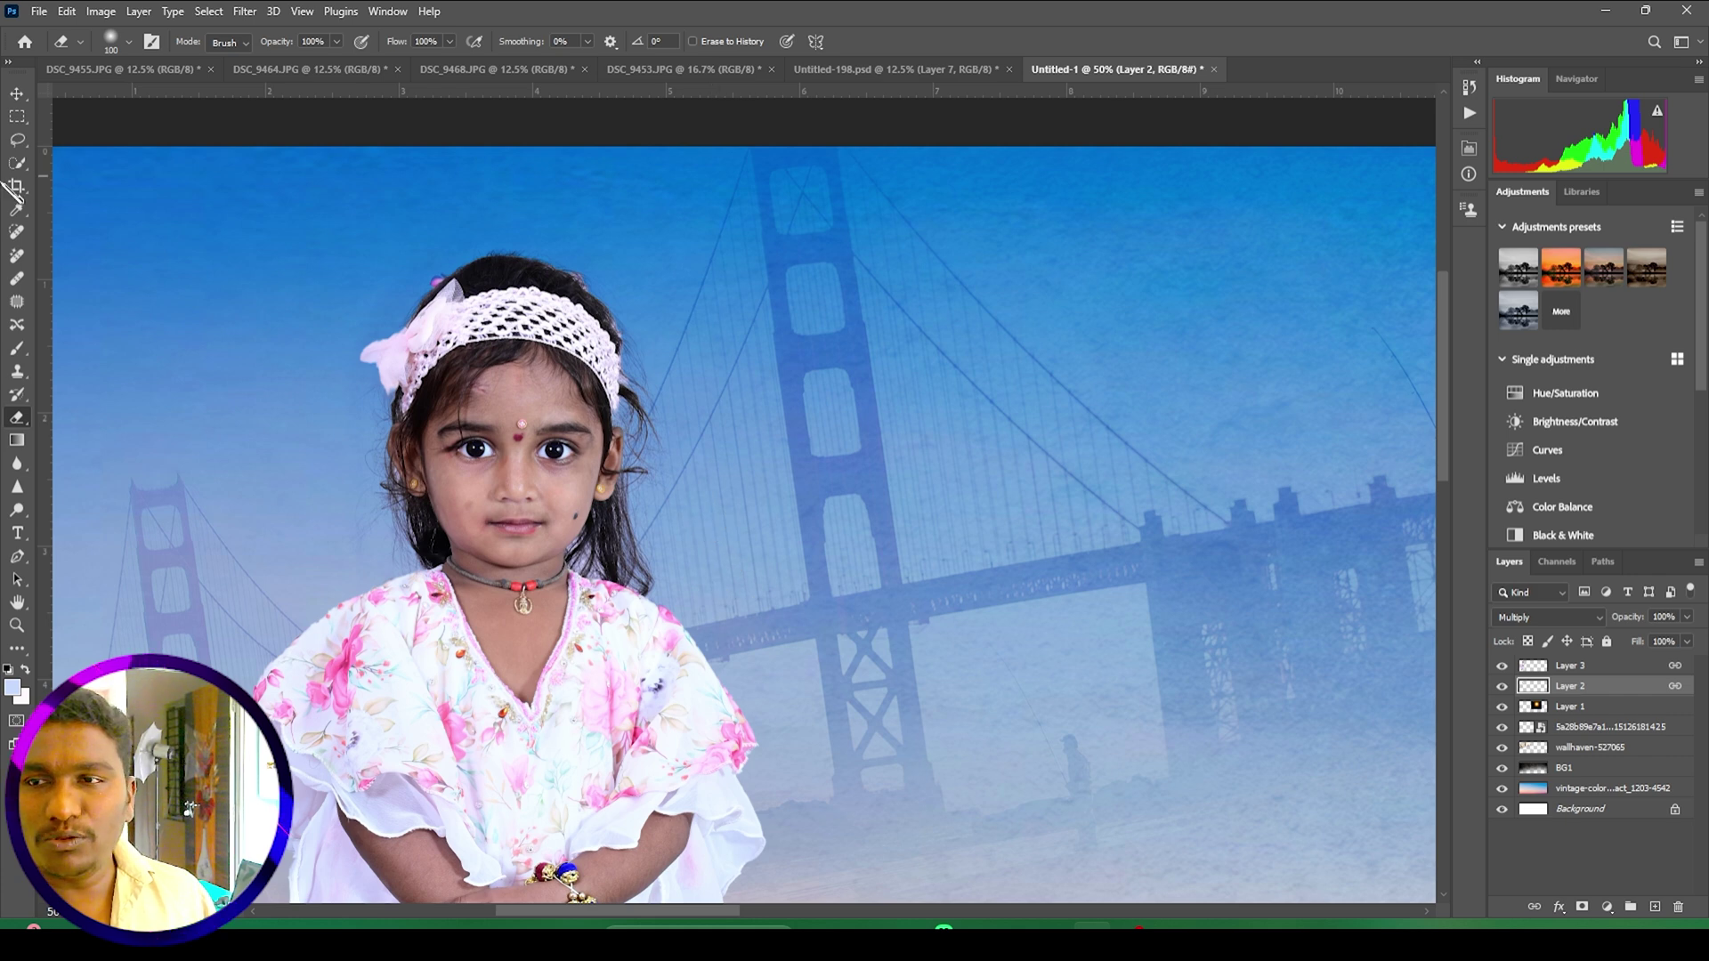
left_click(18, 93)
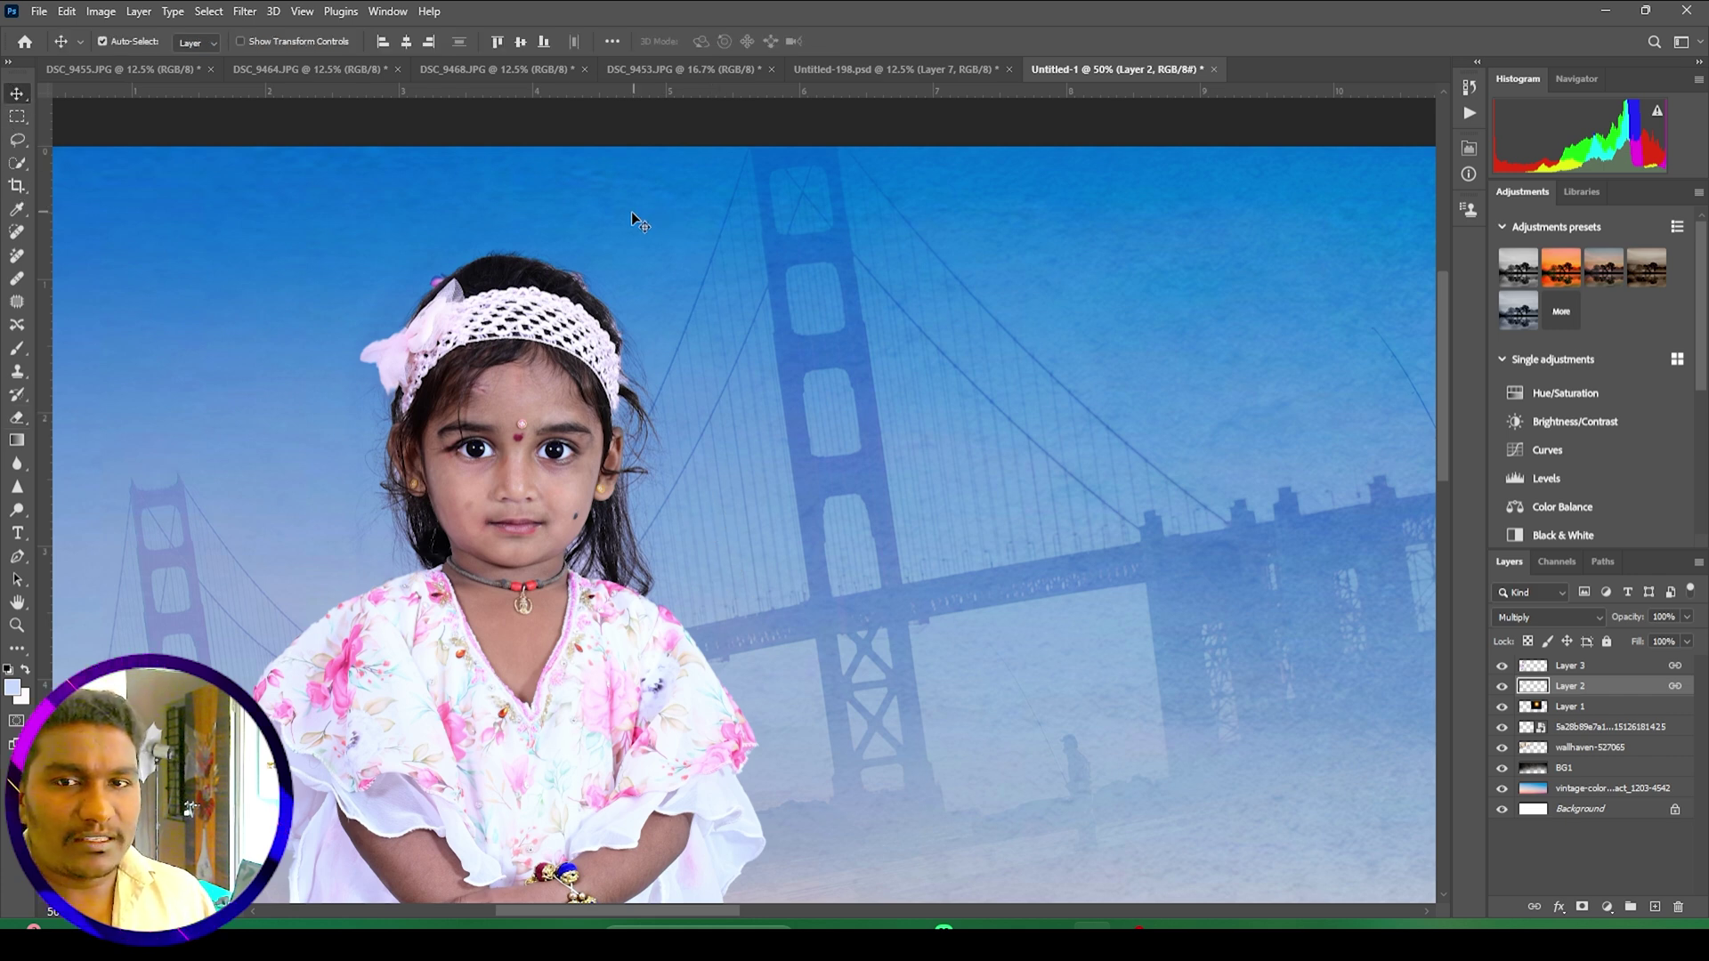
Step: Select Layer 3 and examine the hair strands between the girl's neck and shoulder up close
left_click(1575, 666)
key("ctrl+plus")
key("ctrl+plus")
key("ctrl+plus")
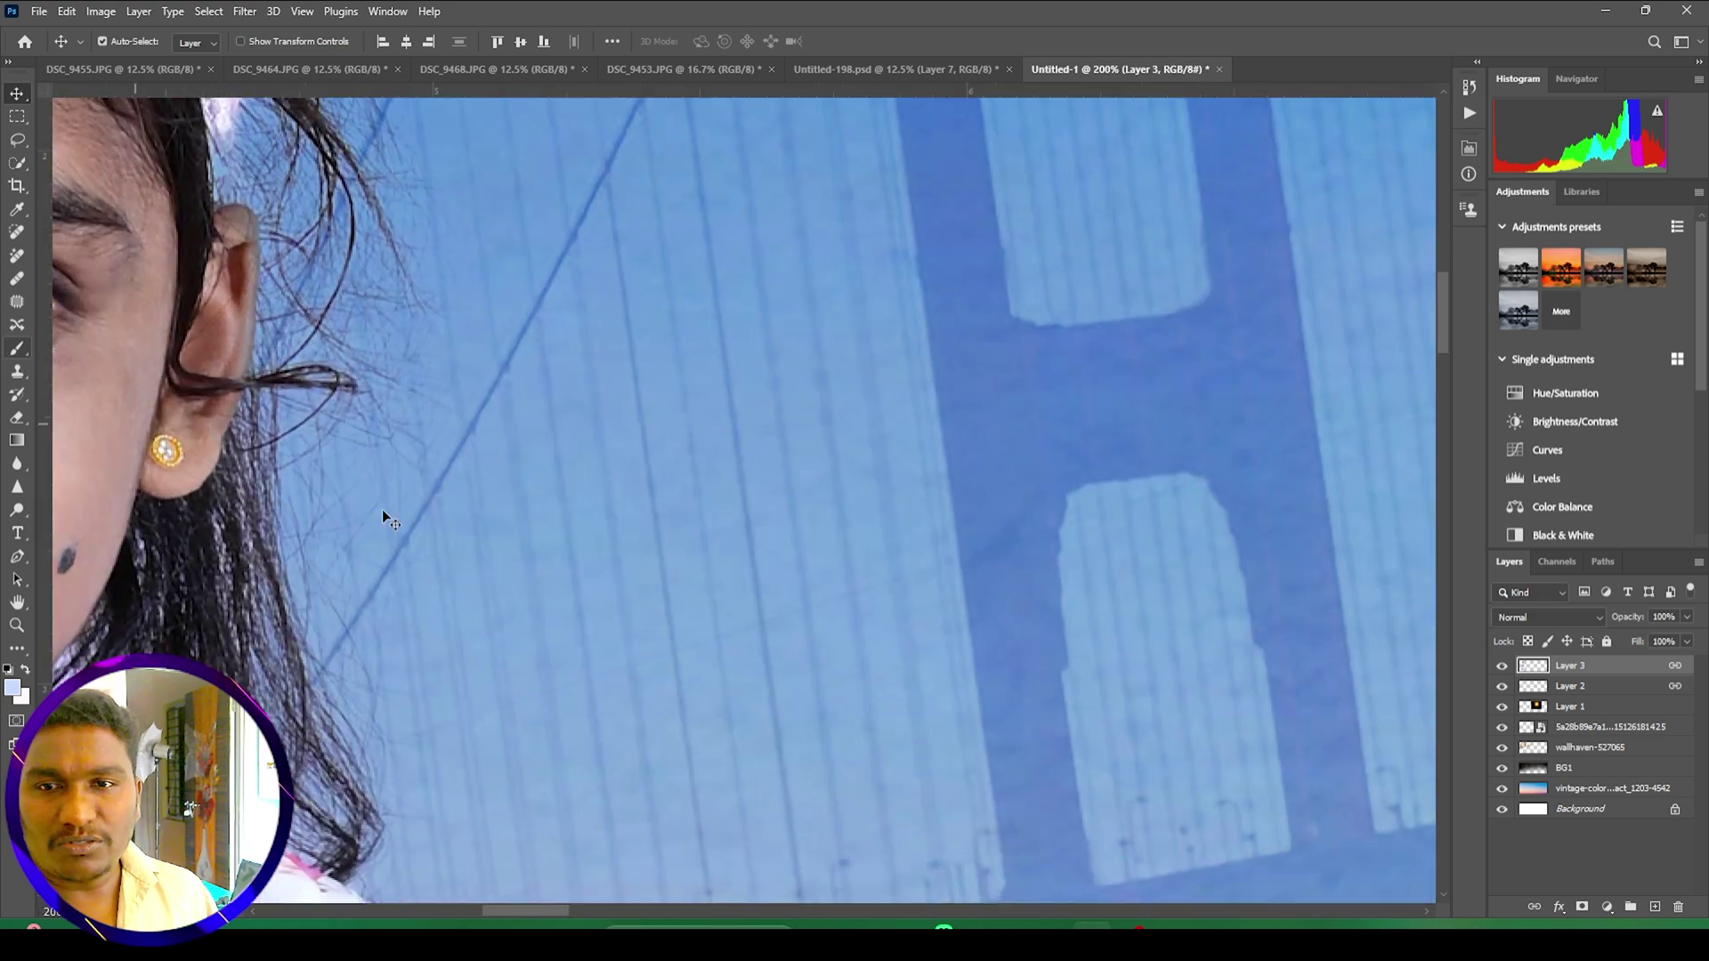
left_click_drag(821, 356, 1245, 122)
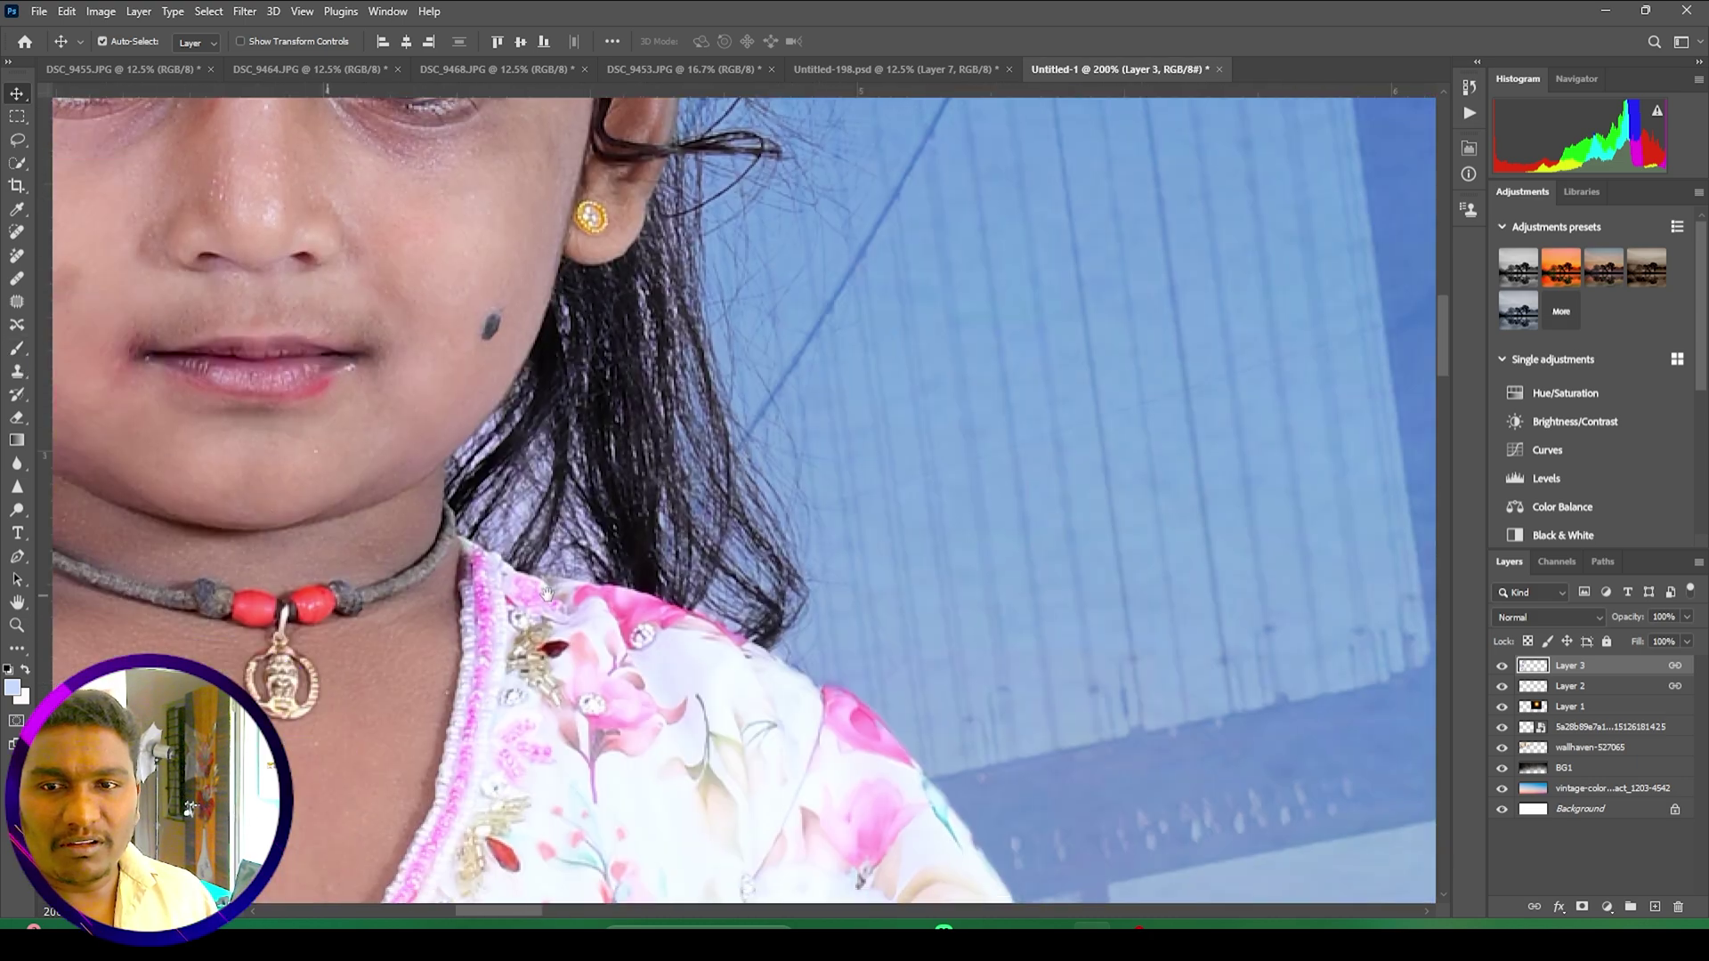
left_click_drag(665, 484, 791, 504)
key("ctrl+plus")
key("ctrl+plus")
key("ctrl+plus")
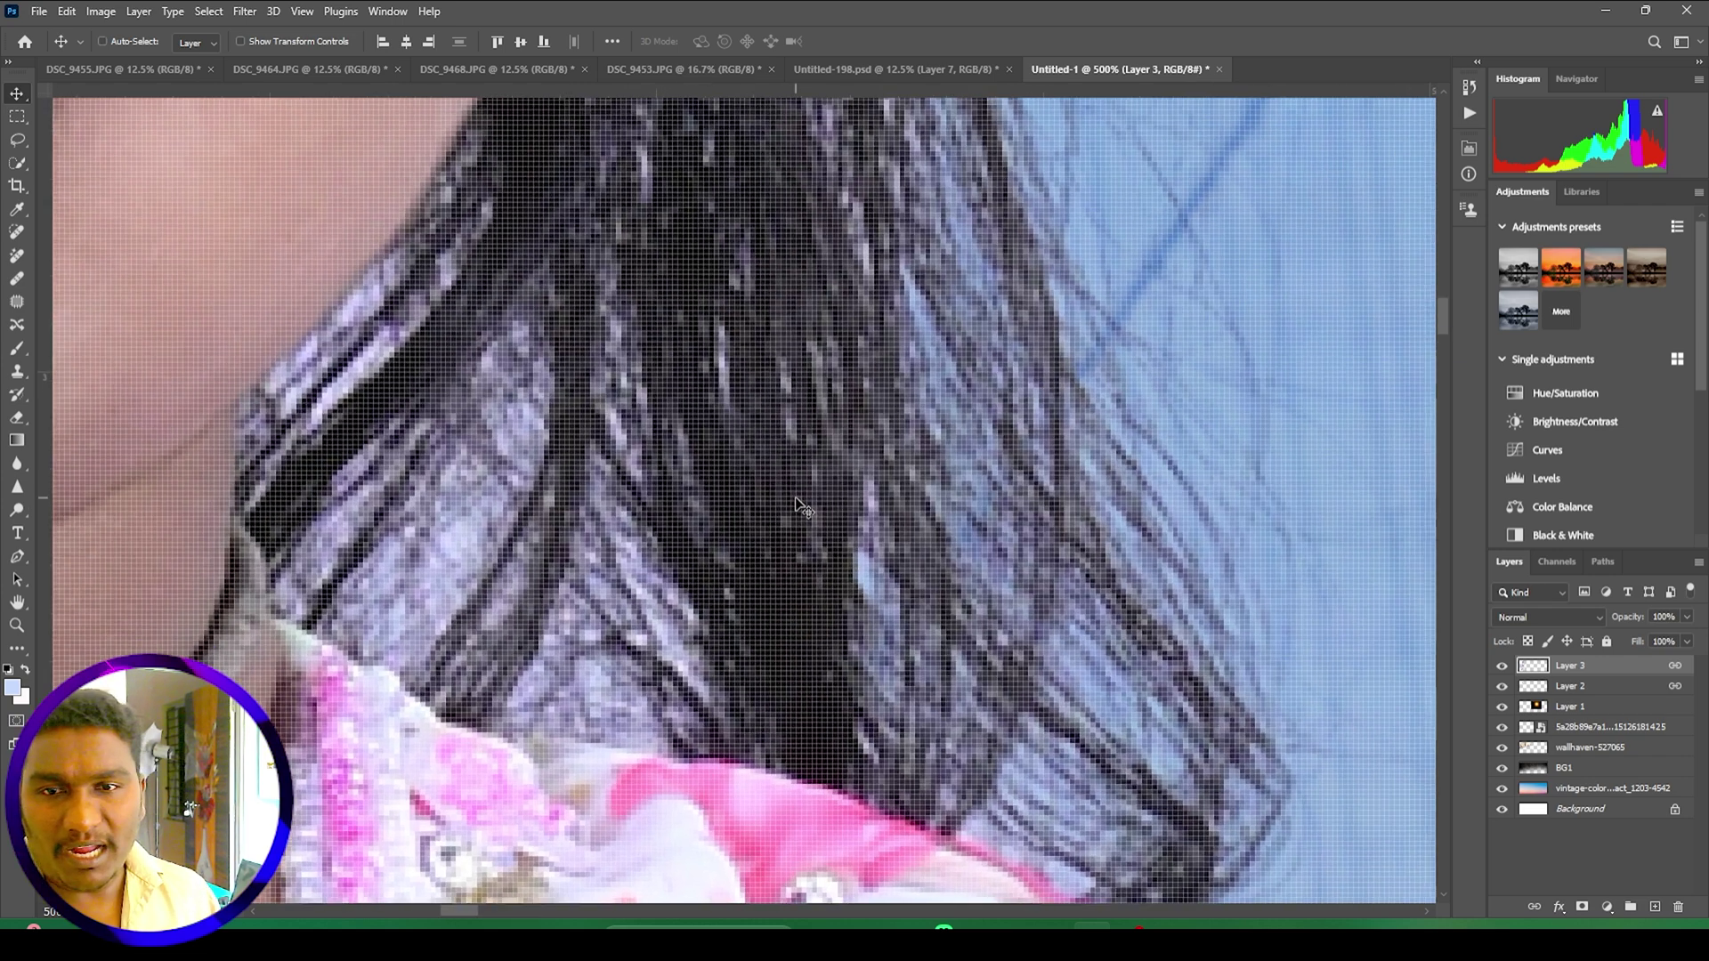
key("ctrl+plus")
key("ctrl+plus")
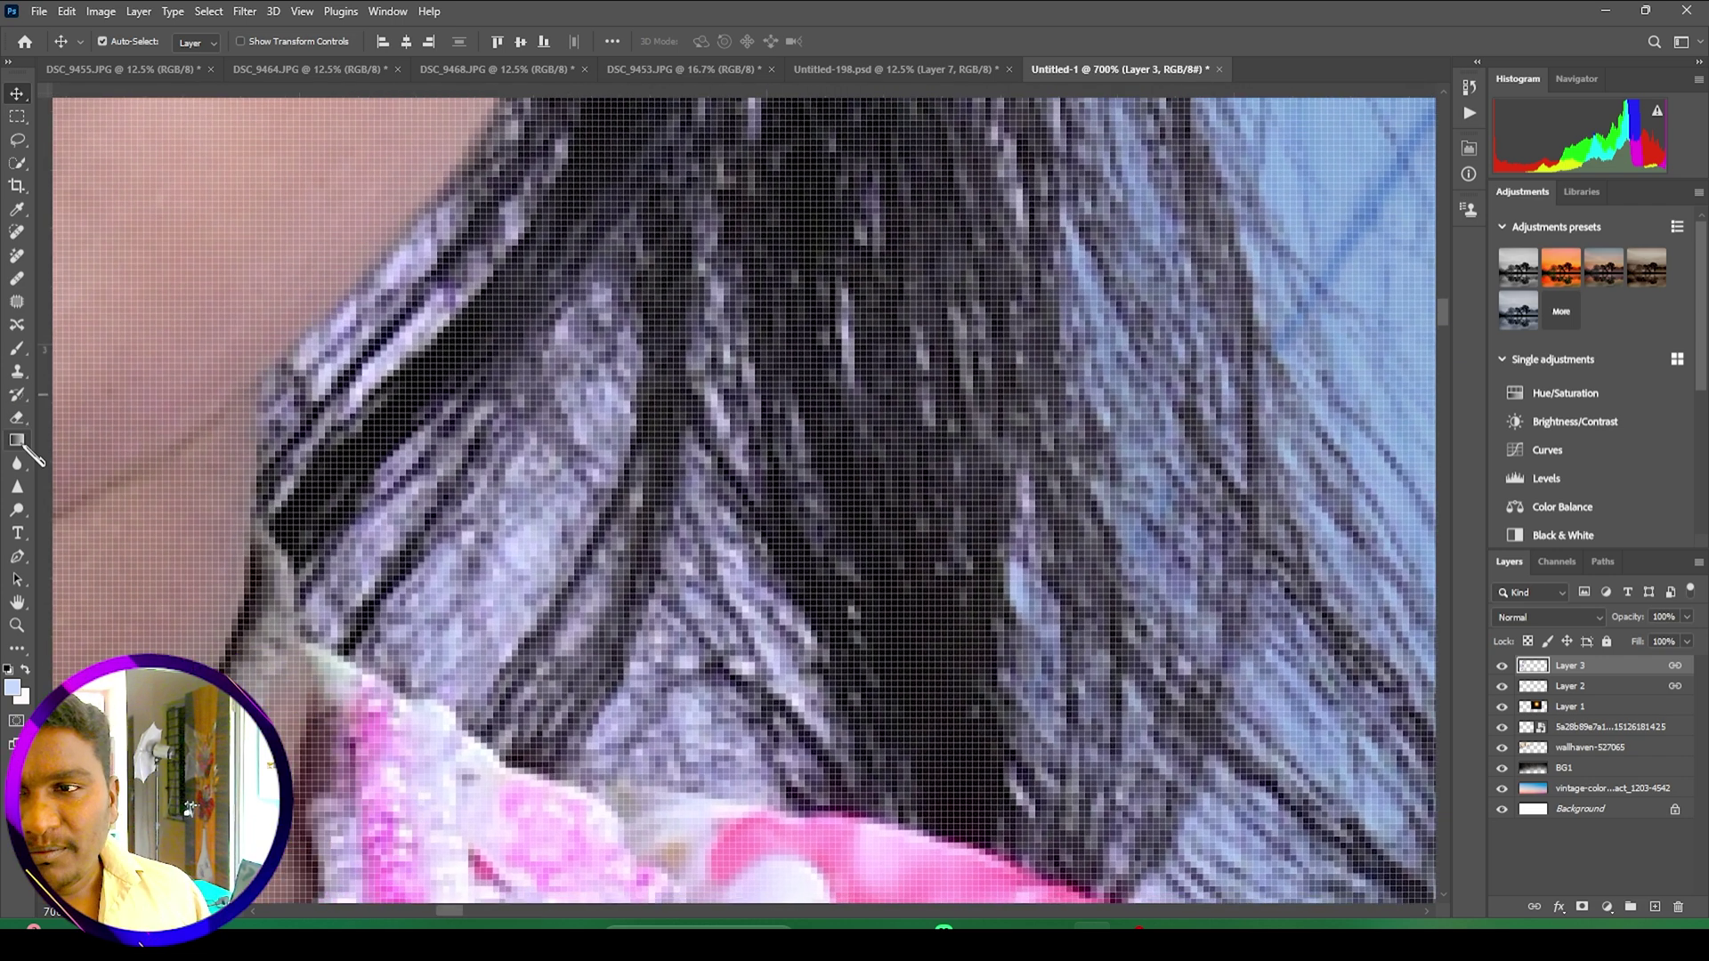
Step: Erase the leftover backdrop between Layer 3's hair strands beside the neck with the Background Eraser at size 60
left_click(17, 416)
left_click(138, 438)
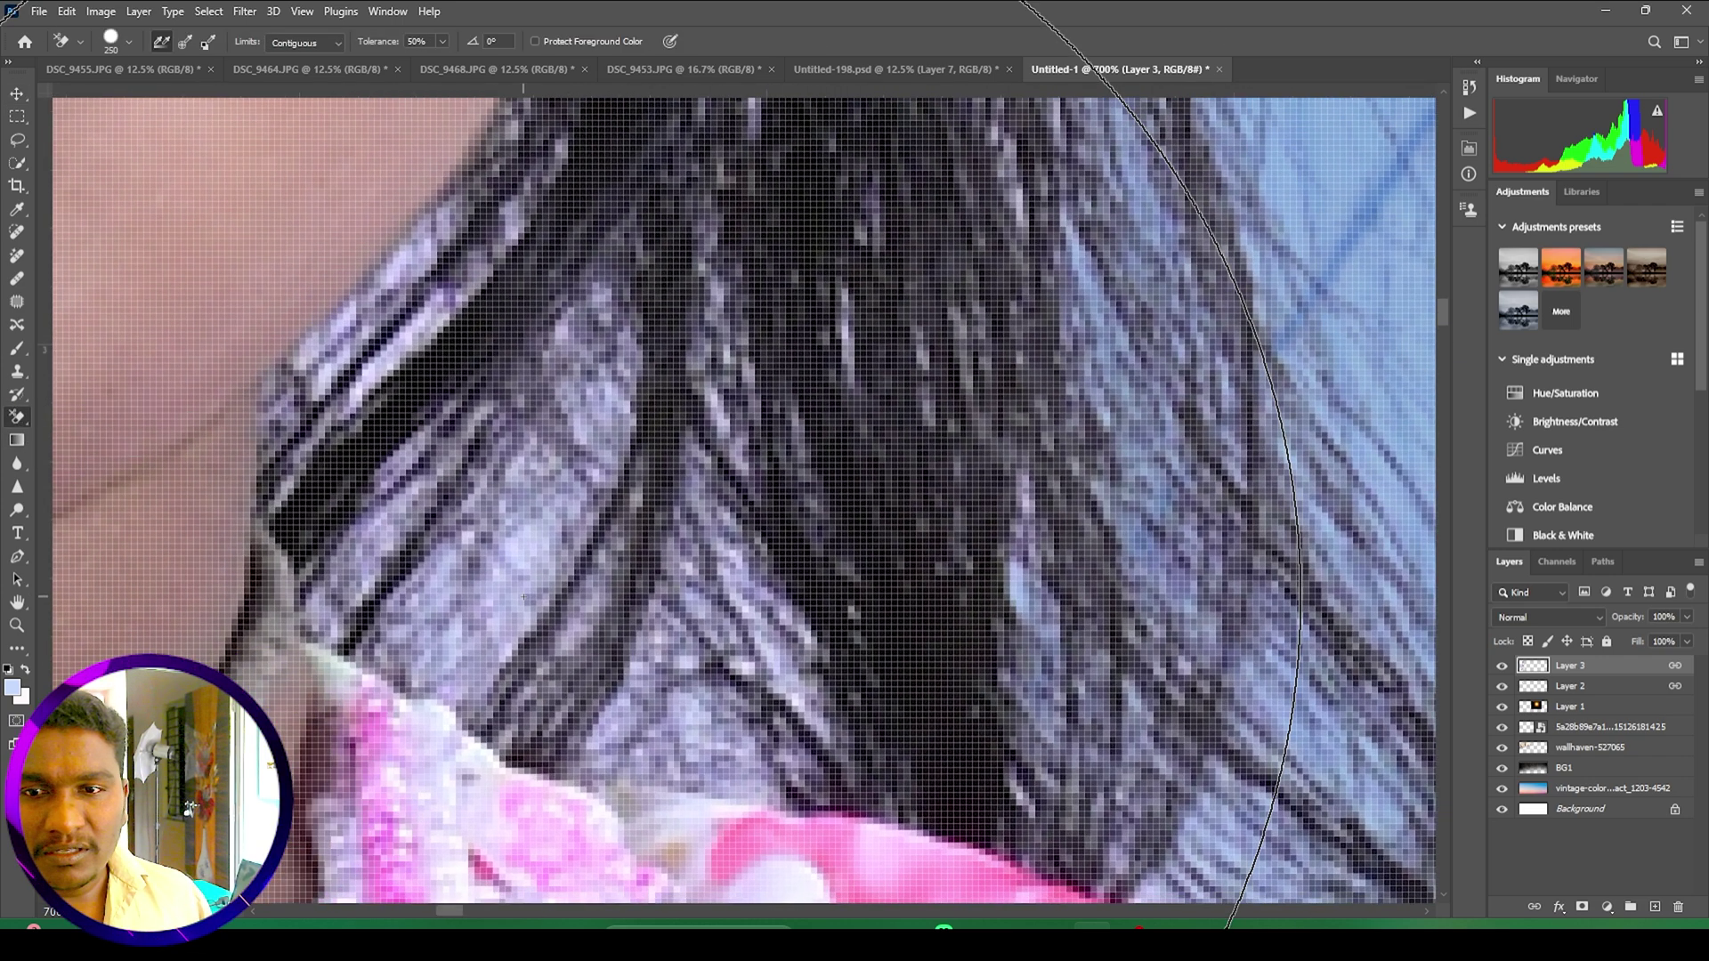
key("bracketleft")
key("bracketleft")
key("bracketleft")
key("bracketleft")
key("bracketleft")
key("bracketleft")
key("bracketleft")
key("bracketleft")
key("bracketleft")
key("bracketleft")
key("bracketleft")
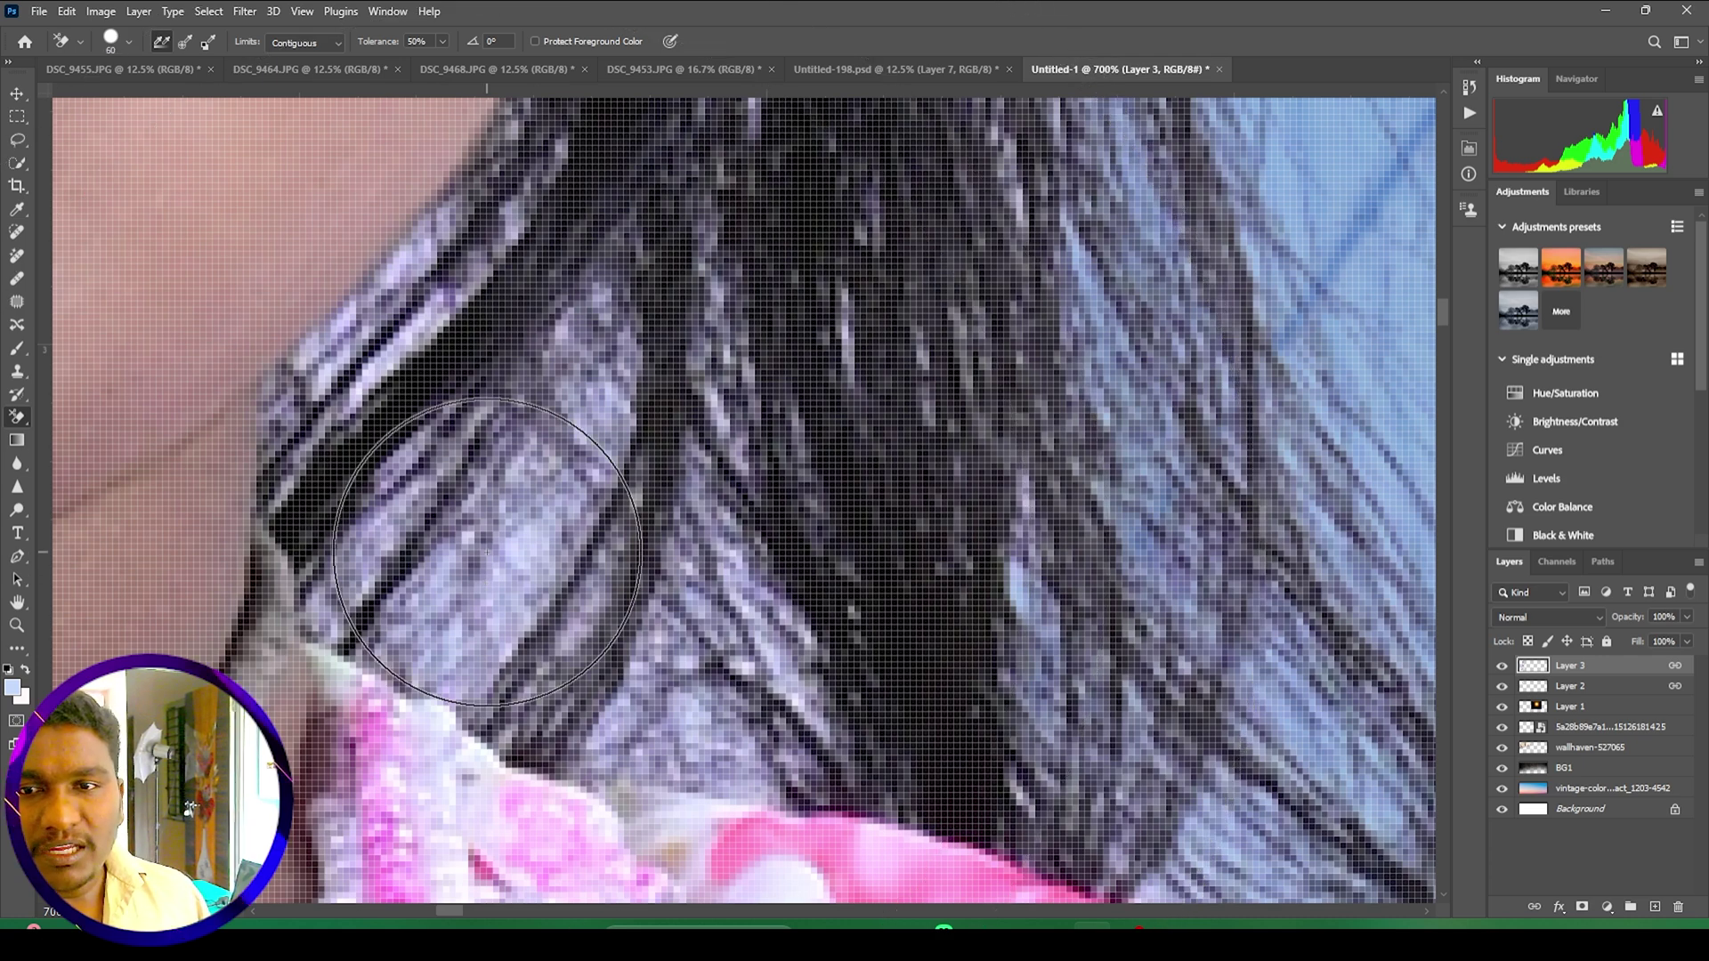
left_click(471, 613)
mouse_move(537, 515)
left_mouse_down()
mouse_move(591, 362)
mouse_move(572, 333)
mouse_move(452, 433)
mouse_move(418, 498)
mouse_move(400, 472)
mouse_move(416, 338)
mouse_move(445, 302)
mouse_move(360, 378)
mouse_move(385, 367)
mouse_move(368, 341)
mouse_move(405, 300)
left_mouse_up()
Step: Clean the backdrop from the fine hair gaps along the neck and above the shoulder with a much smaller eraser
key("bracketleft")
key("bracketleft")
key("bracketleft")
key("bracketleft")
key("bracketleft")
key("bracketleft")
key("bracketleft")
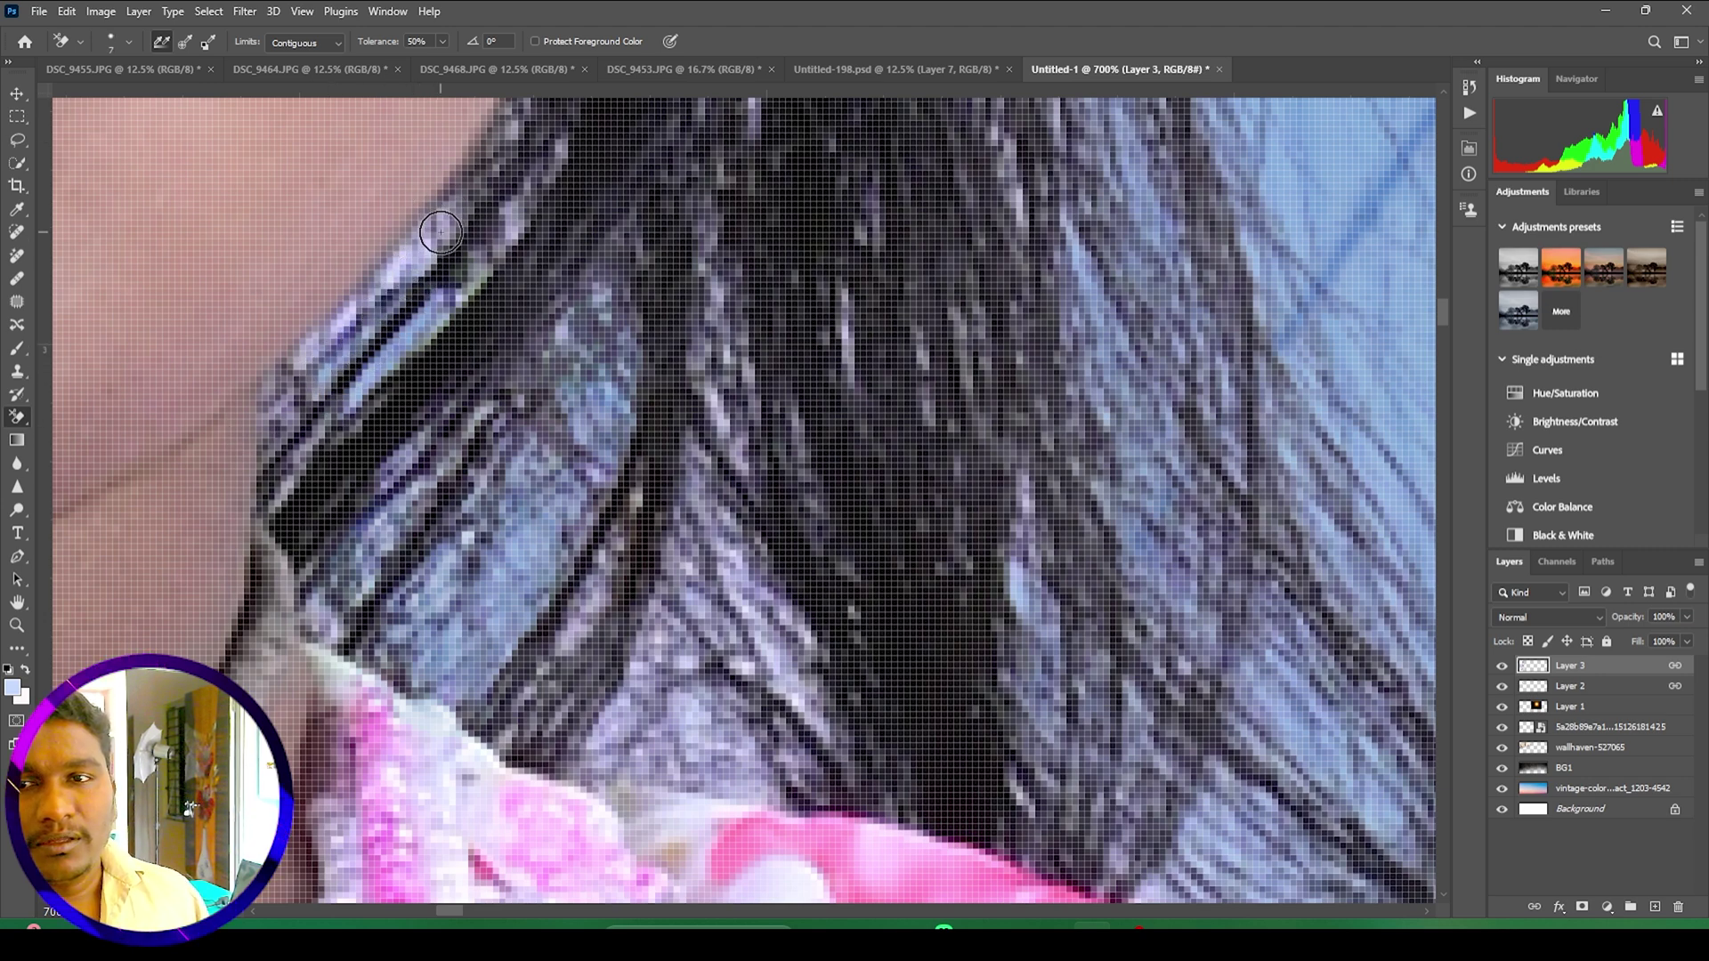
left_click_drag(440, 232, 302, 385)
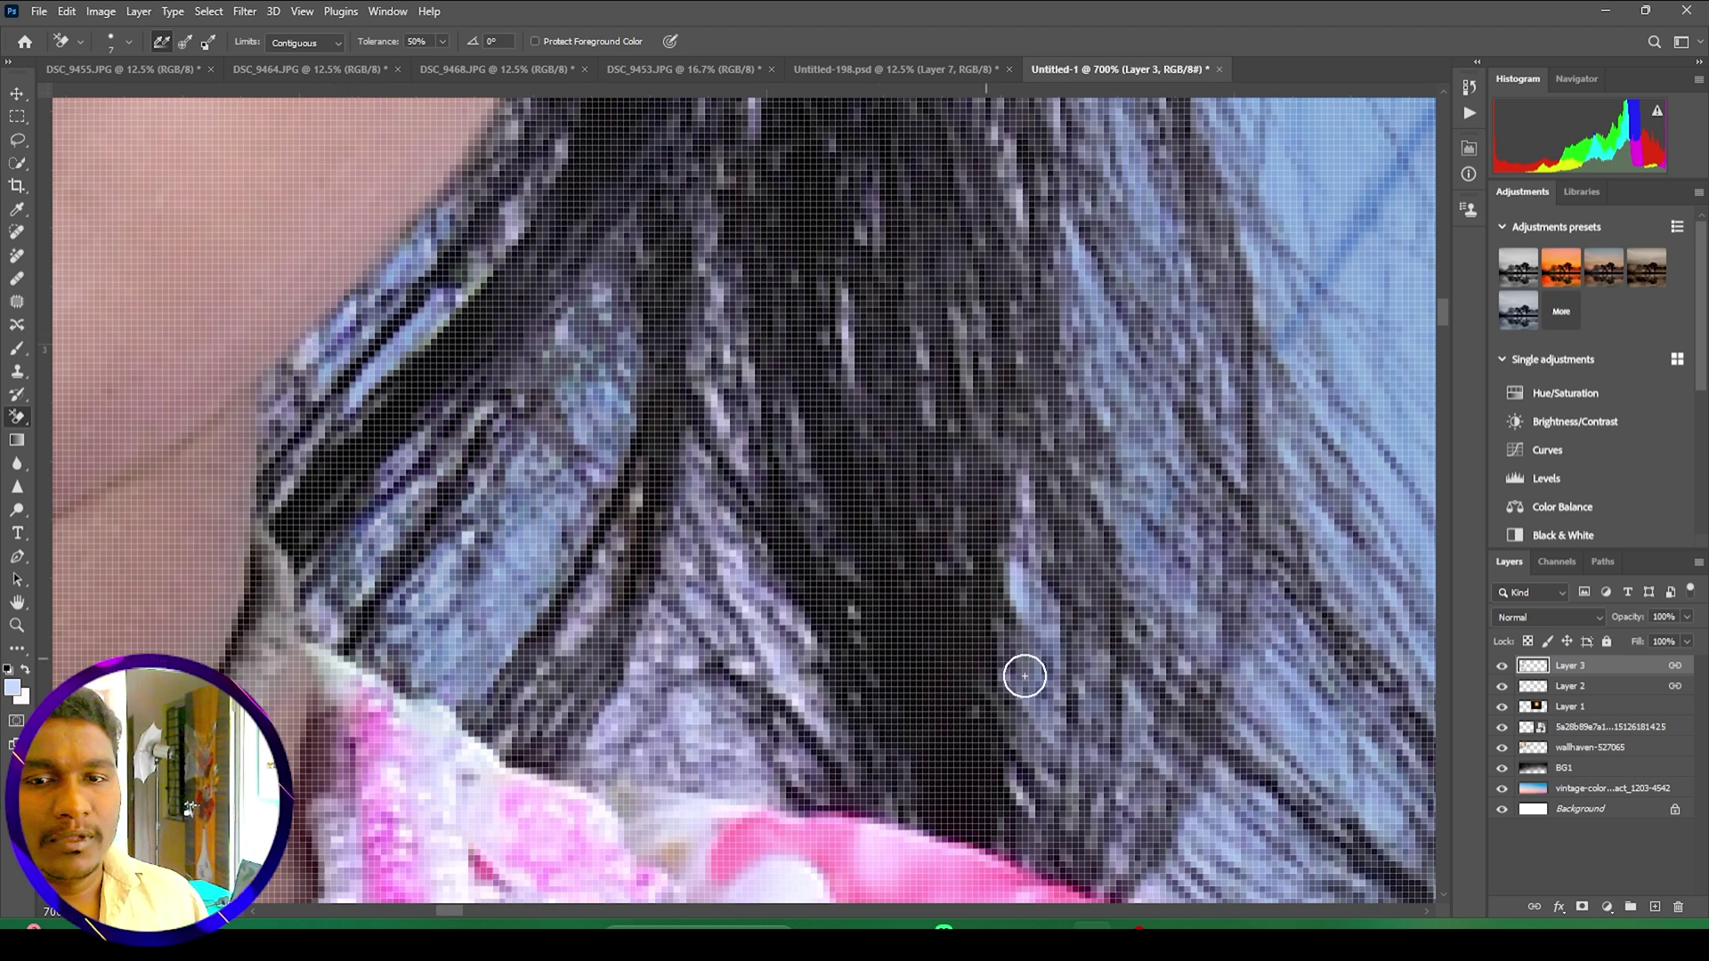
mouse_move(747, 739)
left_mouse_down()
mouse_move(752, 792)
mouse_move(818, 751)
mouse_move(818, 712)
mouse_move(716, 545)
left_mouse_up()
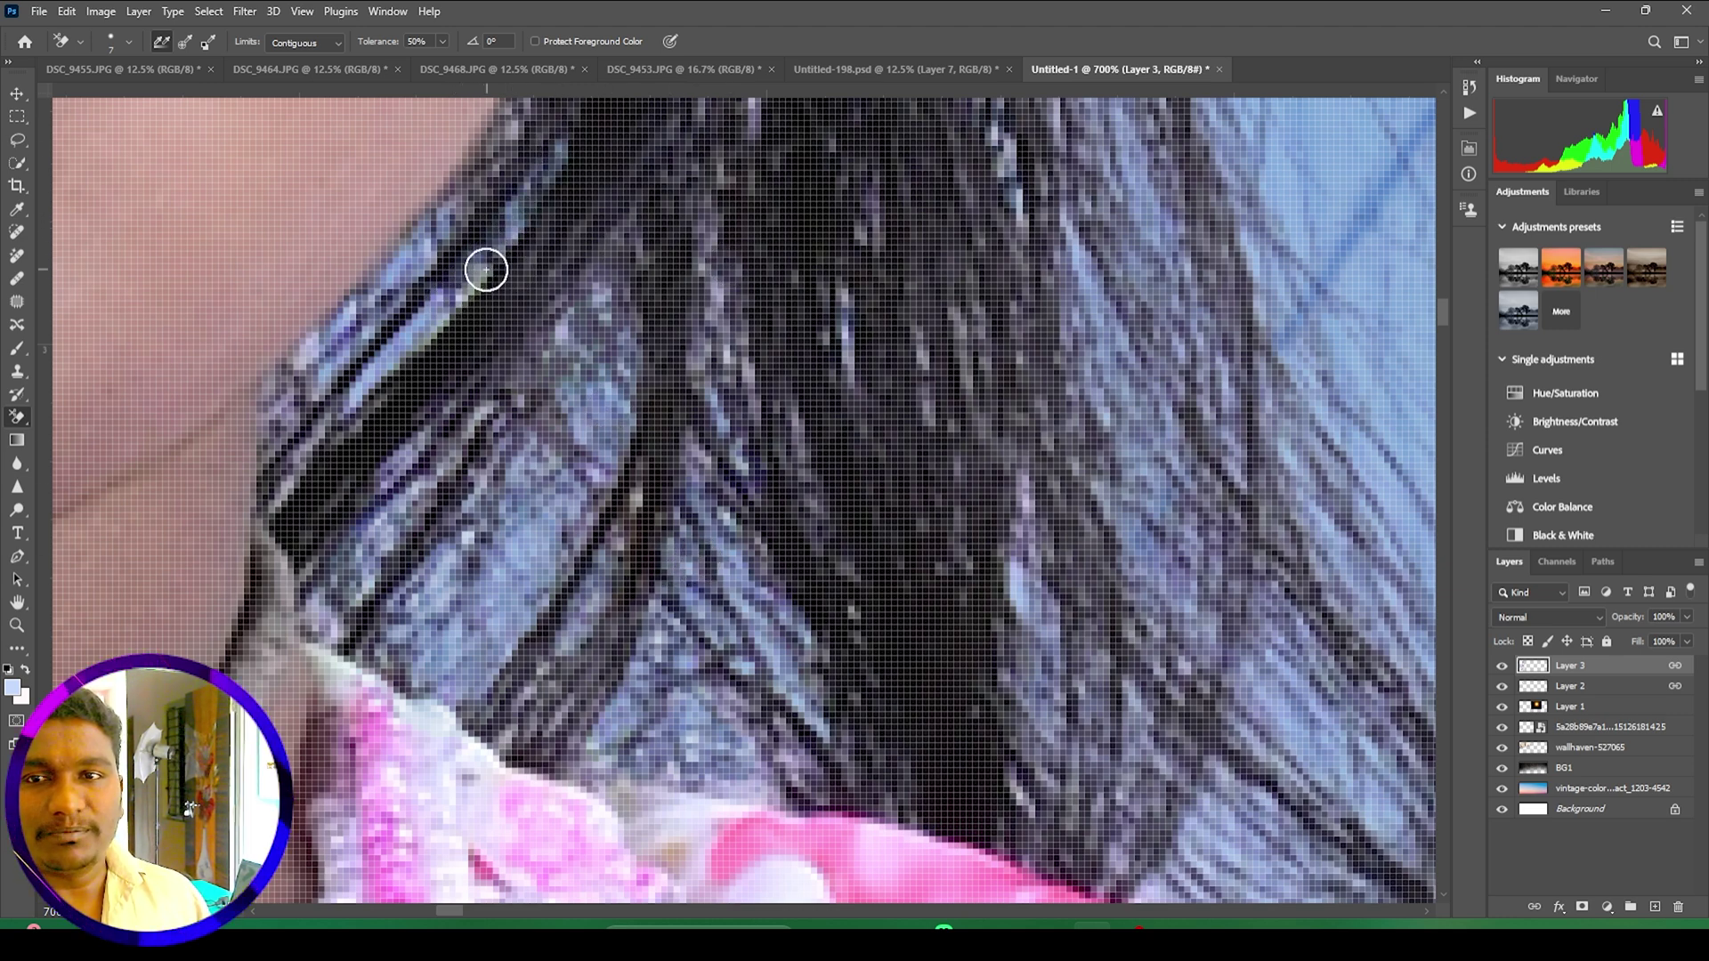
Step: Erase the pale backdrop streaks between the hair strands below the ear on the dark-spot side of the face
left_click_drag(832, 232, 771, 793)
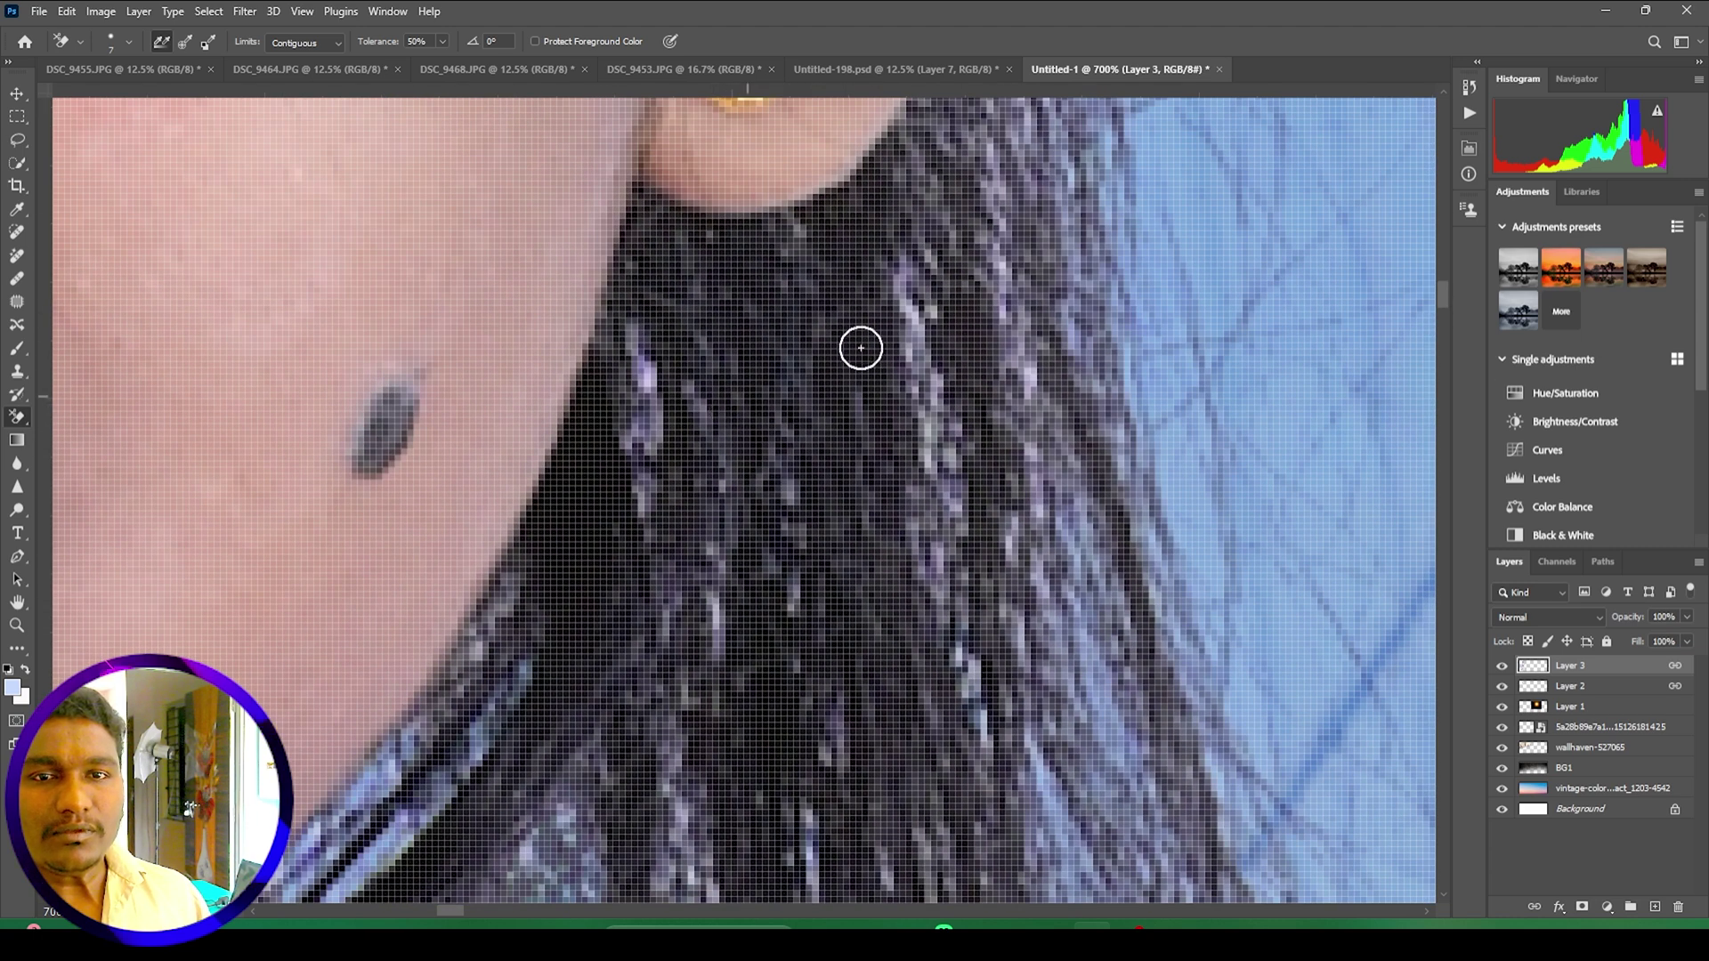
left_click_drag(921, 381, 949, 497)
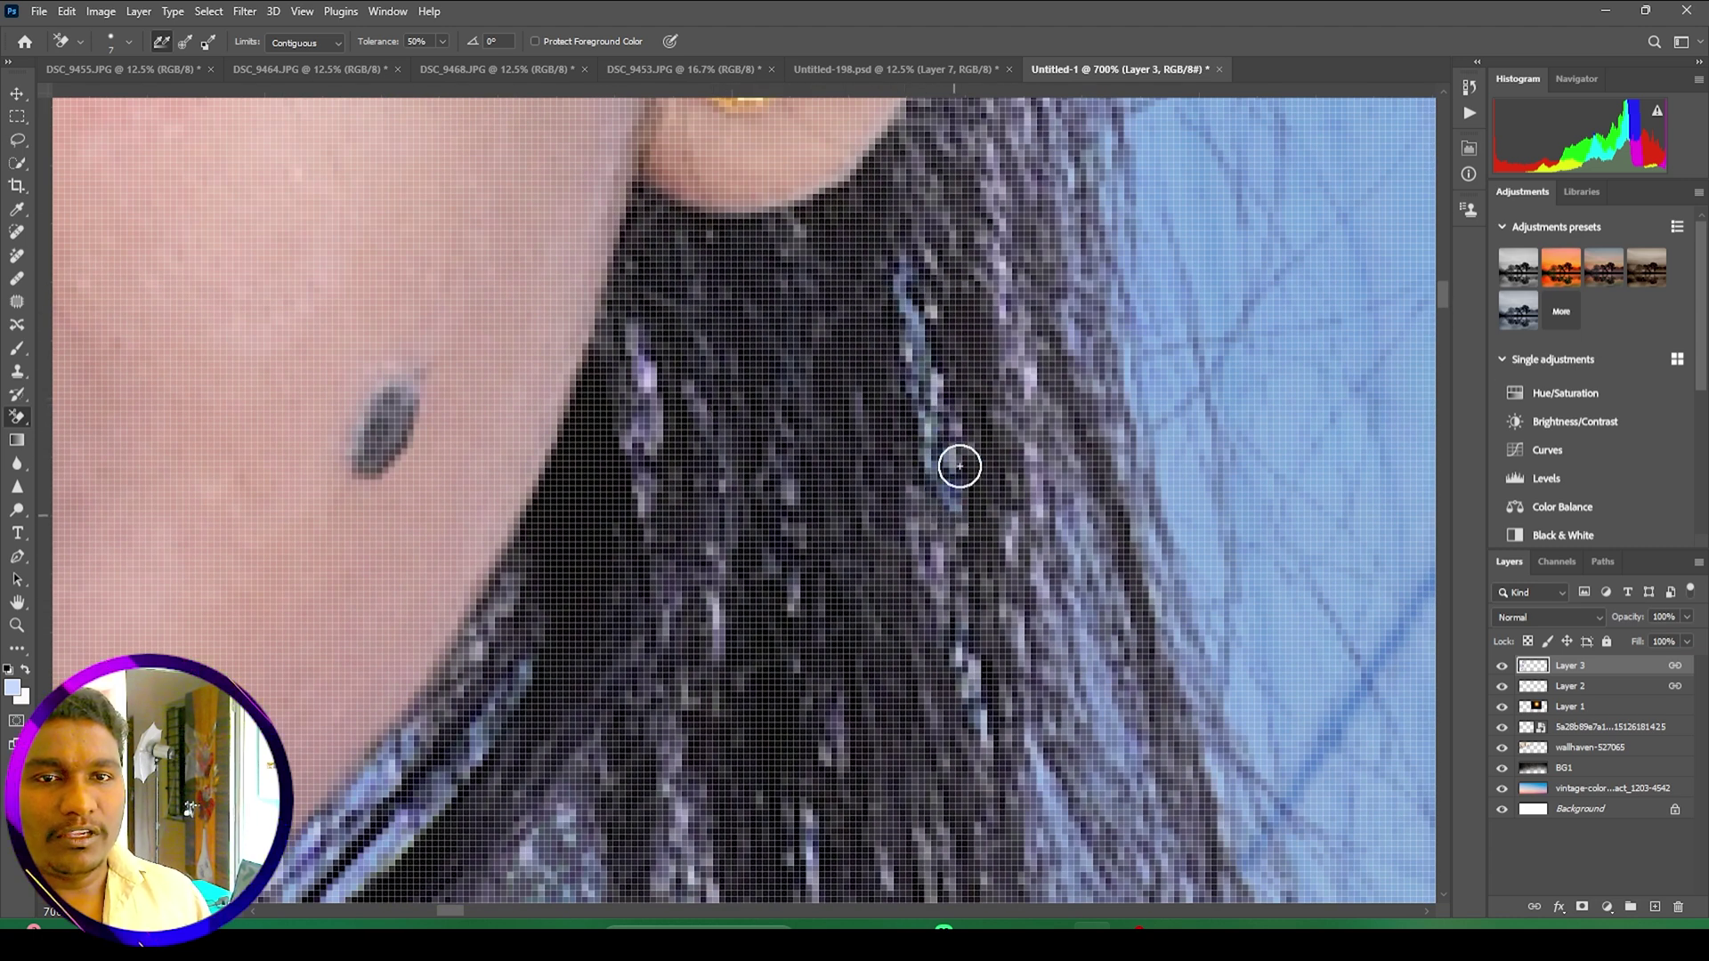
left_click_drag(995, 214, 1036, 499)
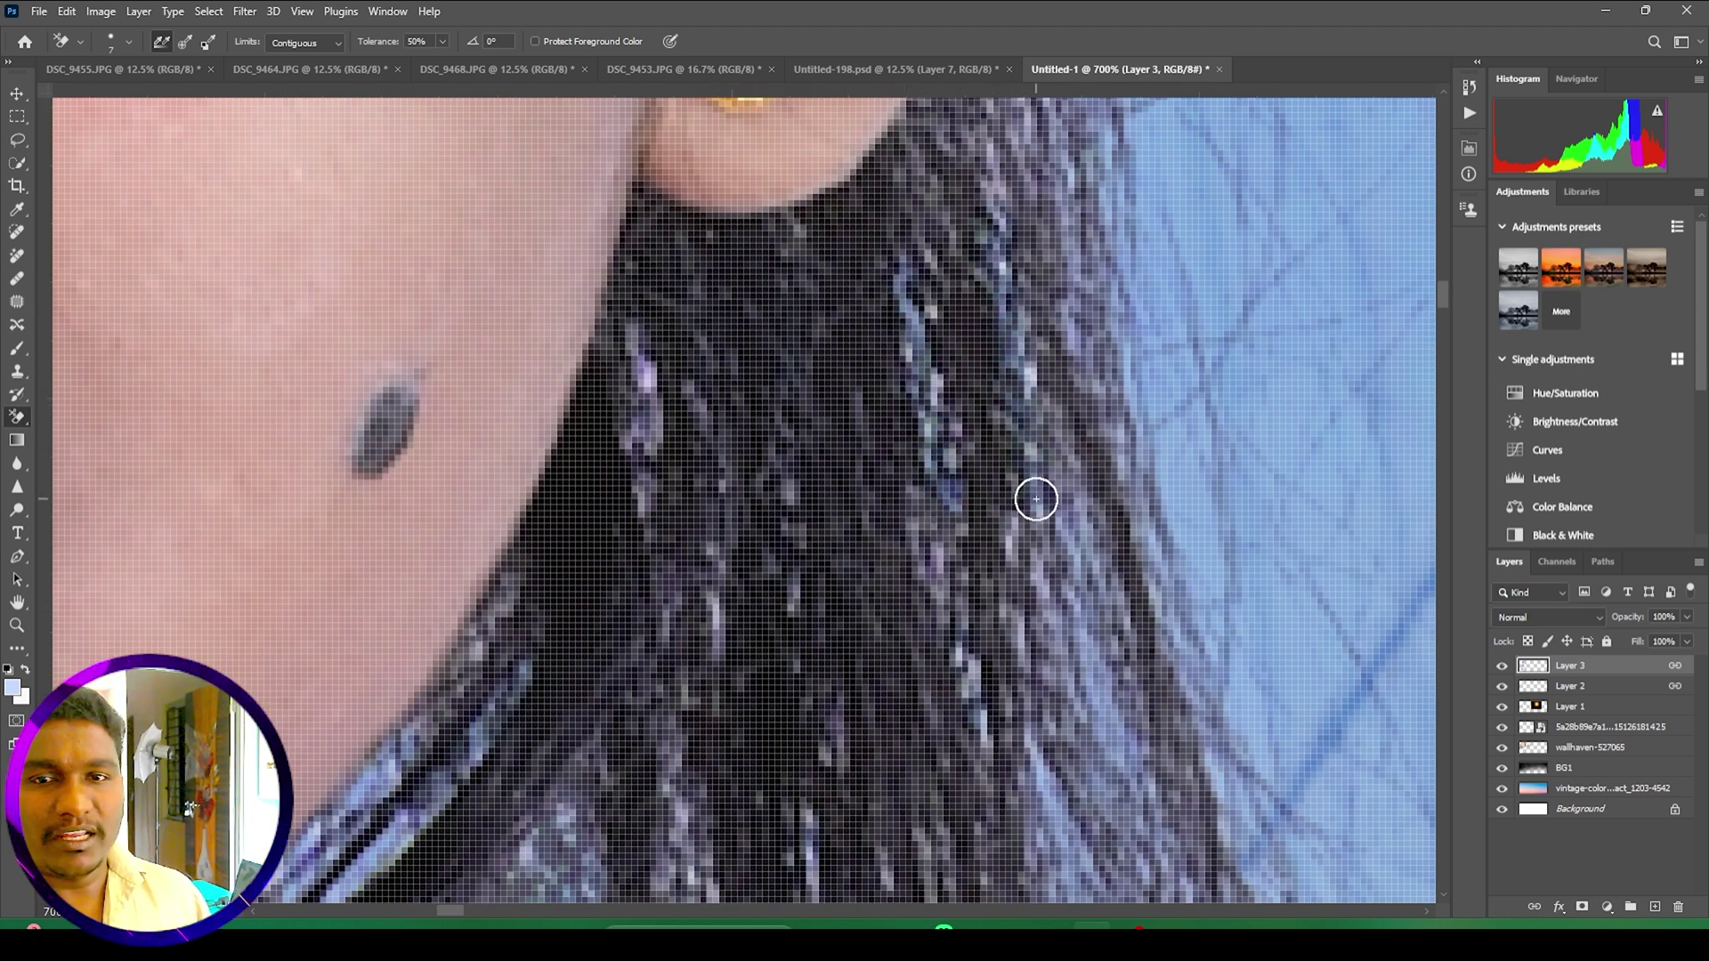
mouse_move(632, 372)
left_mouse_down()
mouse_move(641, 356)
mouse_move(648, 529)
left_mouse_up()
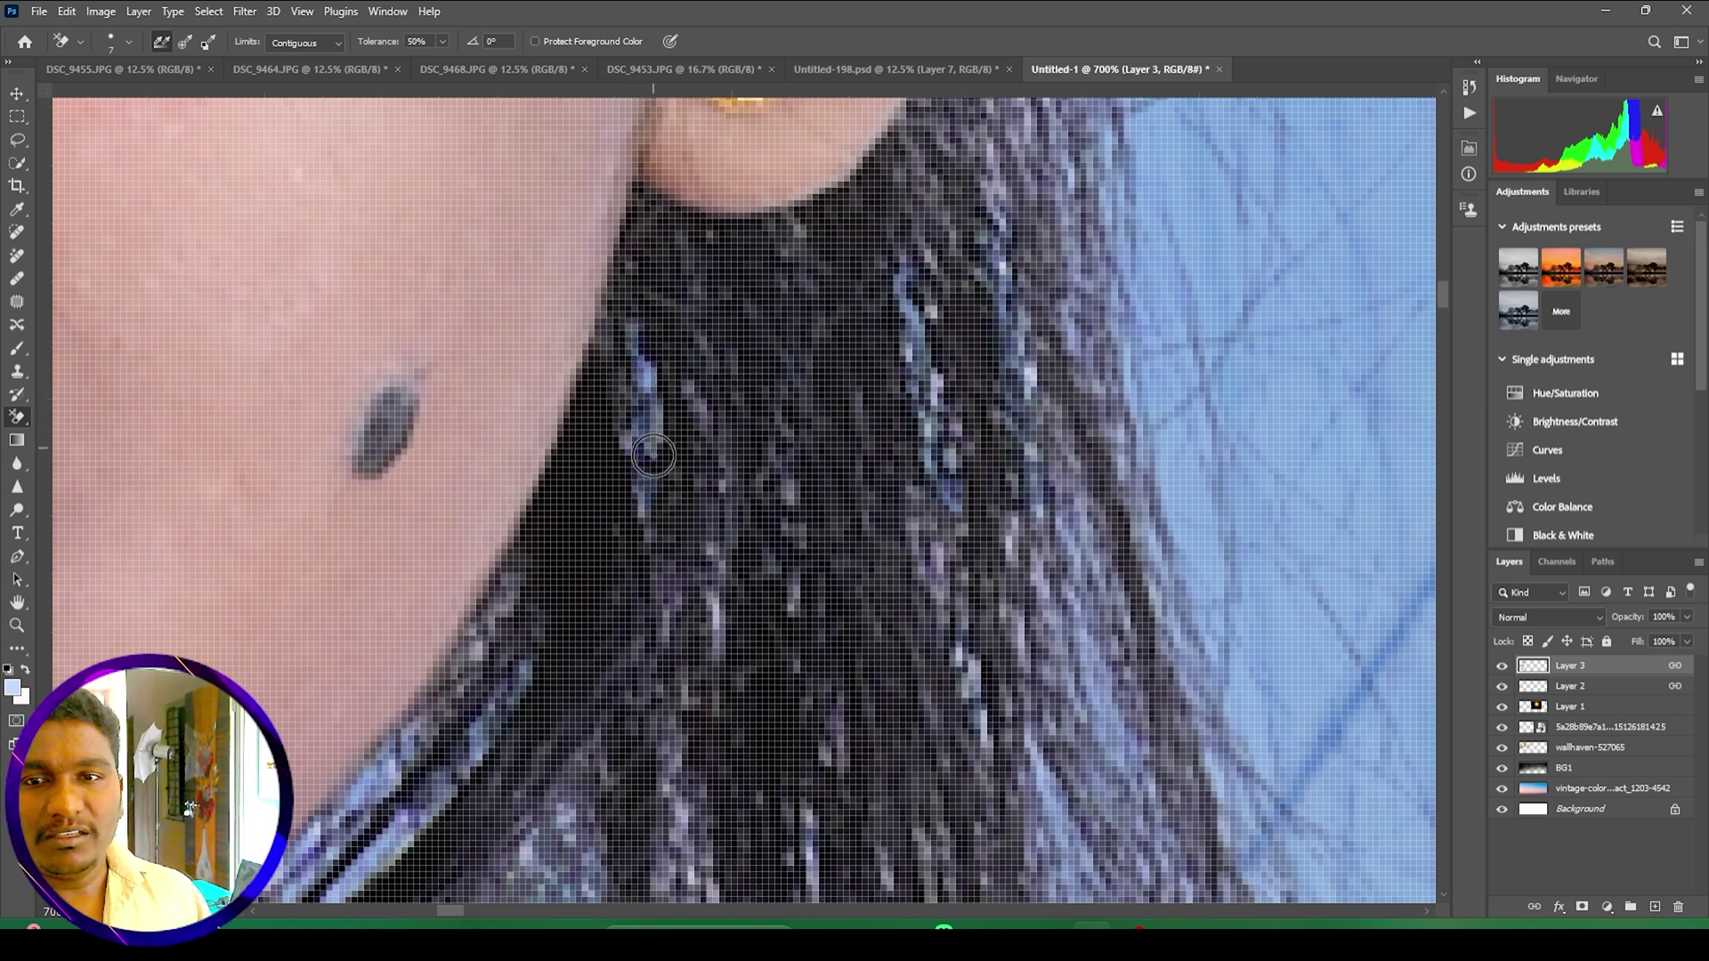
Step: Erase the pinkish backdrop remnants from the hair edge at the top of the head above the headband
left_click_drag(810, 345, 829, 641)
mouse_move(828, 165)
left_mouse_down()
mouse_move(843, 339)
mouse_move(823, 640)
left_mouse_up()
mouse_move(643, 120)
left_mouse_down()
mouse_move(633, 285)
mouse_move(717, 650)
left_mouse_up()
mouse_move(632, 211)
left_mouse_down()
mouse_move(676, 362)
mouse_move(681, 650)
left_mouse_up()
mouse_move(618, 299)
left_mouse_down()
mouse_move(622, 509)
mouse_move(650, 623)
mouse_move(706, 446)
mouse_move(784, 454)
mouse_move(849, 578)
left_mouse_up()
left_click_drag(805, 124, 641, 323)
mouse_move(855, 295)
left_mouse_down()
mouse_move(902, 306)
mouse_move(942, 361)
mouse_move(922, 320)
mouse_move(876, 305)
mouse_move(885, 361)
mouse_move(906, 345)
mouse_move(962, 397)
mouse_move(960, 366)
mouse_move(1038, 486)
left_mouse_up()
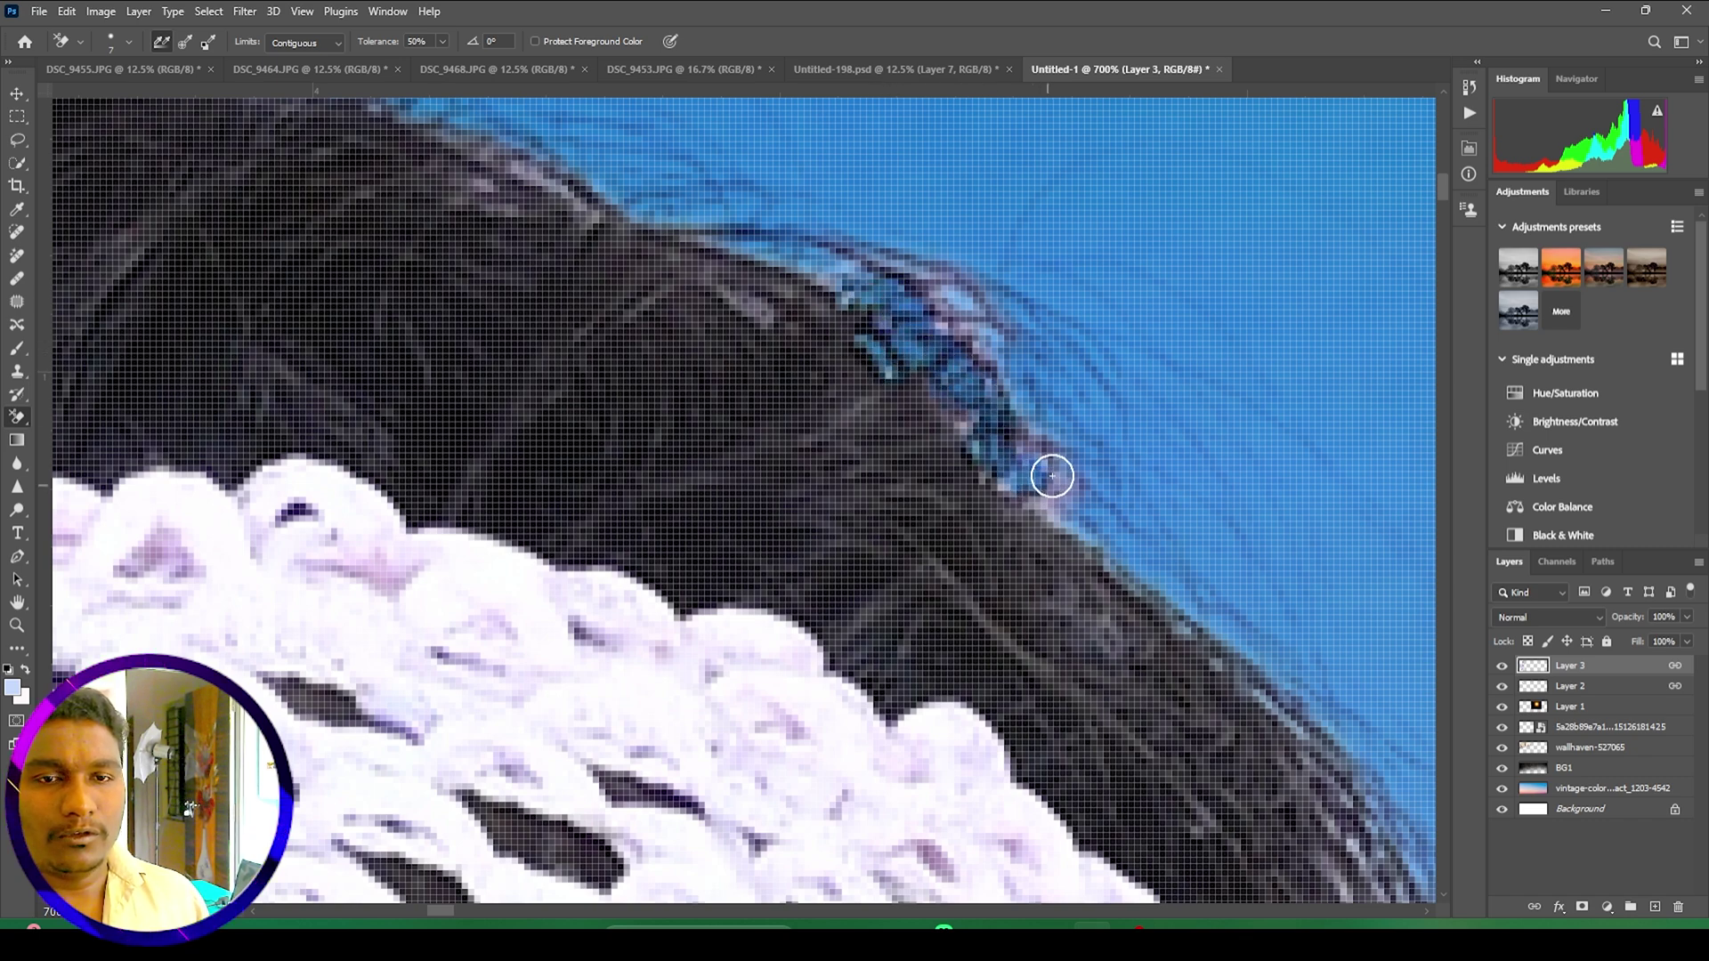
mouse_move(1007, 400)
left_mouse_down()
mouse_move(927, 273)
mouse_move(849, 243)
mouse_move(852, 291)
mouse_move(826, 272)
mouse_move(857, 298)
left_mouse_up()
left_click_drag(1023, 479, 1080, 526)
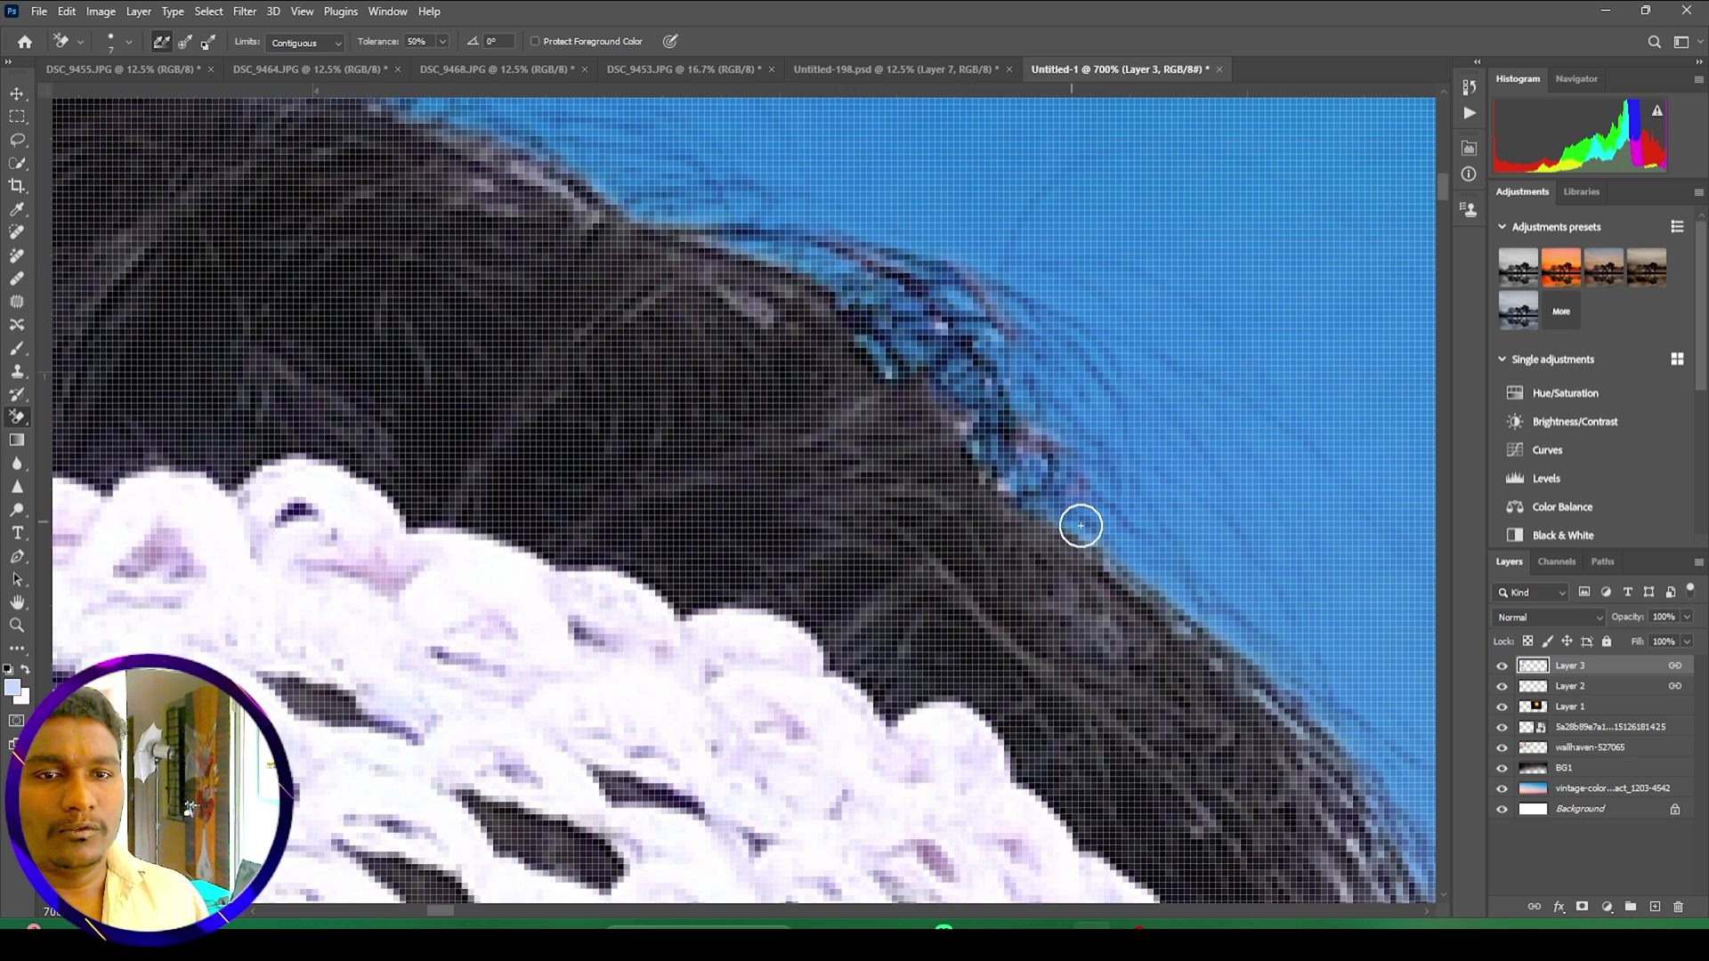
left_click_drag(712, 214, 885, 362)
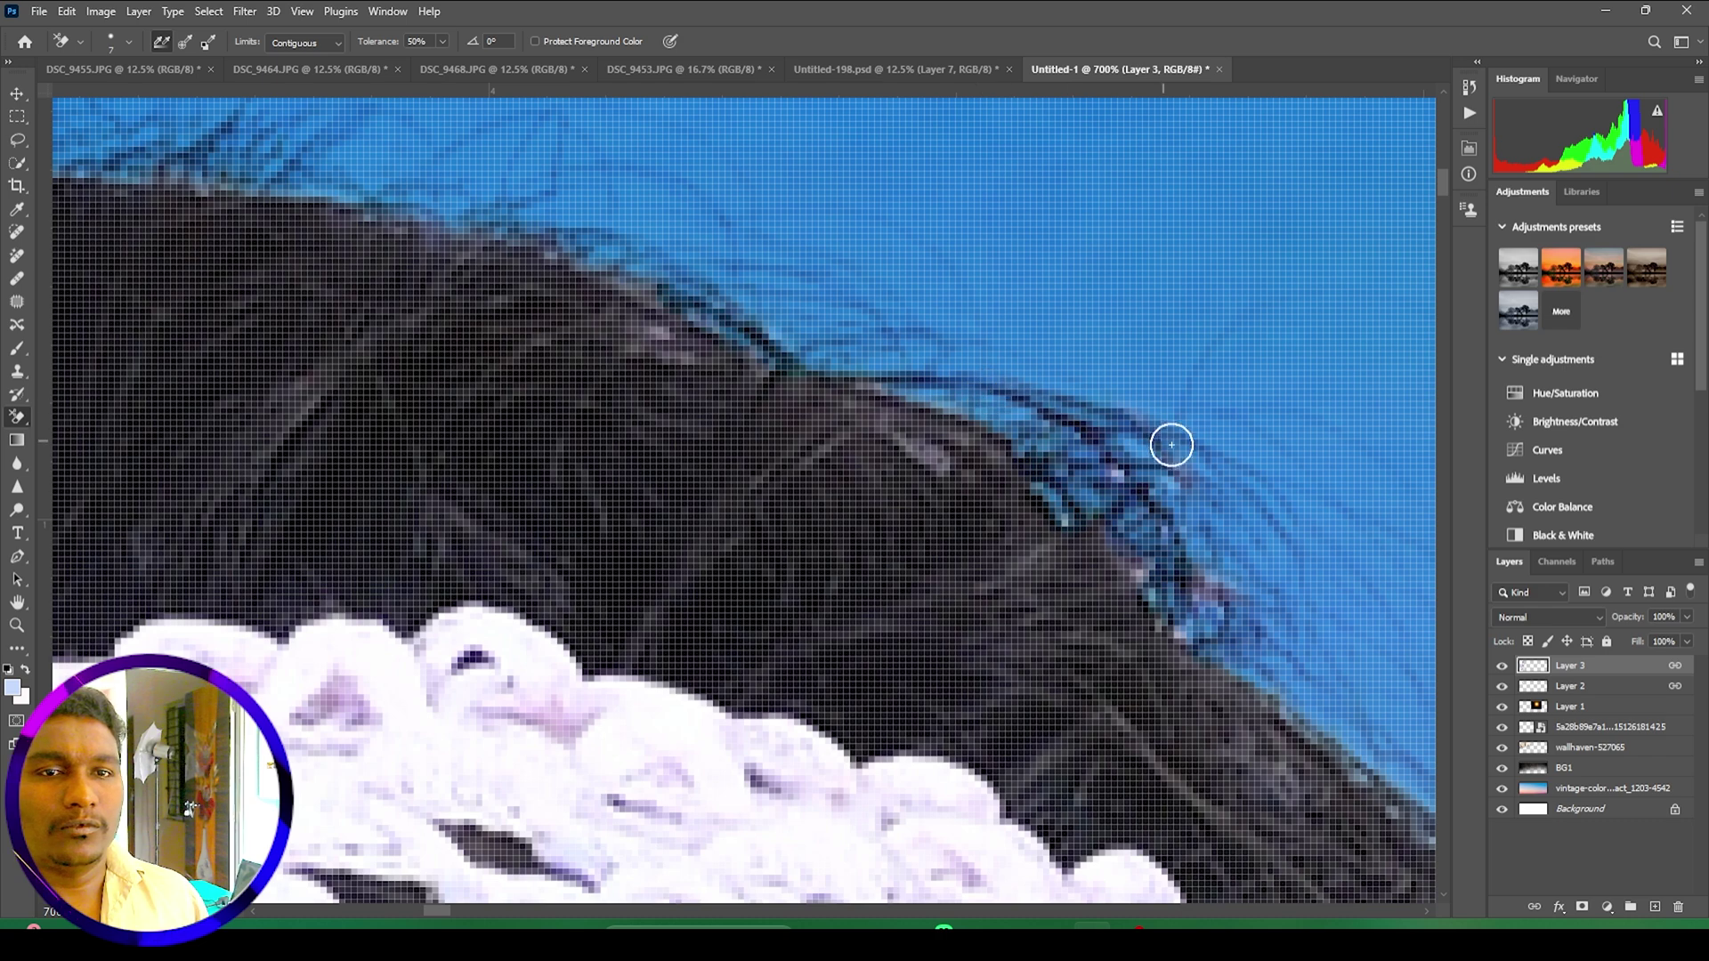
Step: Erase the light backdrop specks between the hair strands just below the bow end of the headband
left_click_drag(650, 300, 1086, 374)
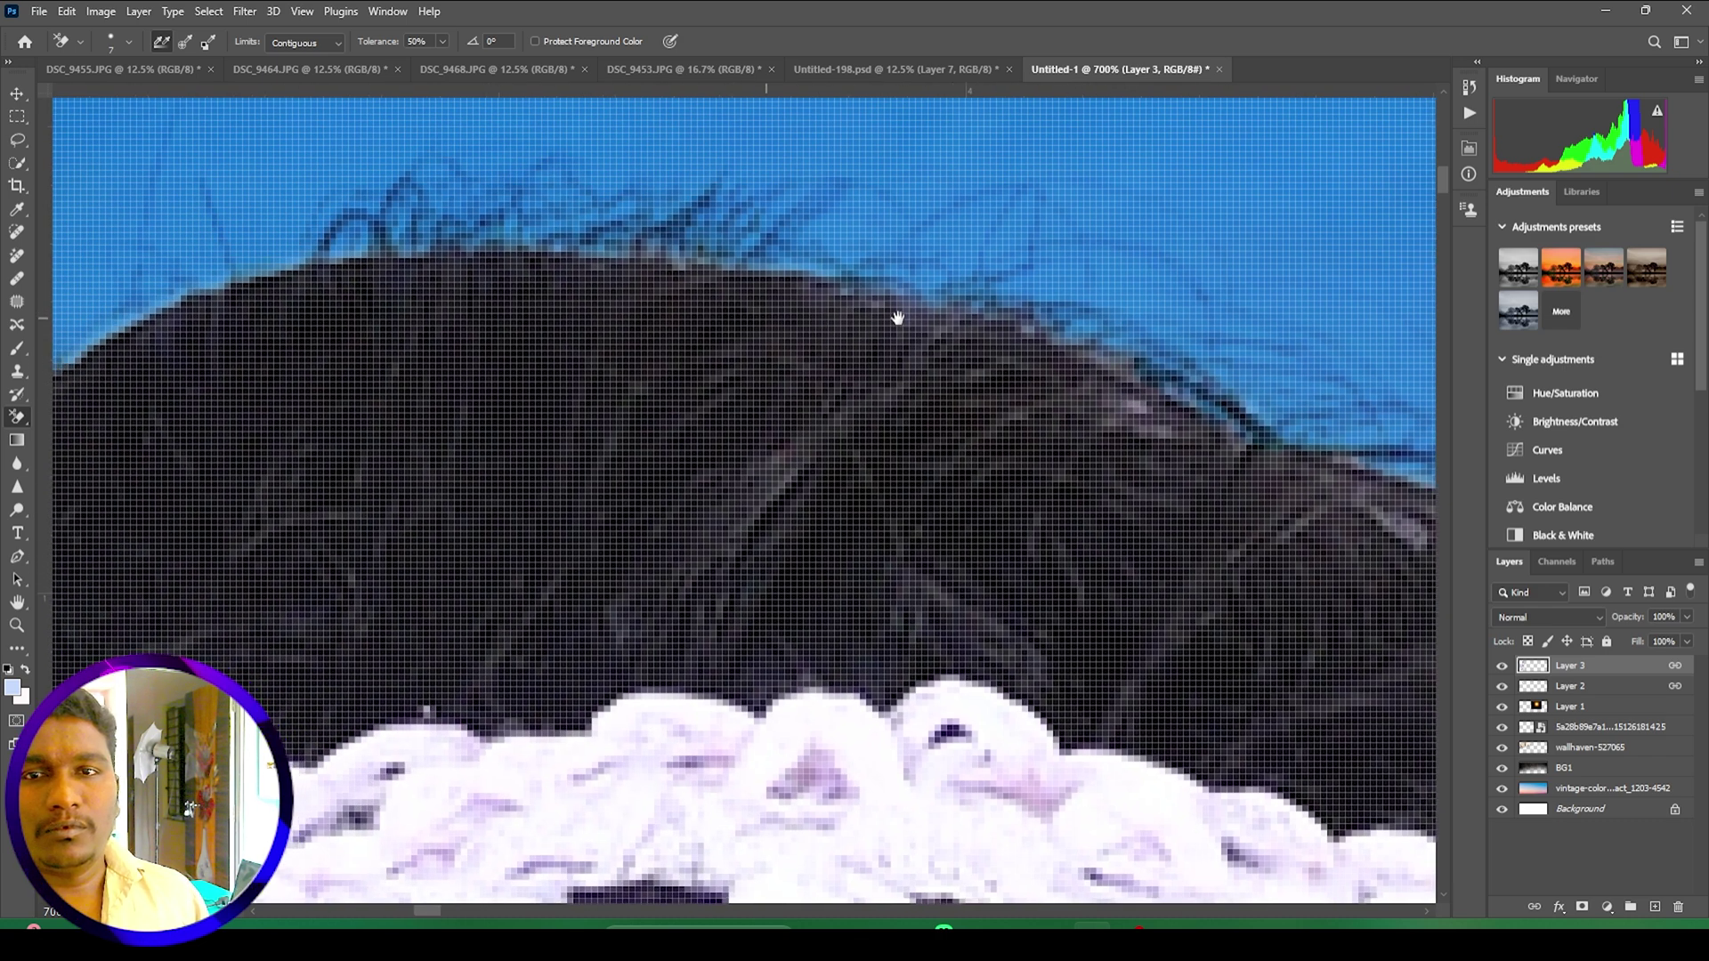
left_click_drag(755, 308, 1218, 290)
left_click_drag(846, 344, 1141, 153)
left_click_drag(688, 383, 974, 134)
left_click_drag(570, 391, 619, 147)
left_click_drag(481, 496, 595, 137)
left_click_drag(365, 703, 477, 197)
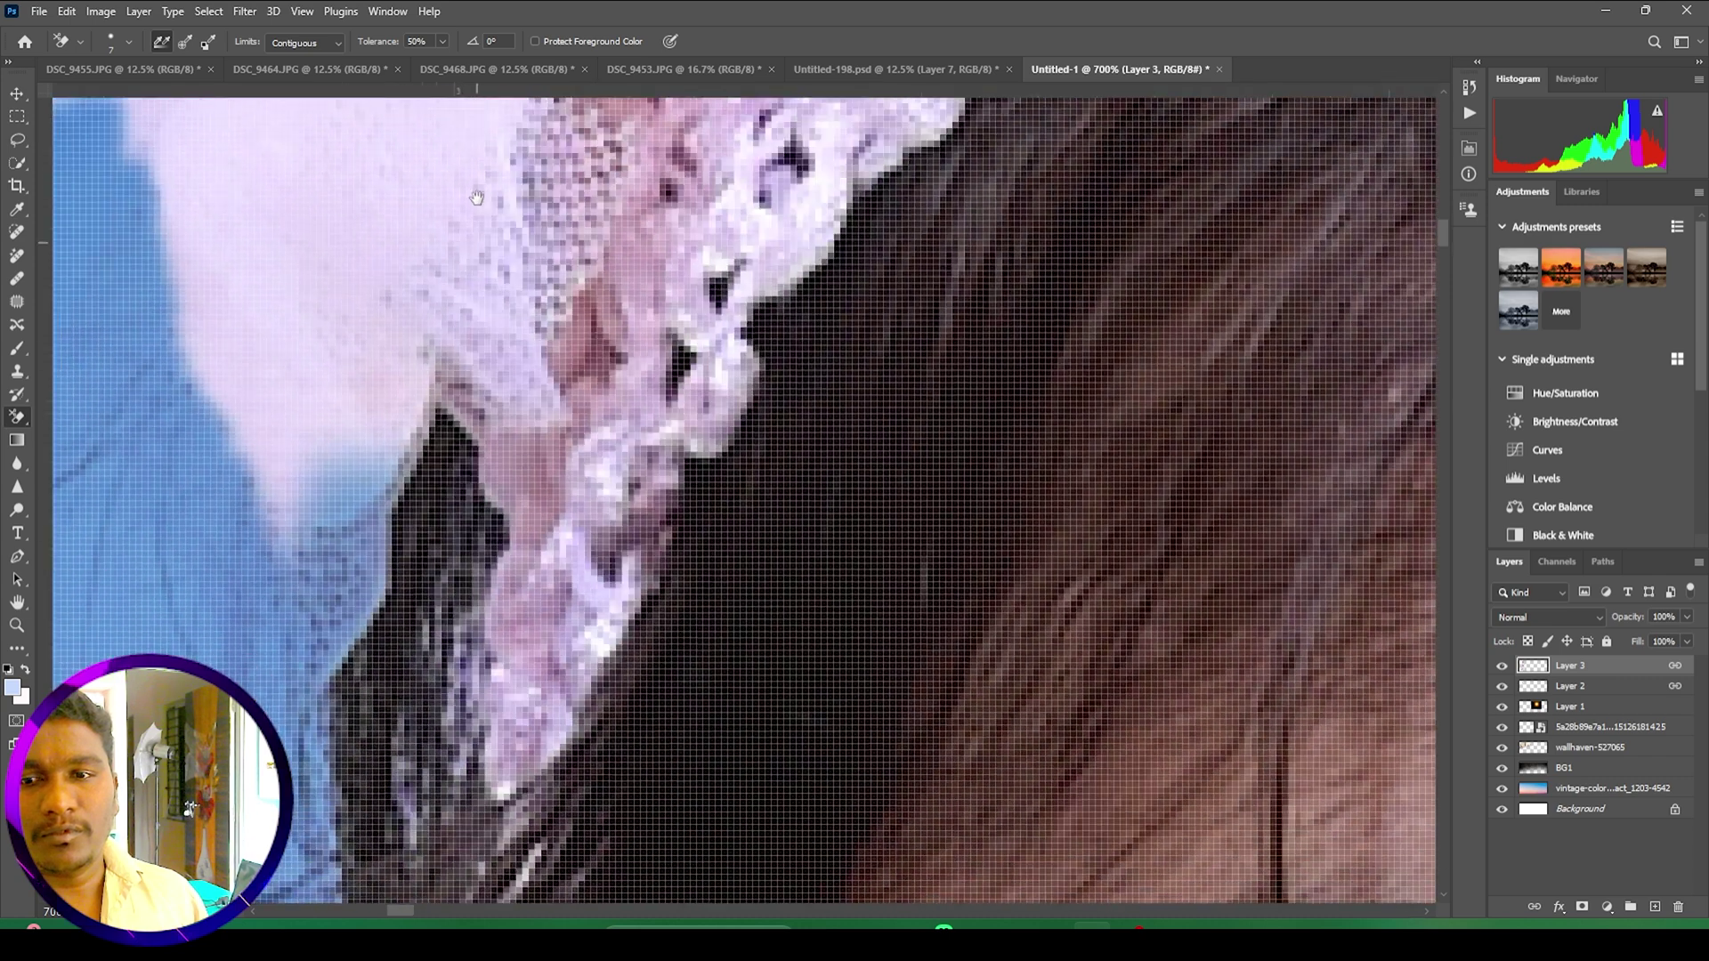
left_click_drag(400, 756, 470, 172)
mouse_move(454, 518)
left_mouse_down()
mouse_move(473, 279)
mouse_move(371, 601)
left_mouse_up()
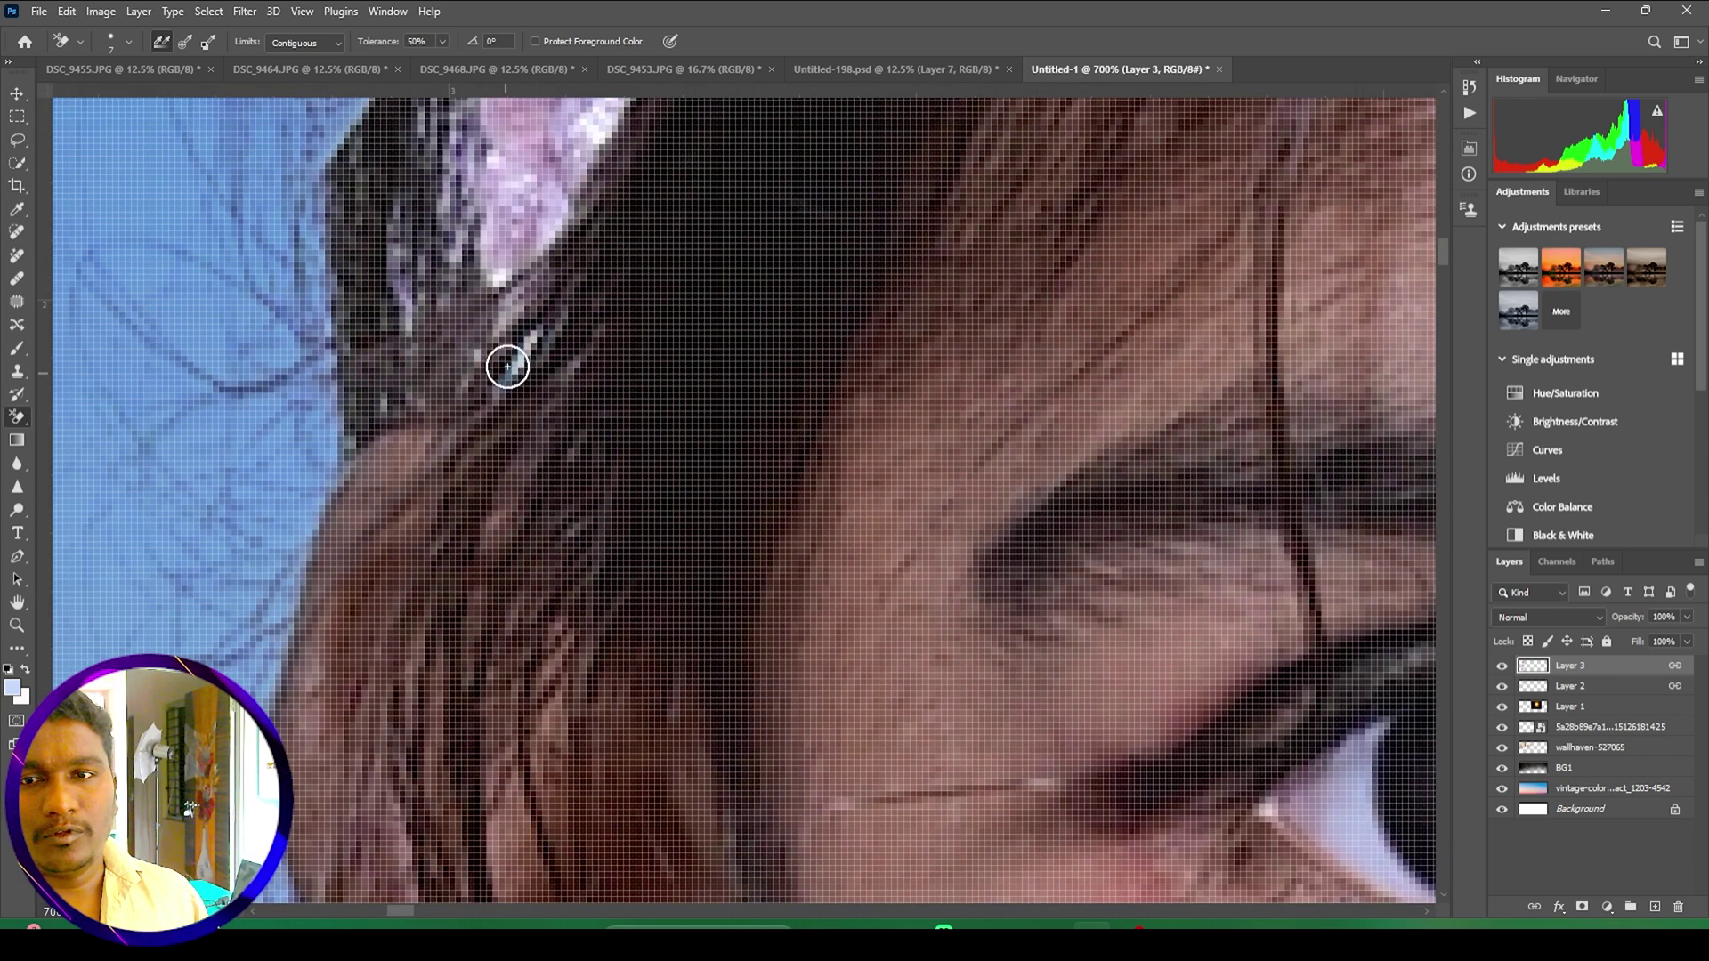
Step: Erase the leftover backdrop from the loose hair strands behind the ear on the bow side, and leave the eraser
key("ctrl+minus")
key("ctrl+minus")
key("ctrl+minus")
key("ctrl+minus")
key("ctrl+minus")
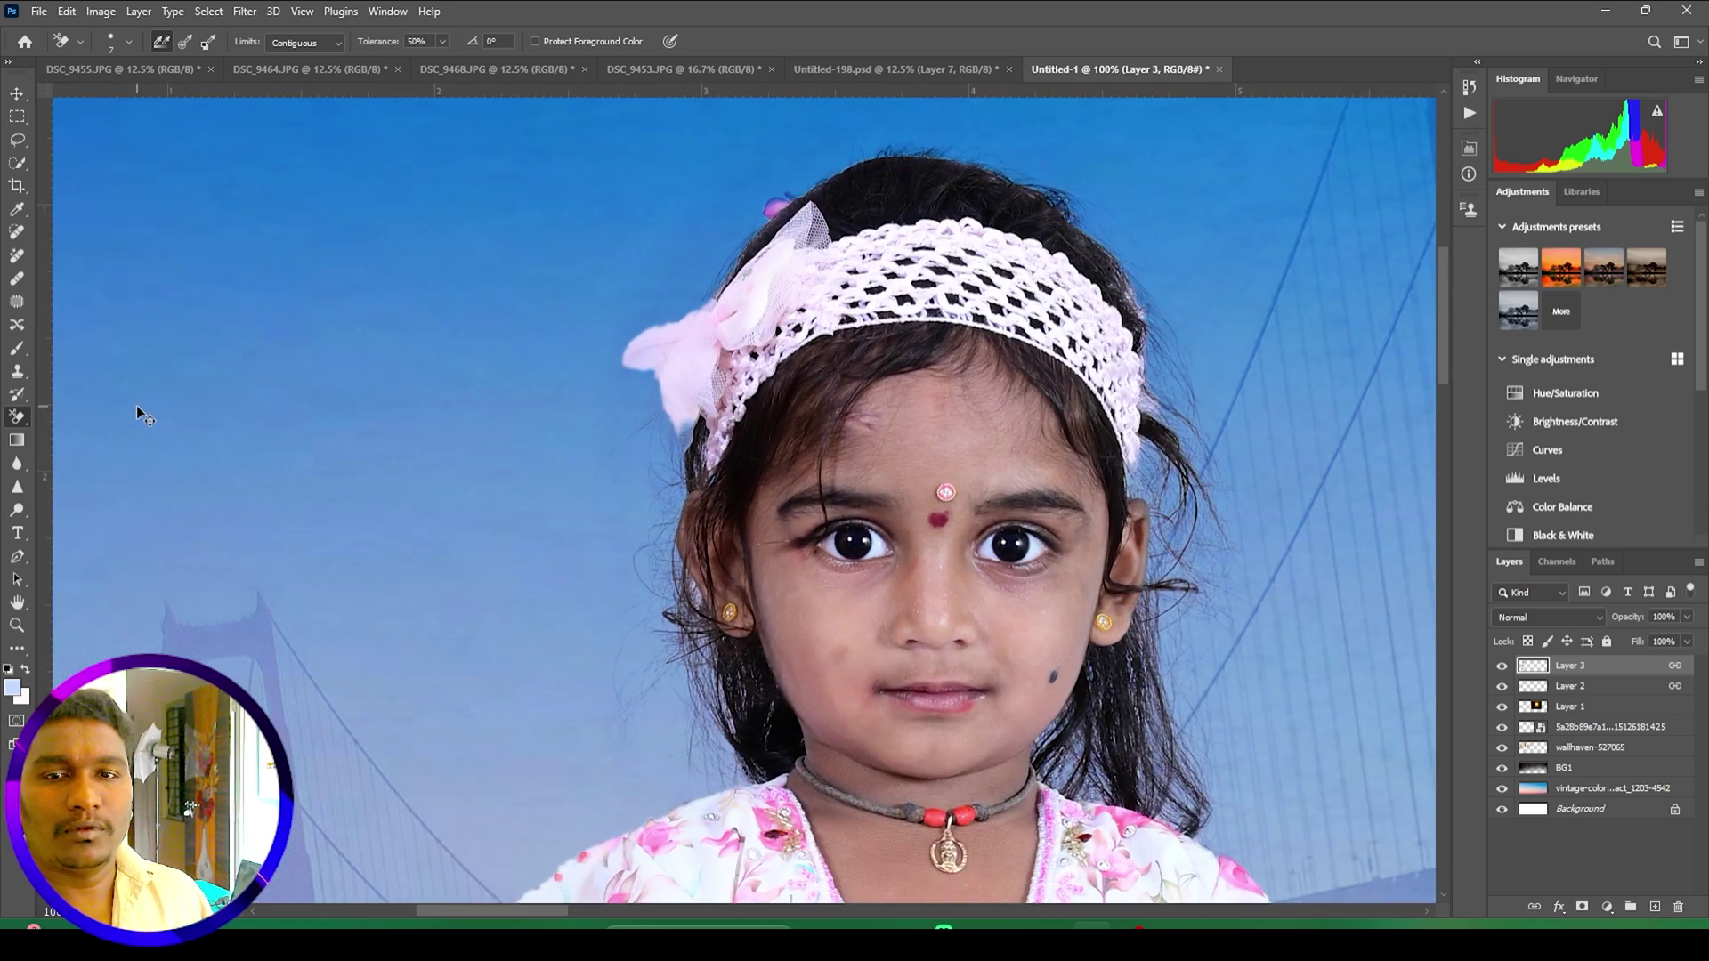
key("ctrl+plus")
key("ctrl+plus")
key("ctrl+plus")
mouse_move(725, 632)
left_mouse_down()
mouse_move(641, 252)
mouse_move(651, 139)
left_mouse_up()
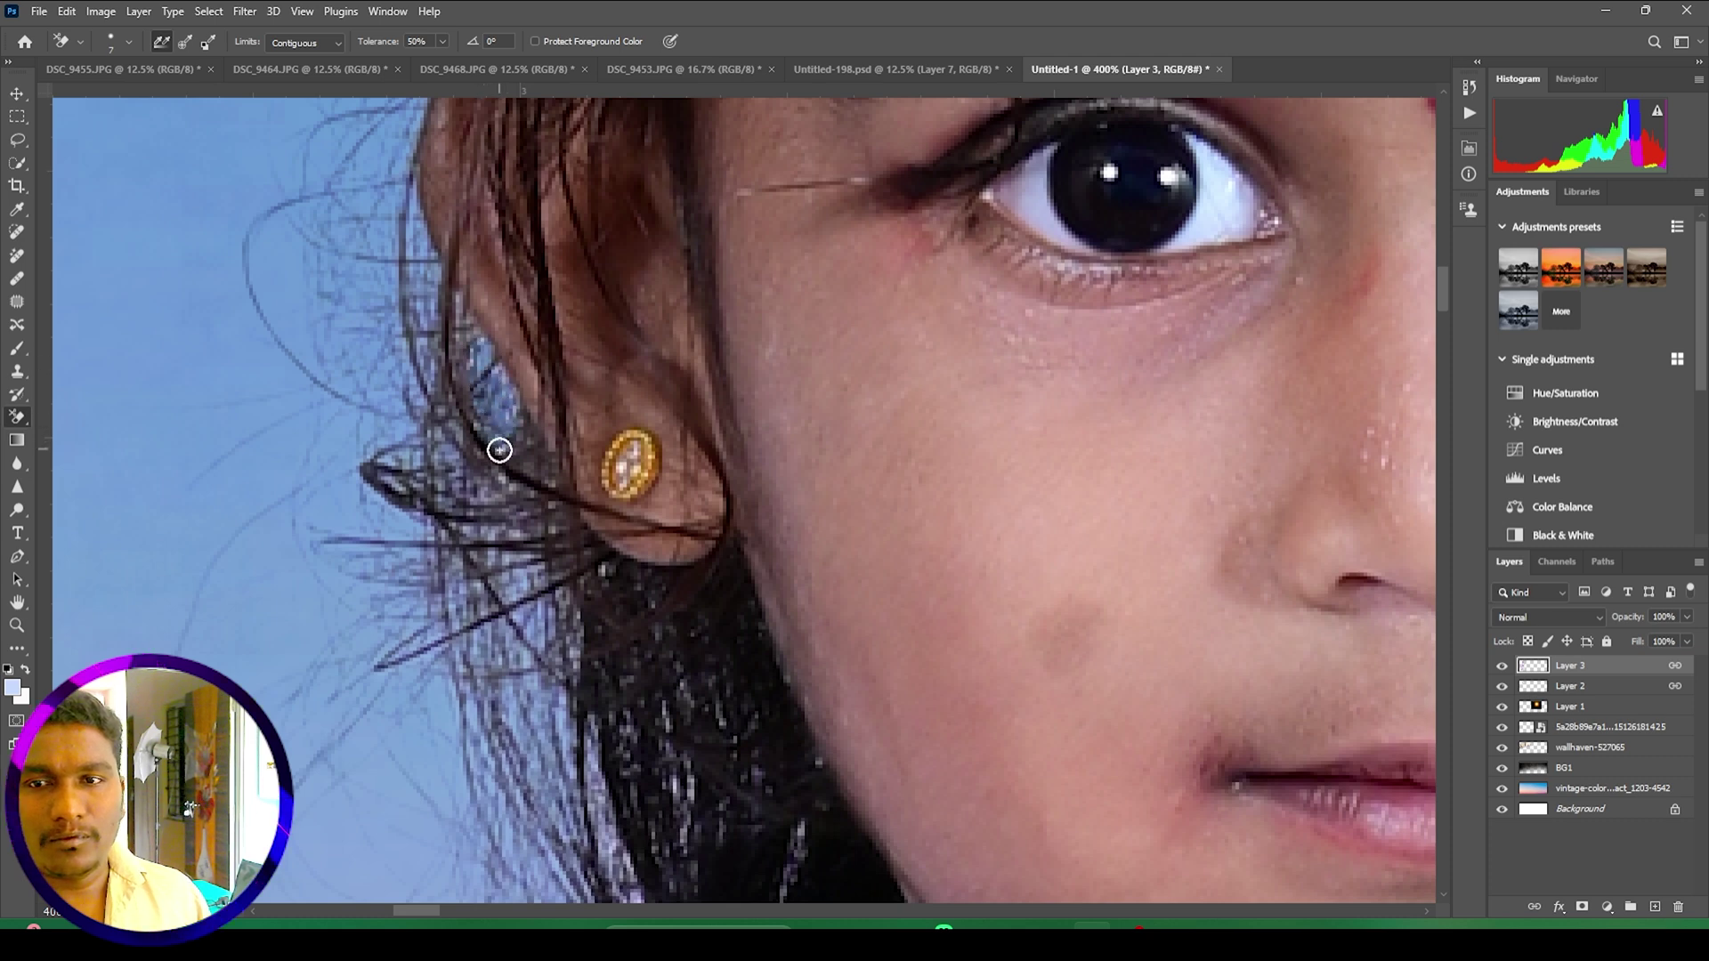
key("v")
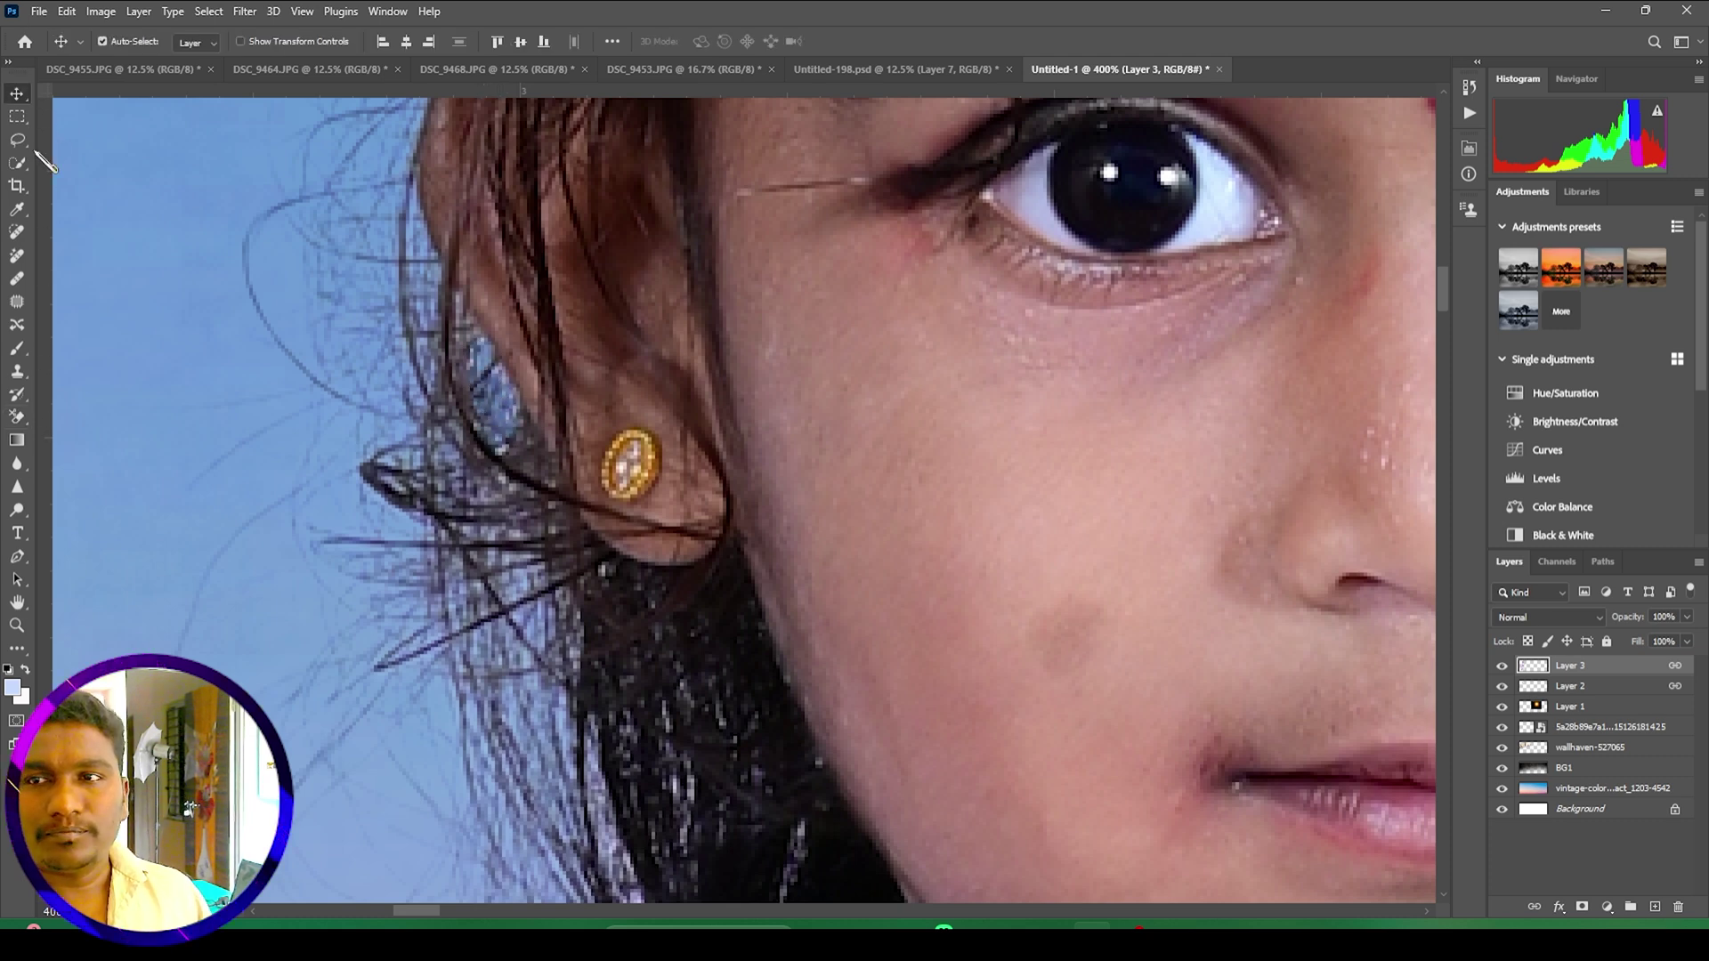
Step: Examine how the cut-out girl blends with the bridge and sky background across the whole design
key("ctrl+minus")
key("ctrl+minus")
key("ctrl+minus")
key("ctrl+minus")
key("ctrl+minus")
key("ctrl+minus")
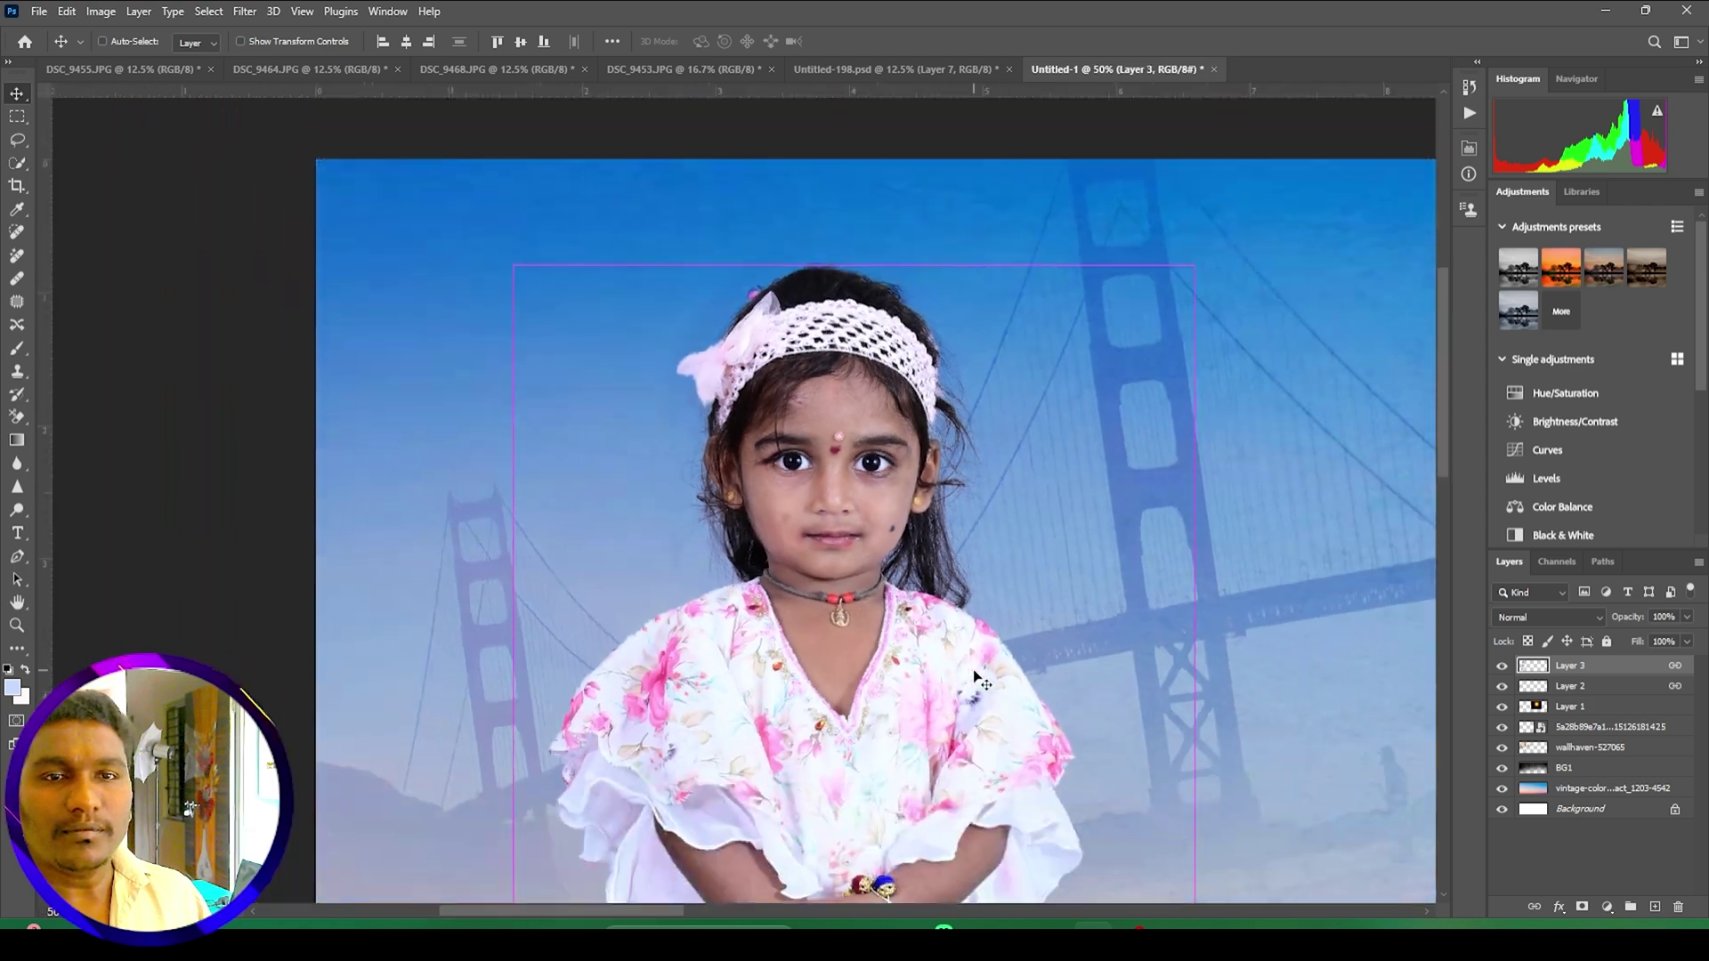
key("ctrl+minus")
left_click_drag(966, 680, 857, 518)
left_click_drag(860, 612, 833, 563)
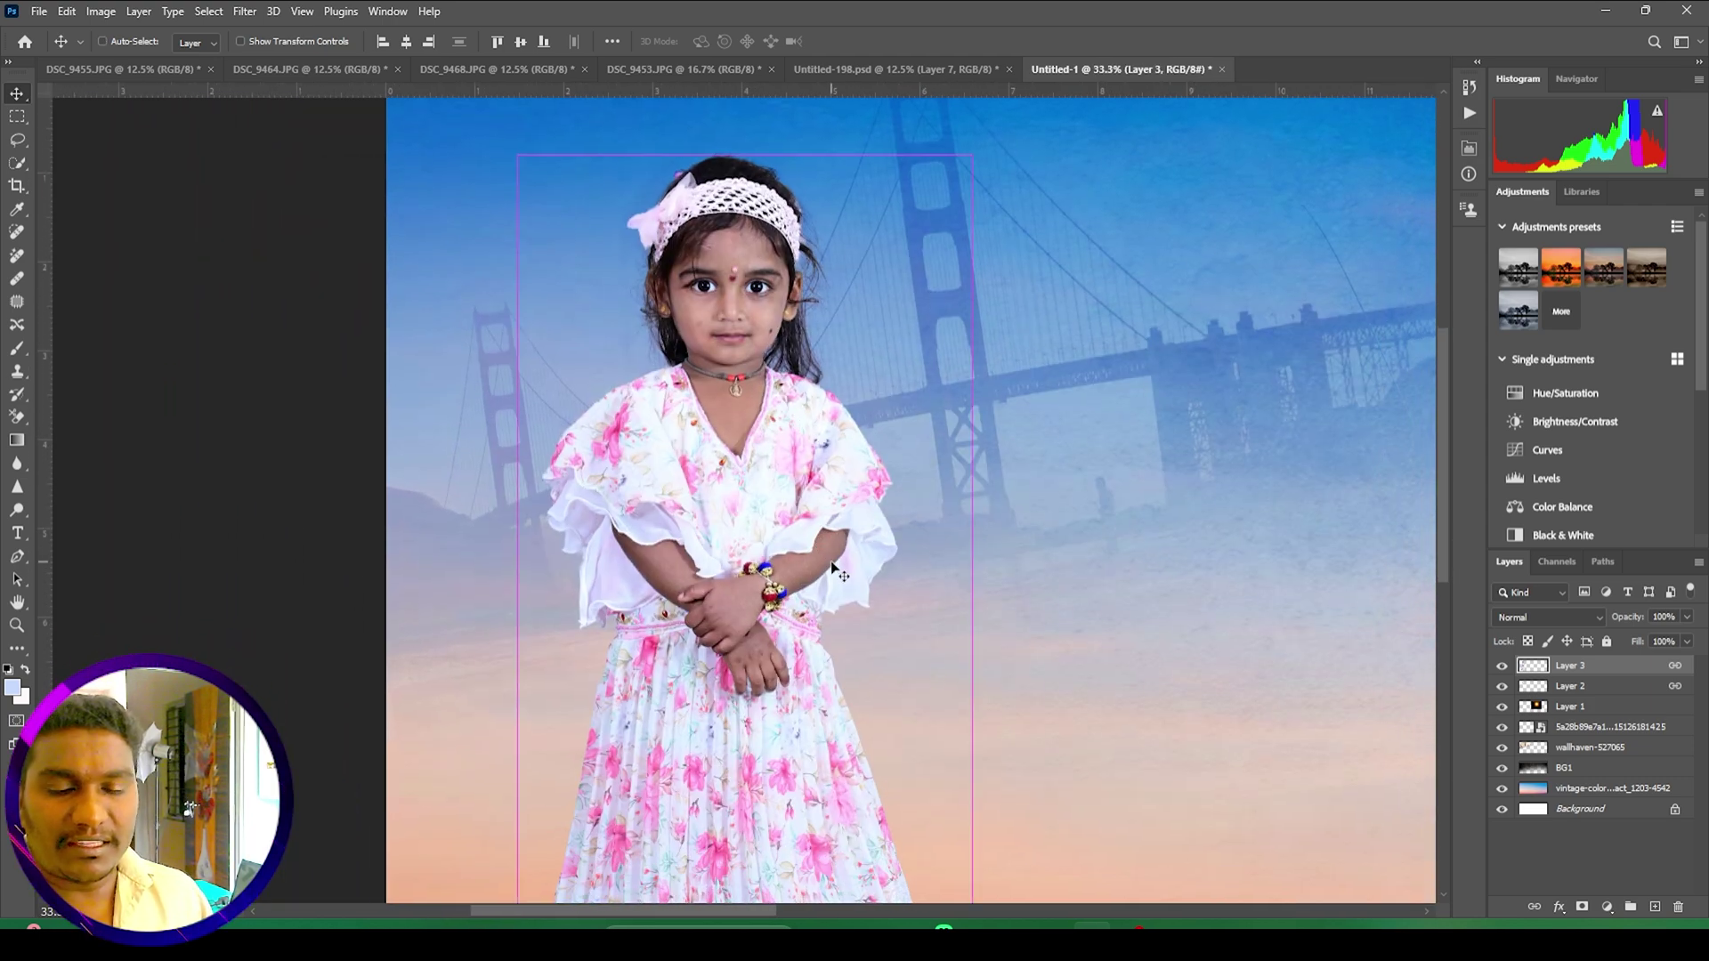
key("ctrl+minus")
key("ctrl+minus")
left_click_drag(984, 625, 822, 518)
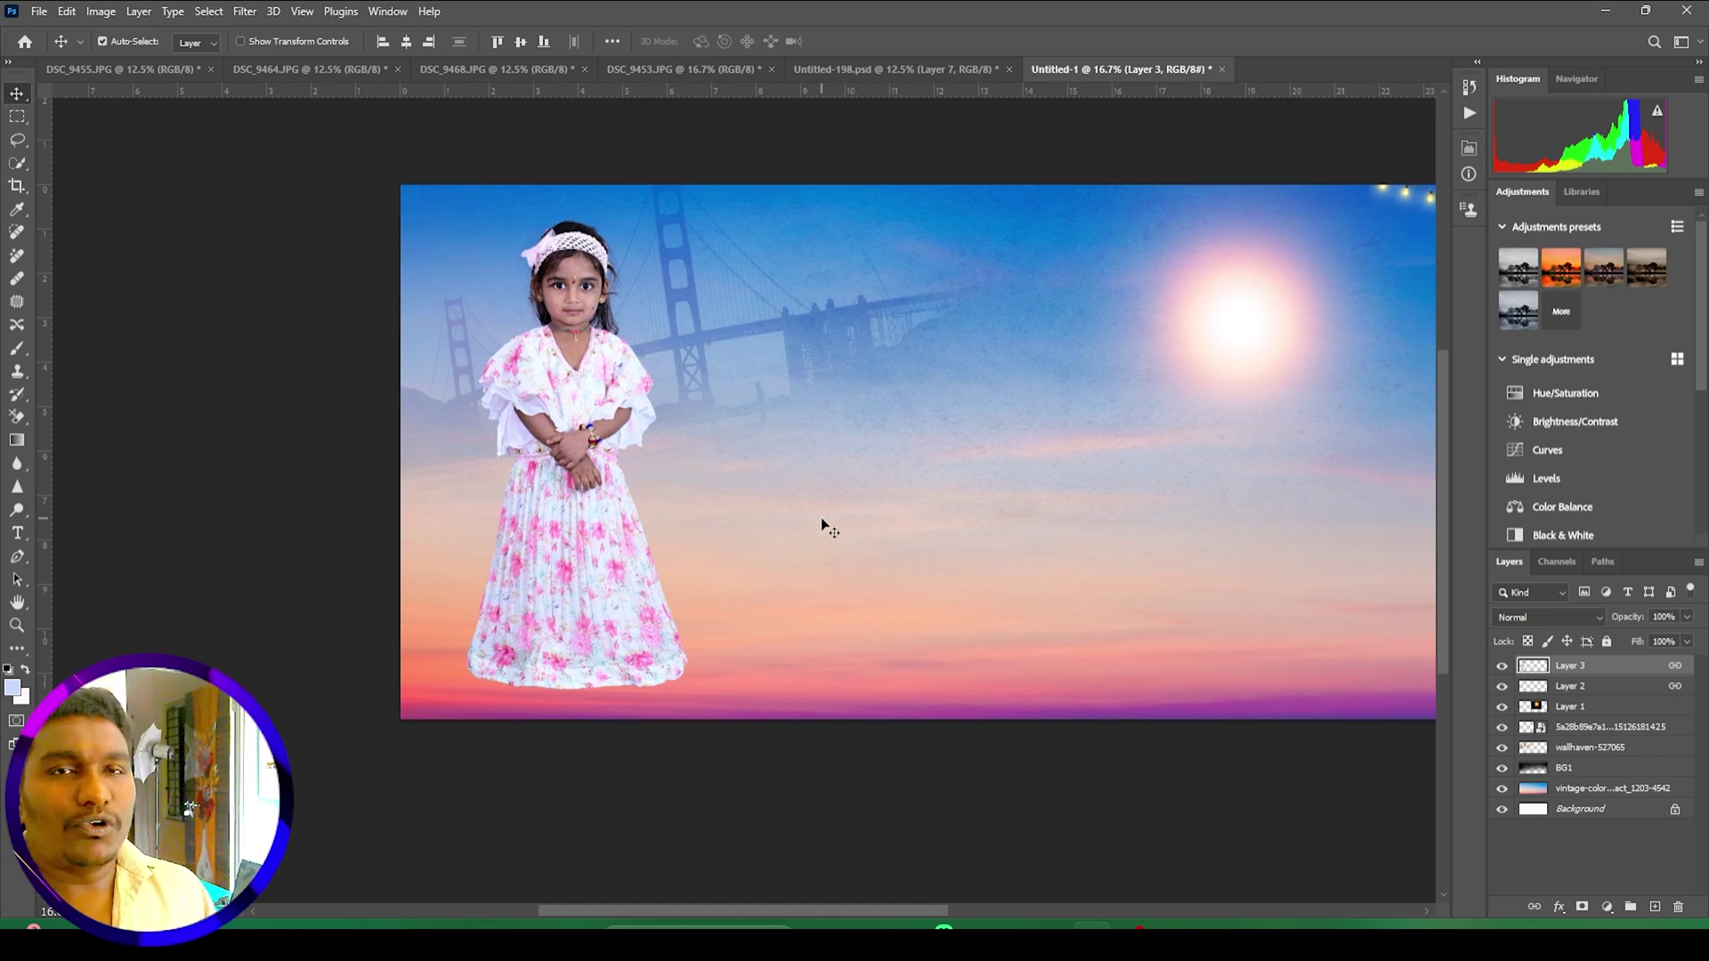
left_click_drag(1035, 444, 842, 446)
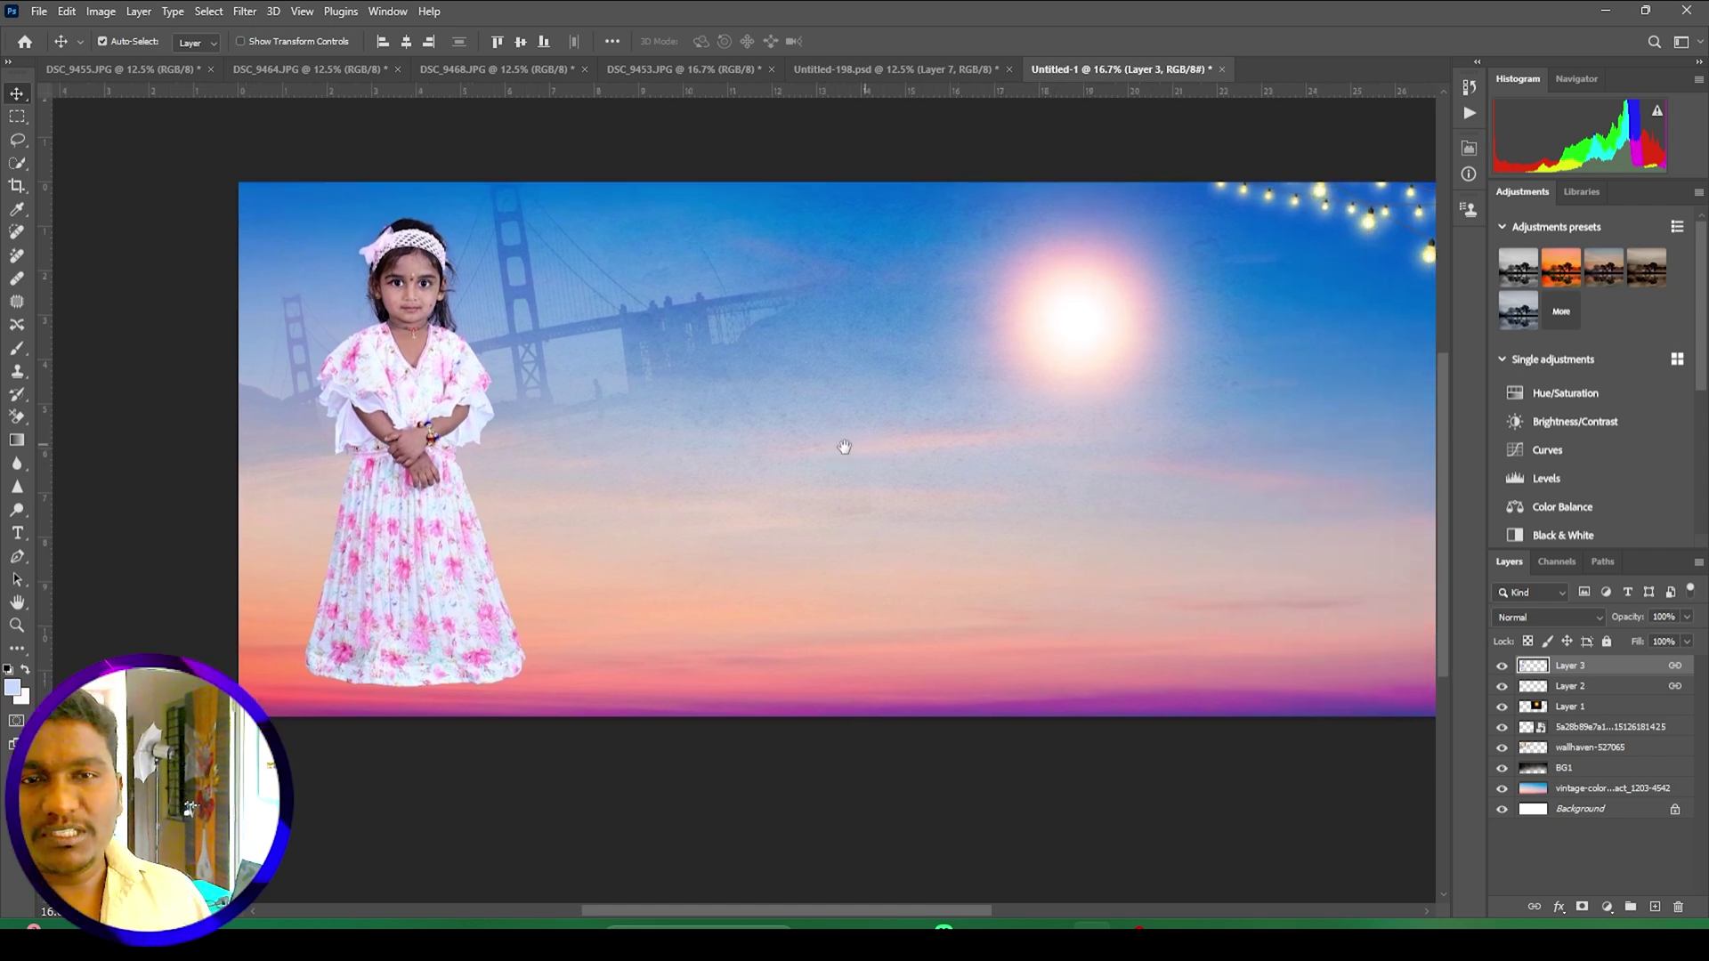
Step: Copy the garden-1017144_1920 layer from Untitled-198.psd into Untitled-1 and order it beneath Layer 2
left_click(895, 70)
left_click_drag(737, 632, 552, 562)
right_click(763, 594)
left_click(771, 606)
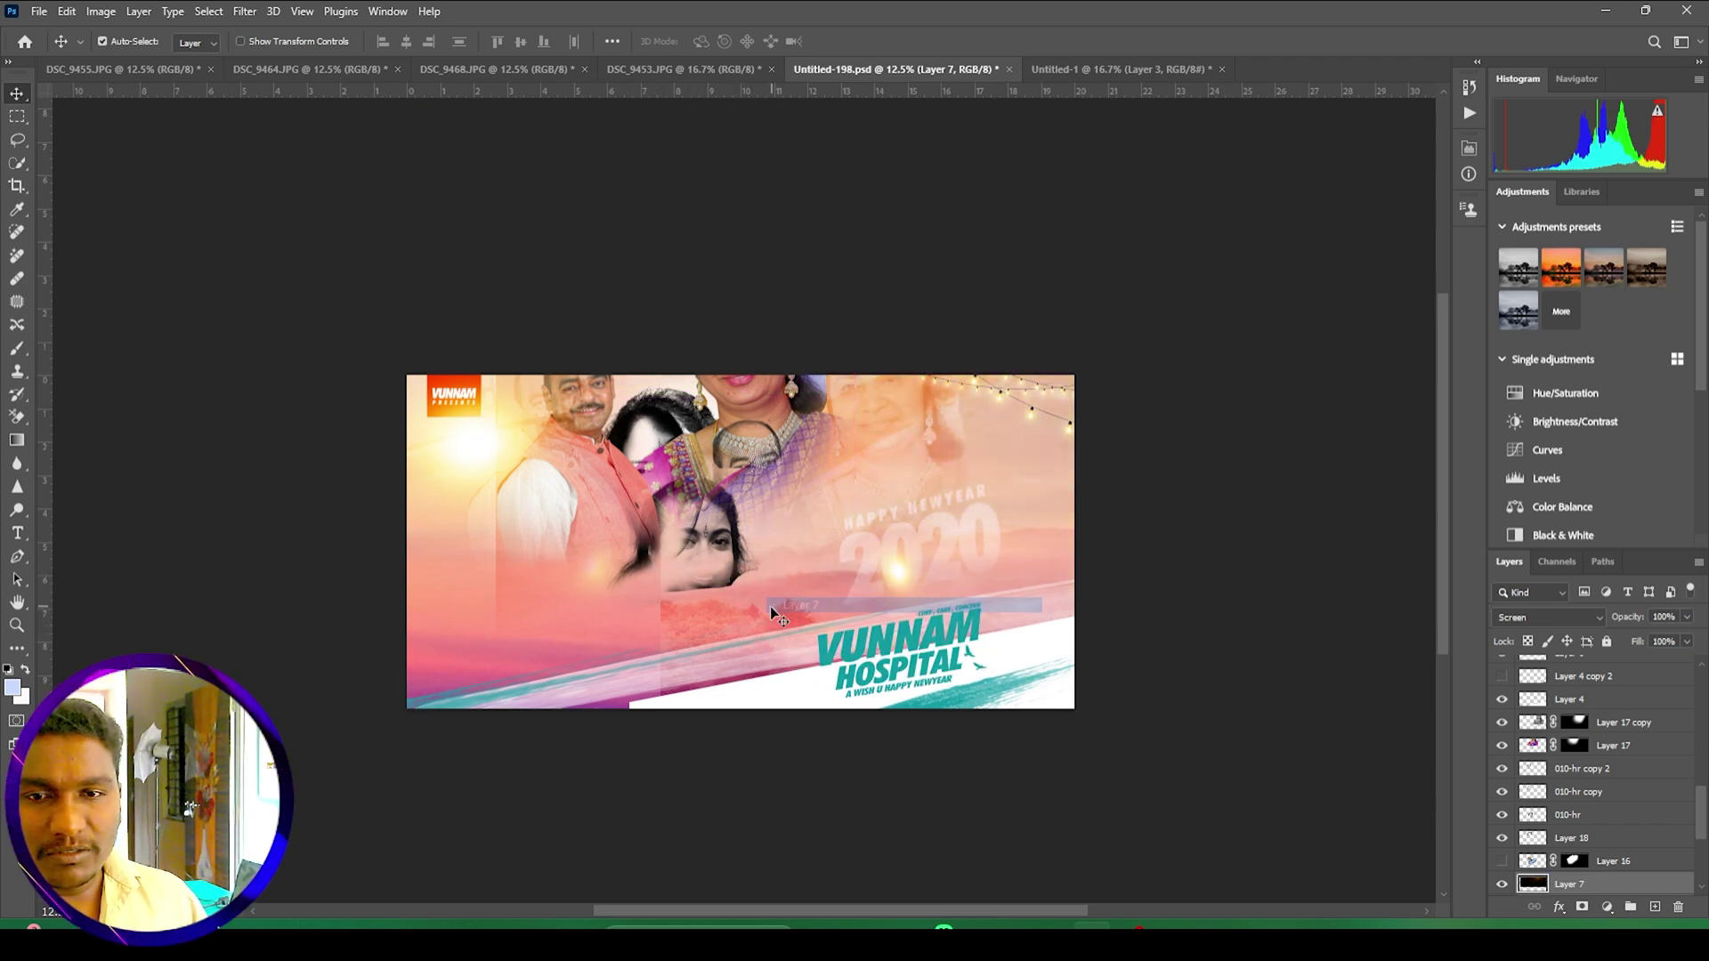
left_click_drag(770, 606, 742, 510)
left_click_drag(738, 641, 632, 514)
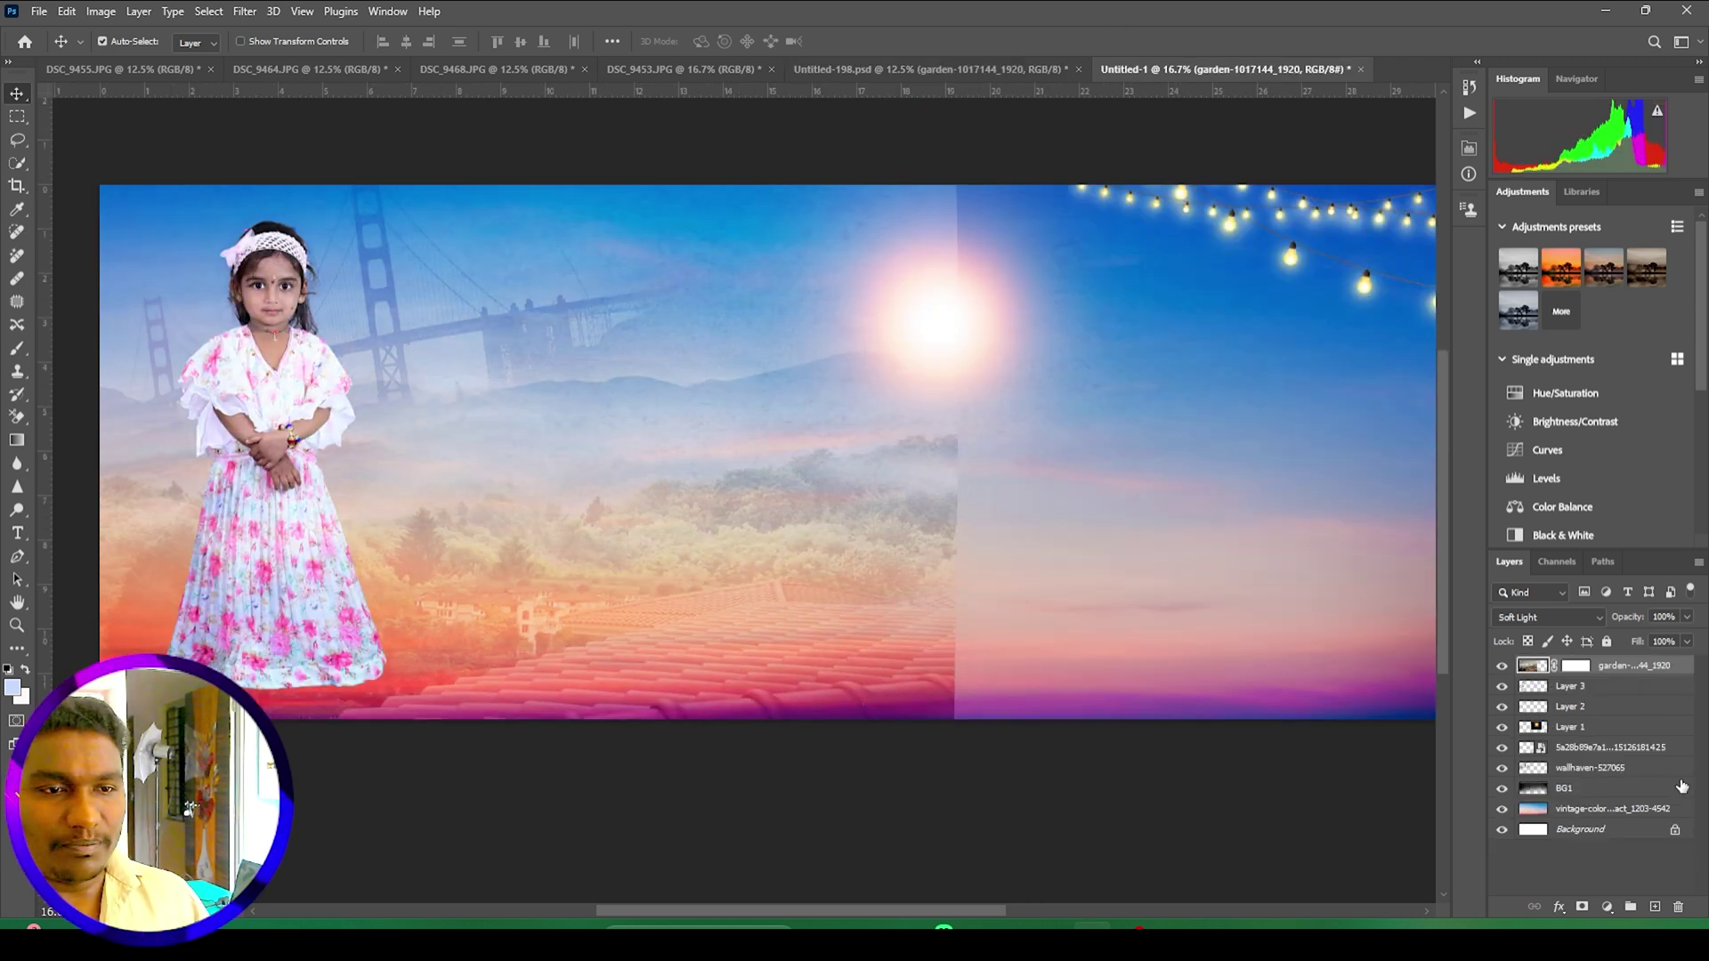
left_click_drag(1620, 674, 1611, 717)
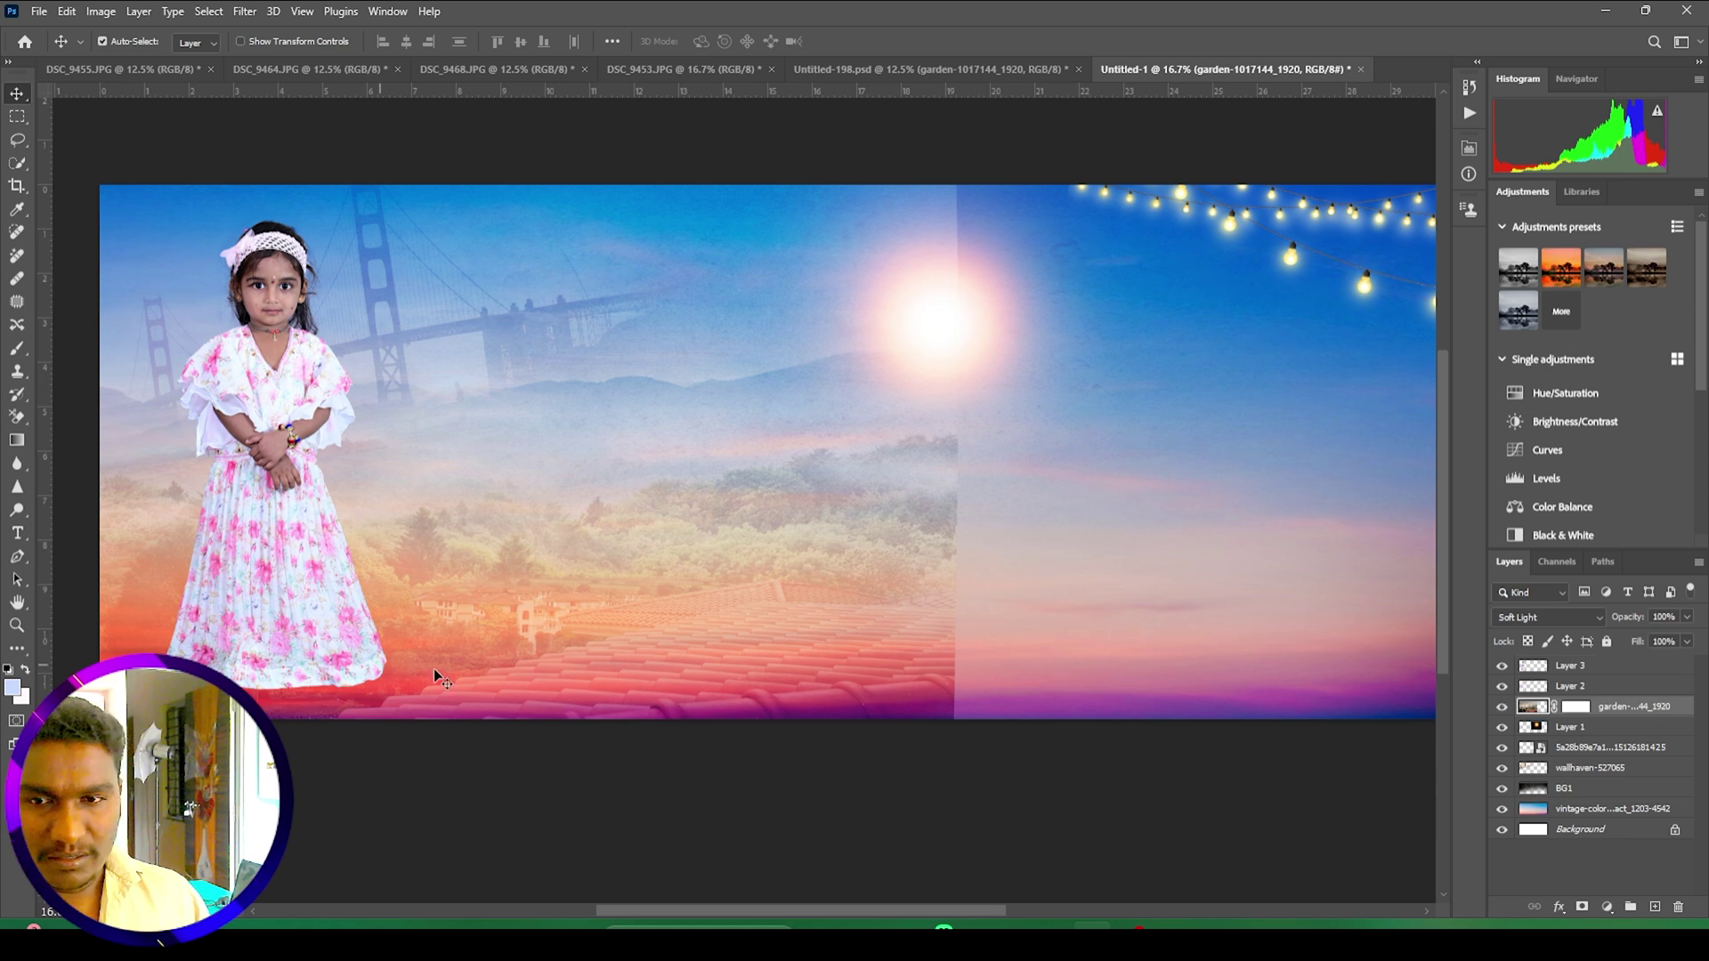
Step: Scale the garden layer to 179.01% and position it so the landscape covers the full width of the canvas
left_click_drag(574, 590, 674, 601)
key("ctrl+minus")
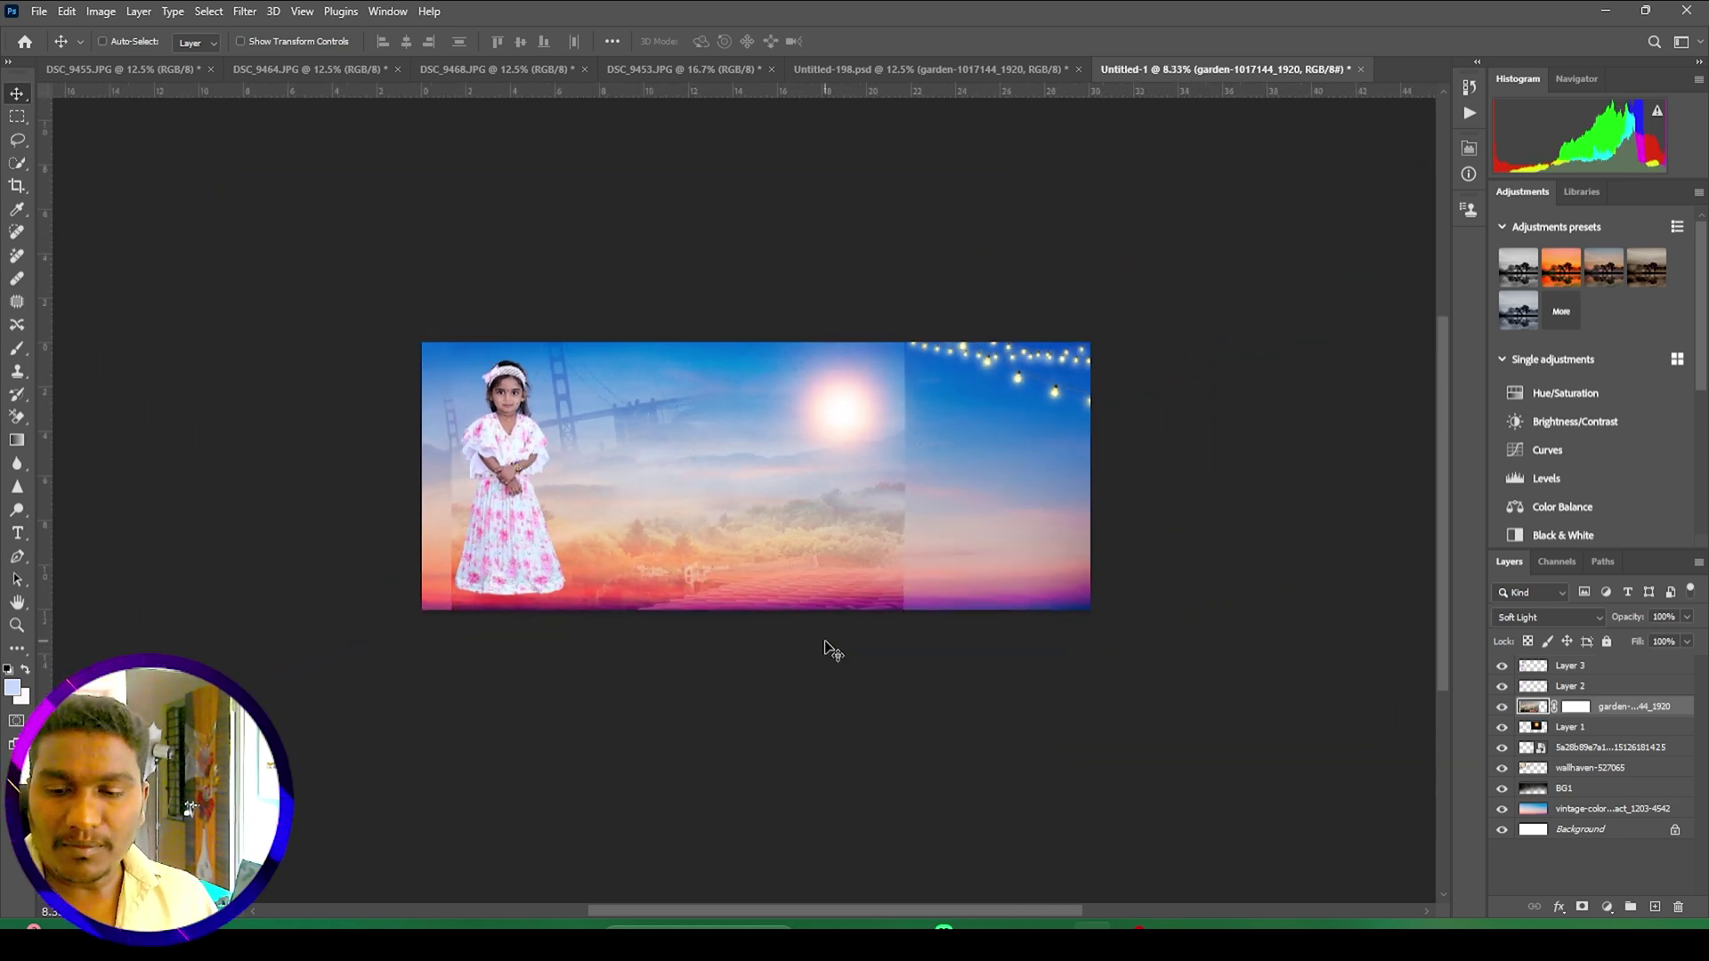
key("ctrl+t")
left_click_drag(906, 626, 1263, 870)
left_click_drag(836, 595, 702, 470)
key("Return")
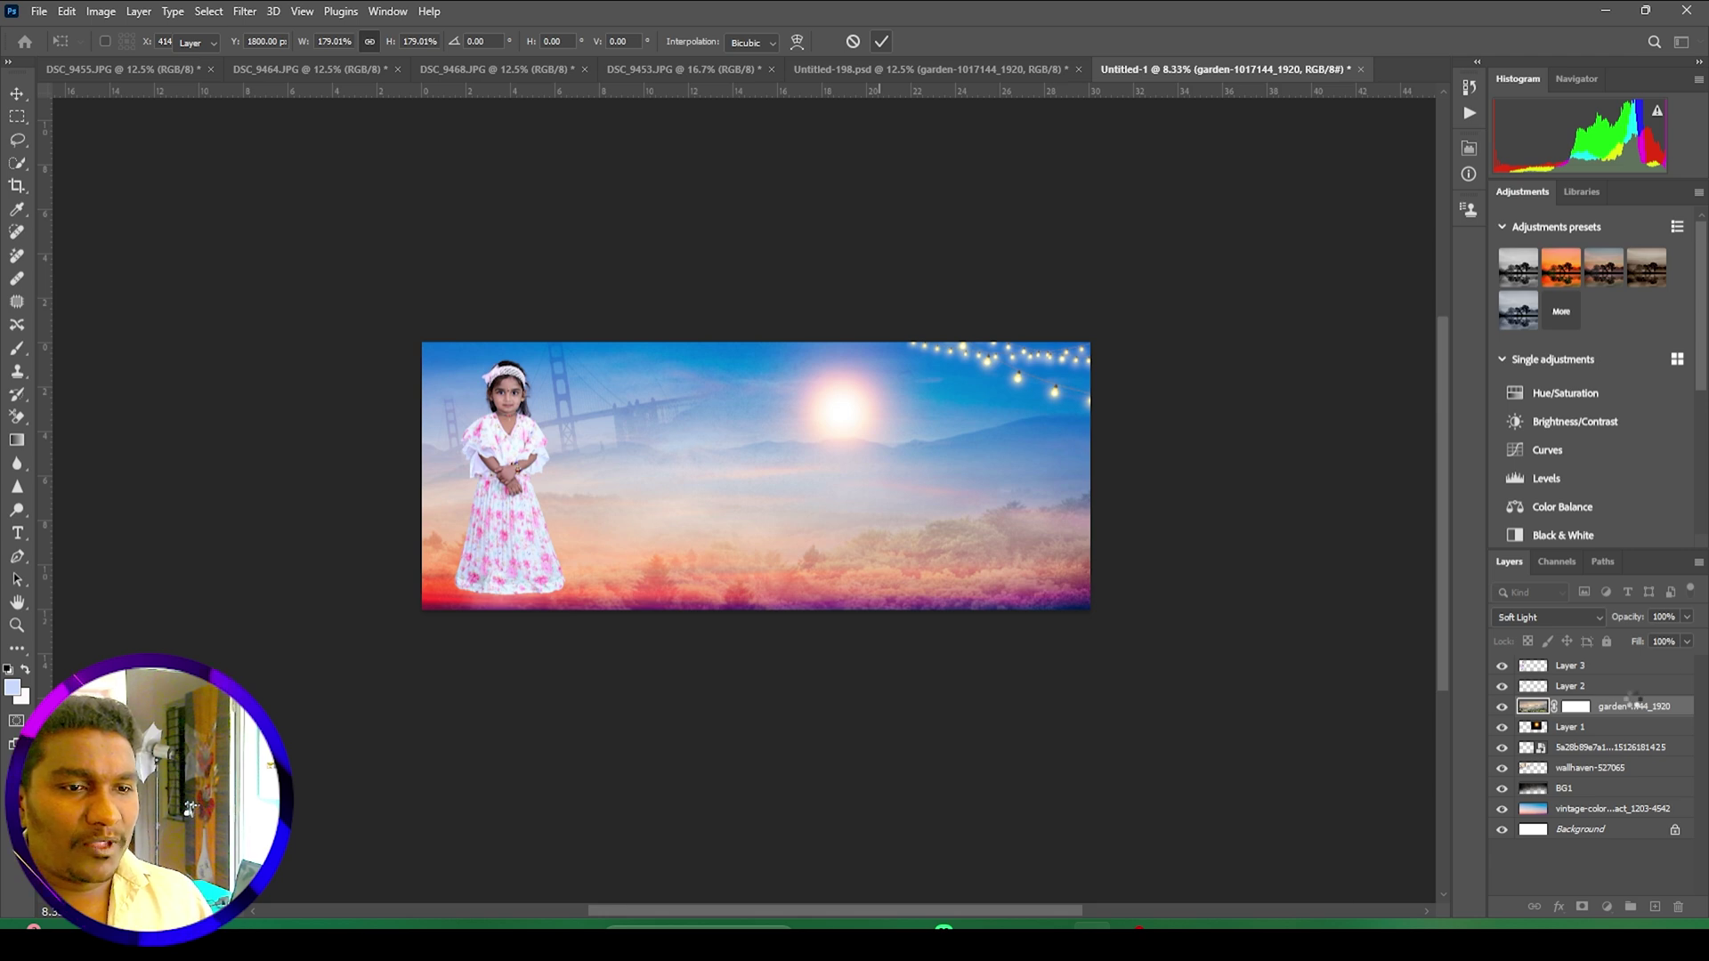
Step: Reorder the garden layer directly beneath BG1 and select the girl's cut-out on Layer 3
left_click_drag(1620, 707, 1612, 810)
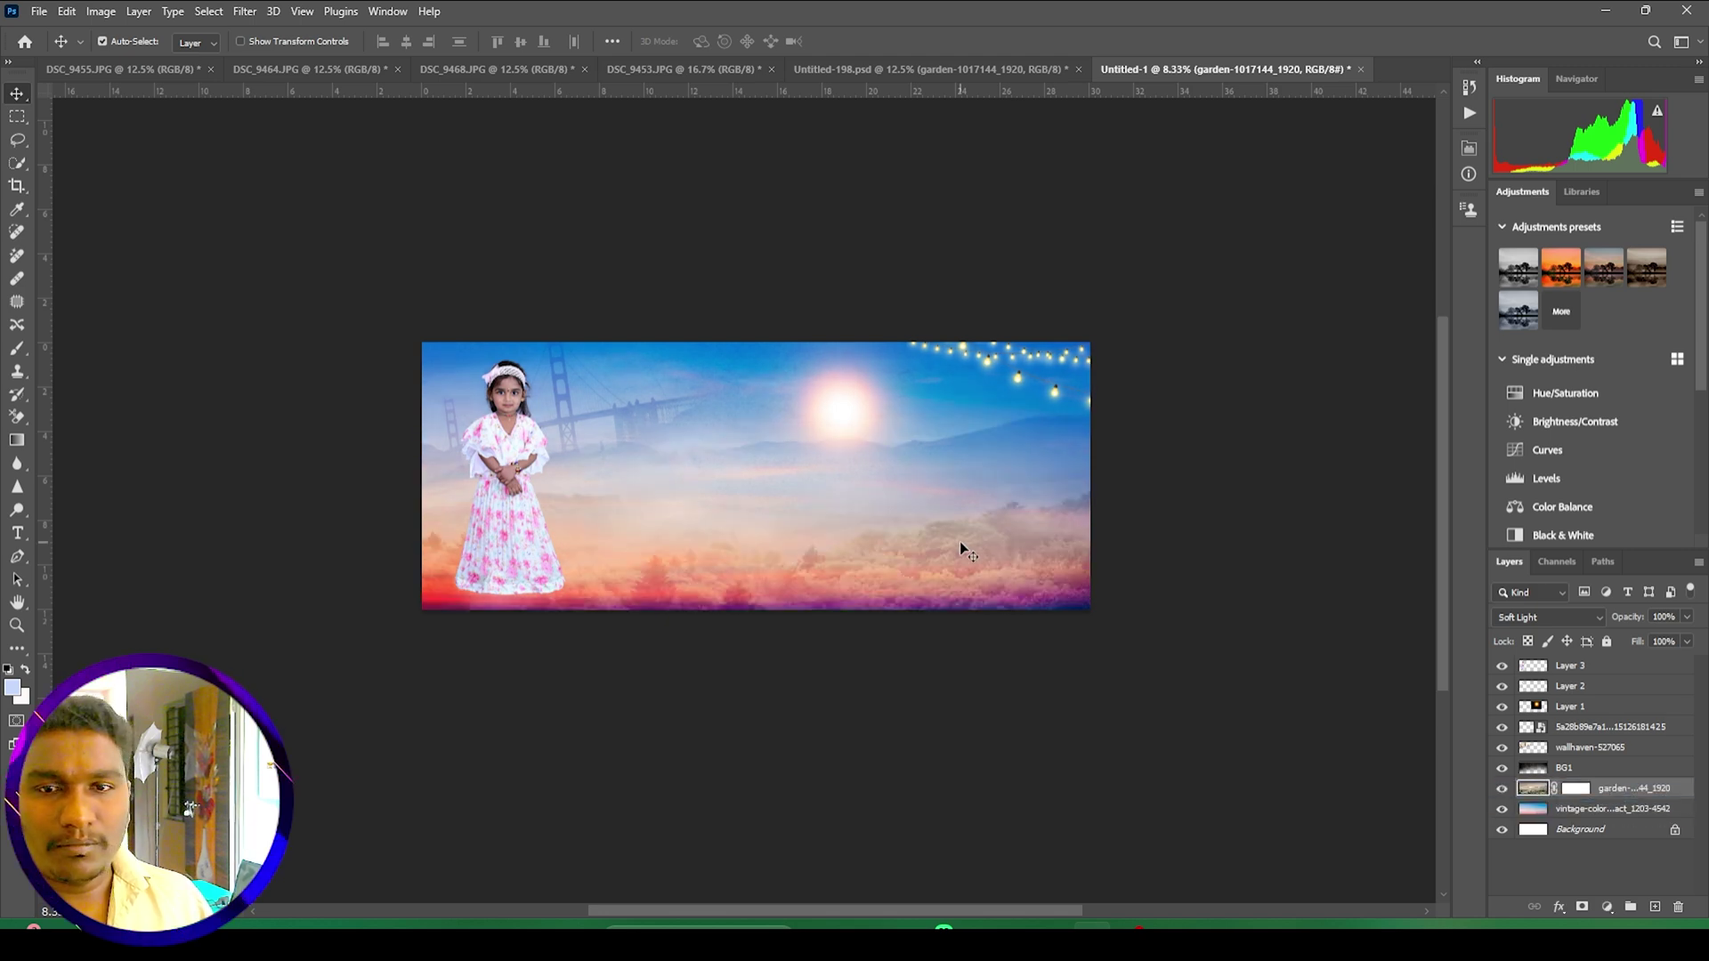
key("ctrl+plus")
key("ctrl+plus")
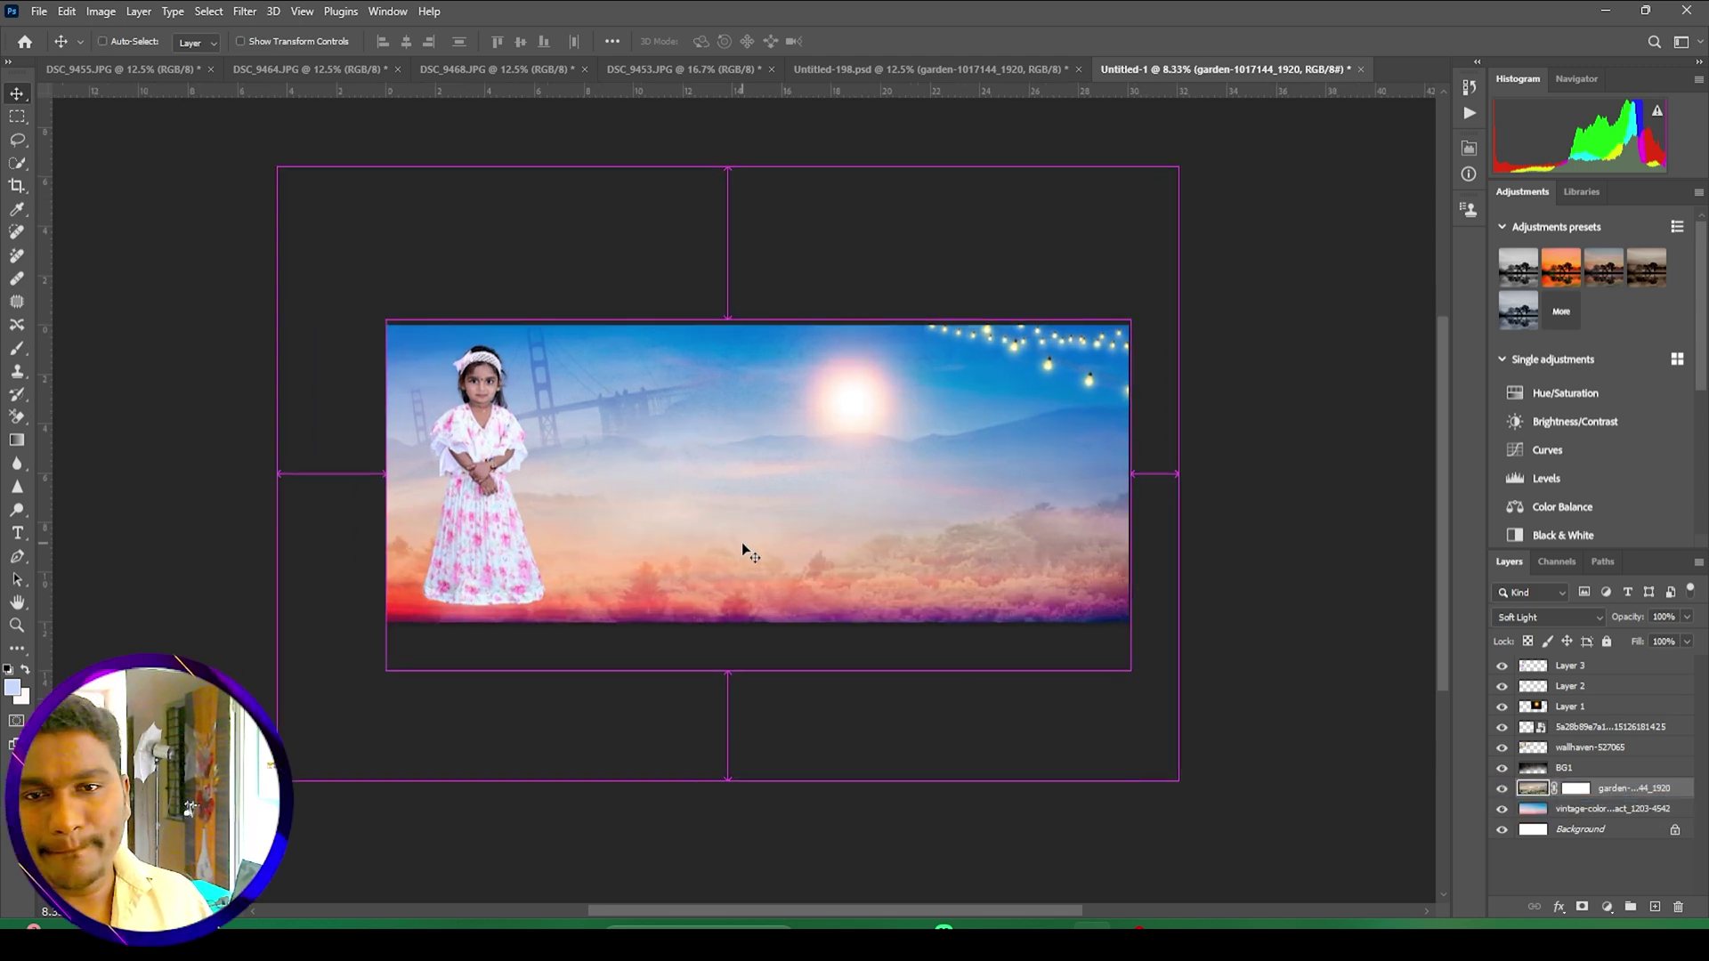
left_click_drag(643, 549, 697, 554)
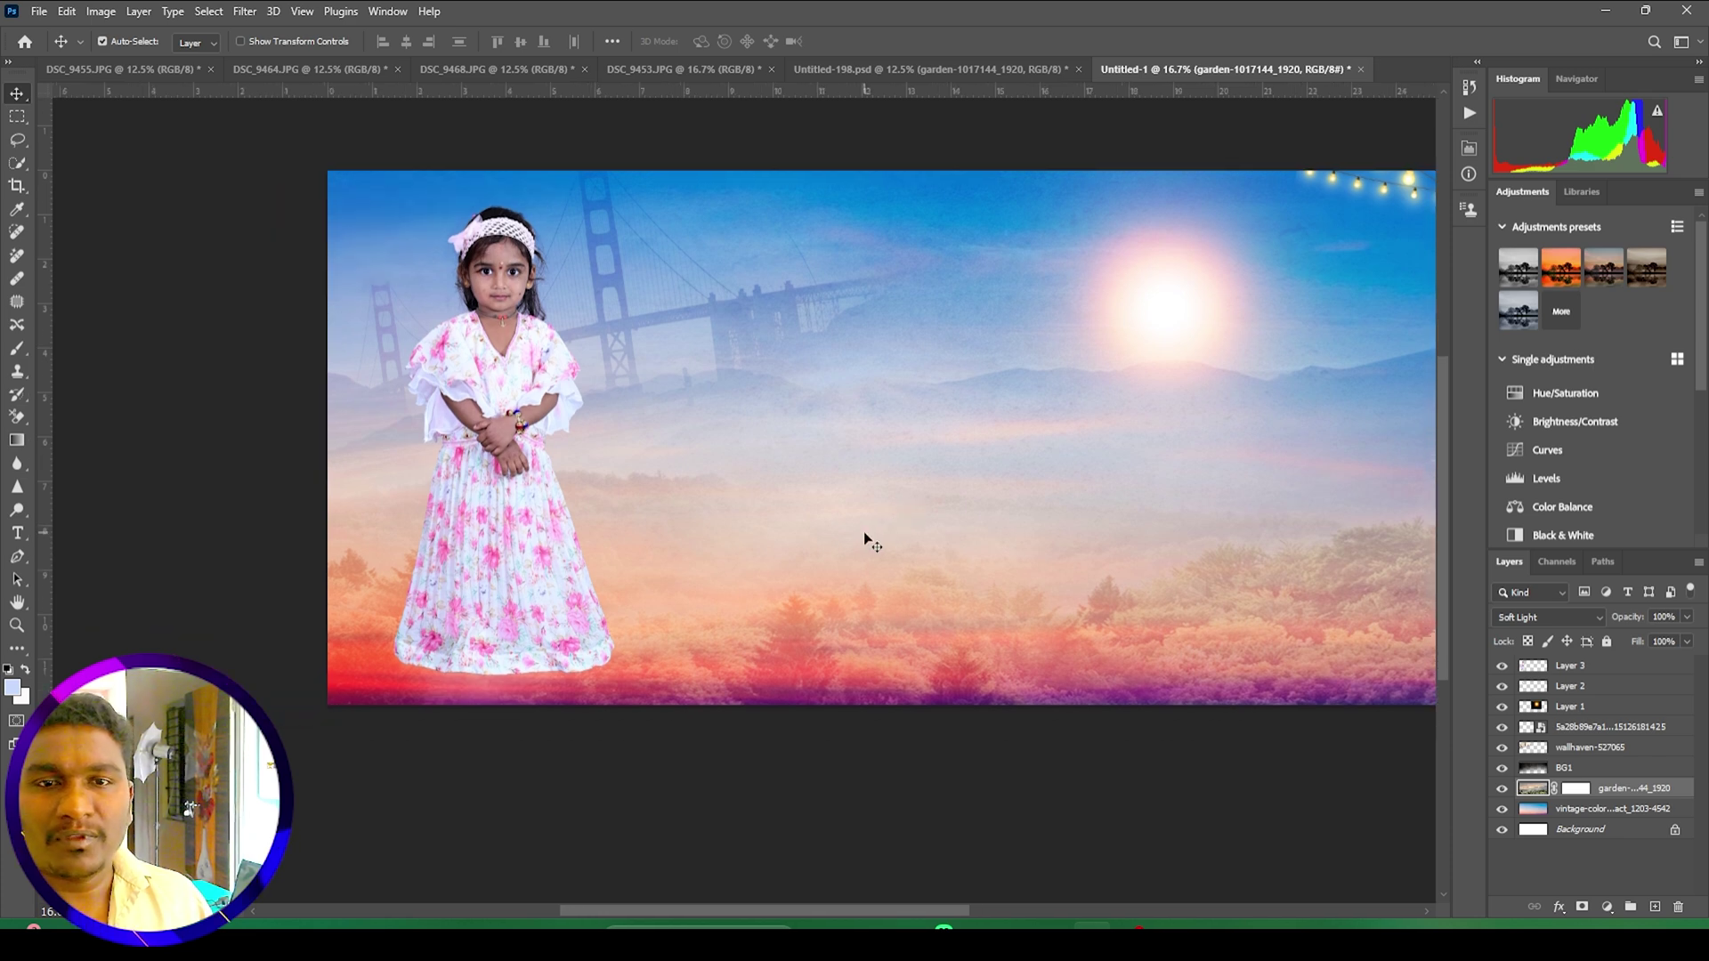
key("ctrl+minus")
left_click_drag(980, 500, 908, 512)
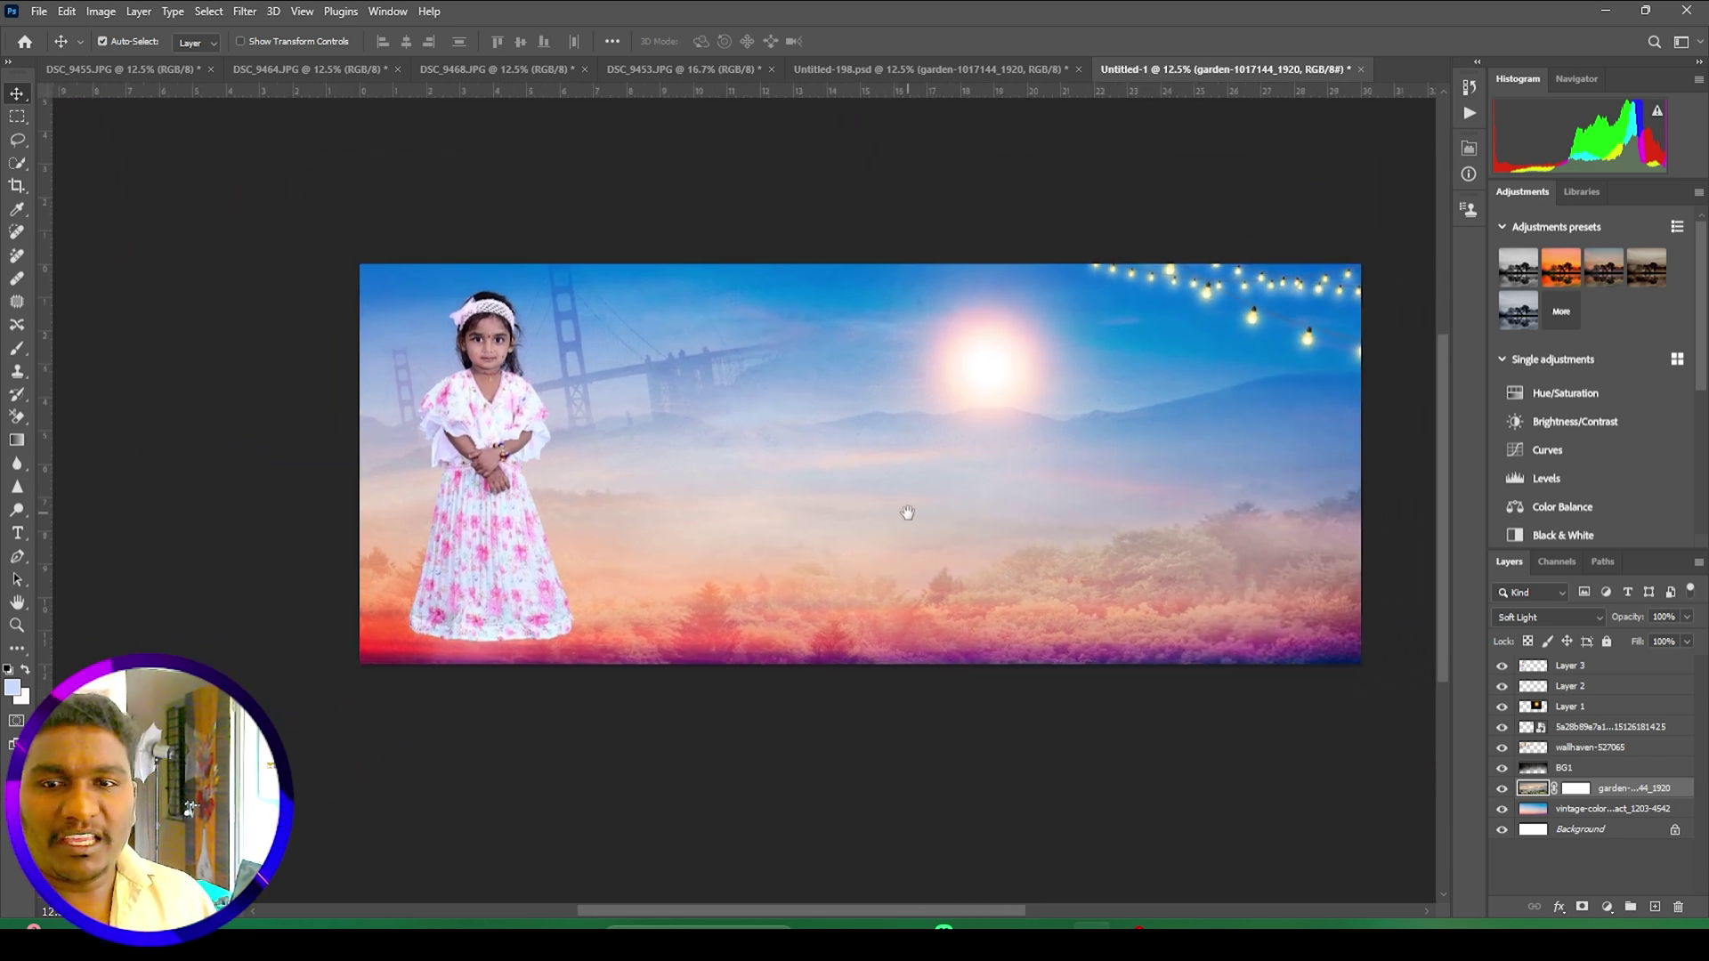
left_click_drag(481, 503, 490, 499)
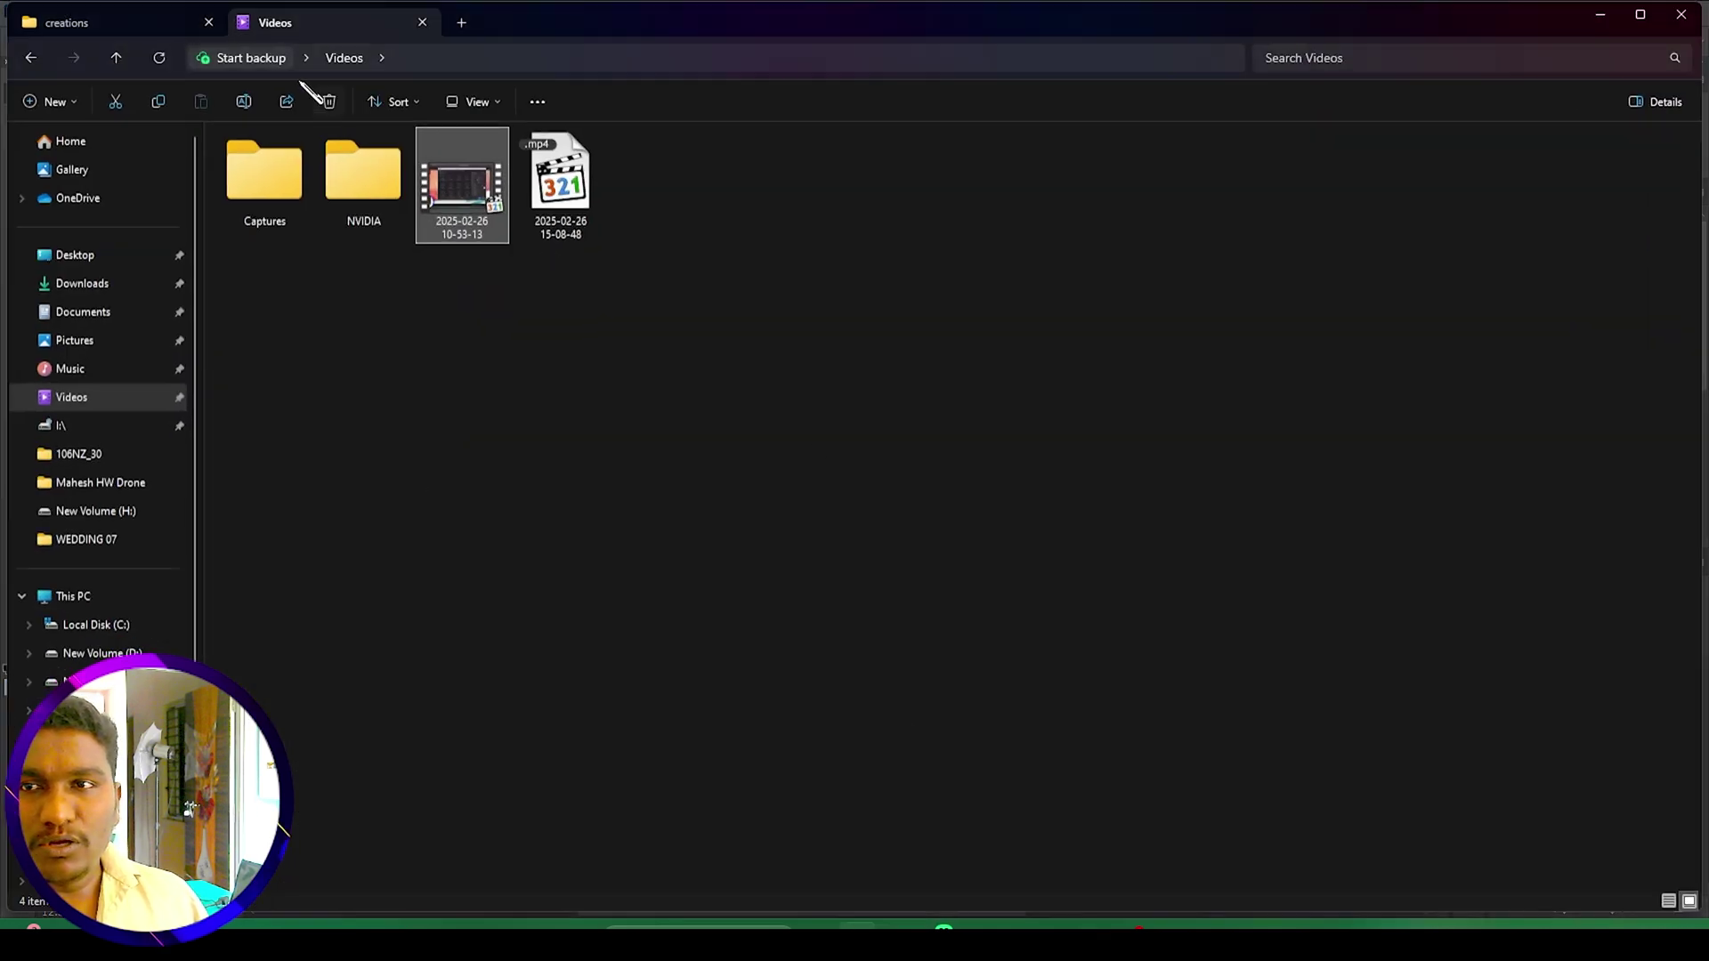
Step: Open stone.psd from the creations folder in Photoshop
left_click(147, 24)
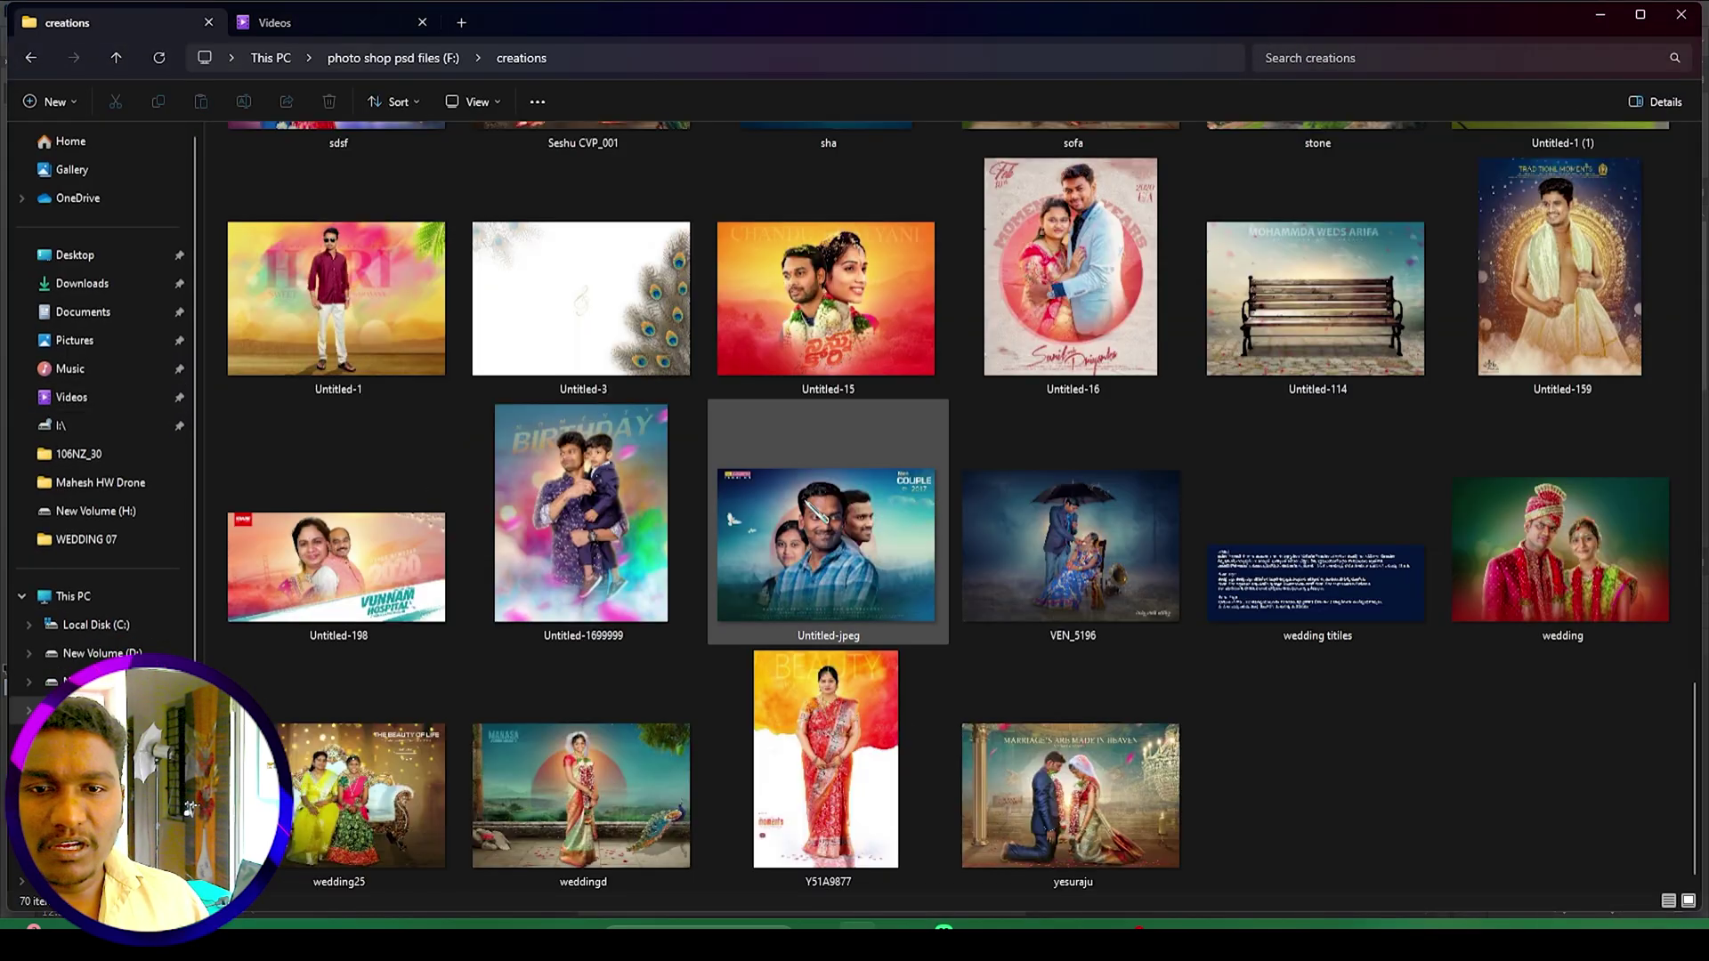
scroll(968, 599, "up", 3)
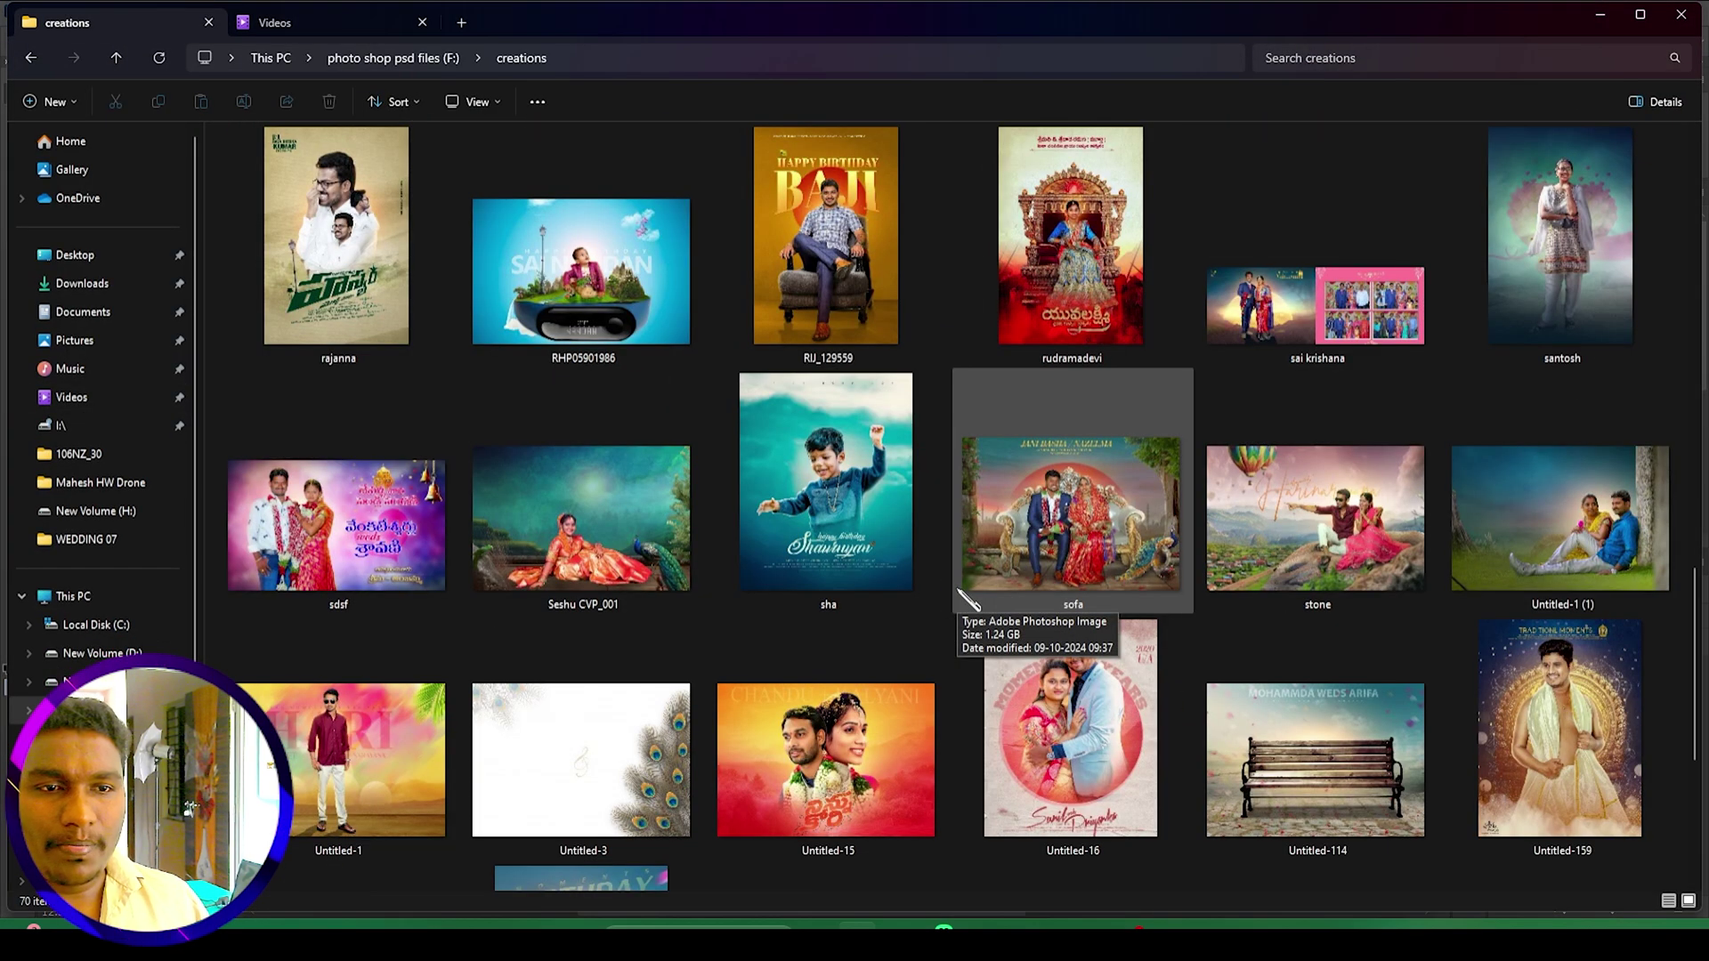
double_click(1390, 28)
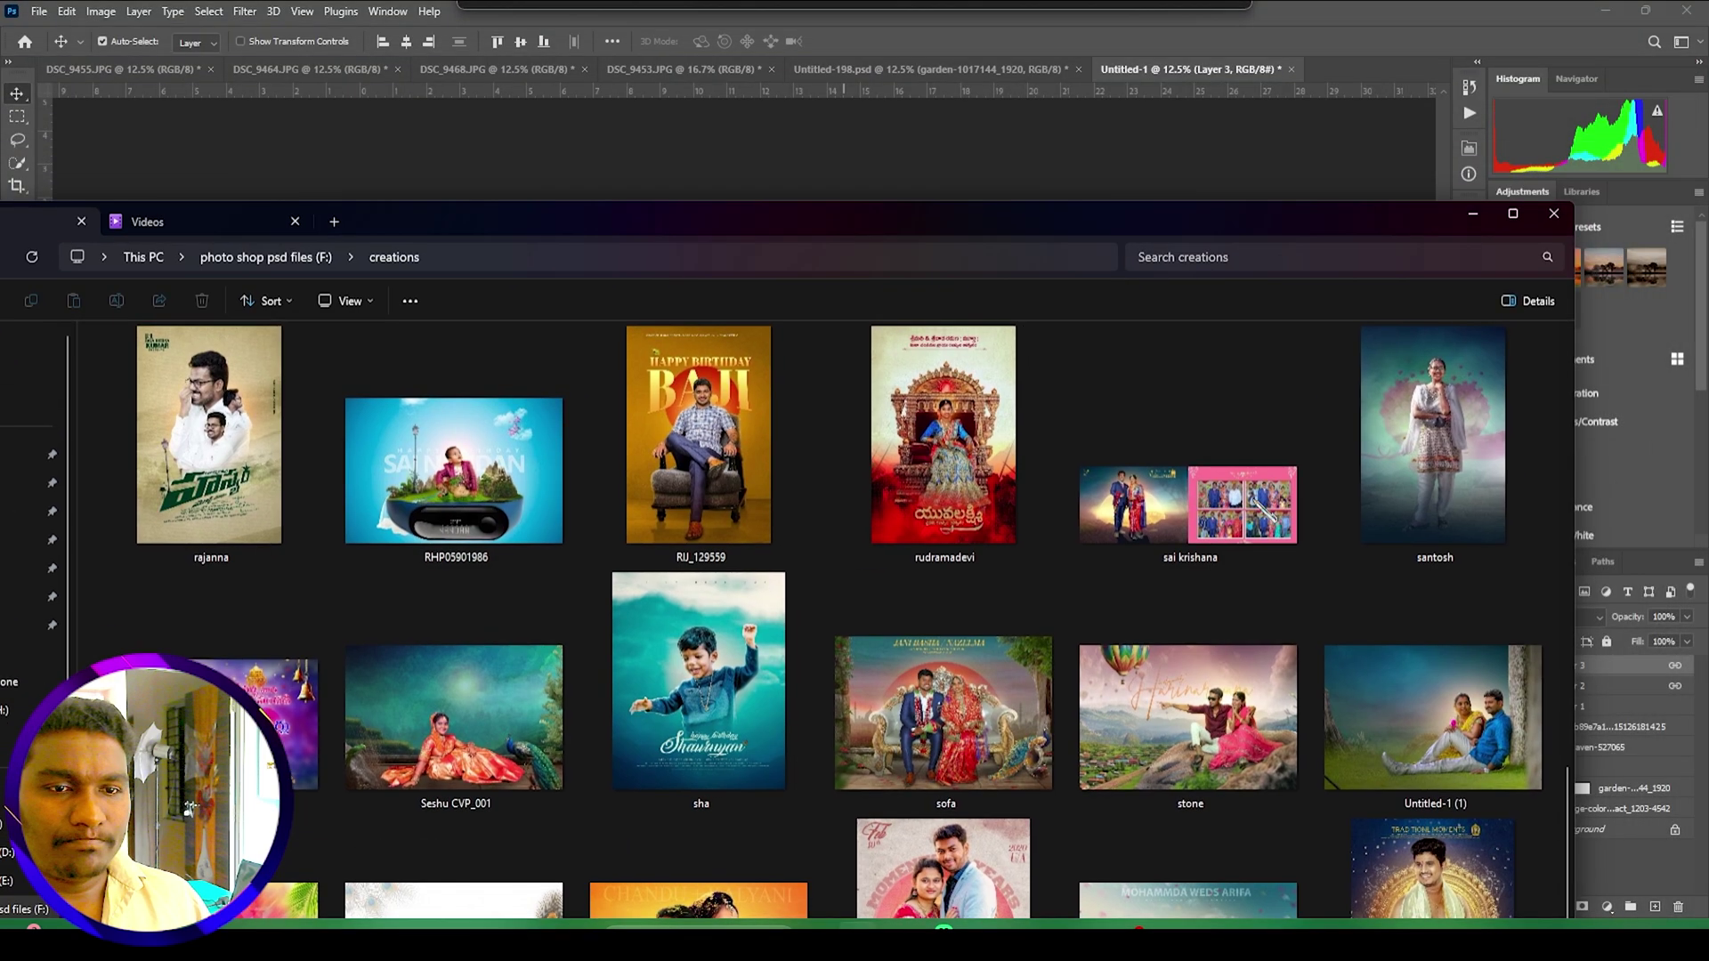
left_click_drag(1242, 781, 765, 532)
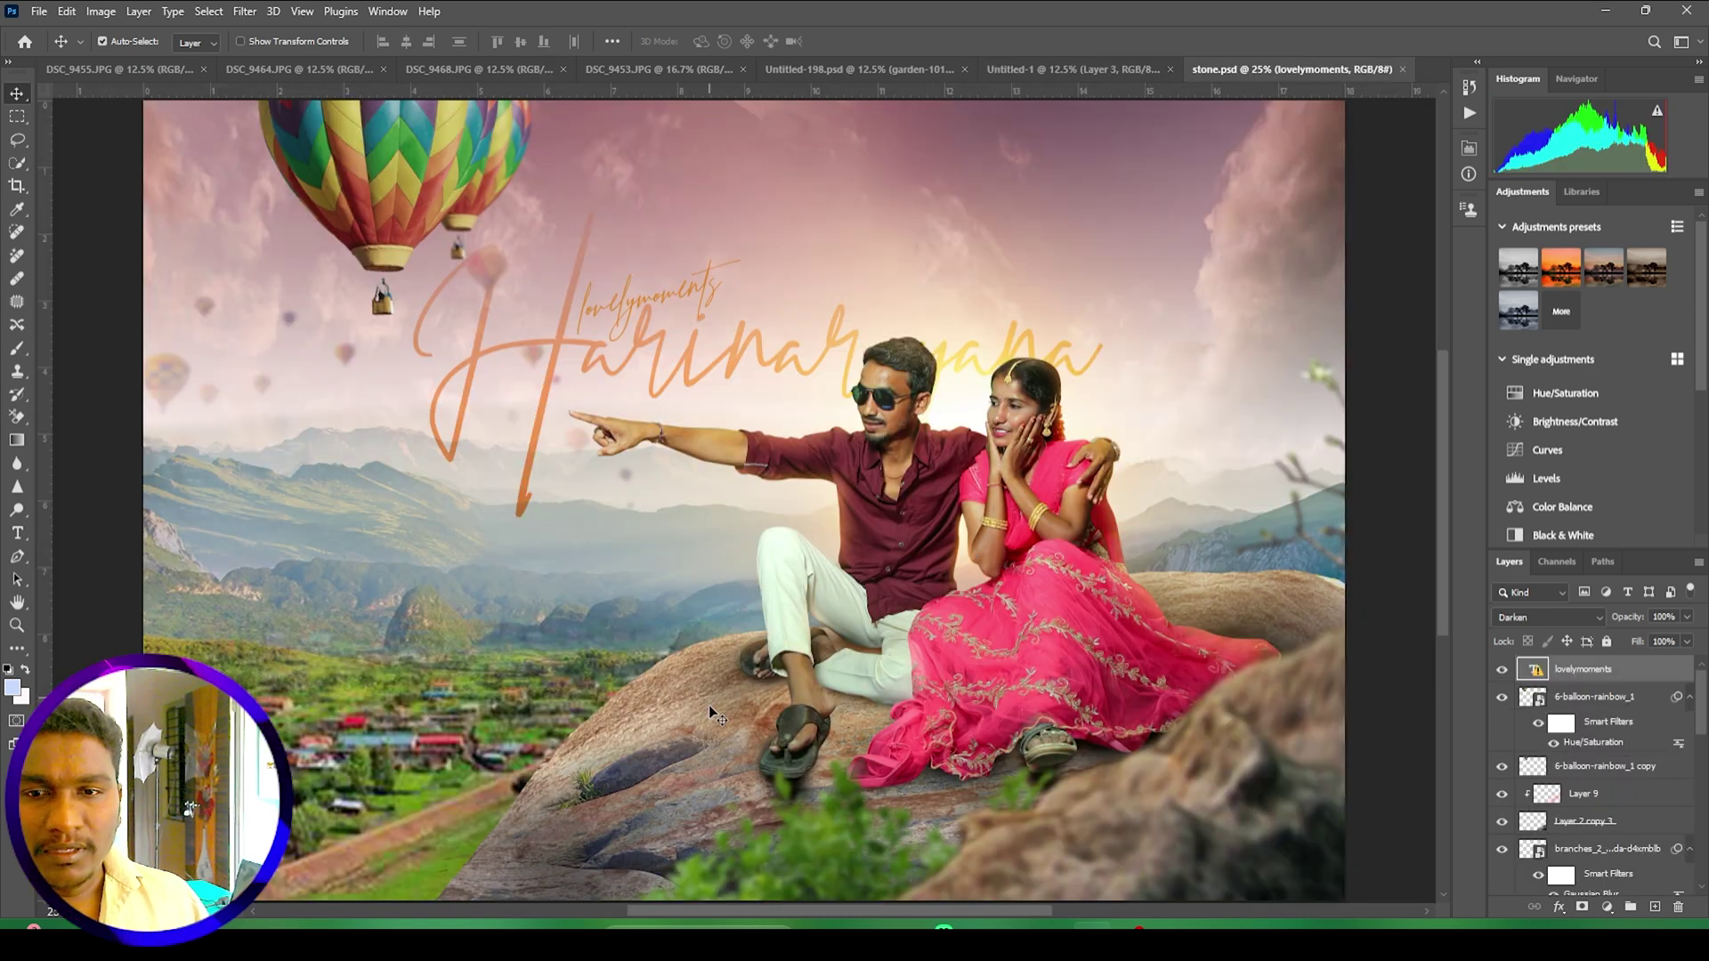
Step: Copy the stone_PNG13600 layer from stone.psd into Untitled-1 and order it directly beneath Layer 2
left_click_drag(785, 628, 749, 562)
left_click_drag(822, 728, 798, 604)
left_click_drag(569, 598, 794, 703)
left_click_drag(686, 599, 970, 62)
left_click(1101, 71)
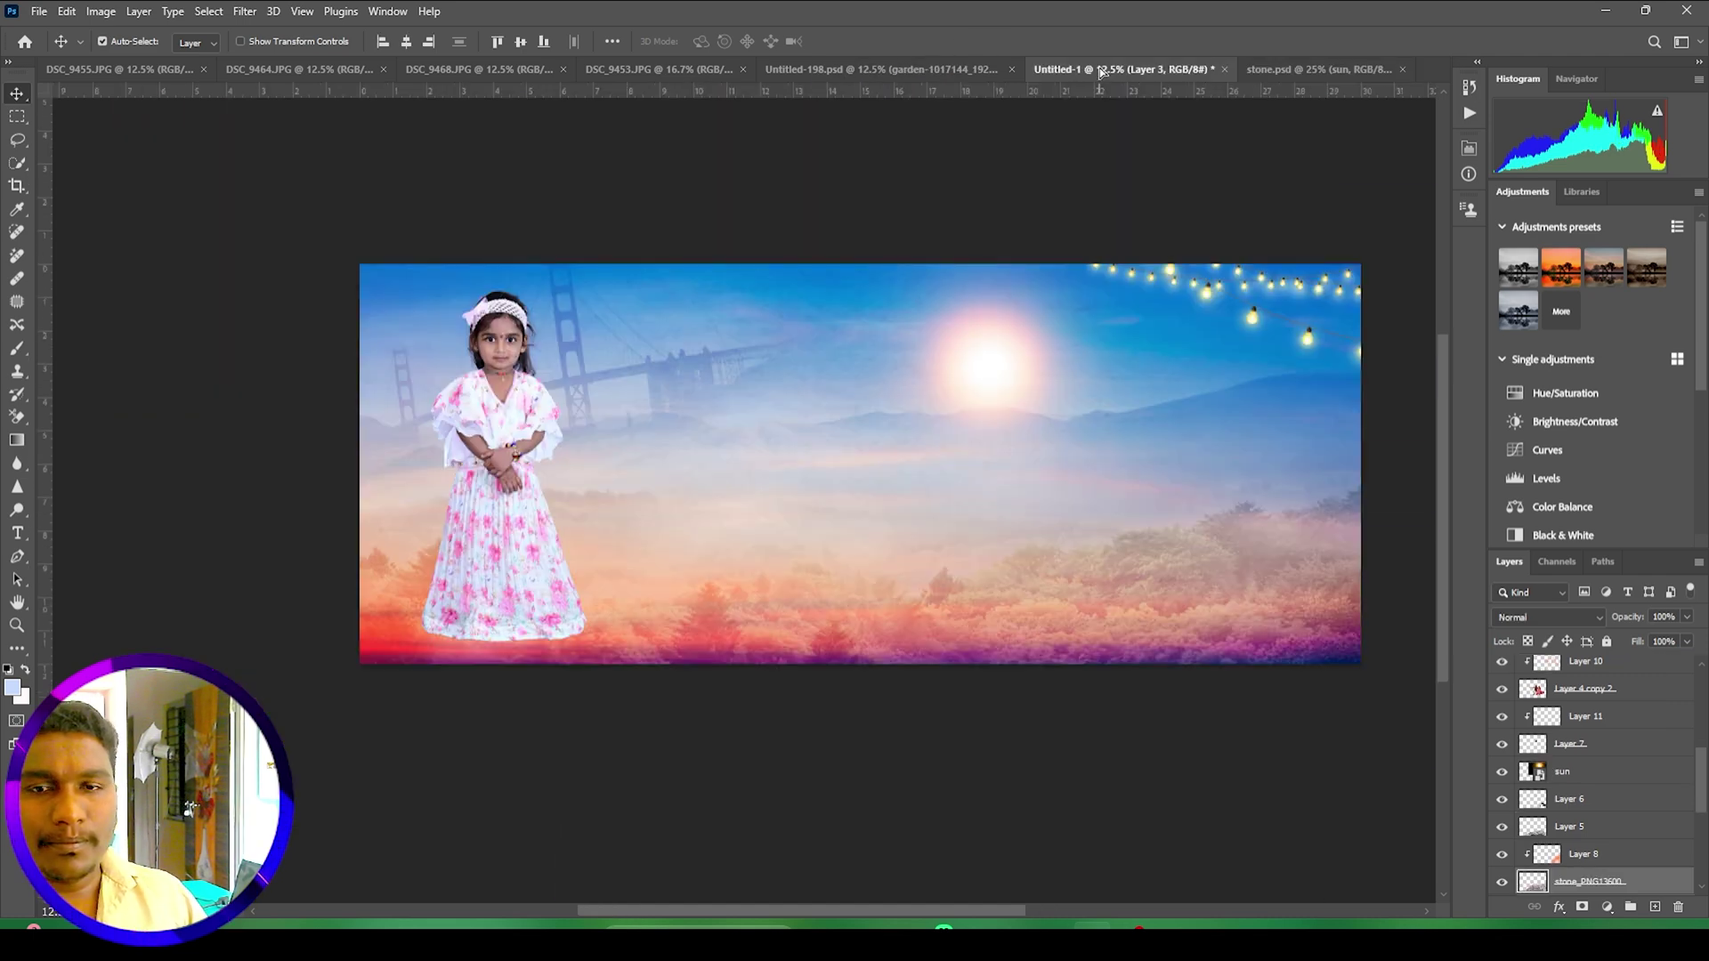
mouse_move(548, 532)
left_mouse_down()
mouse_move(572, 515)
mouse_move(563, 556)
left_mouse_up()
left_click_drag(1609, 673, 1598, 713)
left_click_drag(718, 559, 703, 583)
Step: Rotate the stone layer by 1.11° and position it behind the girl in the canvas's lower-left corner
key("ctrl+t")
left_click_drag(813, 751, 848, 776)
mouse_move(664, 625)
left_mouse_down()
mouse_move(911, 575)
mouse_move(697, 599)
mouse_move(688, 620)
left_mouse_up()
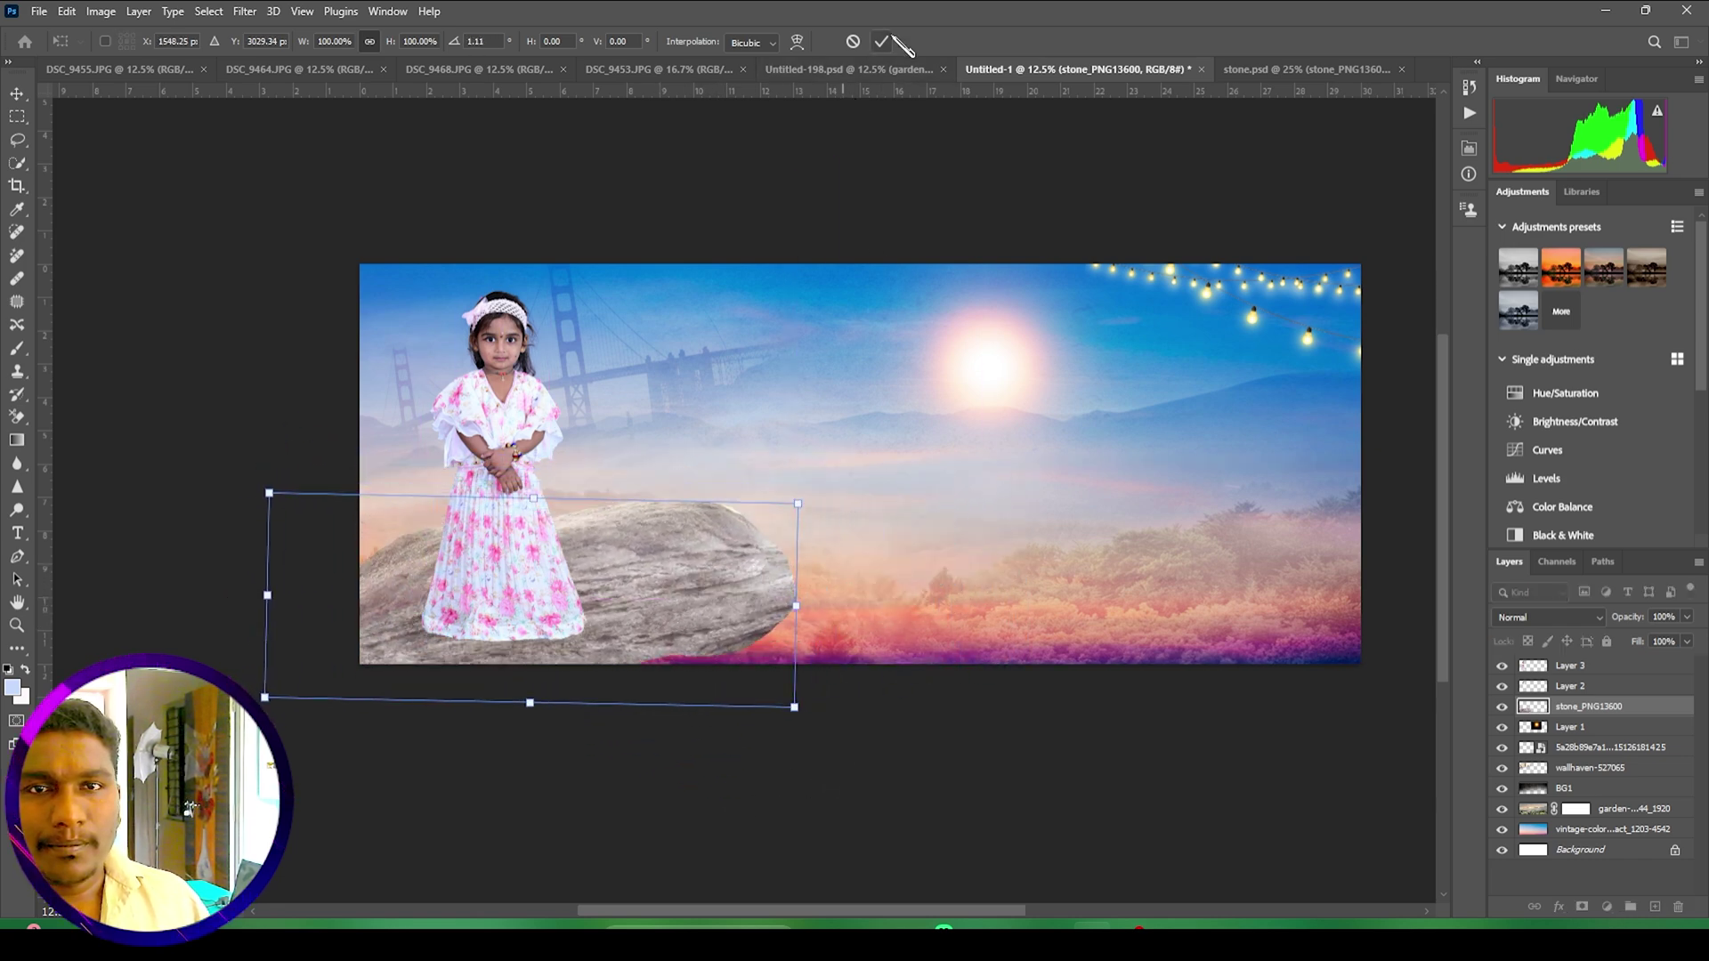
left_click(881, 42)
Step: Flip the stone layer horizontally and reposition it beneath the girl so it slopes down toward the canvas centre
left_click(105, 12)
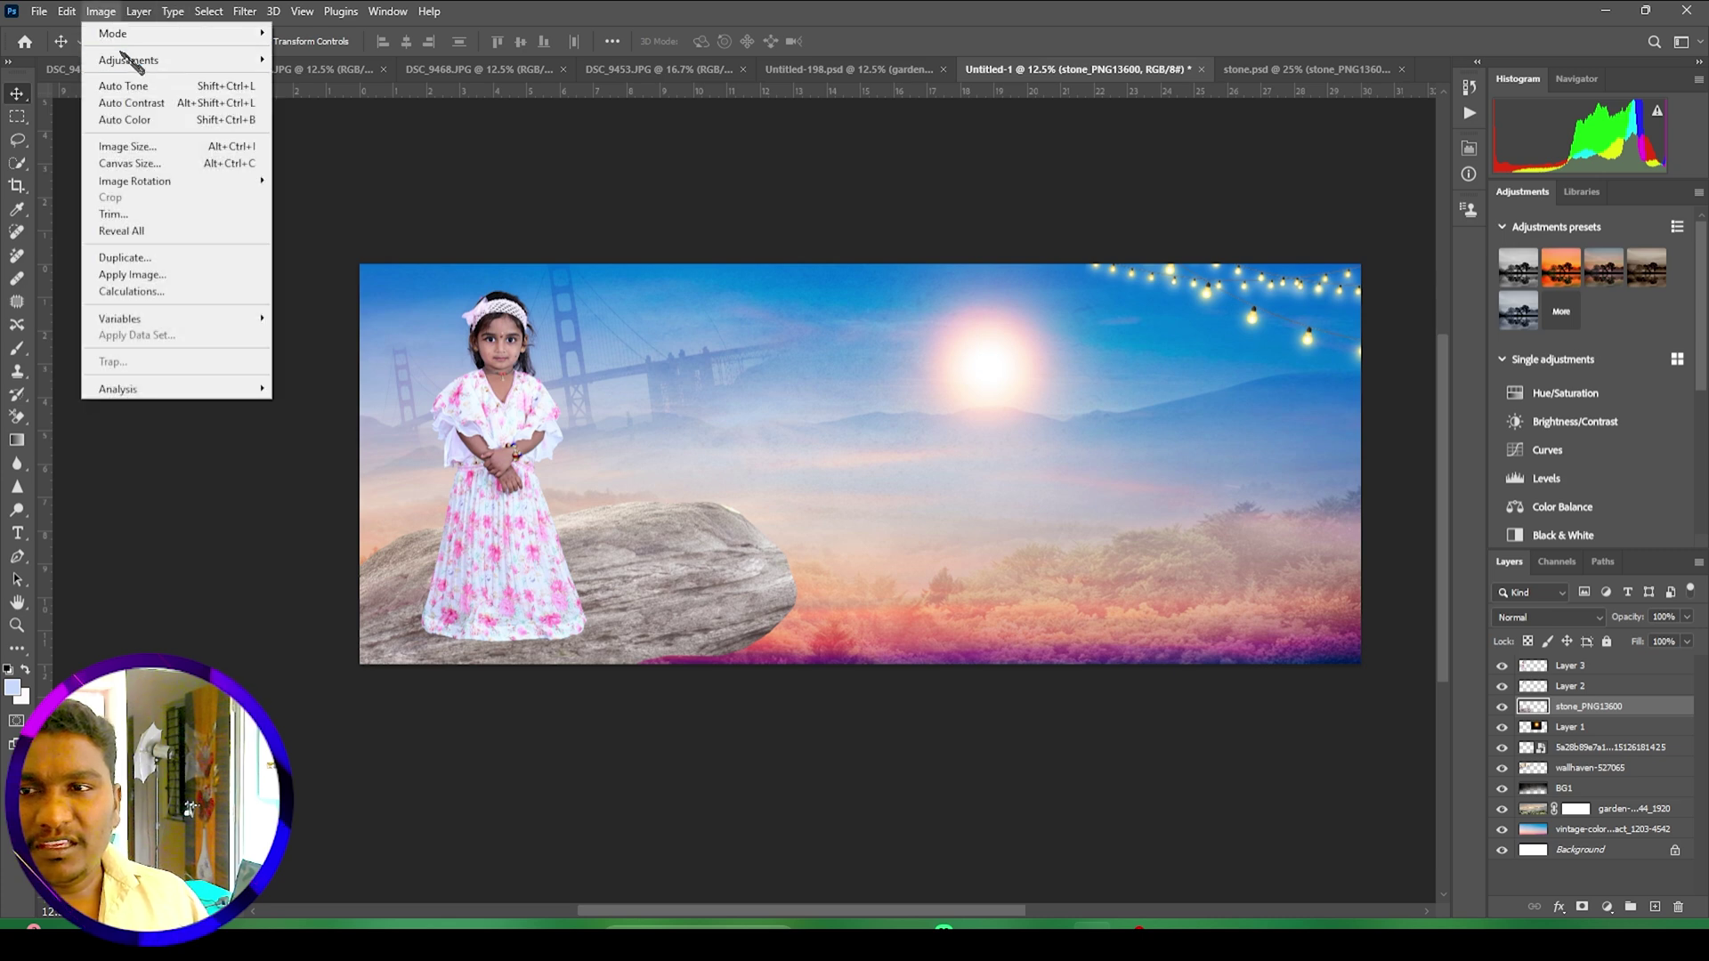
mouse_move(67, 12)
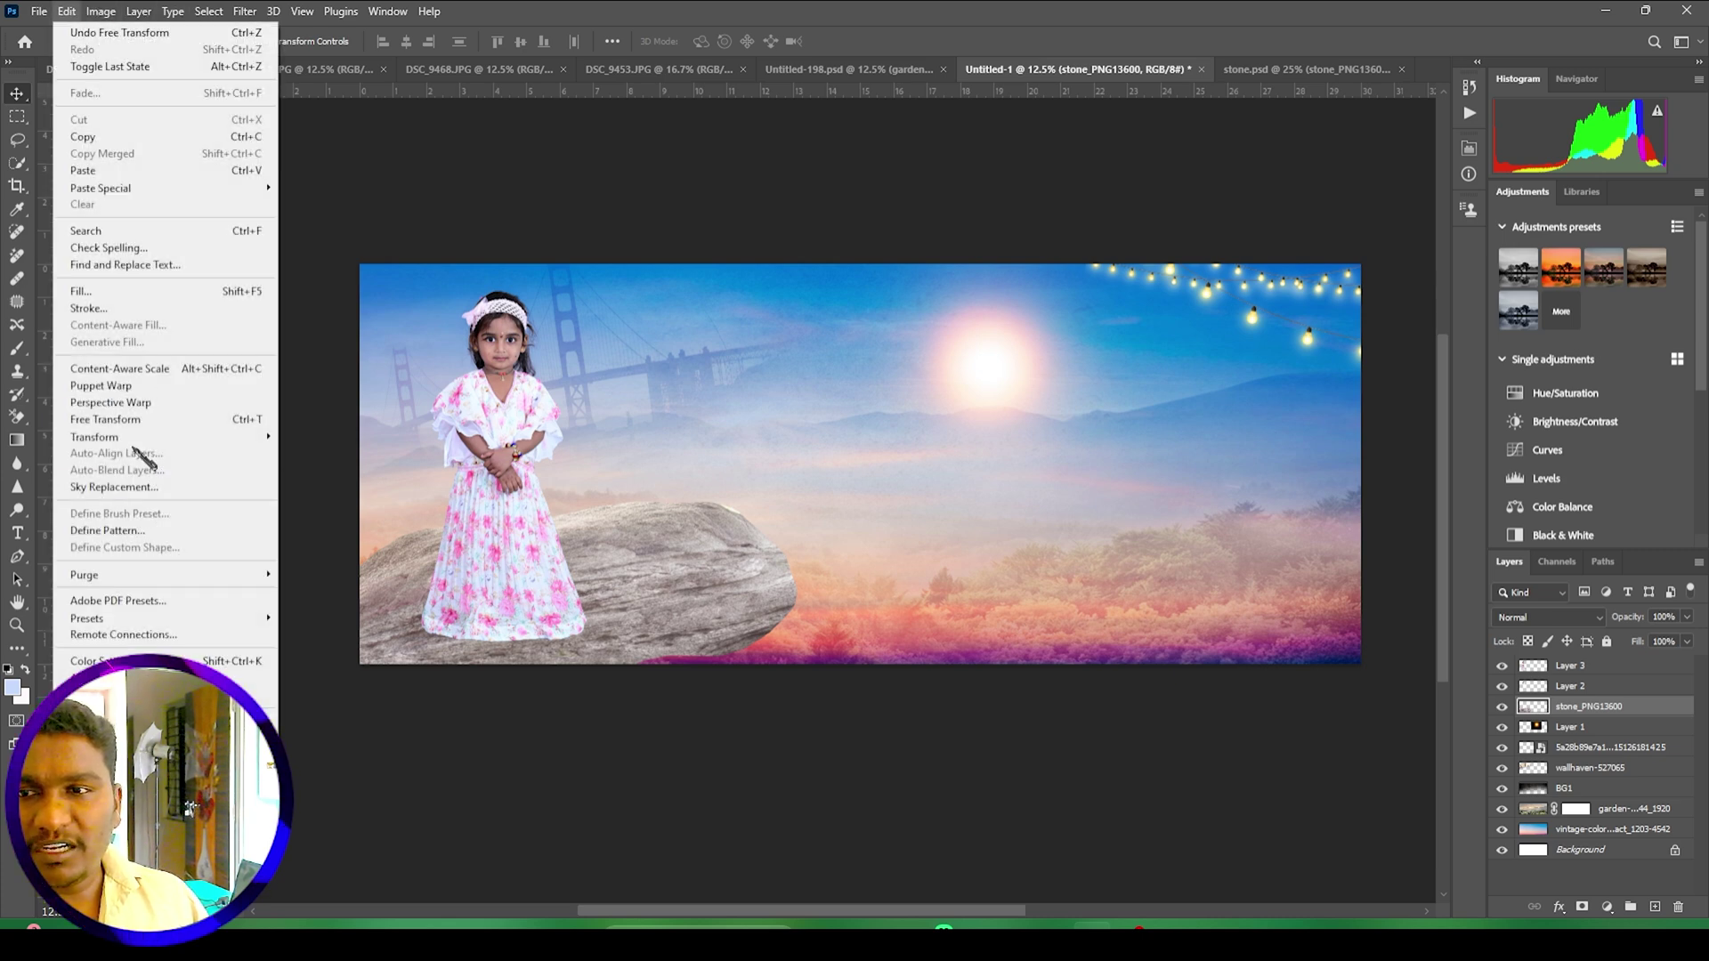
mouse_move(143, 437)
left_click(355, 771)
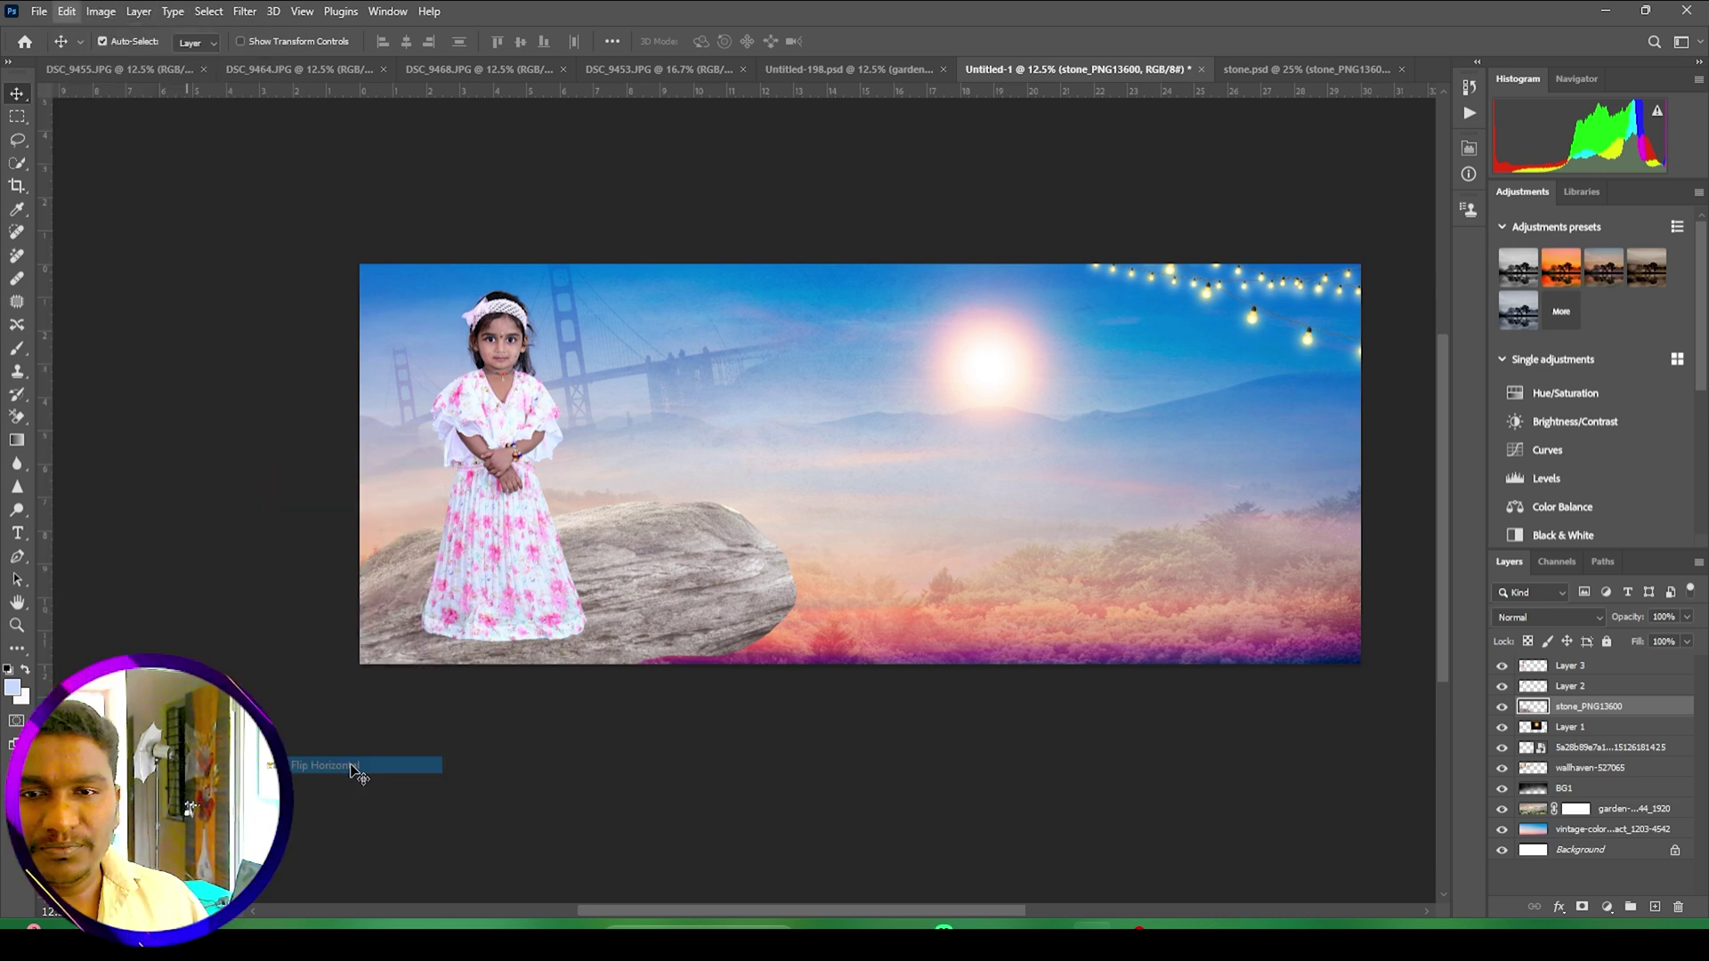
left_click_drag(659, 624, 660, 635)
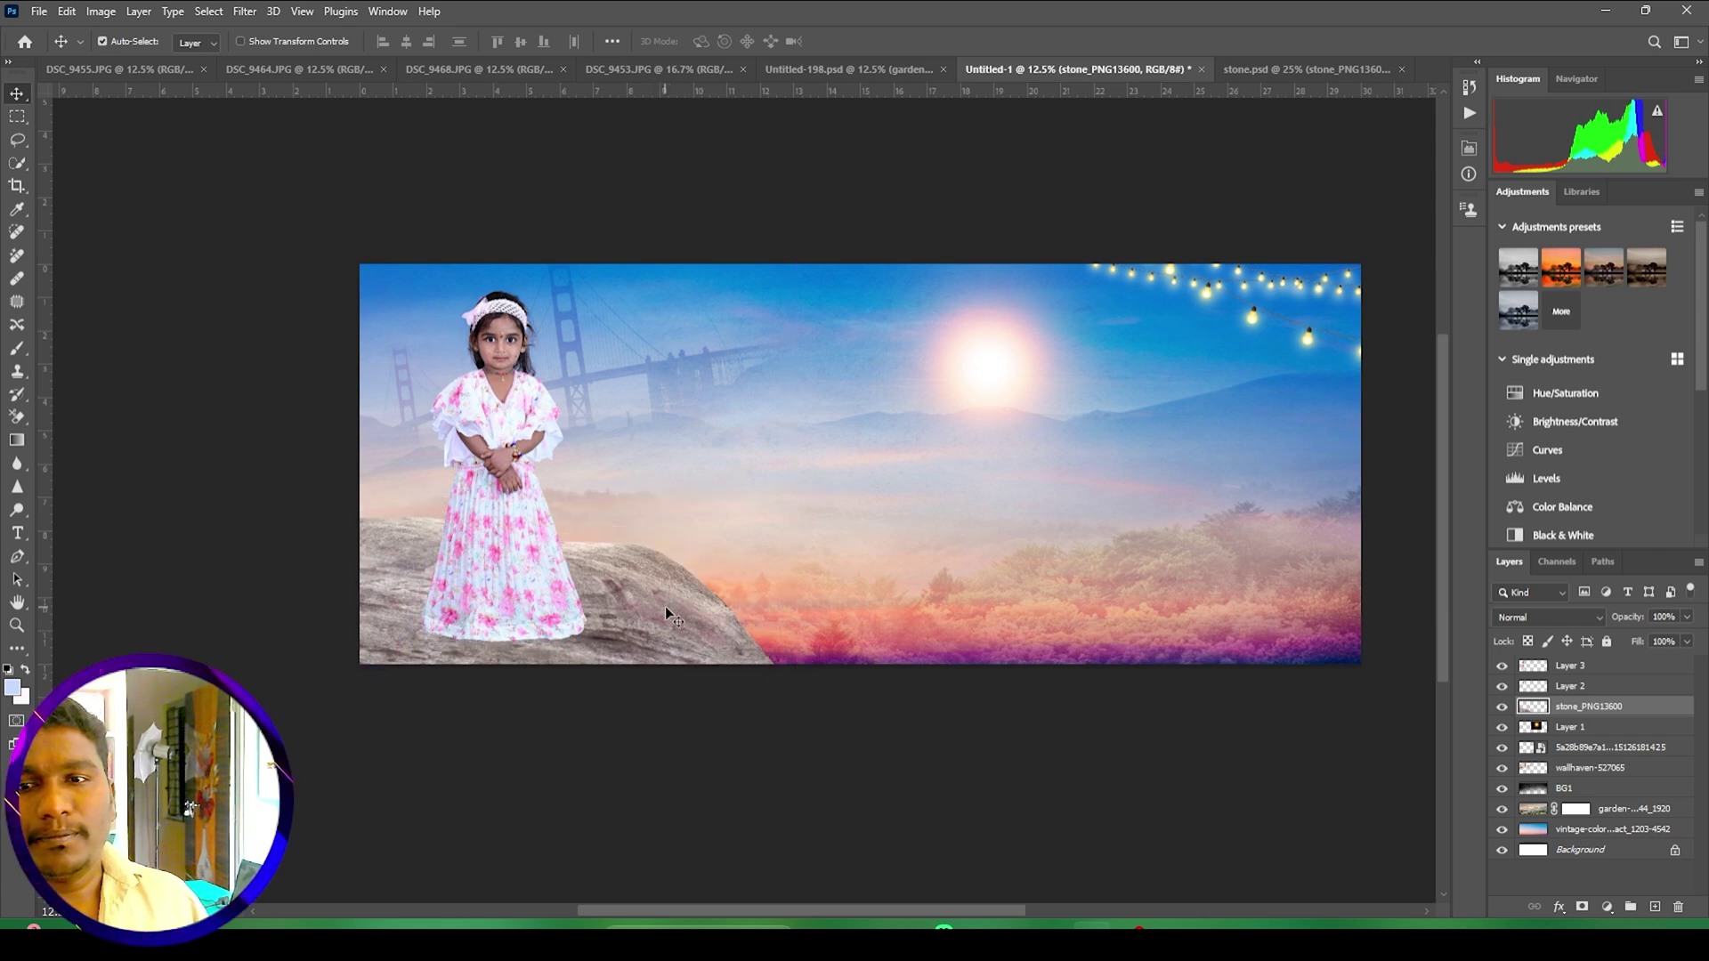
Step: Copy the Darken-mode Layer 5 from stone.psd into Untitled-1 and place it over the rock
left_click(1306, 68)
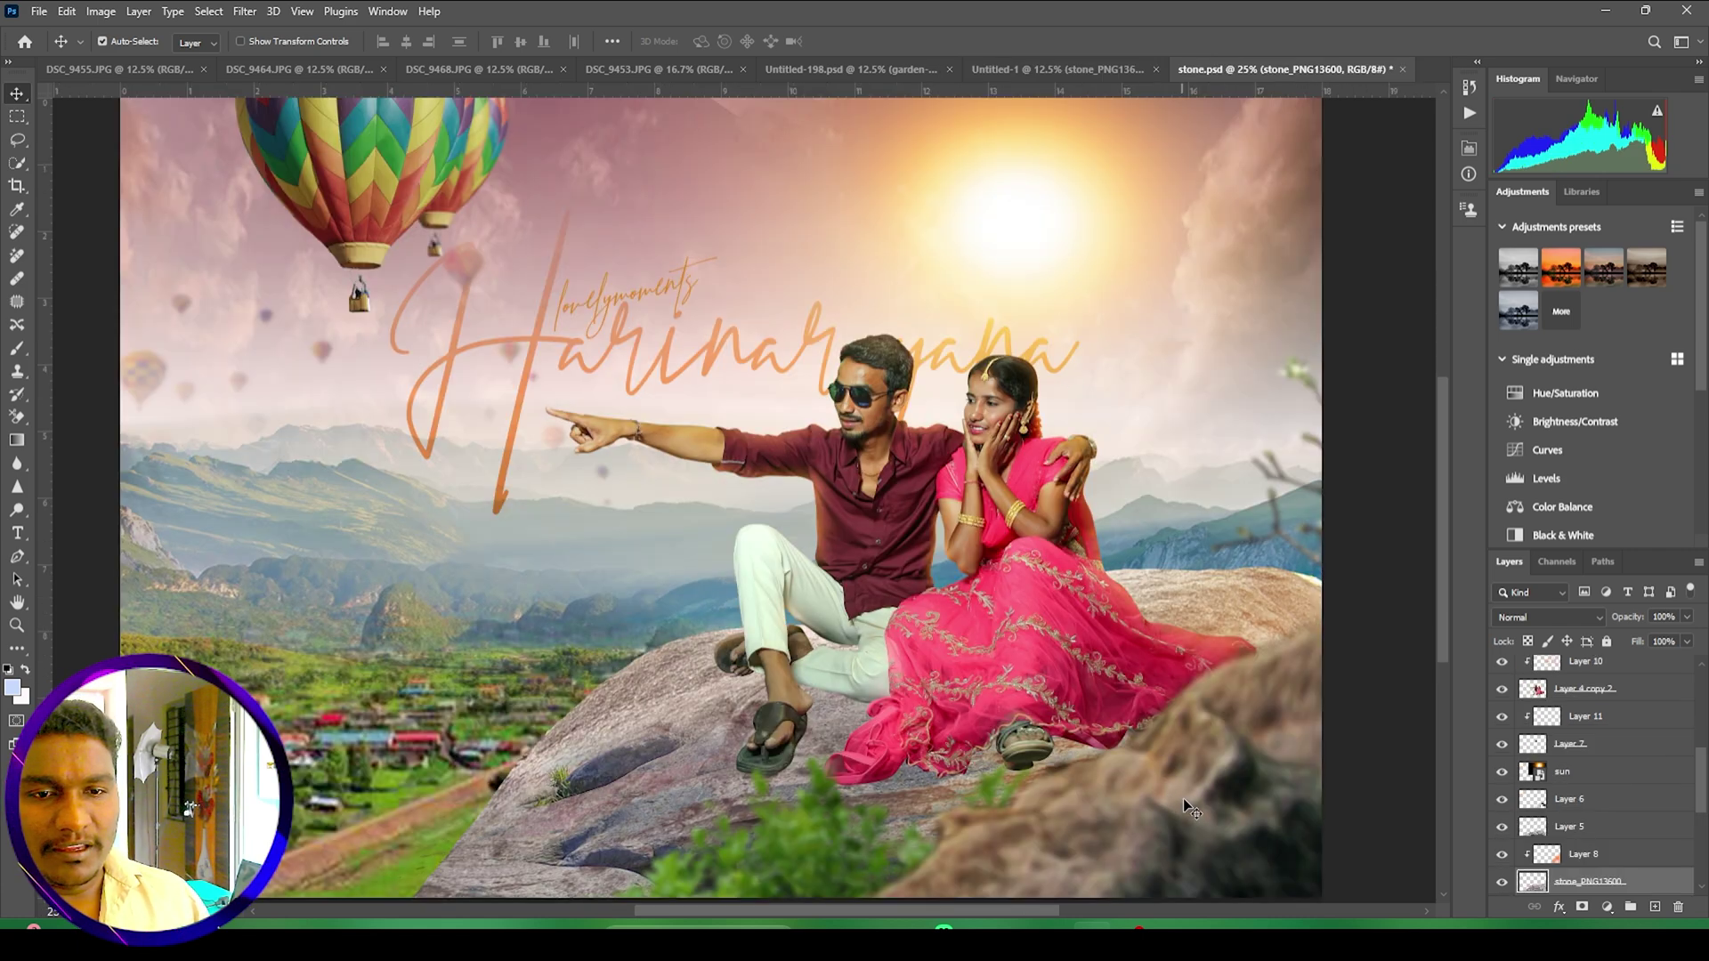
left_click_drag(1183, 798, 820, 694)
left_click_drag(1271, 621, 1133, 549)
left_click_drag(707, 694, 1420, 64)
left_click_drag(1087, 65, 563, 433)
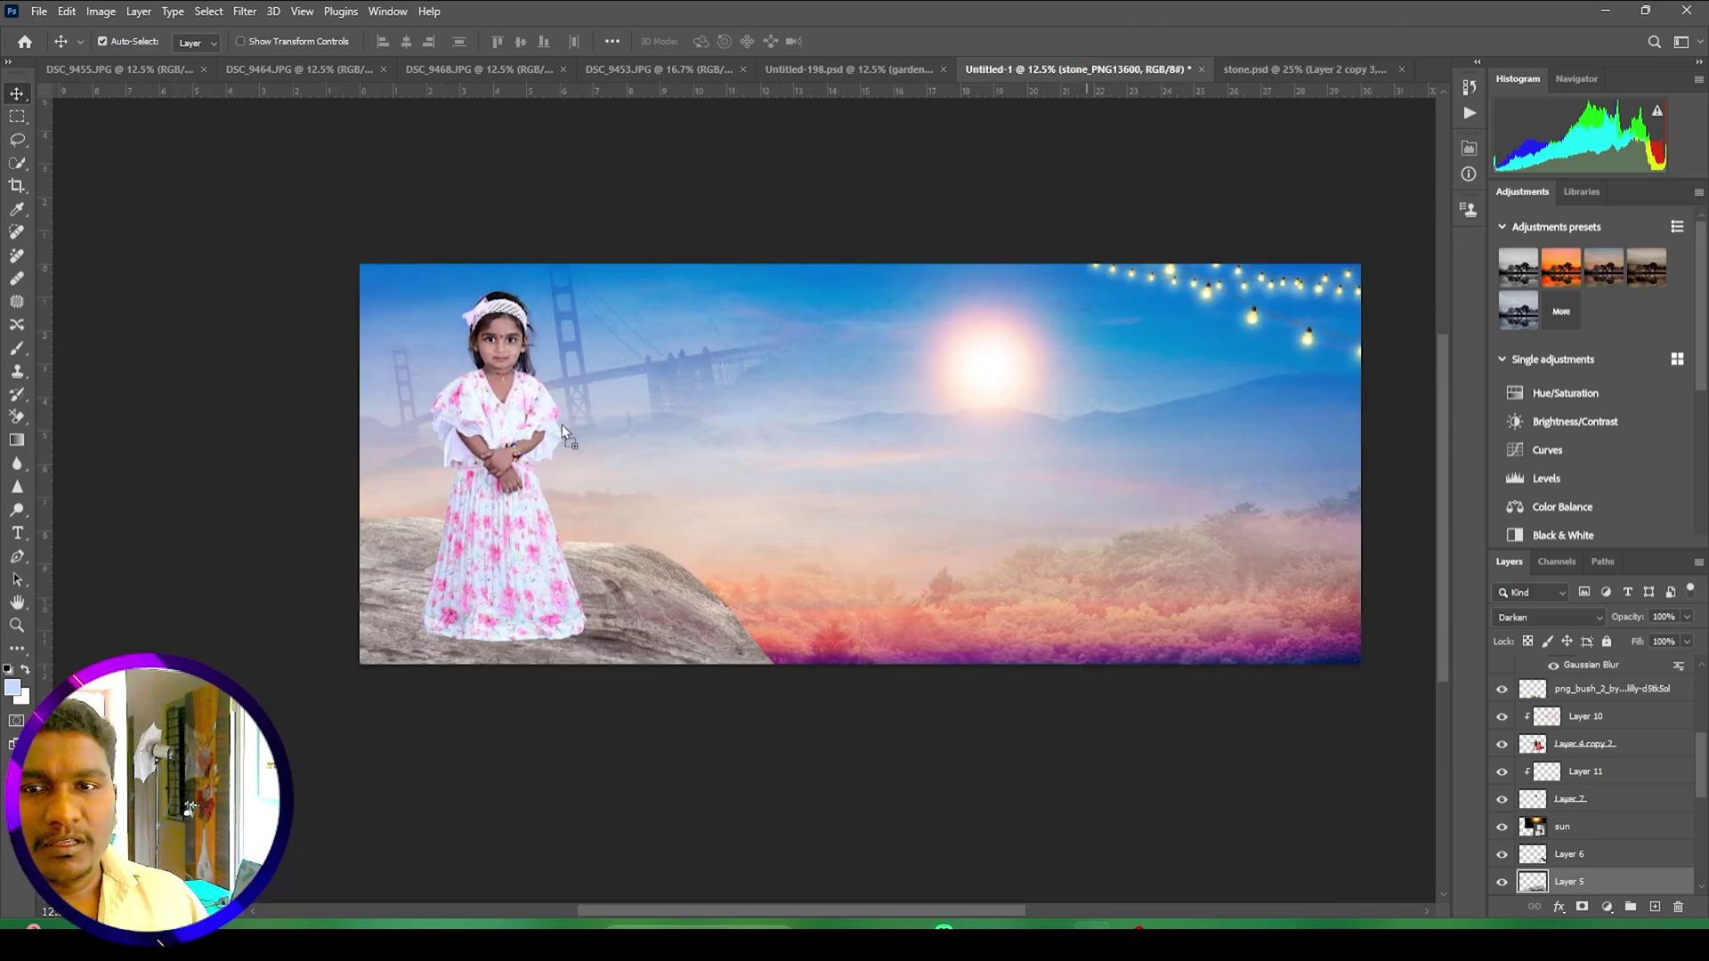
mouse_move(559, 617)
left_mouse_down()
mouse_move(610, 579)
mouse_move(576, 611)
left_mouse_up()
Step: Scale the copied Darken layer to 138.22%, rotate it 9.32° and position it over the rock
key("ctrl+t")
left_click_drag(715, 742, 854, 869)
left_click_drag(684, 688, 513, 635)
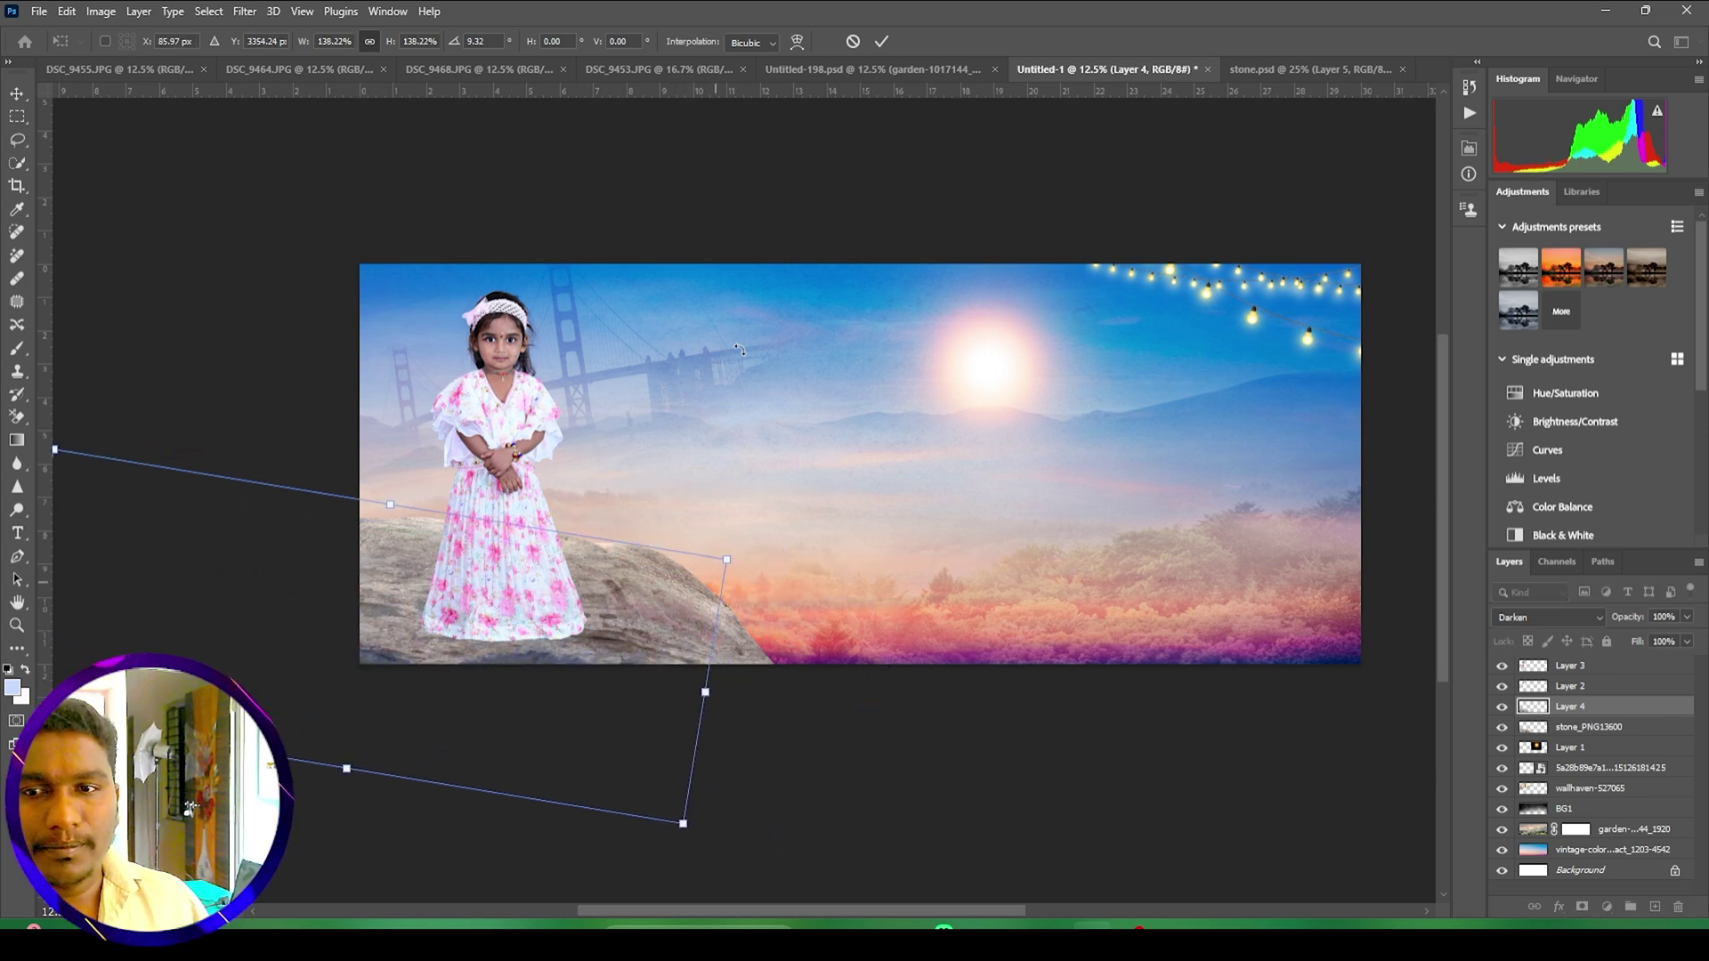
left_click(881, 41)
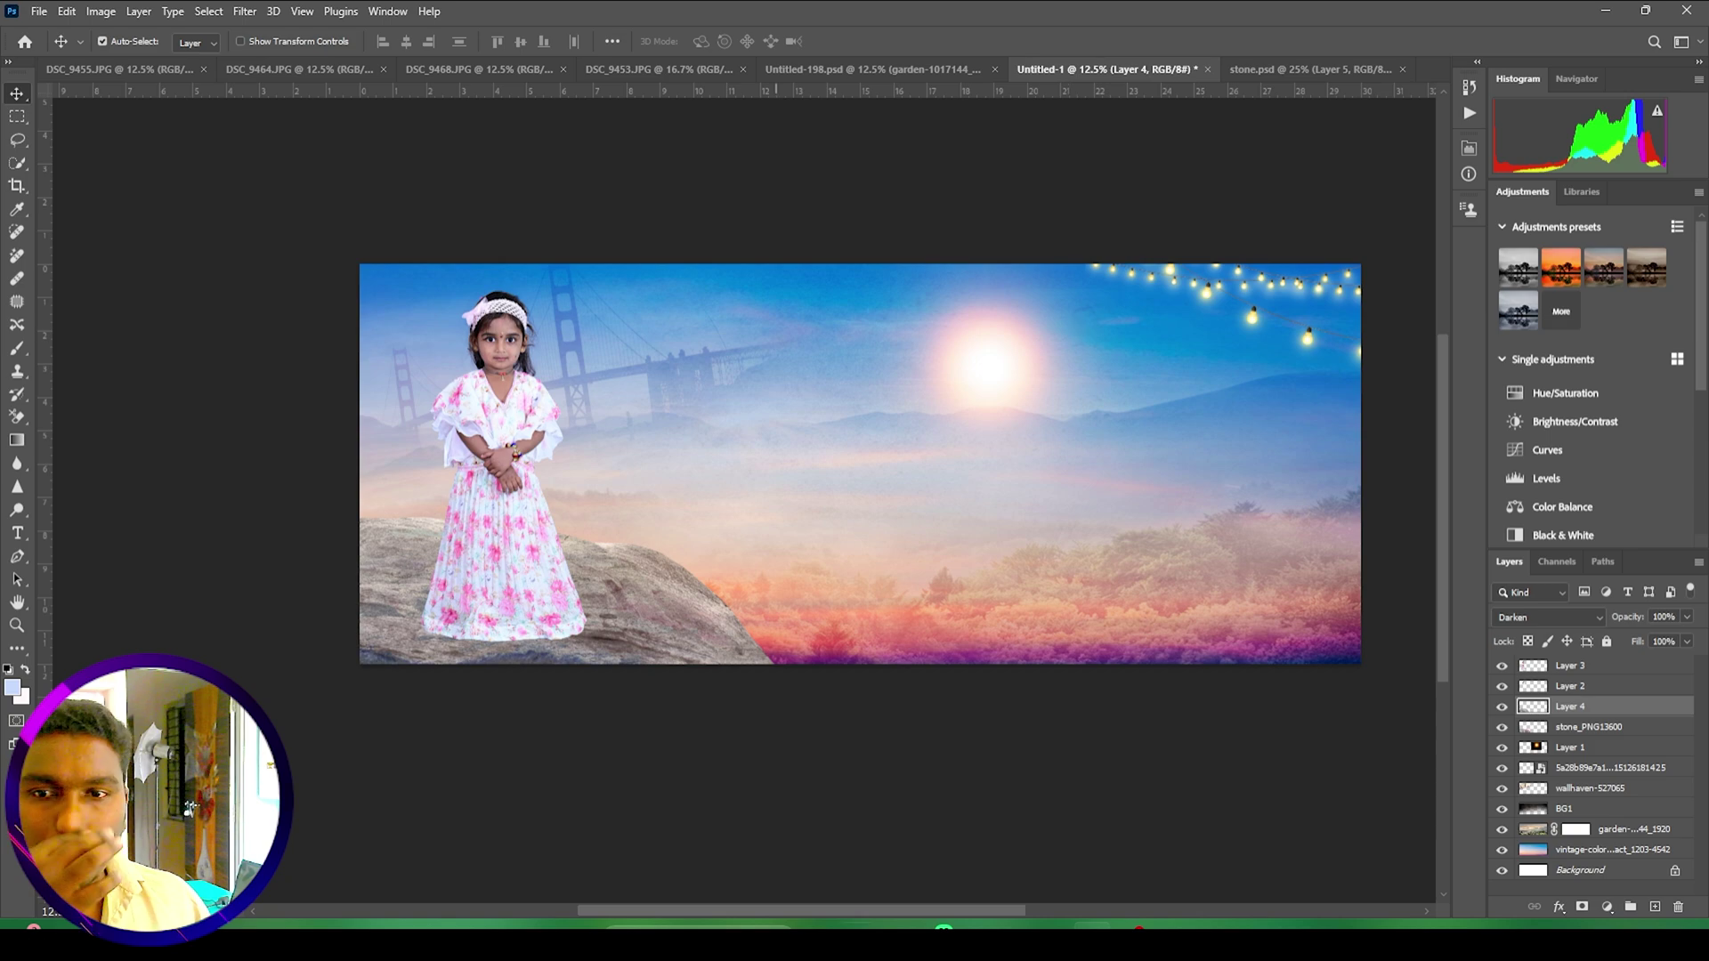
Step: Copy the Soft Light Layer 8 from stone.psd into Untitled-1 and place it over the rock
left_click(1307, 69)
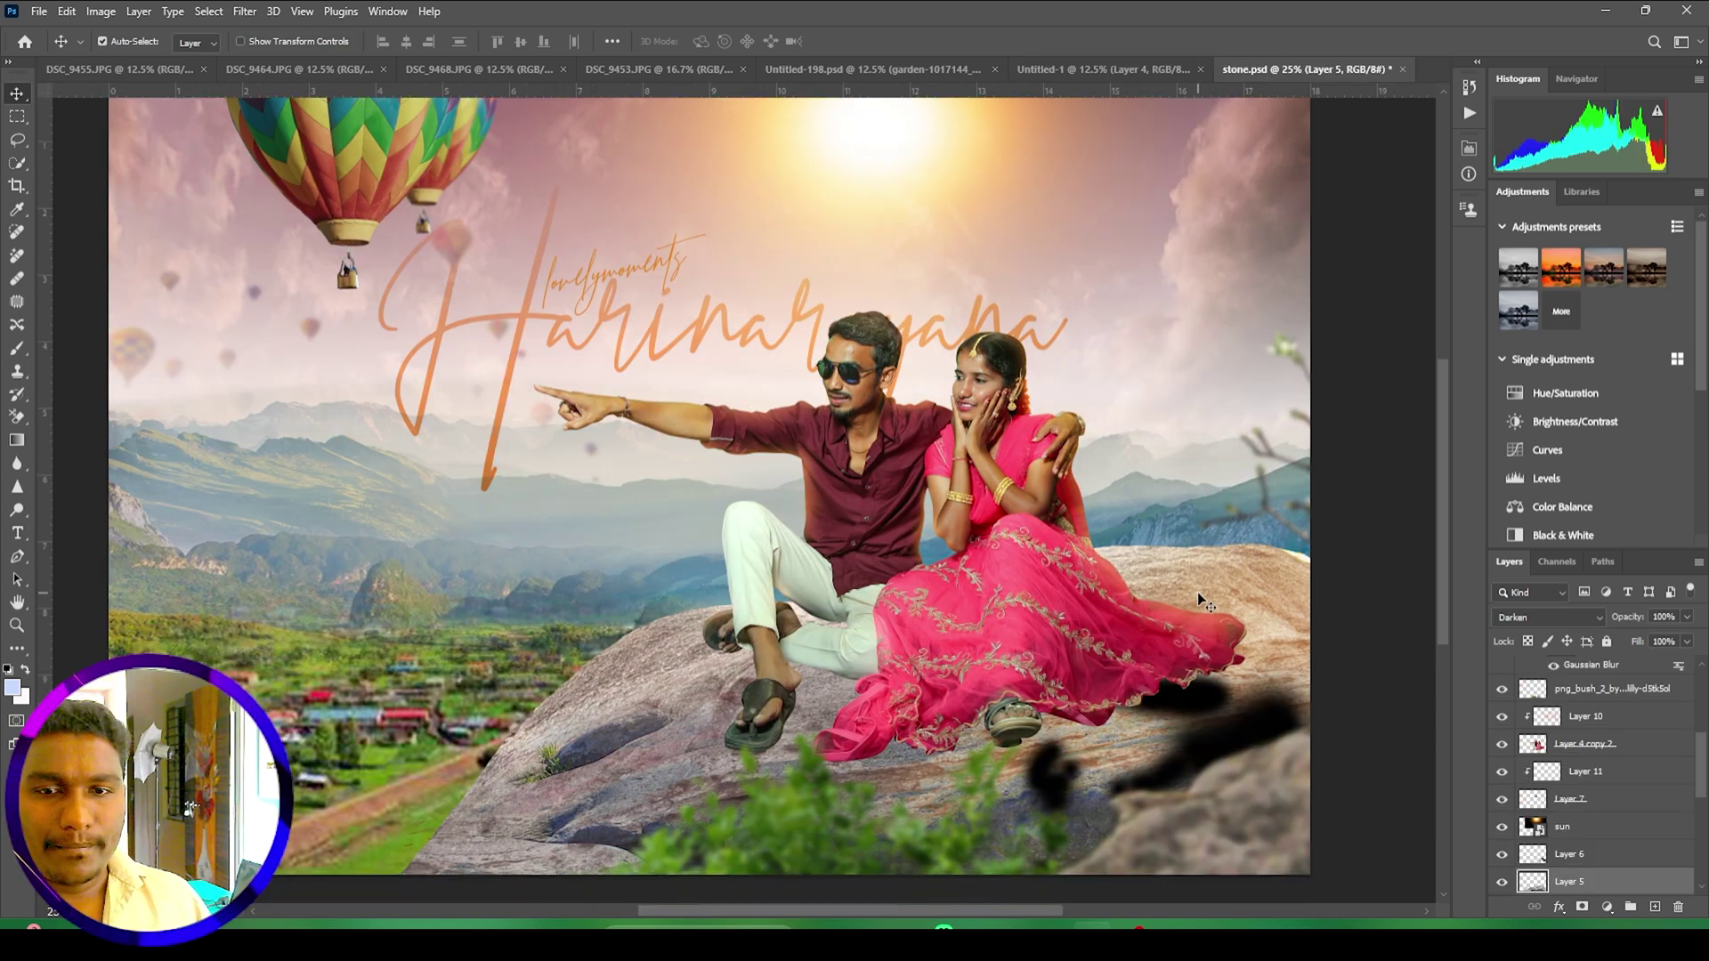
left_click_drag(851, 752, 859, 491)
left_click_drag(852, 713, 778, 472)
left_click_drag(1099, 659, 639, 332)
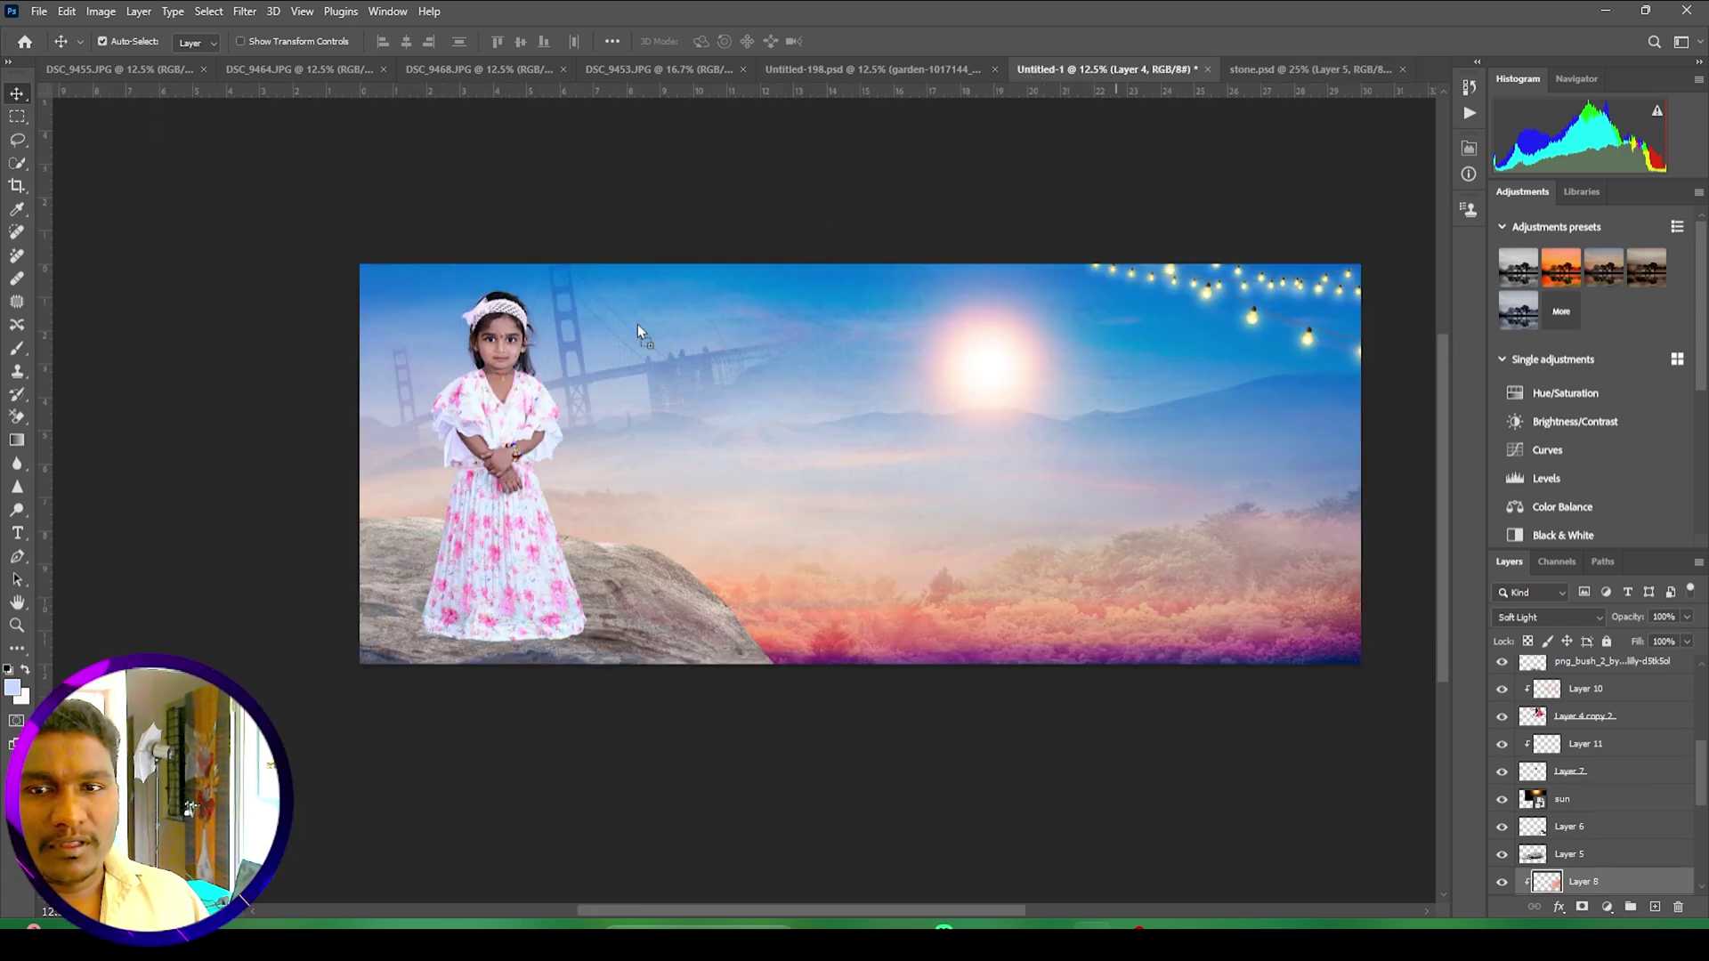
left_click_drag(534, 567, 569, 614)
Step: Scale the Soft Light layer to 152.03% over the rock and shift the girl's cut-out slightly upward on it
key("ctrl+t")
left_click_drag(699, 757, 849, 681)
left_click_drag(539, 642, 487, 599)
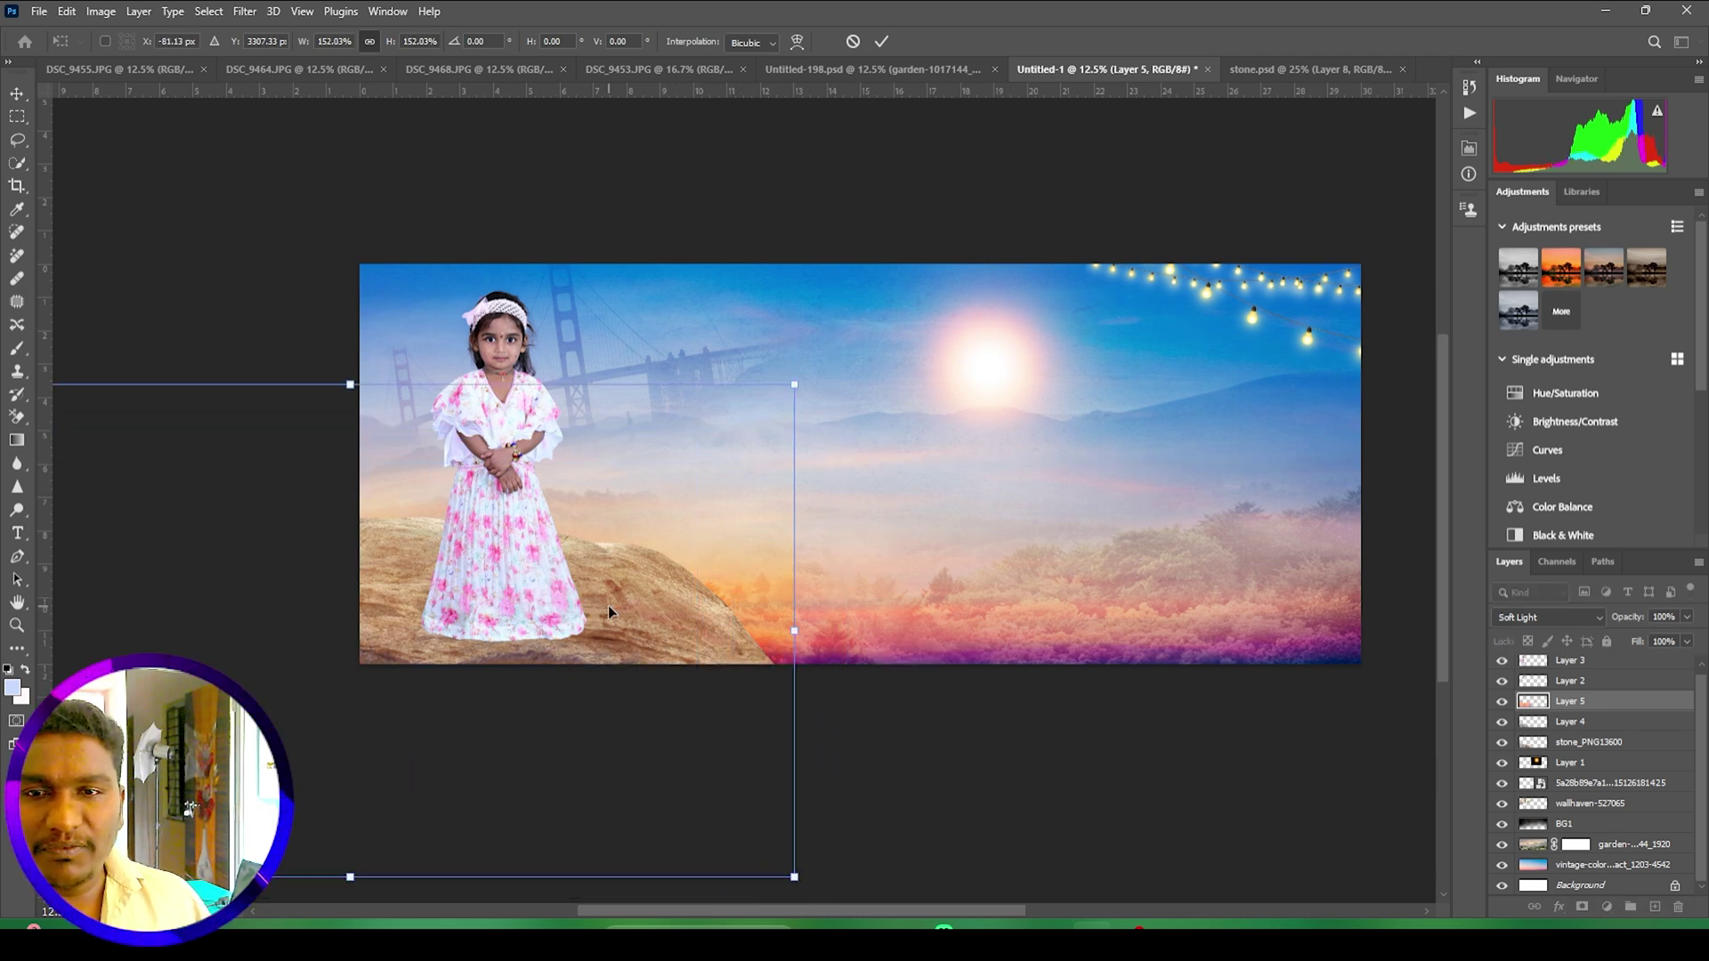
left_click(881, 41)
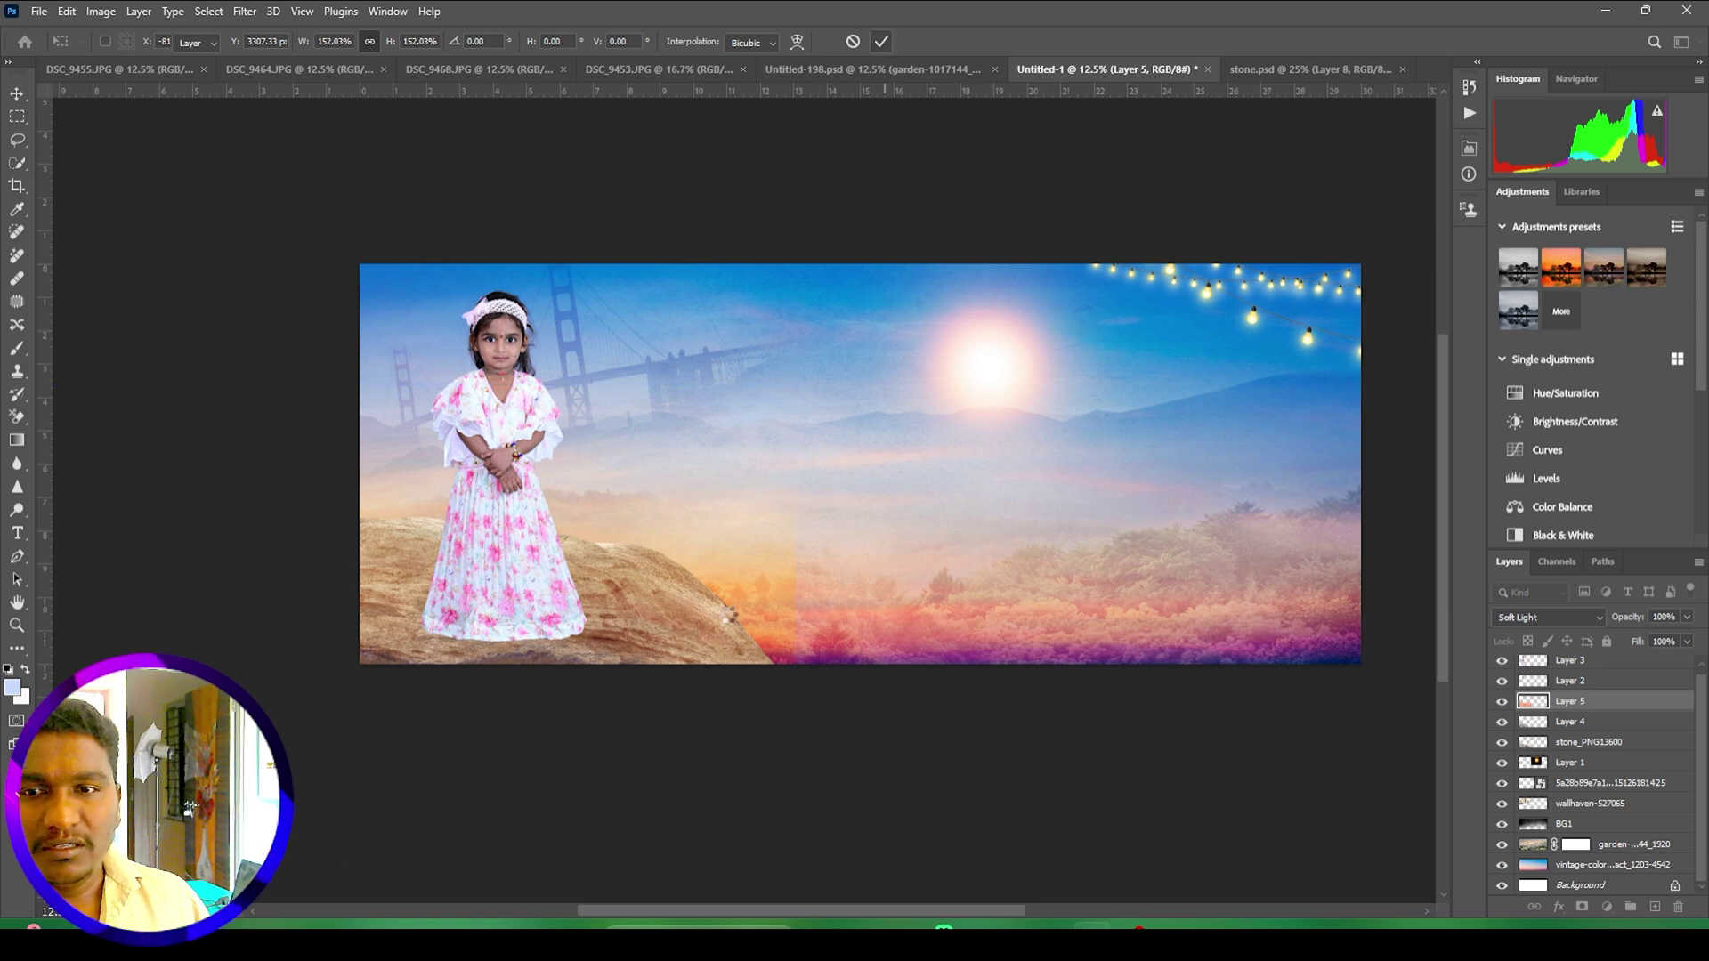
left_click_drag(525, 534, 518, 526)
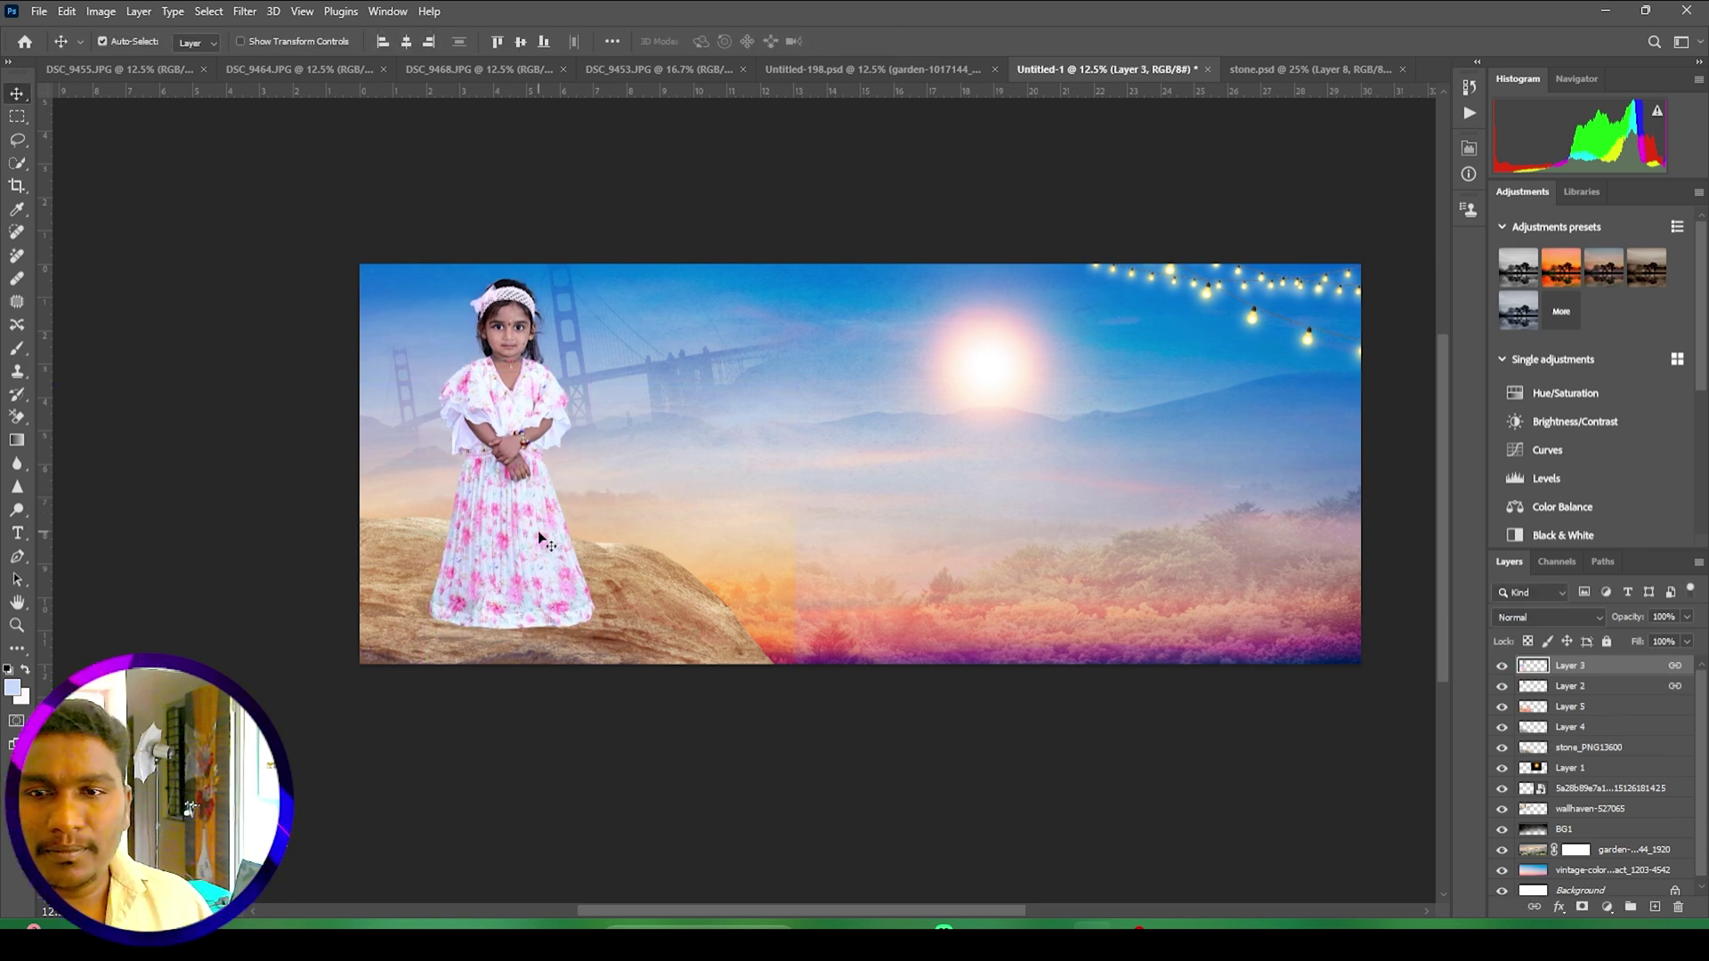
Step: Copy the png_bush_2 foliage layer from stone.psd into Untitled-1 and place it at the canvas's lower-left edge
left_click(1291, 68)
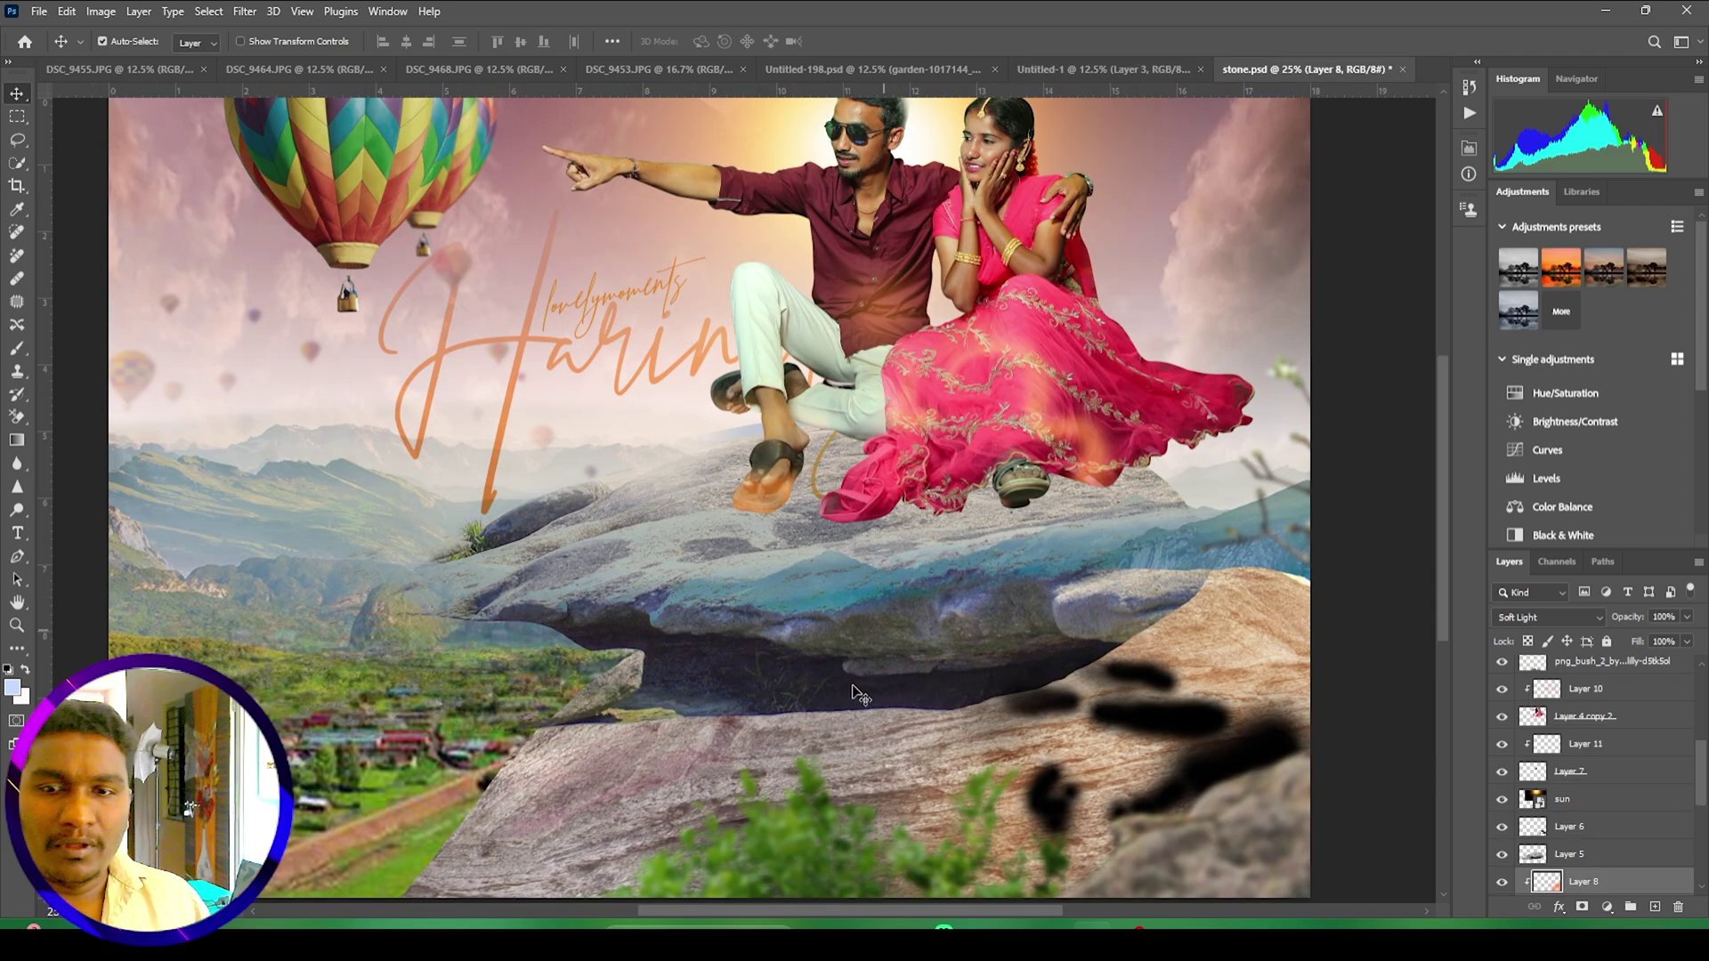
left_click_drag(768, 578, 973, 427)
left_click_drag(976, 680, 979, 73)
left_click_drag(1084, 74, 373, 592)
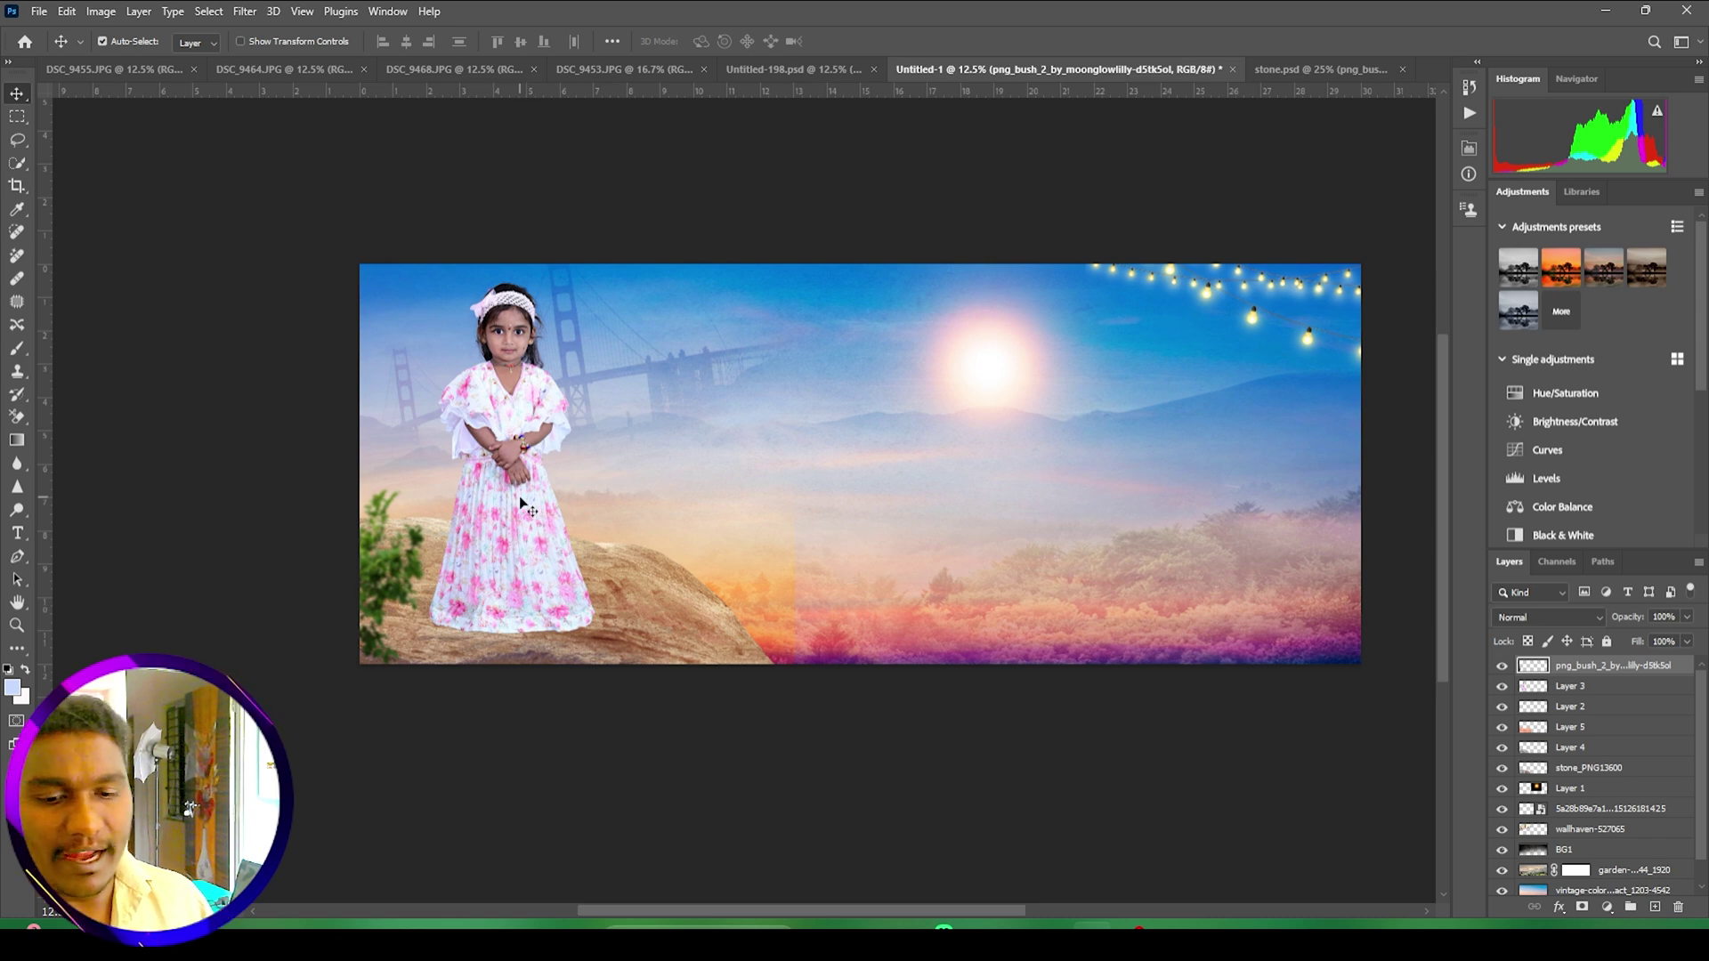
Step: Add a new blank Normal-mode layer directly above Layer 5, beneath the girl's layers
key("ctrl+plus")
left_click_drag(592, 499, 731, 478)
left_click(580, 445)
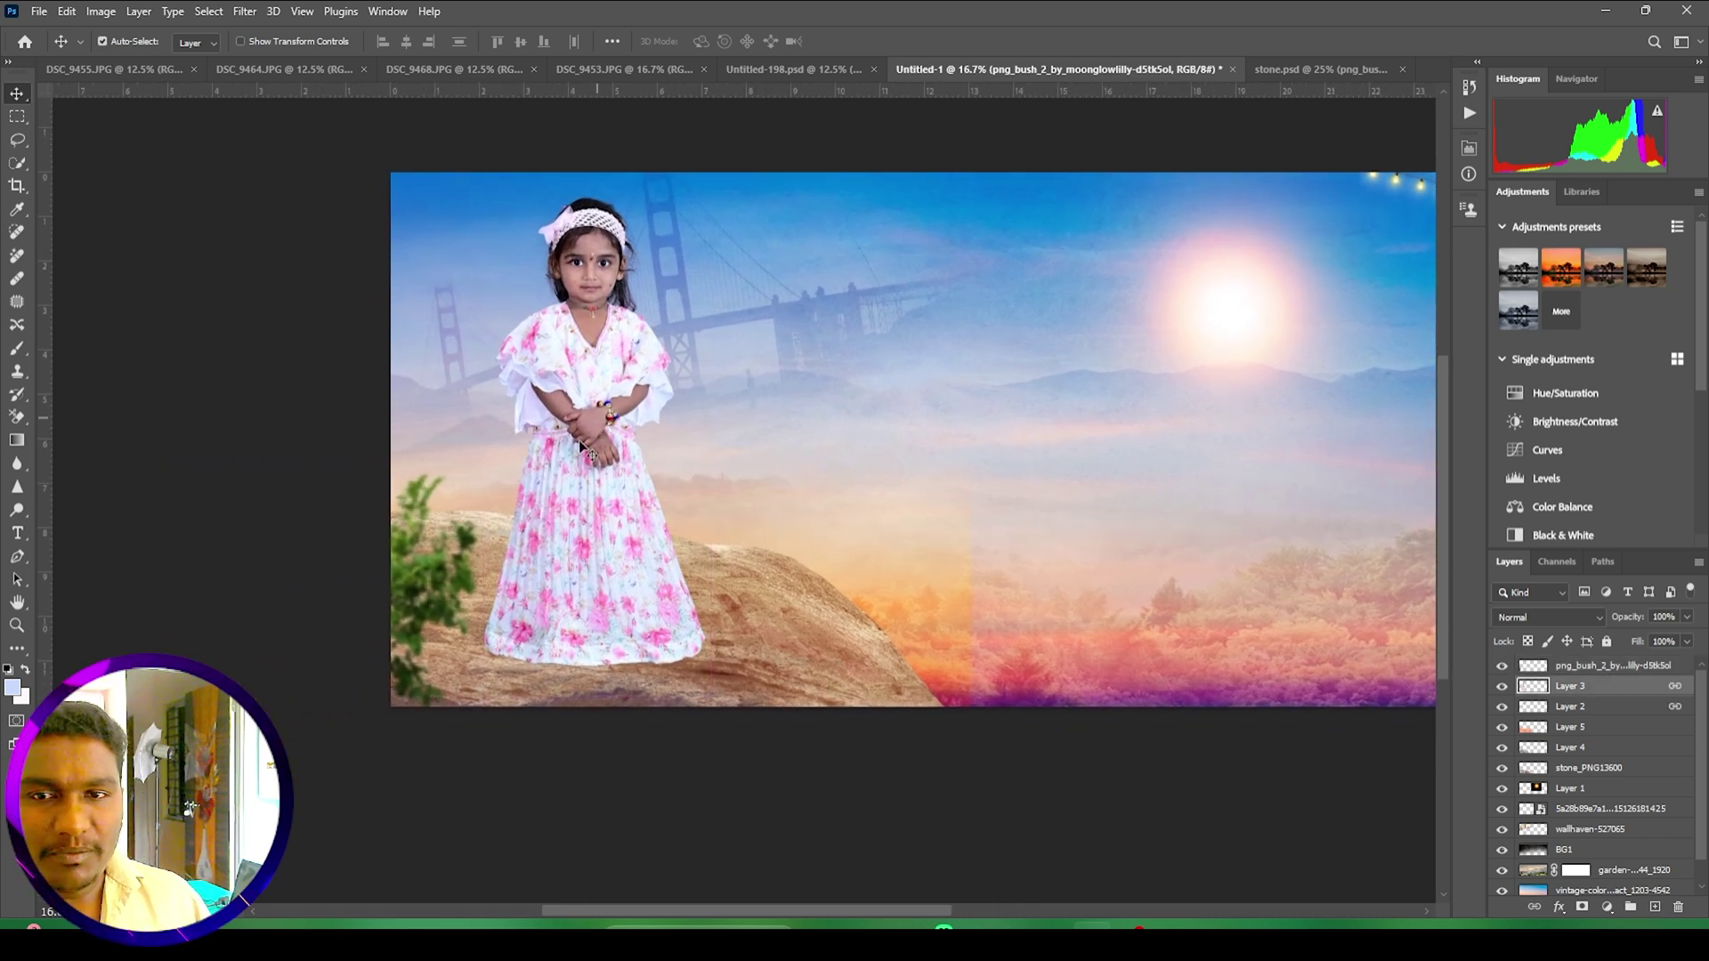
left_click(1583, 725)
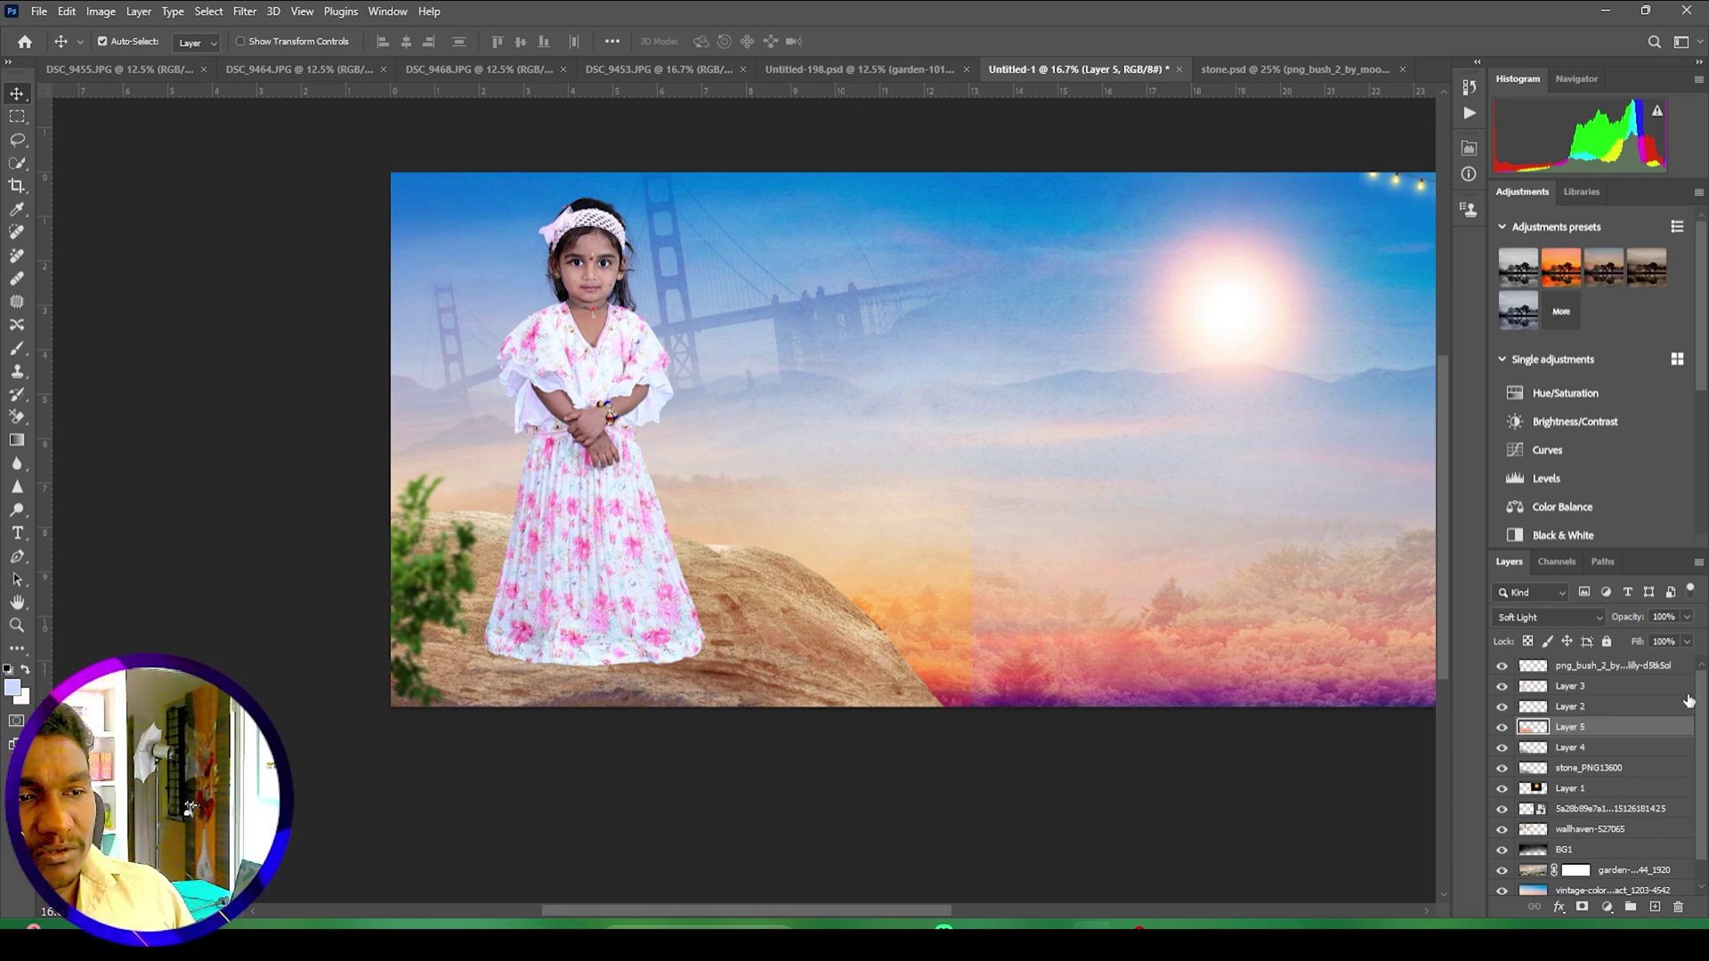
key("ctrl+shift+n")
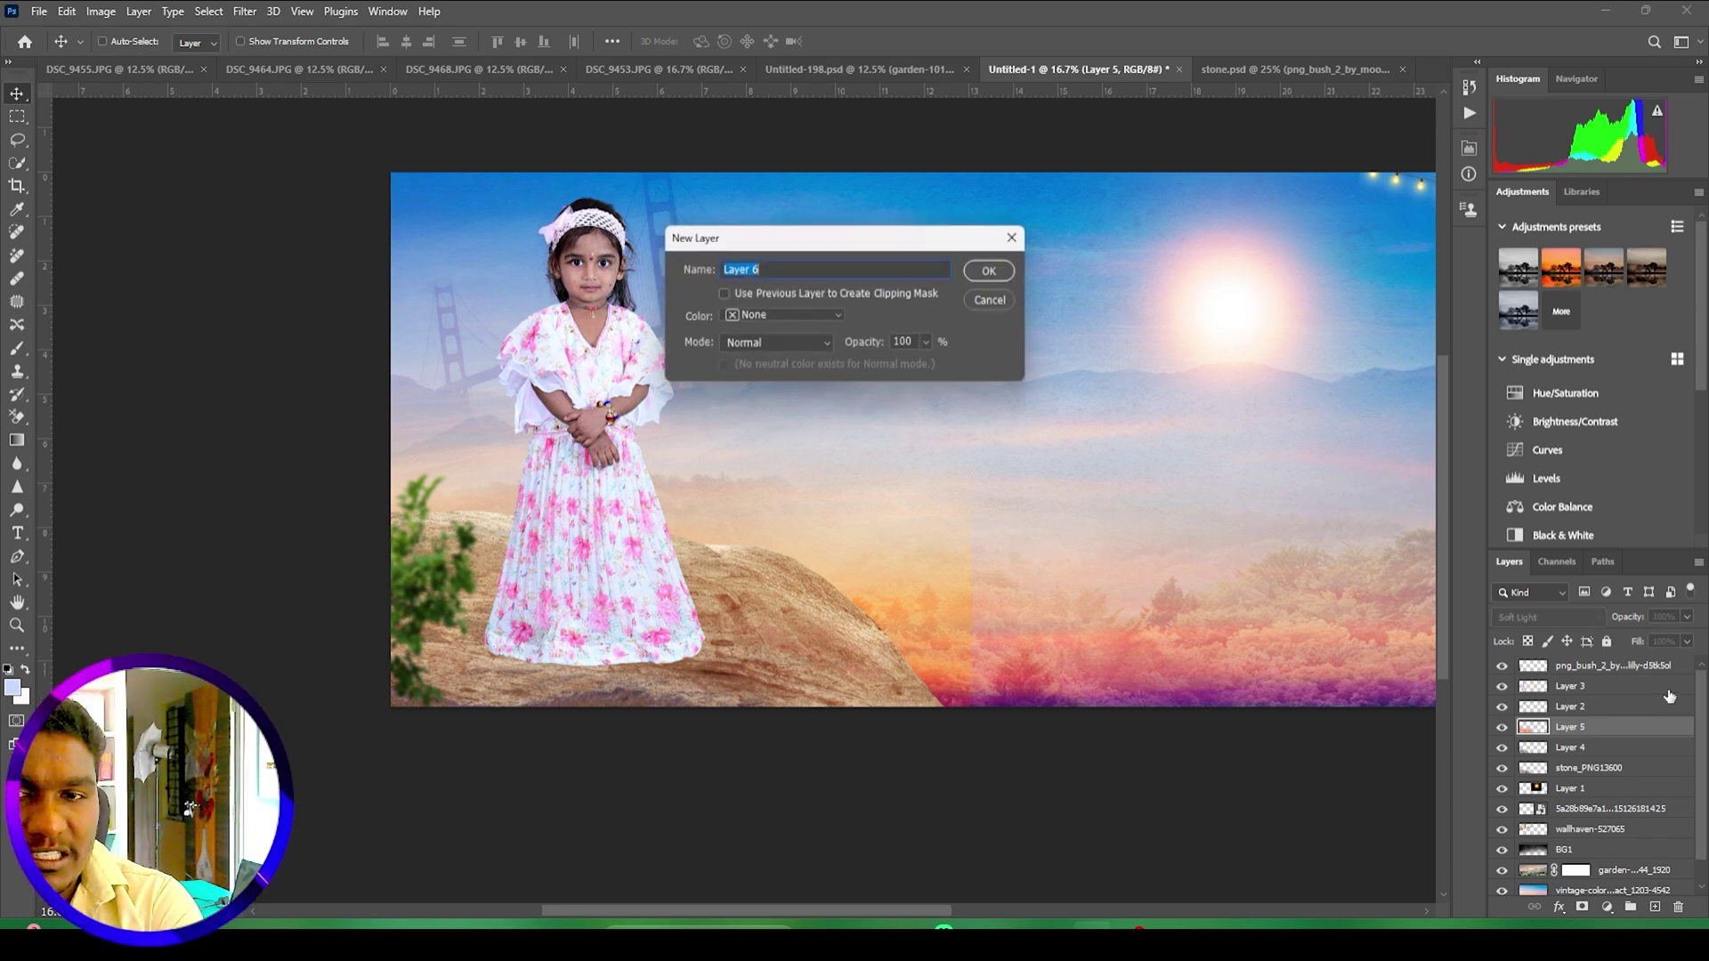
key("Return")
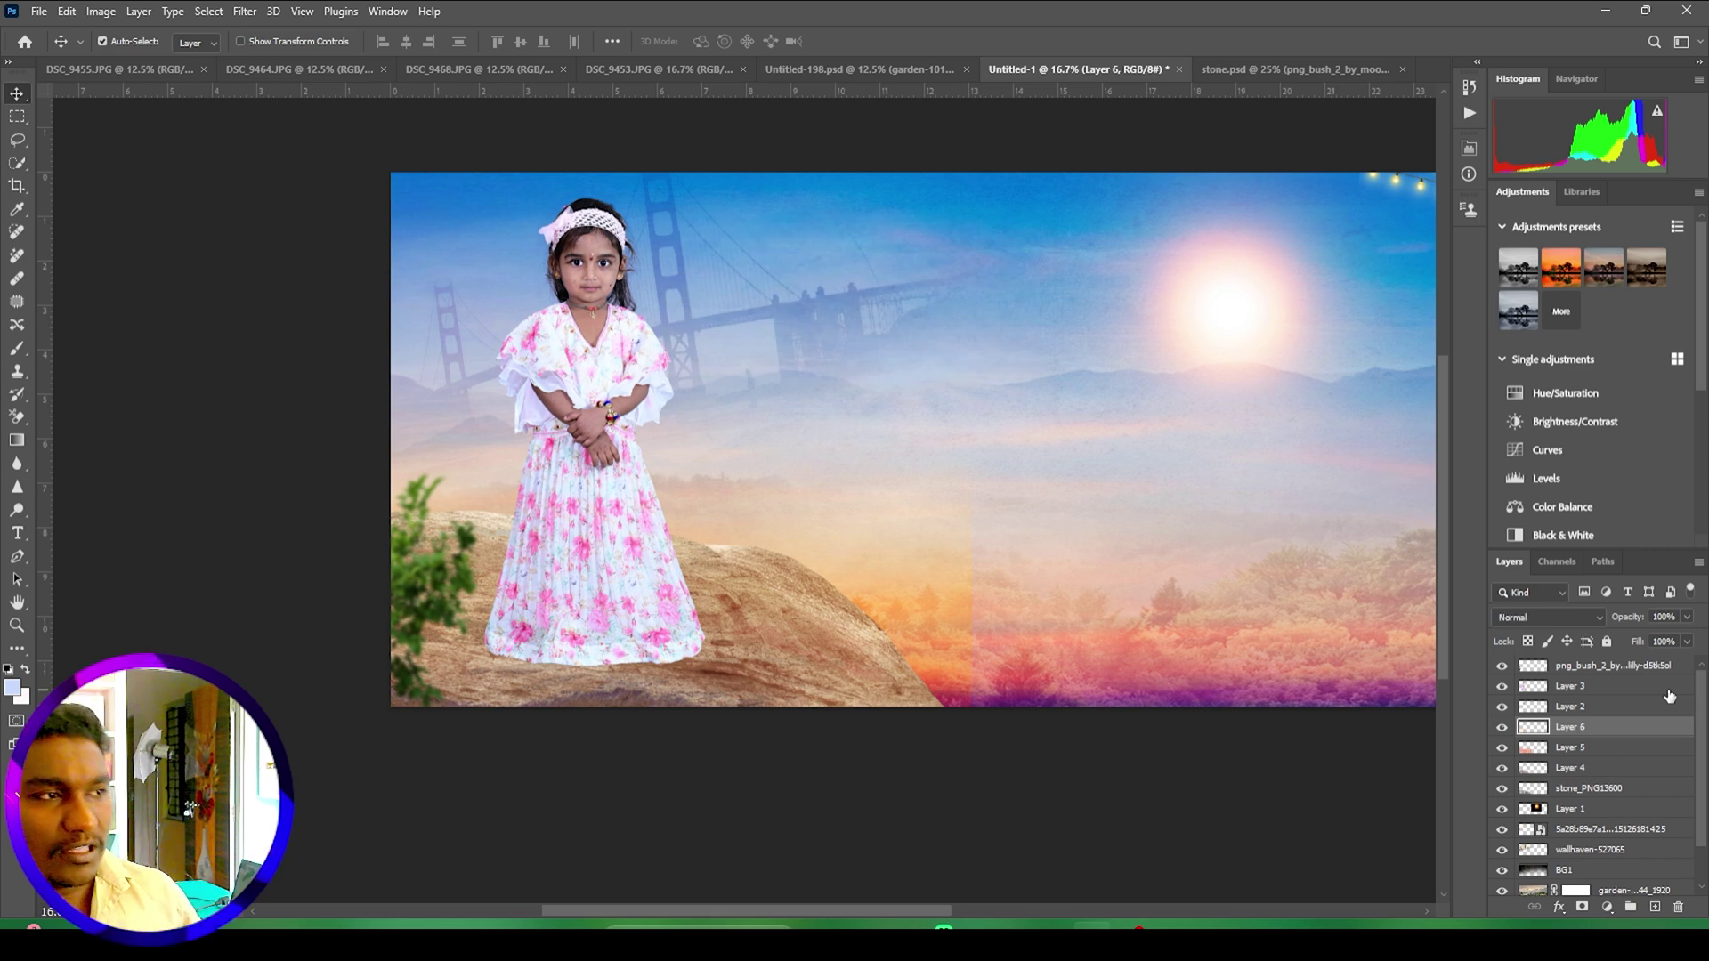
Step: Paint a soft black shadow on Layer 6 around the bottom of the girl's dress, using brush sizes 800 and 600
left_click(17, 353)
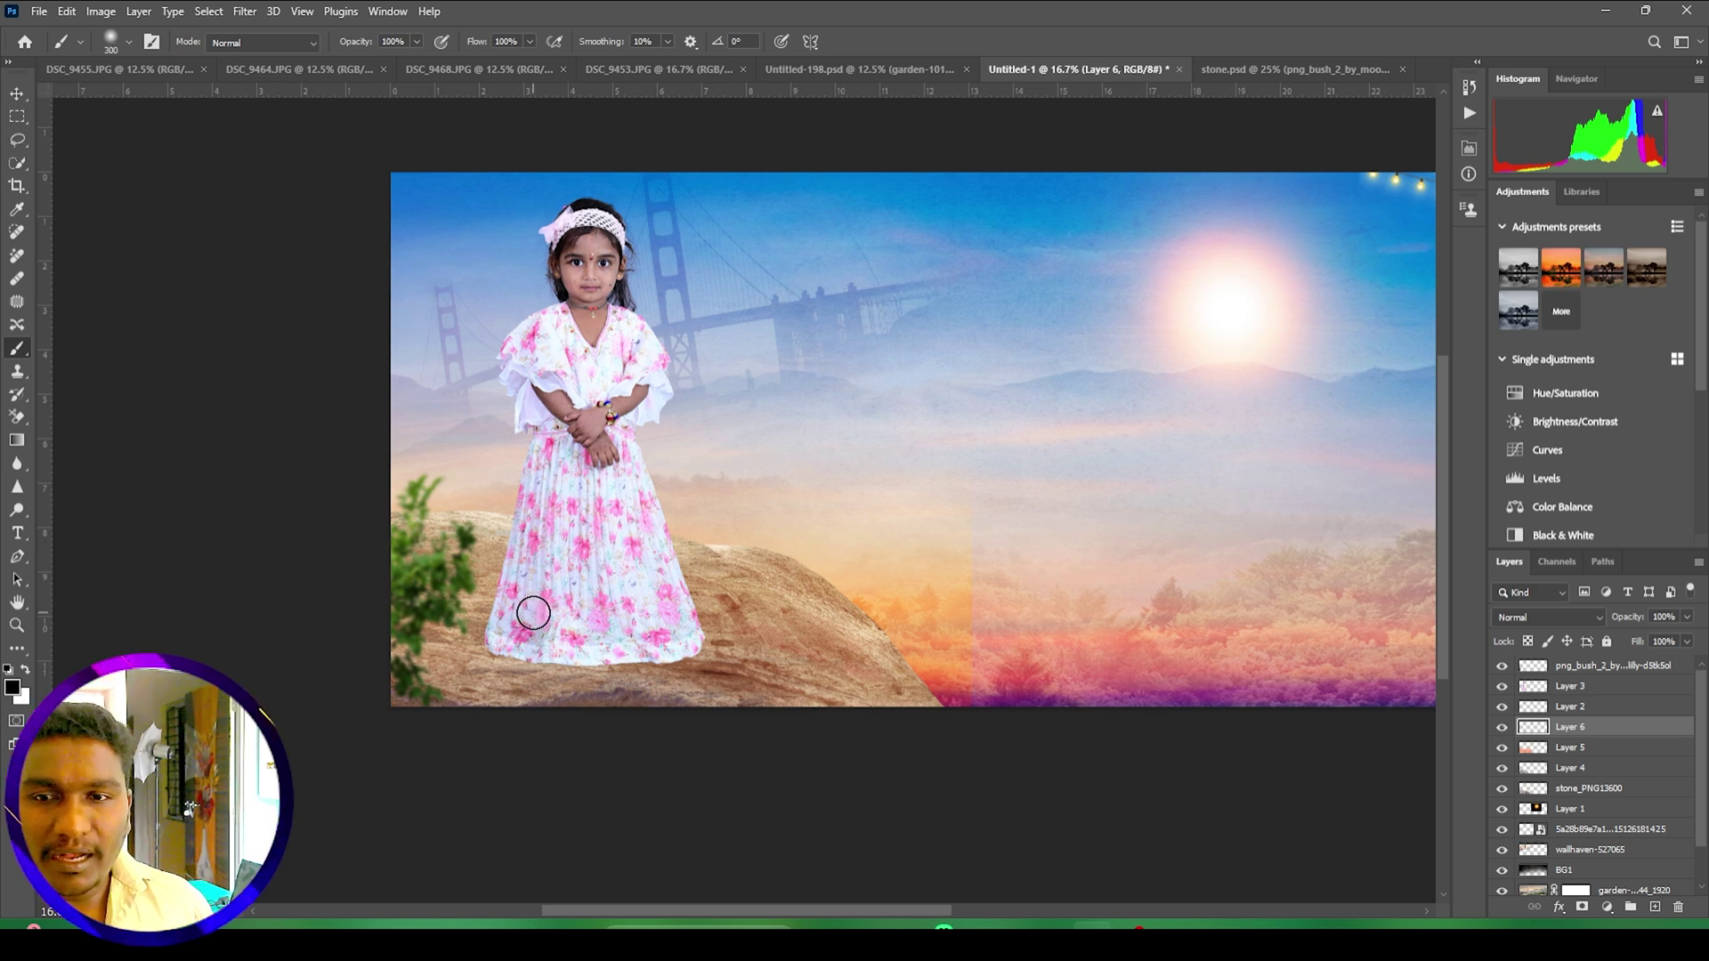
key("bracketright")
key("bracketright")
key("bracketright")
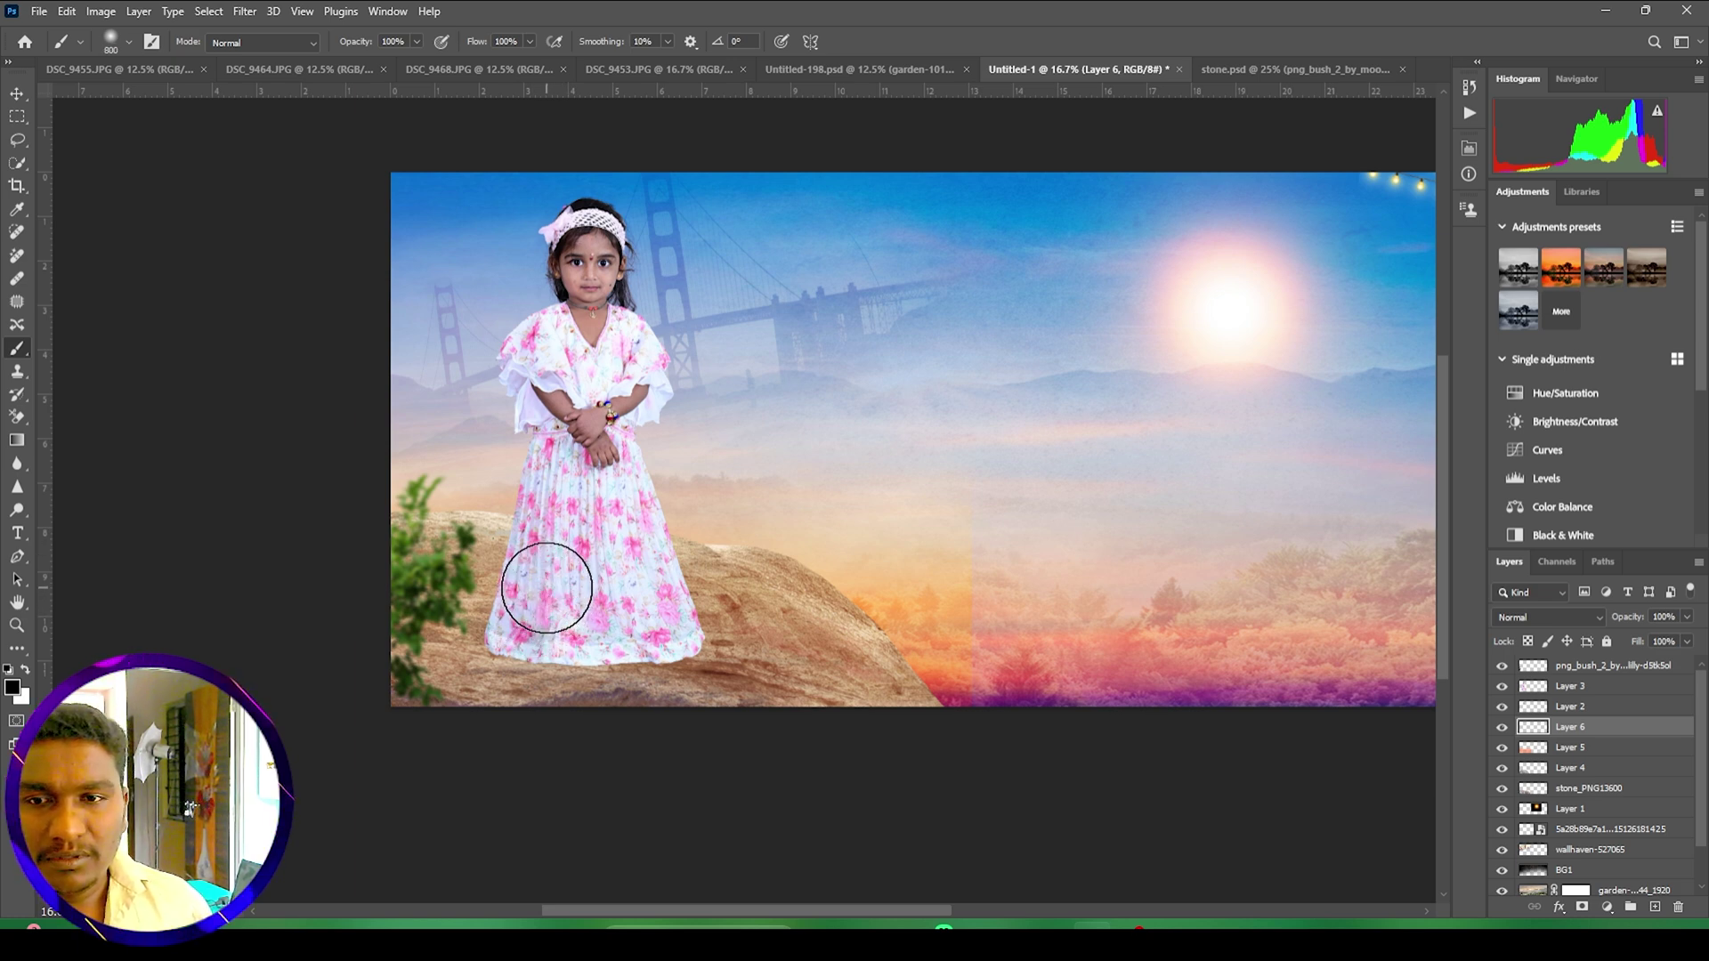
left_click(532, 607)
left_click(527, 637)
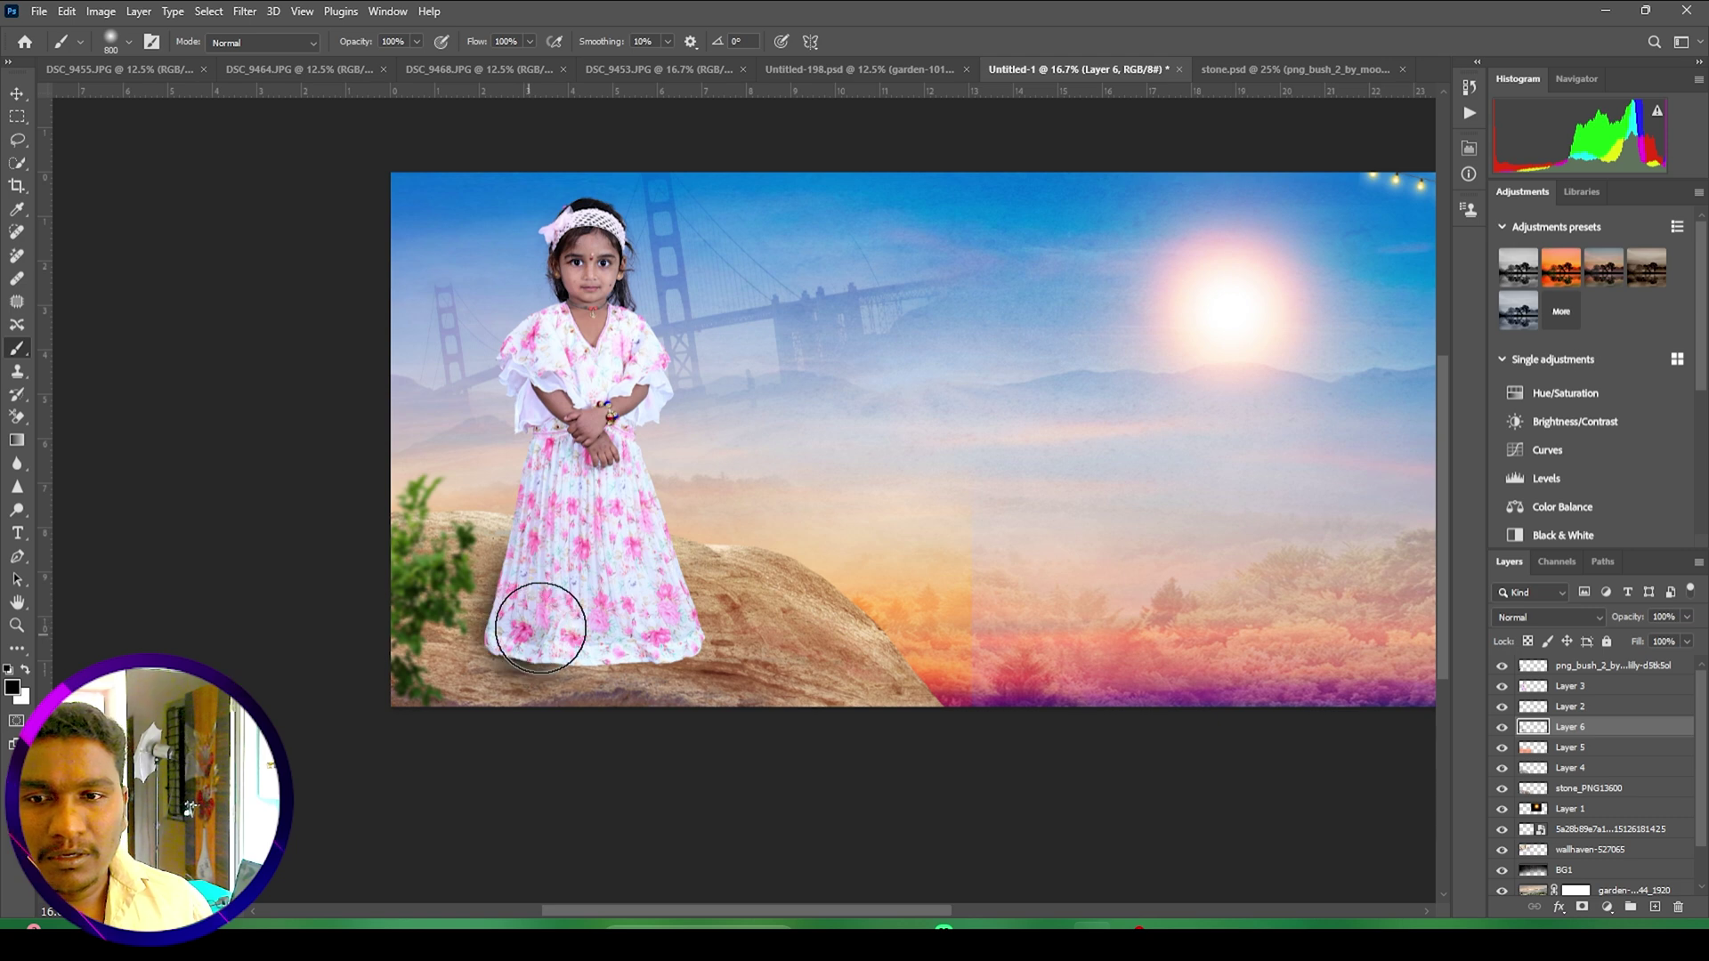
left_click(585, 625)
key("bracketleft")
key("bracketleft")
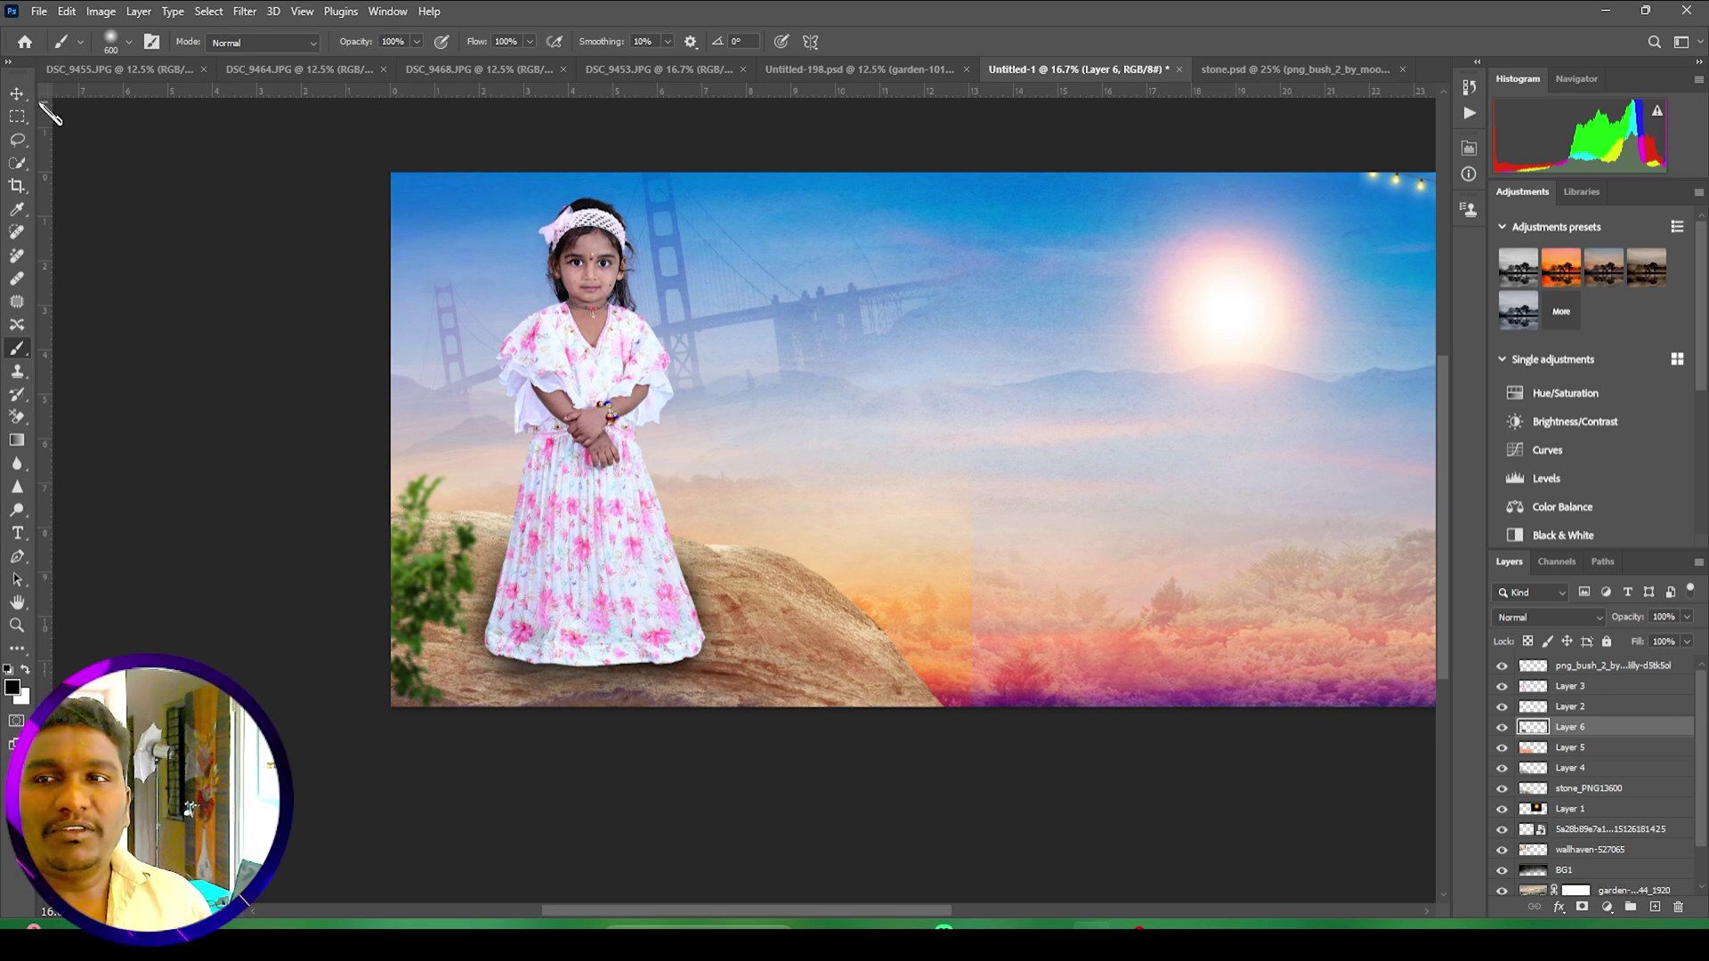
Step: Move the girl's cut-out slightly lower and nudge it sideways to align her dress with the painted shadow
scroll(926, 399, "down", 2)
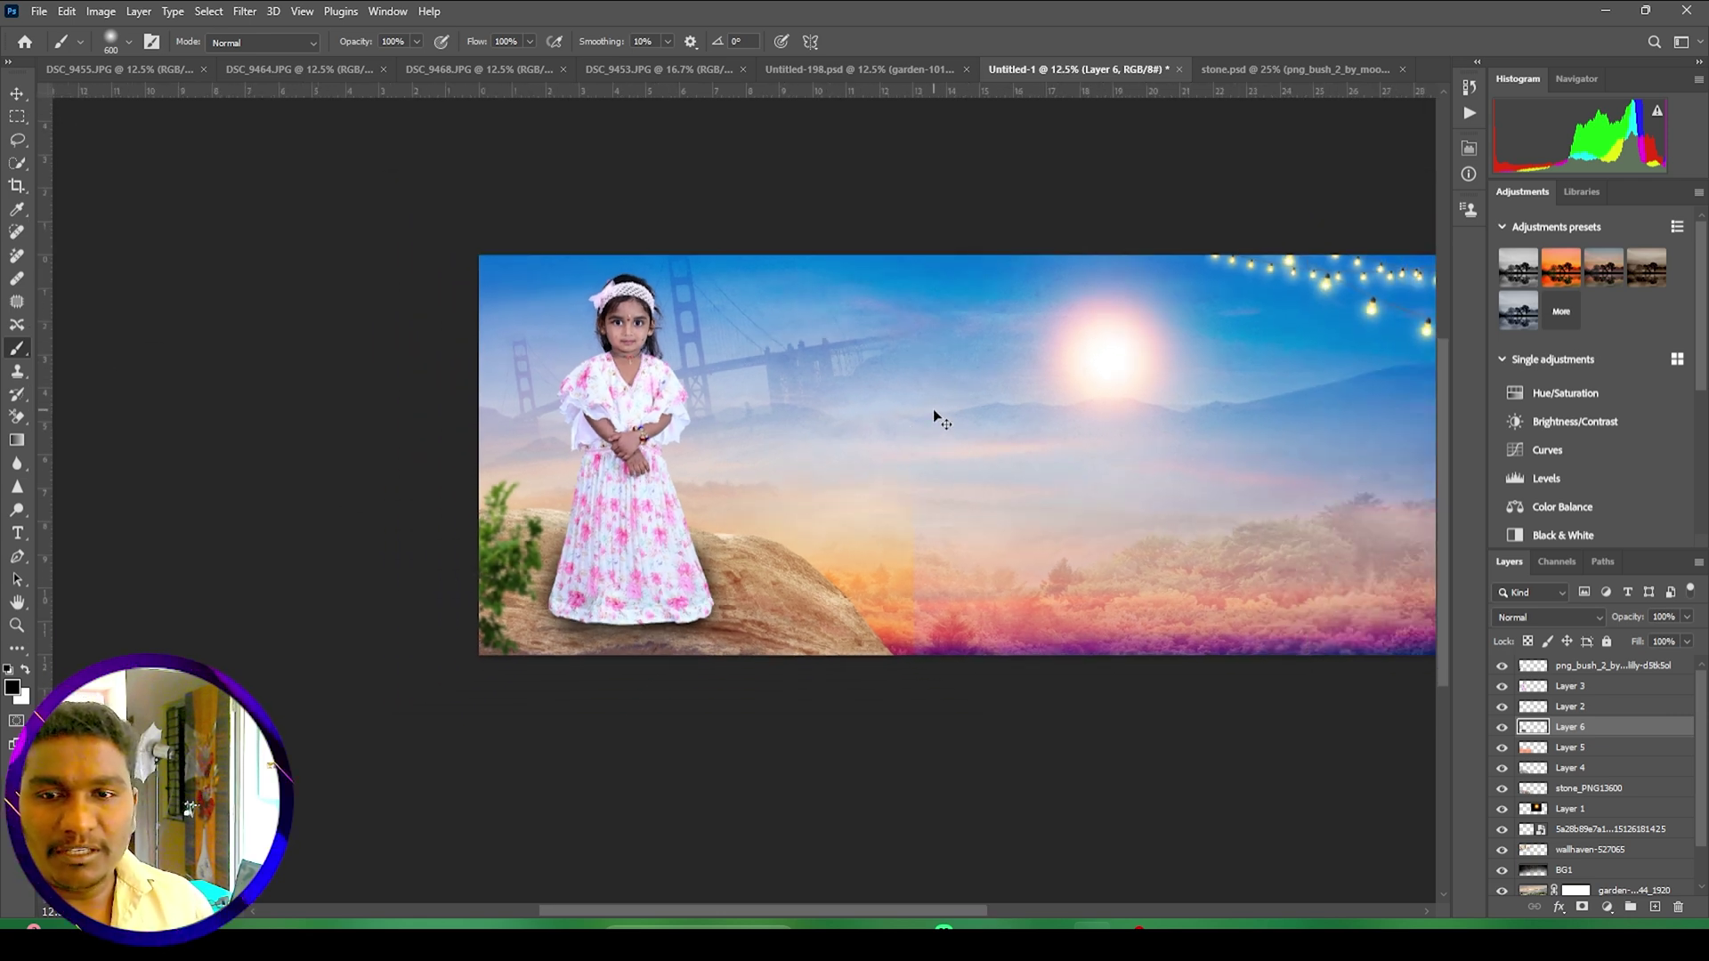
scroll(873, 440, "up", 2)
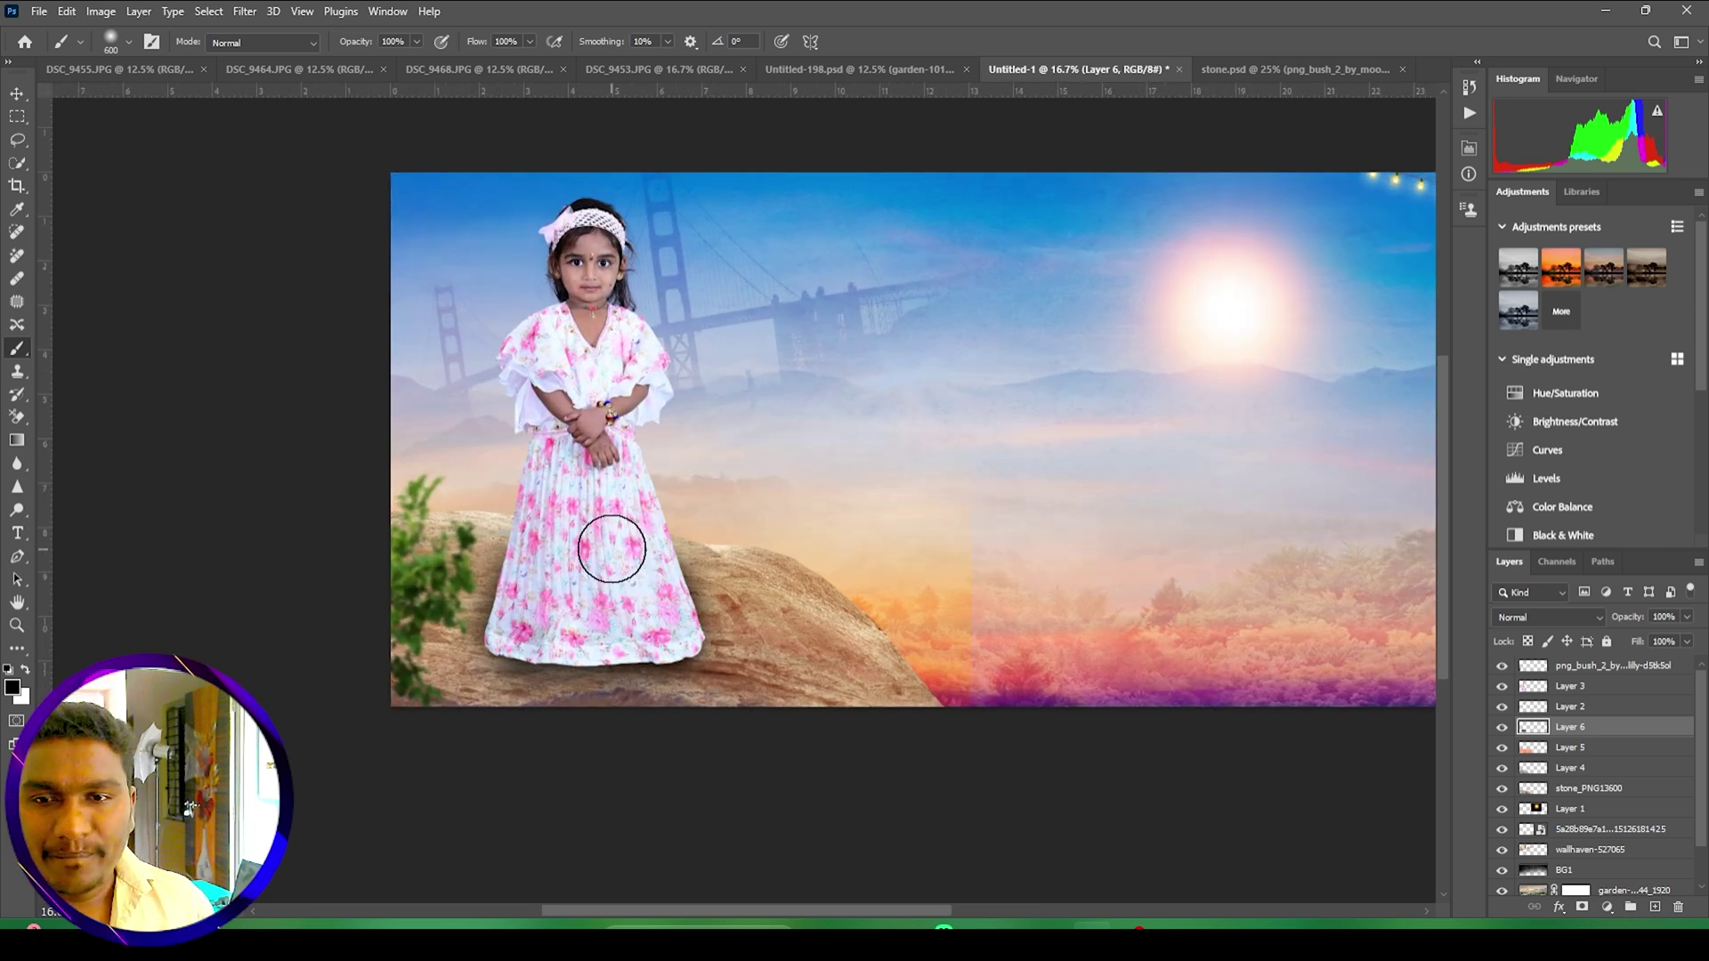
key("v")
left_click_drag(595, 509, 594, 510)
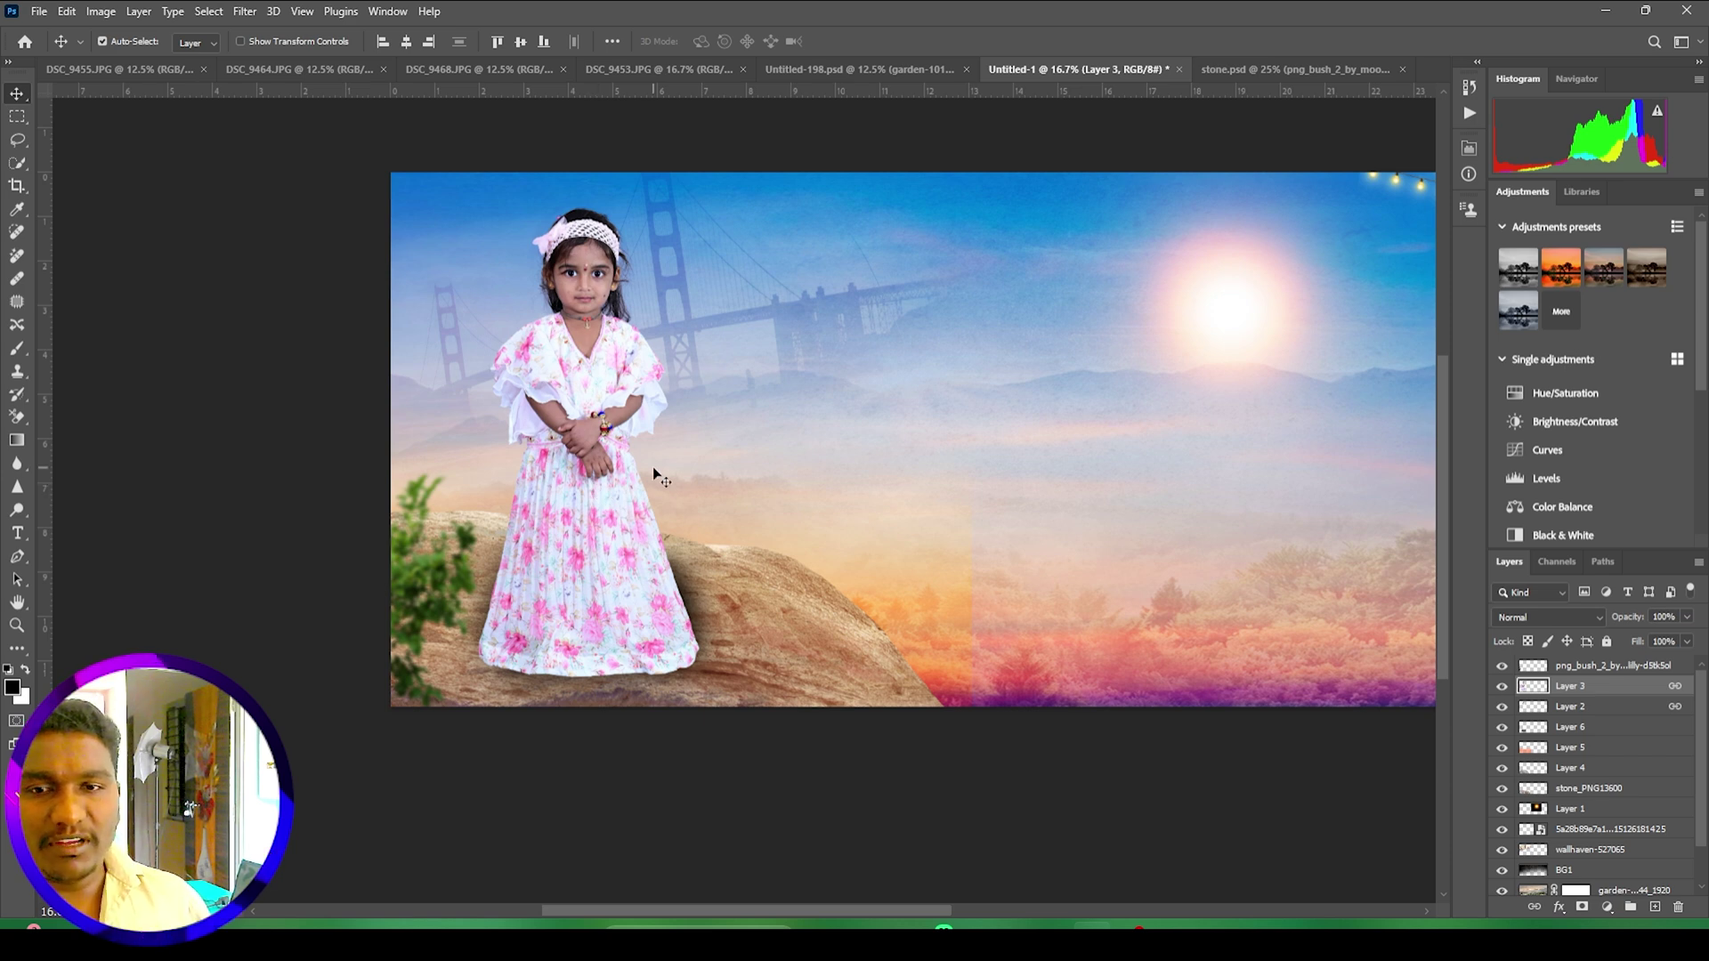
key("Right")
key("Right")
key("Right")
key("Right")
key("Right")
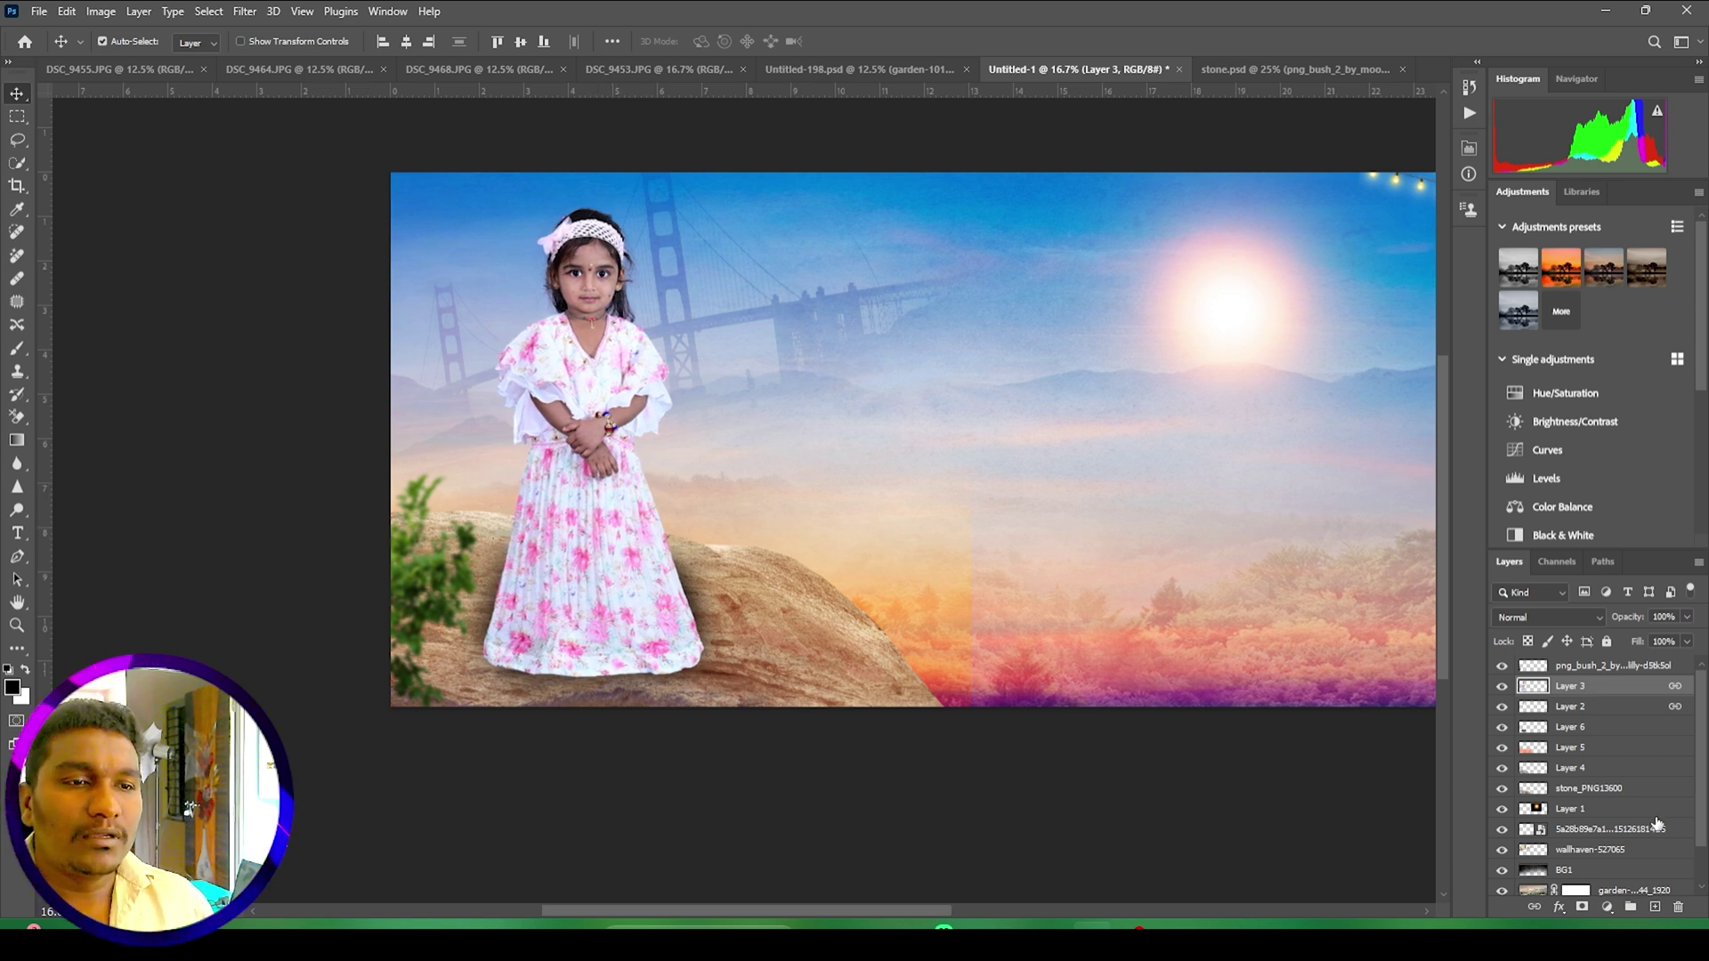
Step: Reduce the opacity of the shadow on Layer 6 to 66%
left_click(1587, 728)
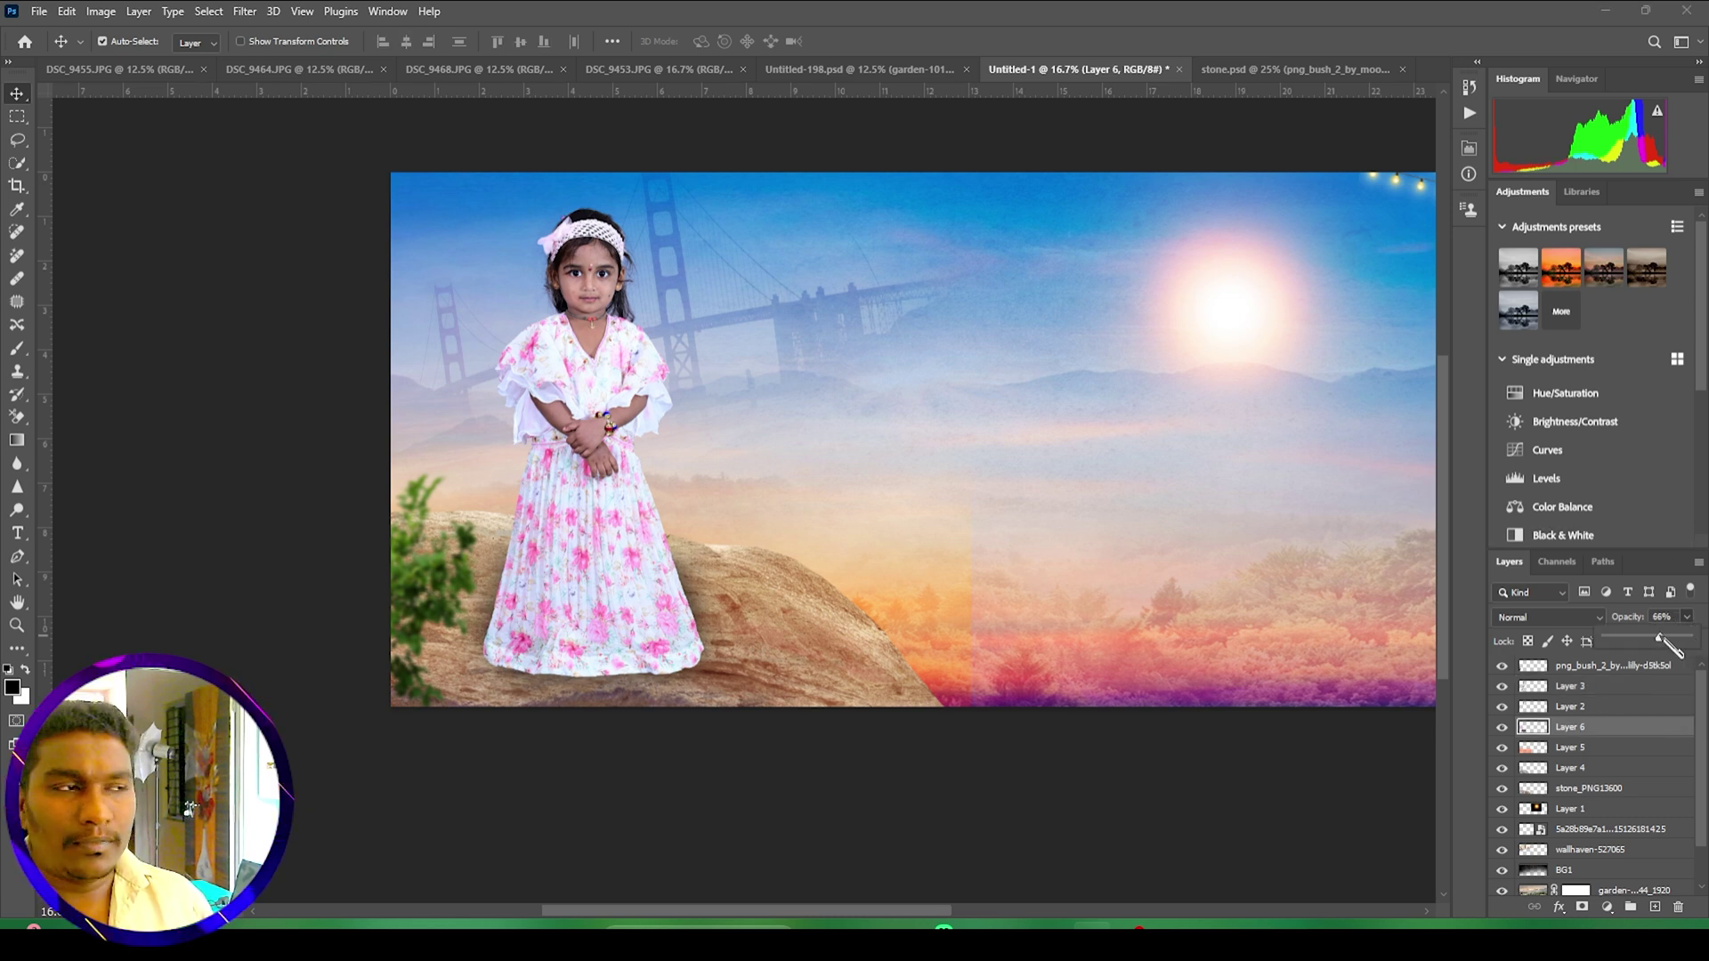
left_click_drag(986, 489, 764, 495)
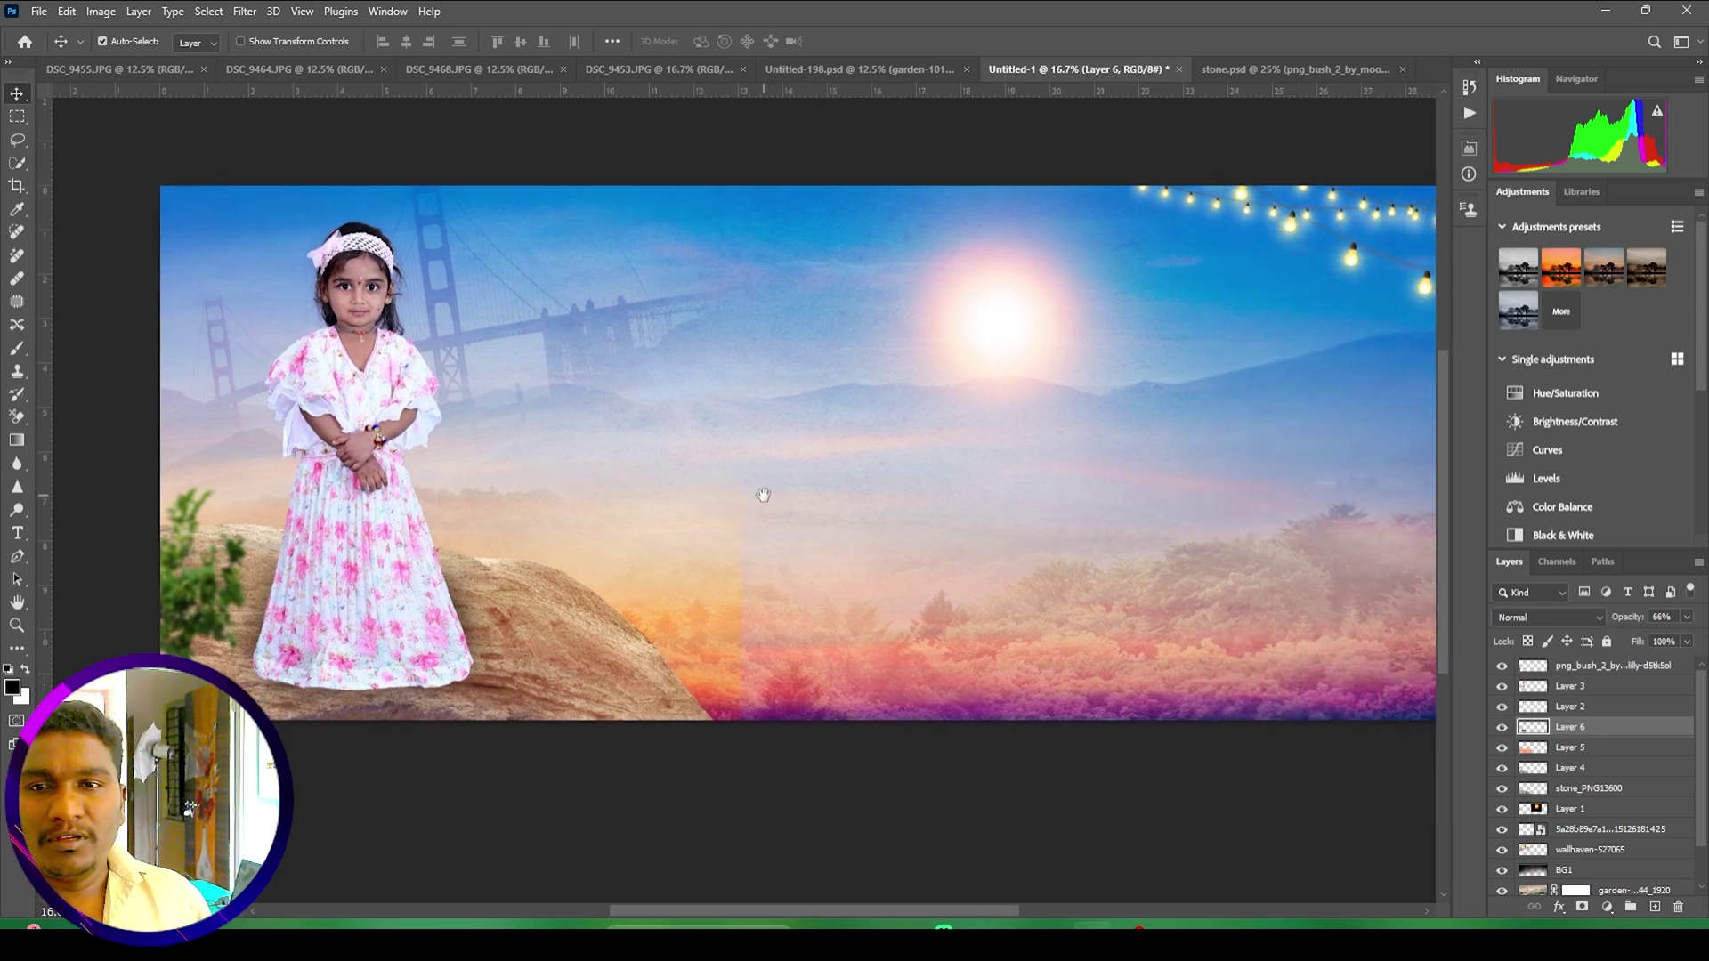
Step: Soften the hard vertical edge of the Soft Light glow on Layer 5 beside the rock, using the Eraser at size 1100
left_click_drag(989, 519, 807, 430)
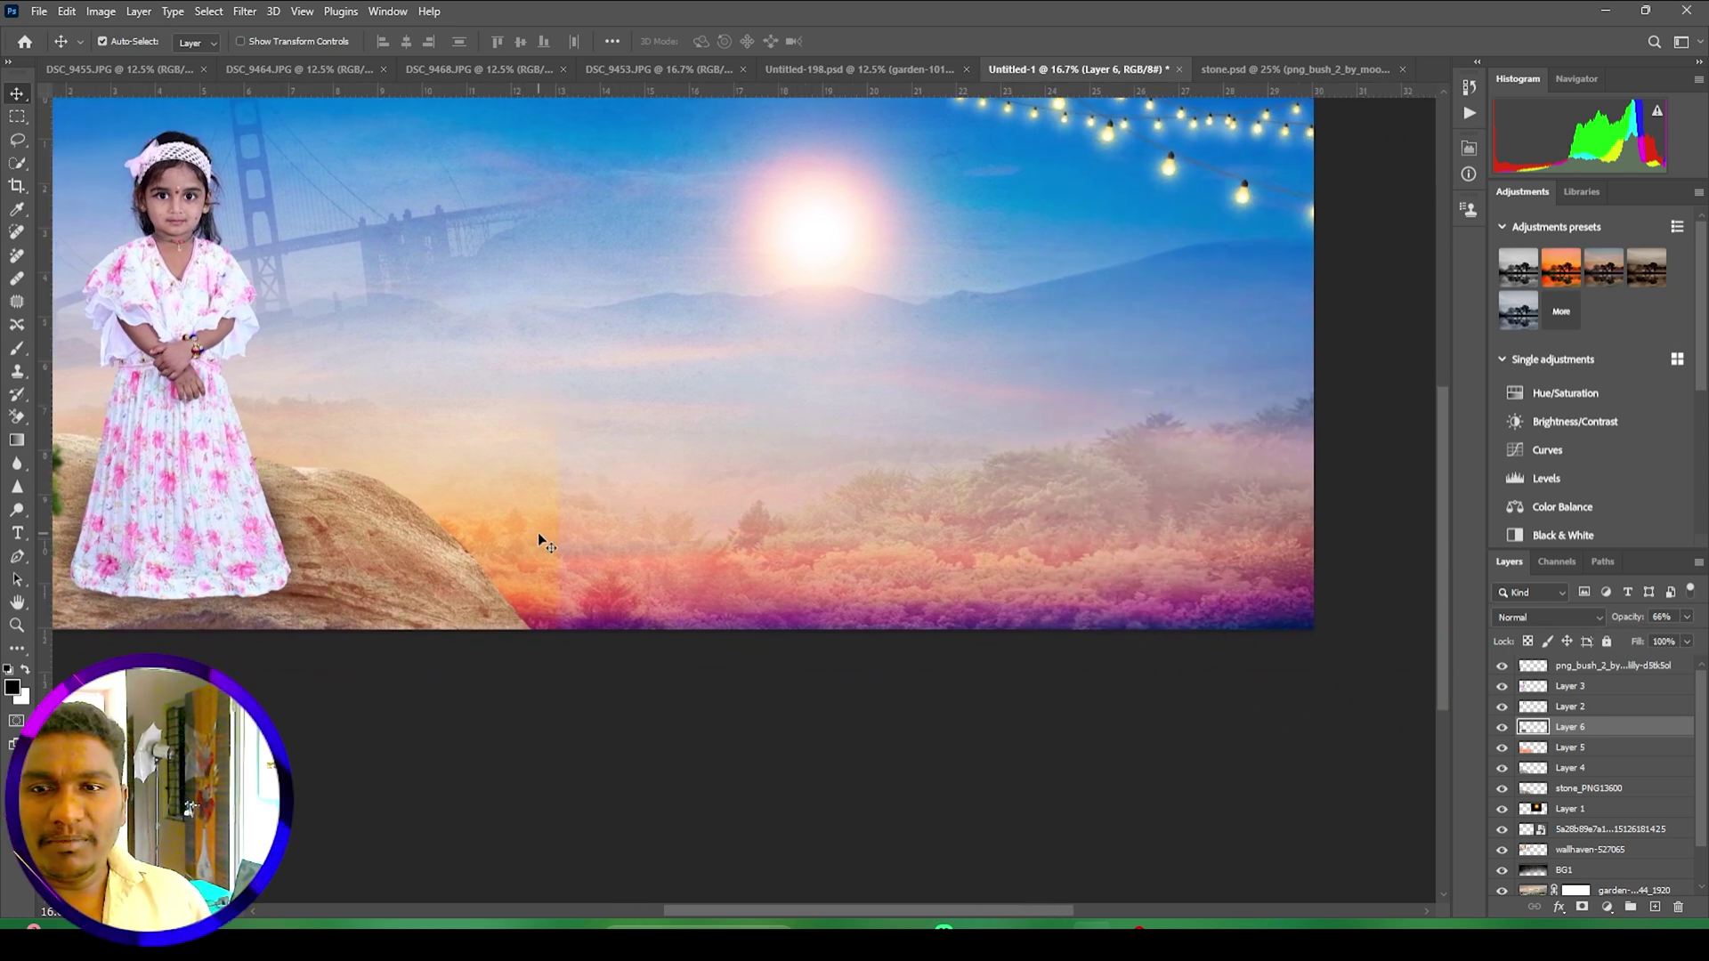
left_click(538, 540)
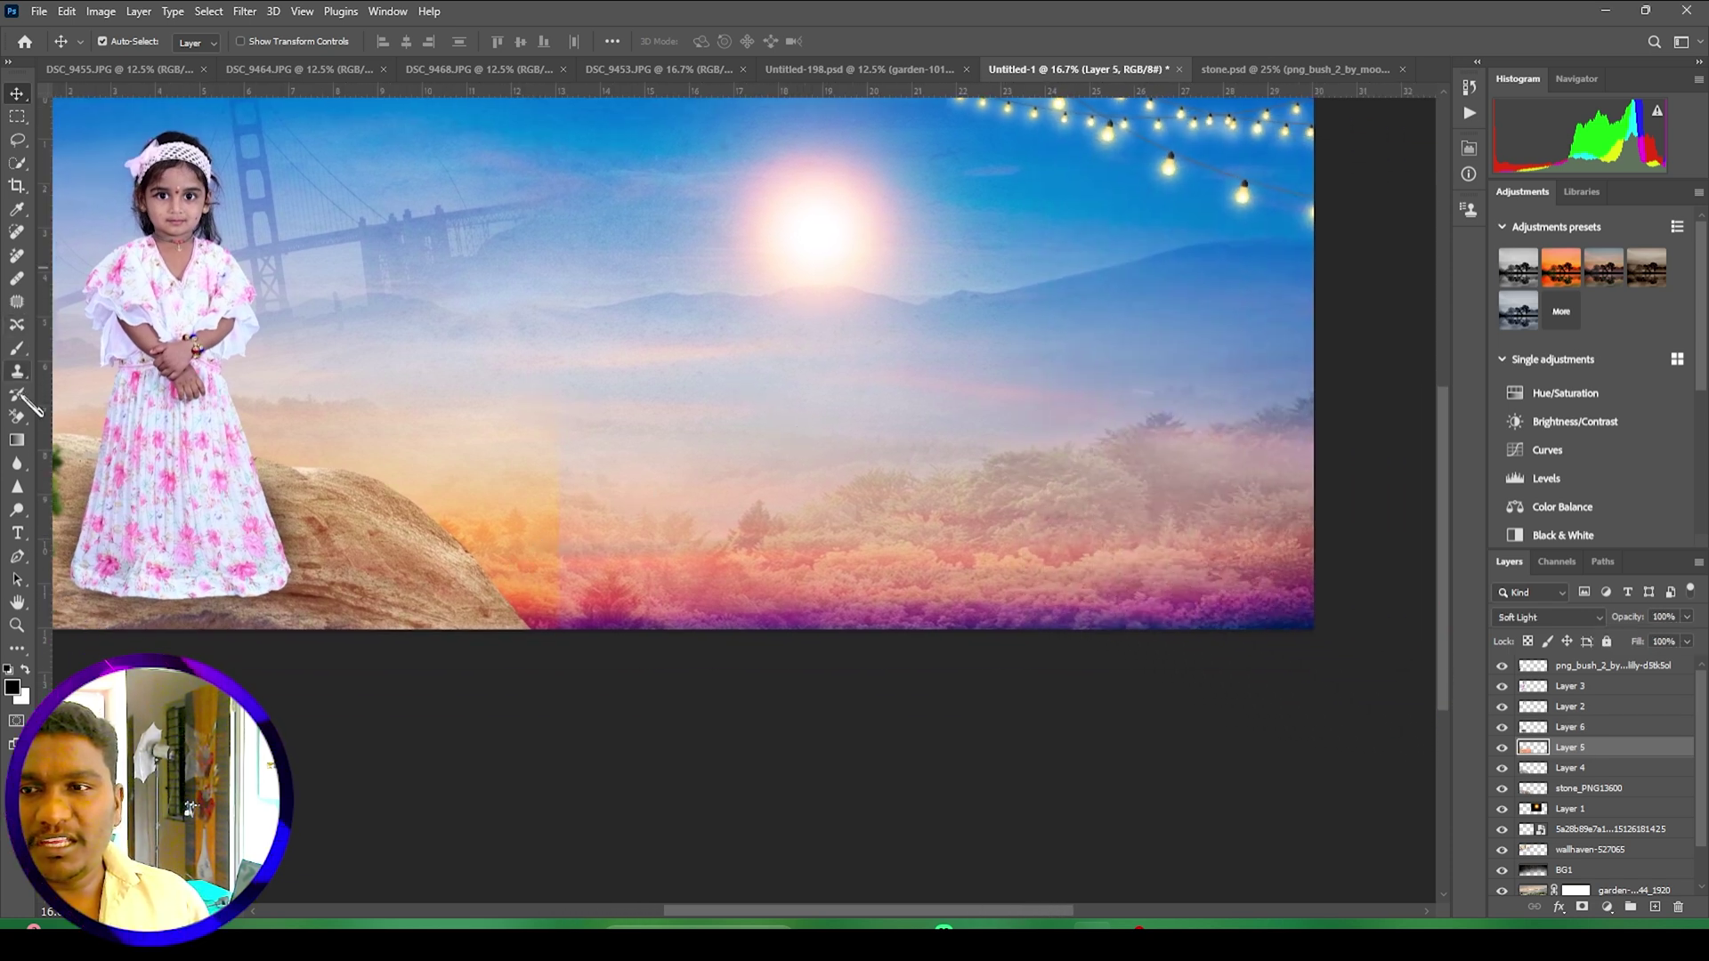
right_click(28, 426)
left_click(89, 417)
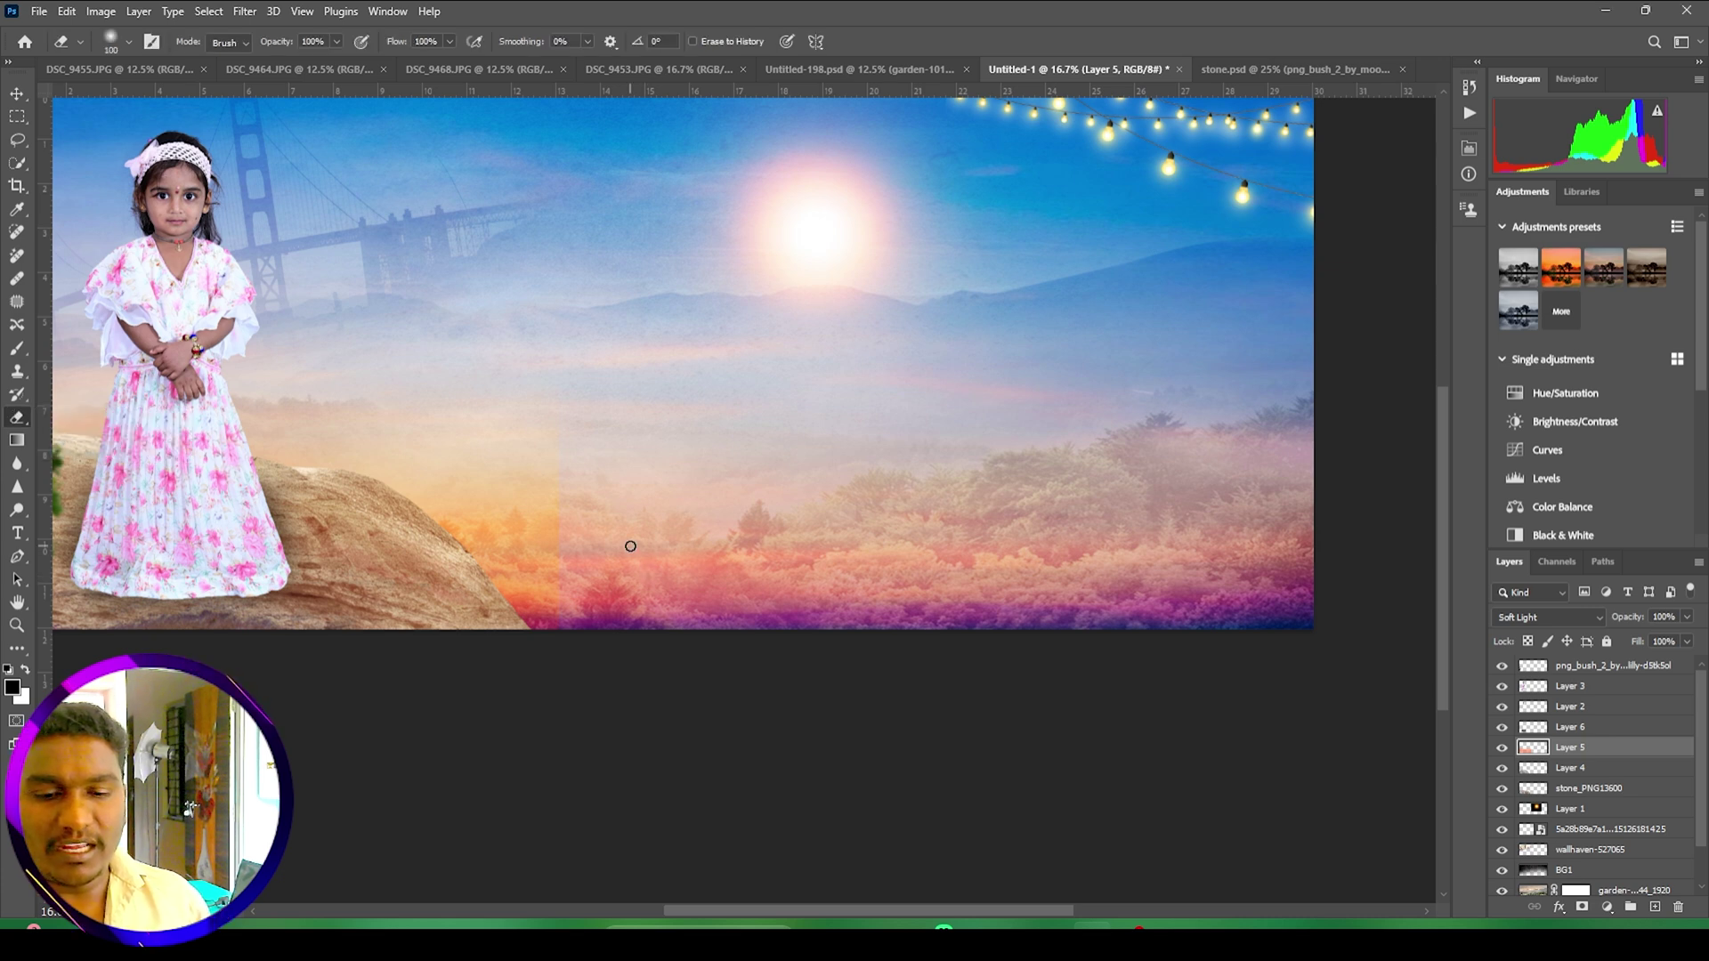
key("bracketright")
key("bracketright")
key("bracketright")
key("bracketright")
key("bracketright")
key("bracketright")
key("bracketright")
key("bracketright")
key("bracketright")
key("bracketright")
key("bracketright")
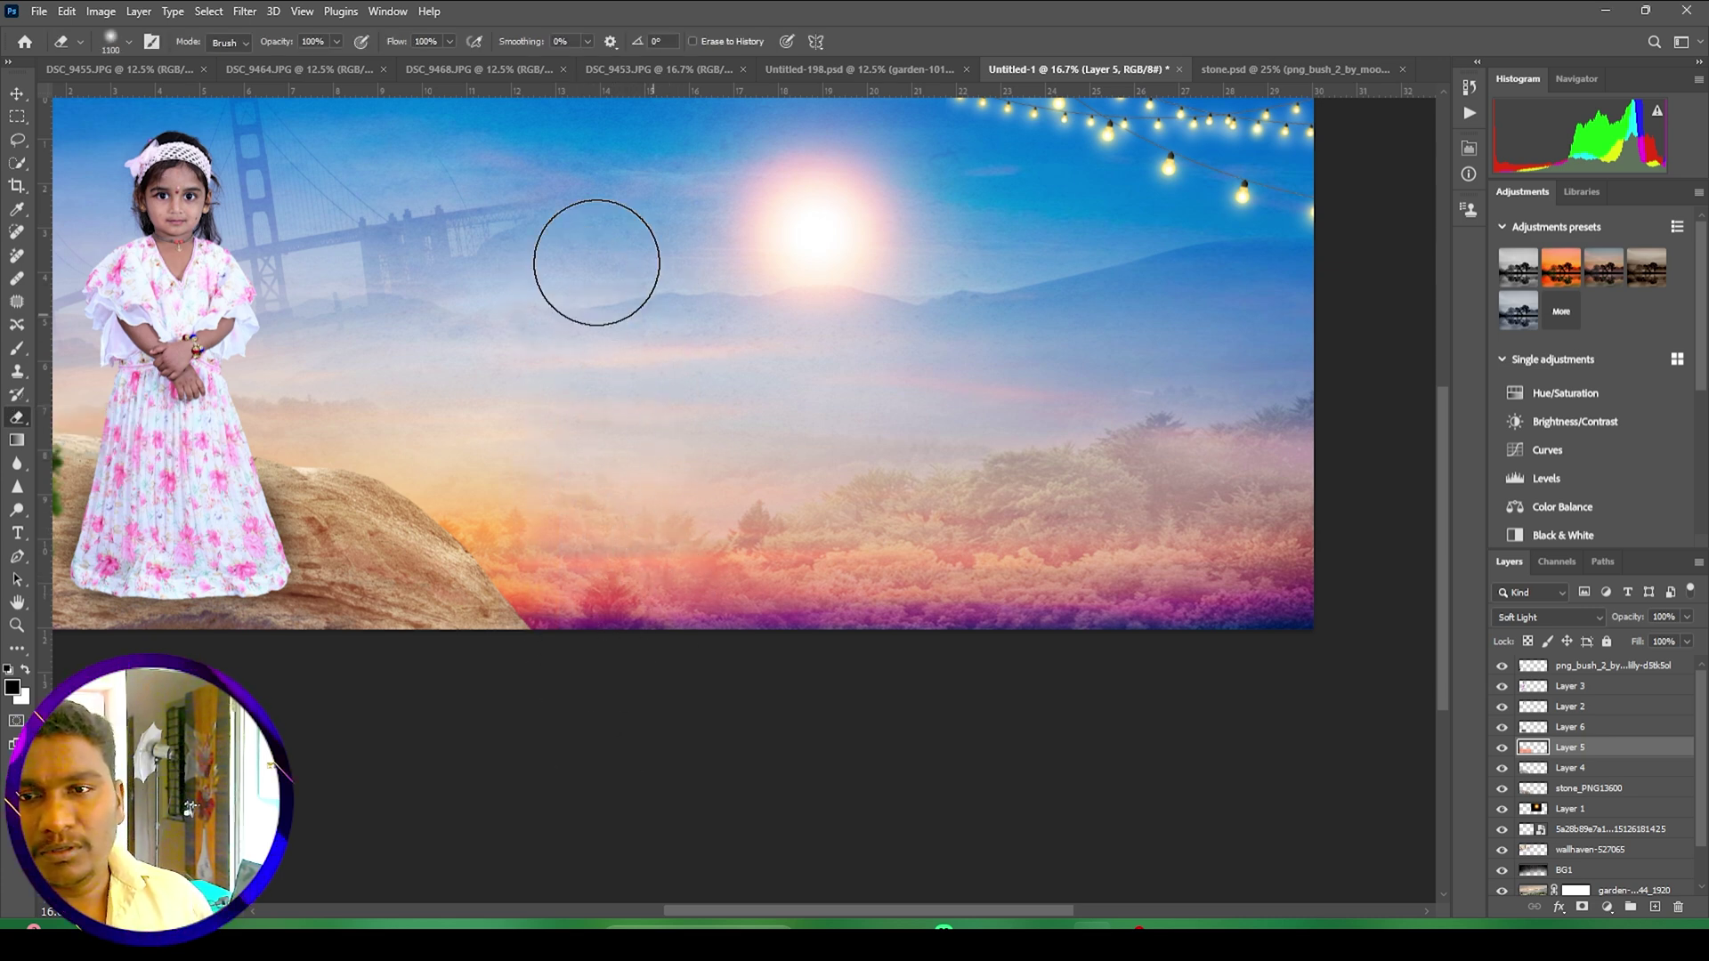
left_click_drag(653, 355, 892, 387)
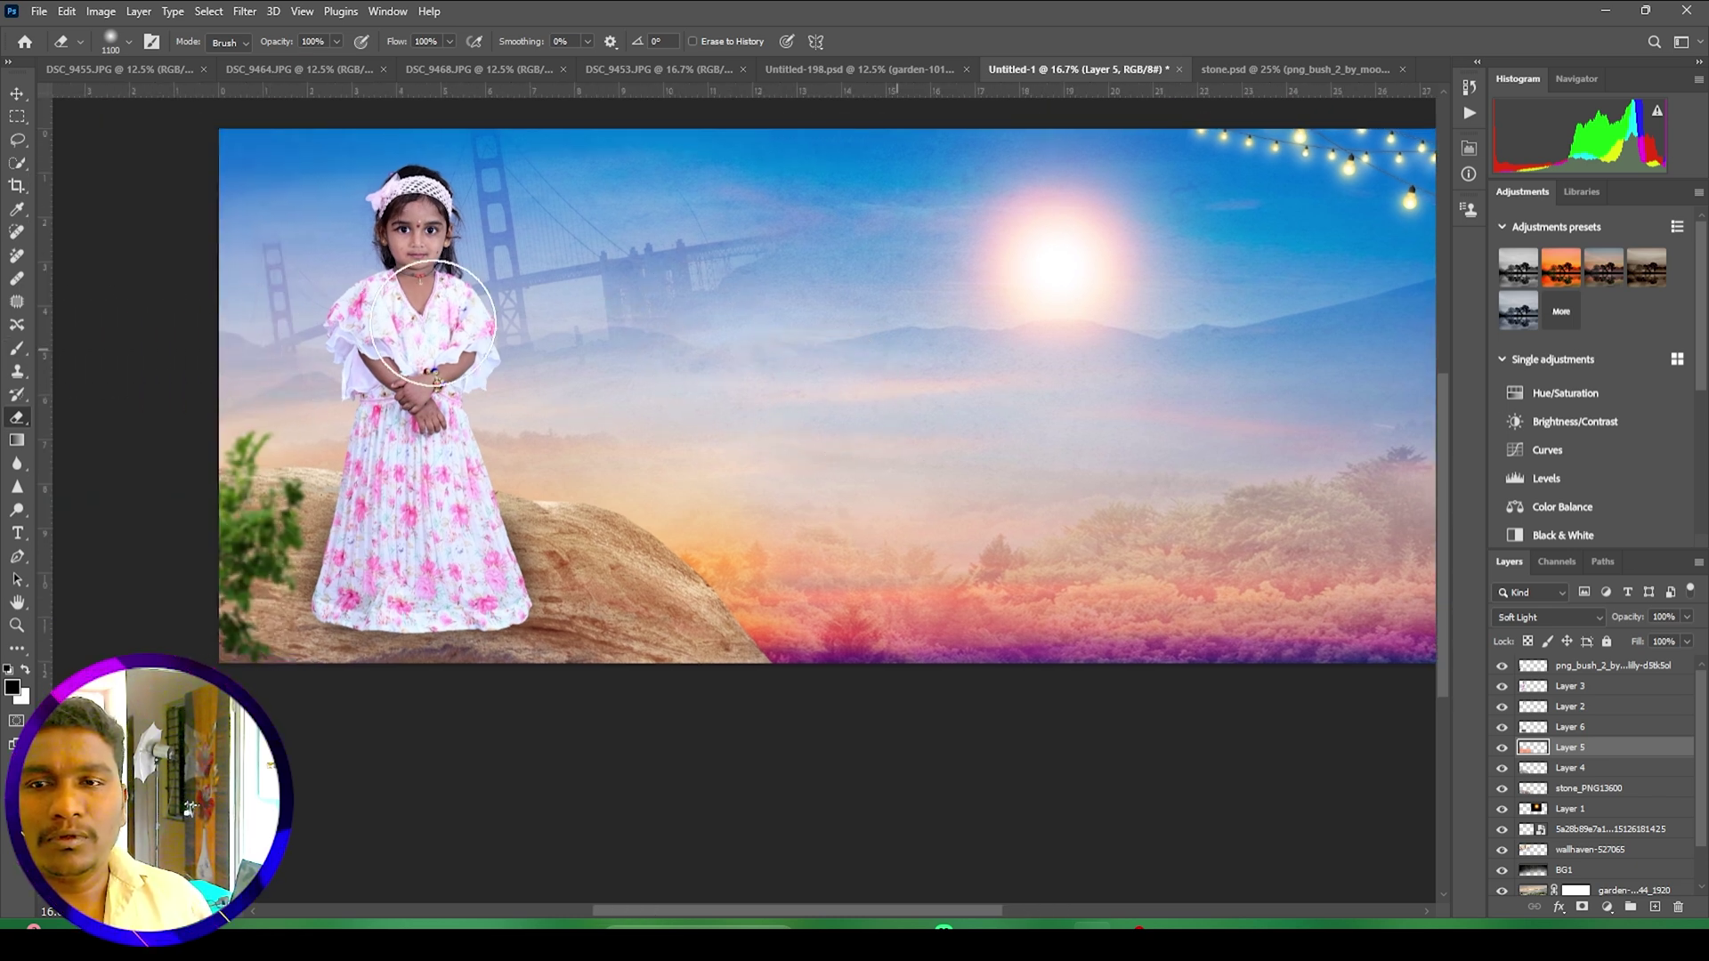
left_click(17, 93)
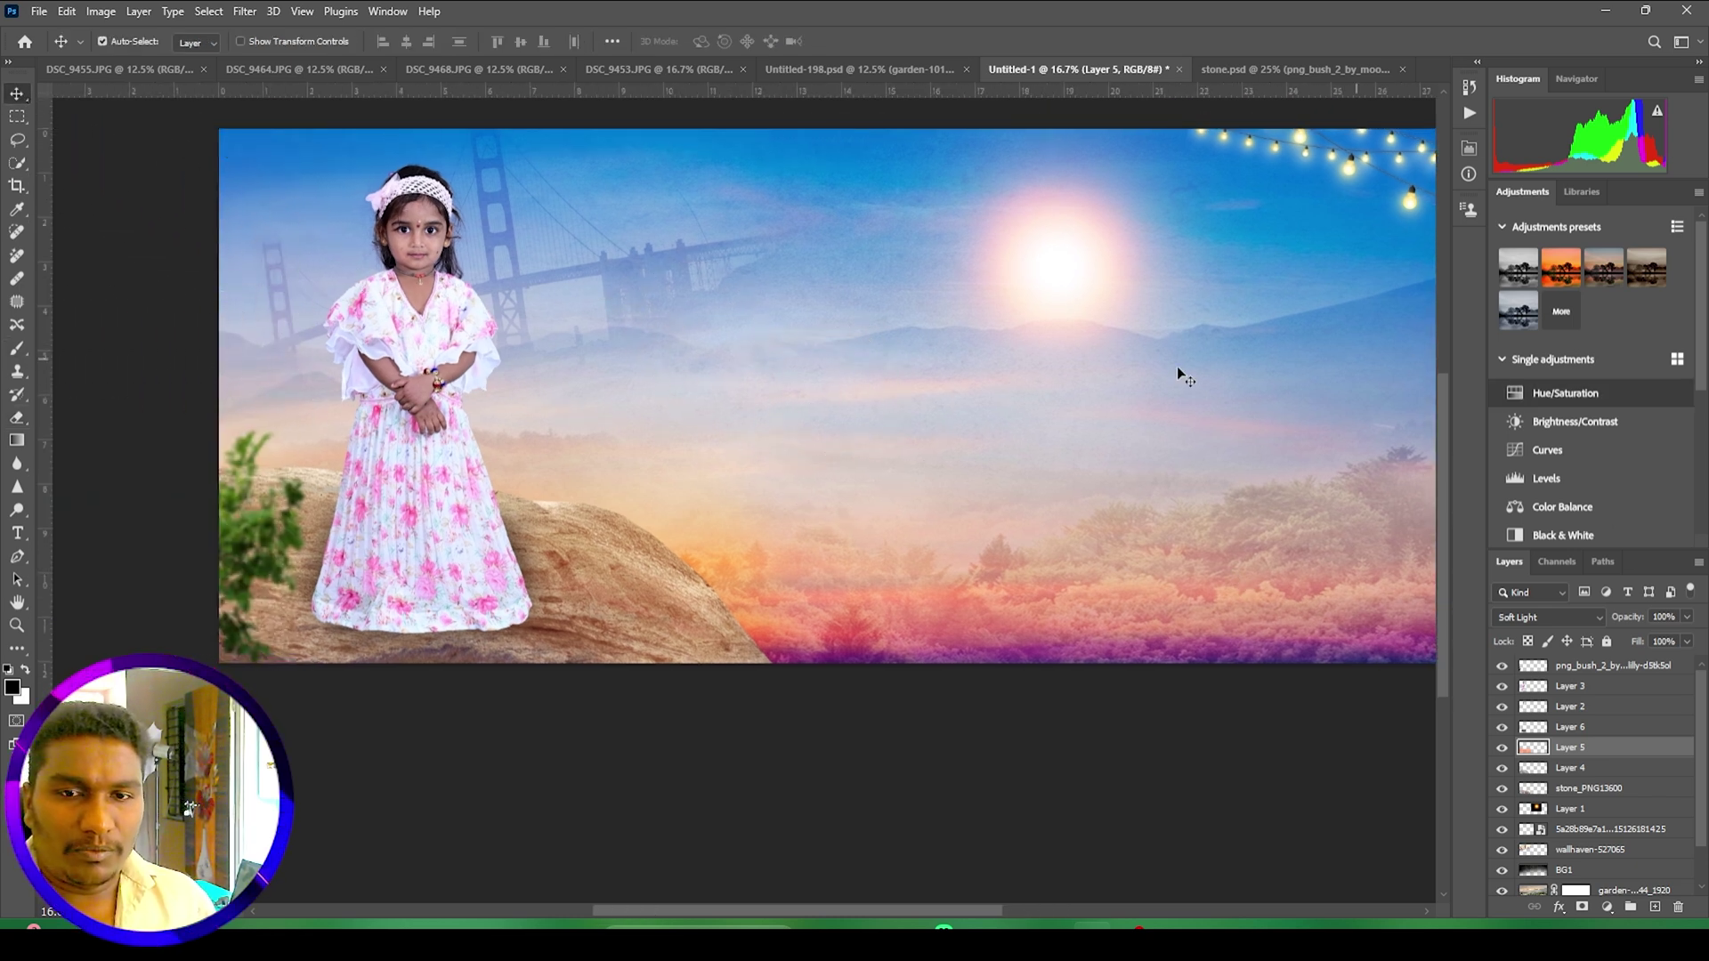
Step: Copy the white diagonal shape from Untitled-198.psd into the Untitled-1 album design
key("ctrl+minus")
key("ctrl+minus")
scroll(1130, 520, "right", 2)
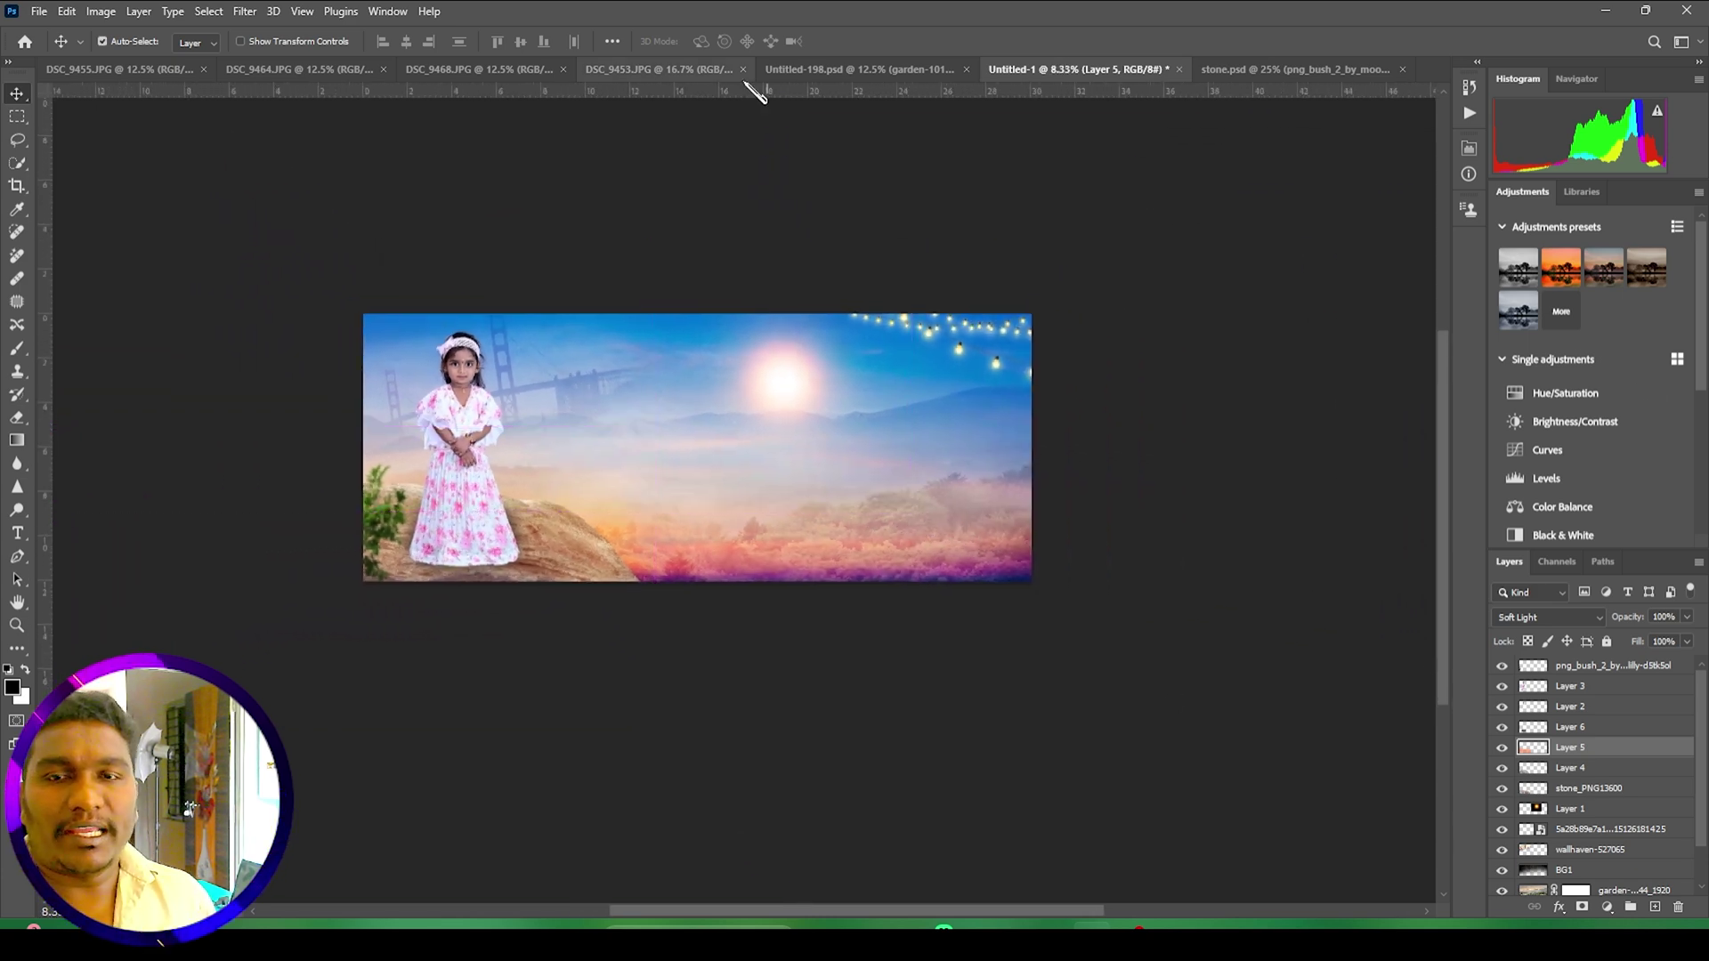
left_click(717, 69)
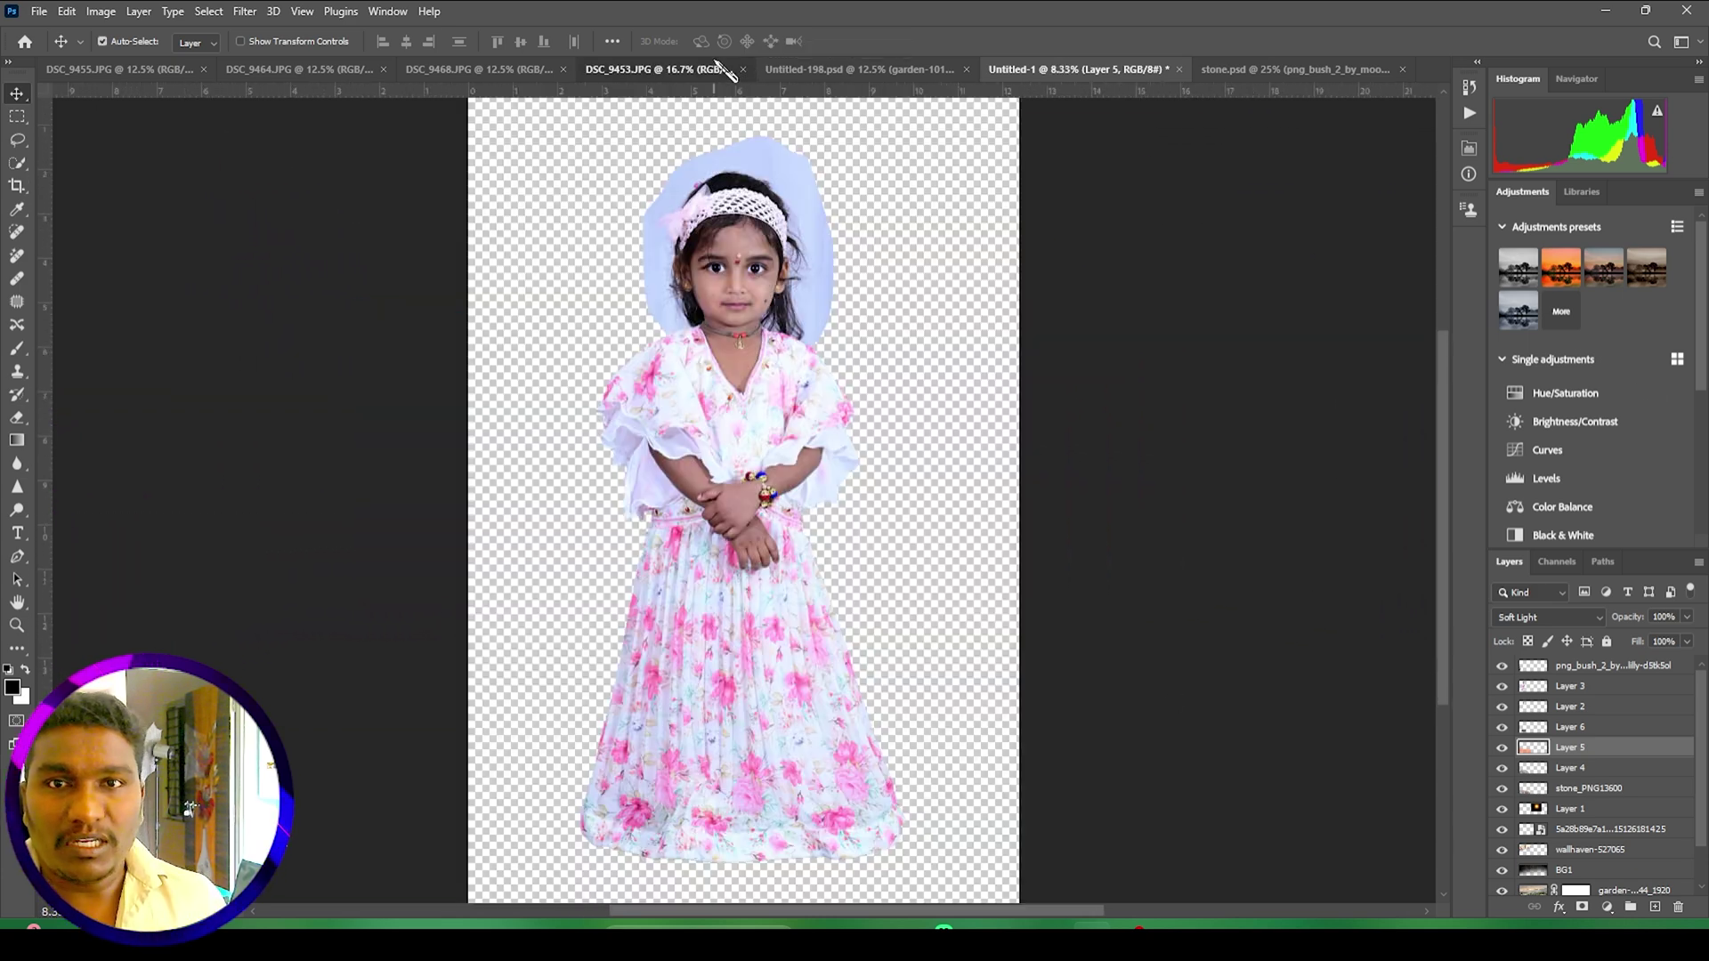
left_click(868, 69)
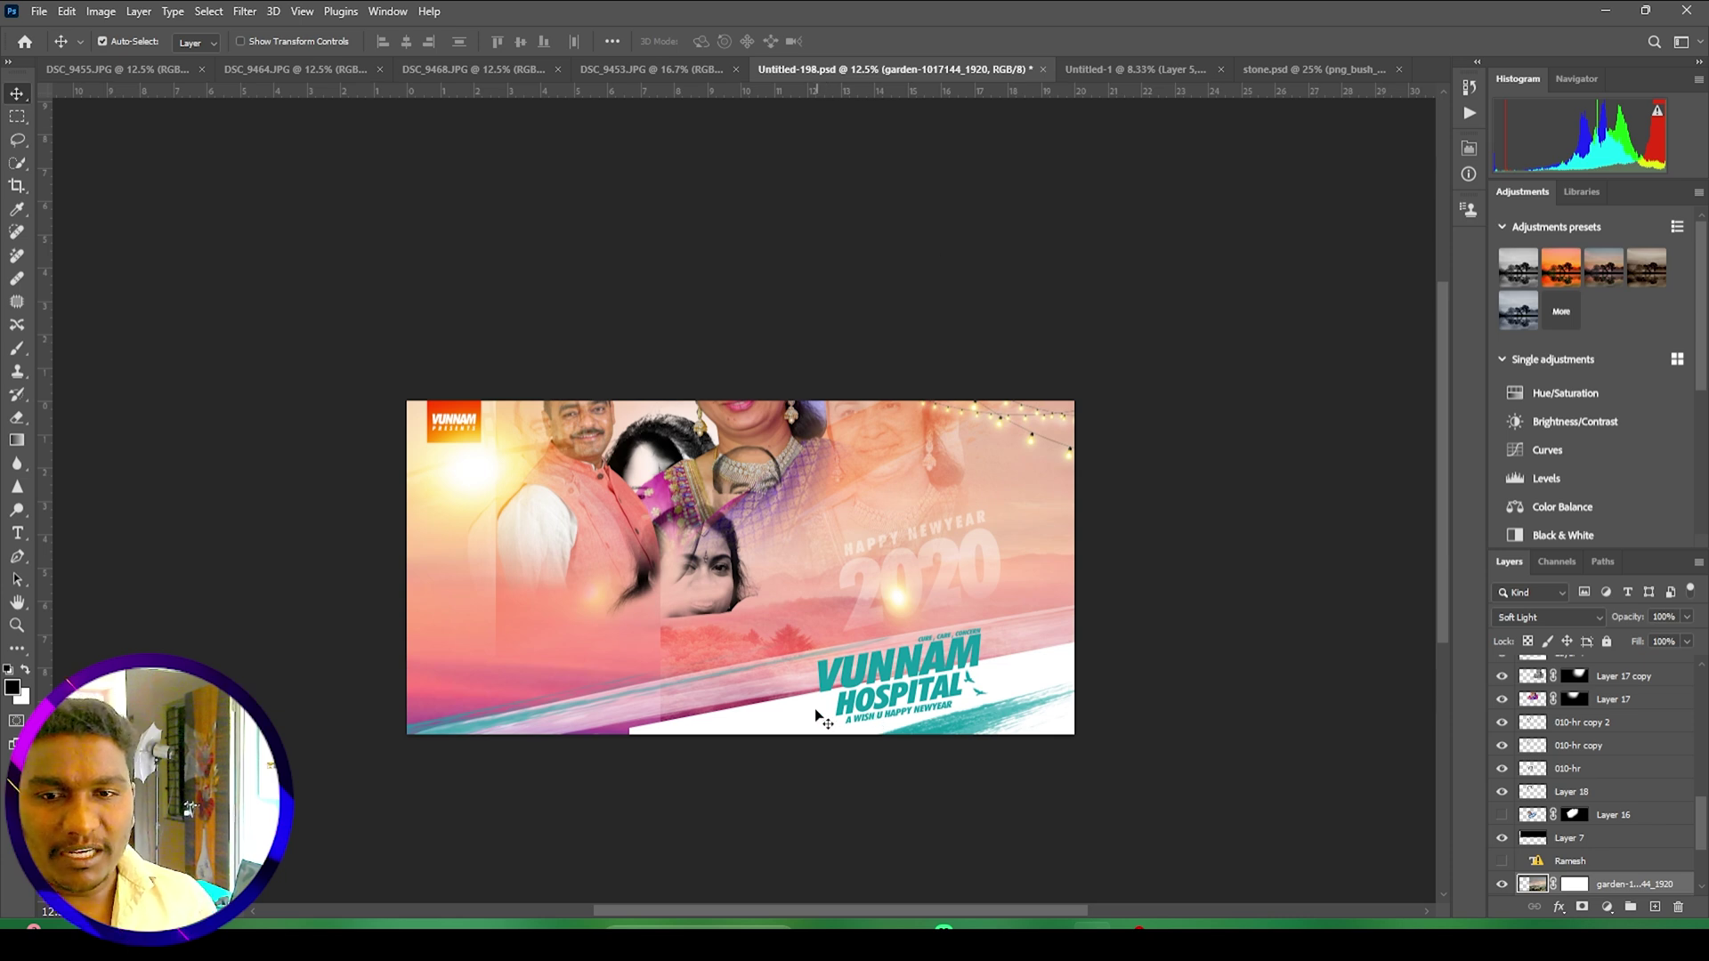
left_click_drag(817, 715, 1280, 76)
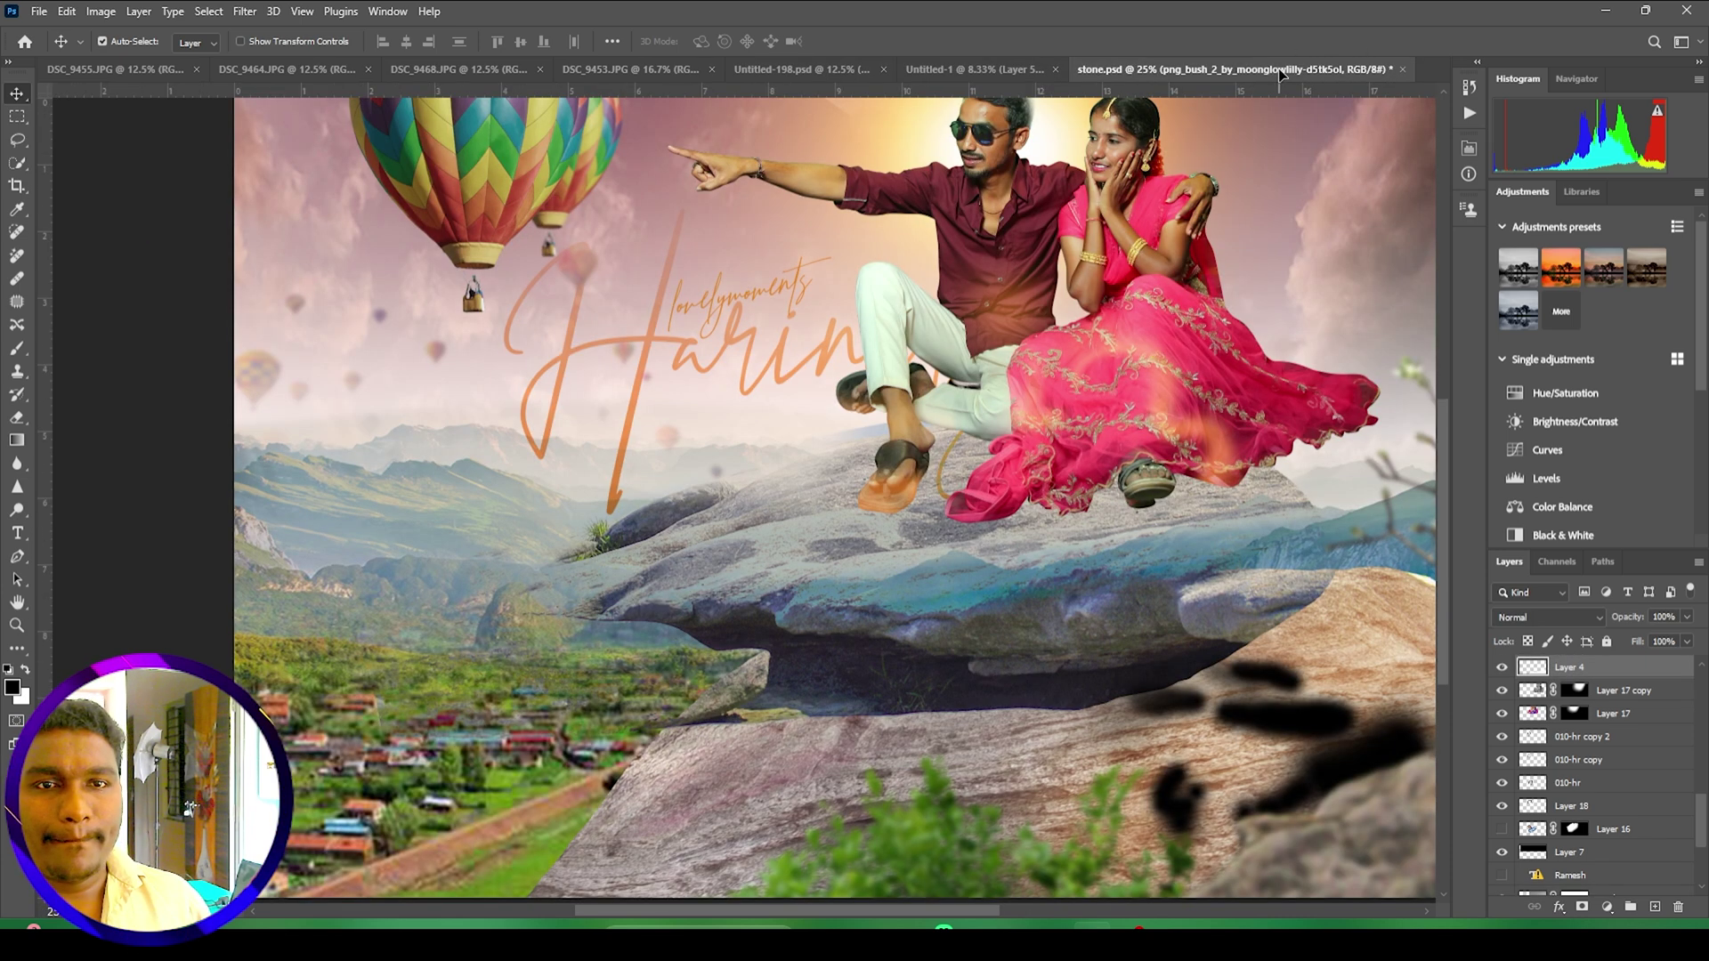
left_click_drag(1017, 65, 872, 543)
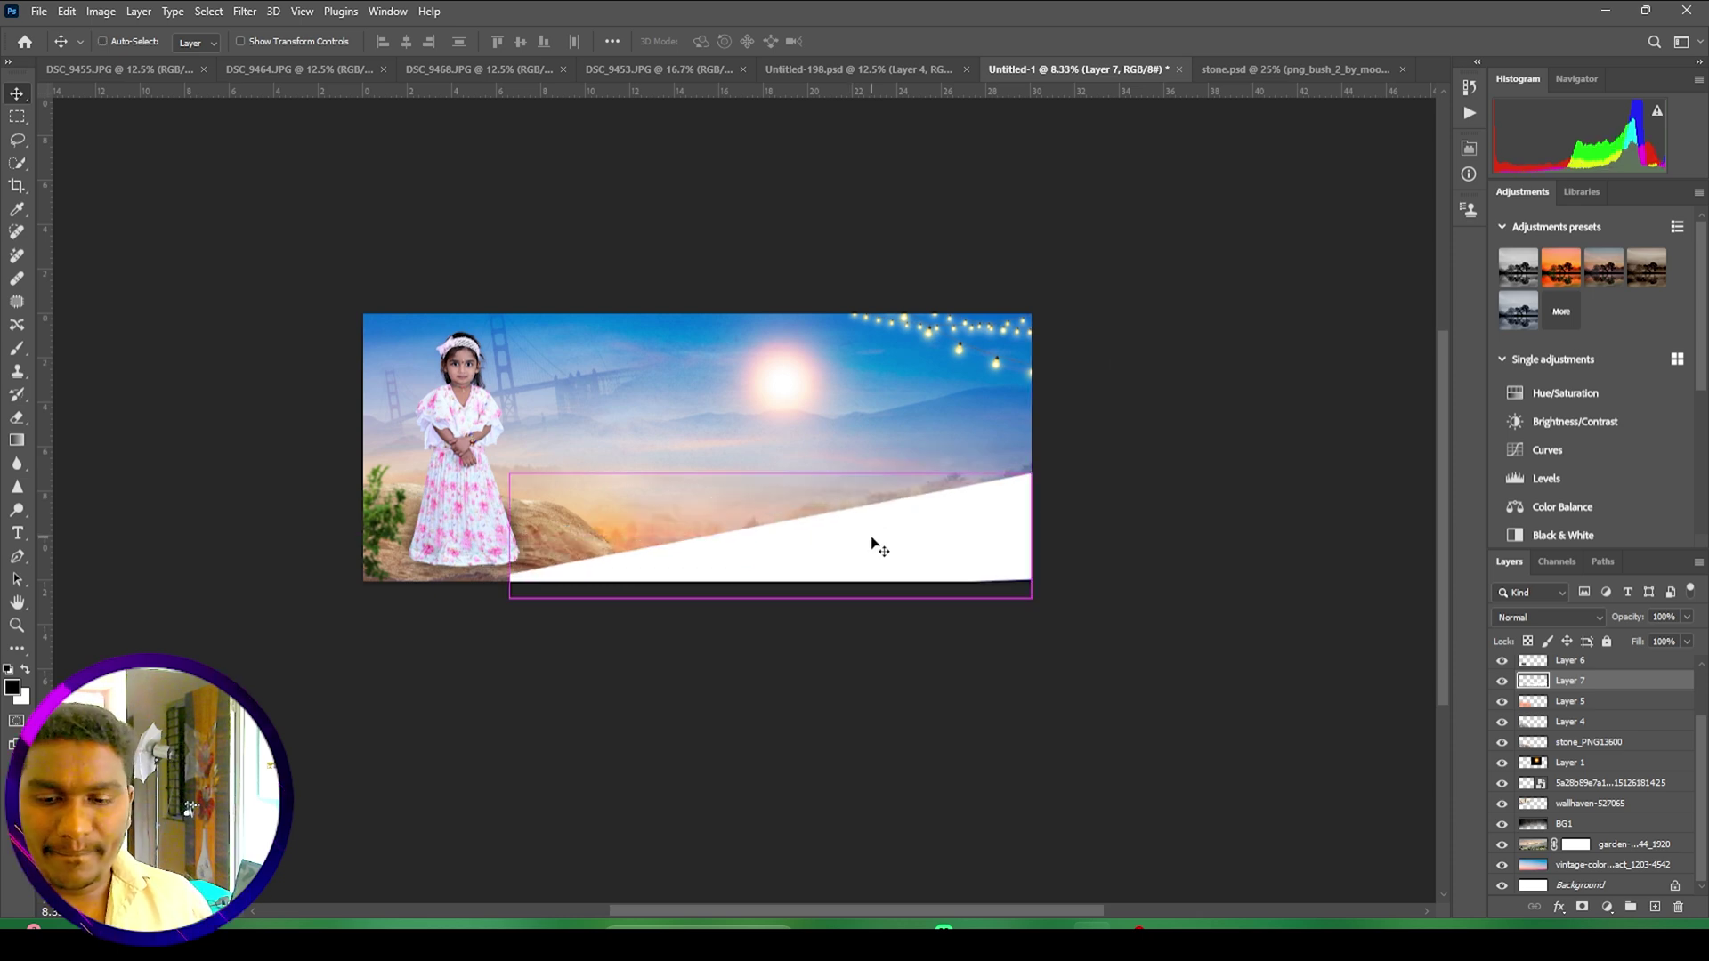
Step: Enlarge the white diagonal shape to 134.25% and position it across the full width of the album's bottom
key("ctrl+t")
left_click_drag(768, 597, 685, 640)
left_click_drag(793, 519, 812, 522)
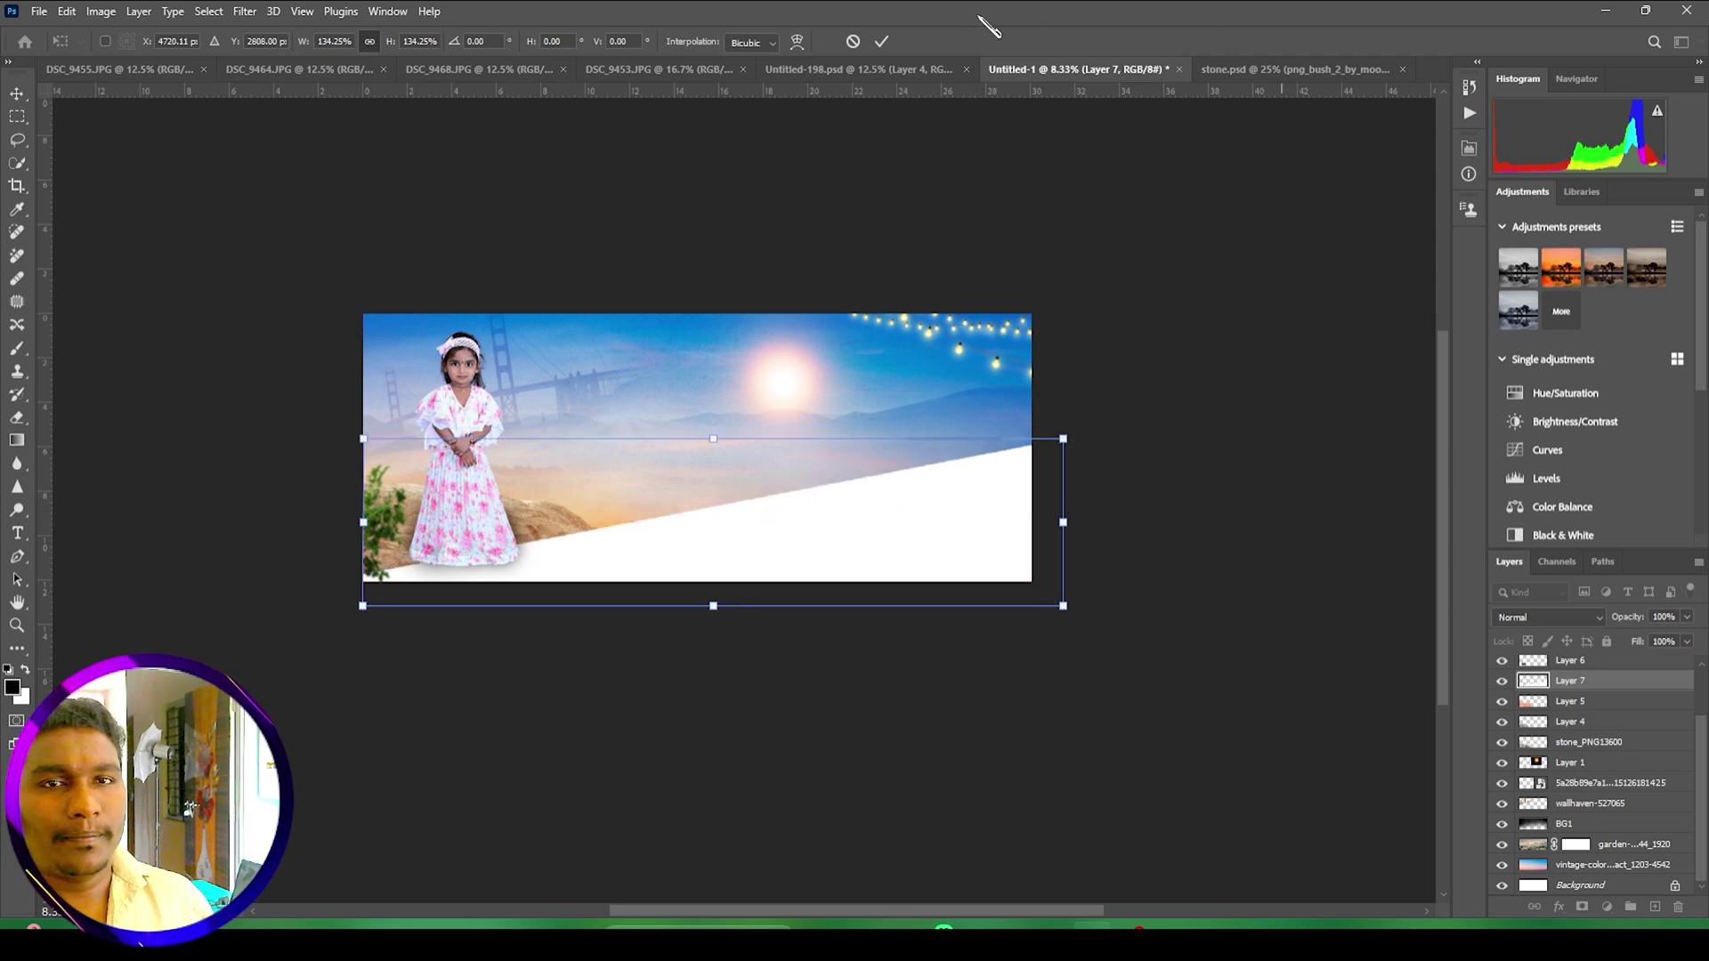
left_click(886, 41)
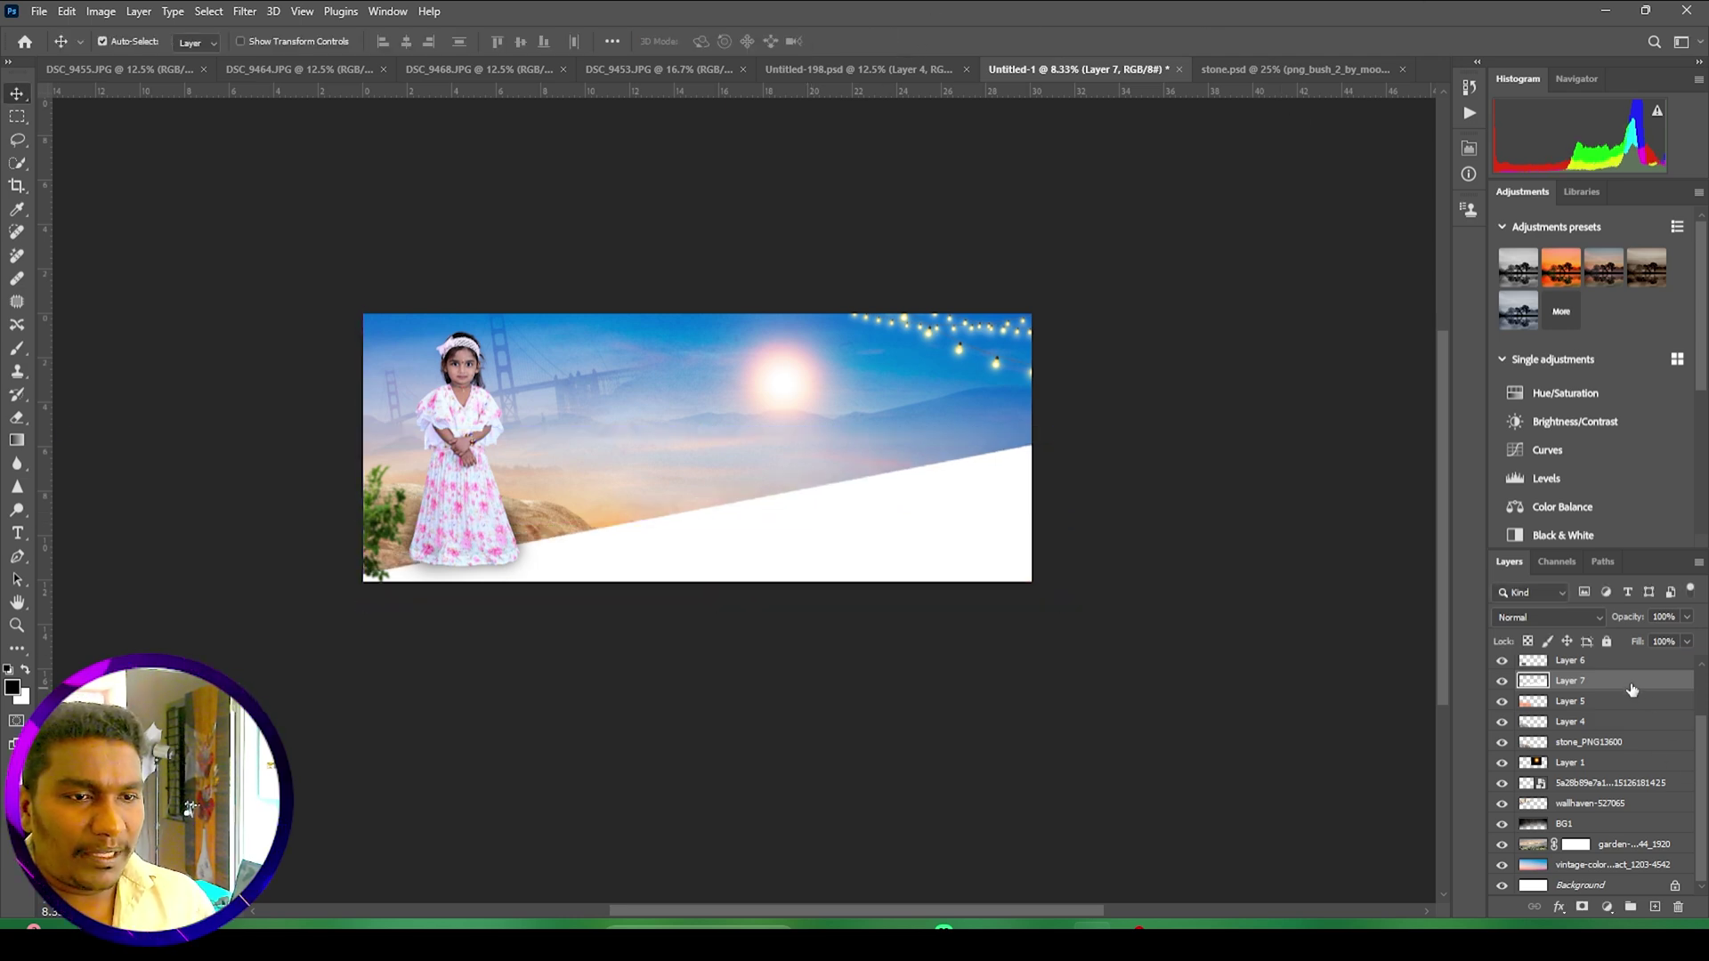
Step: Bring Layer 7 to the front of the layer stack and shift the white shape slightly lower and to the right
scroll(1611, 676, "up", 3)
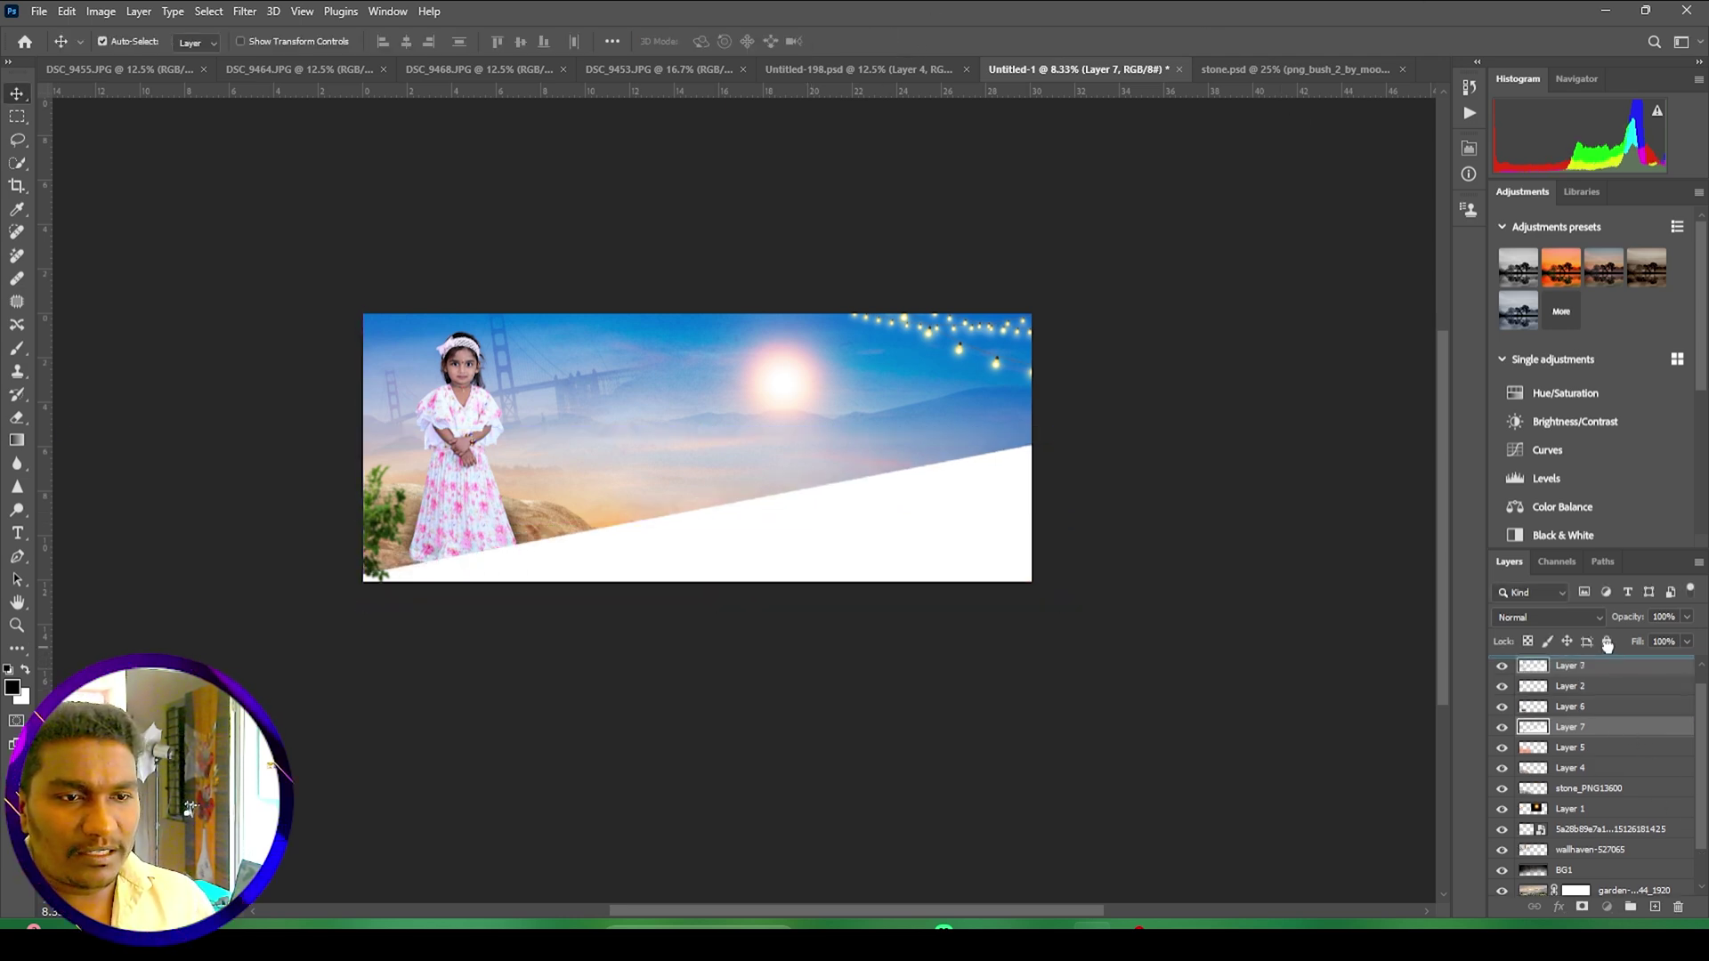
key("ctrl+shift+bracketright")
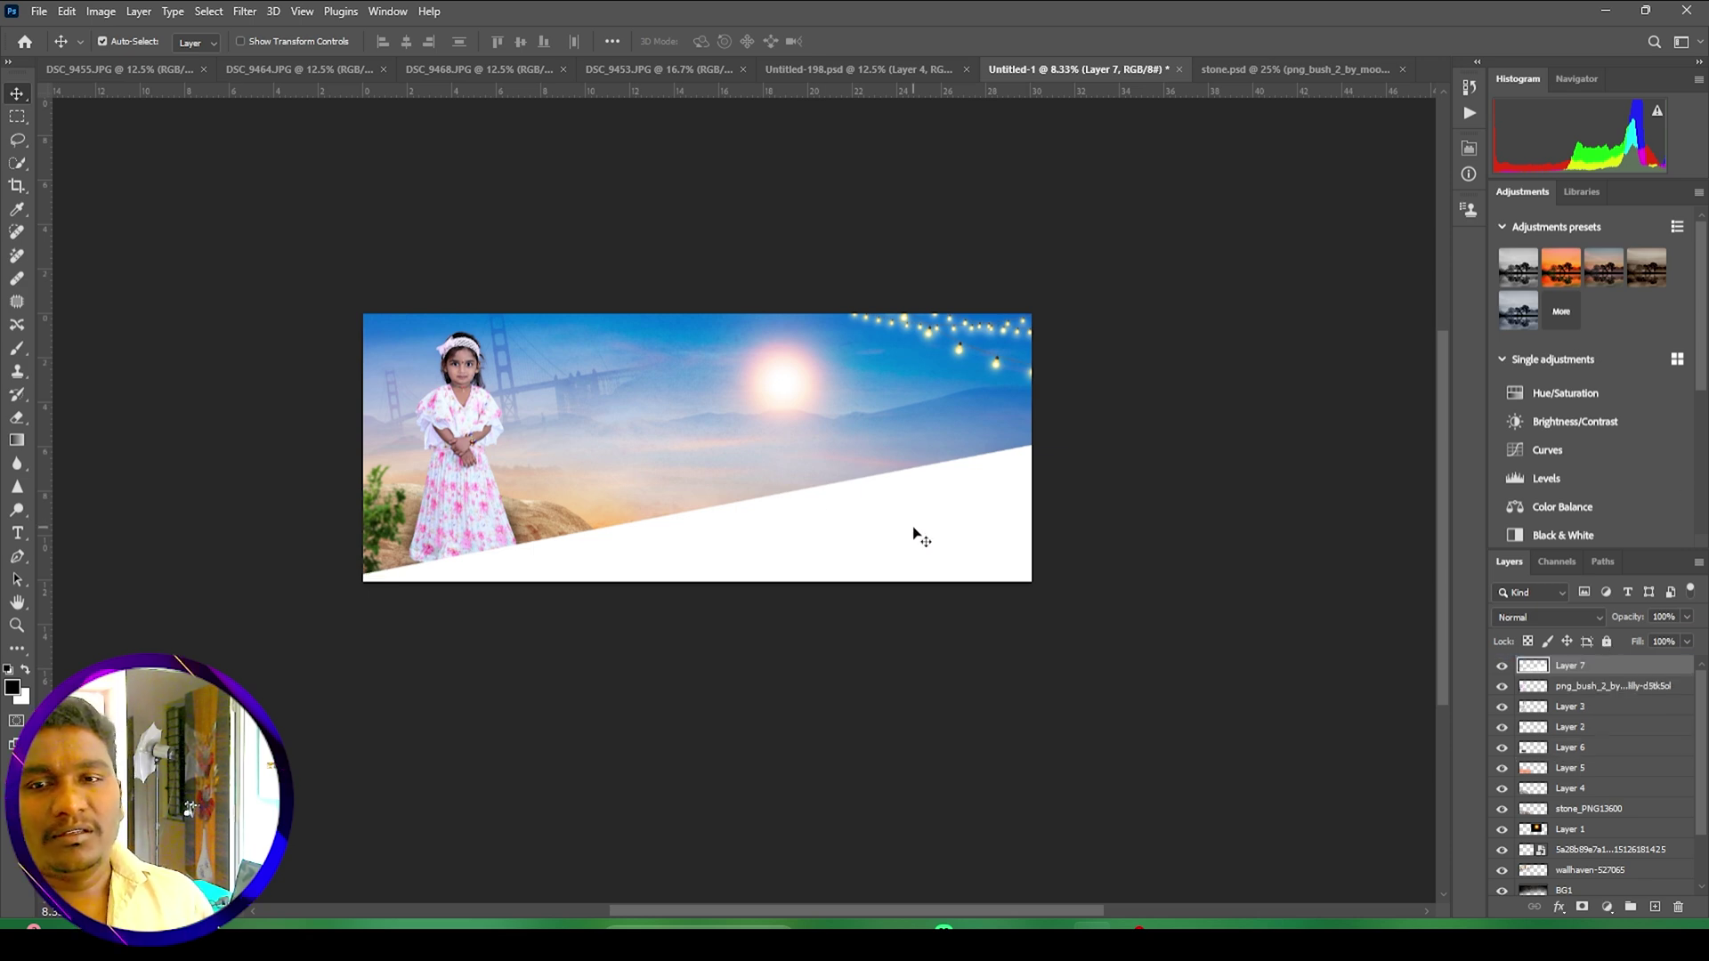
left_click_drag(915, 531, 950, 551)
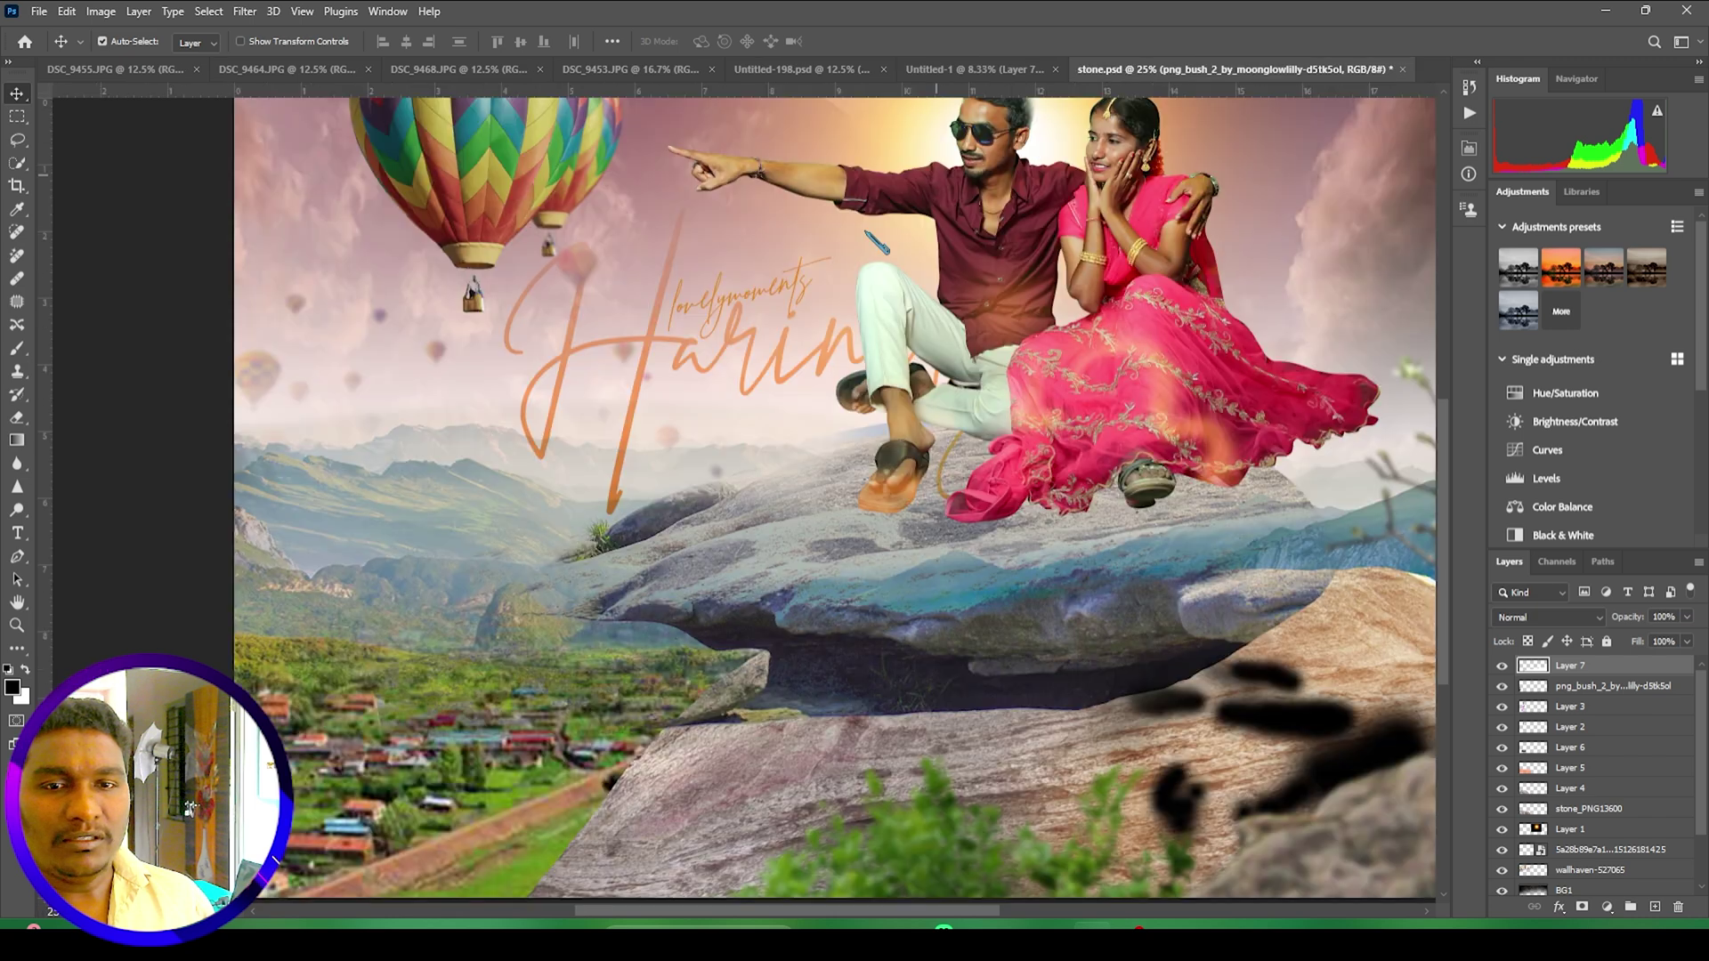
Step: Copy the translucent diagonal stripe layer from Untitled-198.psd into Untitled-1, placing it near the white shape's slanted edge
left_click(1246, 69)
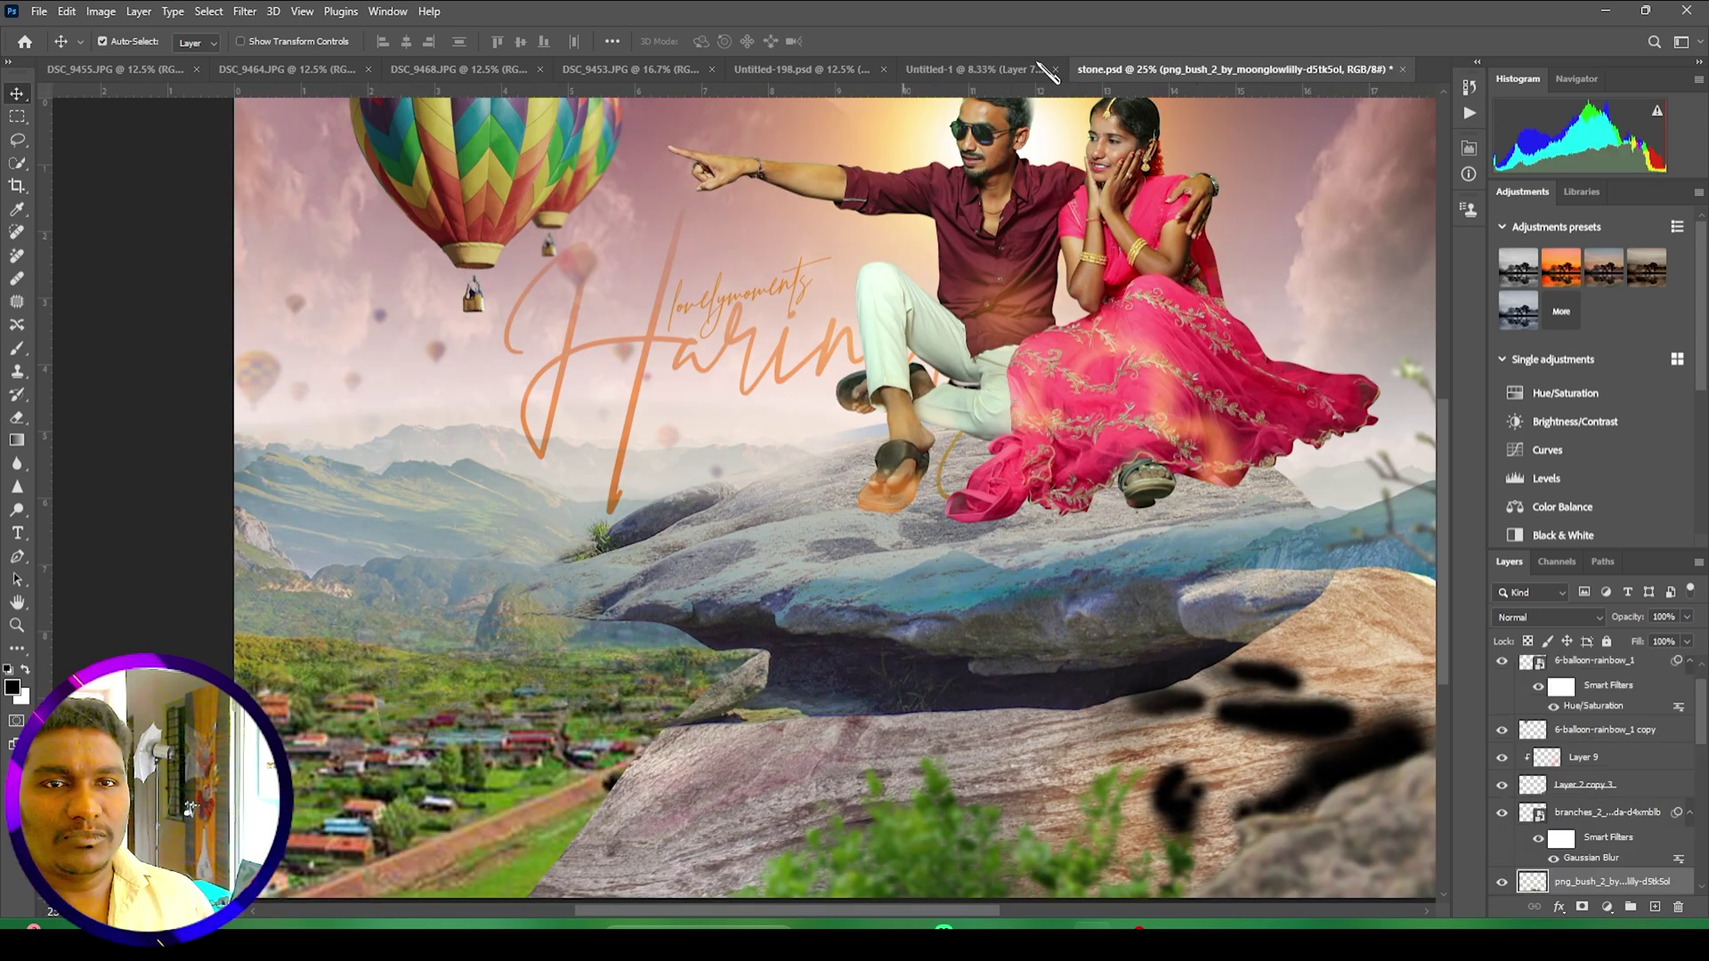
left_click(979, 70)
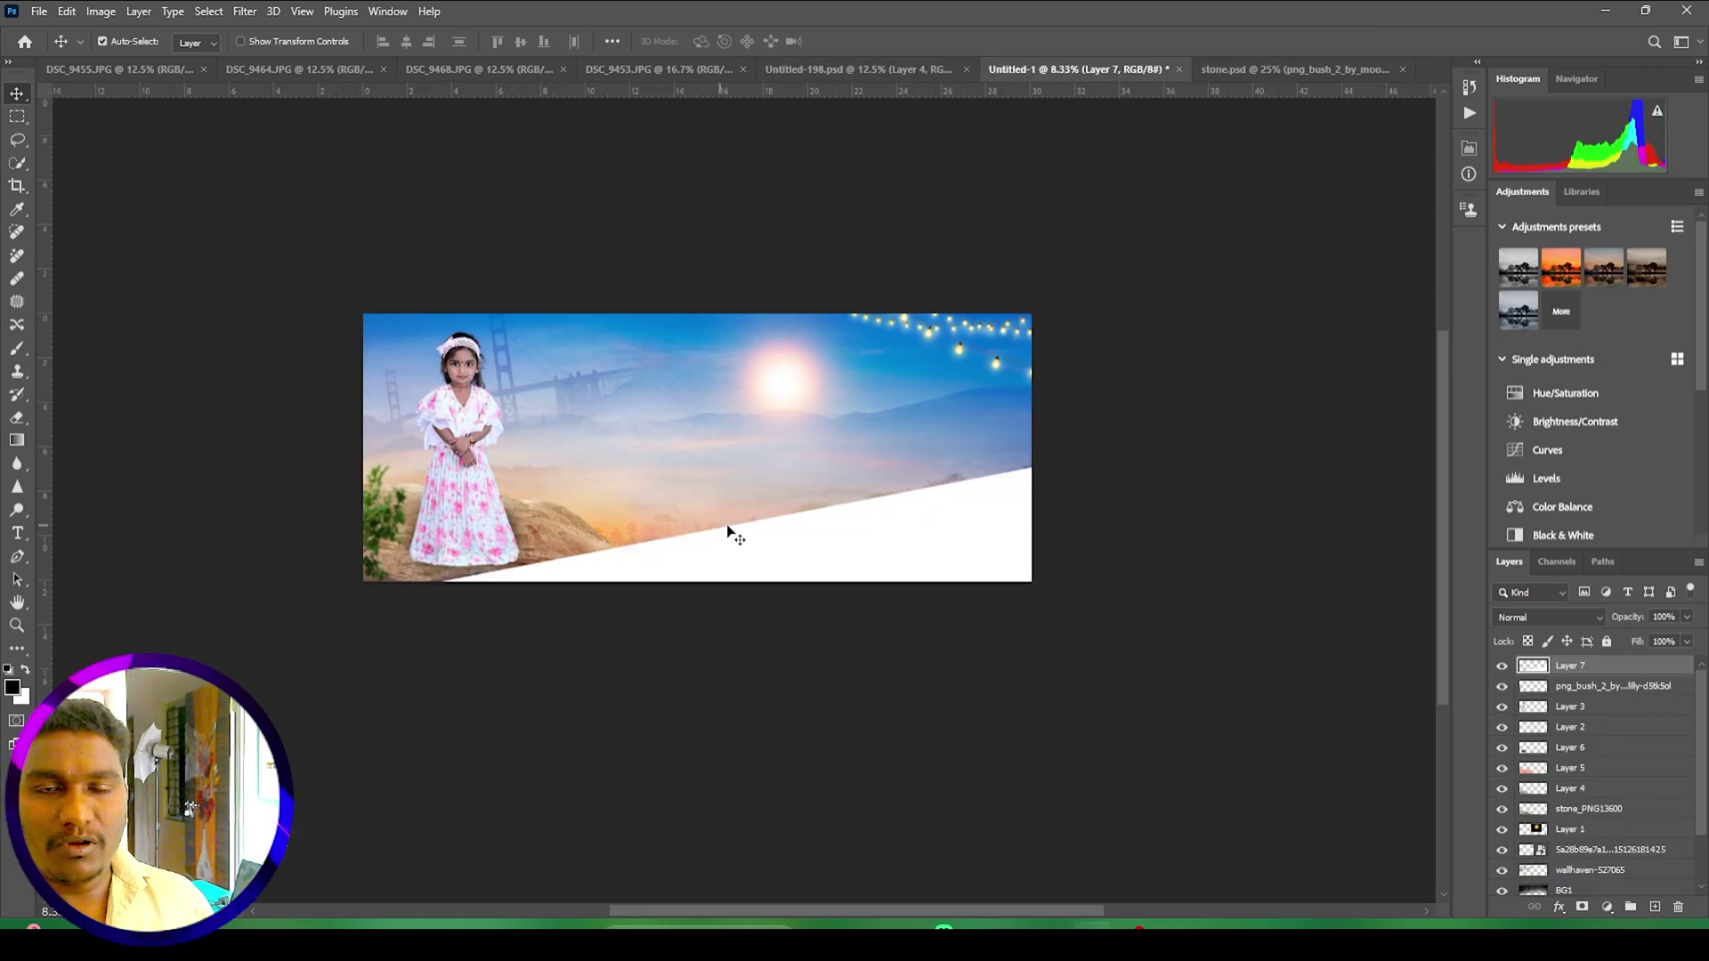
left_click(921, 71)
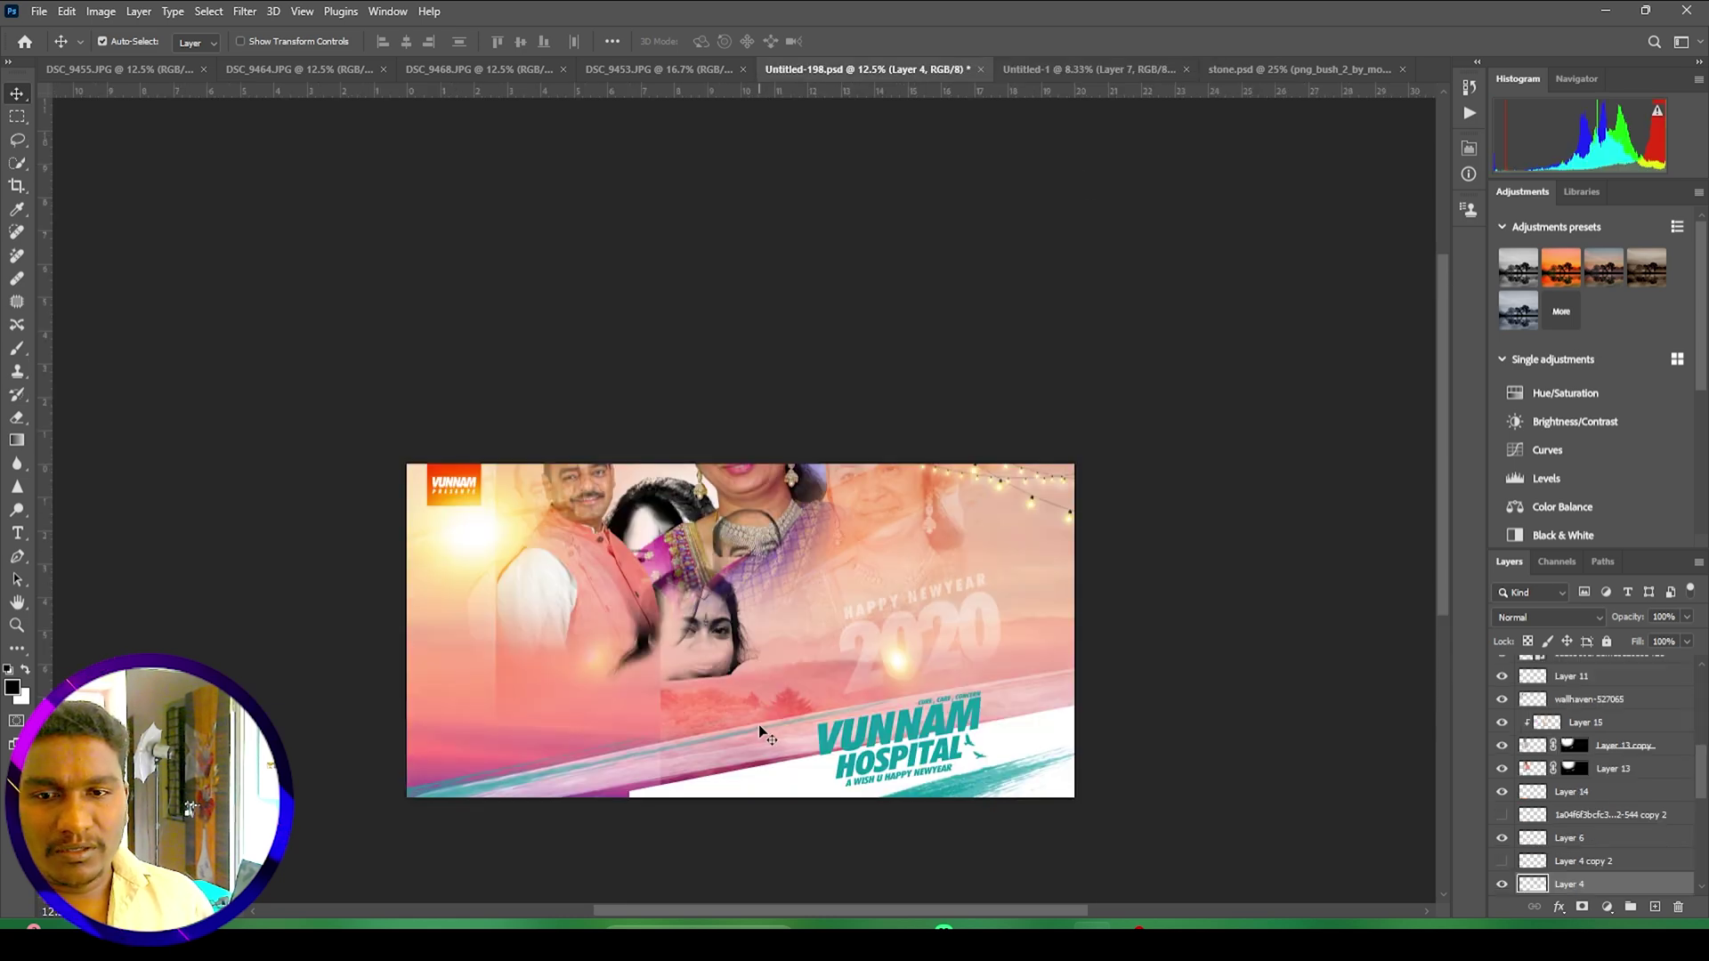
left_click_drag(759, 725, 1050, 531)
left_click_drag(958, 71, 957, 69)
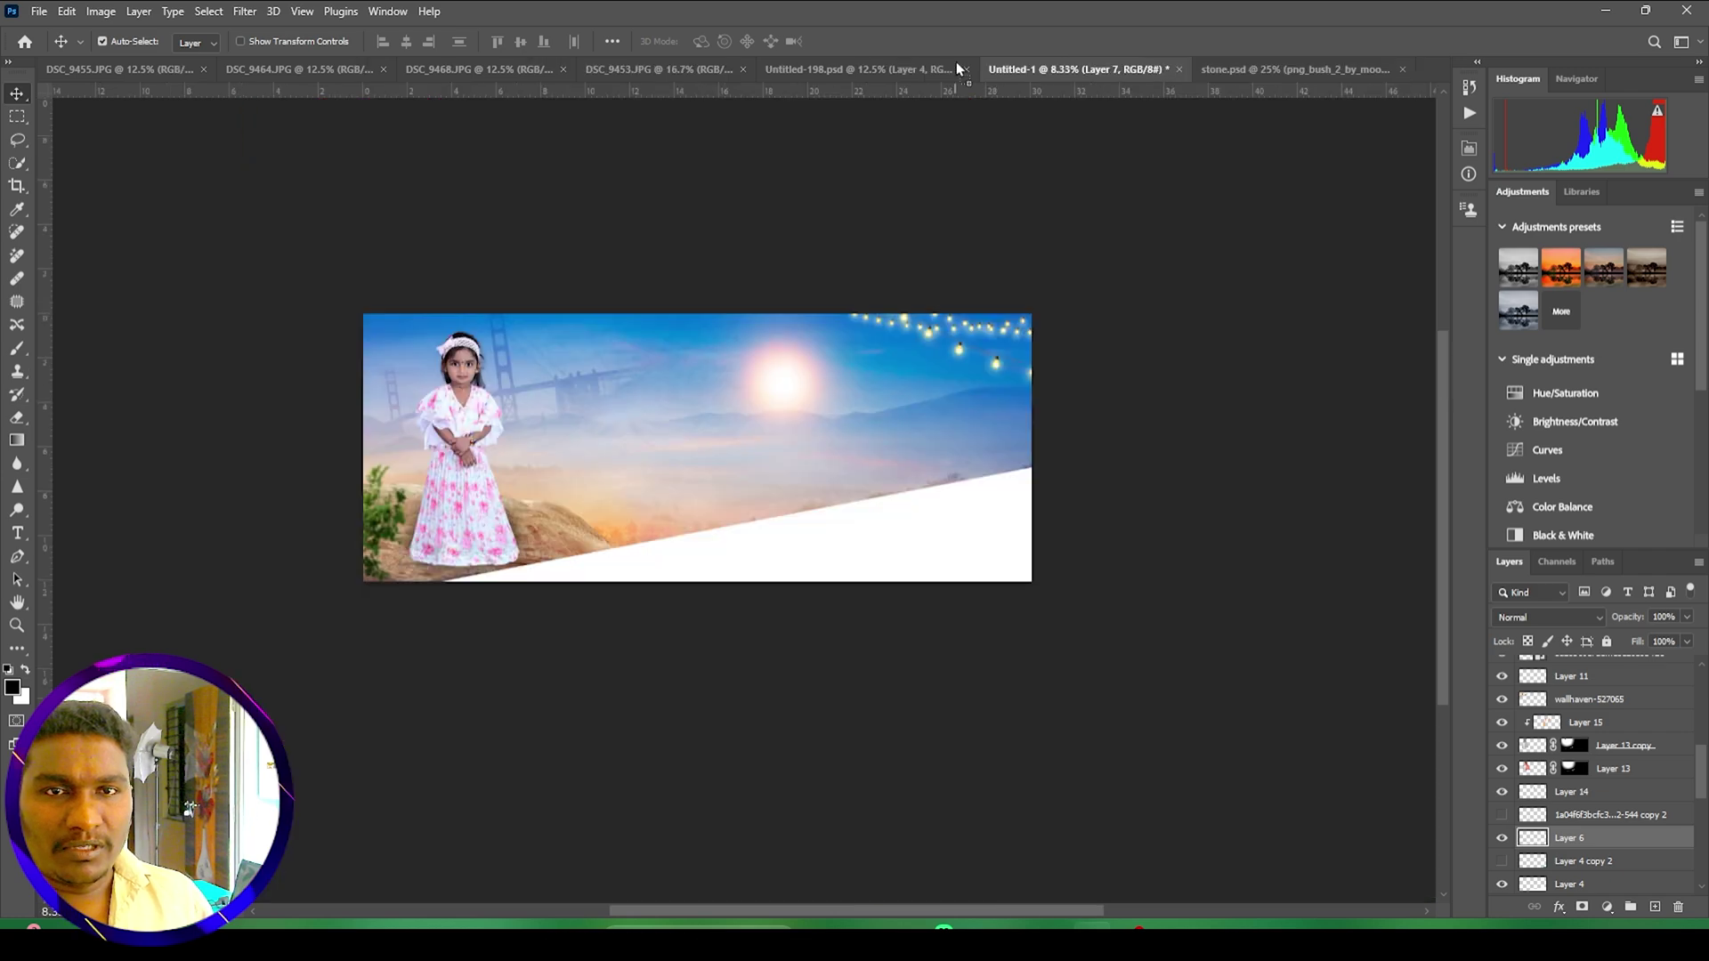
left_click_drag(837, 515, 937, 502)
Step: Rotate the translucent stripe to -3.52° and align it along the slanted upper edge of the white shape
key("ctrl+t")
left_click_drag(1106, 687, 1216, 711)
left_click_drag(1099, 587, 1103, 573)
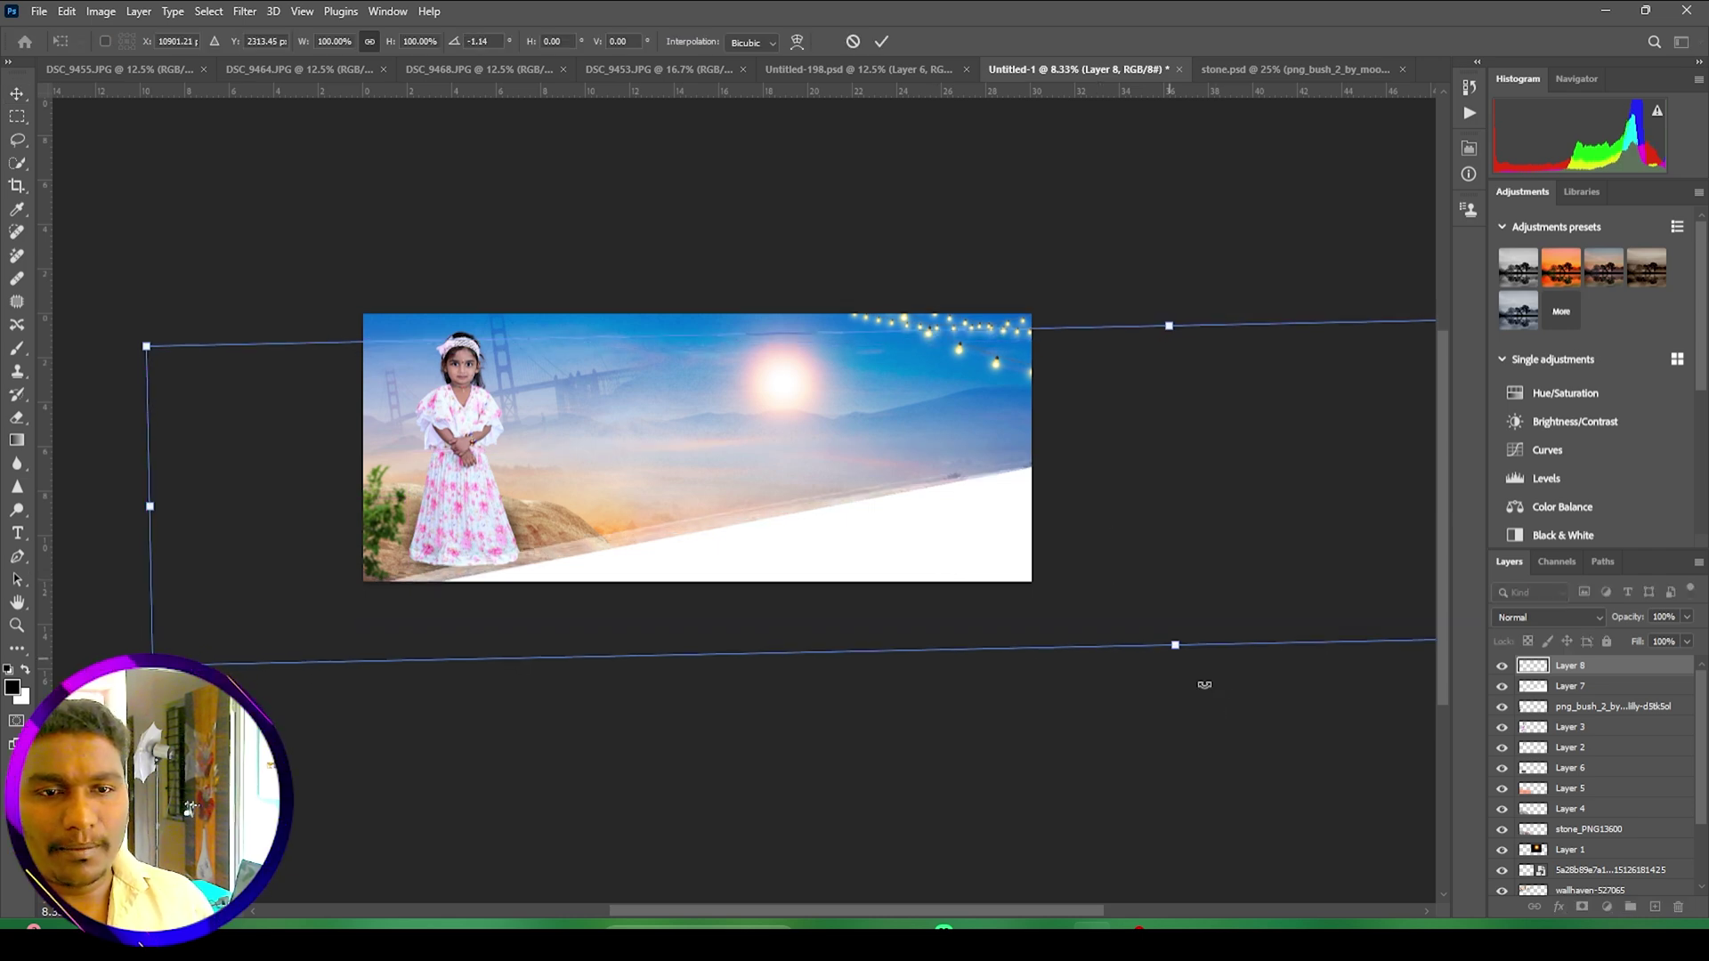
left_click_drag(1237, 702, 1243, 686)
mouse_move(1118, 606)
left_mouse_down()
mouse_move(1126, 591)
mouse_move(1108, 595)
left_mouse_up()
left_click(882, 41)
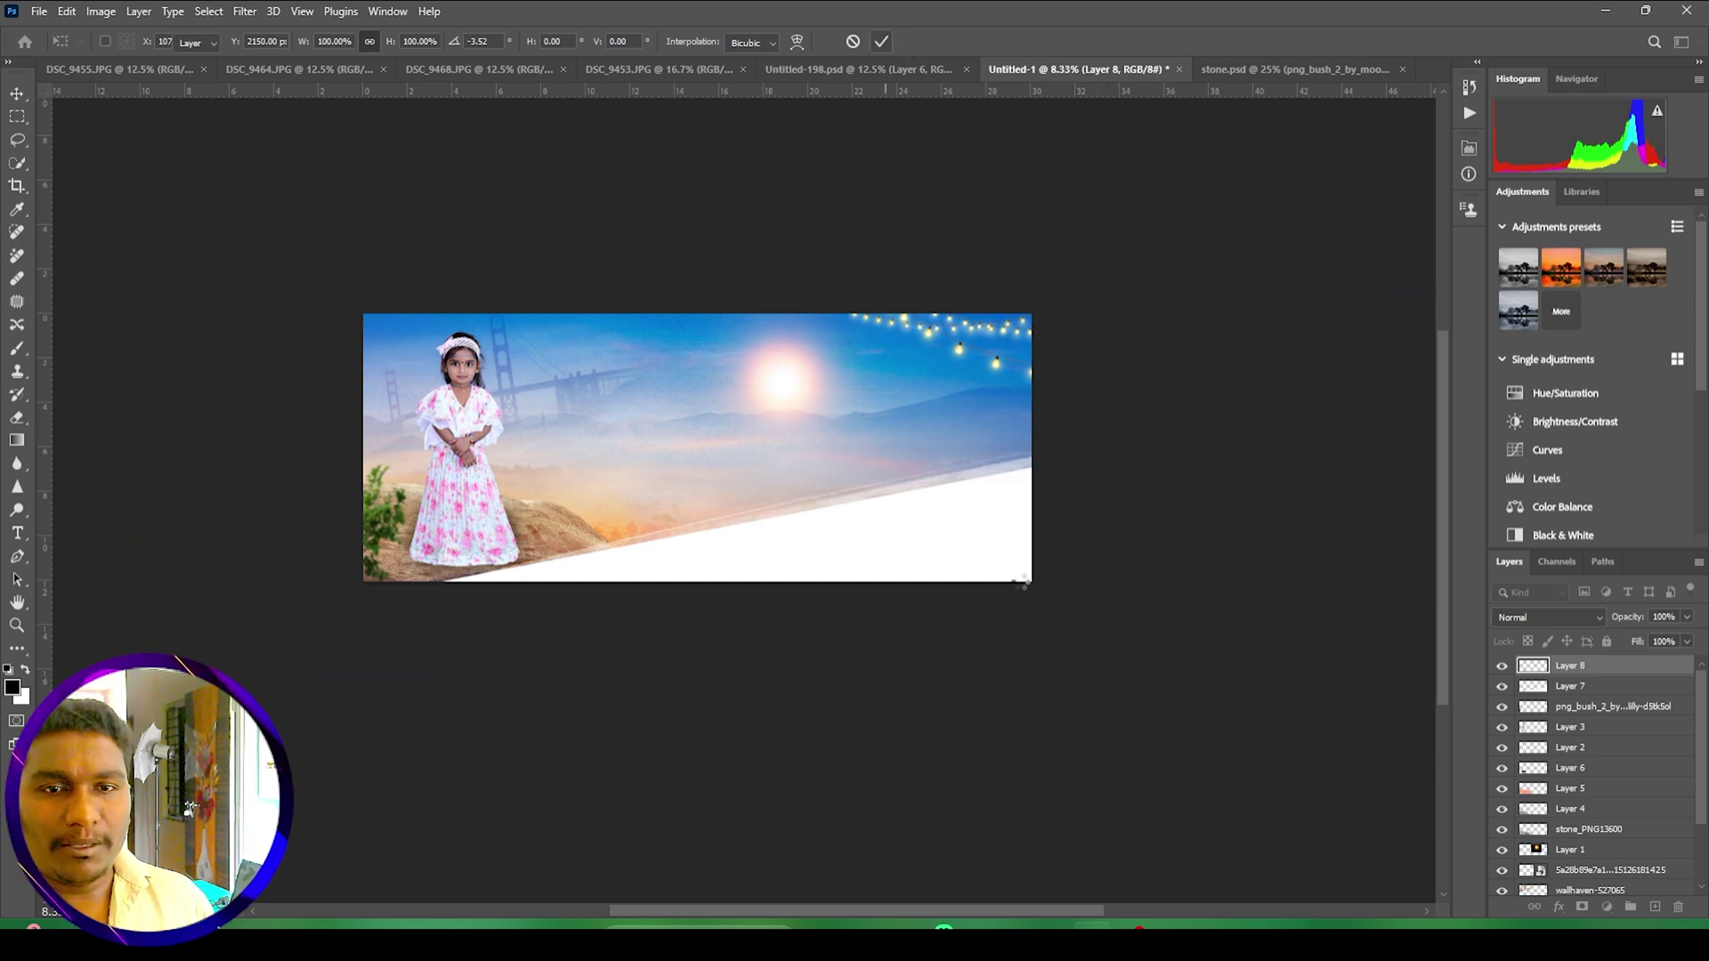
Step: Copy the teal brush stroke from Untitled-198.psd onto the white area of Untitled-1 and enlarge it to 215.98%
left_click(882, 70)
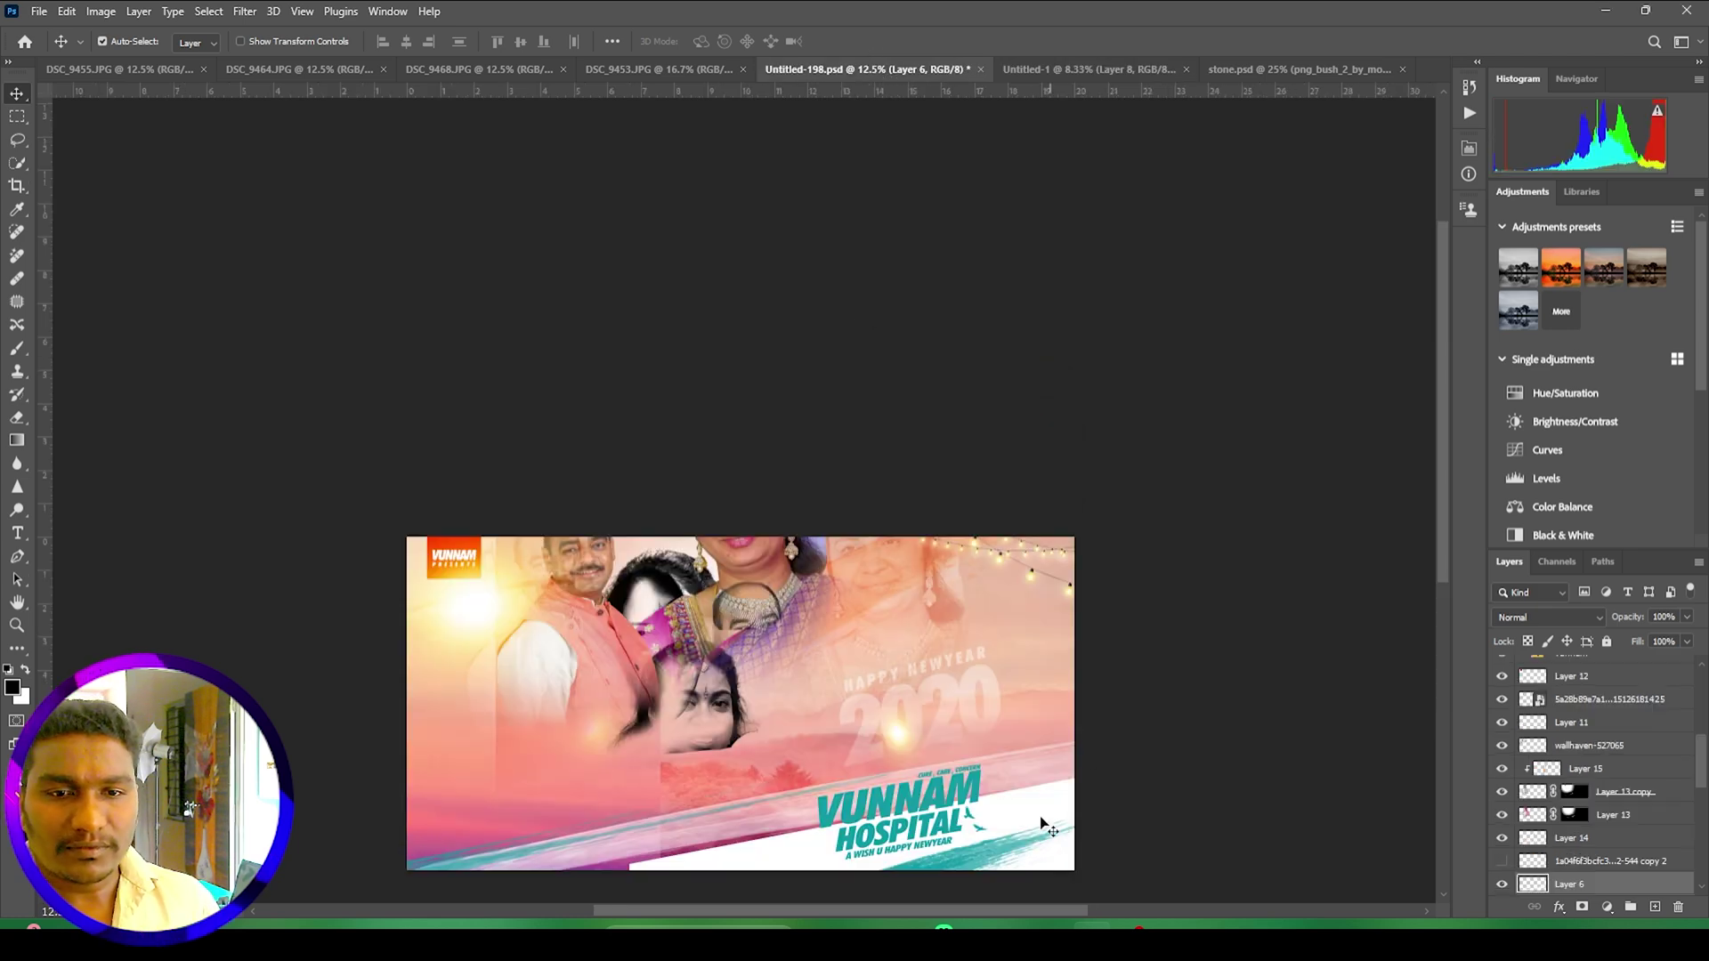
mouse_move(1048, 842)
left_mouse_down()
mouse_move(1071, 766)
mouse_move(946, 671)
mouse_move(1220, 106)
mouse_move(1250, 79)
mouse_move(1017, 76)
mouse_move(916, 565)
mouse_move(926, 538)
mouse_move(881, 525)
mouse_move(879, 547)
left_mouse_up()
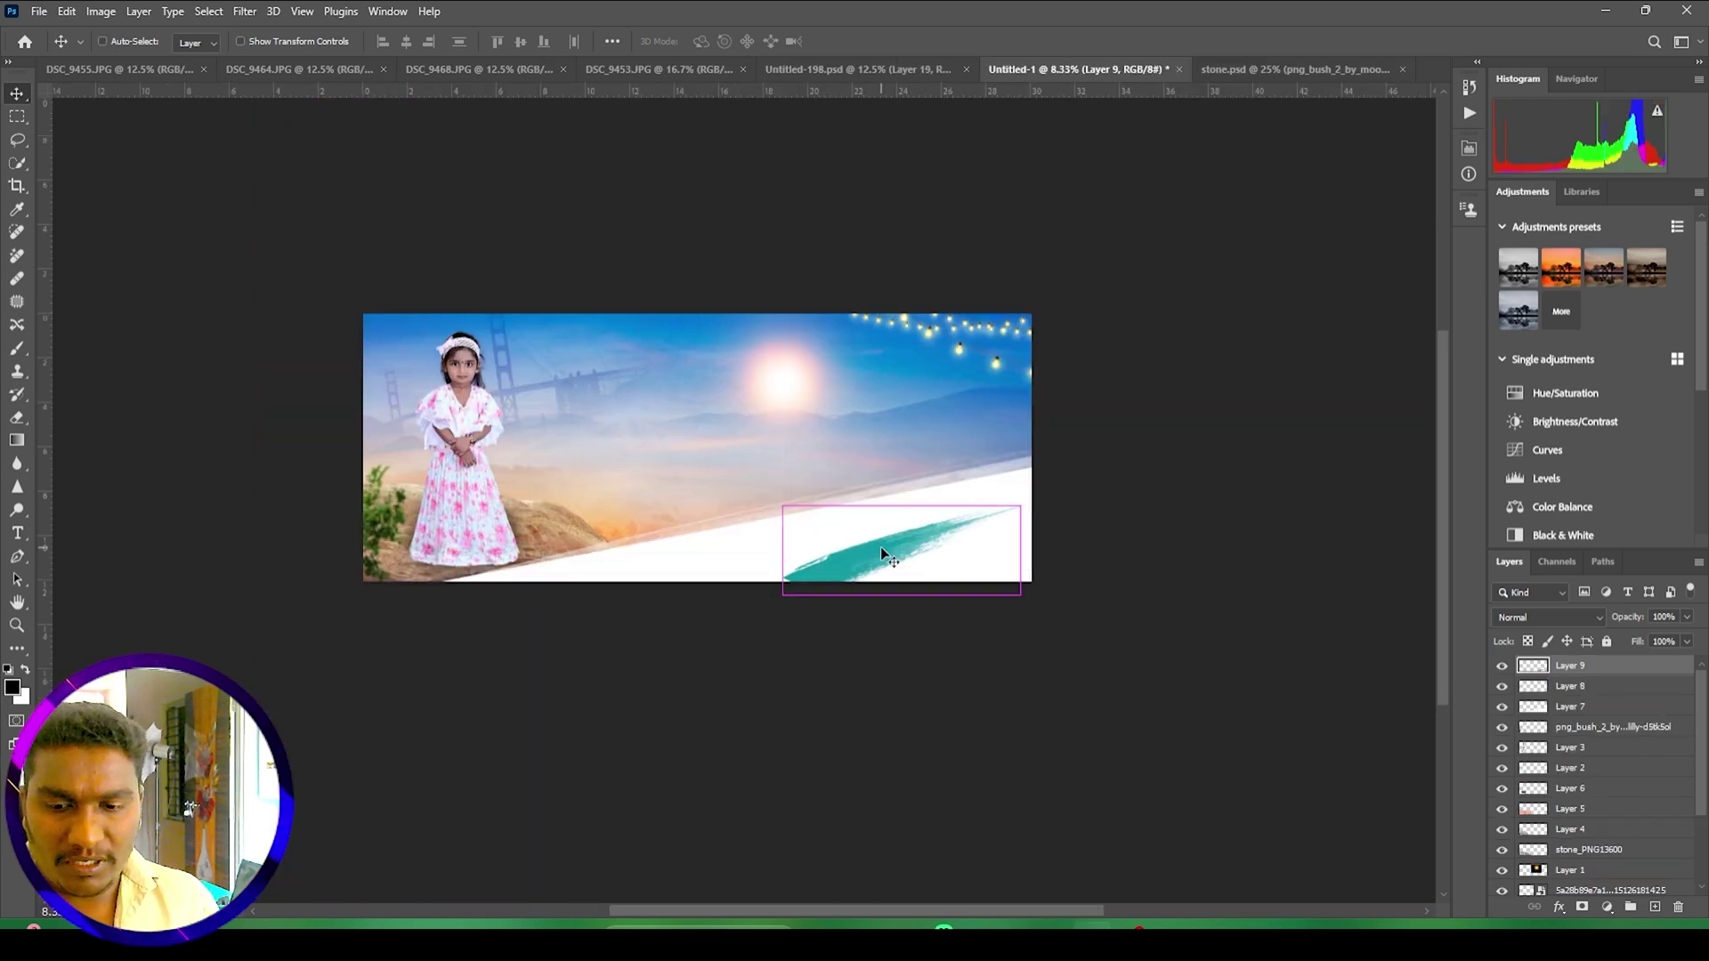
key("ctrl+t")
left_click_drag(1020, 594, 1149, 656)
left_click_drag(957, 529, 878, 487)
left_click_drag(1274, 639, 1232, 664)
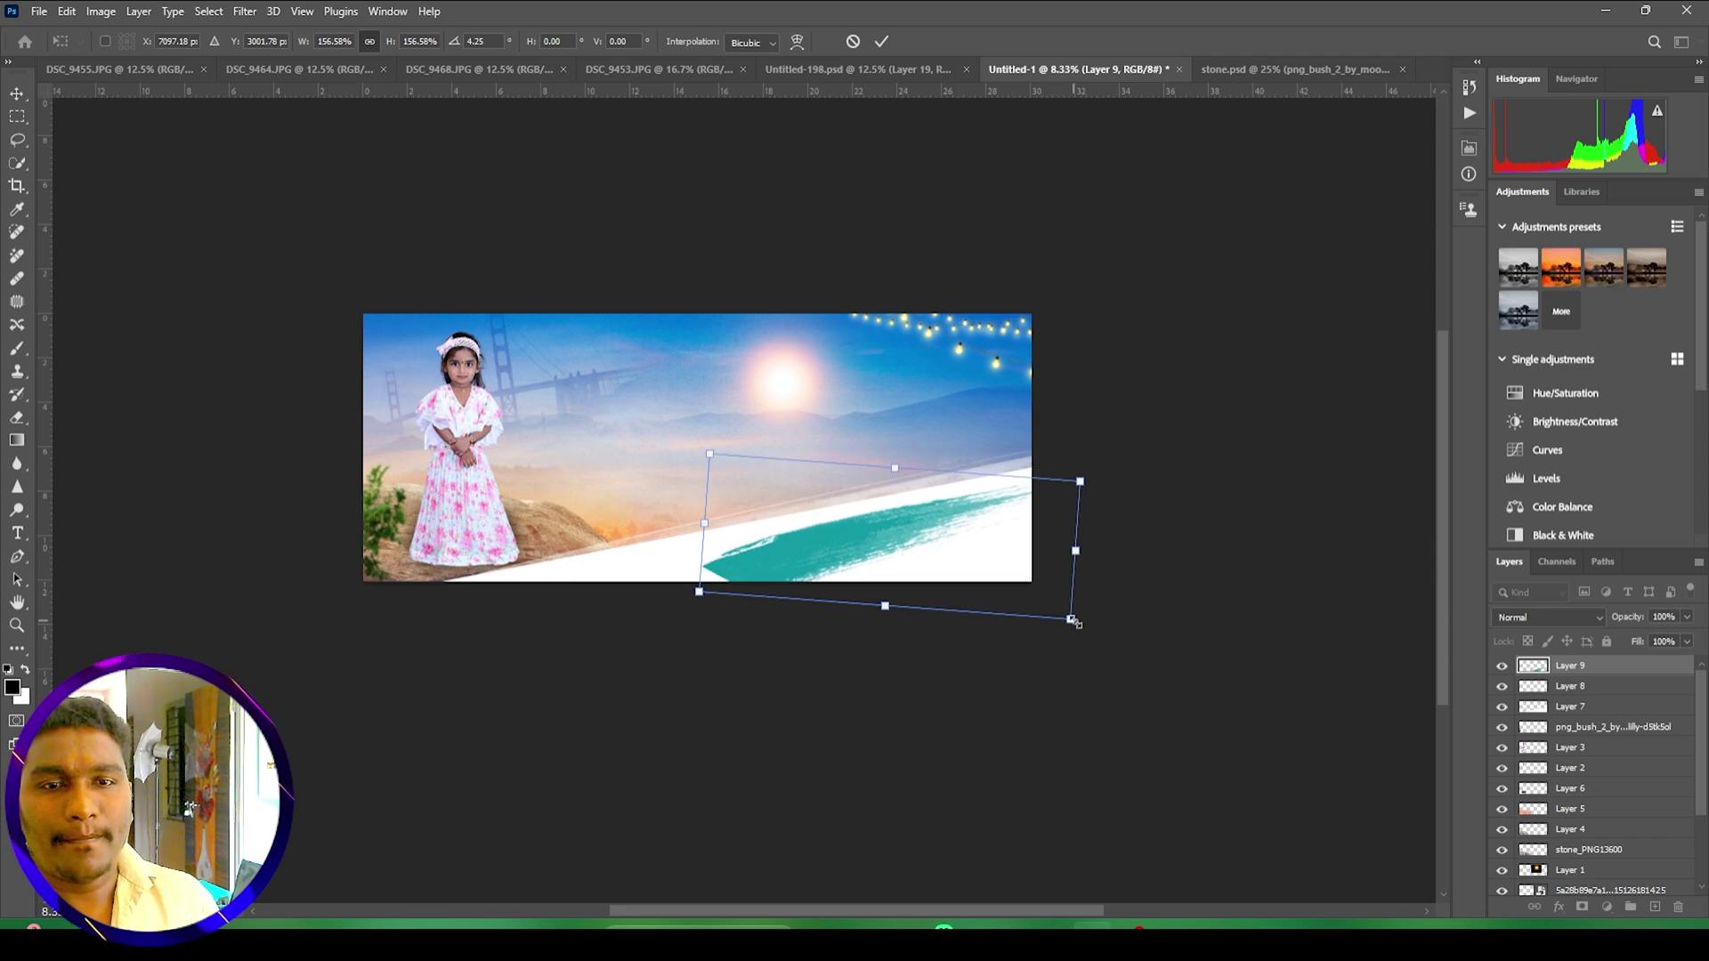
mouse_move(1073, 620)
left_mouse_down()
mouse_move(1152, 676)
mouse_move(1203, 675)
left_mouse_up()
mouse_move(974, 552)
left_mouse_down()
mouse_move(892, 542)
mouse_move(995, 524)
left_mouse_up()
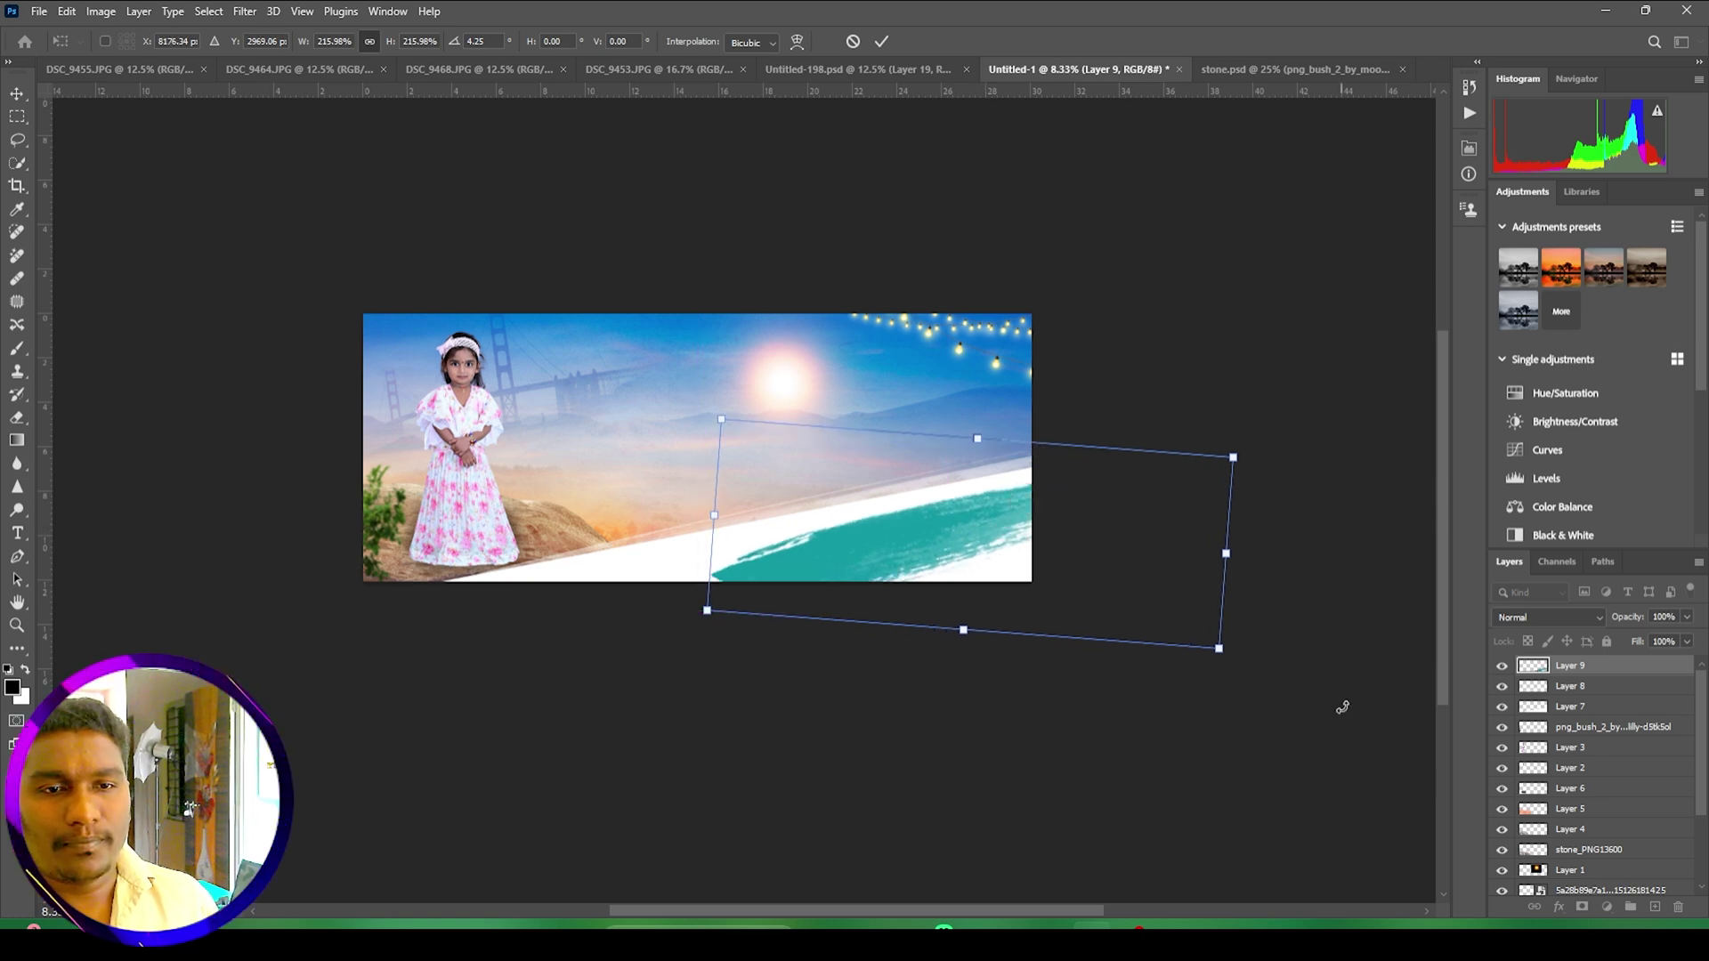
Step: Rotate the teal brush stroke to -3.44° and position it over the right end of the white diagonal area
left_click_drag(1342, 707, 1312, 611)
left_click_drag(973, 554, 963, 550)
left_click(883, 41)
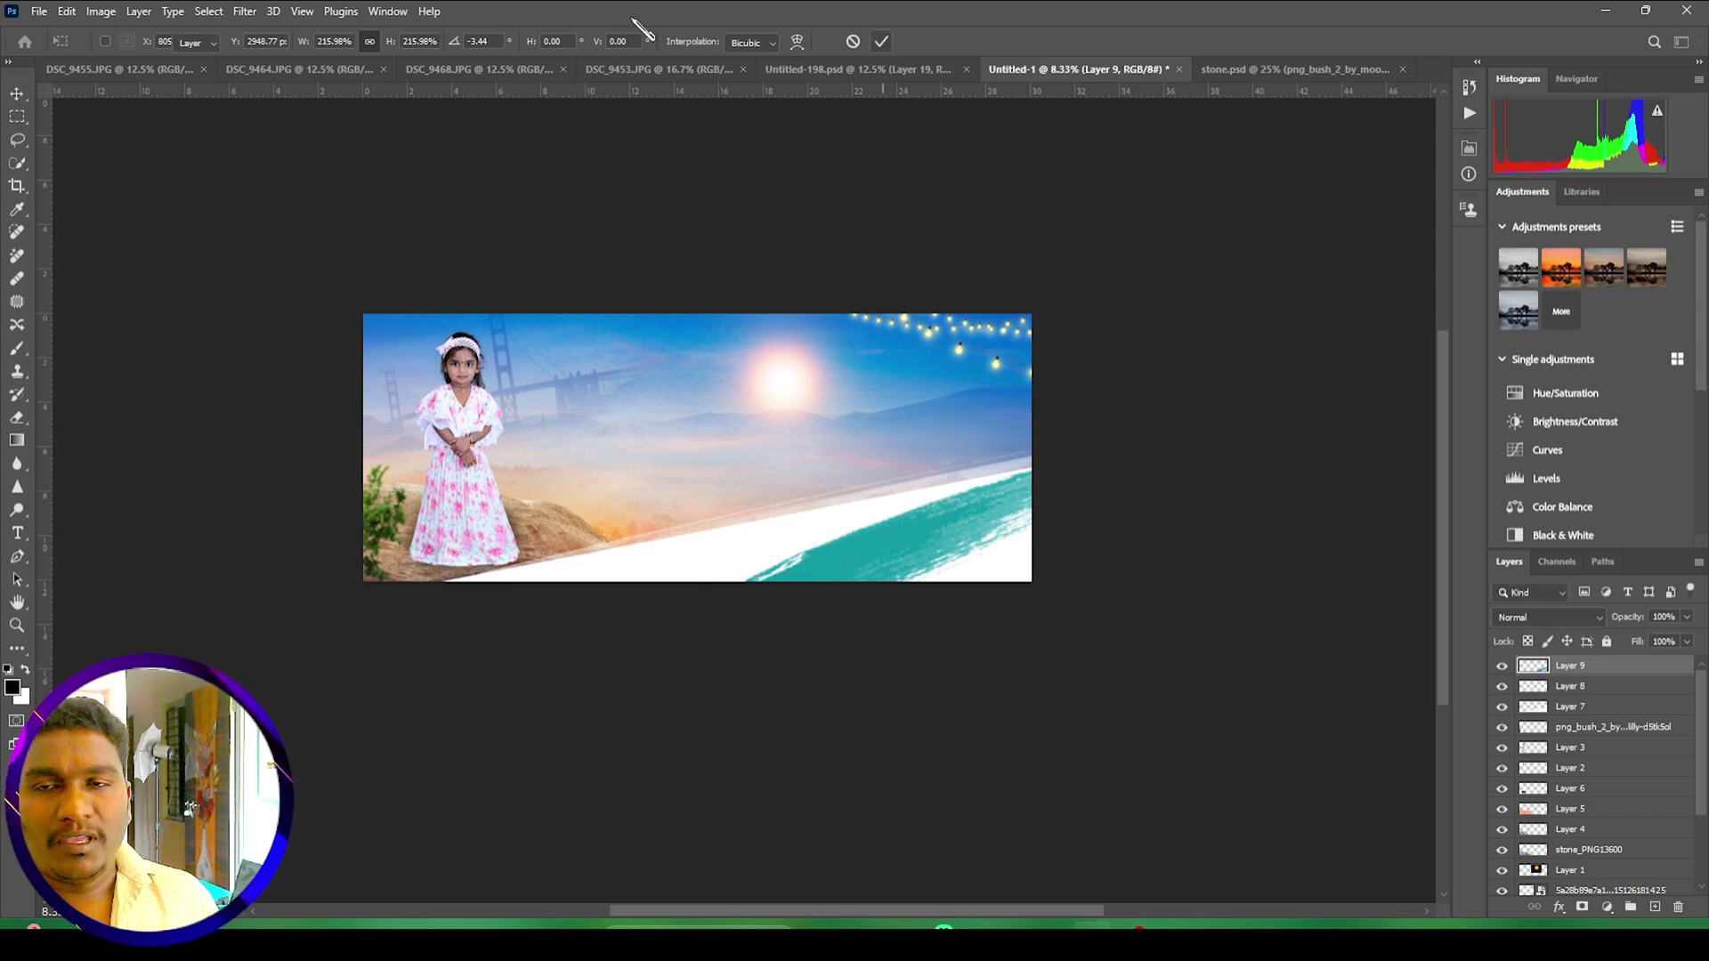
Step: Switch to the full-length photo DSC_9464.JPG and select the child with Select Subject
left_click(436, 66)
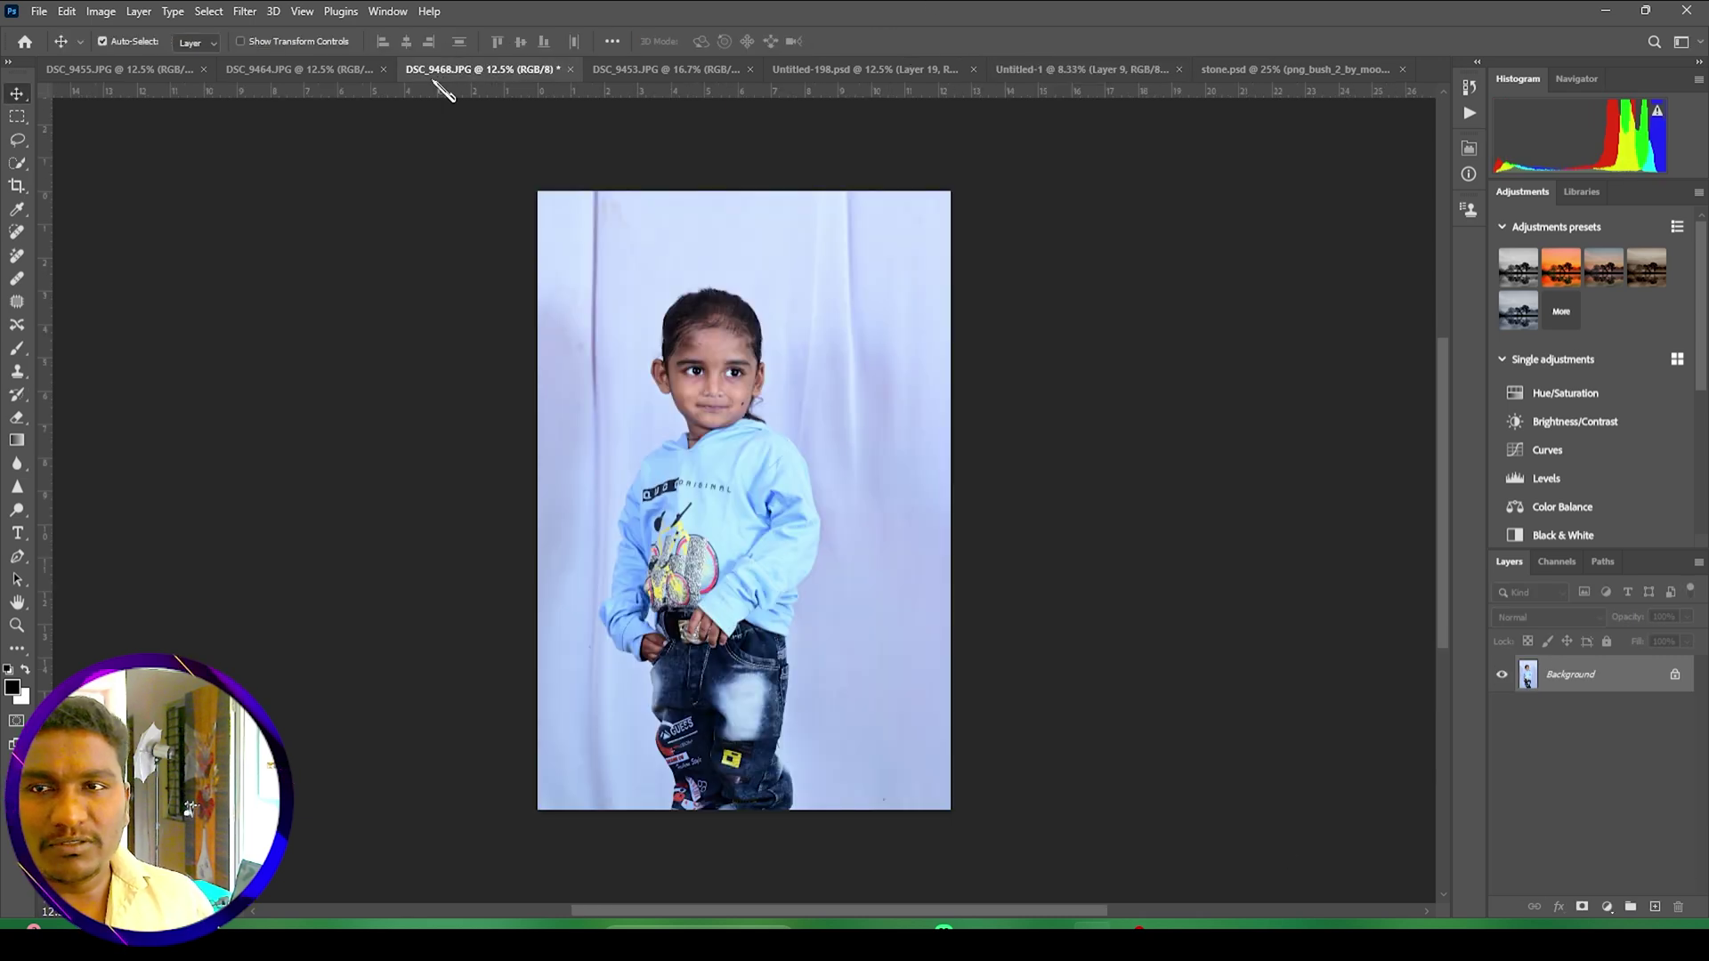
left_click(332, 71)
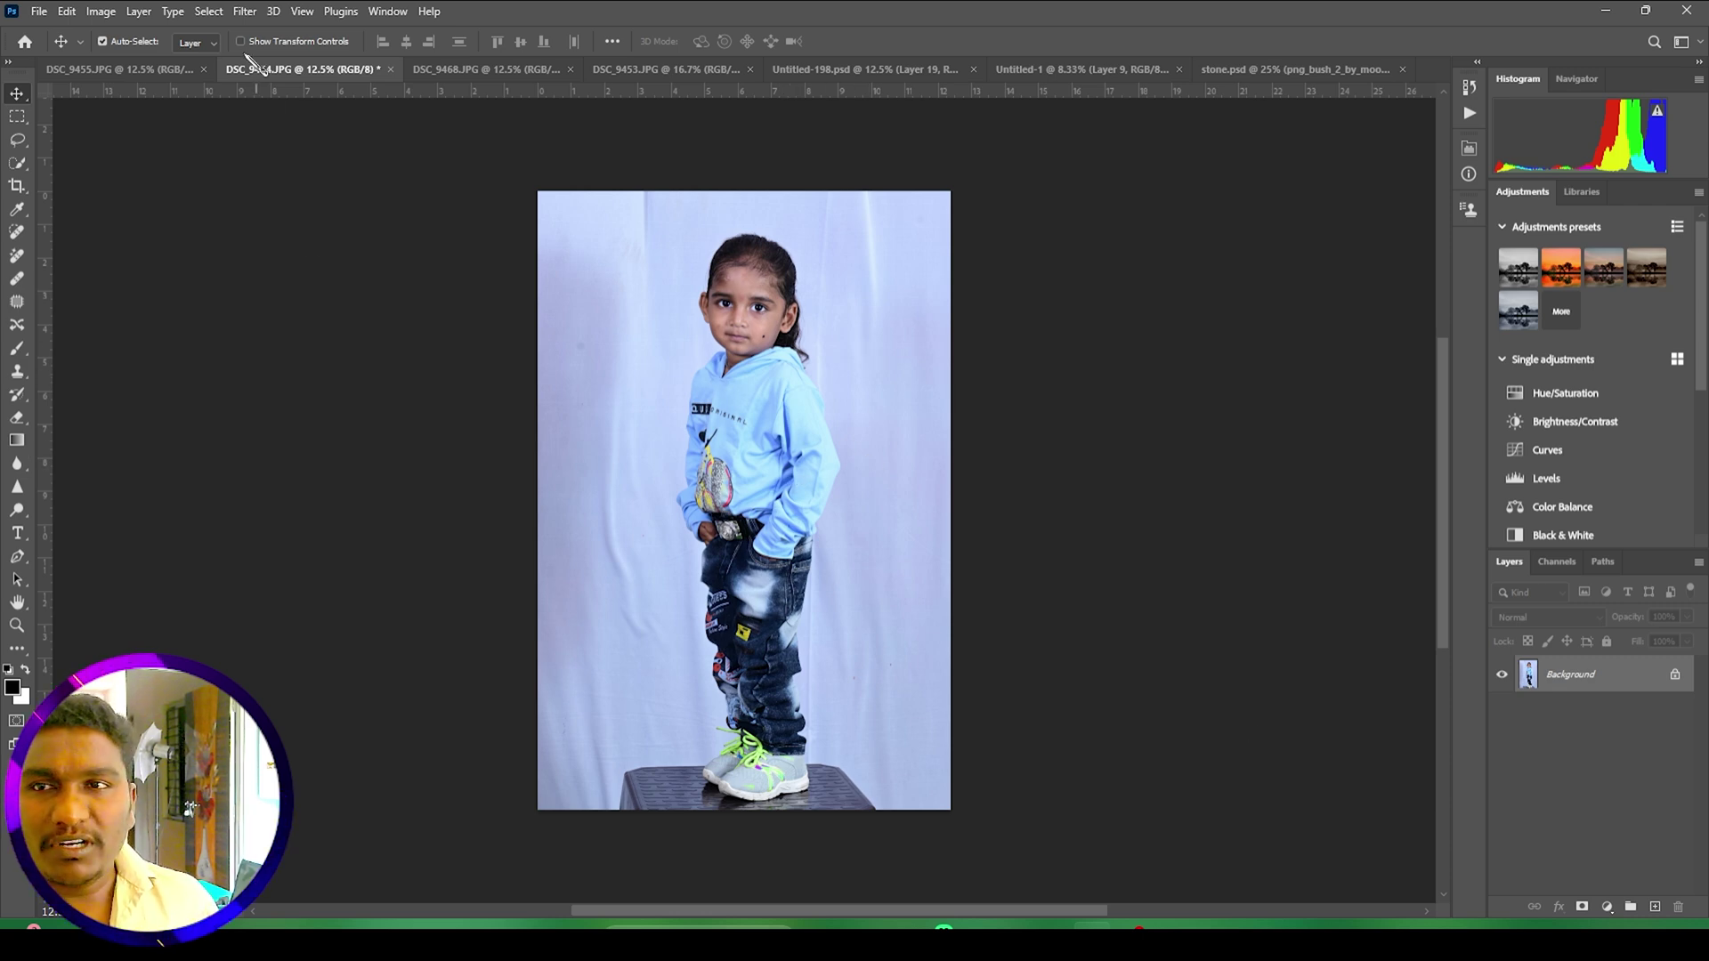
left_click(208, 11)
left_click(254, 222)
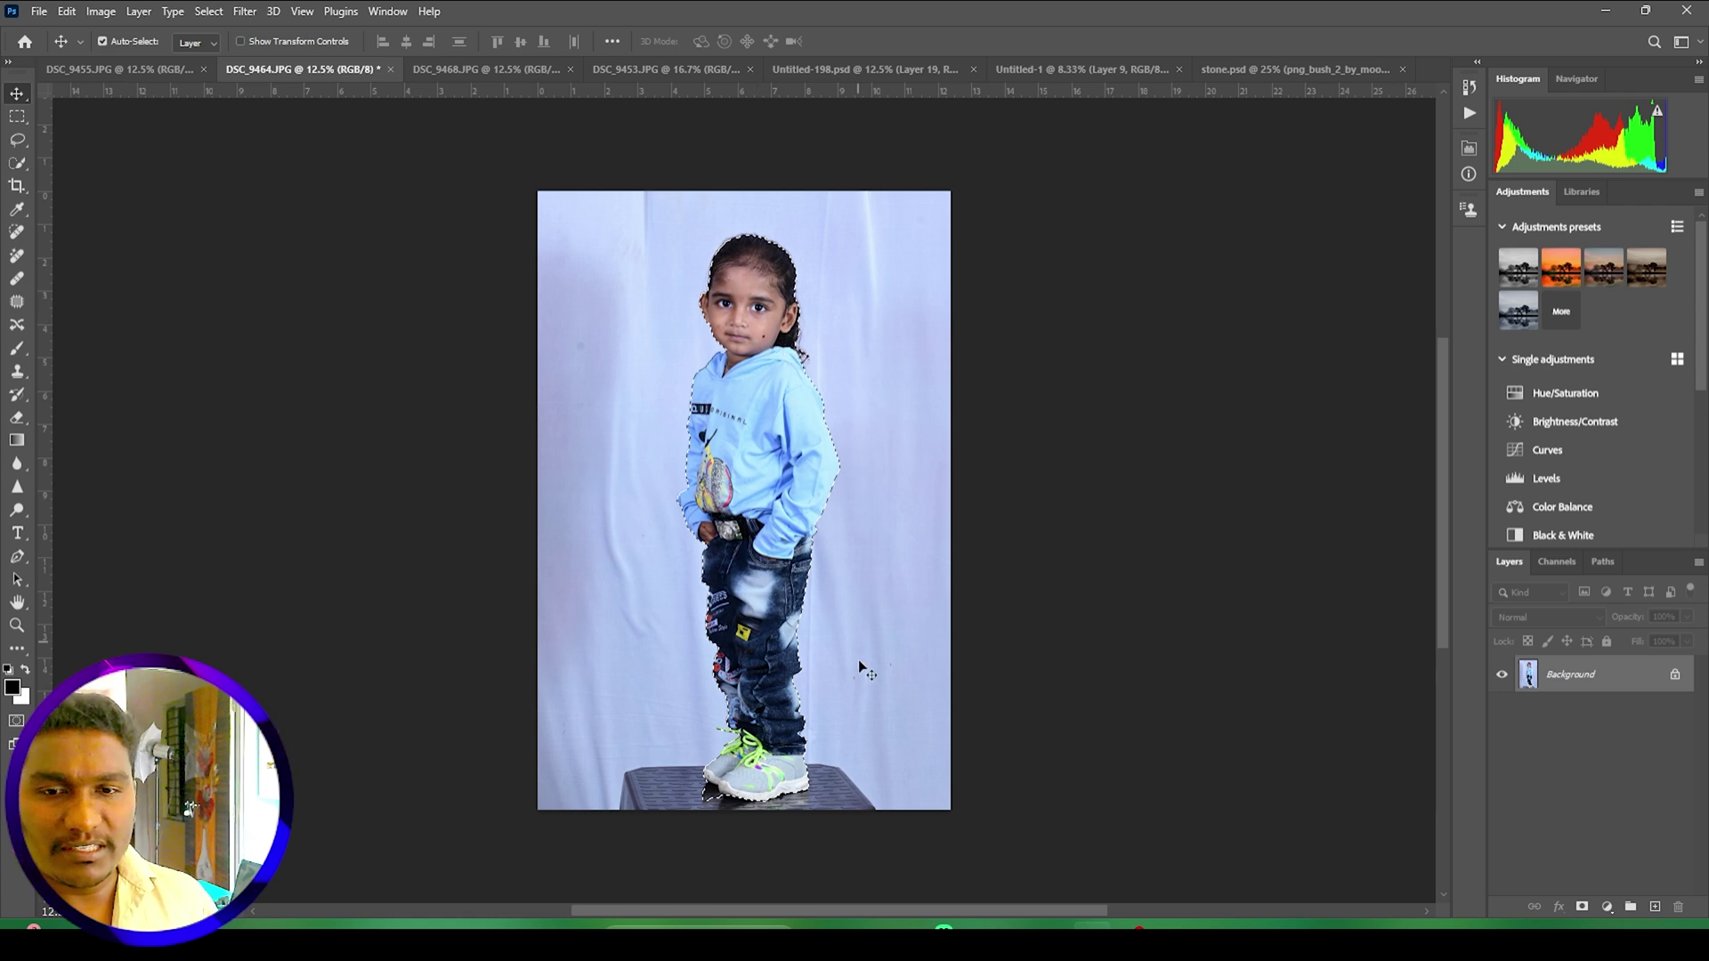
Step: Subtract the dark stool patch beside the shoes from the child's selection, using the Quick Selection tool at size 150
key("ctrl+plus")
key("ctrl+plus")
key("ctrl+plus")
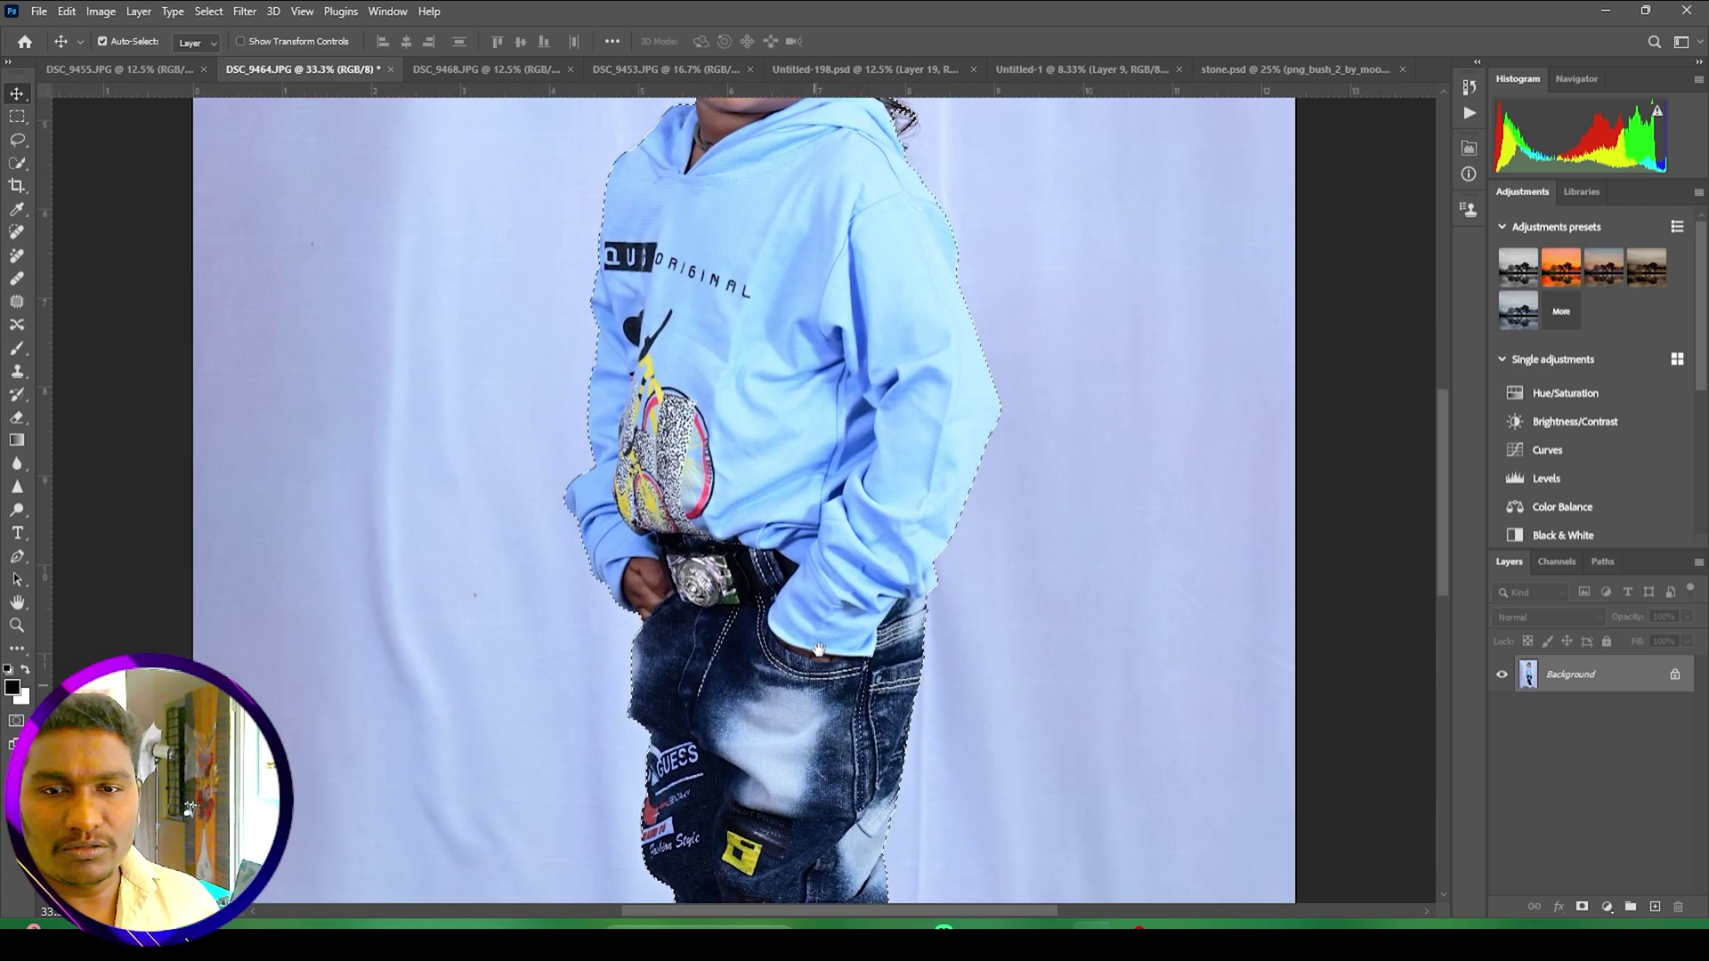
left_click_drag(816, 891, 791, 447)
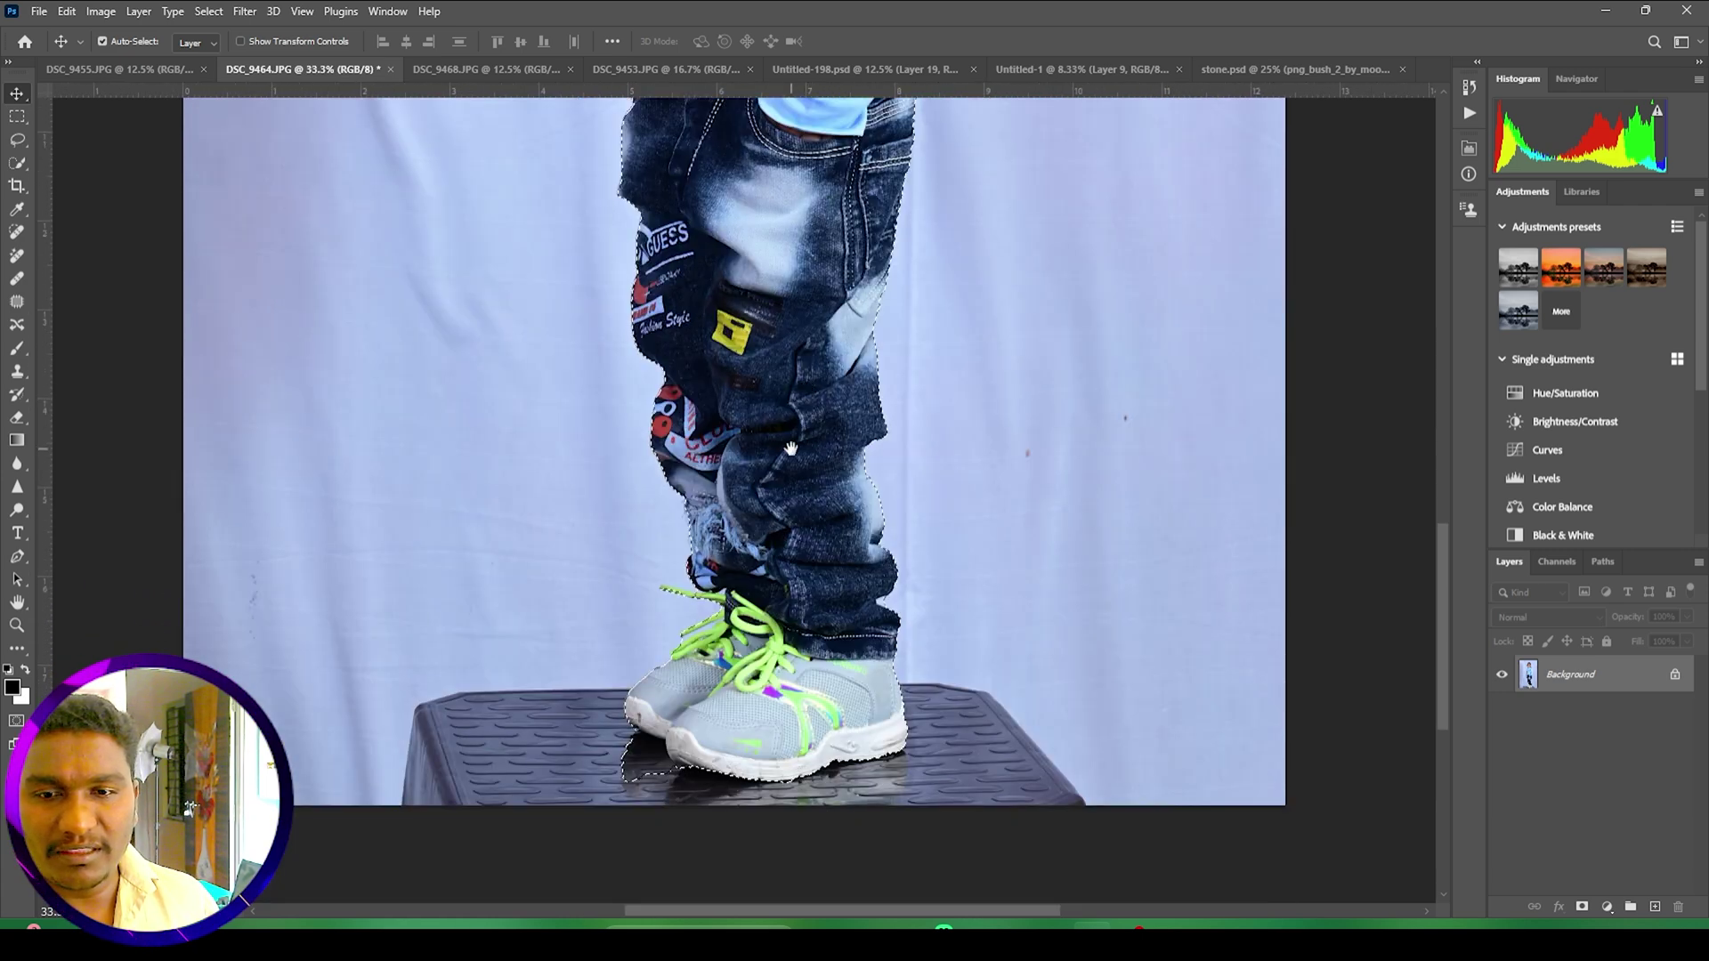
key("ctrl+plus")
key("ctrl+plus")
left_click_drag(819, 752, 843, 464)
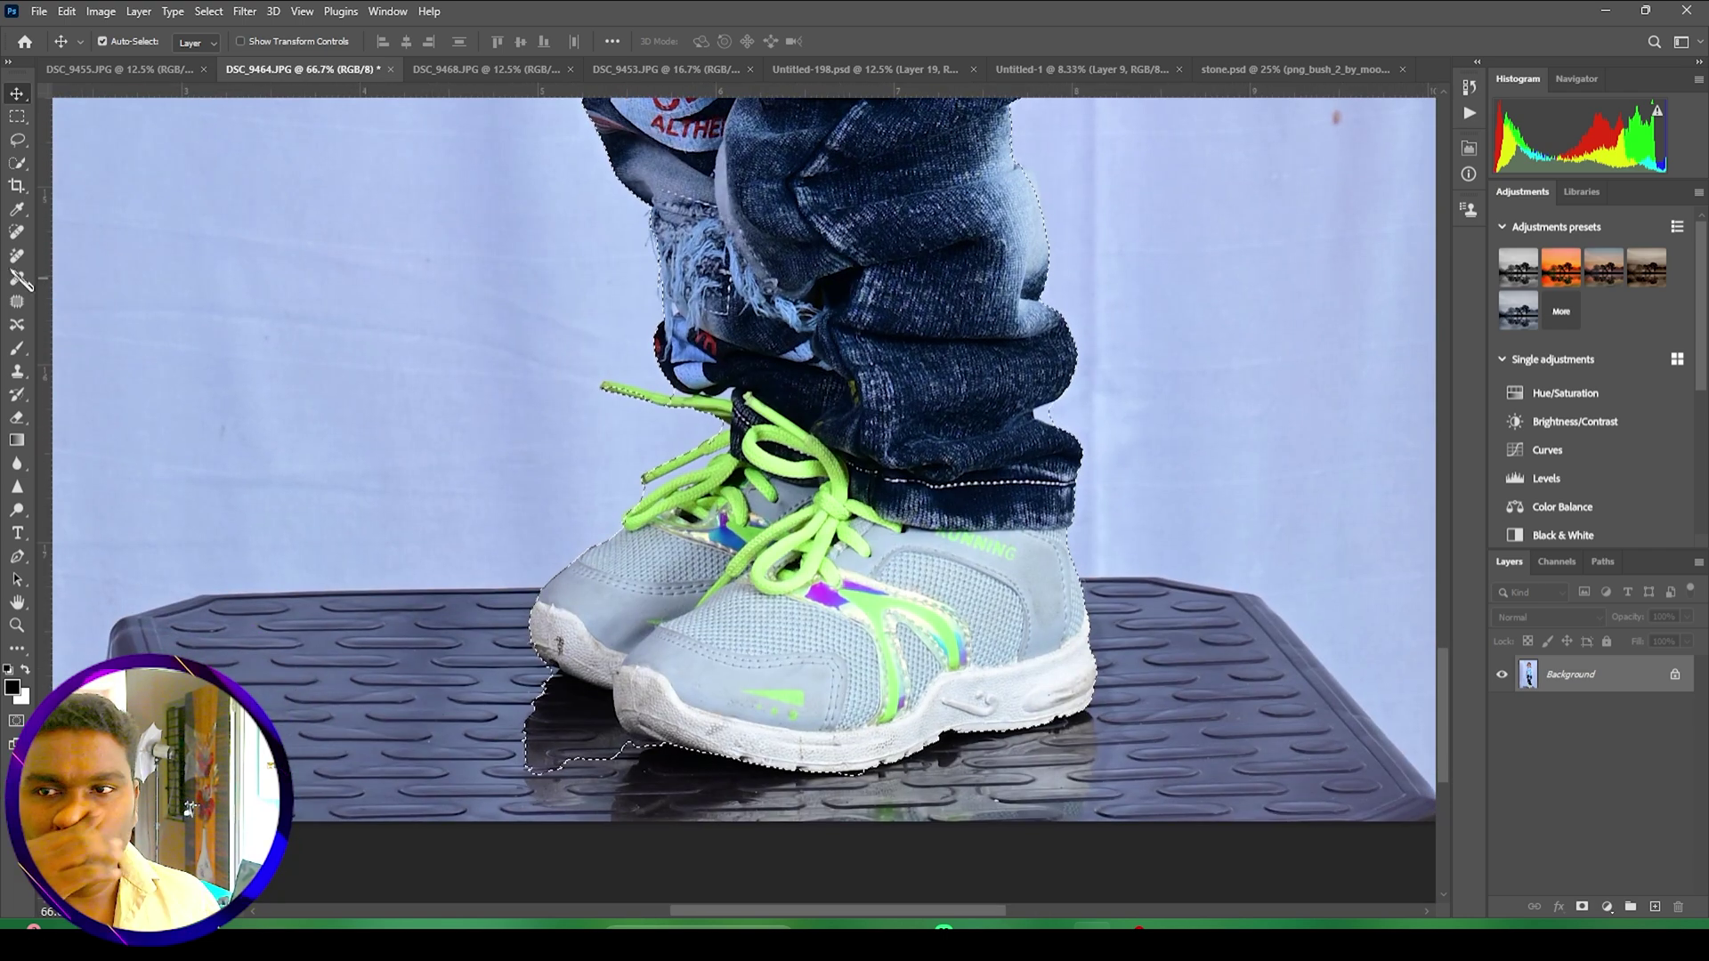
left_click(17, 163)
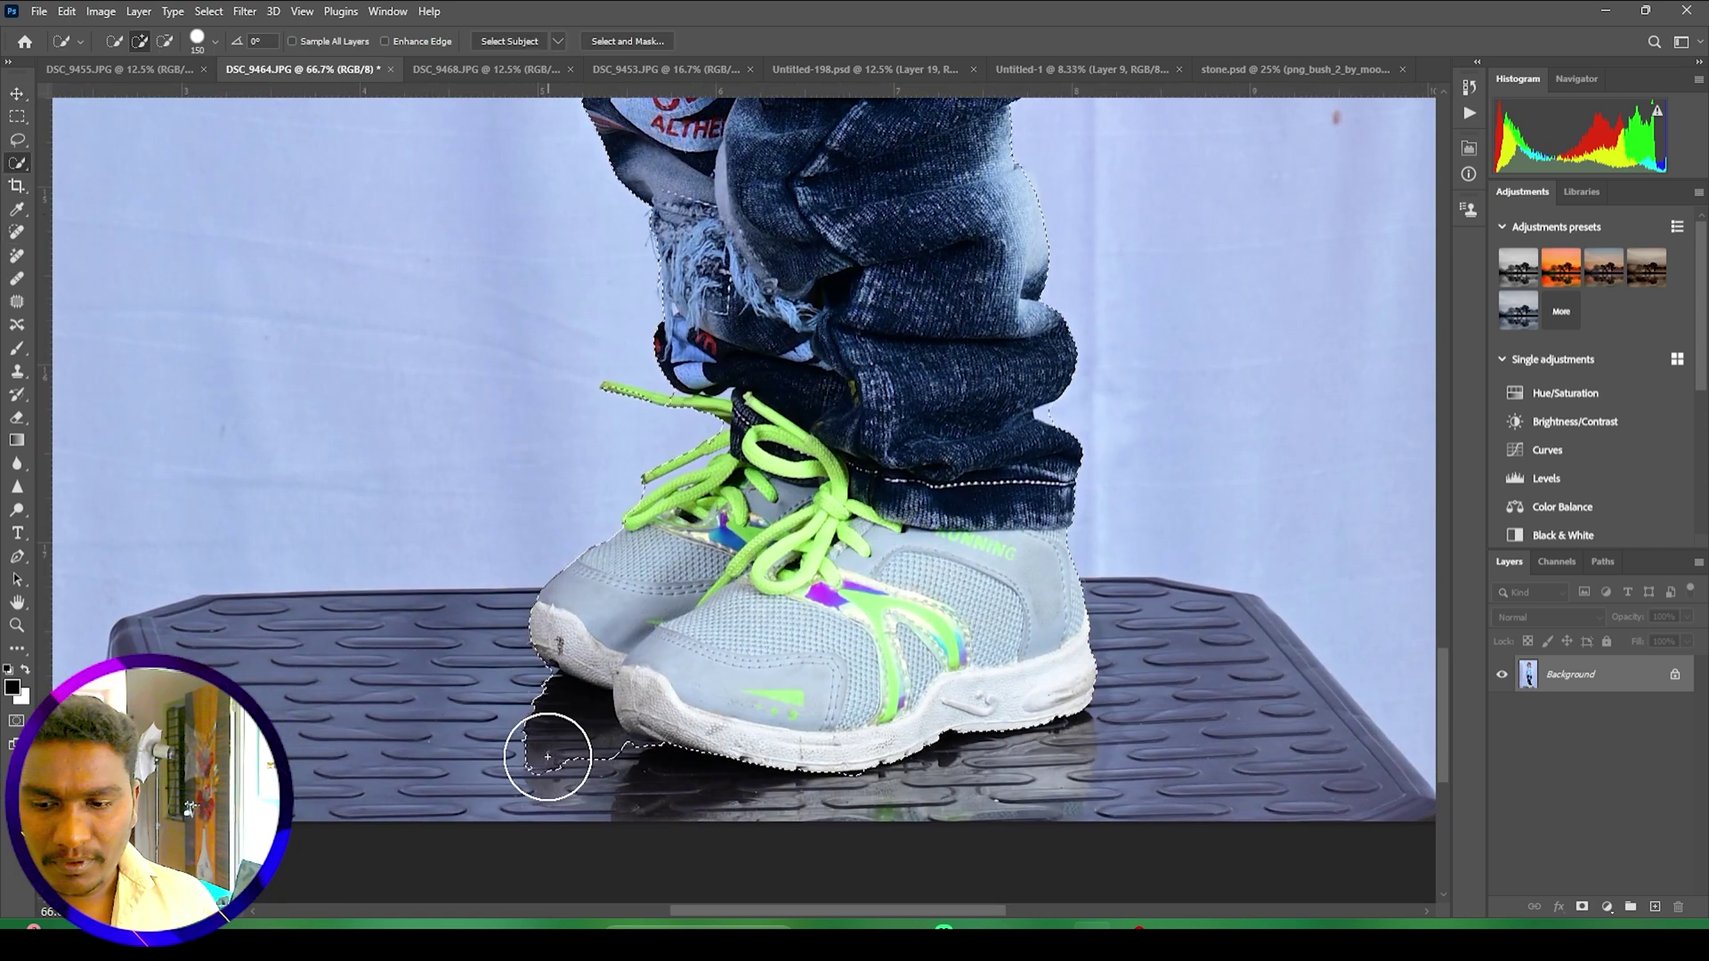
left_click_drag(549, 791, 572, 755)
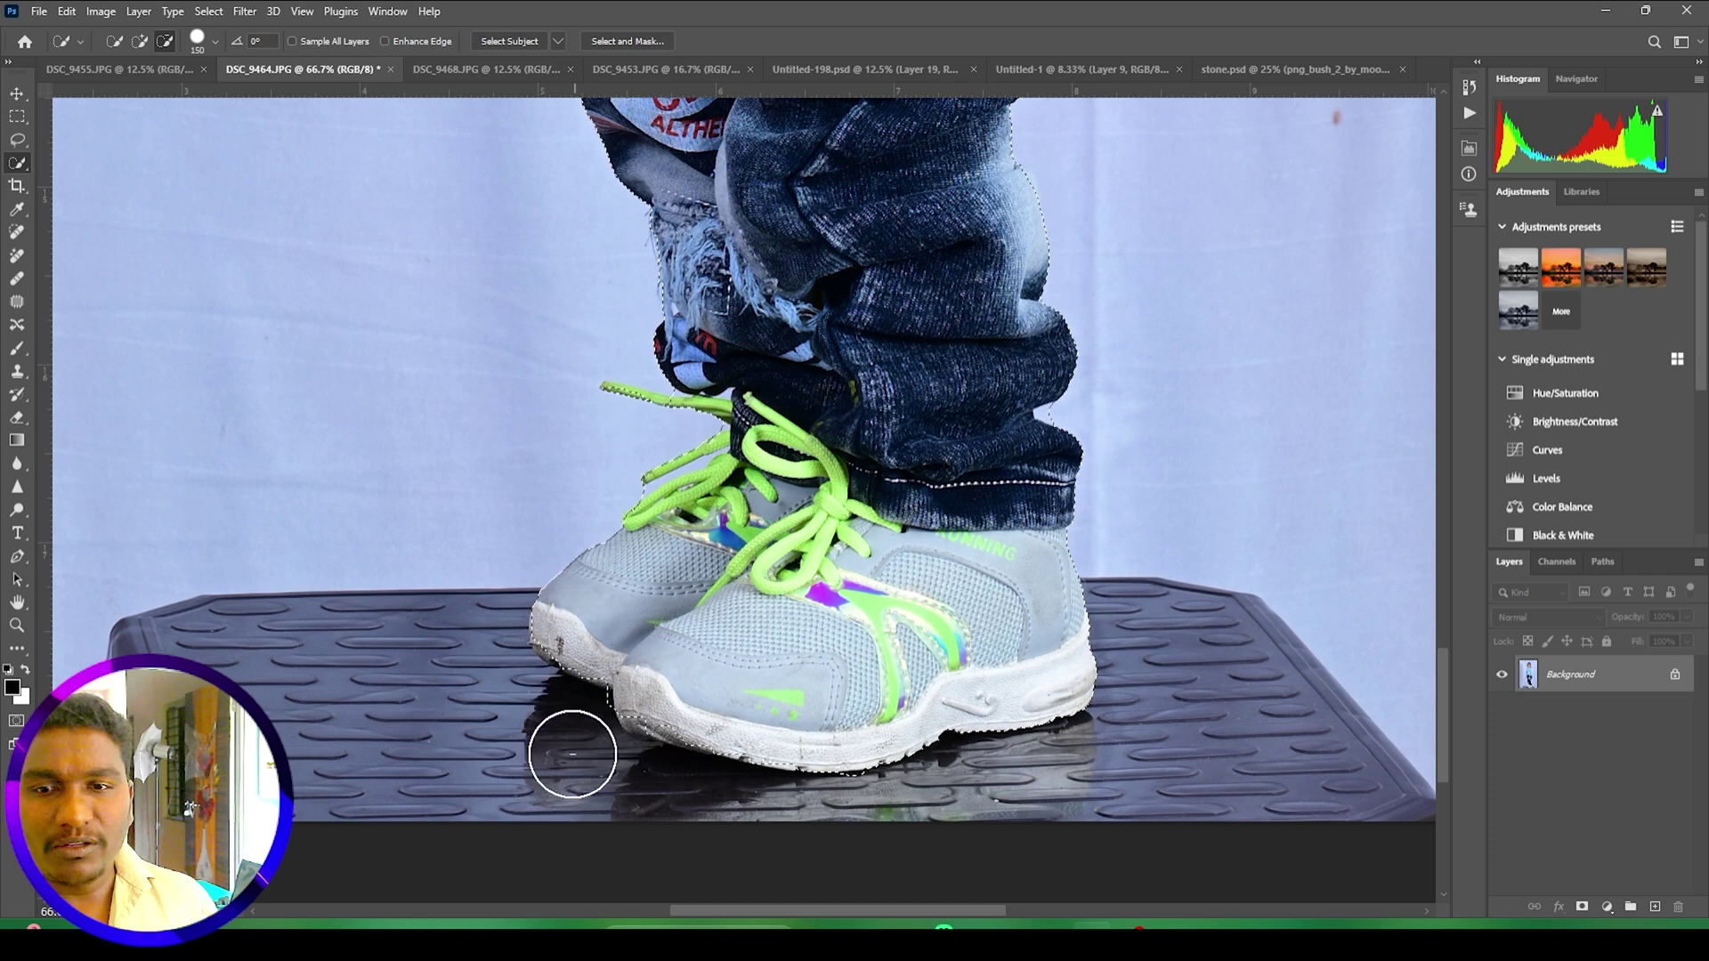
Step: Subtract the backdrop gap beside the shoelaces from the child's selection
left_click(673, 475, "alt")
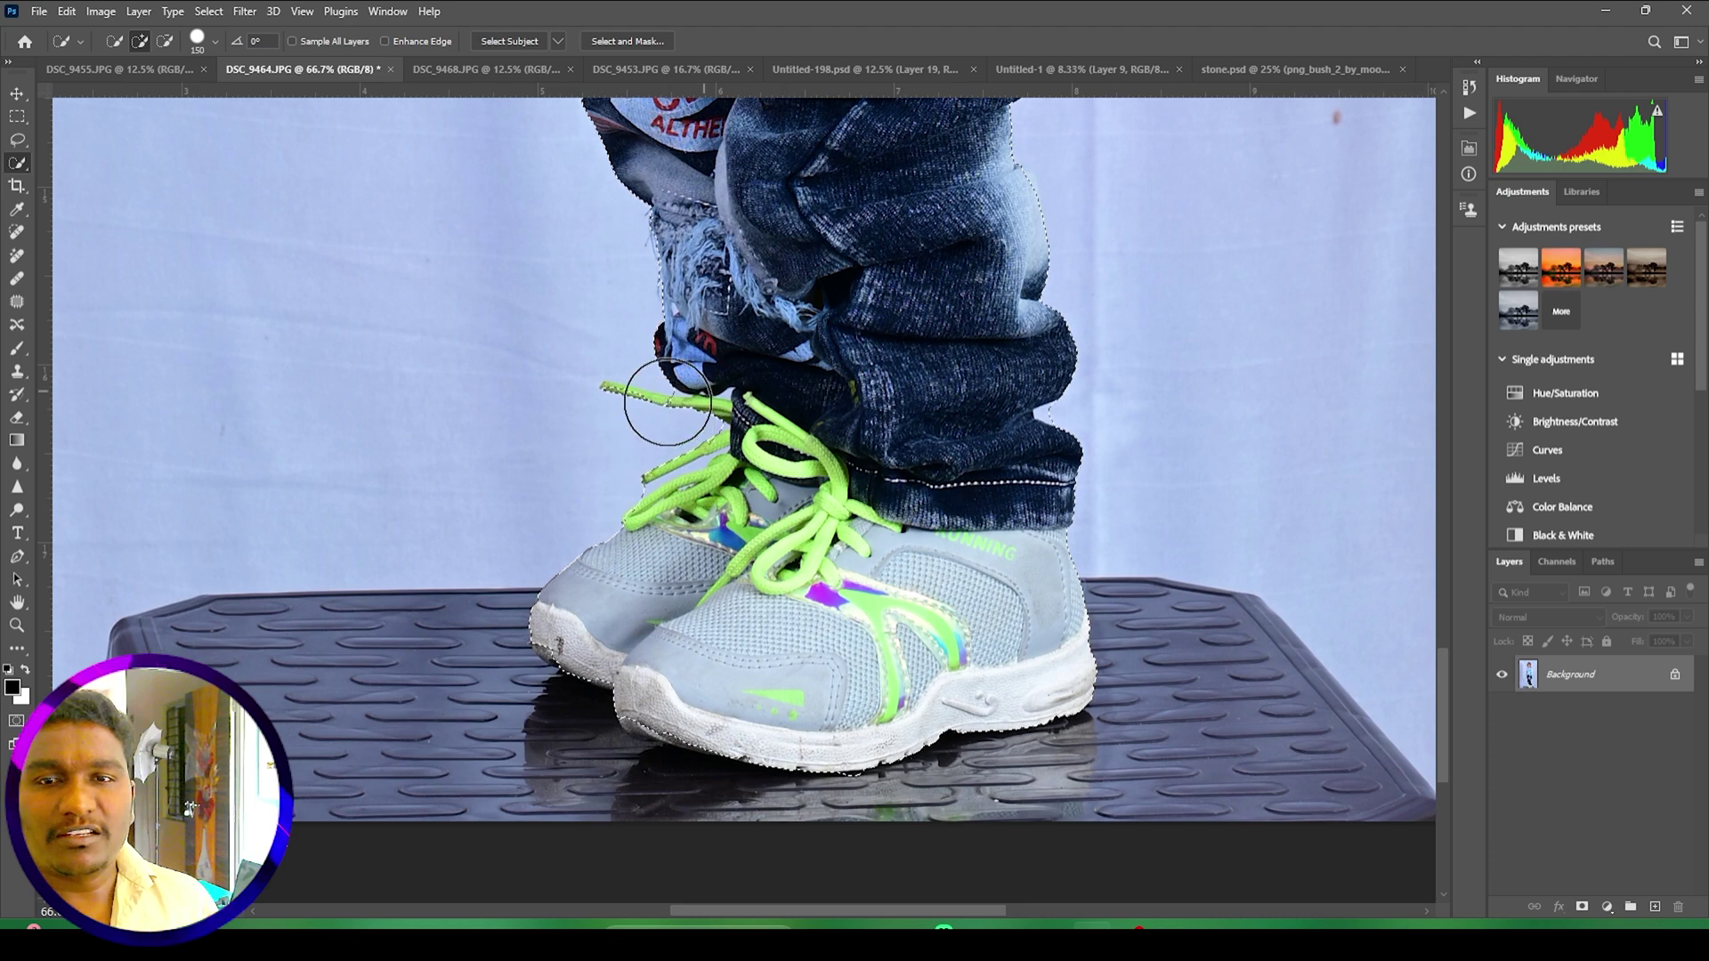
scroll(792, 554, "up", 5)
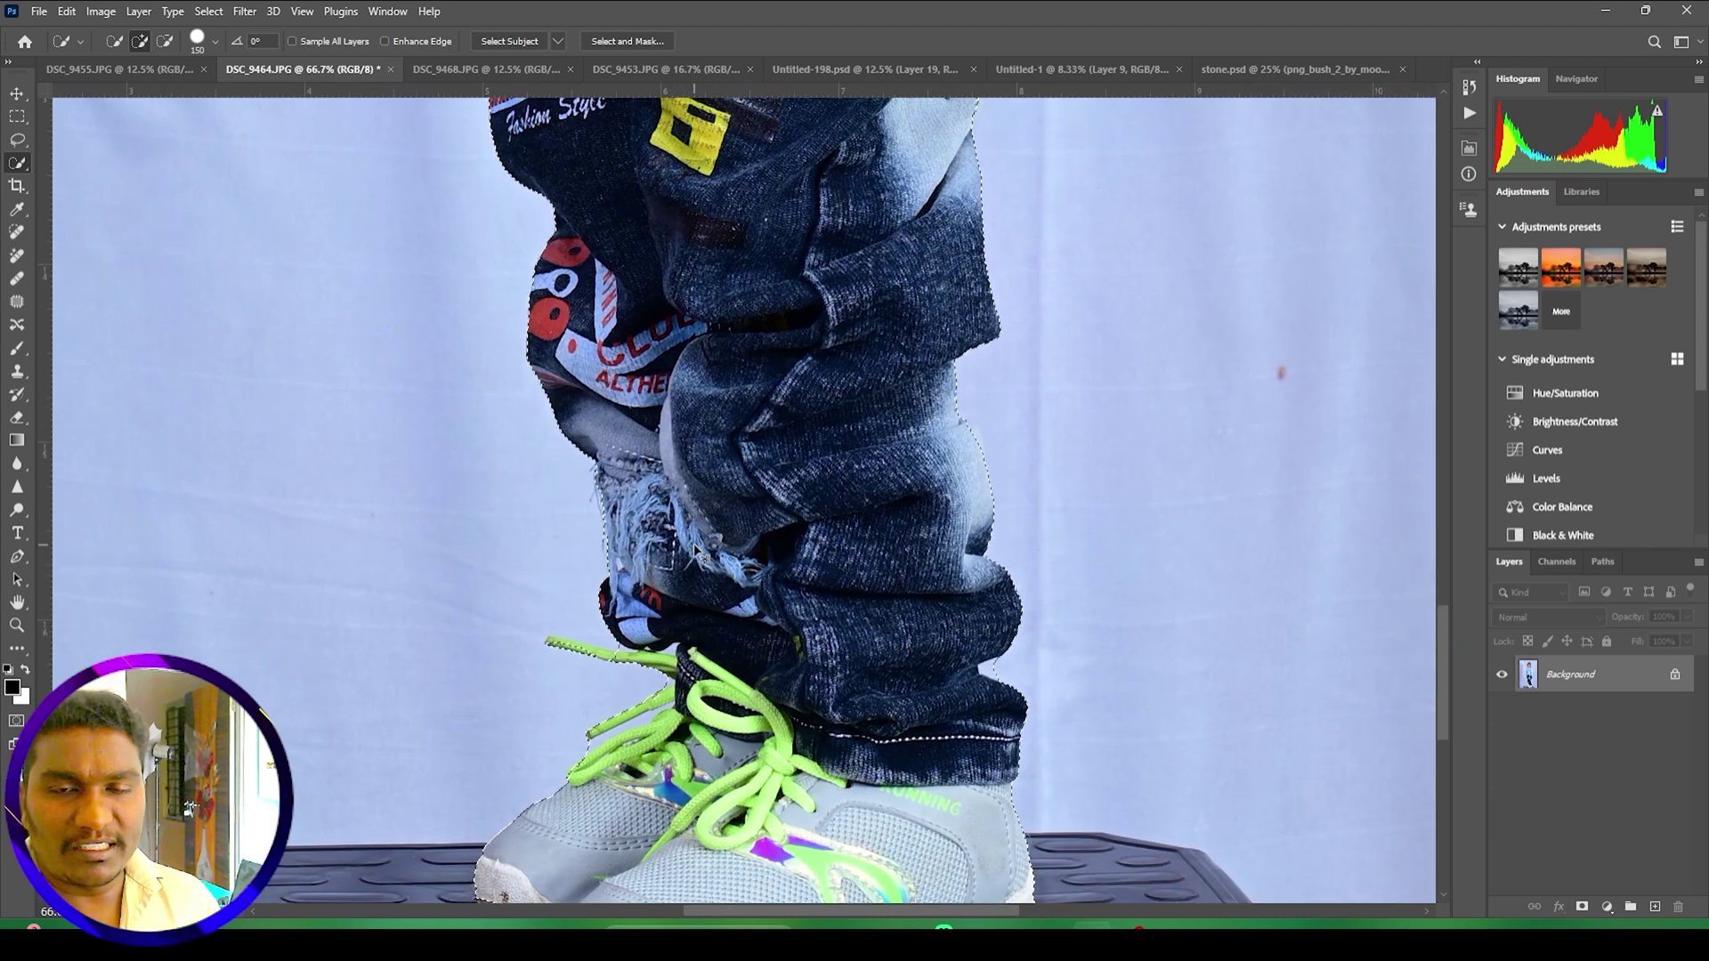
key("ctrl+minus")
key("ctrl+minus")
key("ctrl+minus")
left_click_drag(735, 296, 714, 527)
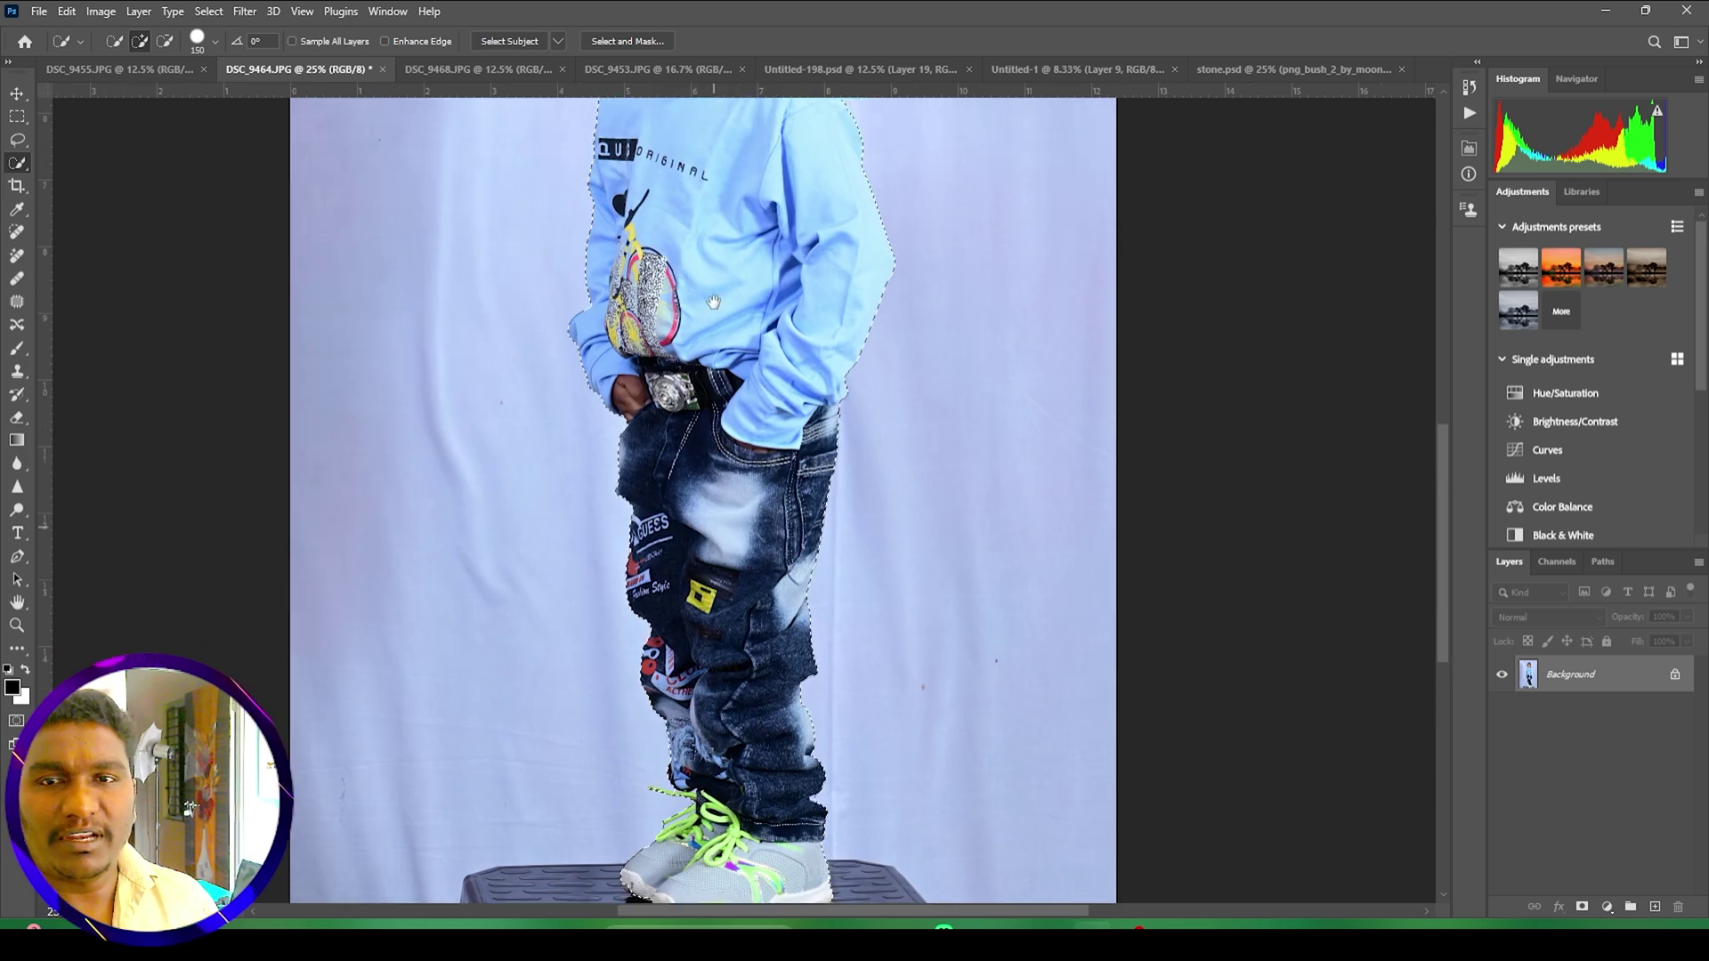
left_click_drag(714, 303, 716, 614)
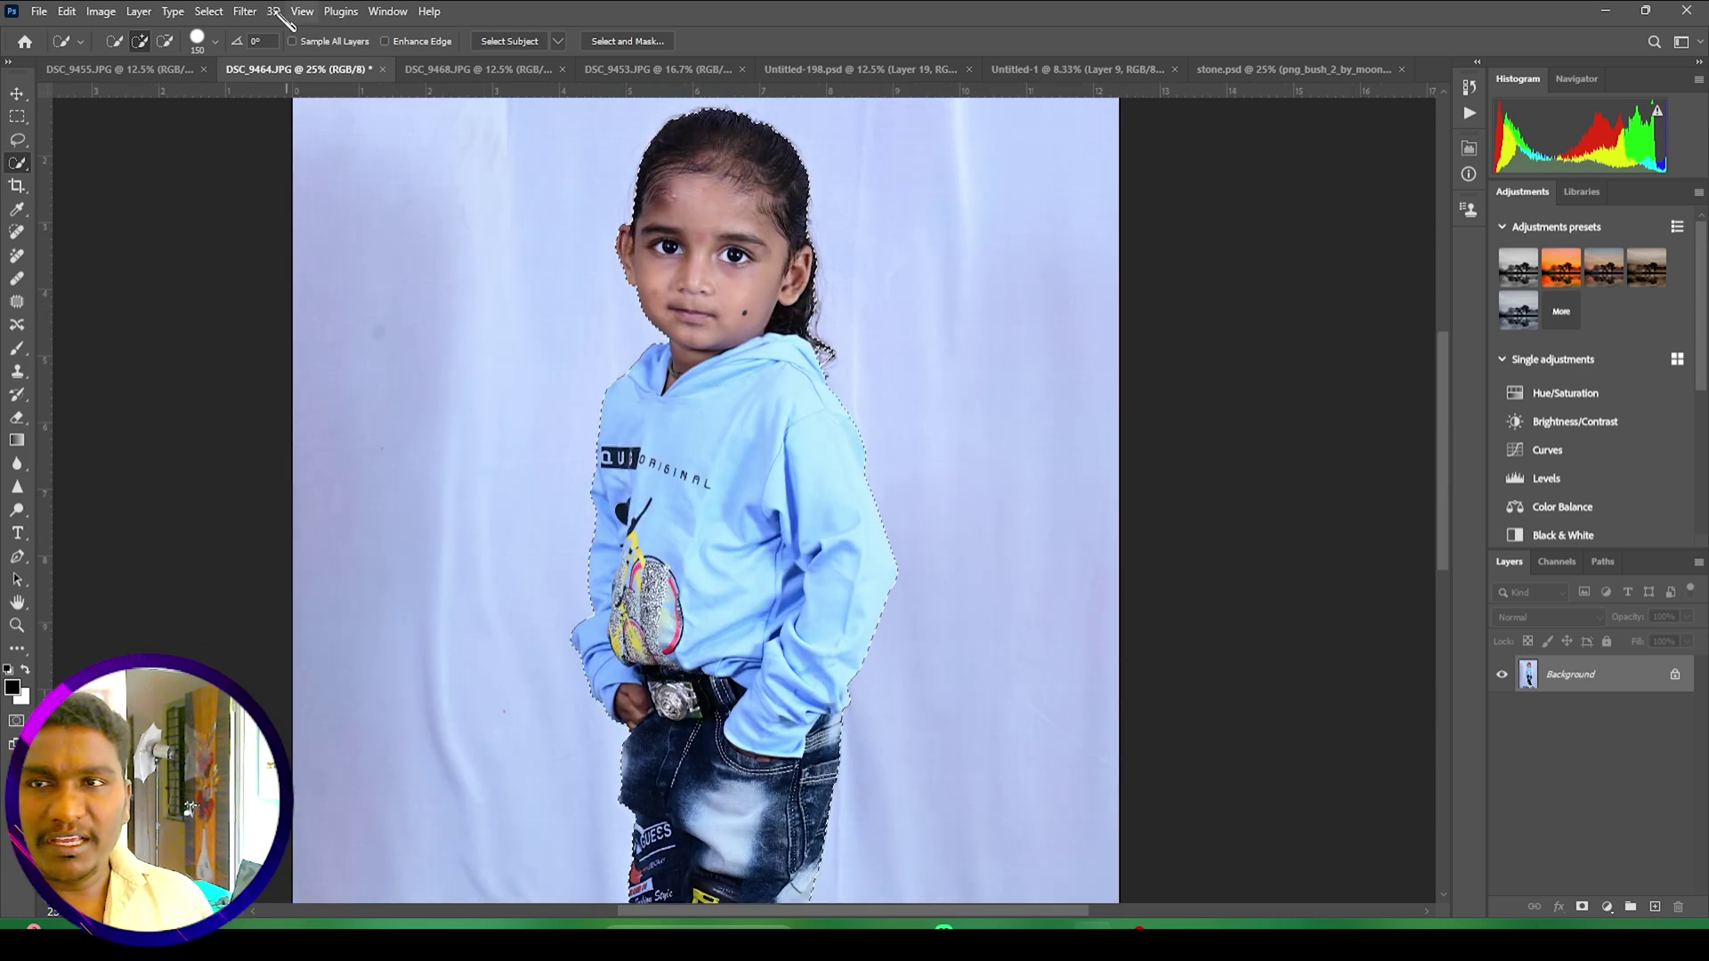
Step: Feather the child's selection by 1.8 px in Select and Mask and copy the child to a new layer
left_click(208, 11)
left_click(296, 264)
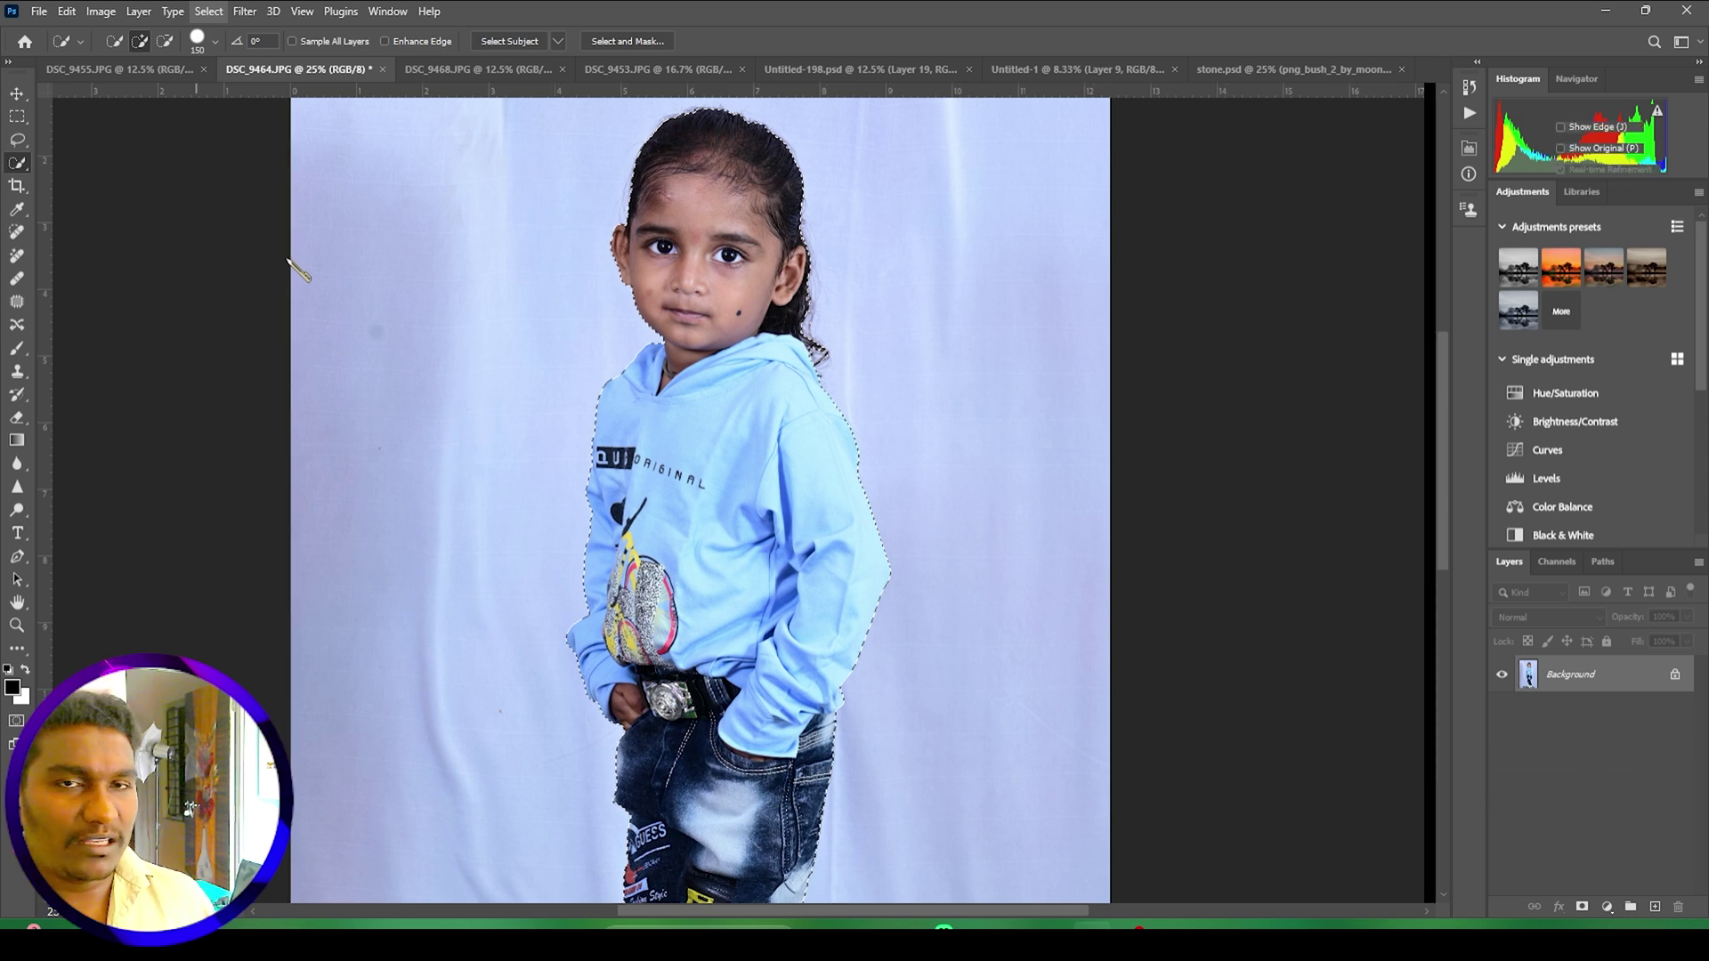
left_click_drag(1471, 655, 1485, 661)
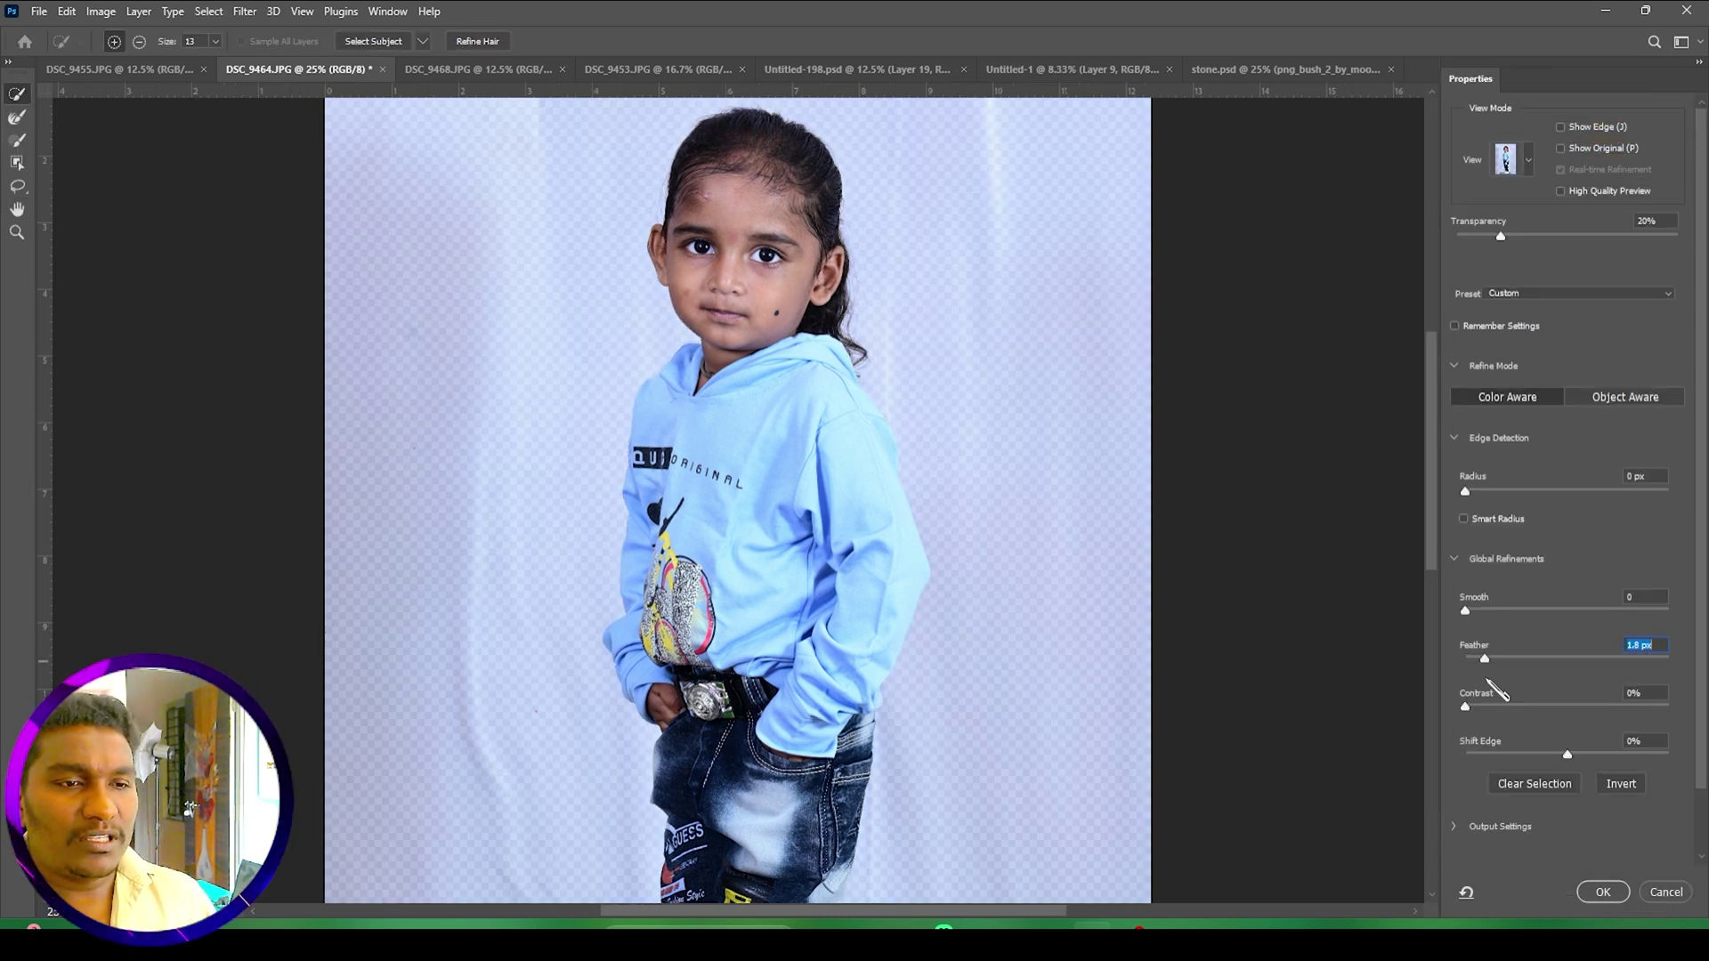
left_click(1590, 894)
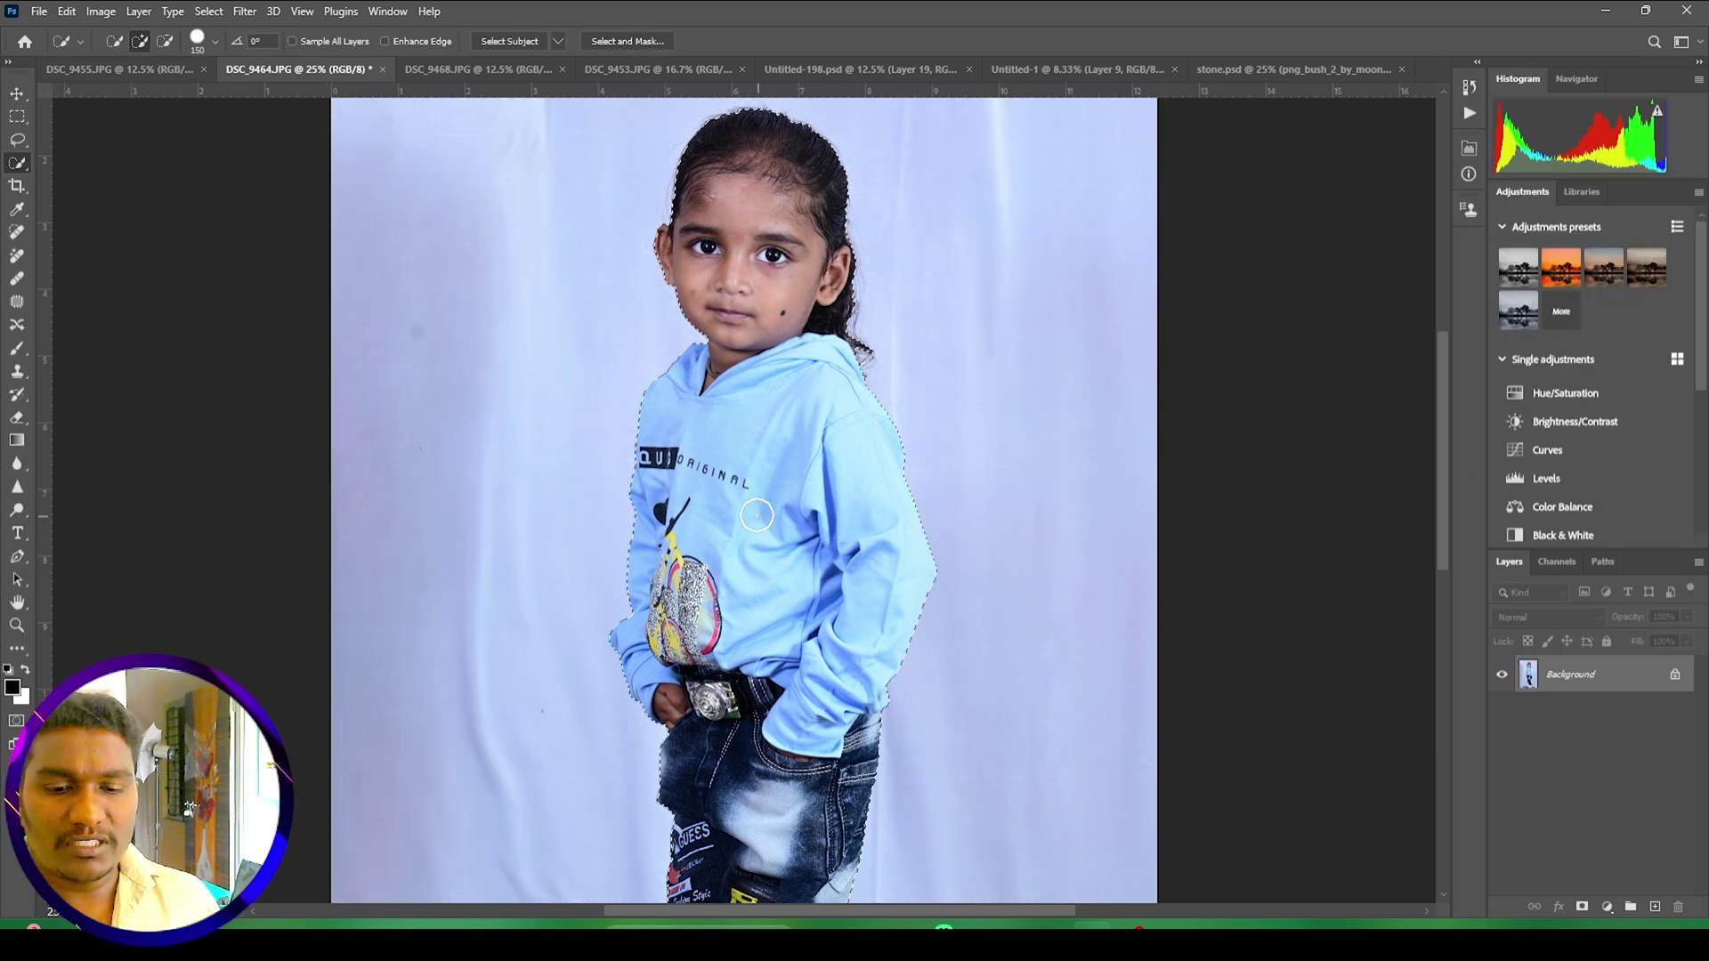
key("ctrl+j")
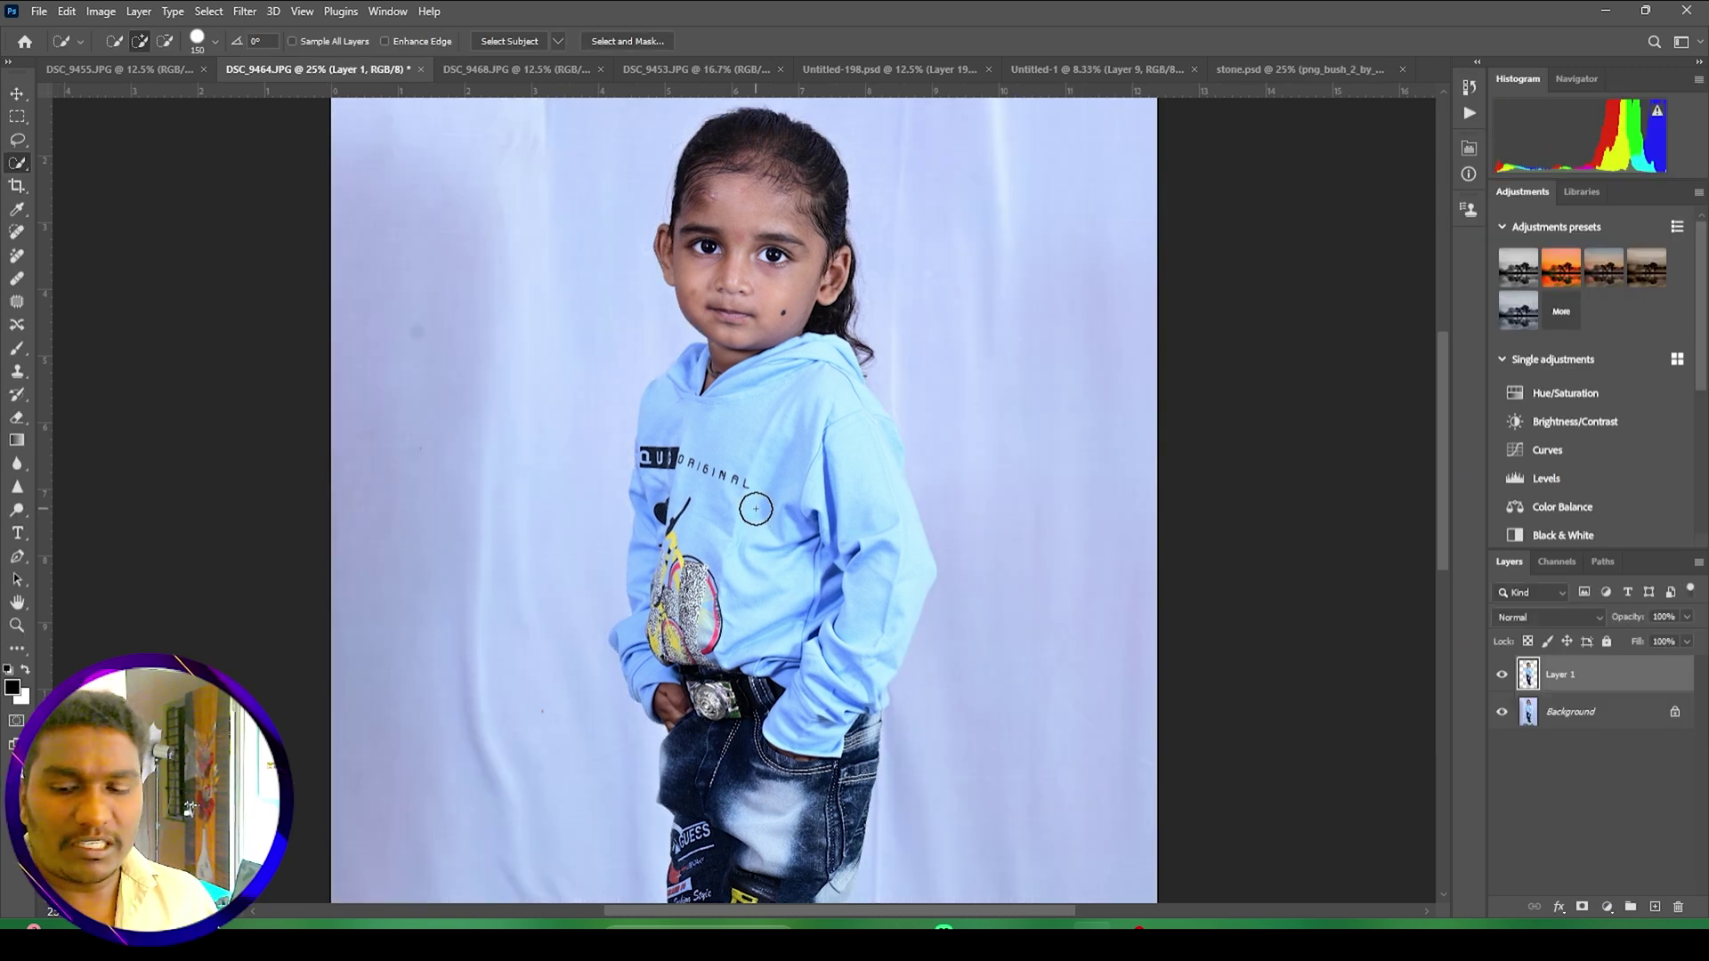
Step: On the Background layer, outline the hair and surrounding backdrop with the Pen tool and copy that area to a new layer
key("v")
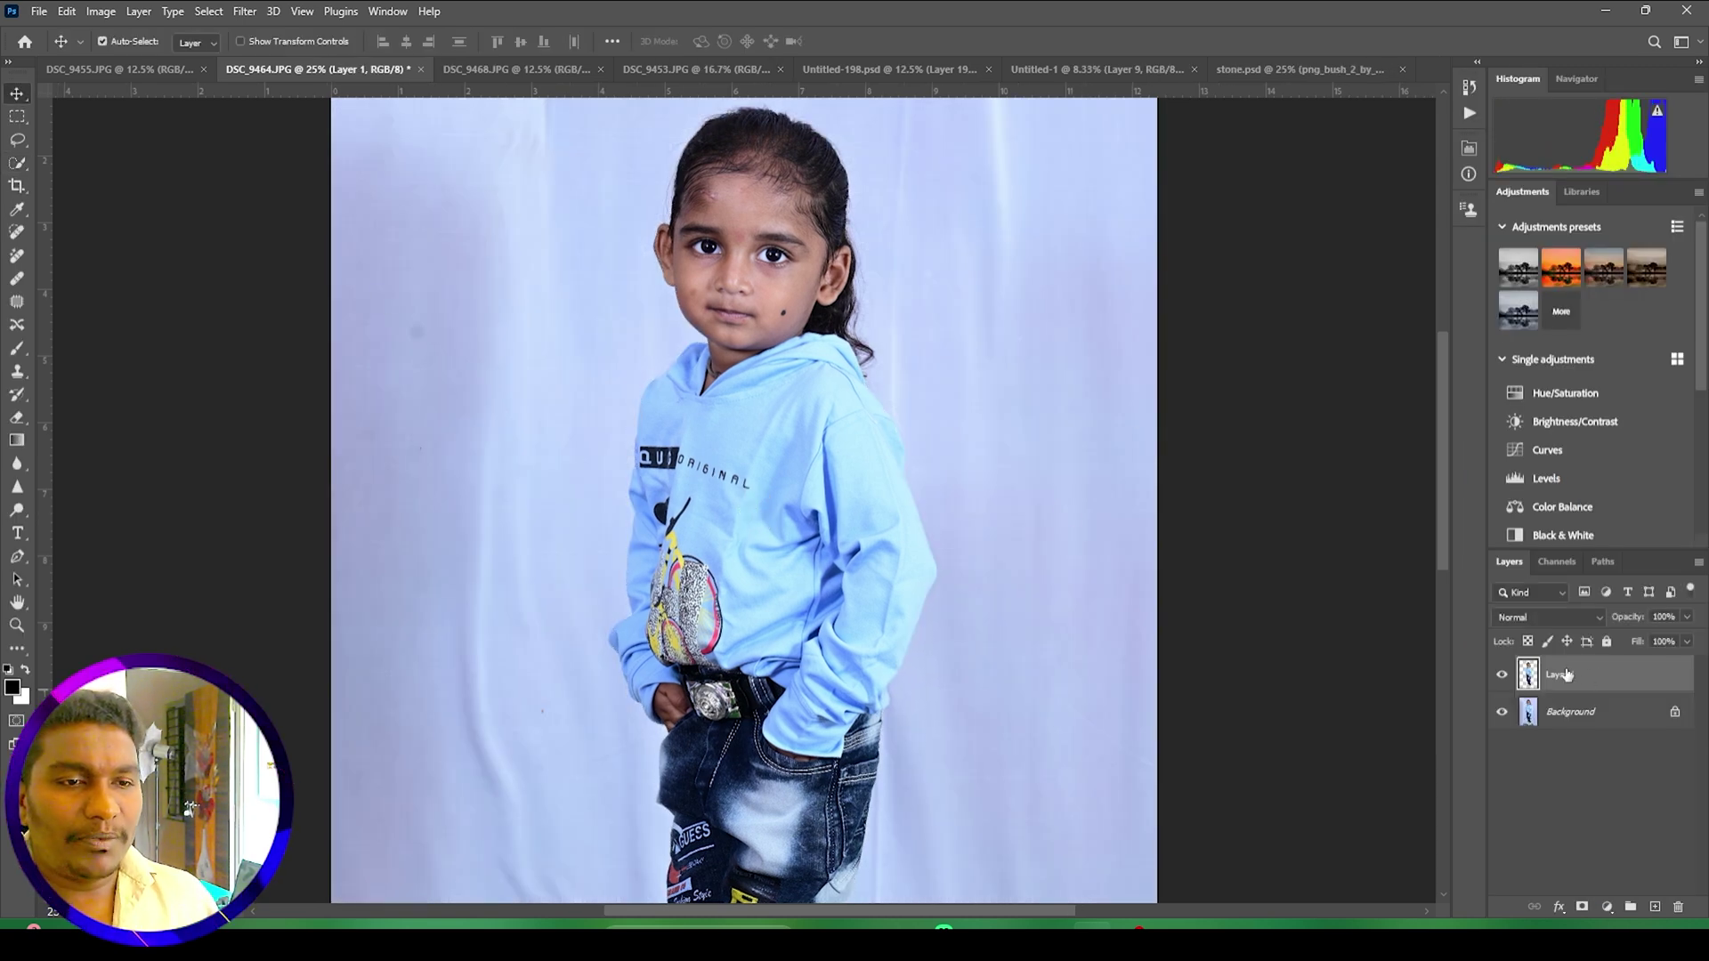
left_click(1568, 717)
left_click_drag(922, 433, 916, 466)
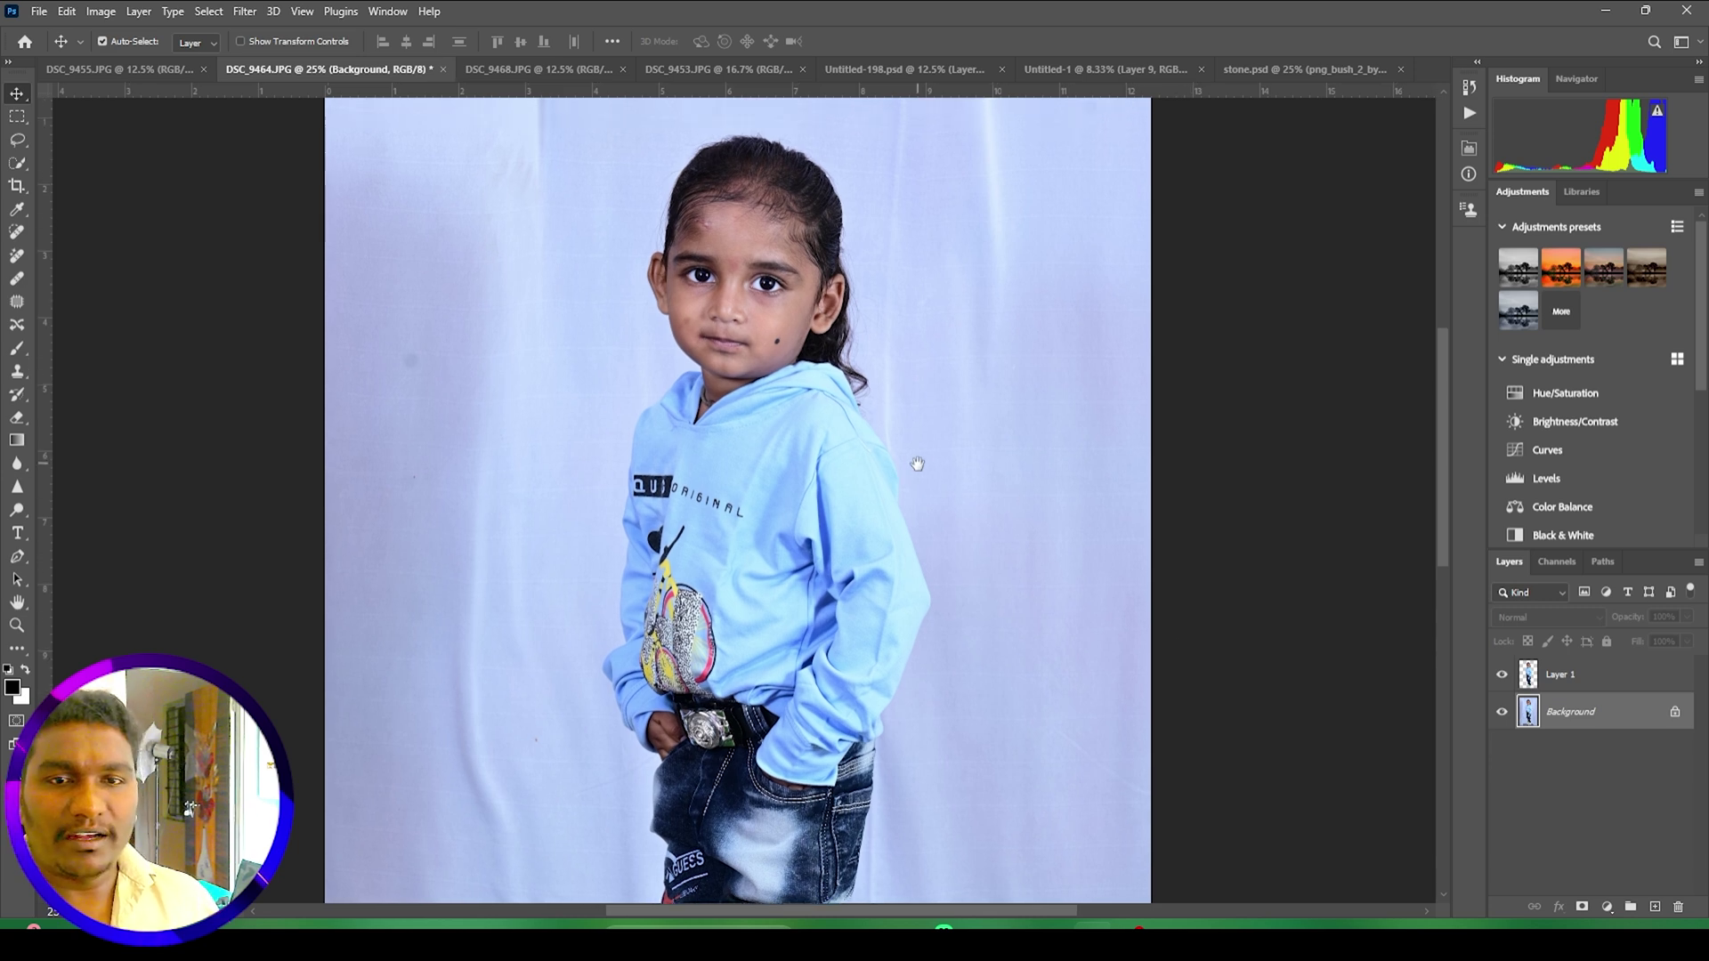
left_click(18, 557)
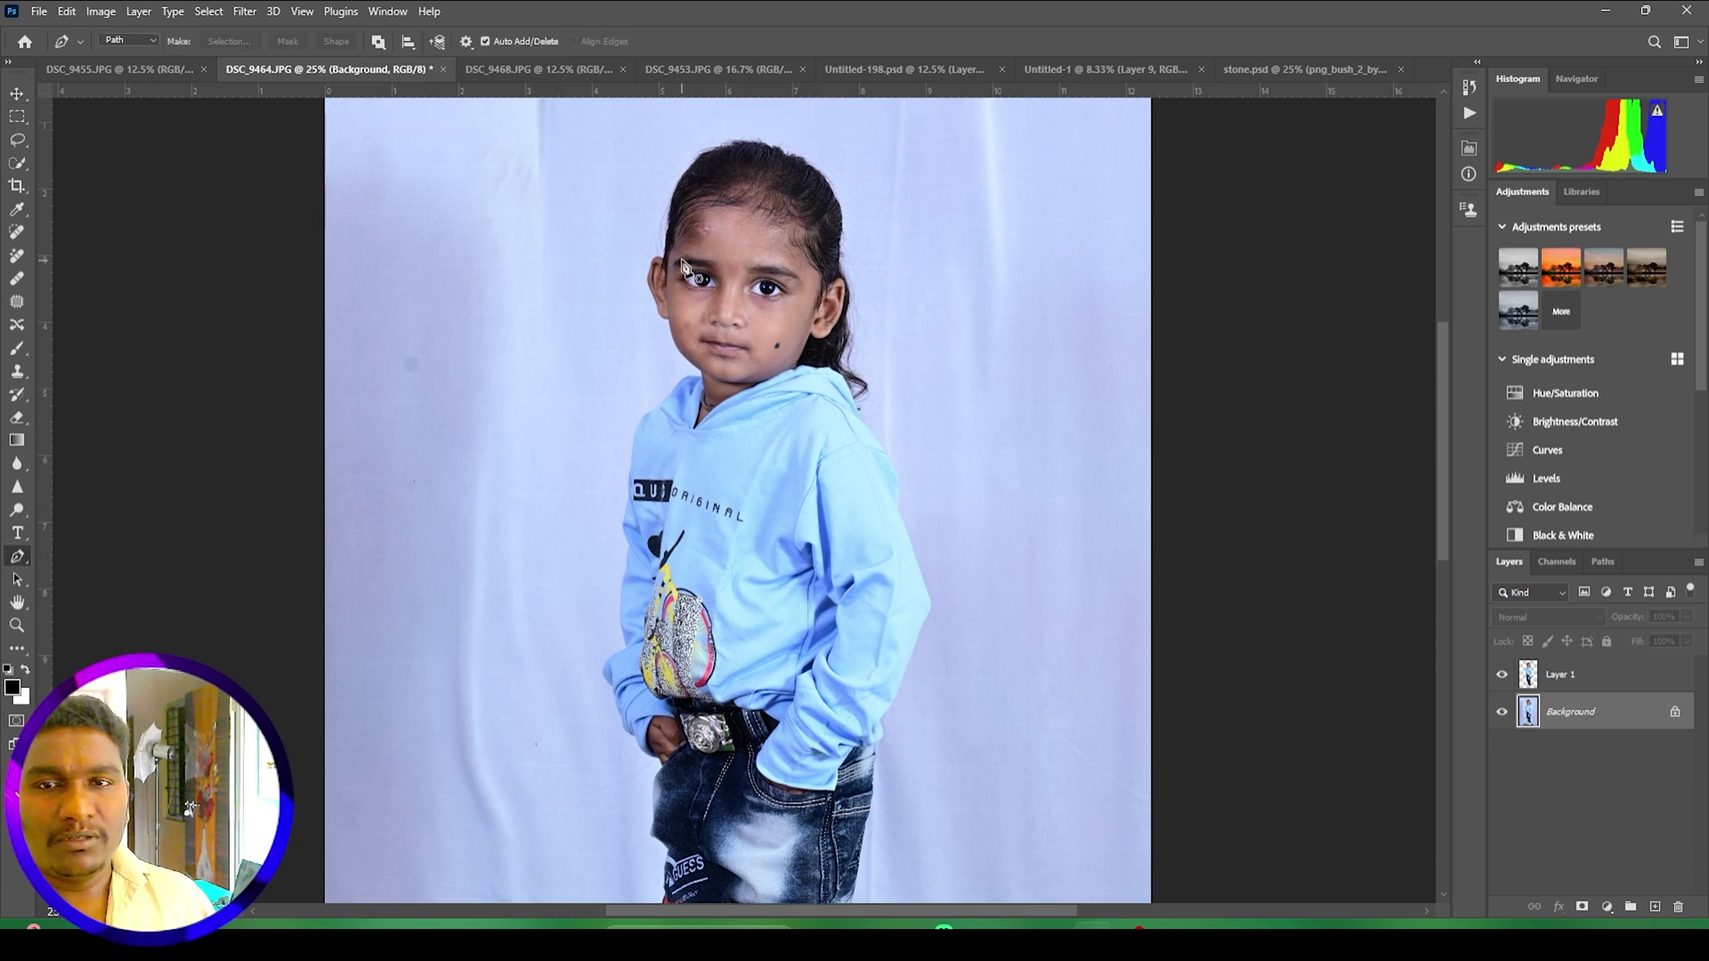
left_click_drag(681, 254, 673, 265)
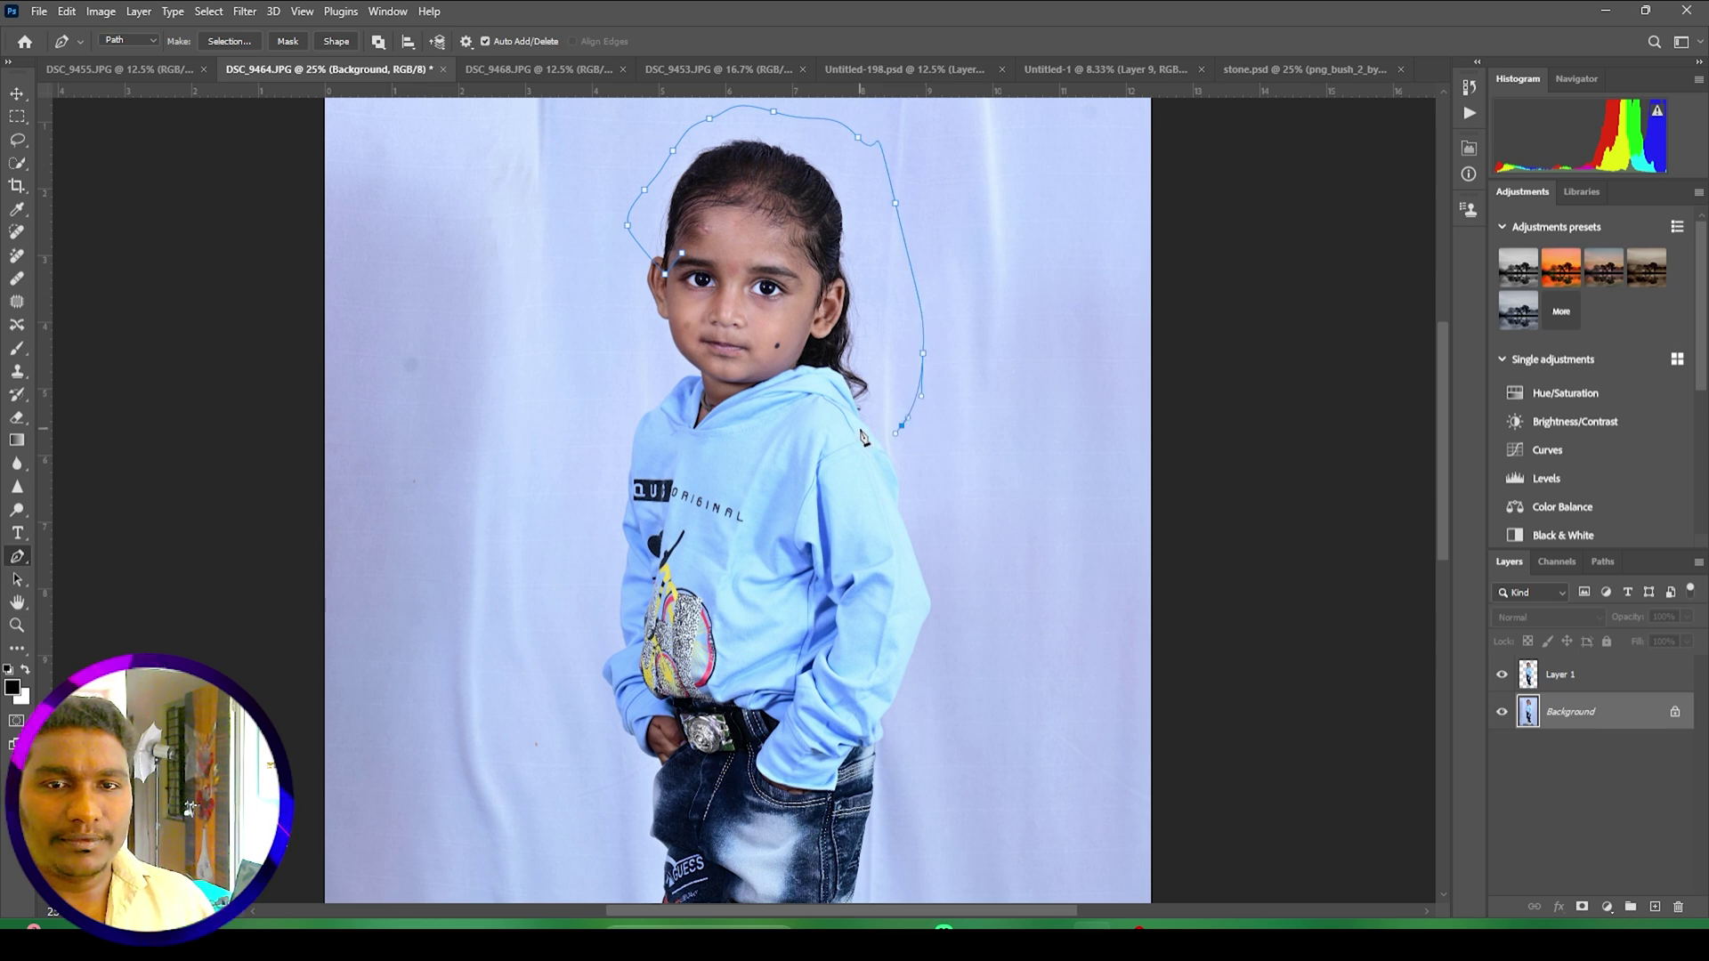
left_click_drag(849, 426, 818, 387)
left_click_drag(814, 377, 794, 361)
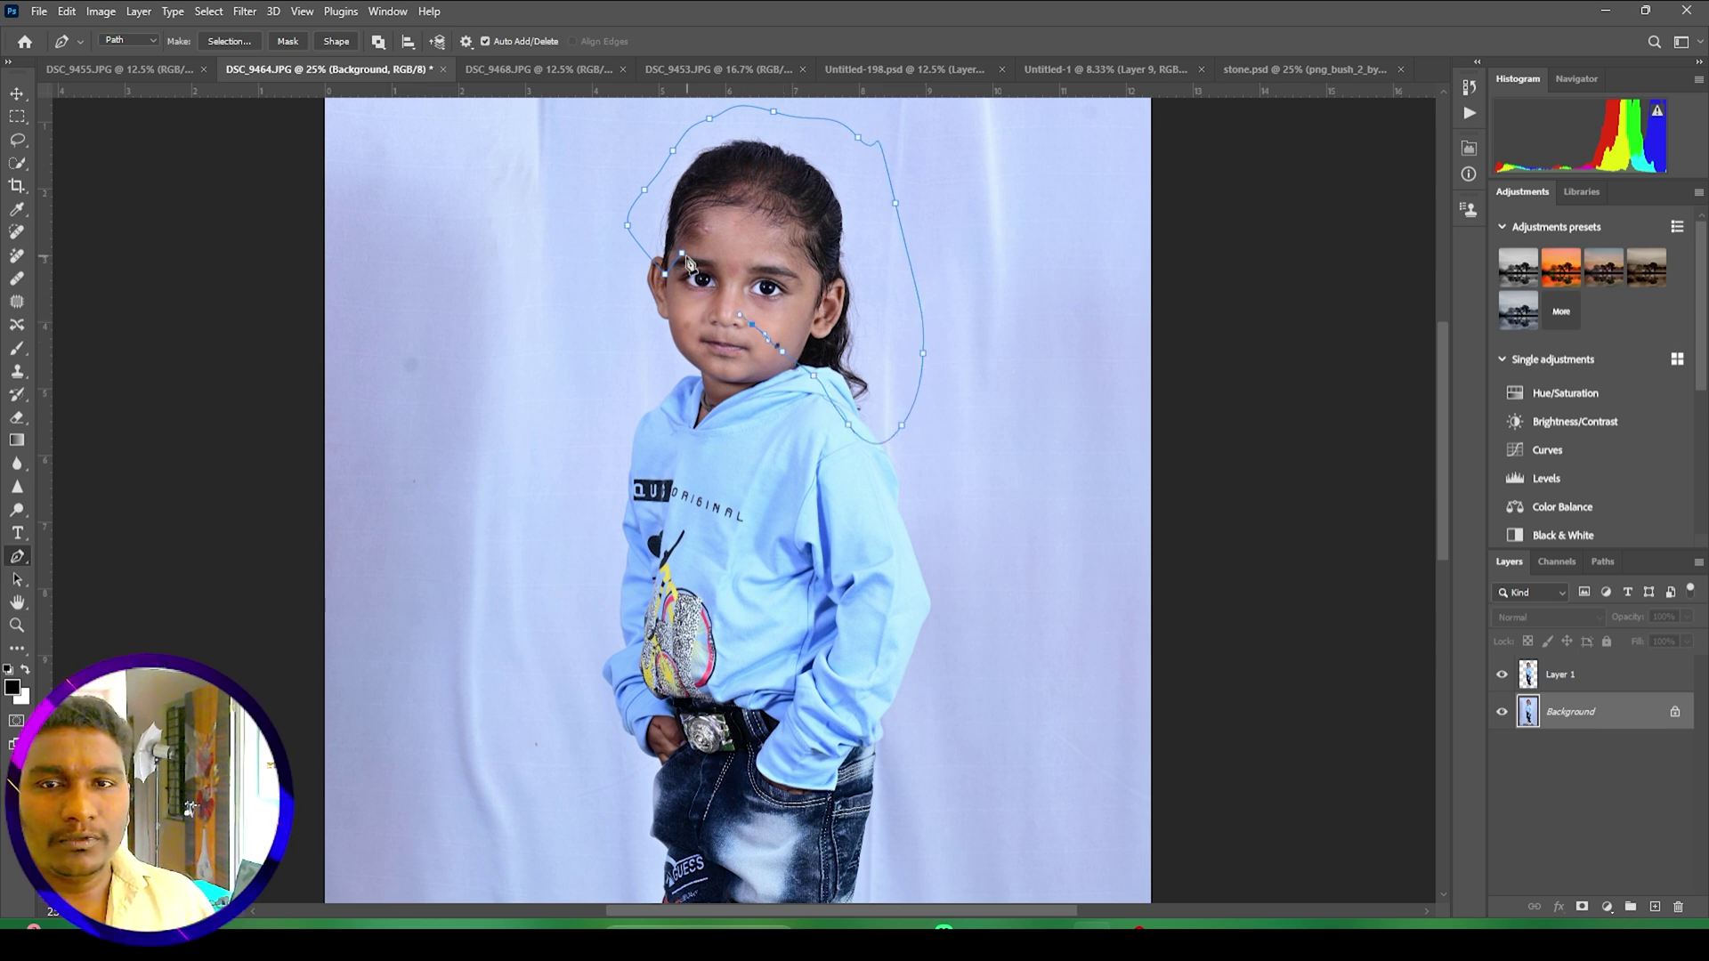
key("ctrl+Return")
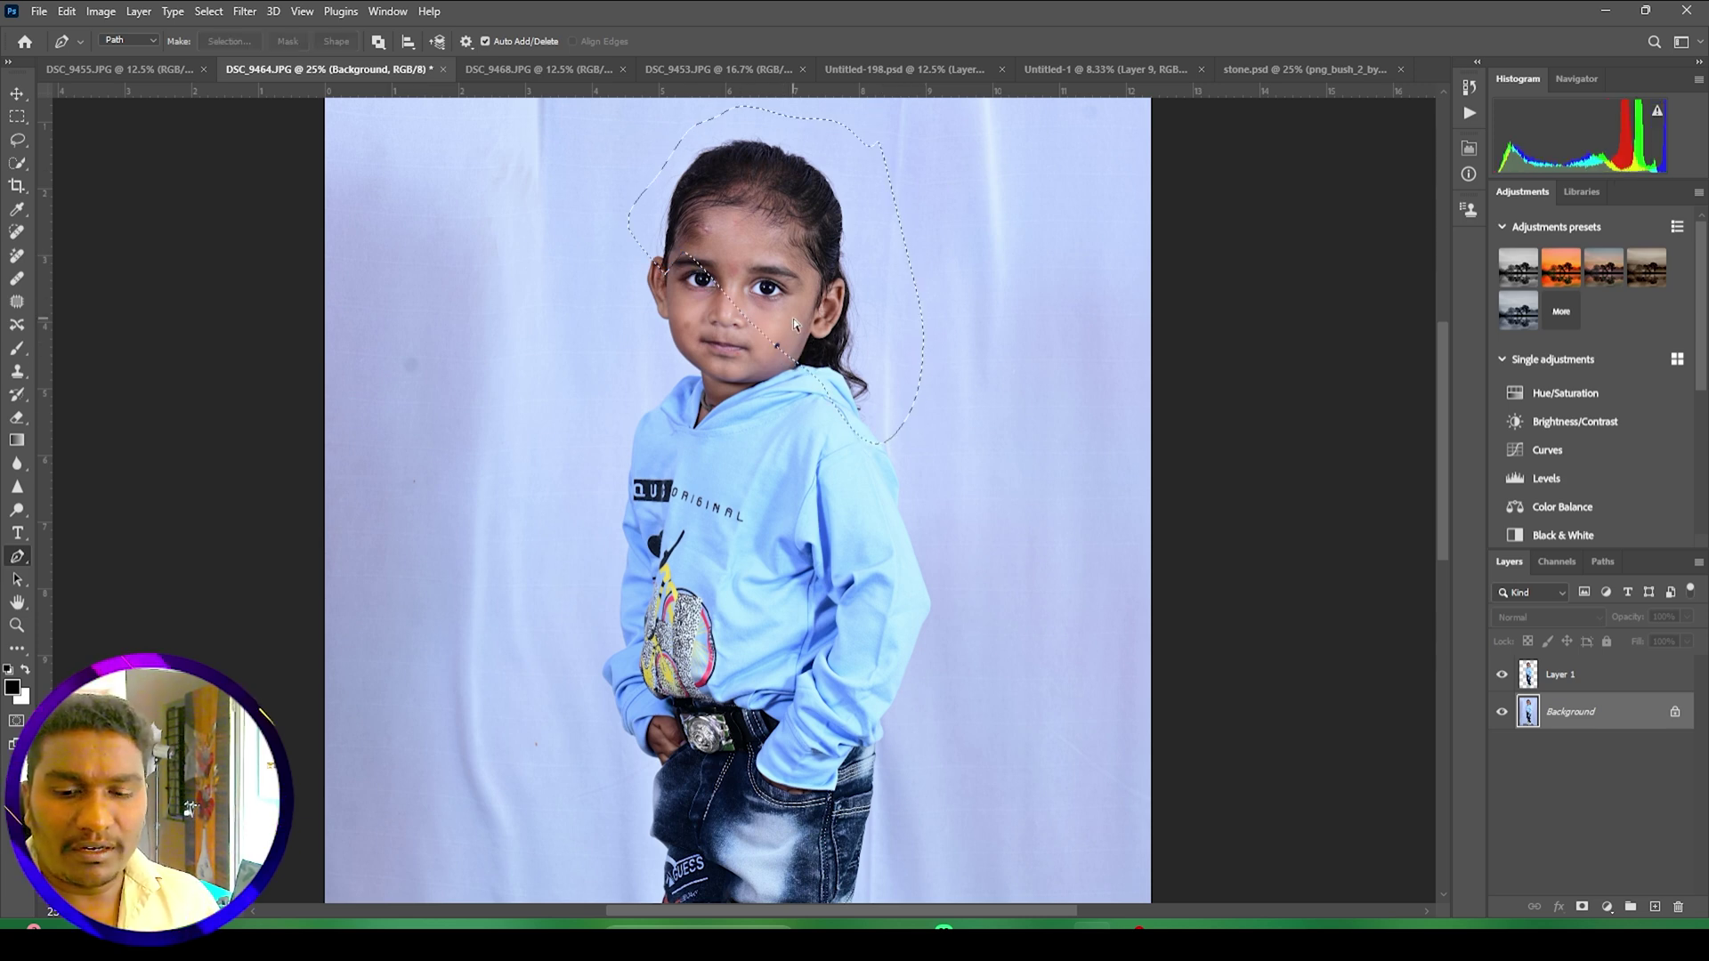
key("ctrl+j")
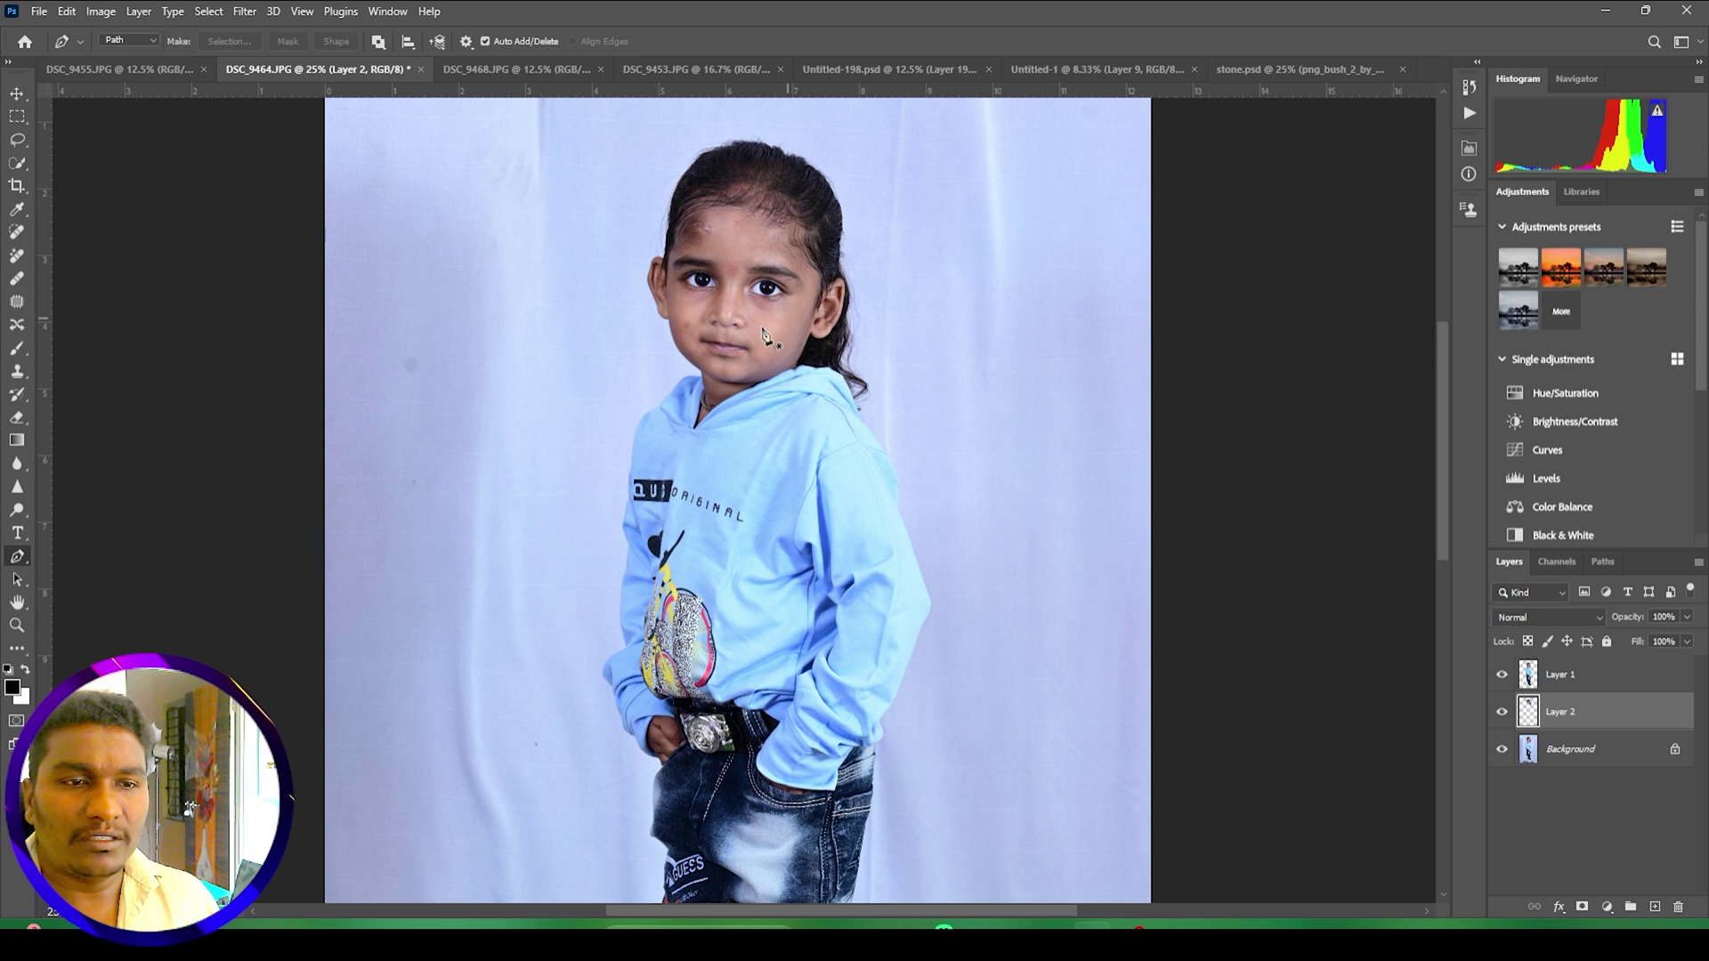
Step: Link the child cut-out with the hair patch layer and copy both into Untitled-1
left_click(1594, 679, "shift")
right_click(1593, 679)
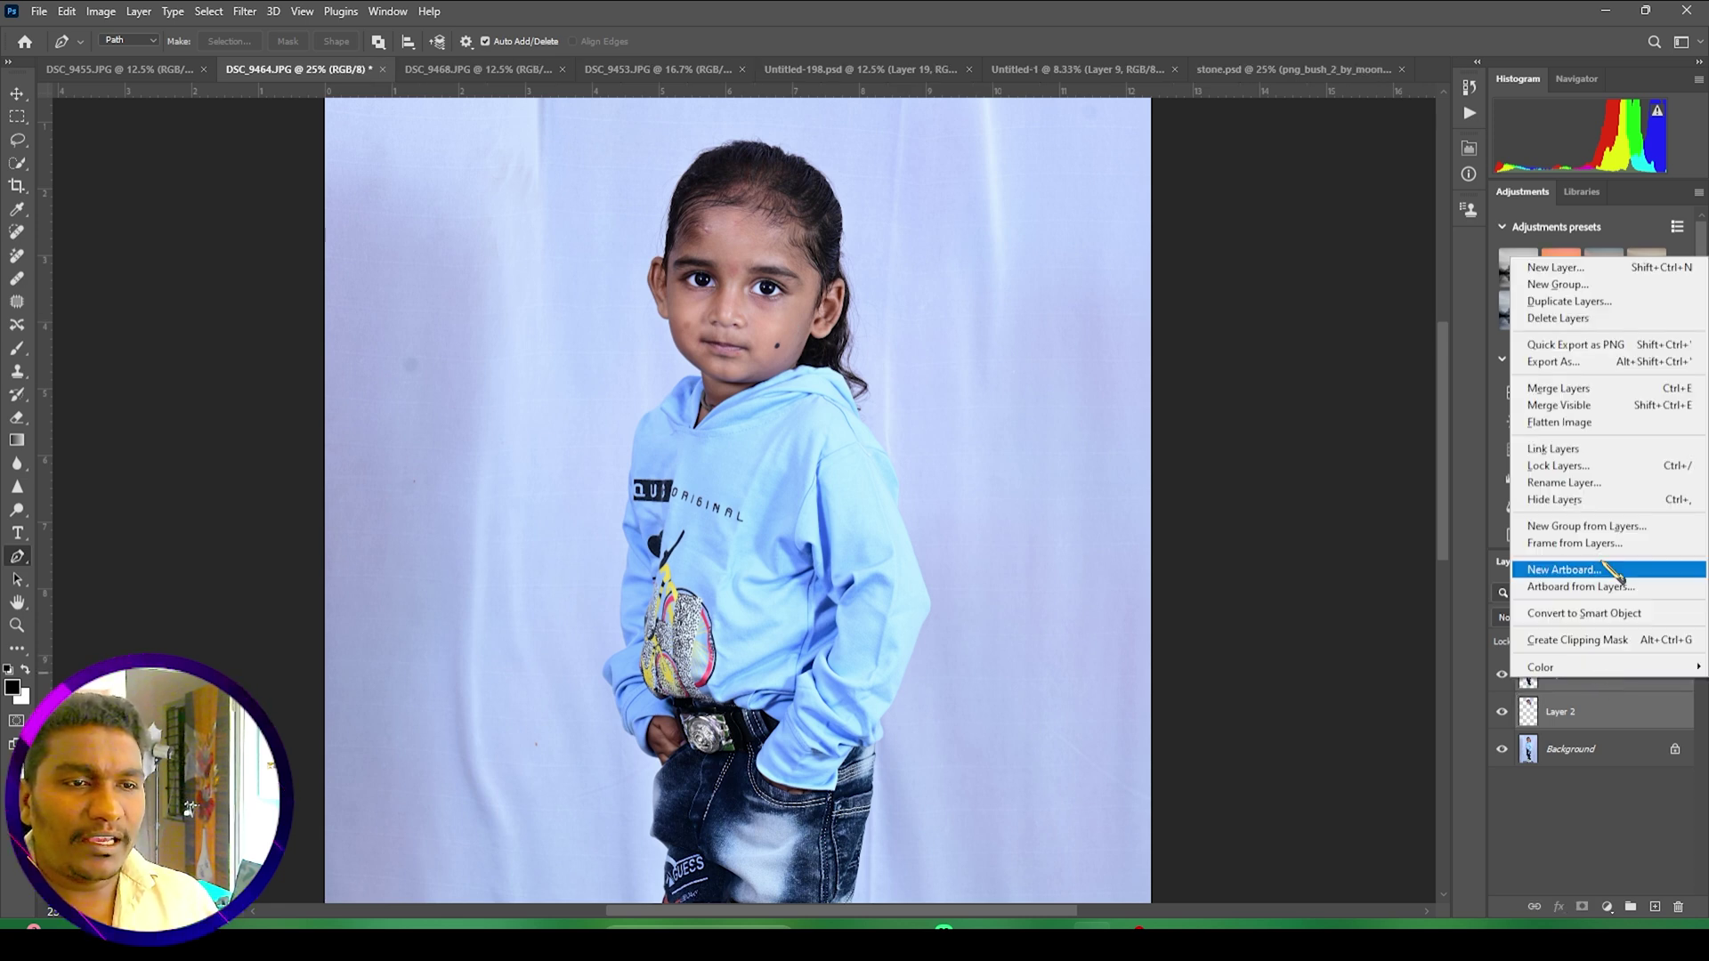
left_click(1553, 463)
key("v")
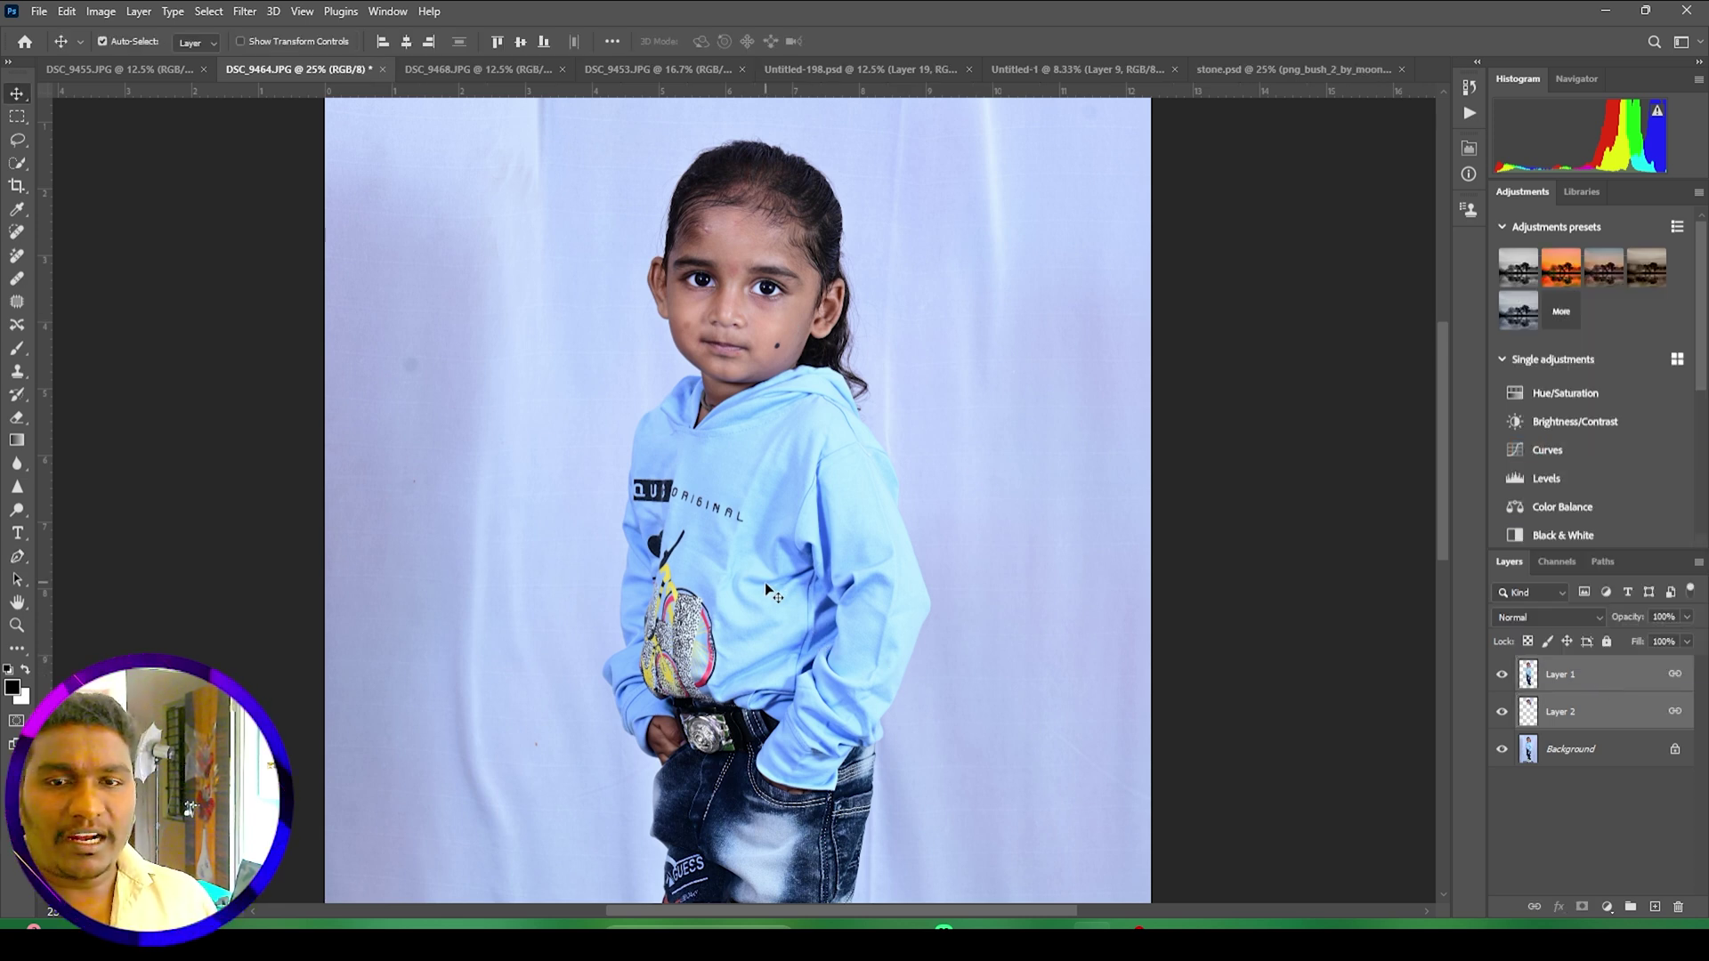
left_click_drag(765, 582, 867, 258)
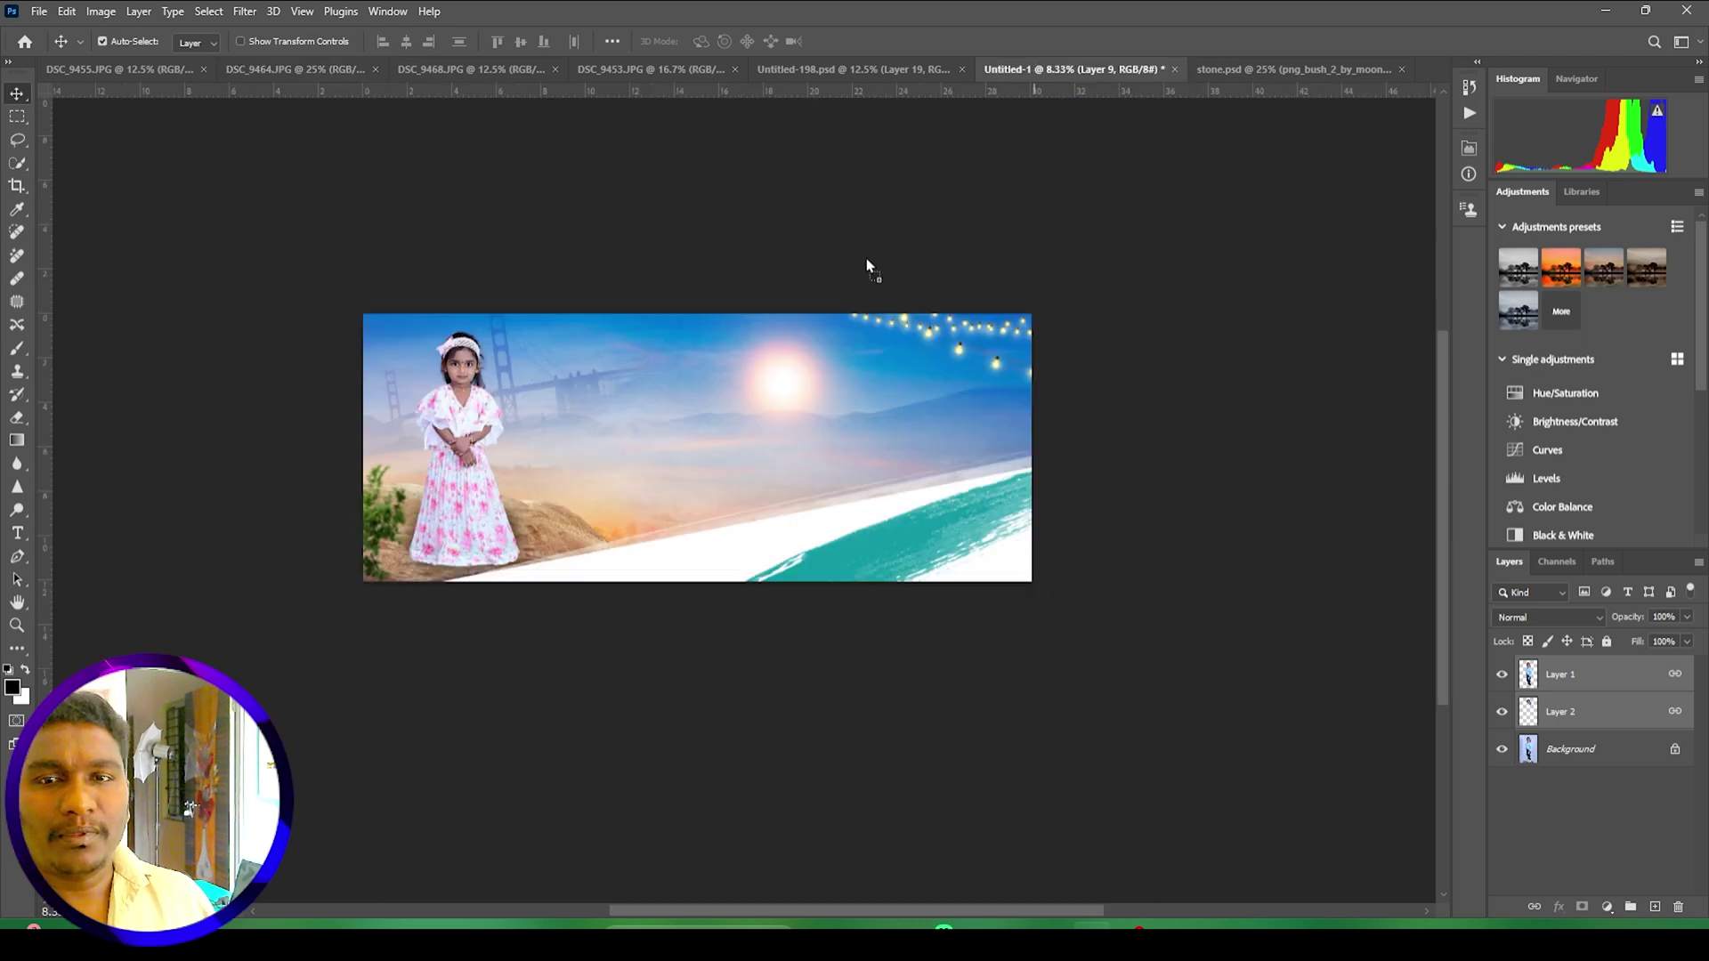
mouse_move(901, 447)
left_mouse_down()
mouse_move(951, 450)
mouse_move(888, 481)
mouse_move(993, 525)
left_mouse_up()
Step: Scale the linked child layers to stand at the design's right end and shift the teal stroke toward the lower-right corner
key("ctrl+t")
left_click(882, 42)
left_click(922, 433)
left_click_drag(922, 433, 950, 436)
left_click_drag(983, 508, 1004, 525)
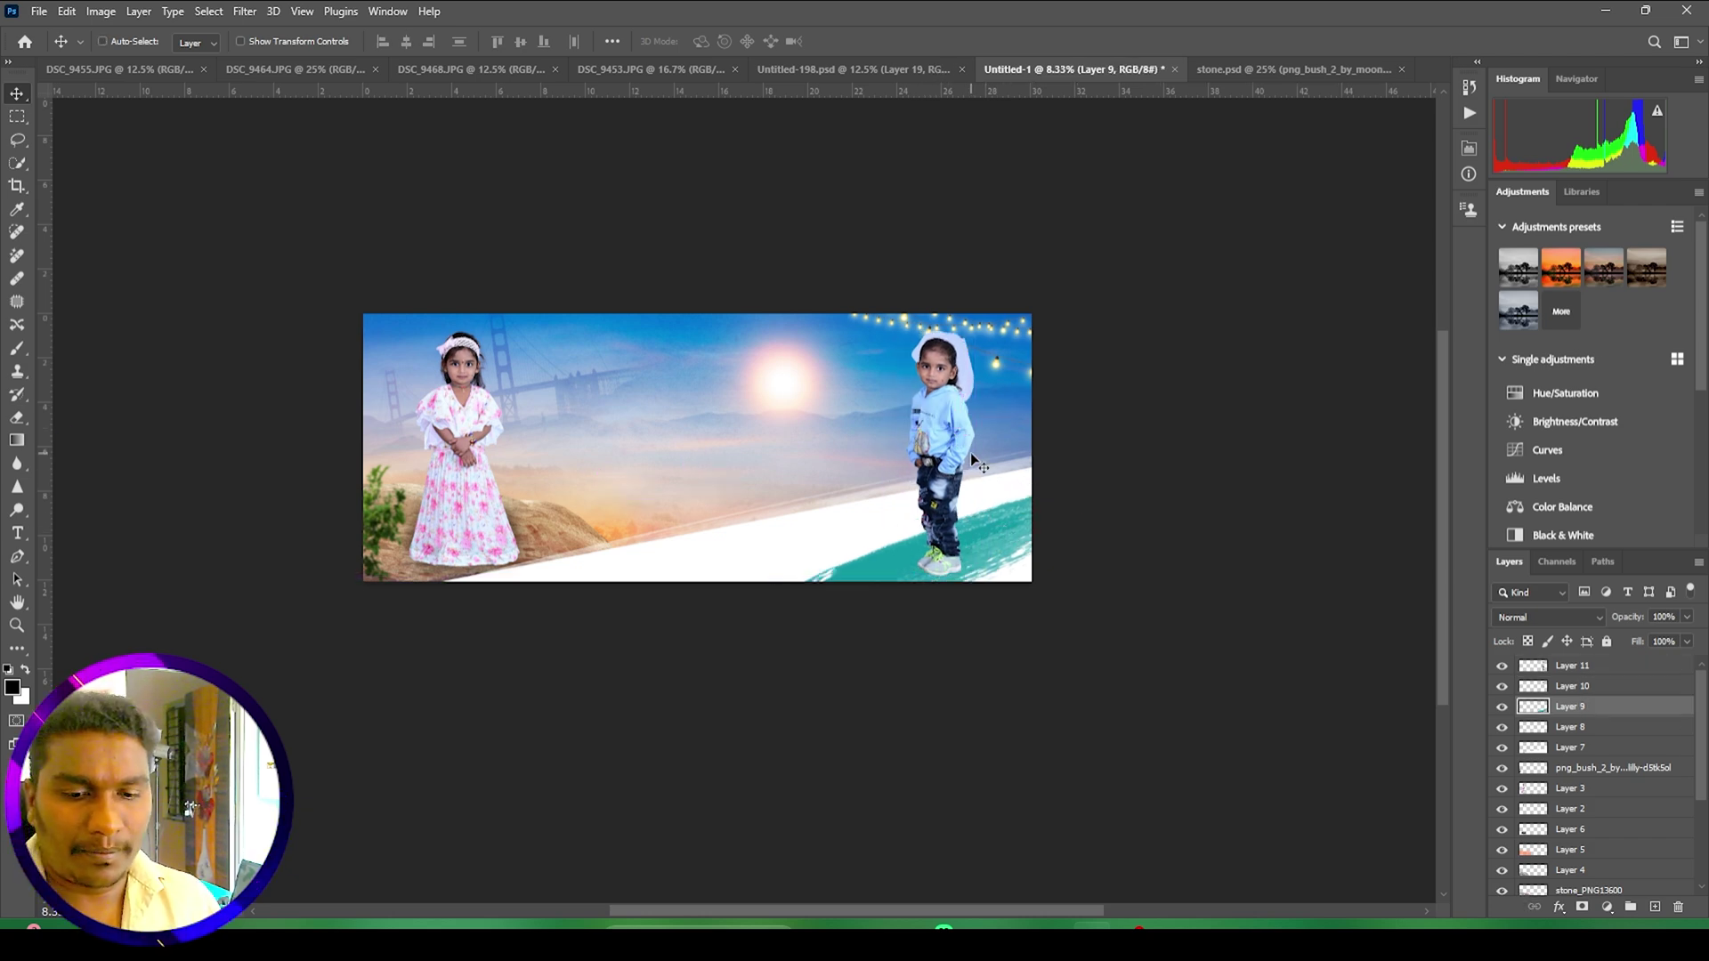
Step: Whiten the hair patch's backdrop on Layer 10 with the Levels white point eyedropper and set its blend mode to Multiply
key("ctrl+plus")
key("ctrl+plus")
left_click_drag(1043, 383, 858, 474)
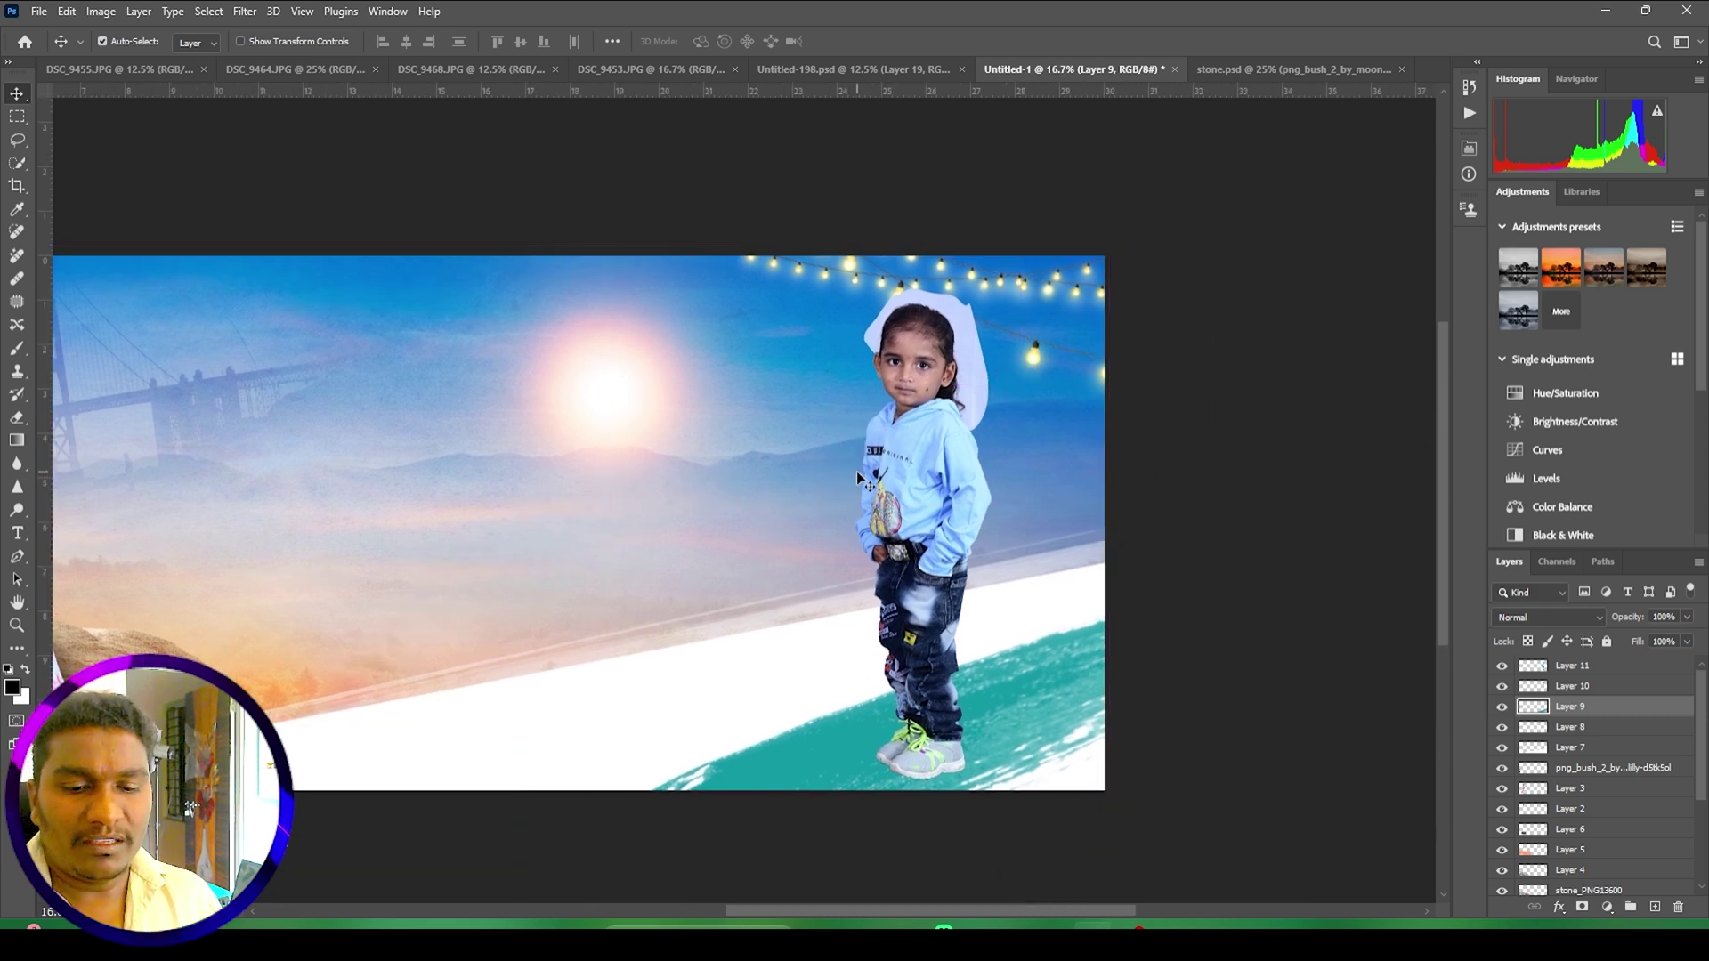
key("ctrl+plus")
left_click_drag(1071, 452, 868, 475)
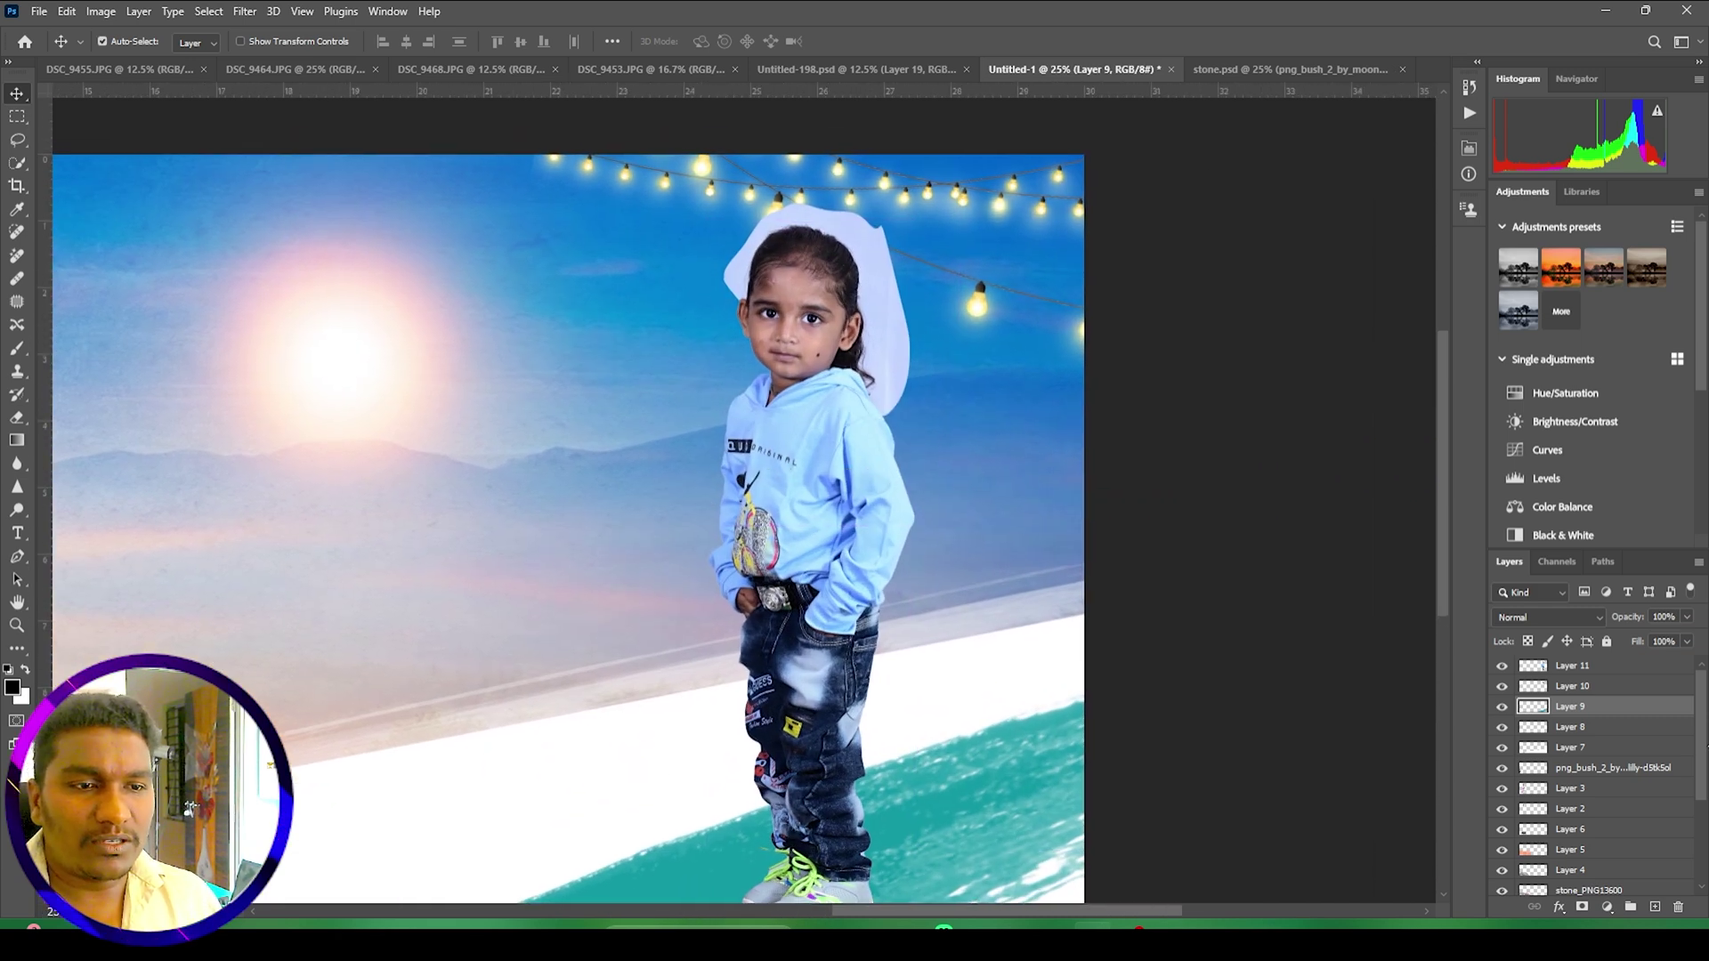
key("alt+bracketright")
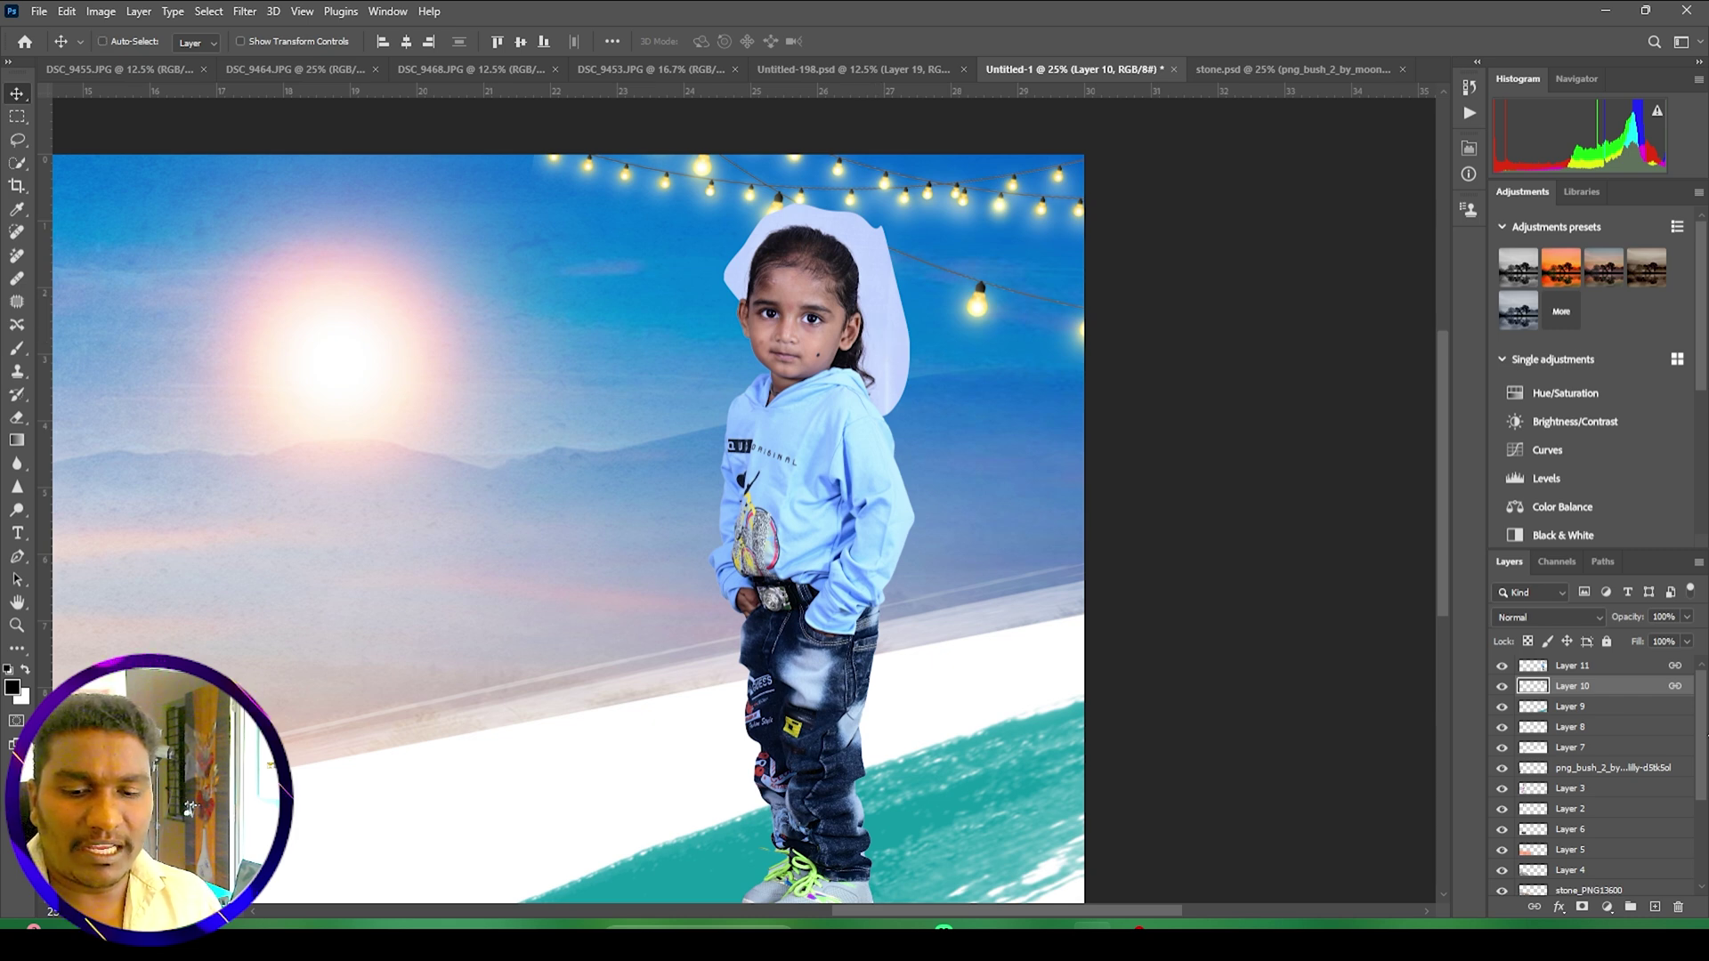
key("ctrl+l")
left_click(1439, 271)
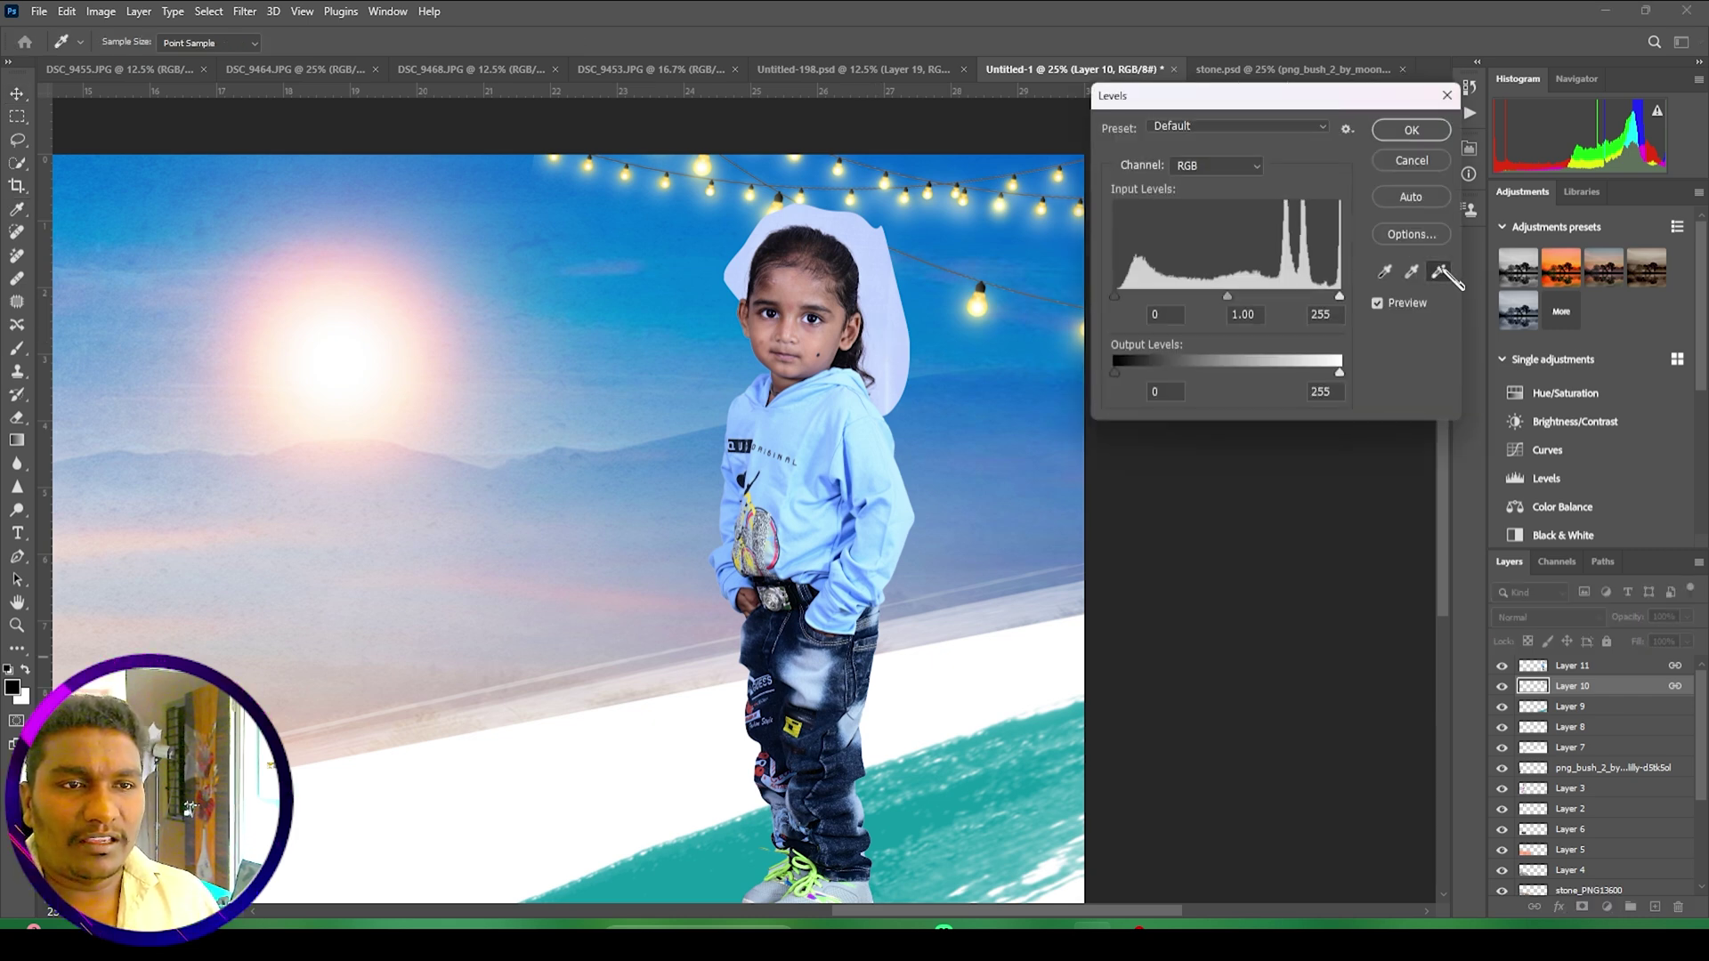
left_click(881, 316)
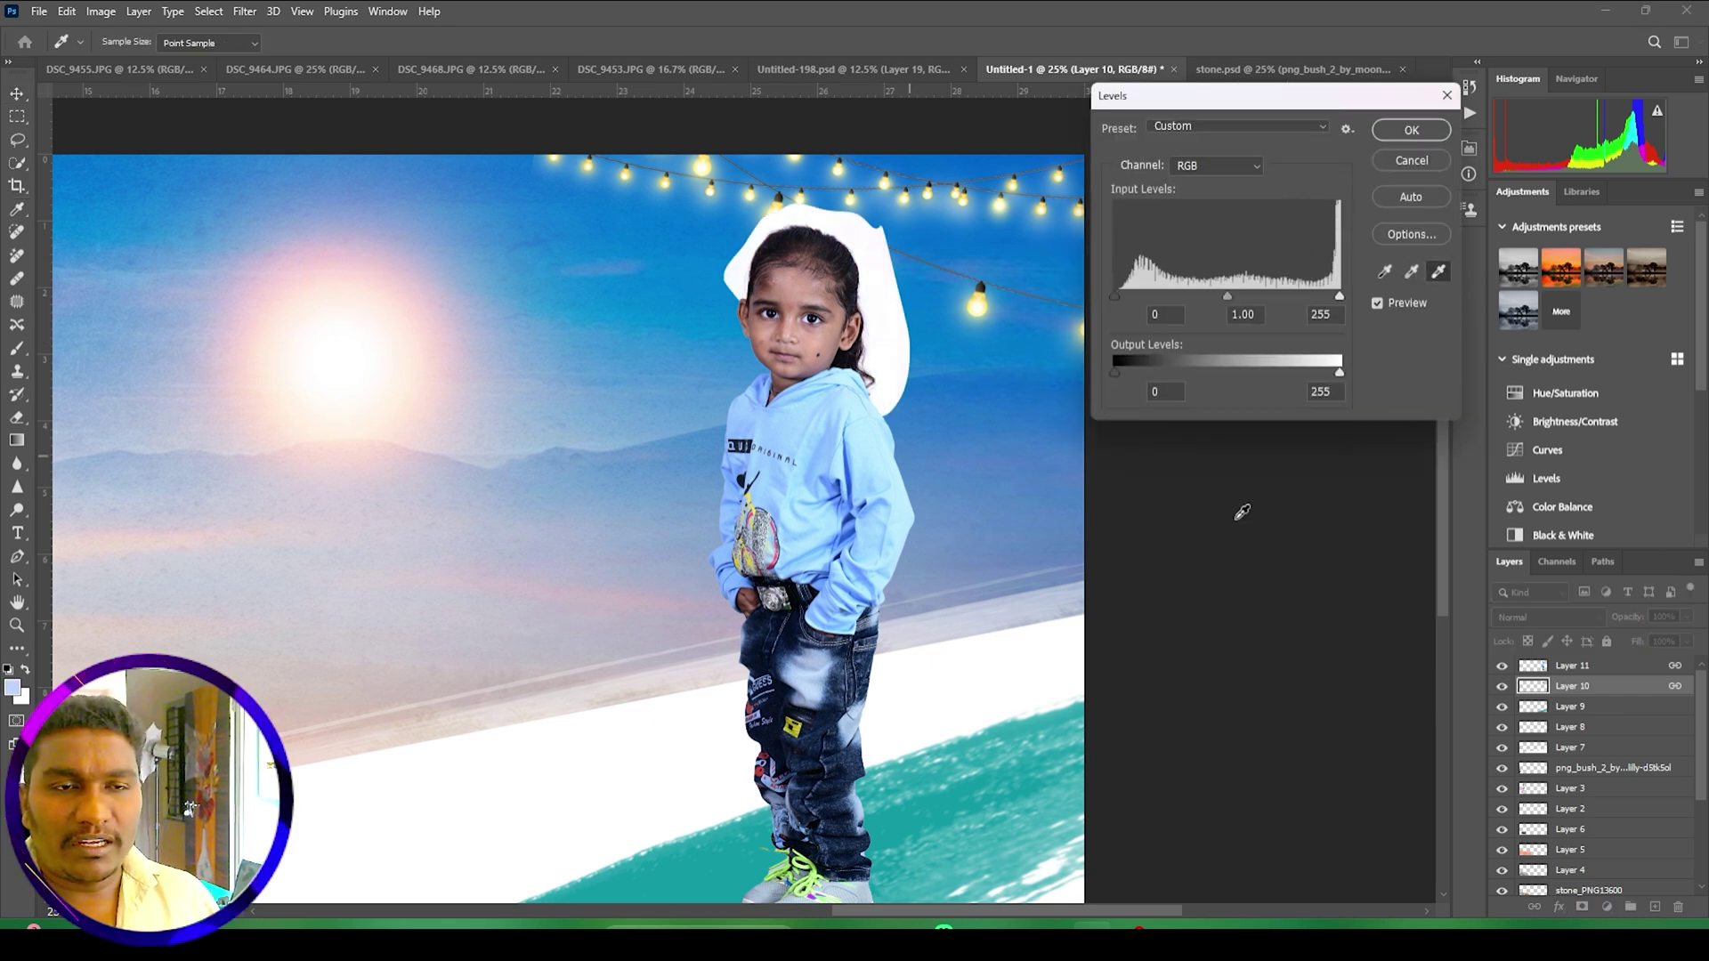
left_click(1412, 130)
left_click(1549, 617)
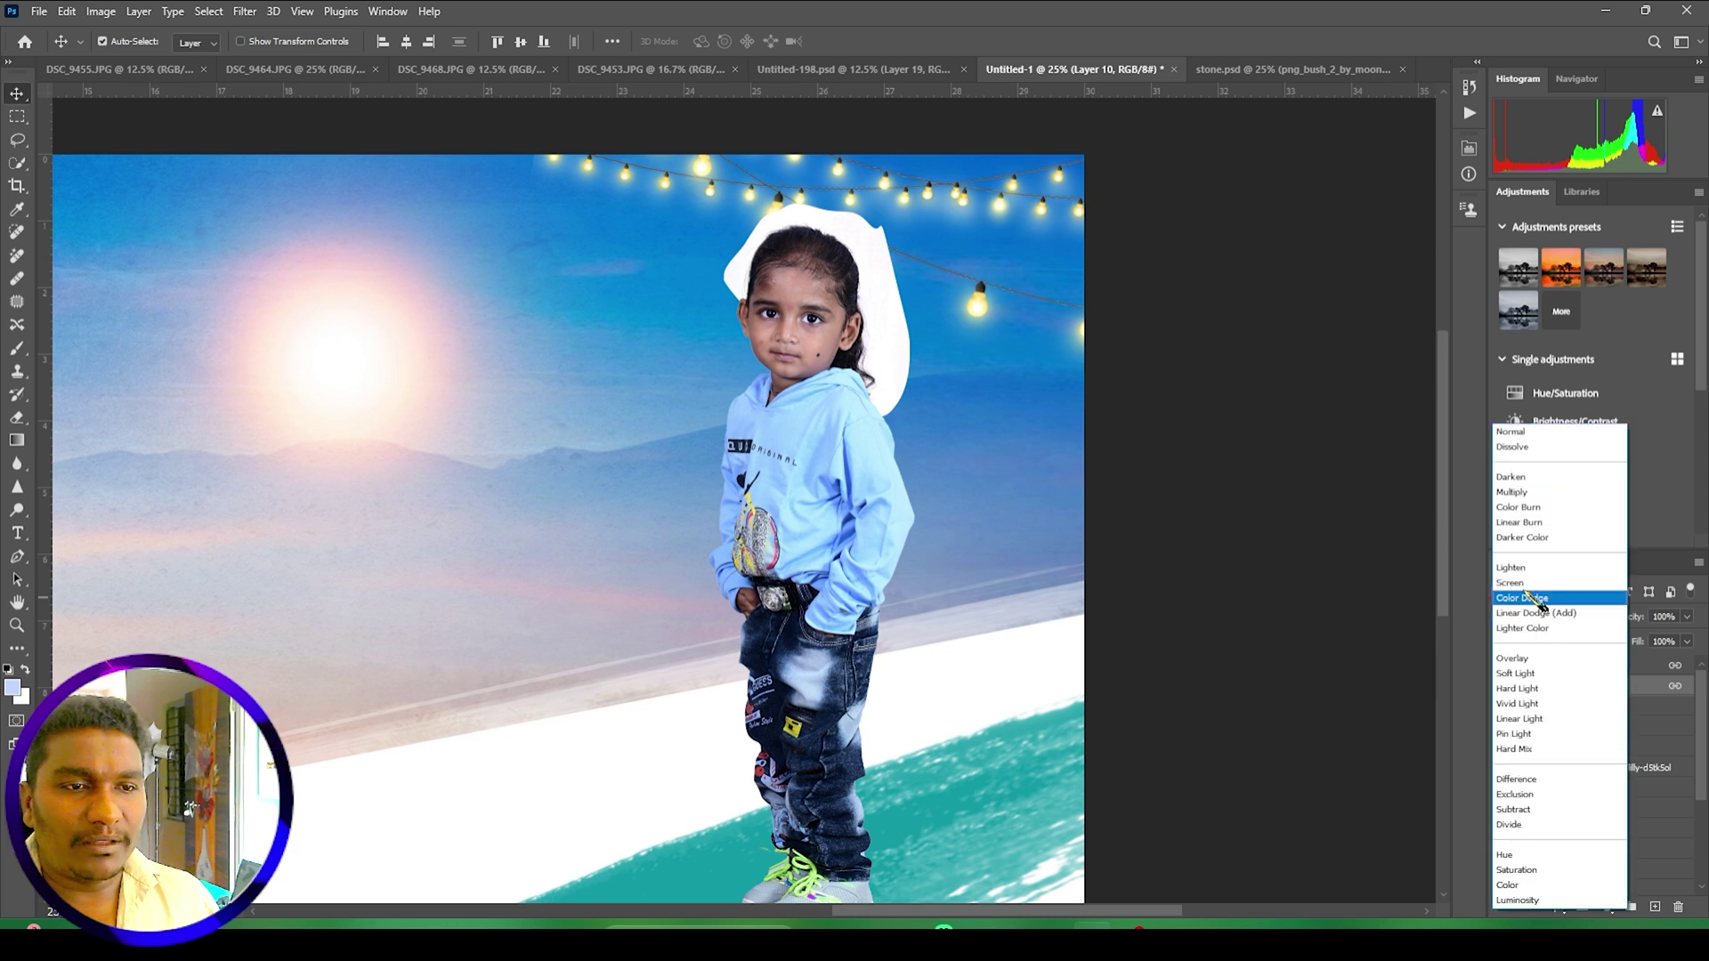
left_click(1514, 495)
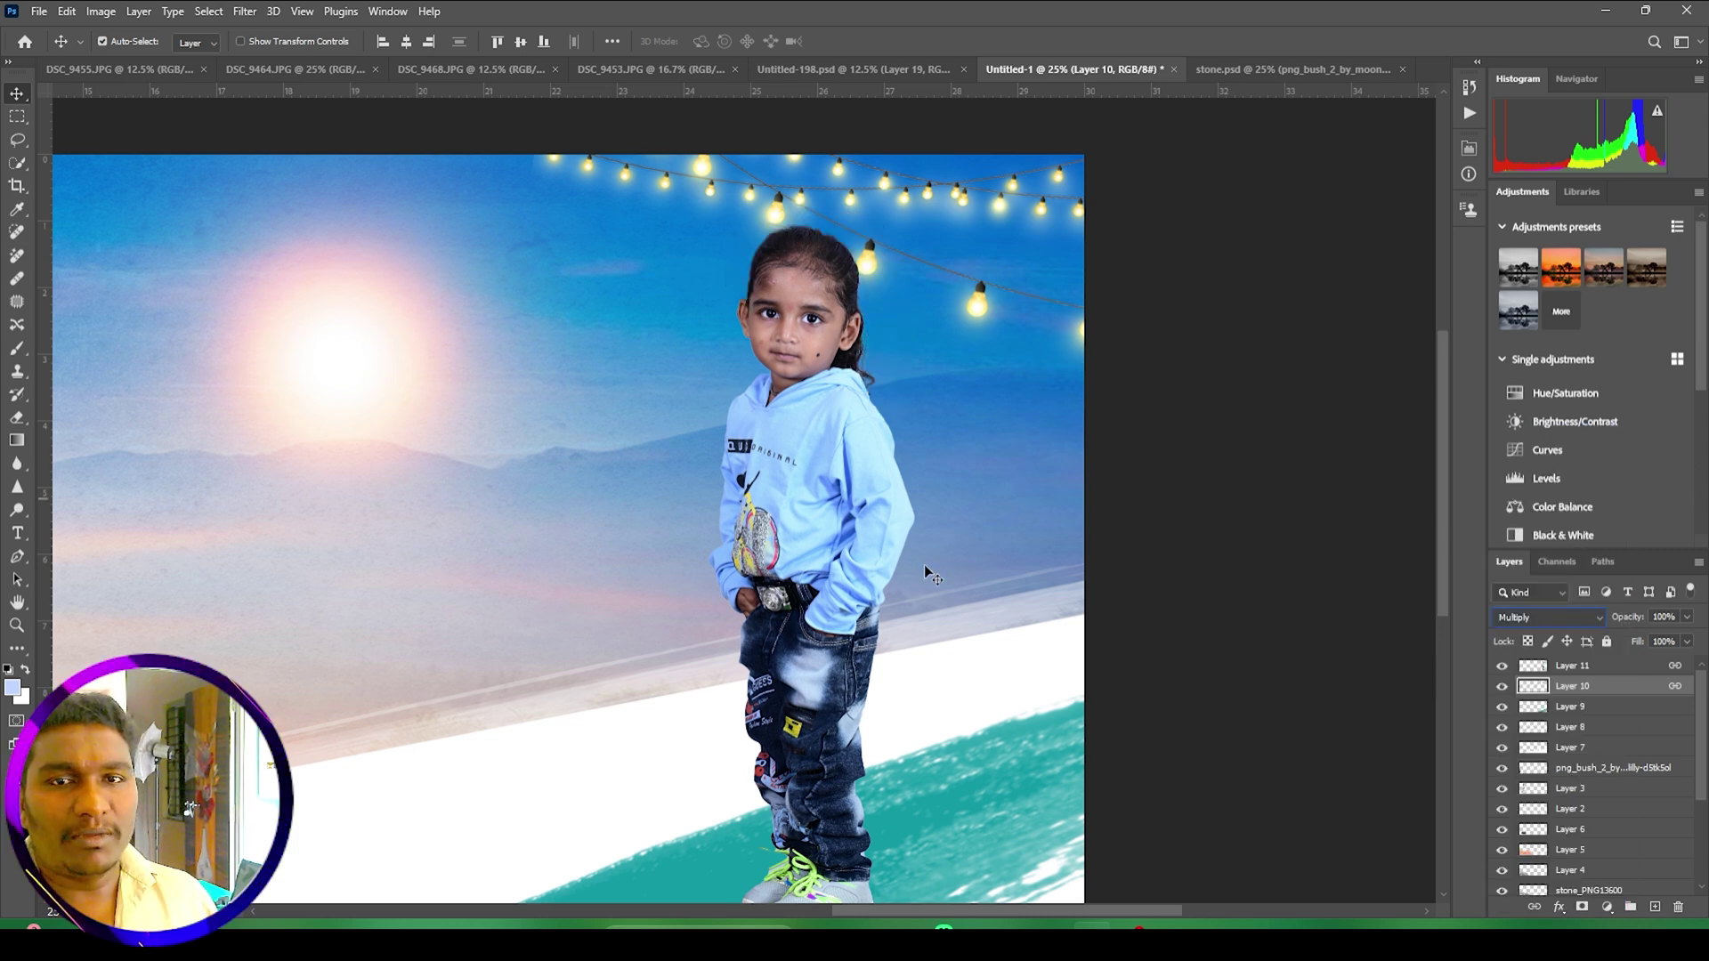
Step: Reduce the Eraser brush size to 250 for the area around the child's hair
left_click(17, 417)
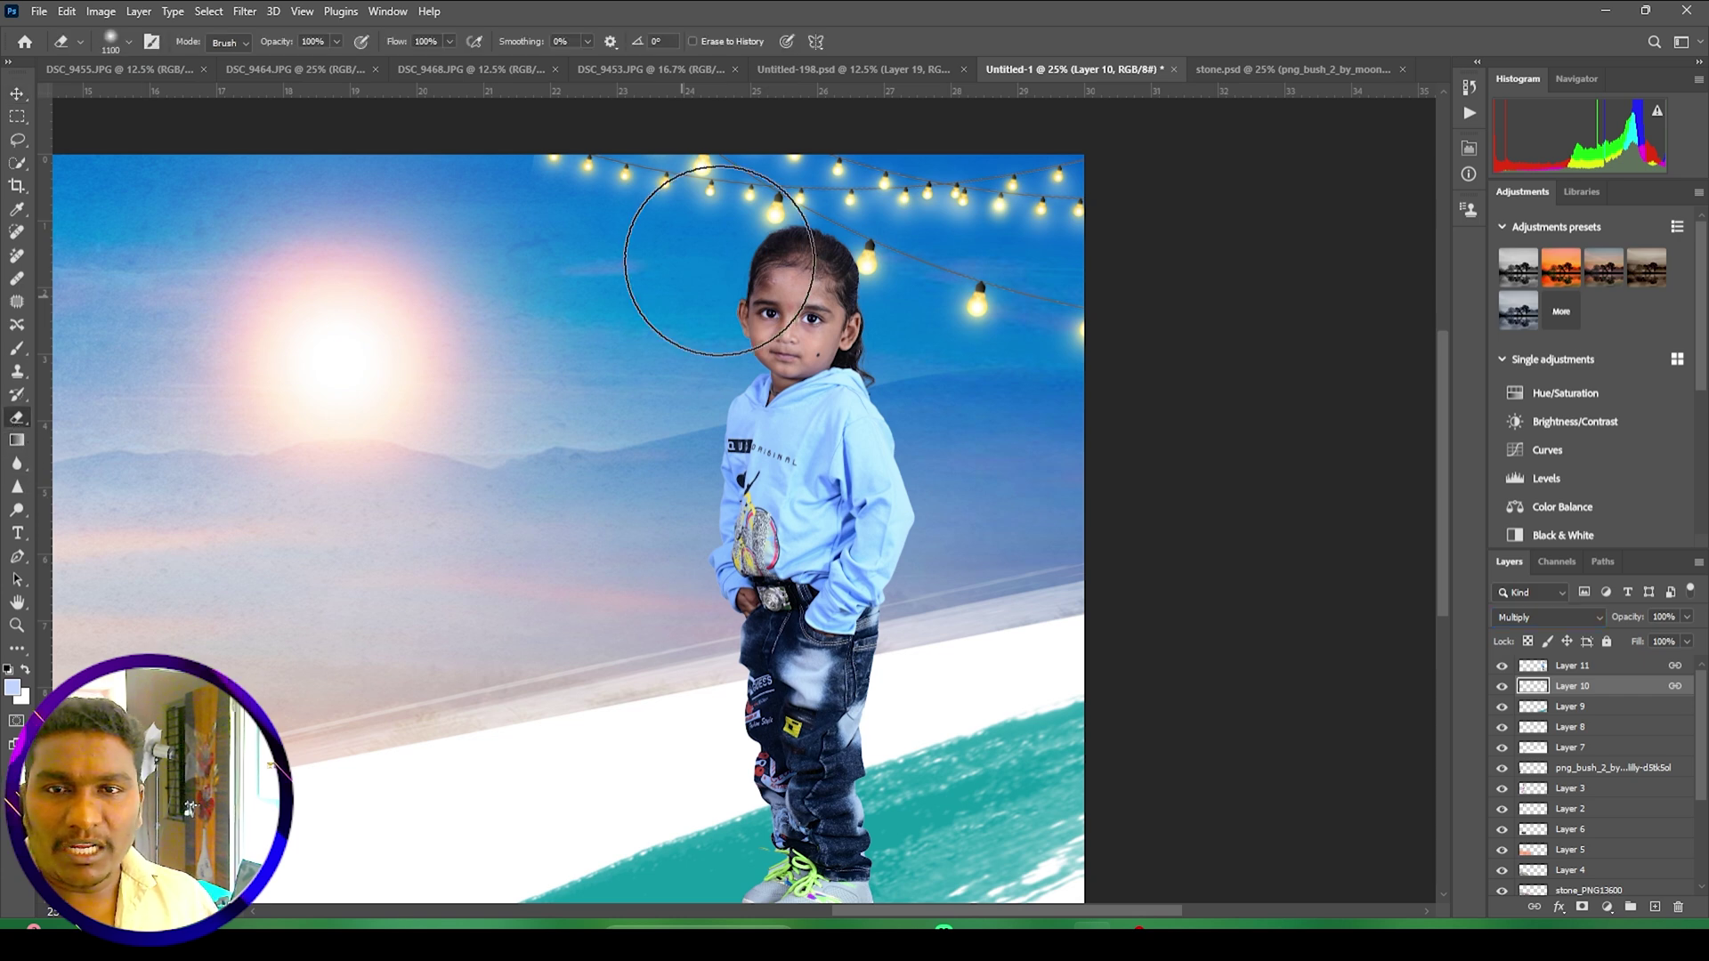
key("bracketleft")
key("bracketleft")
key("bracketleft")
key("bracketleft")
key("bracketleft")
key("bracketleft")
key("bracketleft")
key("bracketleft")
key("bracketleft")
key("bracketleft")
key("bracketleft")
key("bracketleft")
key("bracketleft")
key("bracketleft")
key("bracketleft")
key("bracketleft")
key("bracketleft")
key("bracketleft")
key("bracketleft")
key("bracketleft")
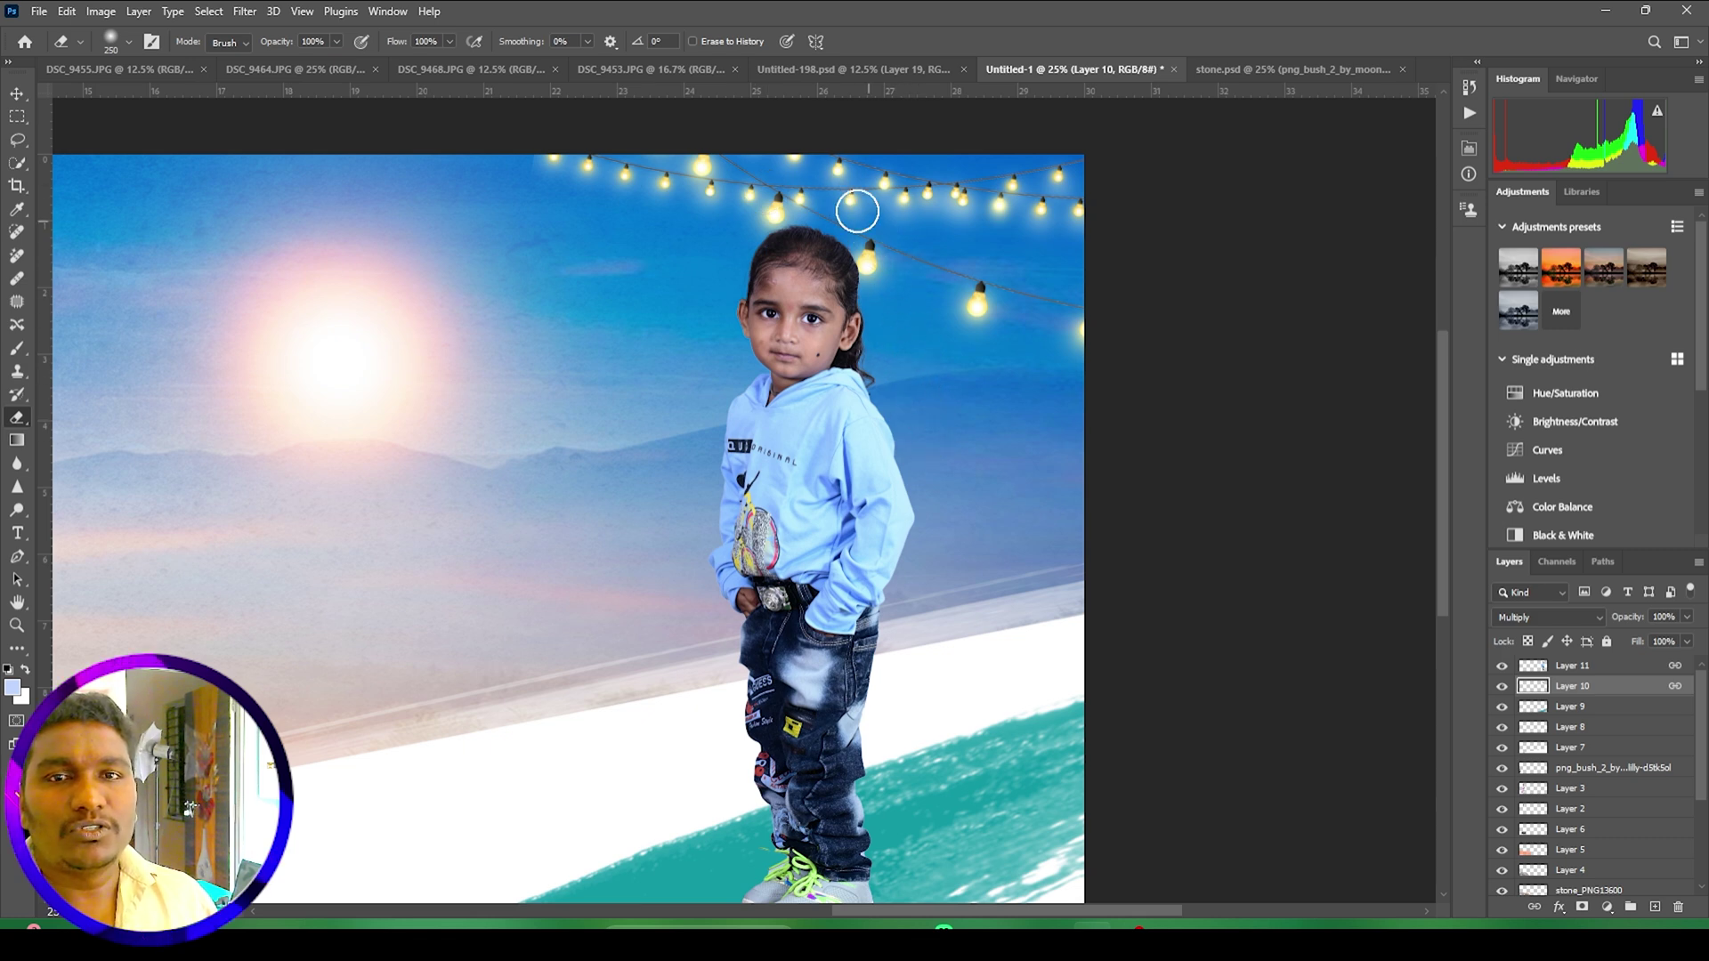
Step: Smooth the skin of the child cut-out on Layer 11 with the SkinFiner filter, adjusting the skin mask's lightness range
left_click(17, 92)
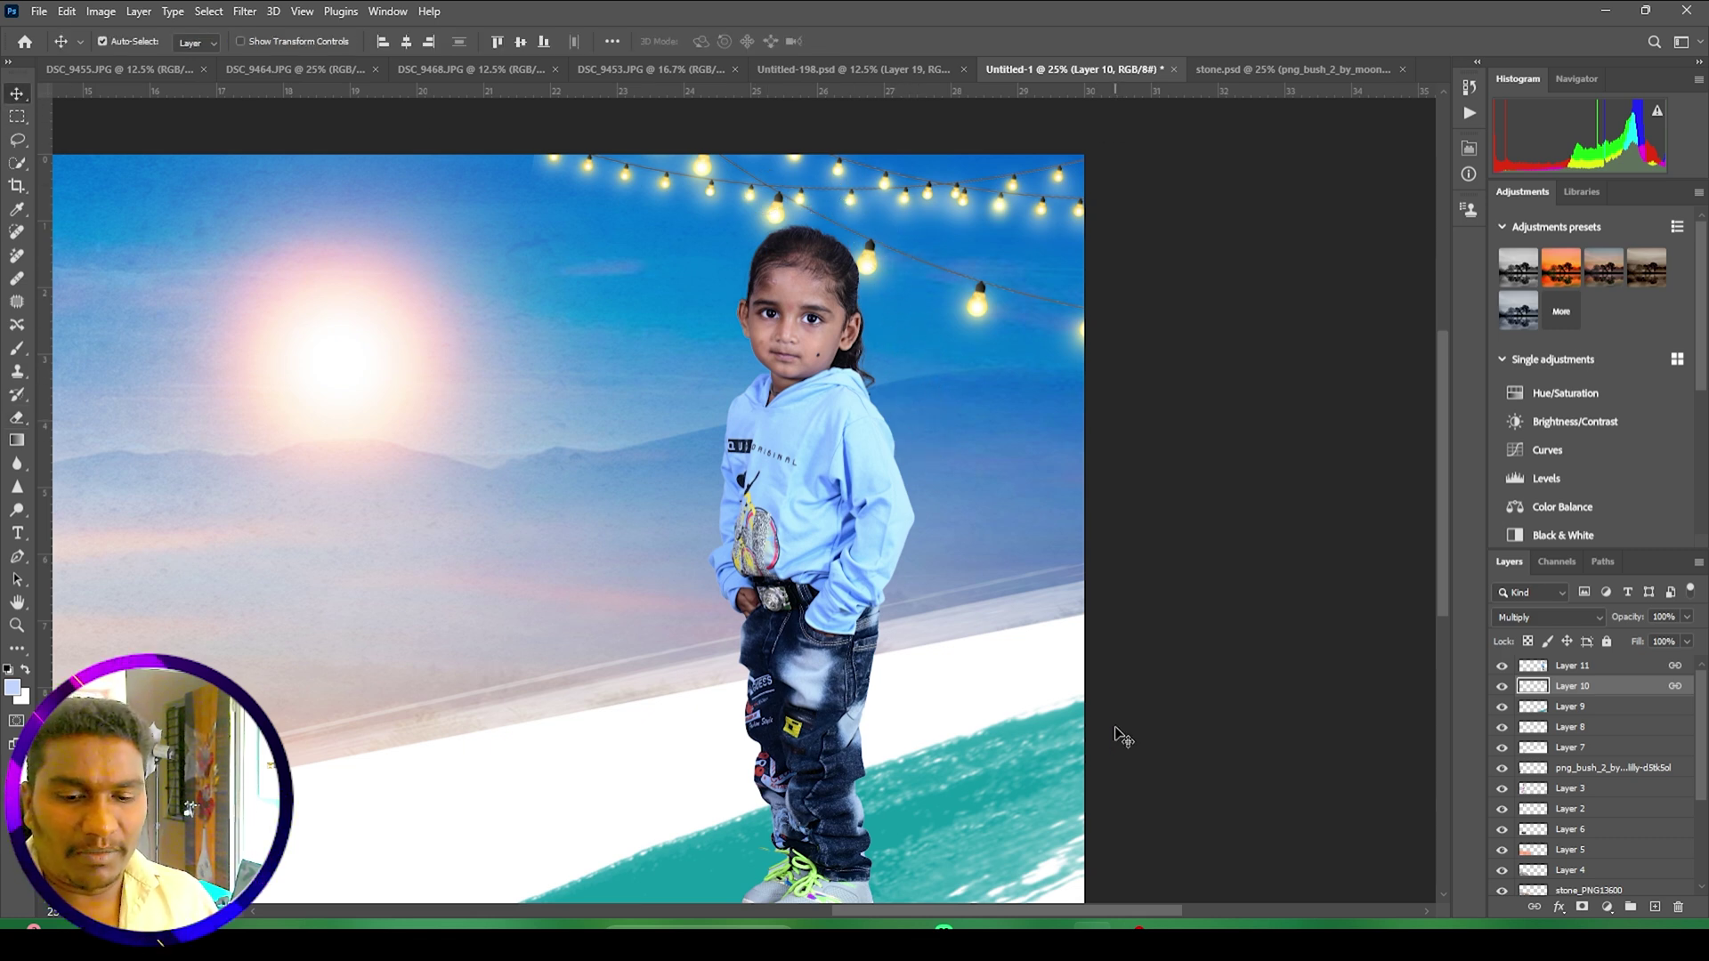
key("ctrl+minus")
key("ctrl+minus")
left_click_drag(884, 720, 1201, 667)
left_click(1093, 417)
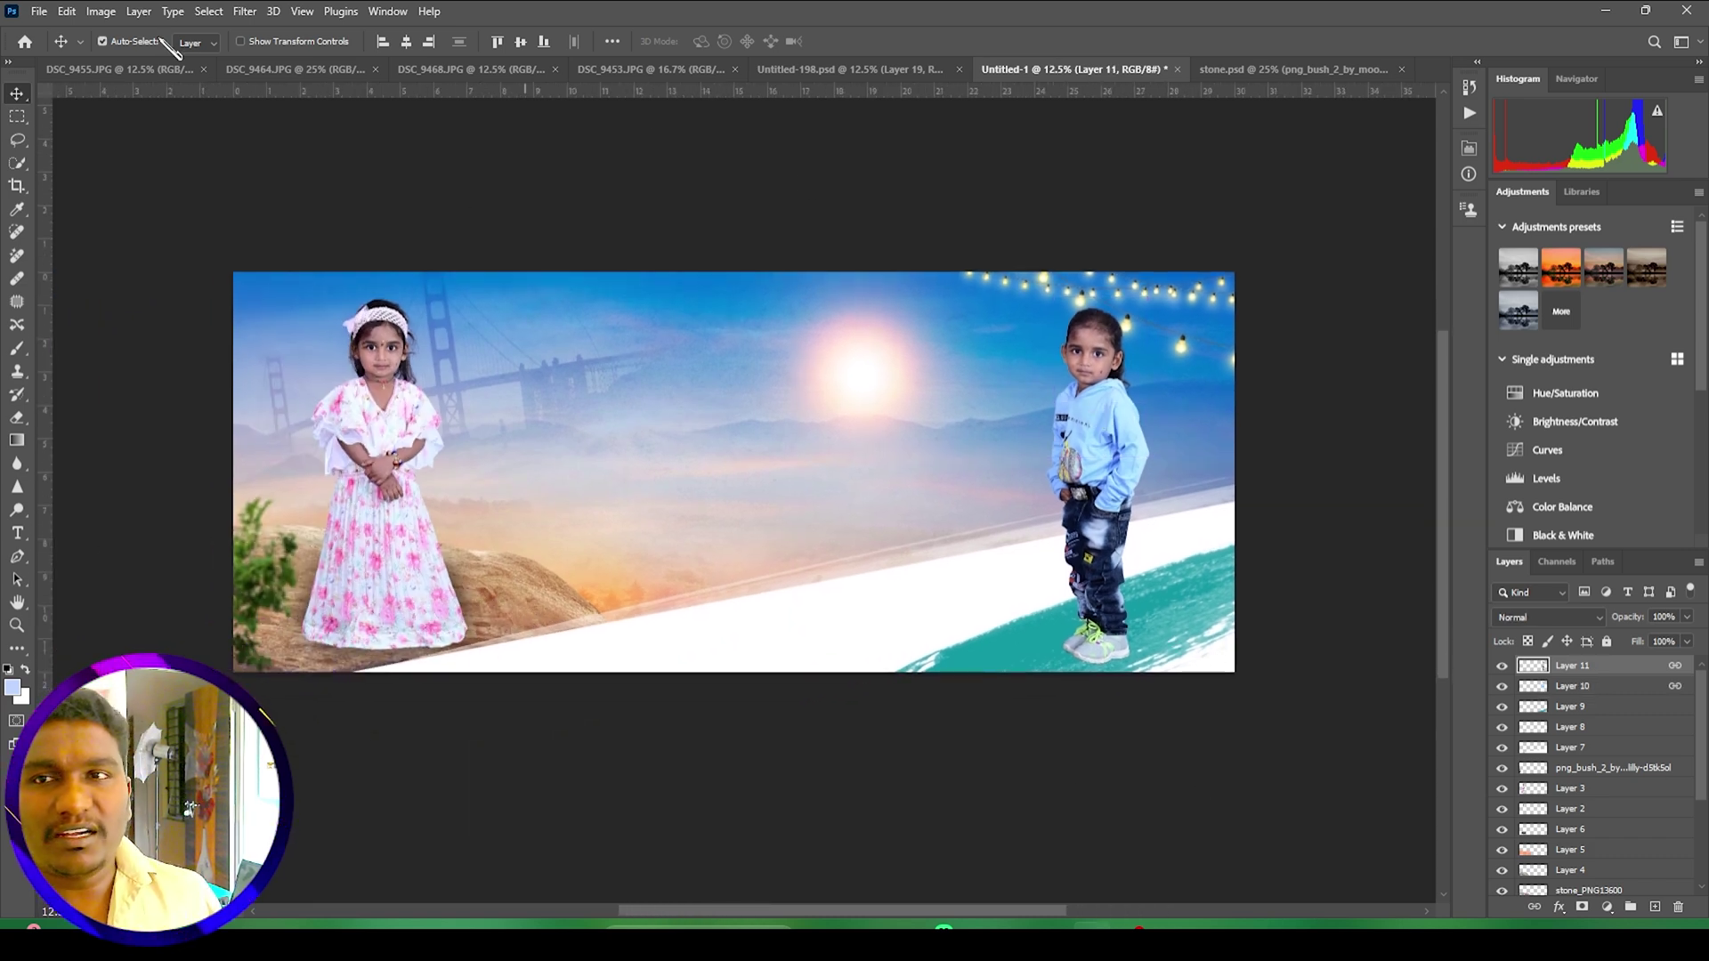
left_click(244, 10)
mouse_move(322, 425)
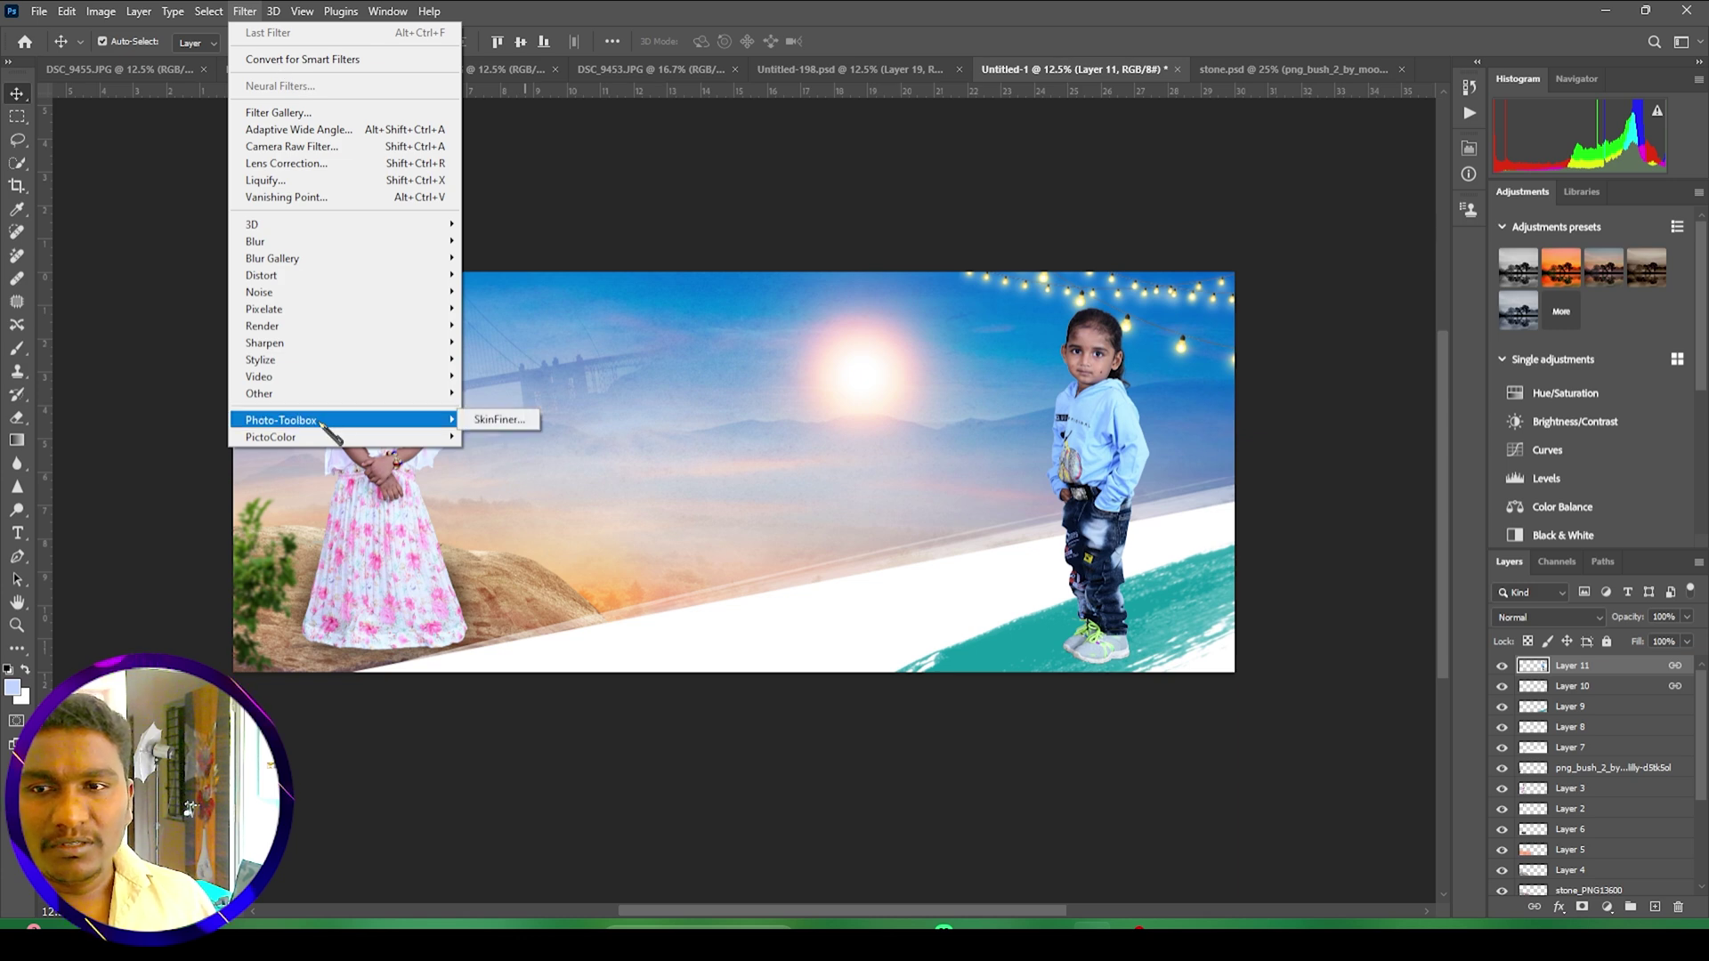
left_click(495, 420)
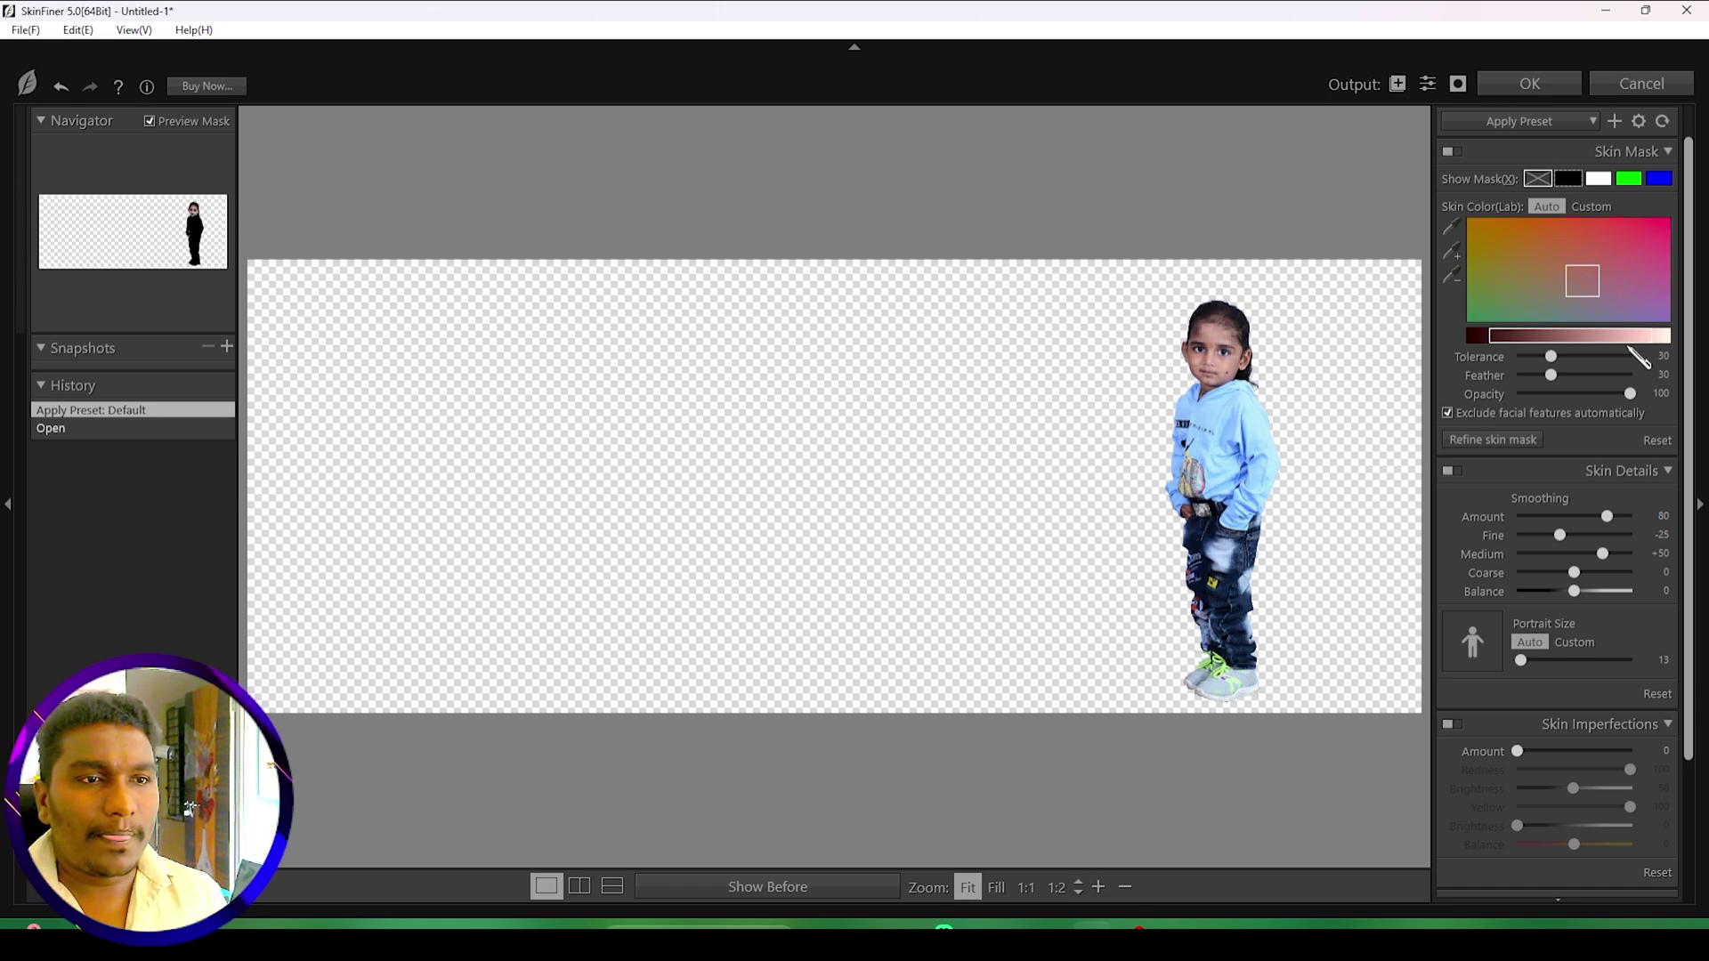
left_click_drag(1604, 337, 1663, 336)
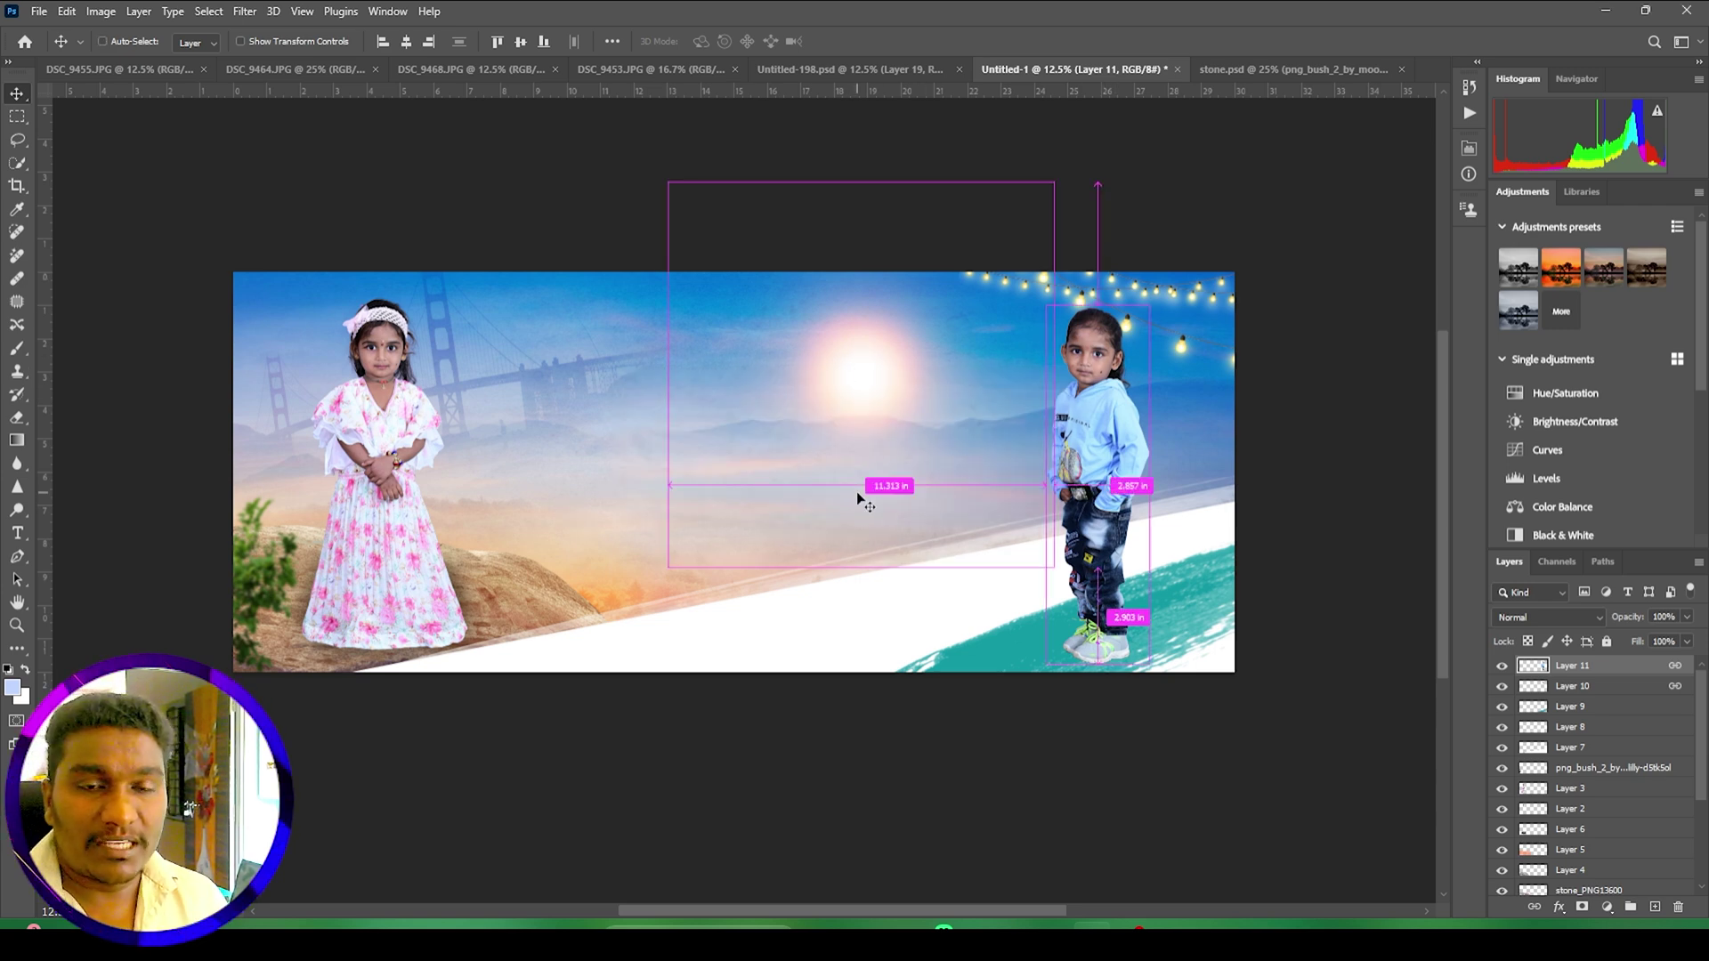
Step: Adjust Layer 11 with Levels, setting the midtones to 0.89 and the white input level to 240
key("ctrl+l")
left_click_drag(1251, 108, 1423, 103)
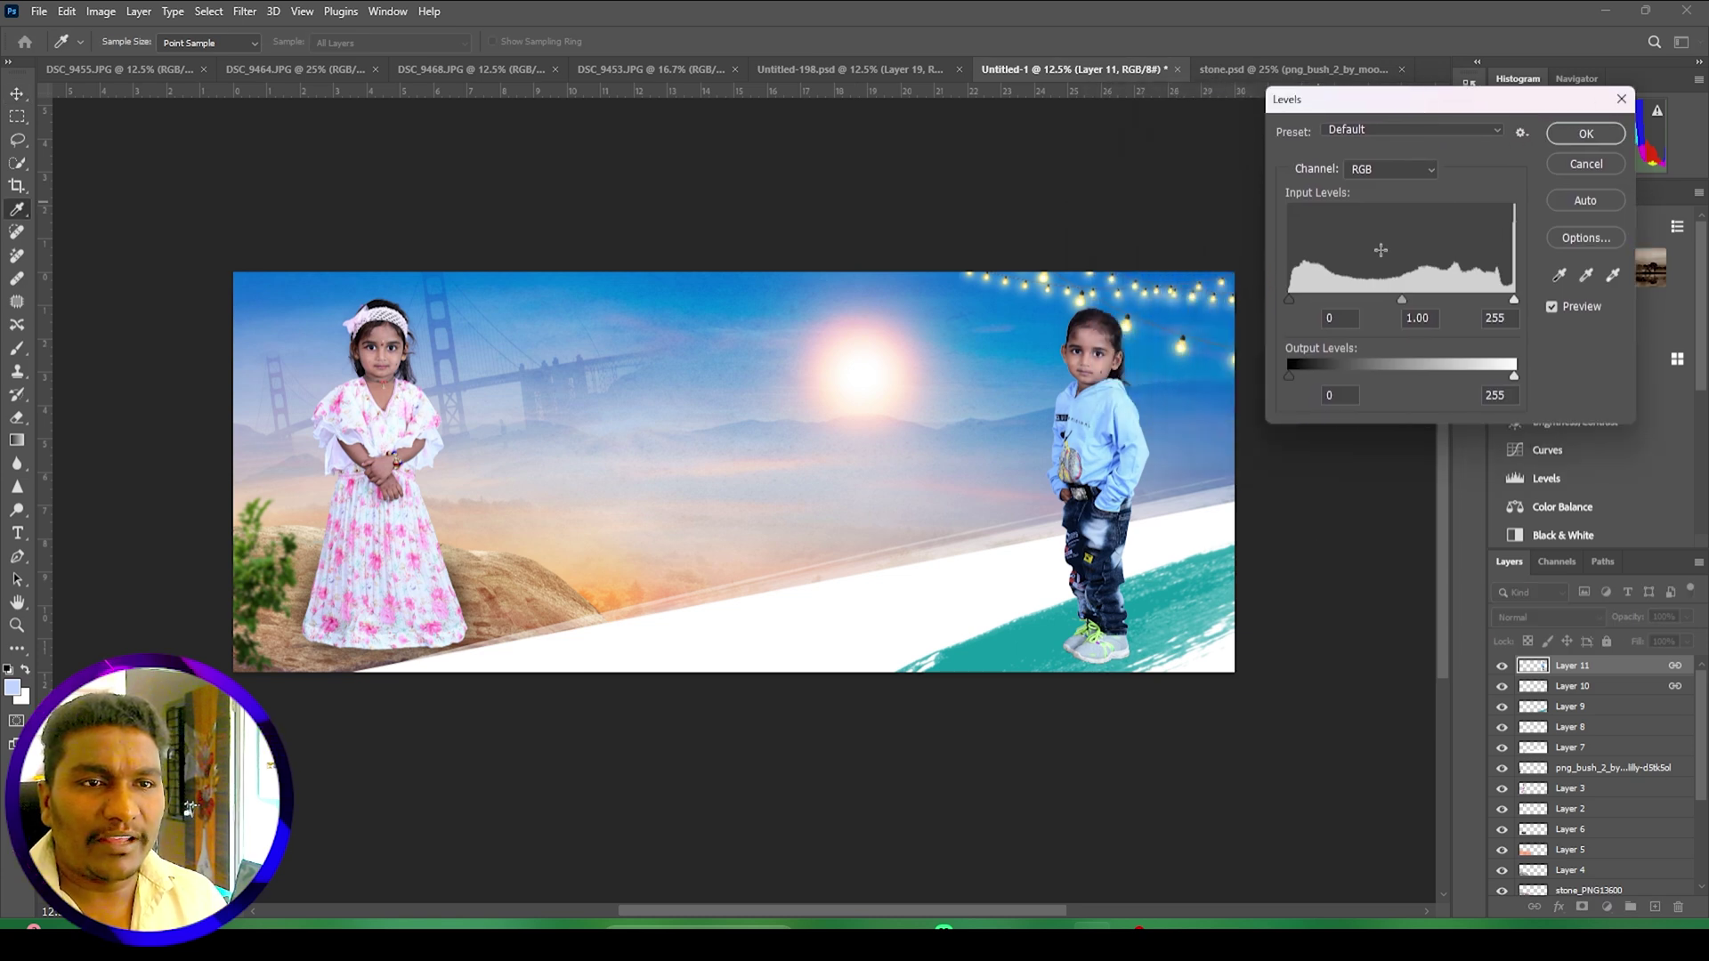
left_click_drag(1404, 303, 1407, 302)
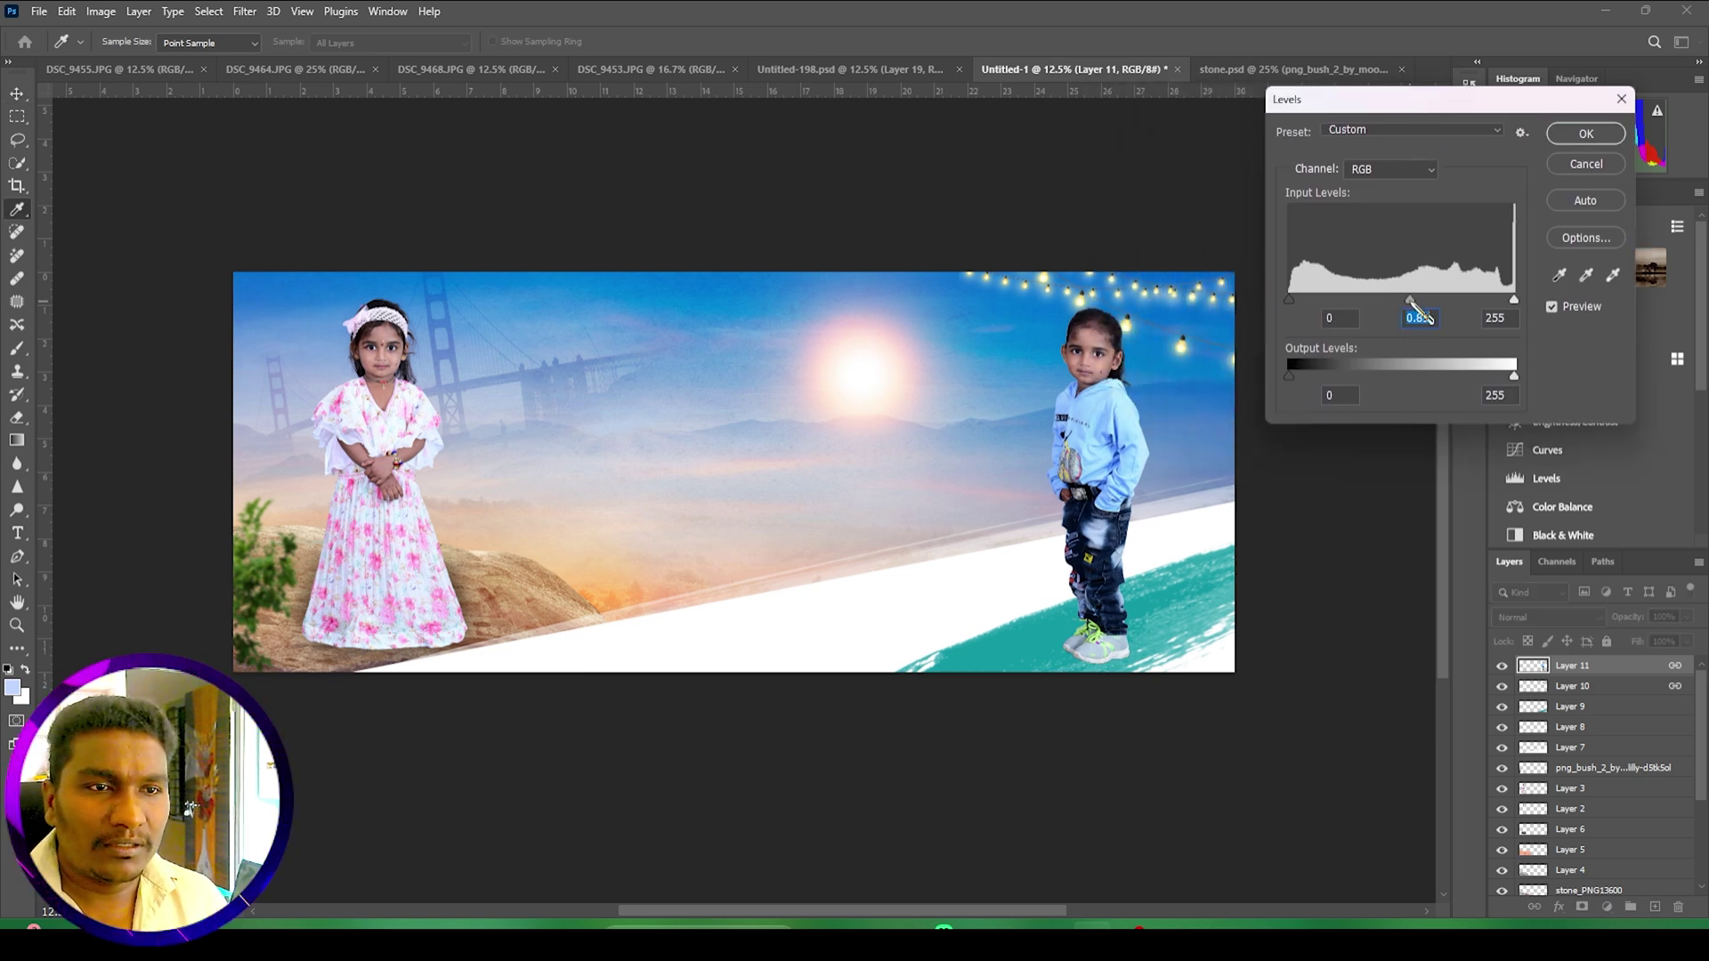
left_click_drag(1514, 300, 1503, 302)
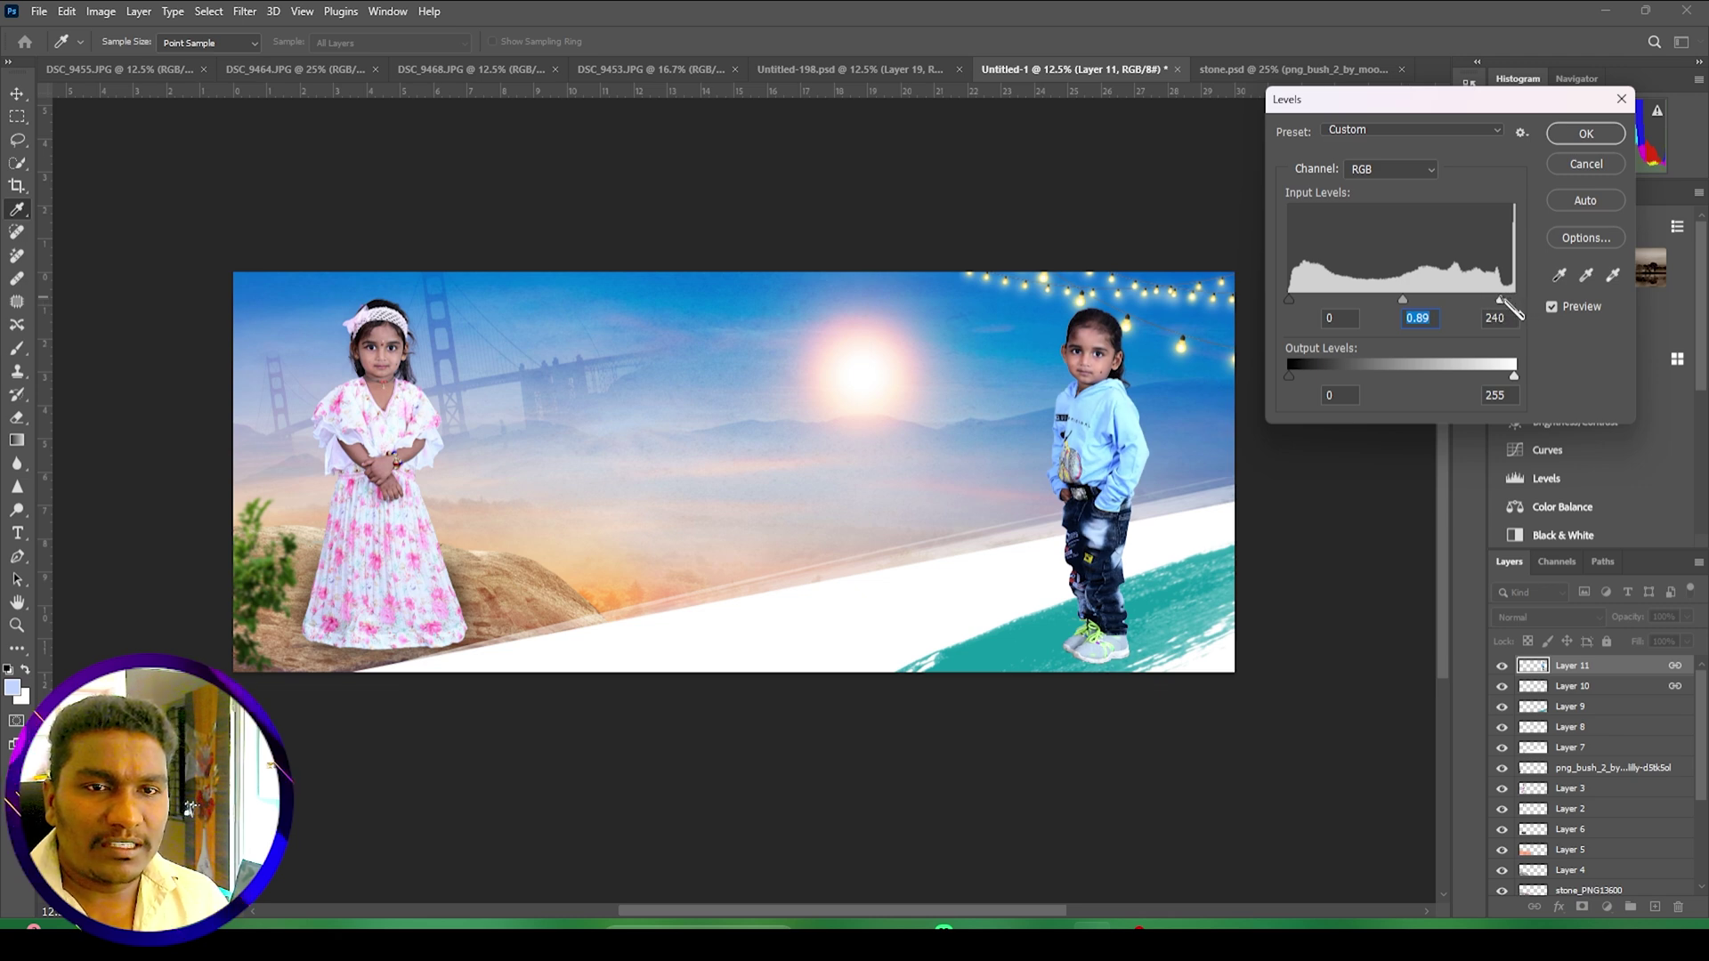
left_click(1585, 133)
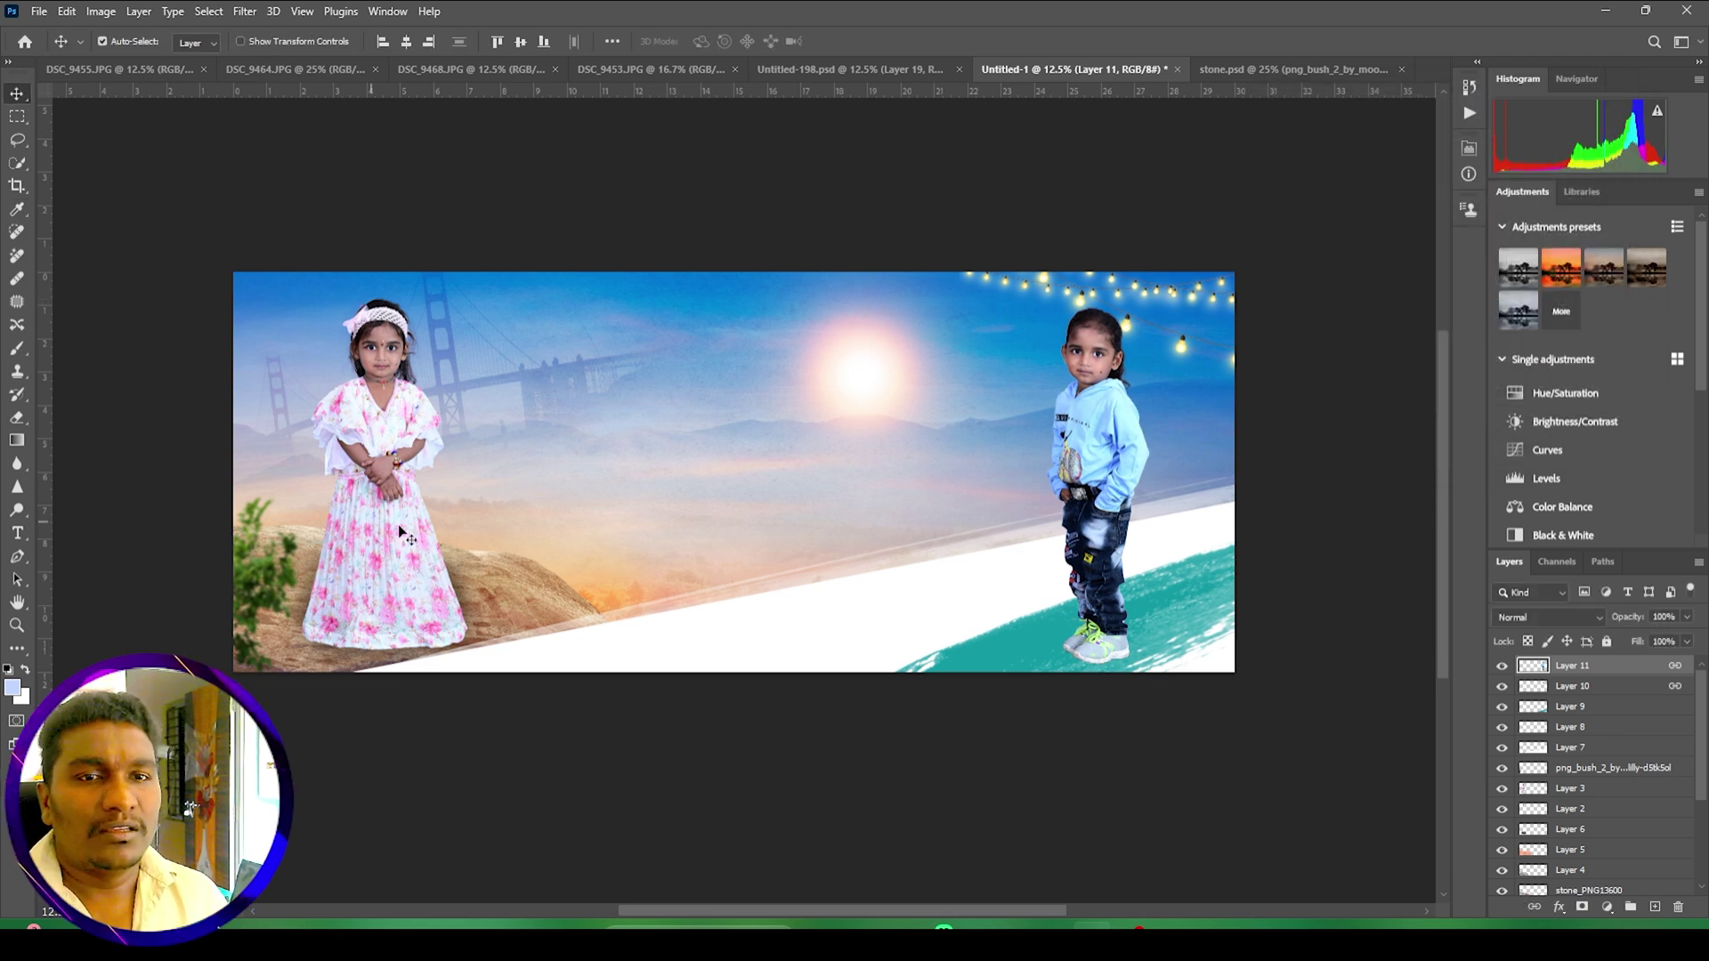
Step: Select the face of the child in the blue hoodie by painting over it in Quick Mask mode with a 300 px brush
key("ctrl+plus")
key("ctrl+plus")
left_click_drag(522, 534, 250, 564)
key("ctrl+plus")
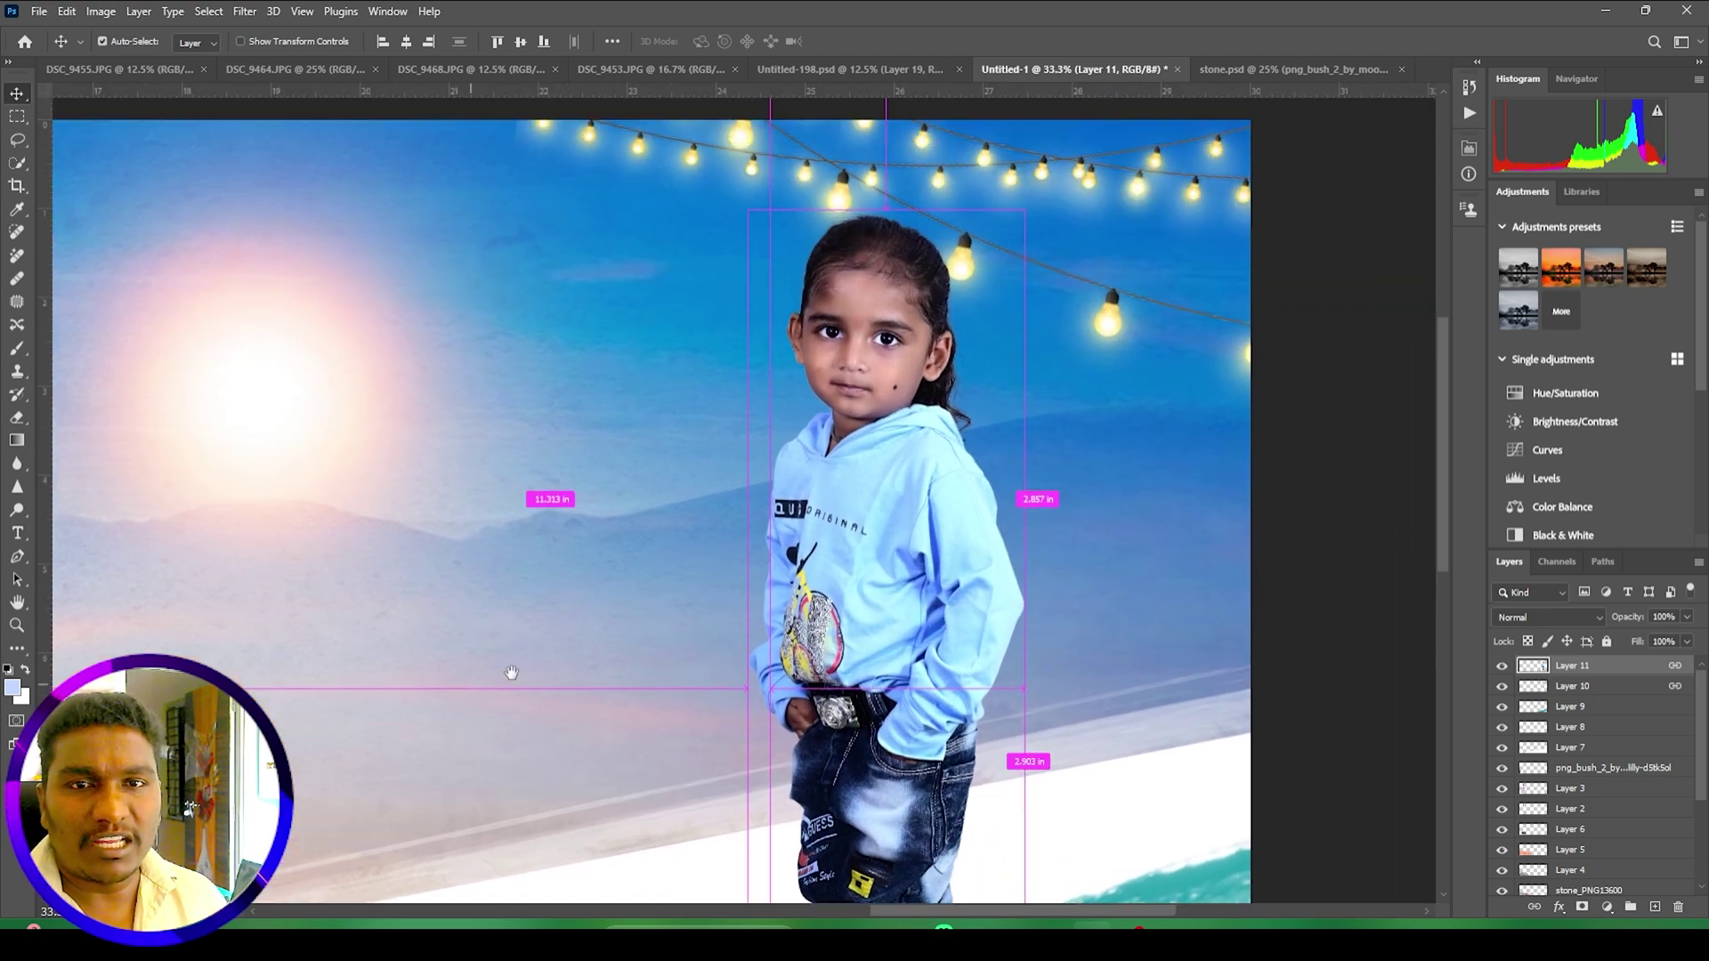
scroll(879, 678, "down", 2)
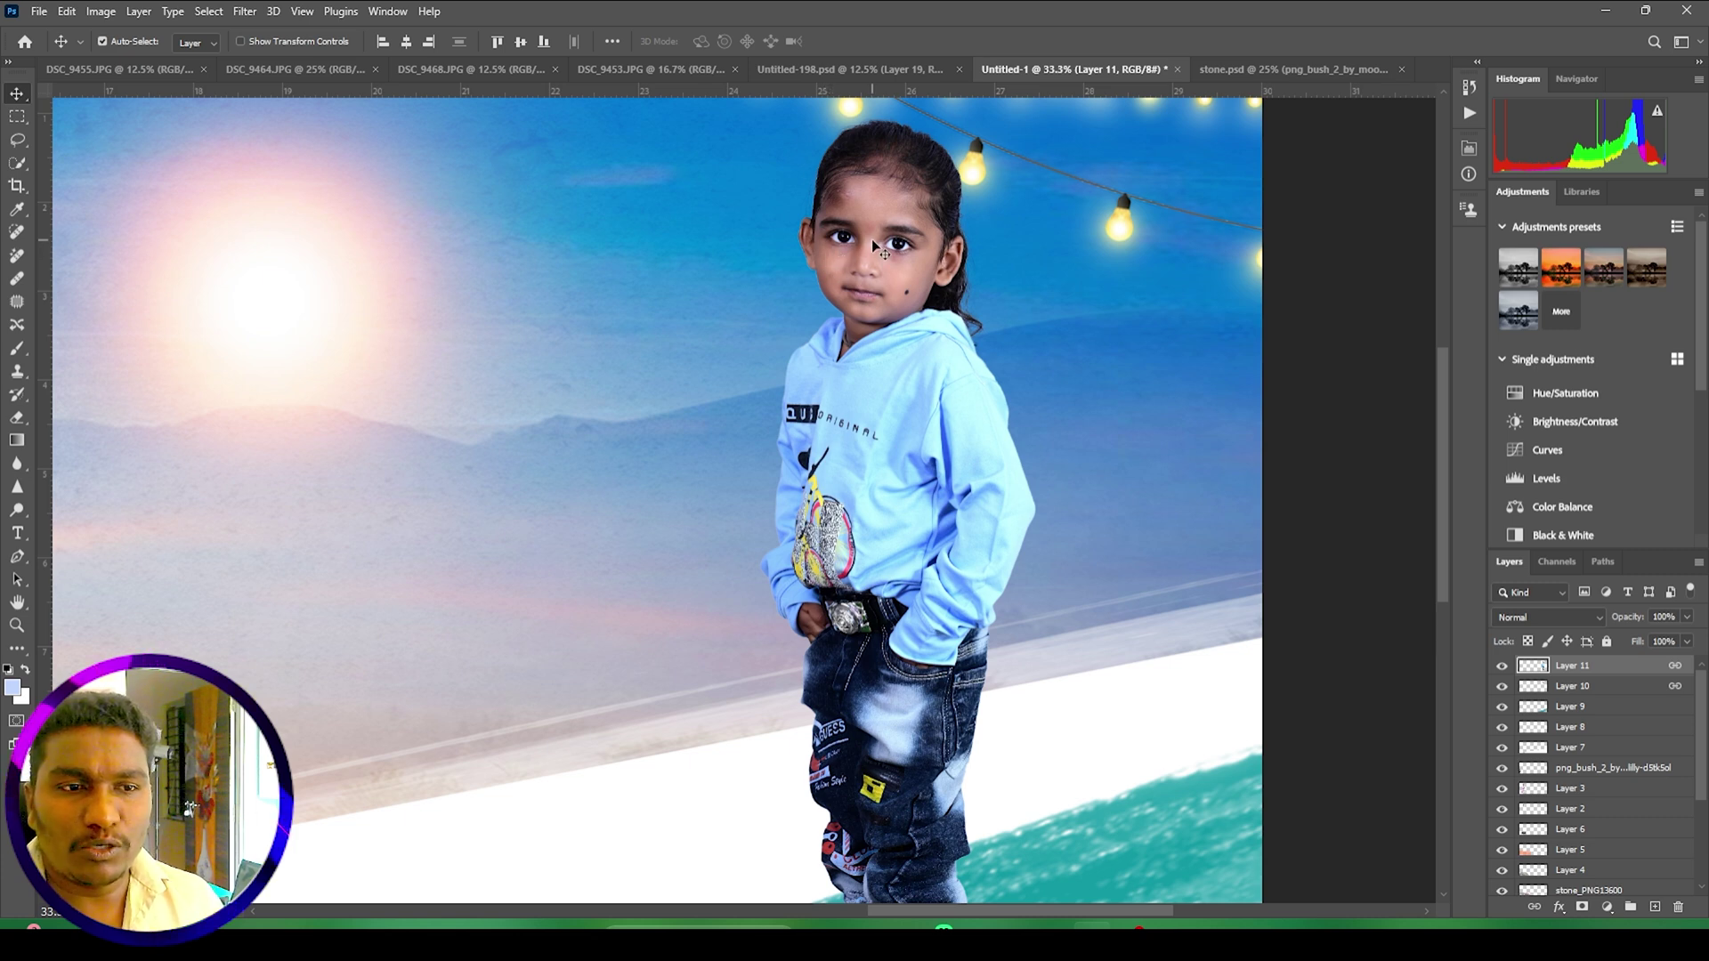
key("q")
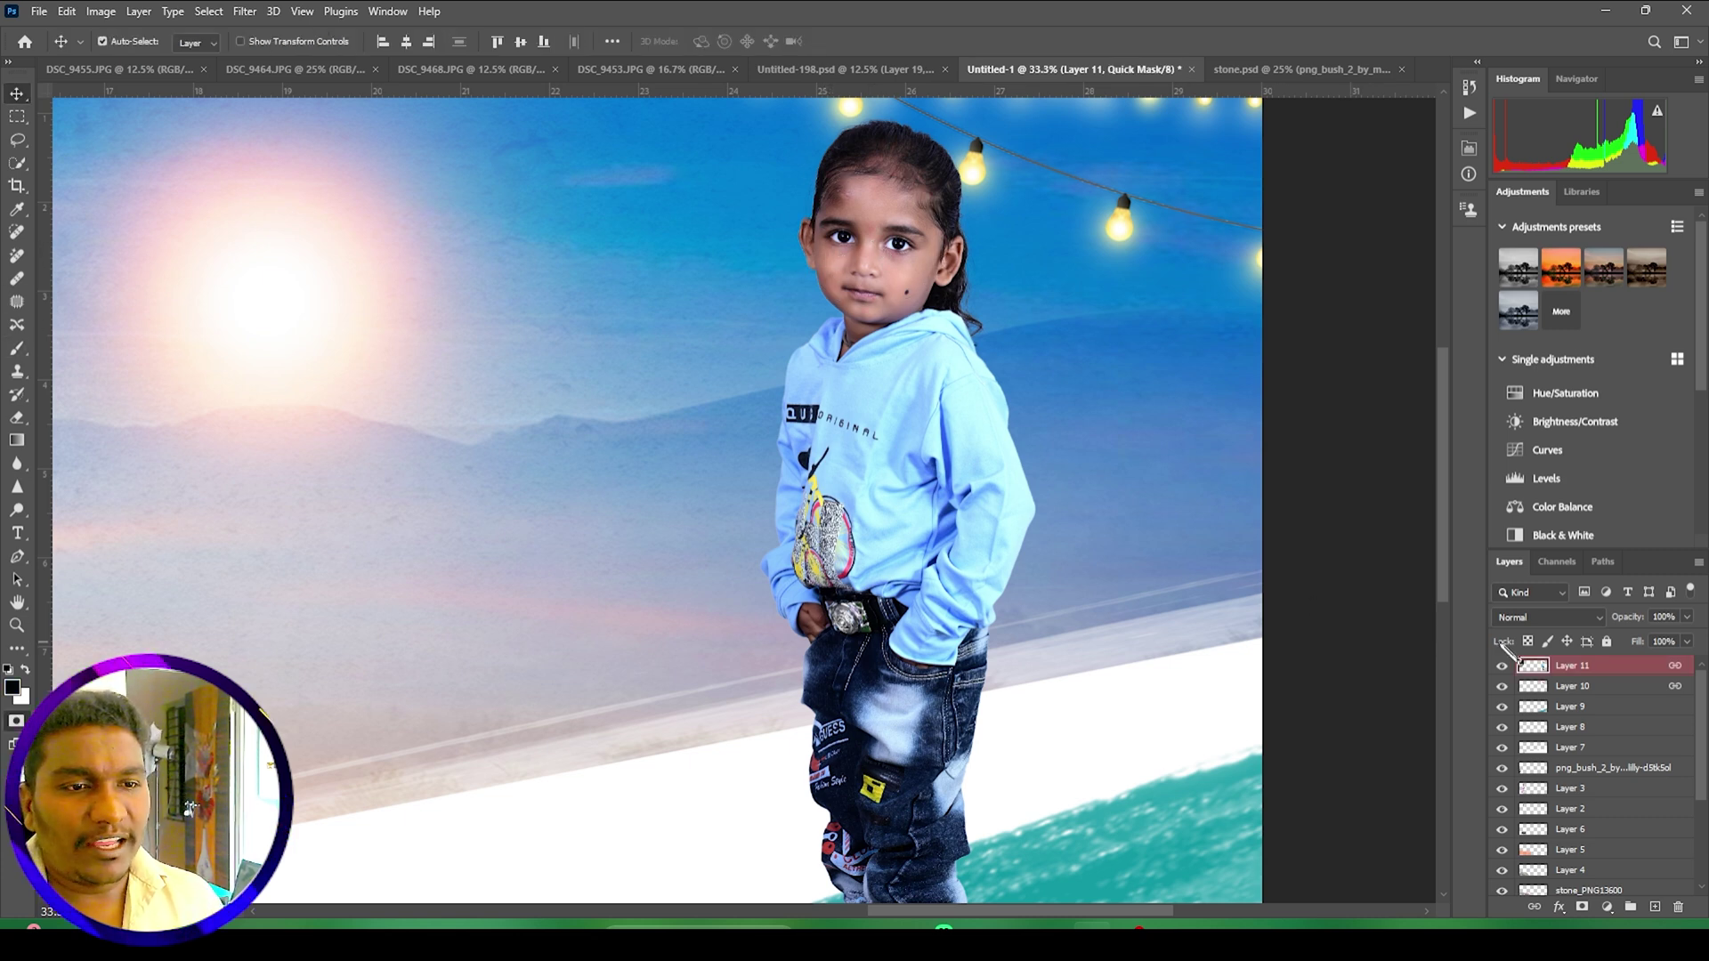
left_click(16, 348)
key("bracketleft")
key("bracketleft")
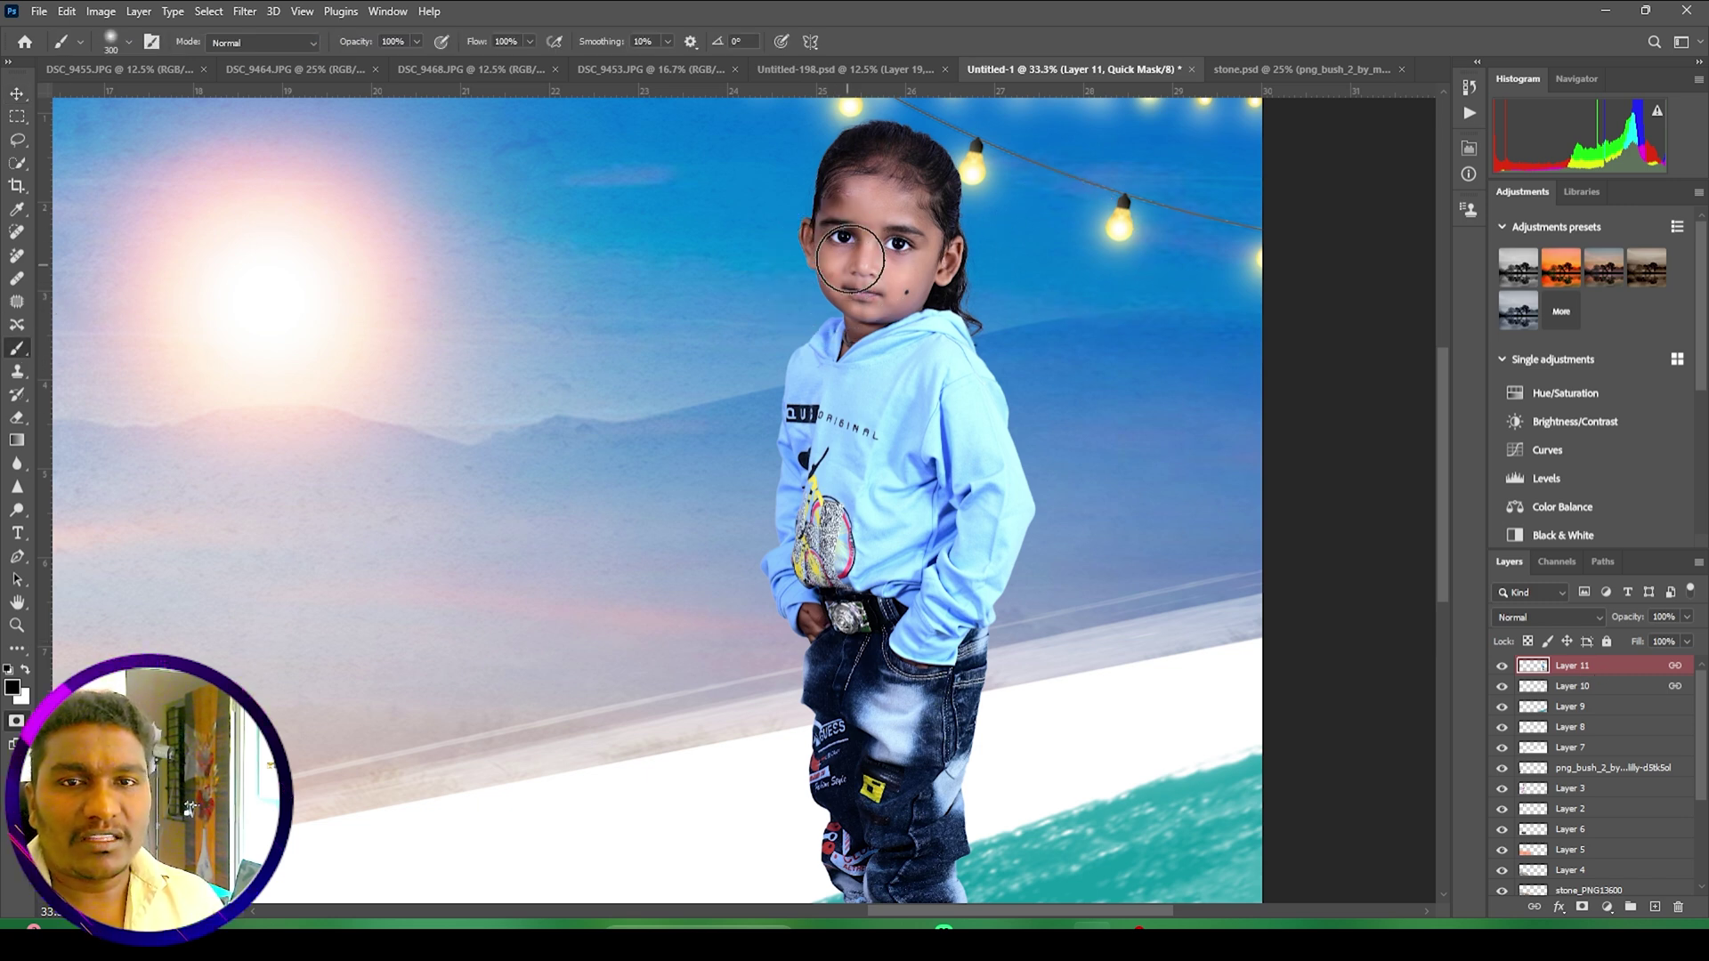
mouse_move(837, 191)
left_mouse_down()
mouse_move(899, 214)
mouse_move(920, 242)
mouse_move(911, 281)
mouse_move(877, 296)
mouse_move(834, 280)
mouse_move(831, 246)
mouse_move(860, 227)
mouse_move(930, 269)
left_mouse_up()
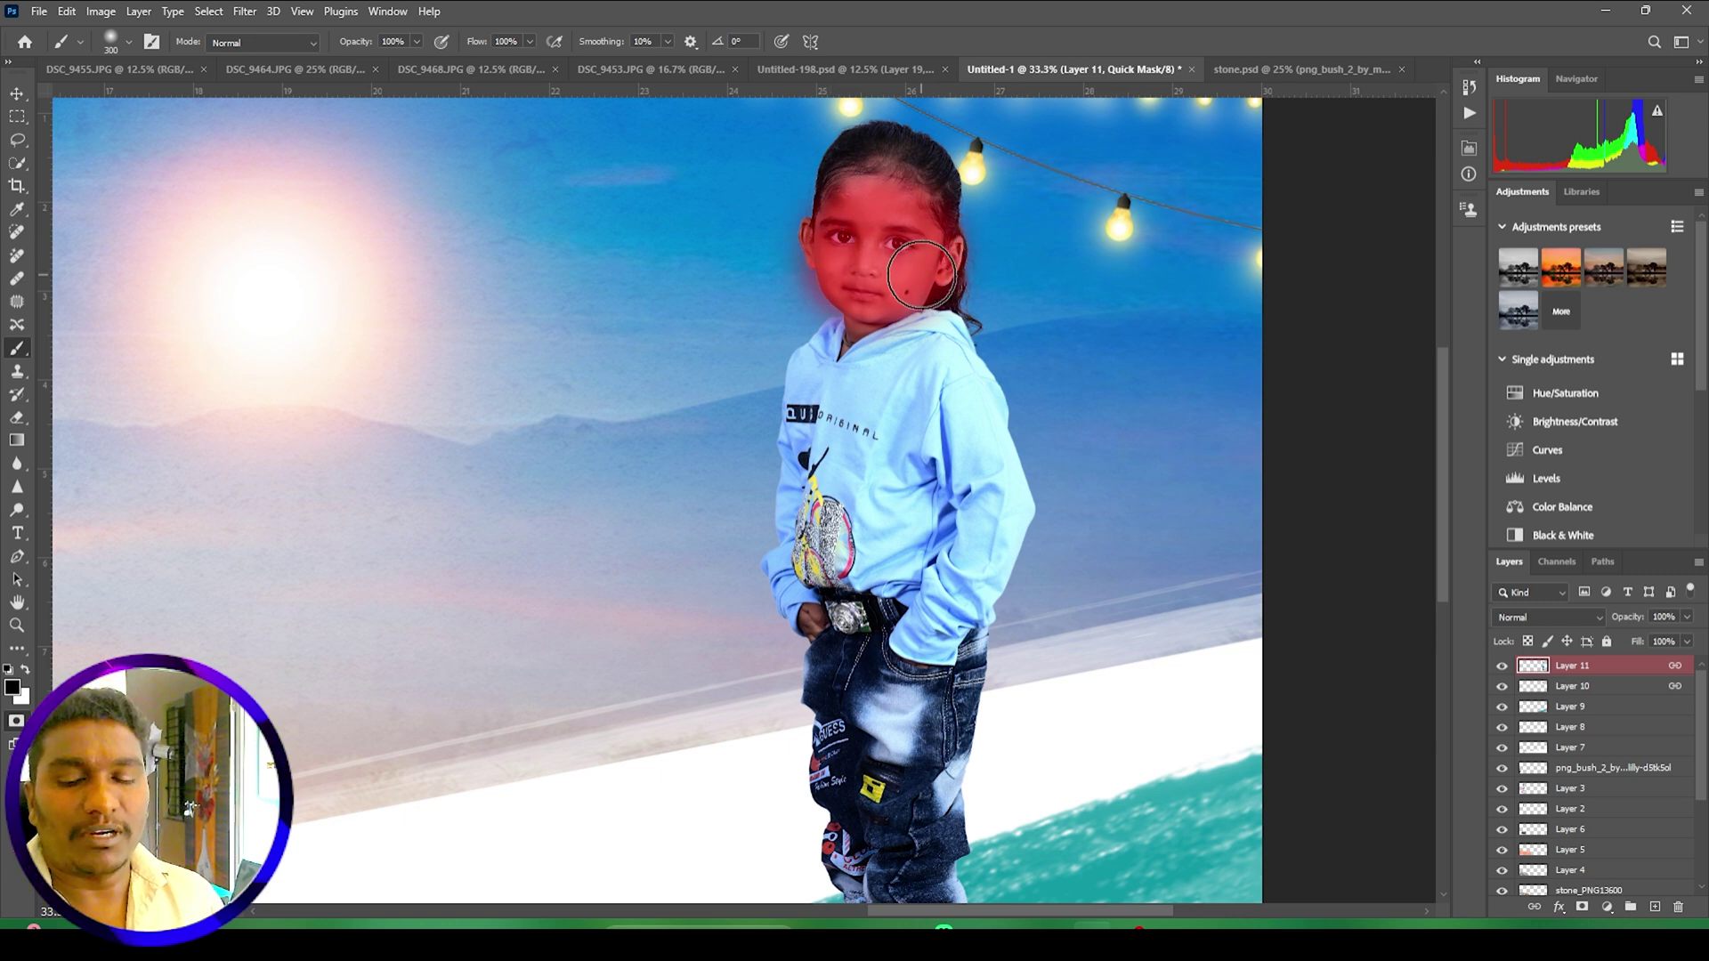
key("q")
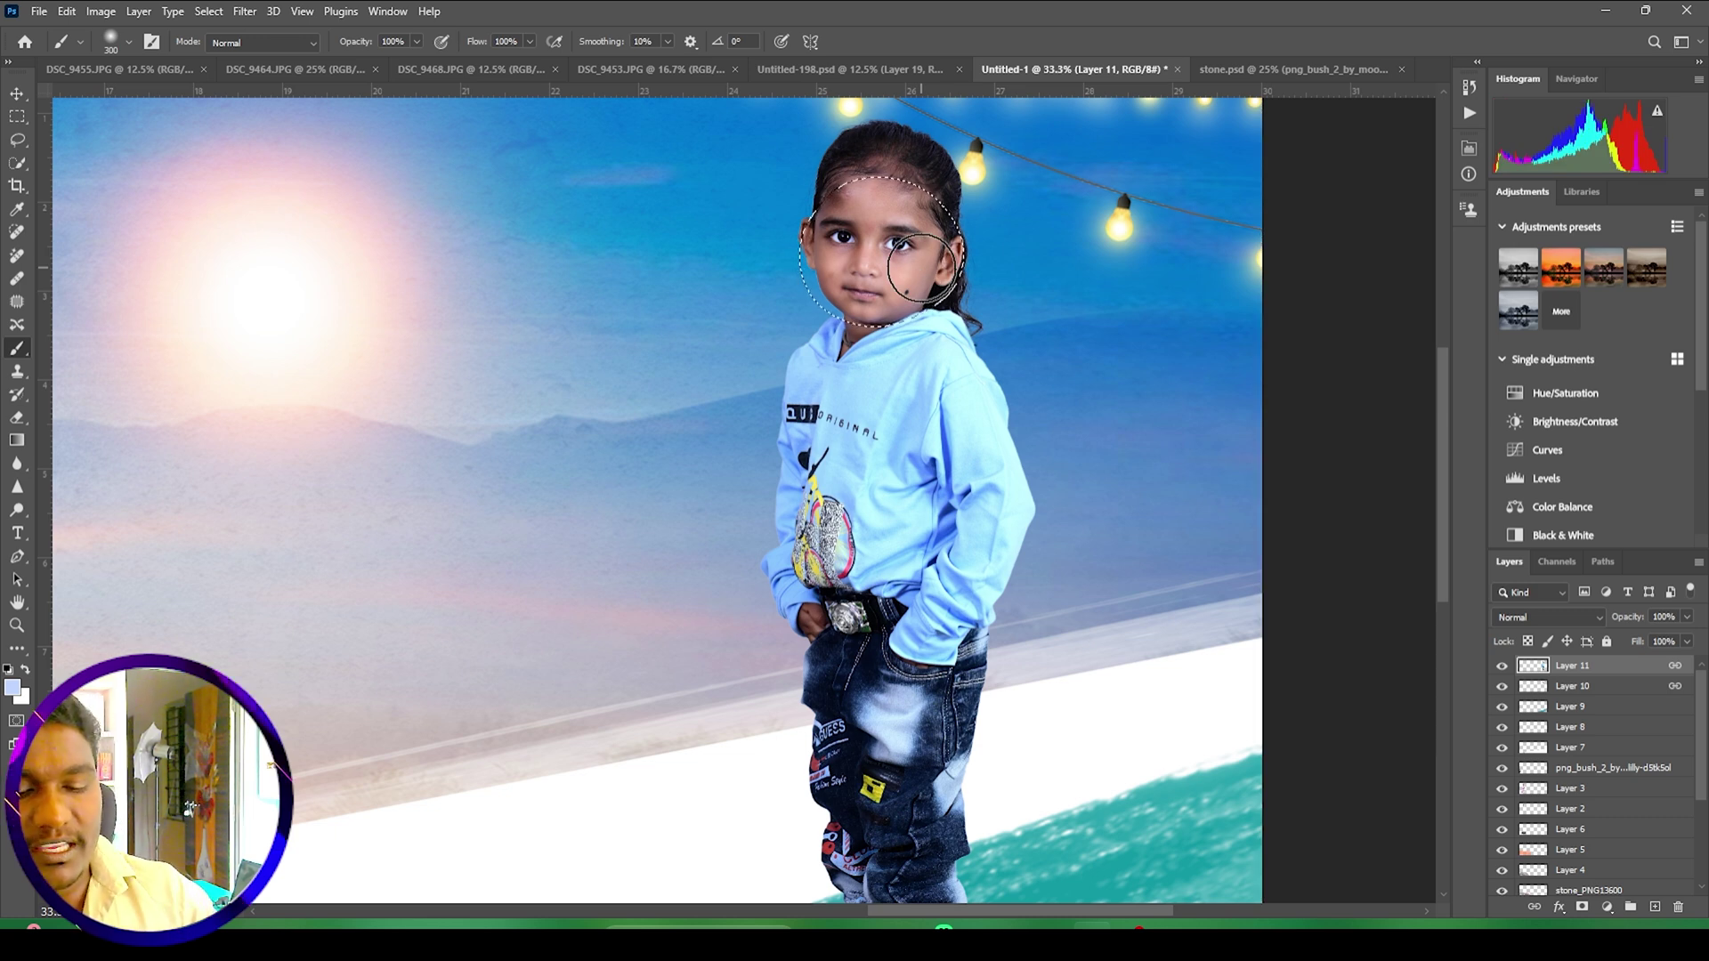
Step: Brighten the selected face with Levels by lowering the white input level and lifting the midtones, and clear the selection
key("ctrl+l")
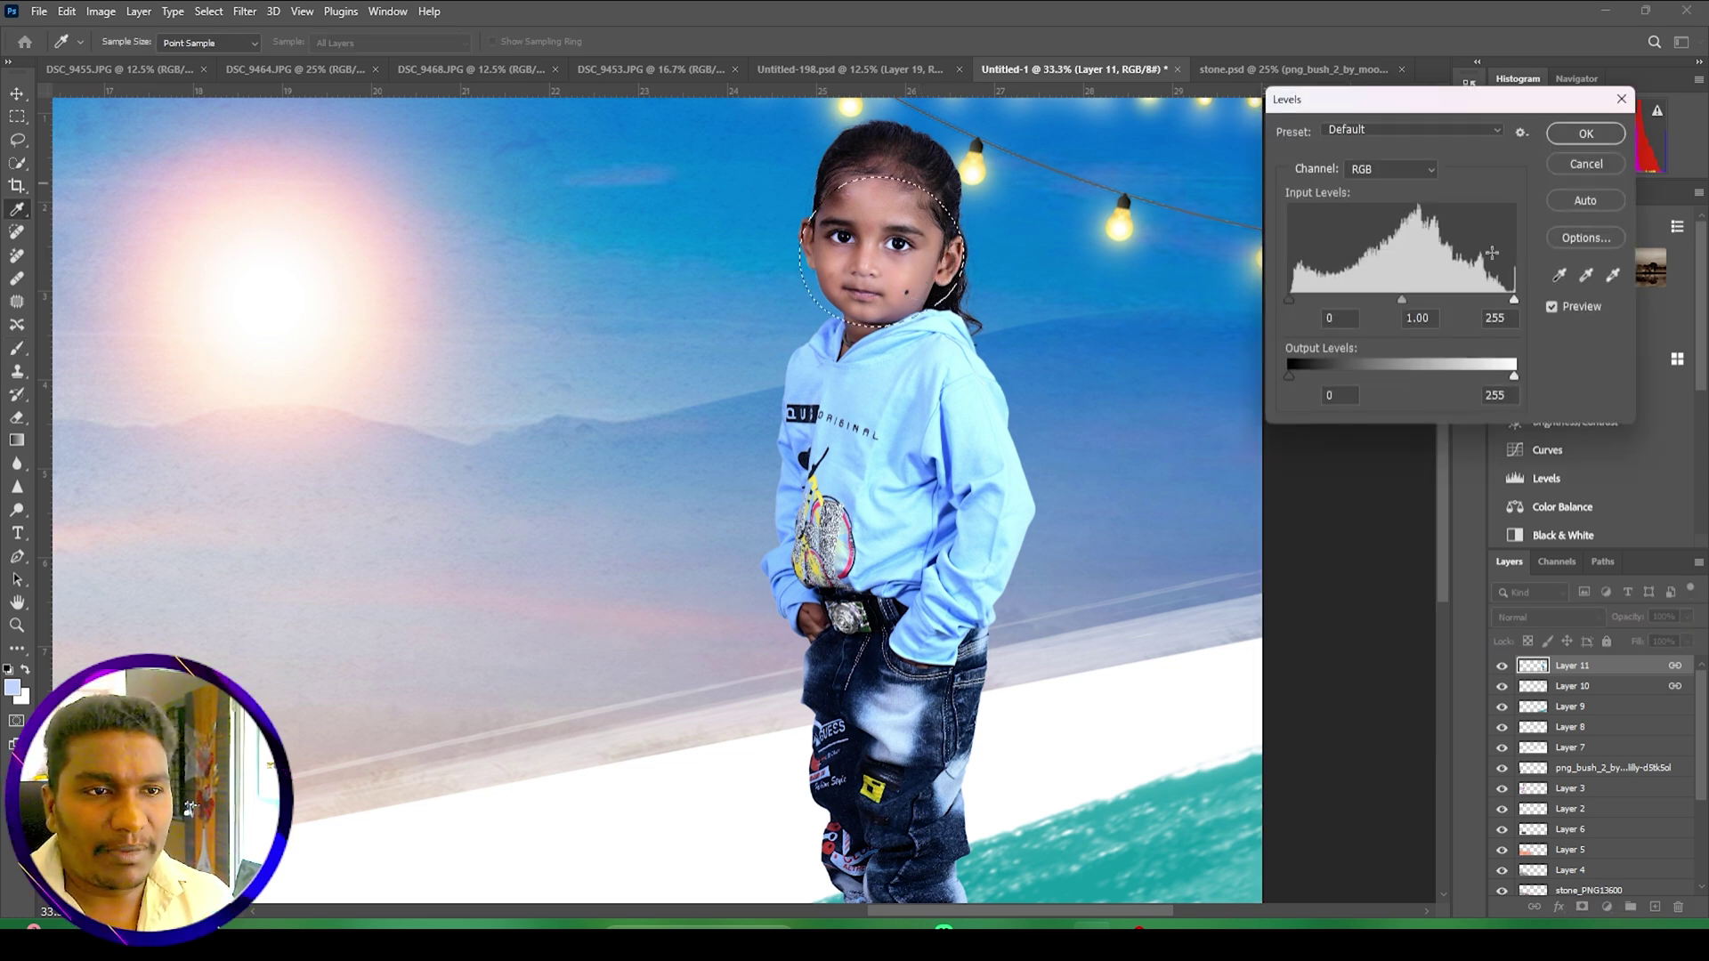
left_click_drag(1514, 300, 1494, 300)
left_click_drag(1387, 300, 1381, 300)
left_click(1587, 133)
key("ctrl+d")
key("b")
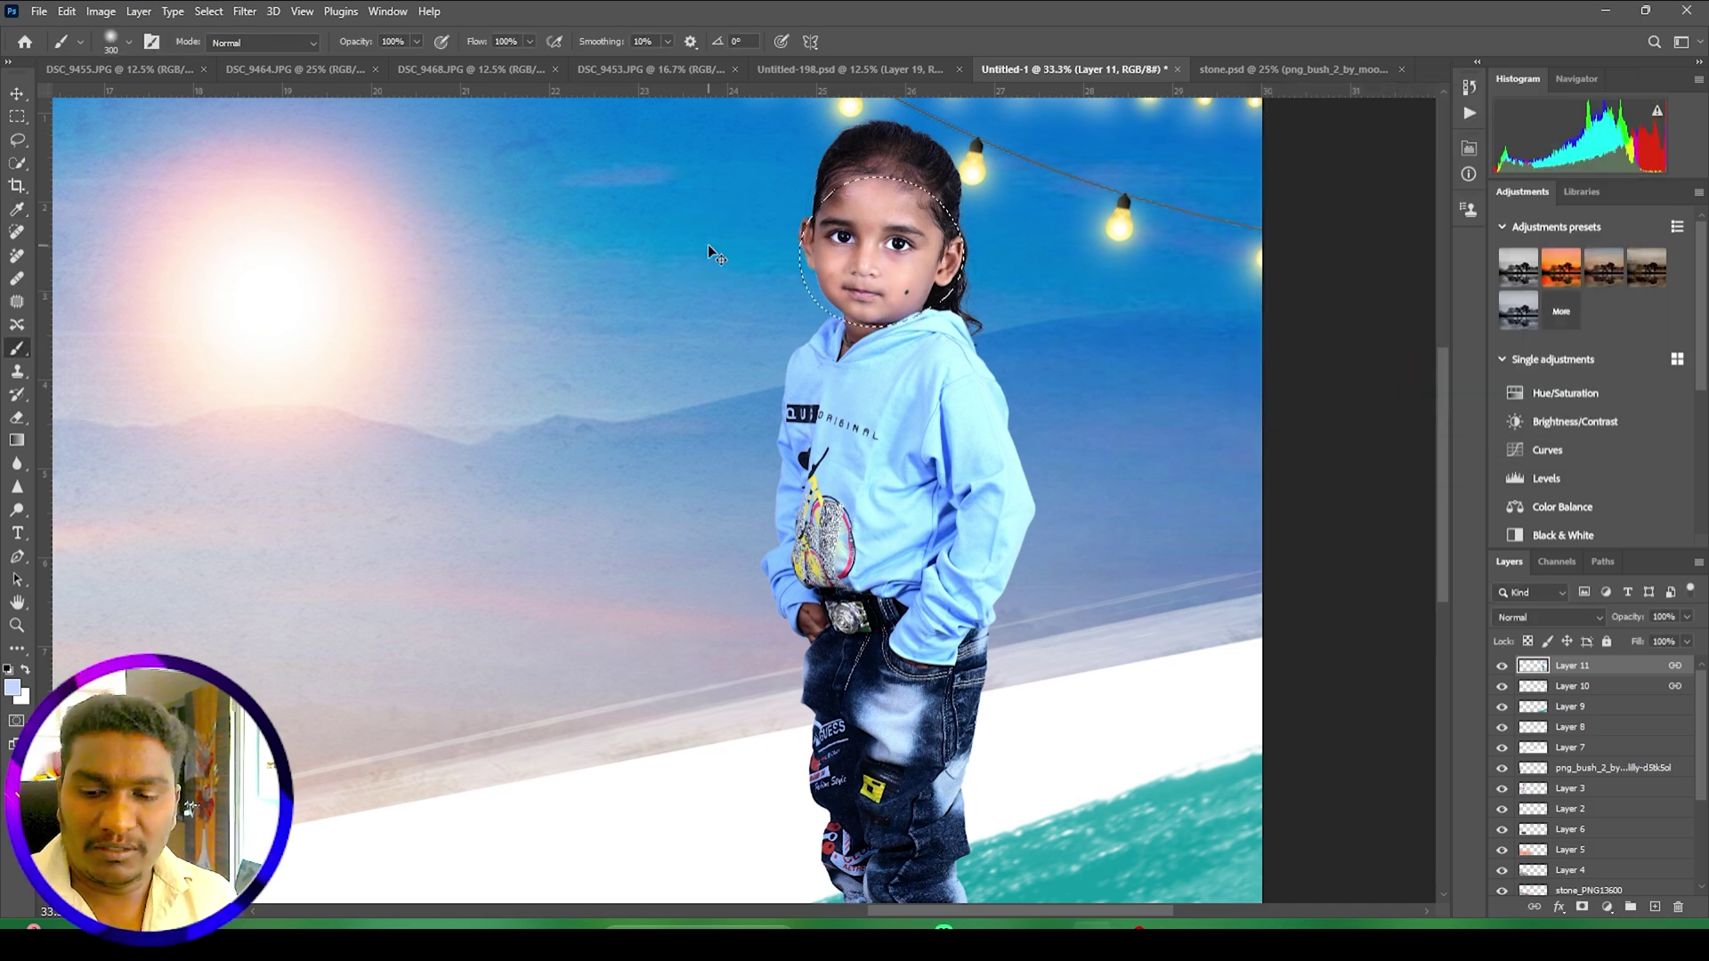
key("v")
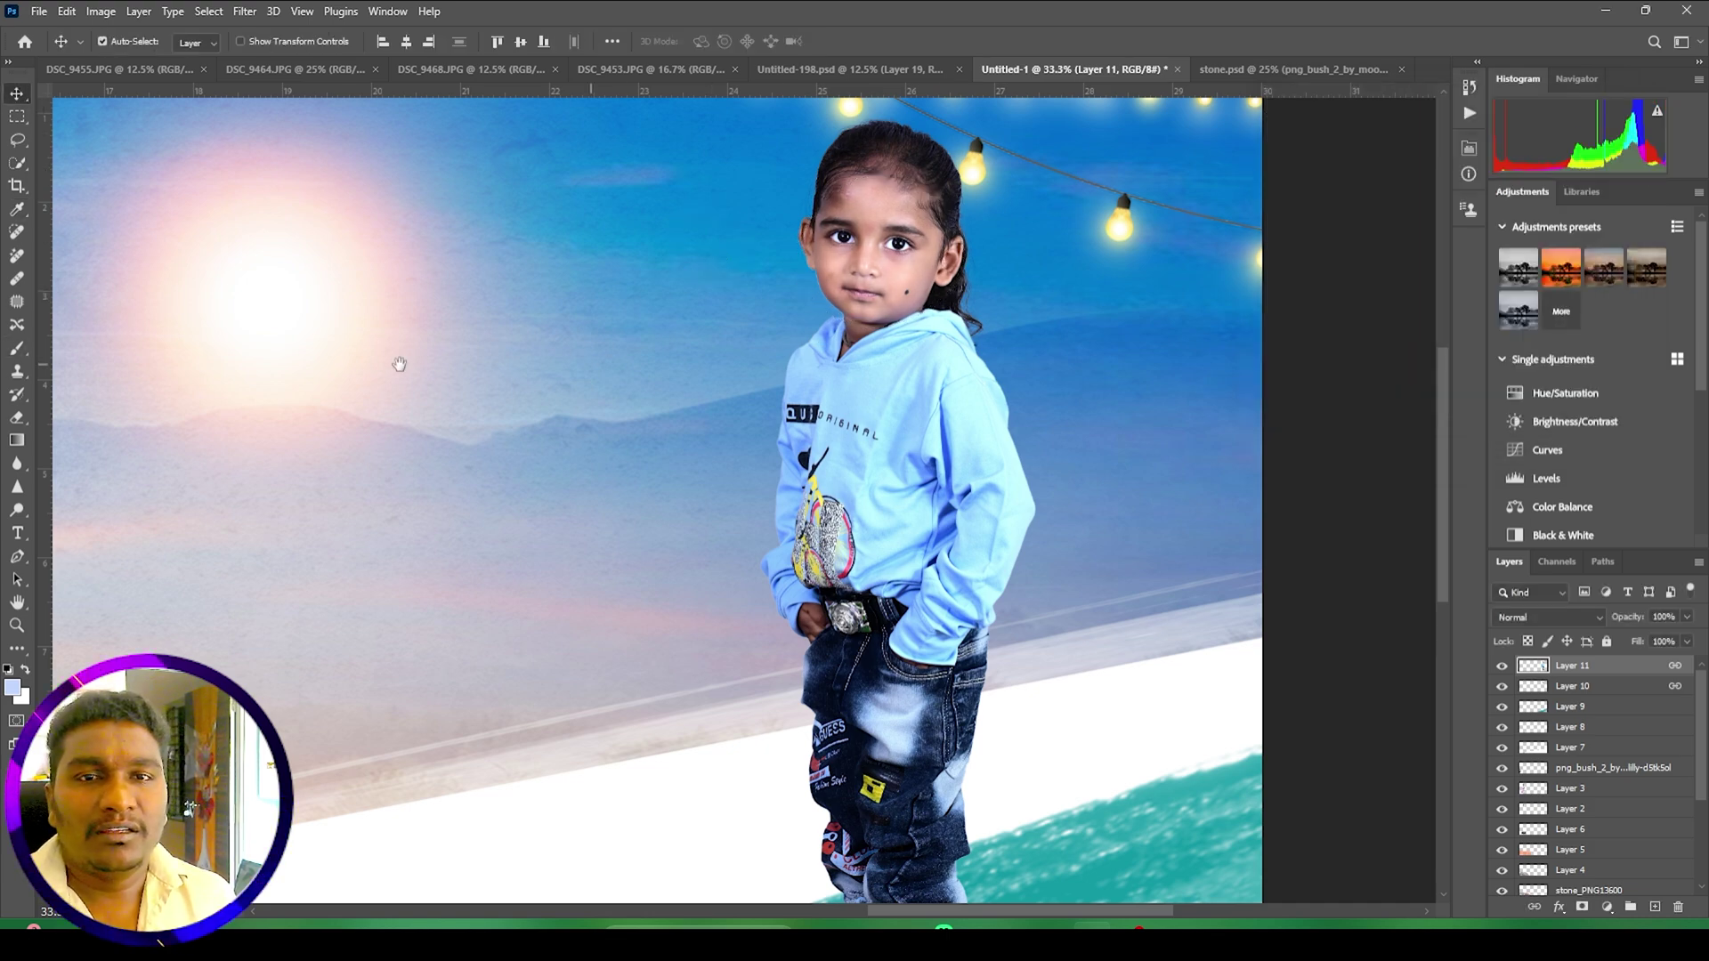
Step: Open Layer 3, the child in the floral dress, in the SkinFiner filter and shift the skin mask's lightness range toward the lighter tones
left_click_drag(397, 365, 1138, 405)
left_click_drag(426, 456, 1123, 445)
left_click_drag(463, 311, 636, 366)
left_click(637, 367)
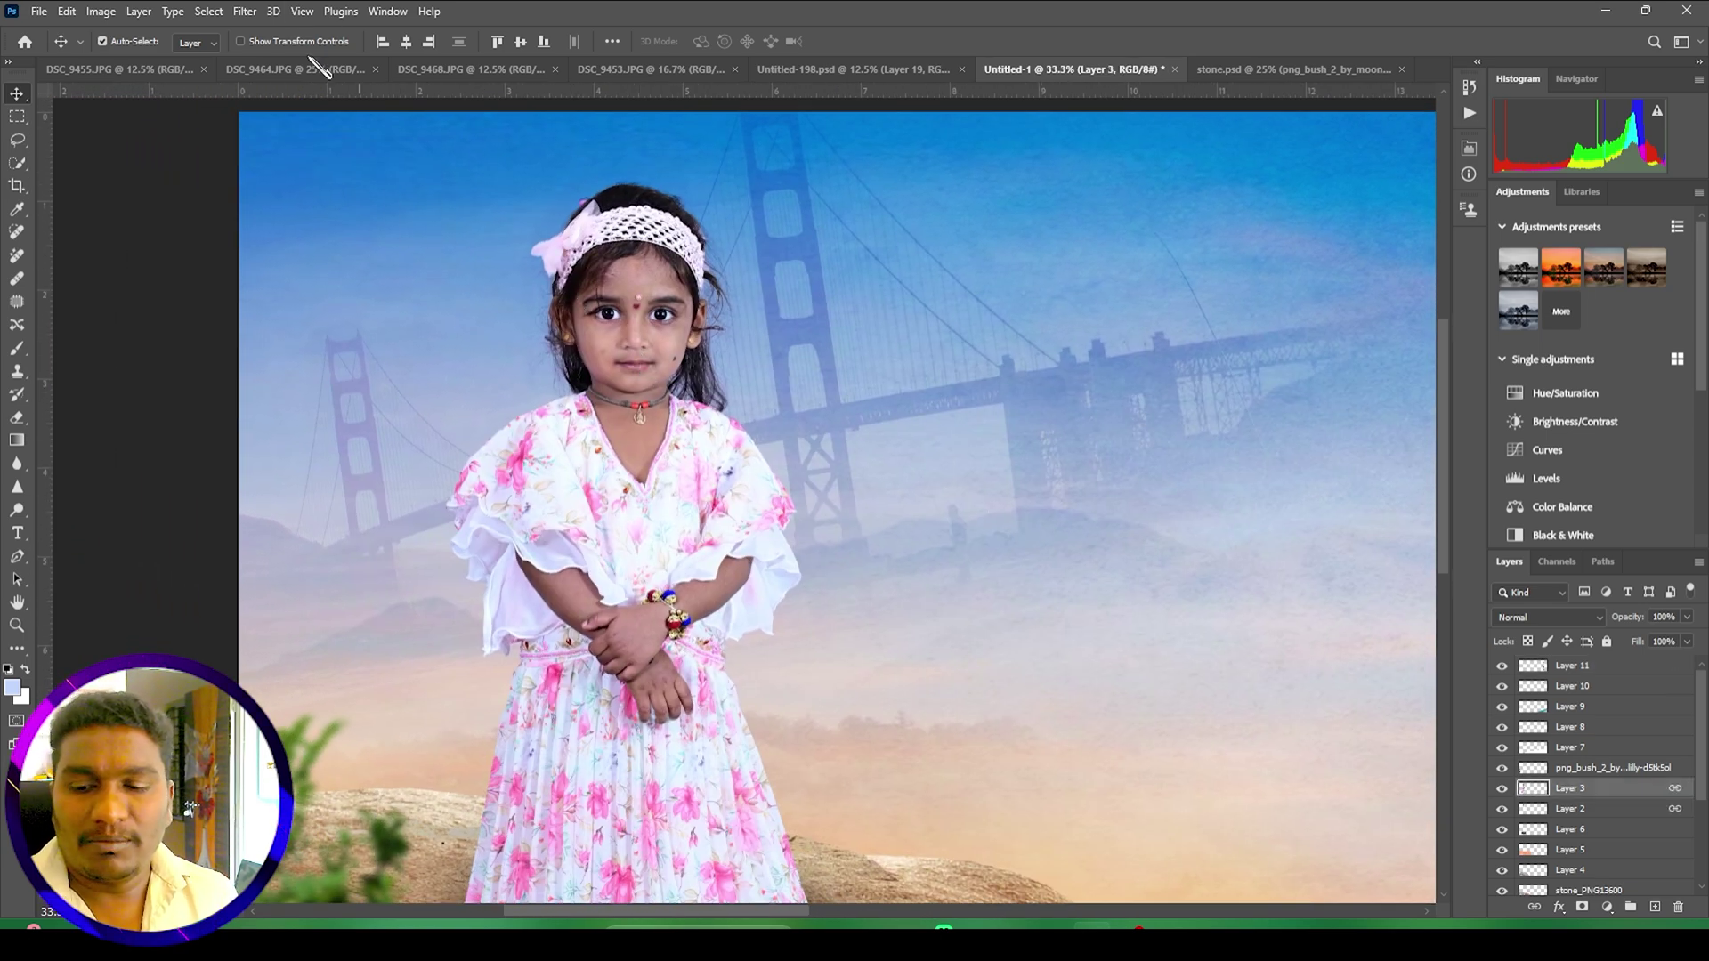
left_click(244, 11)
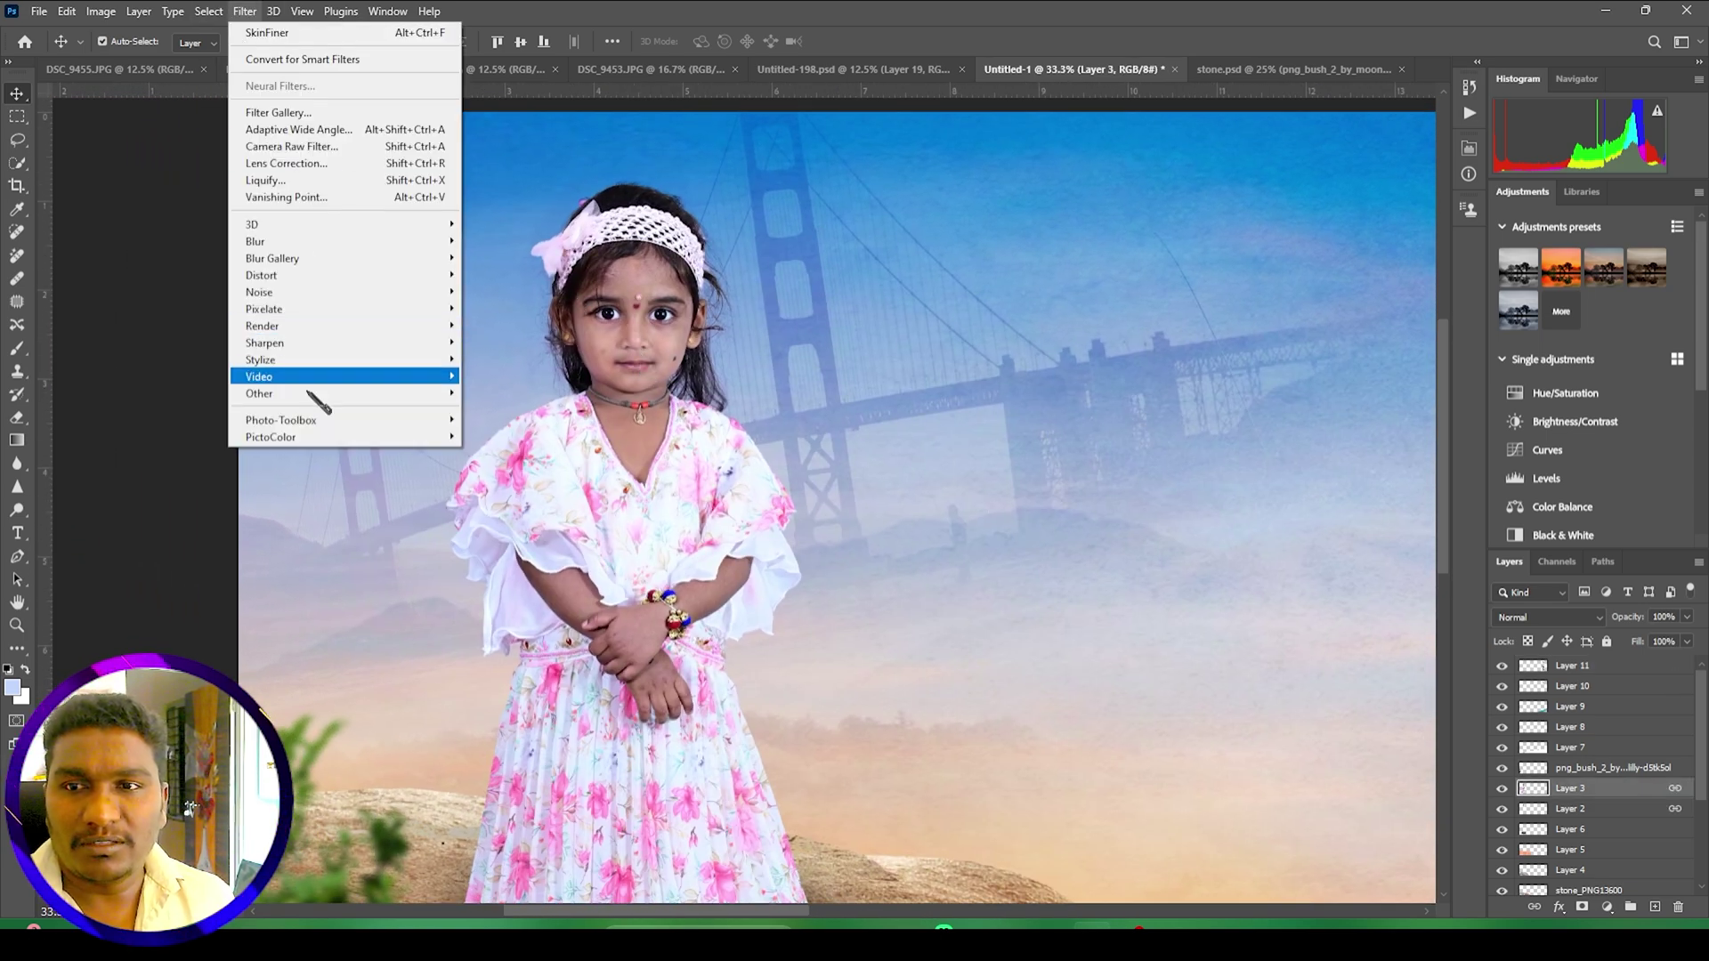
left_click(499, 419)
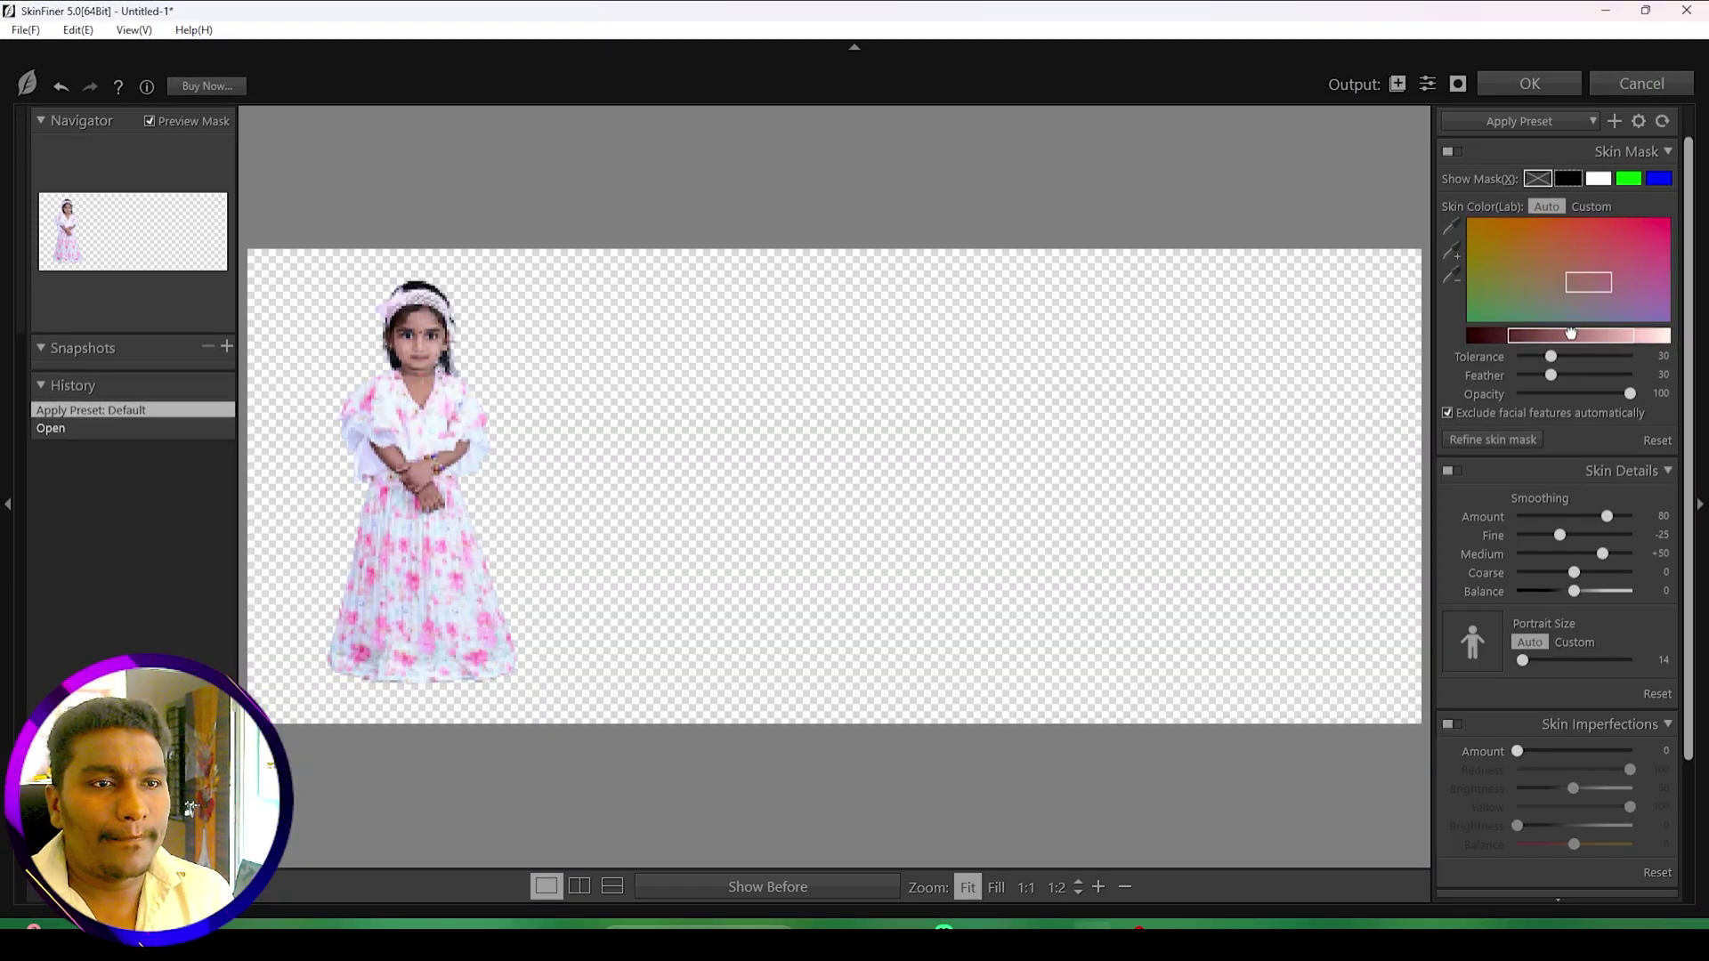
left_click_drag(1572, 333, 1629, 336)
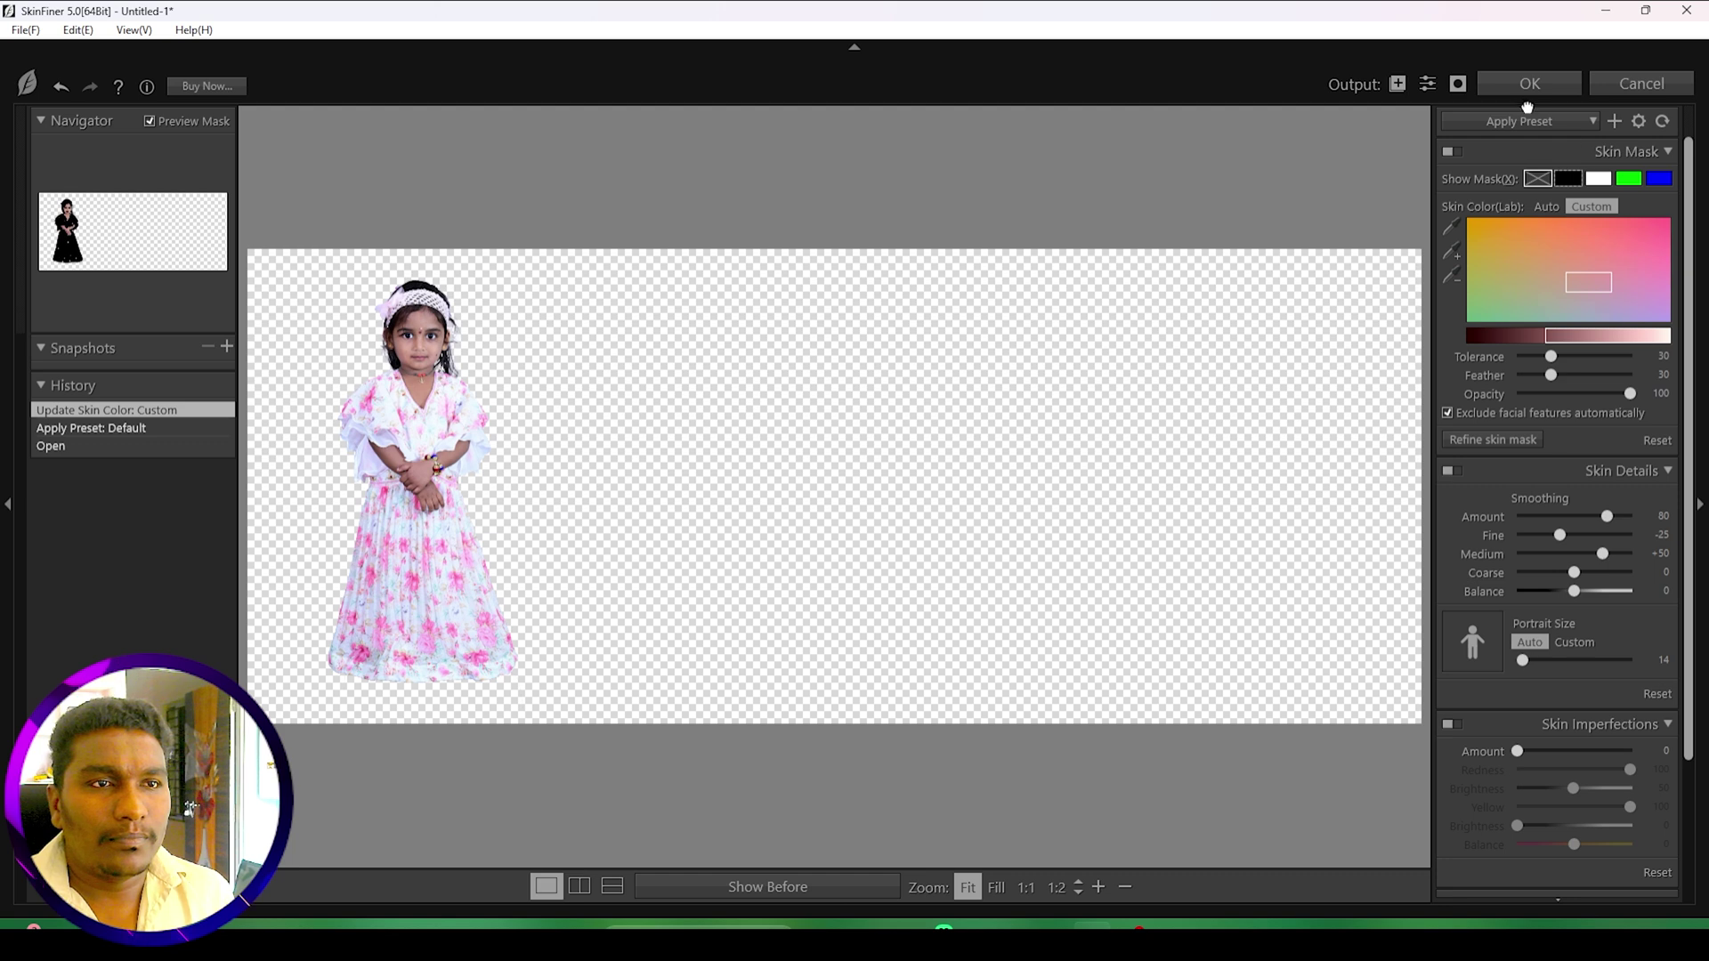
Step: Check the smoothed face at 1:1 and apply the SkinFiner result to Layer 3
left_click(442, 343)
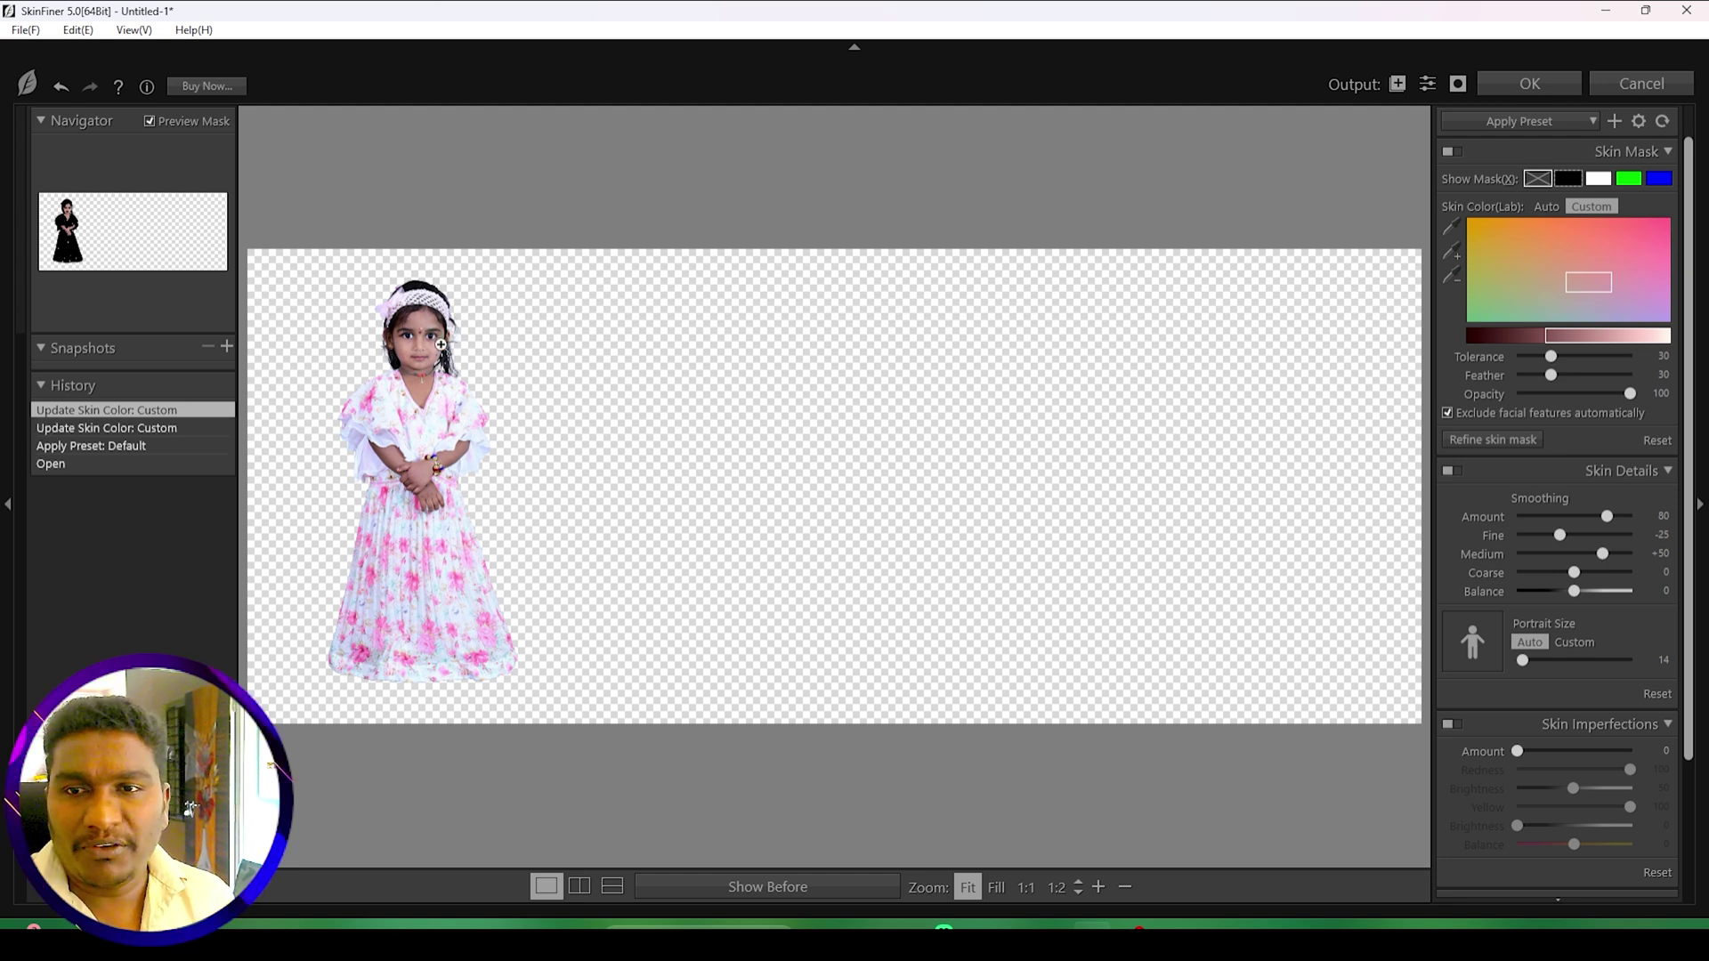
left_click(442, 344)
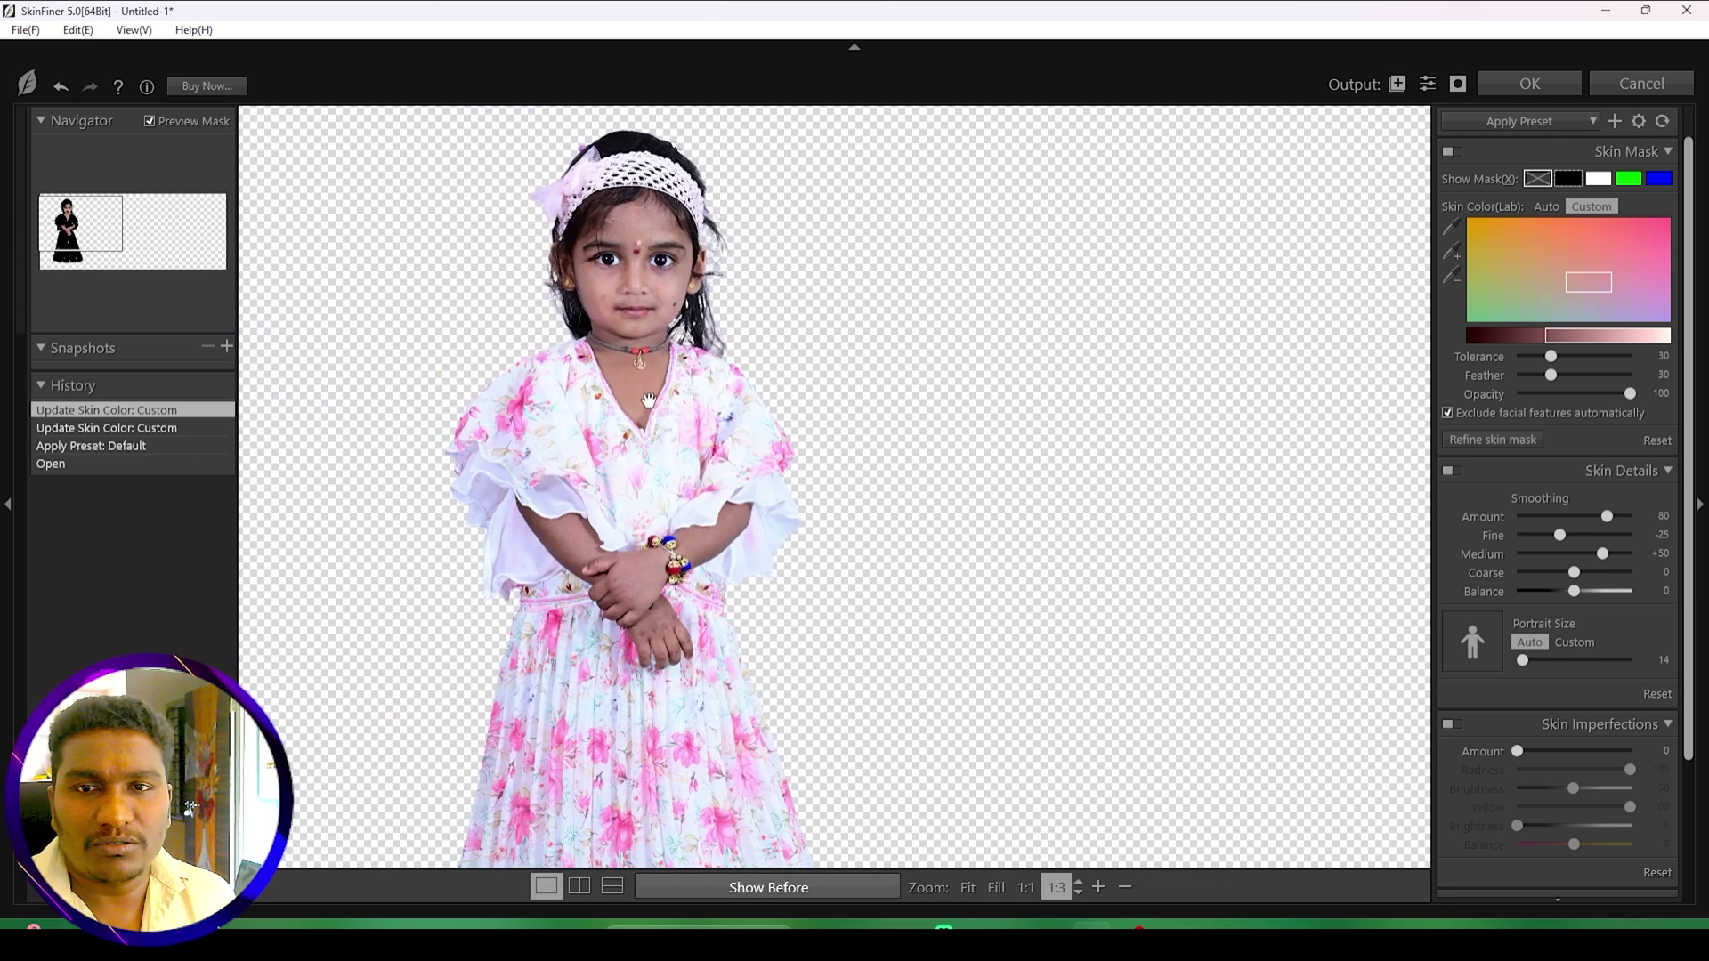
left_click_drag(649, 400, 786, 440)
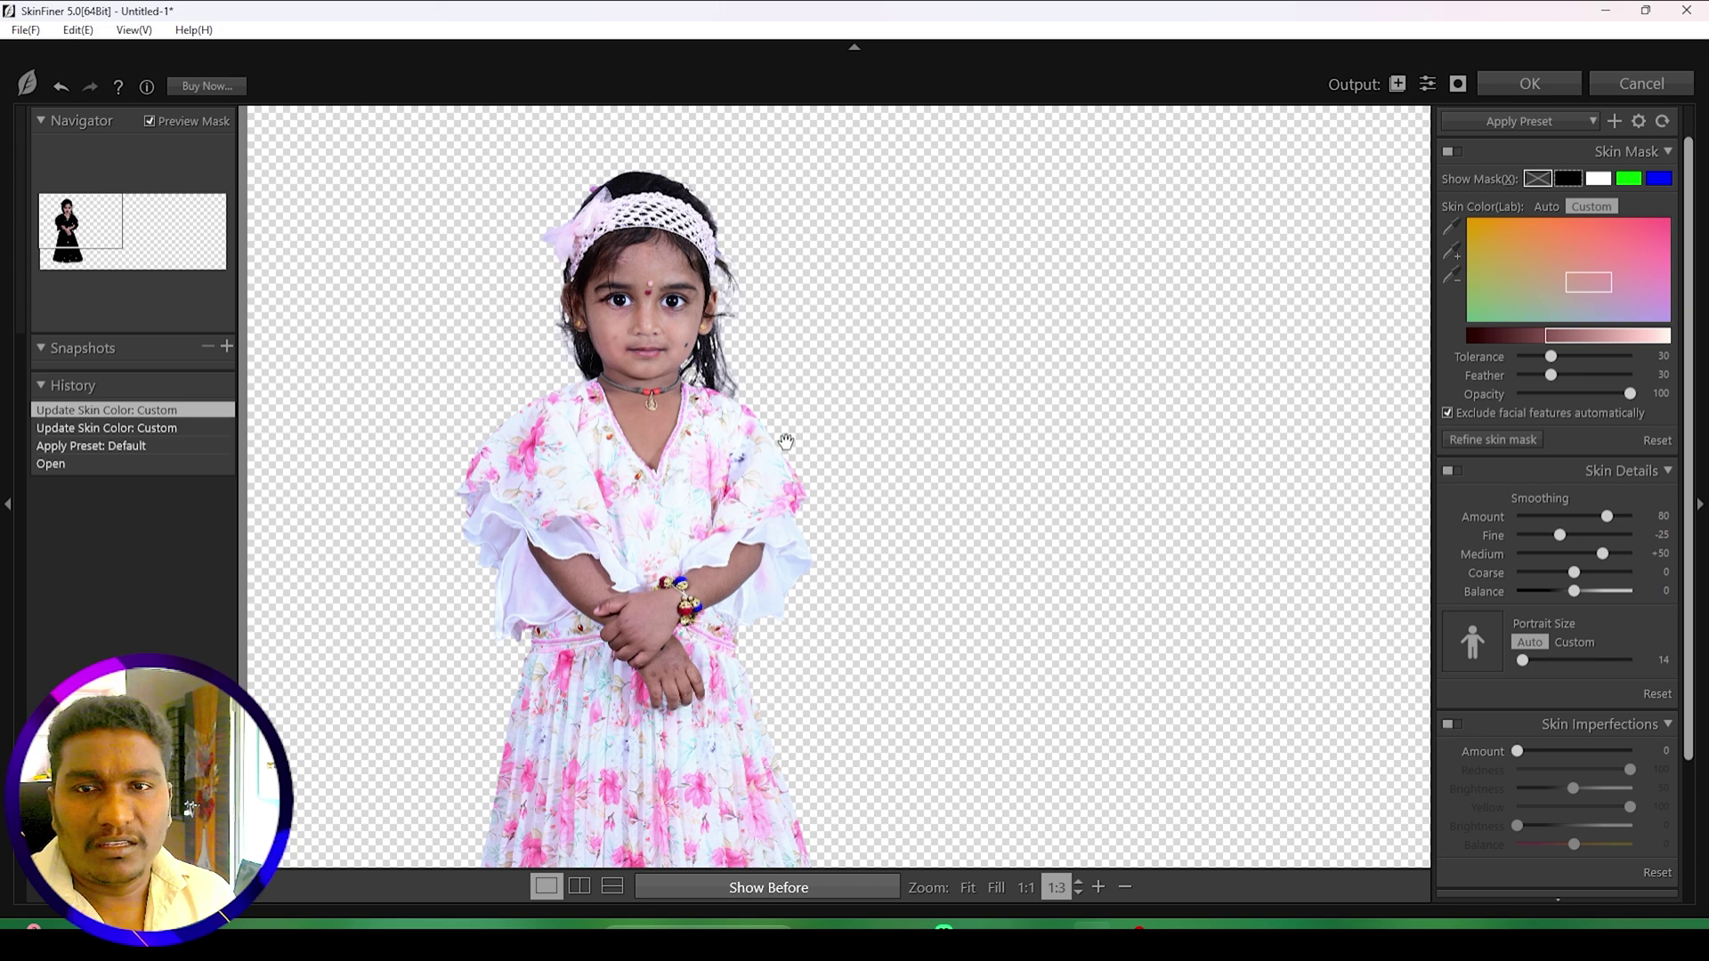
scroll(786, 441, "up", 2)
left_click_drag(628, 396, 1065, 807)
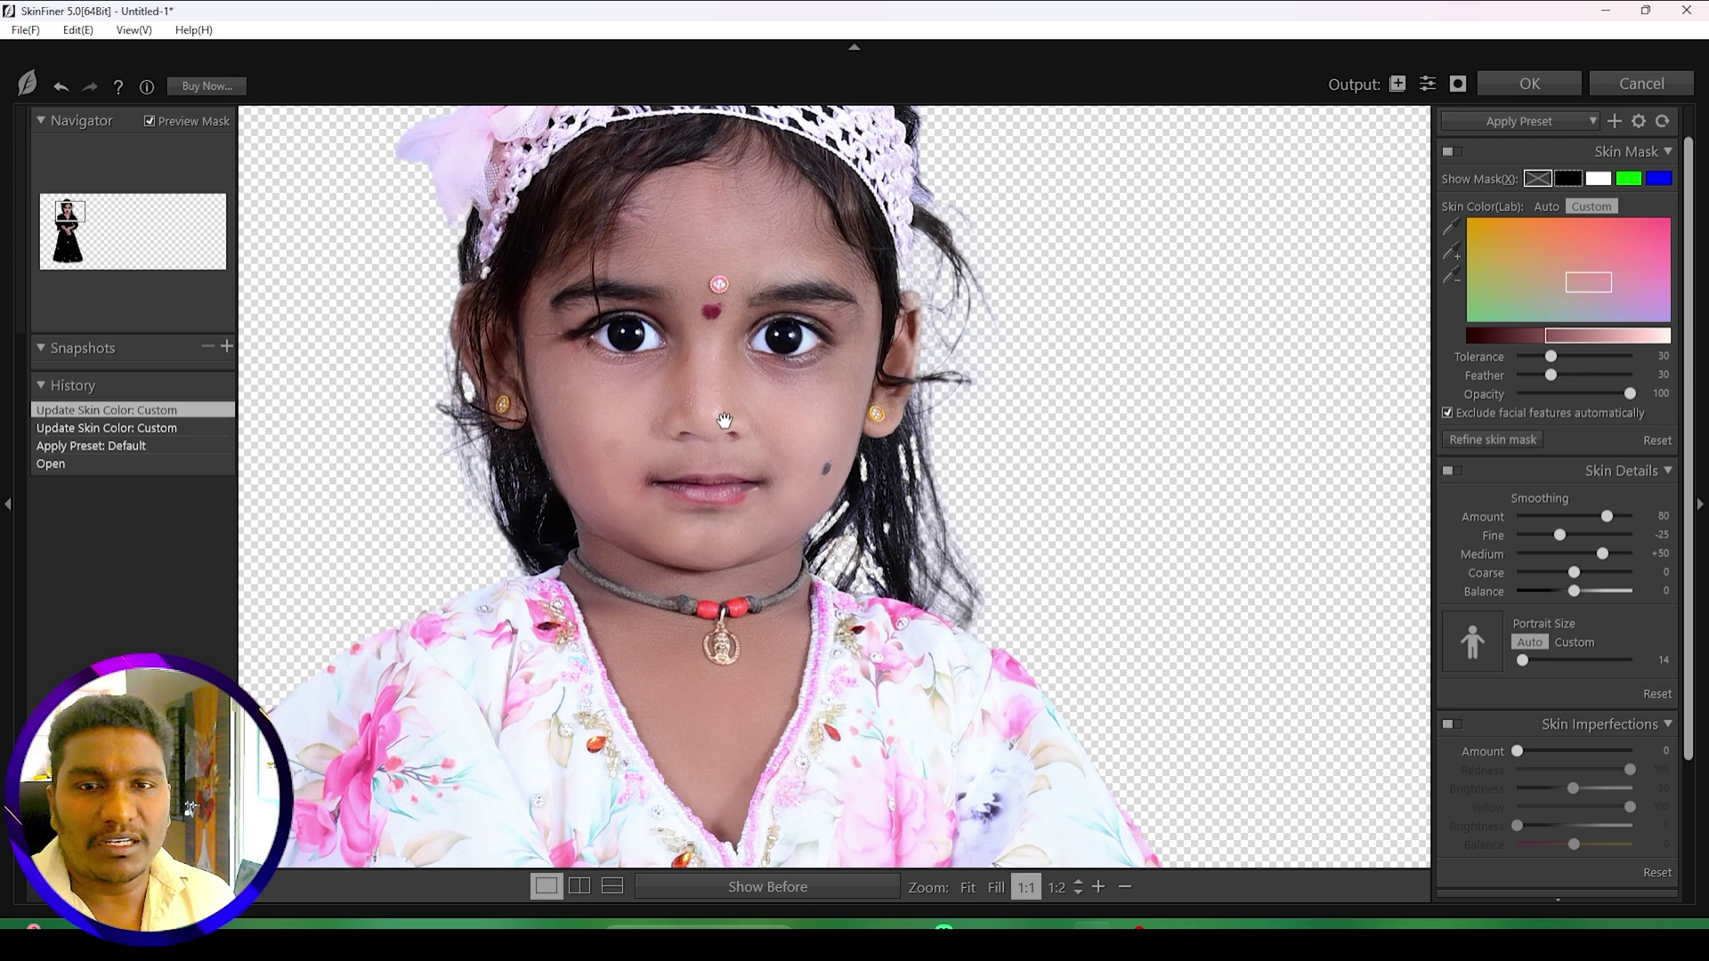
left_click(1525, 86)
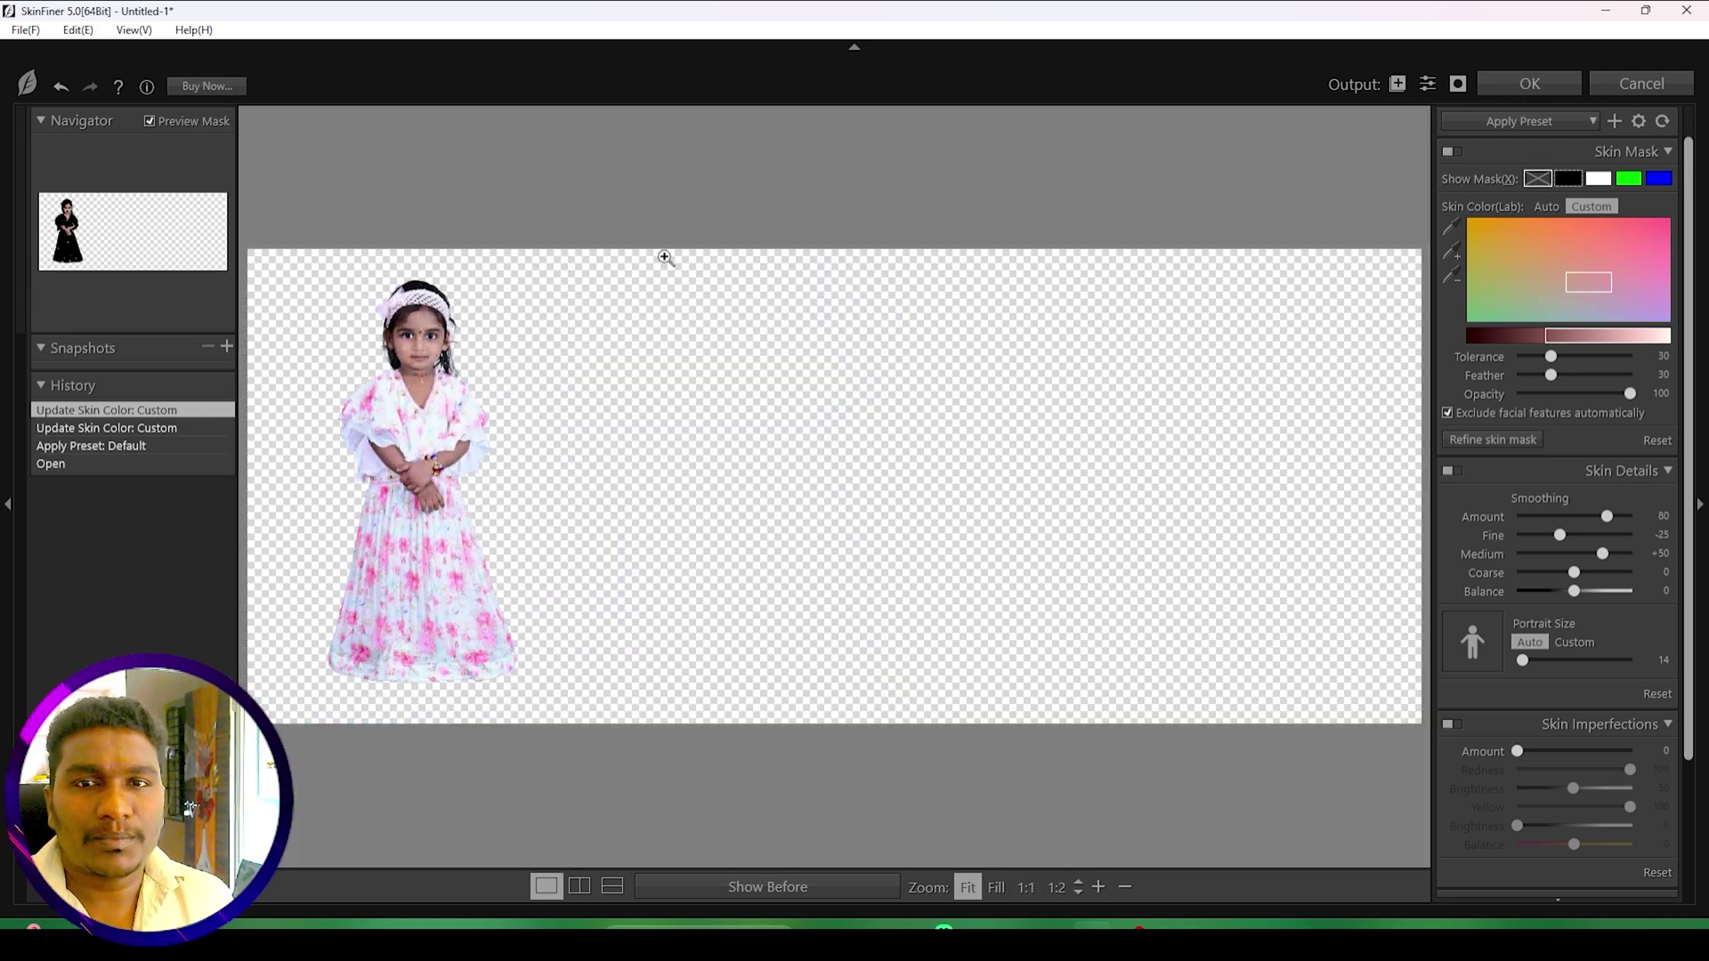
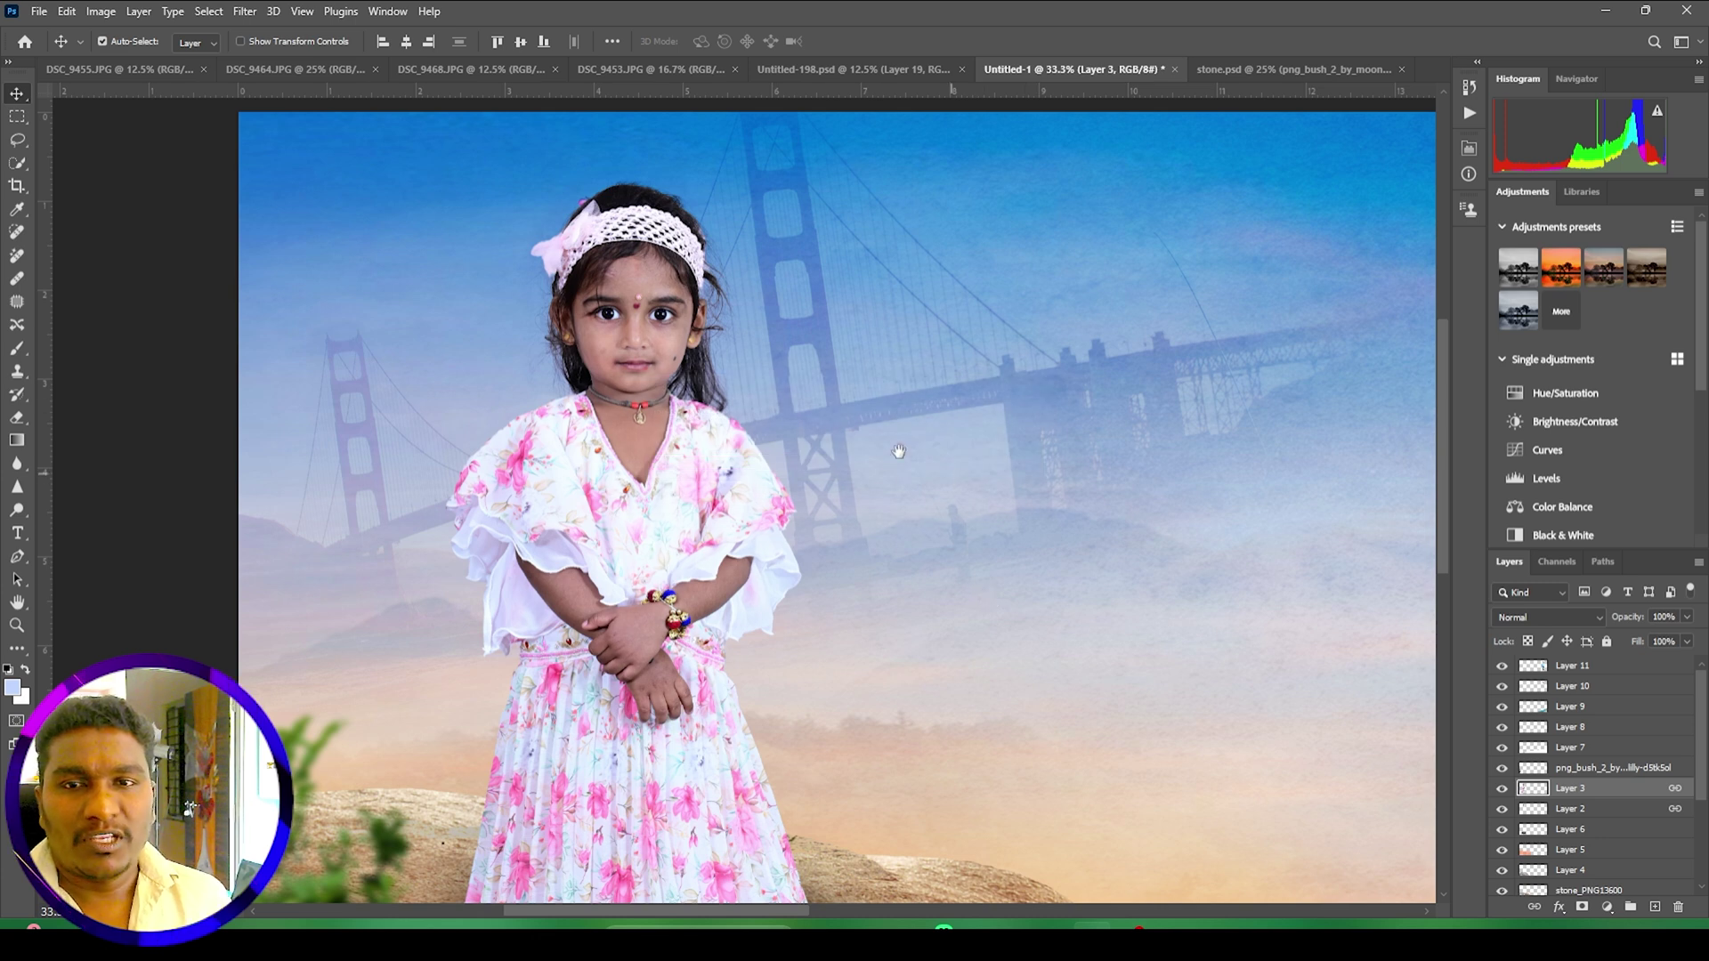
Step: Adjust Layer 3 with Levels, setting the midtones to 0.89 and the white input level to 239
left_click_drag(803, 630, 794, 534)
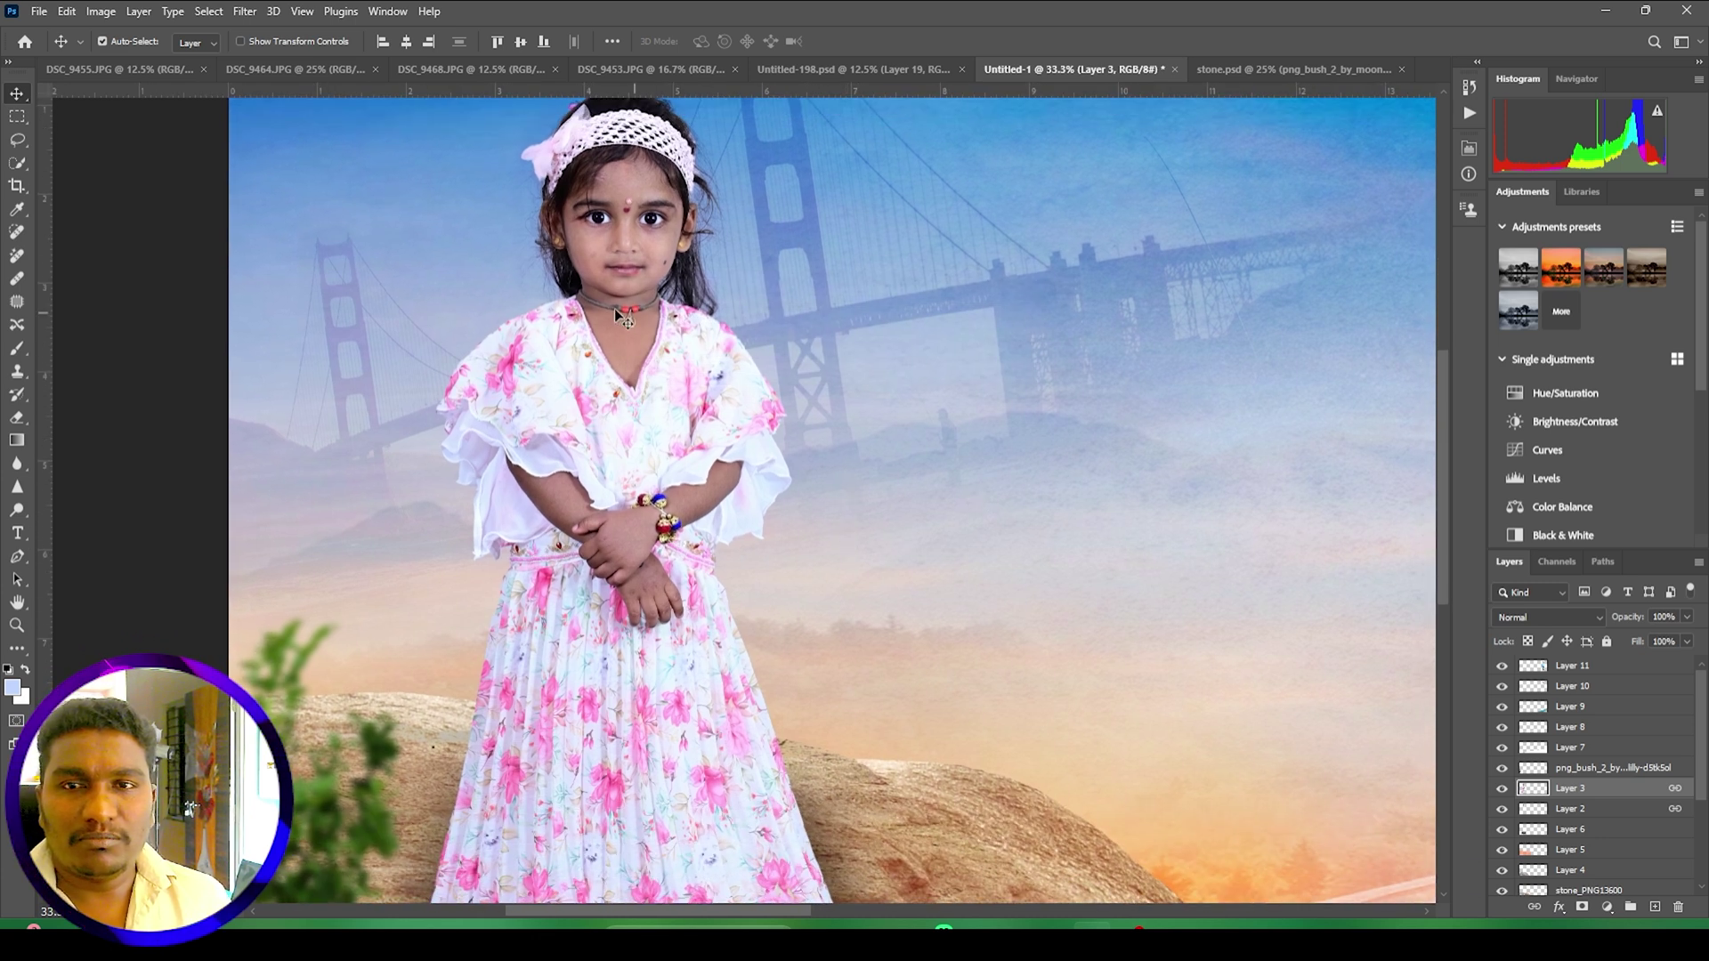
key("ctrl+l")
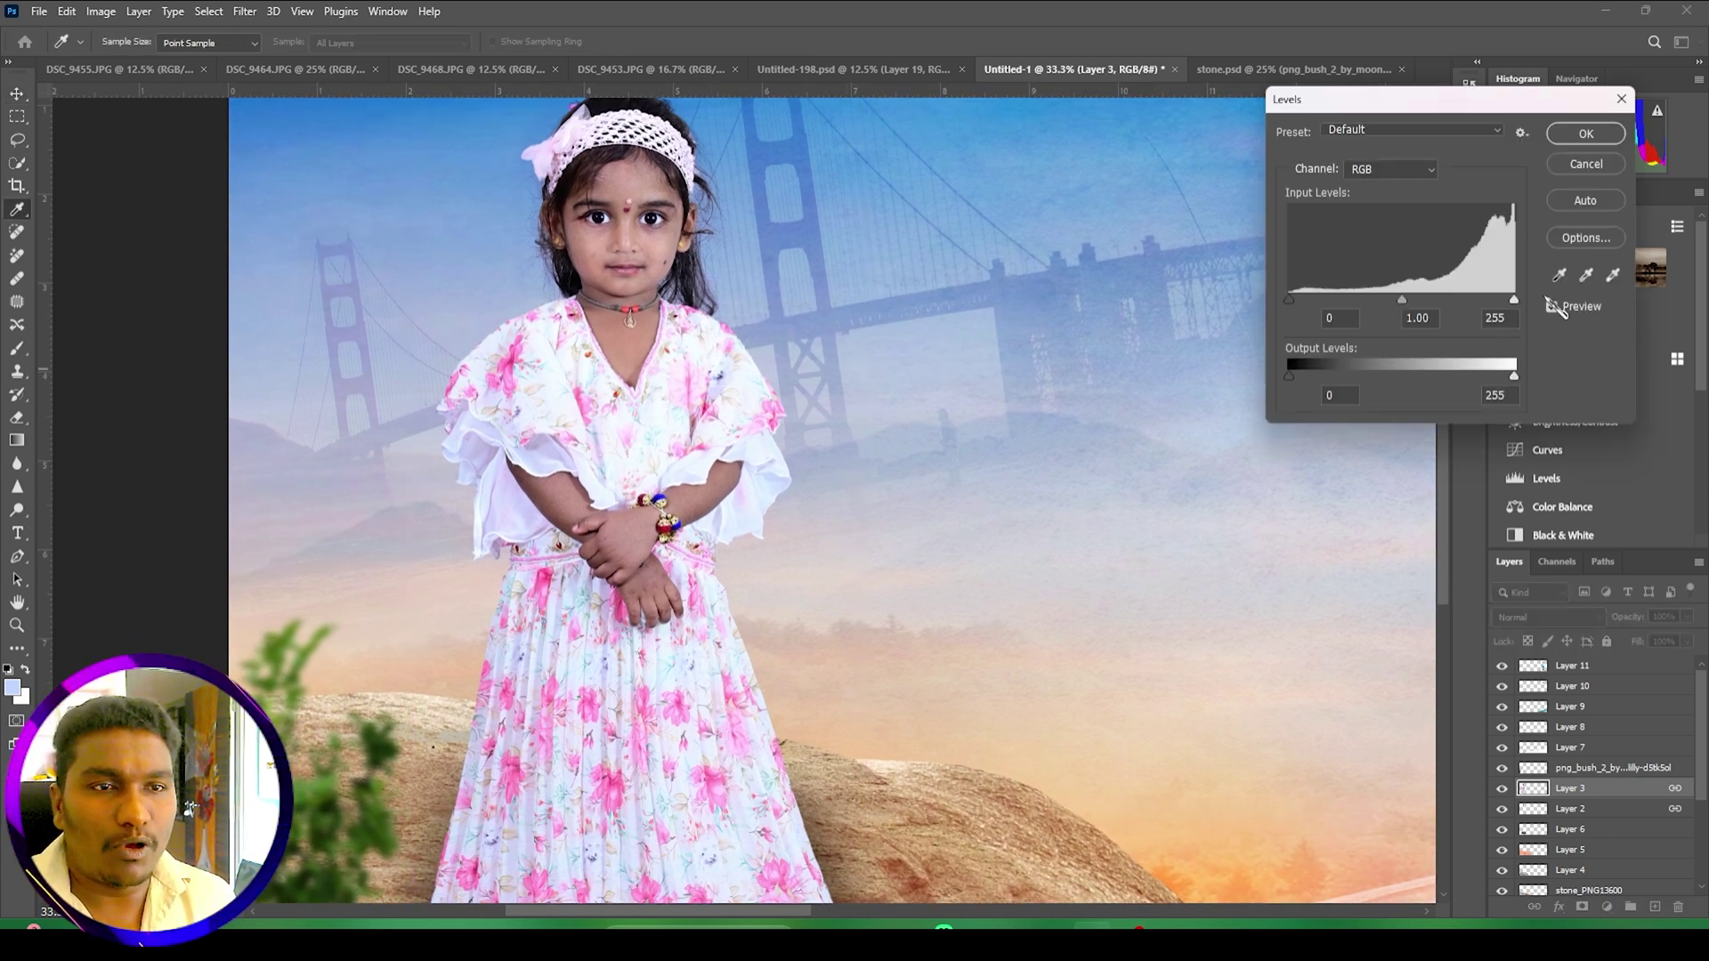
left_click_drag(1403, 300, 1410, 302)
left_click_drag(1520, 303, 1503, 302)
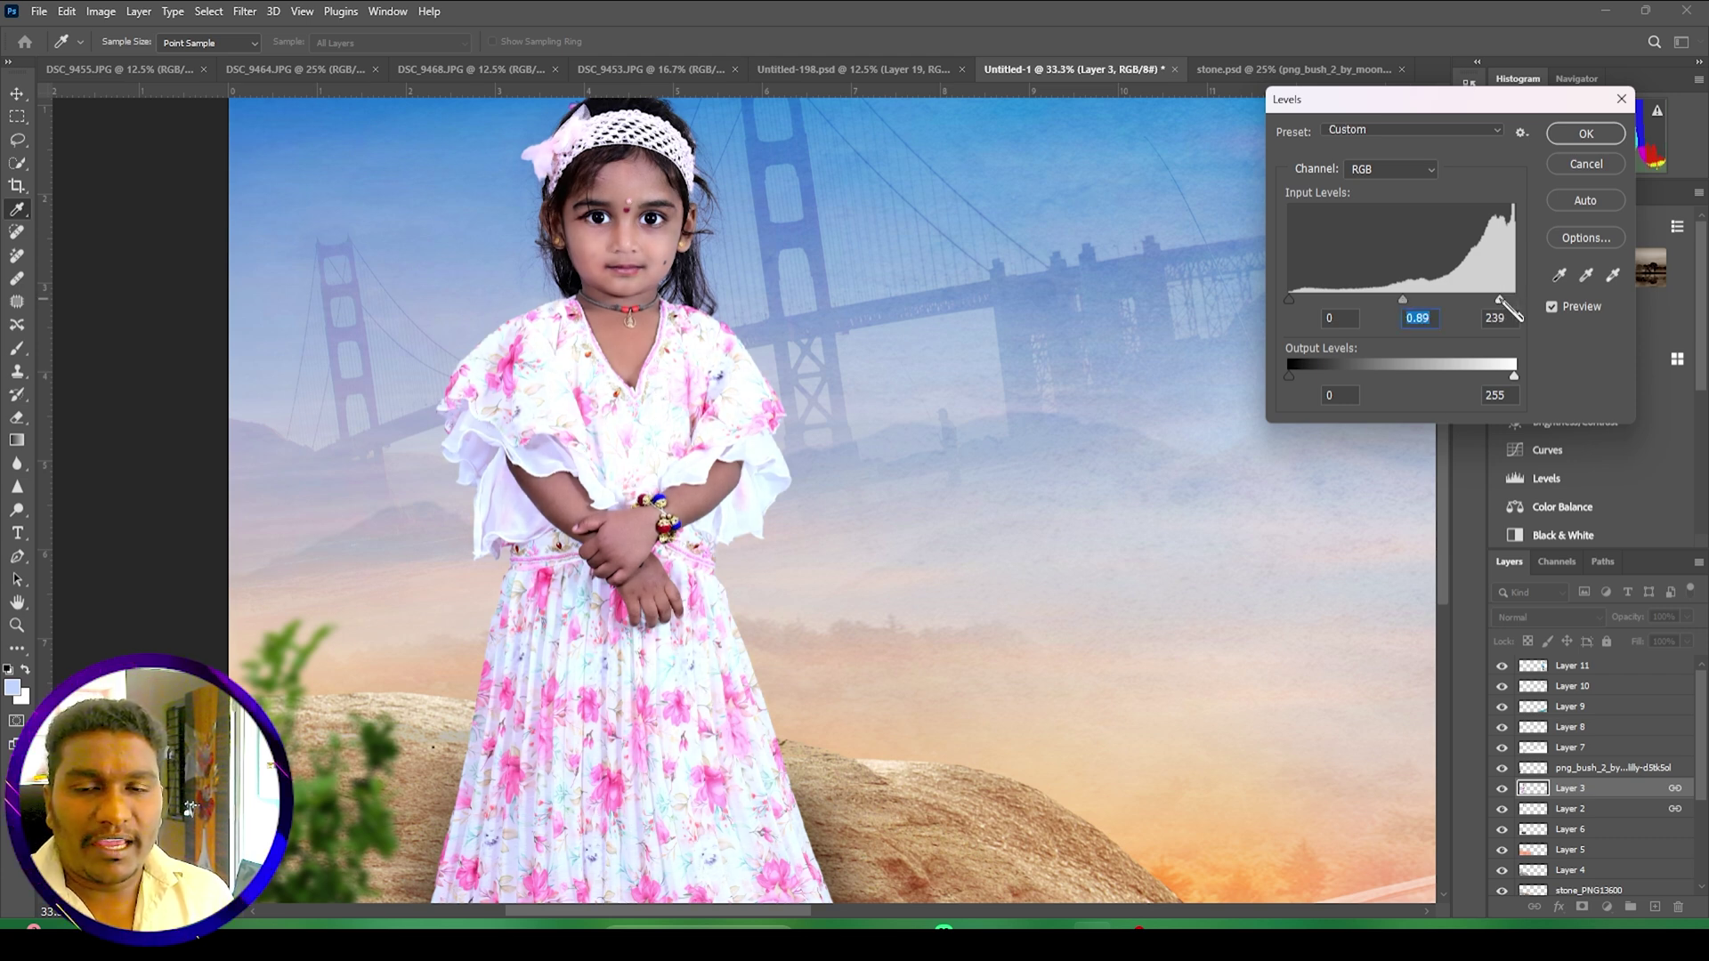
left_click(1585, 134)
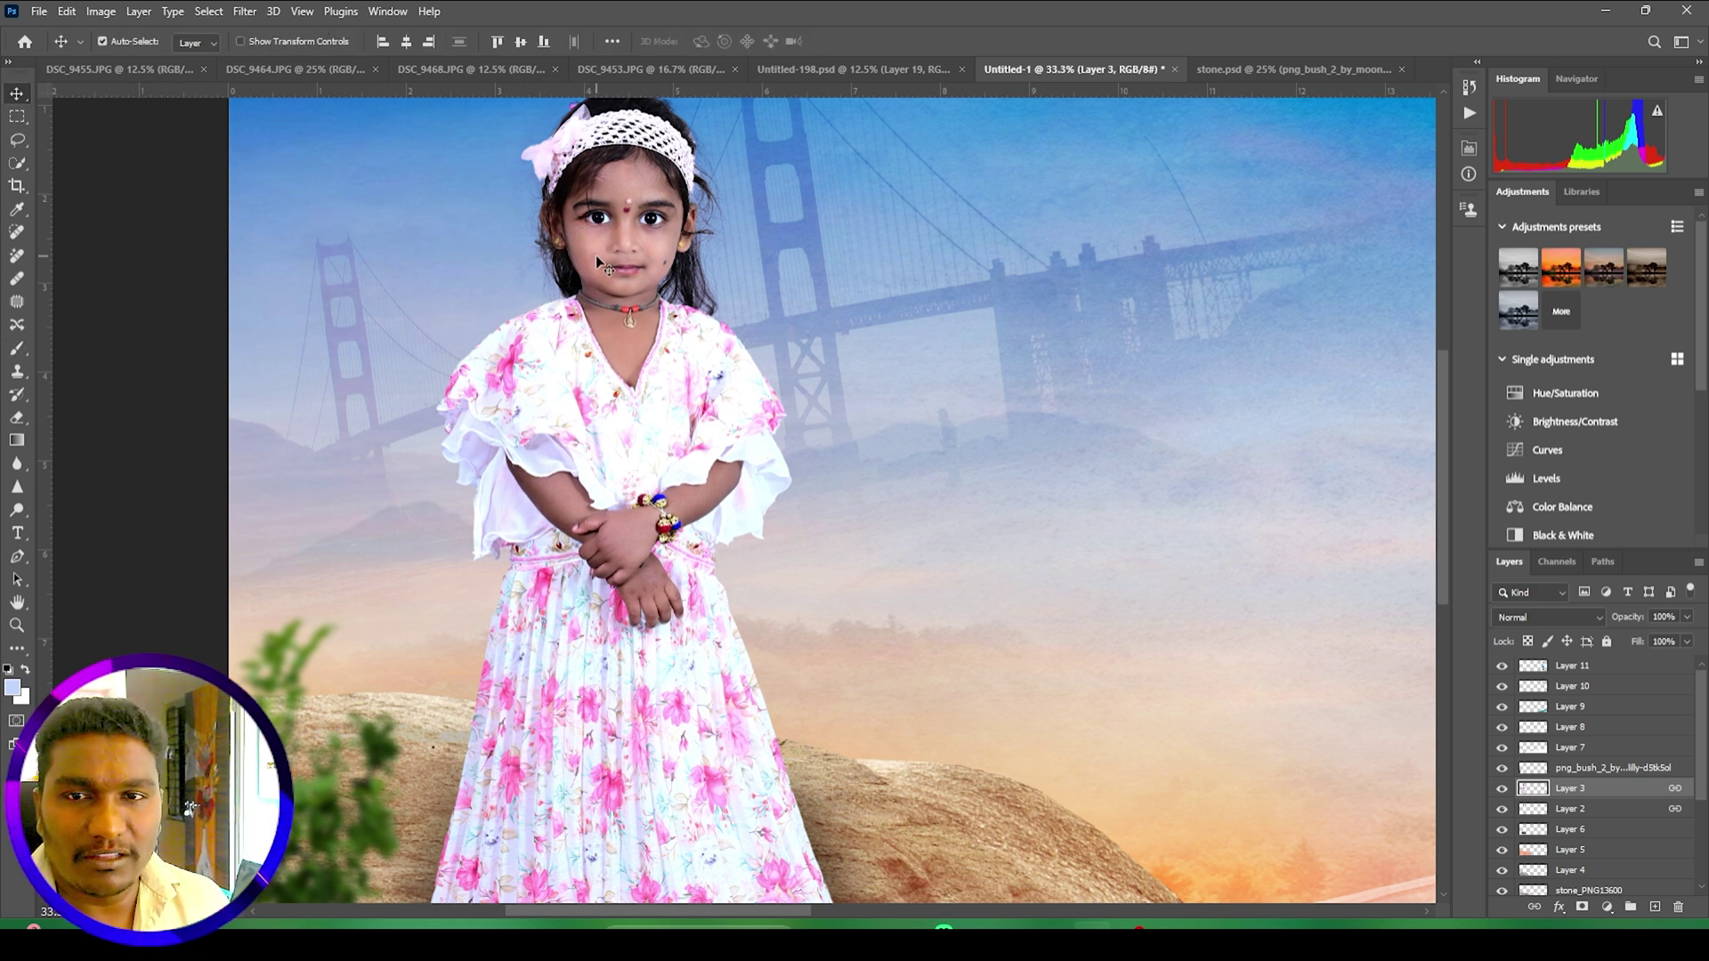
Step: Select the face, neck, arms and hands of the child in the floral dress by painting over them in Quick Mask mode
key("d")
key("q")
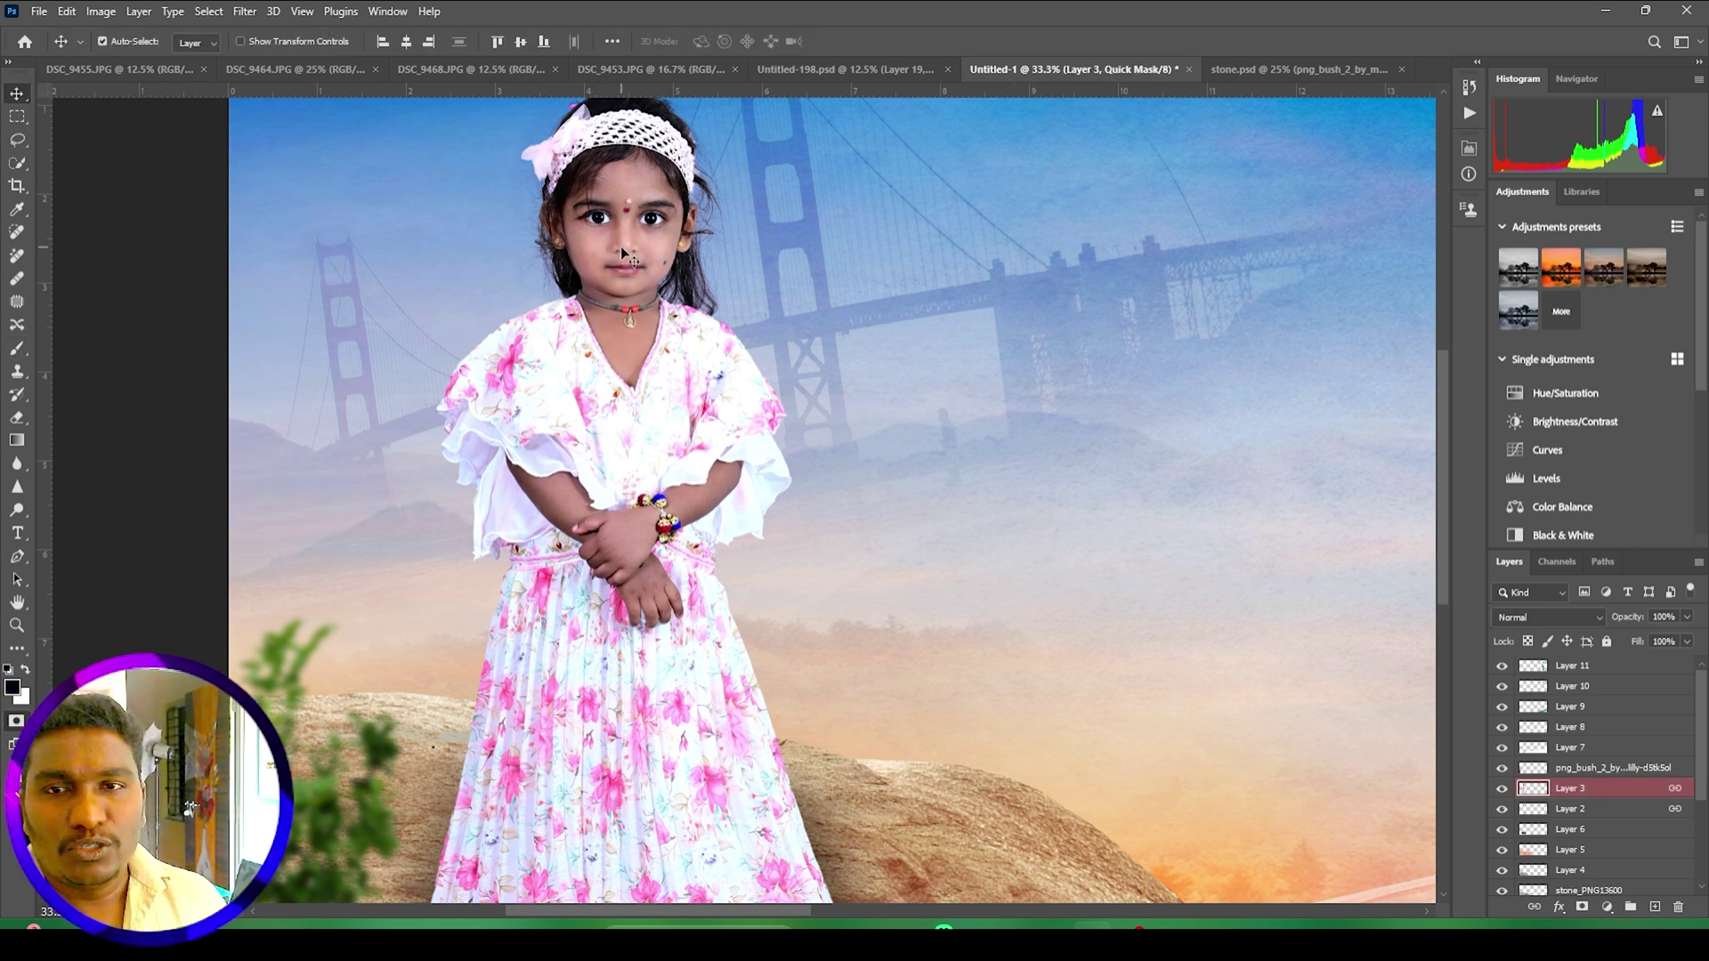
left_click(17, 348)
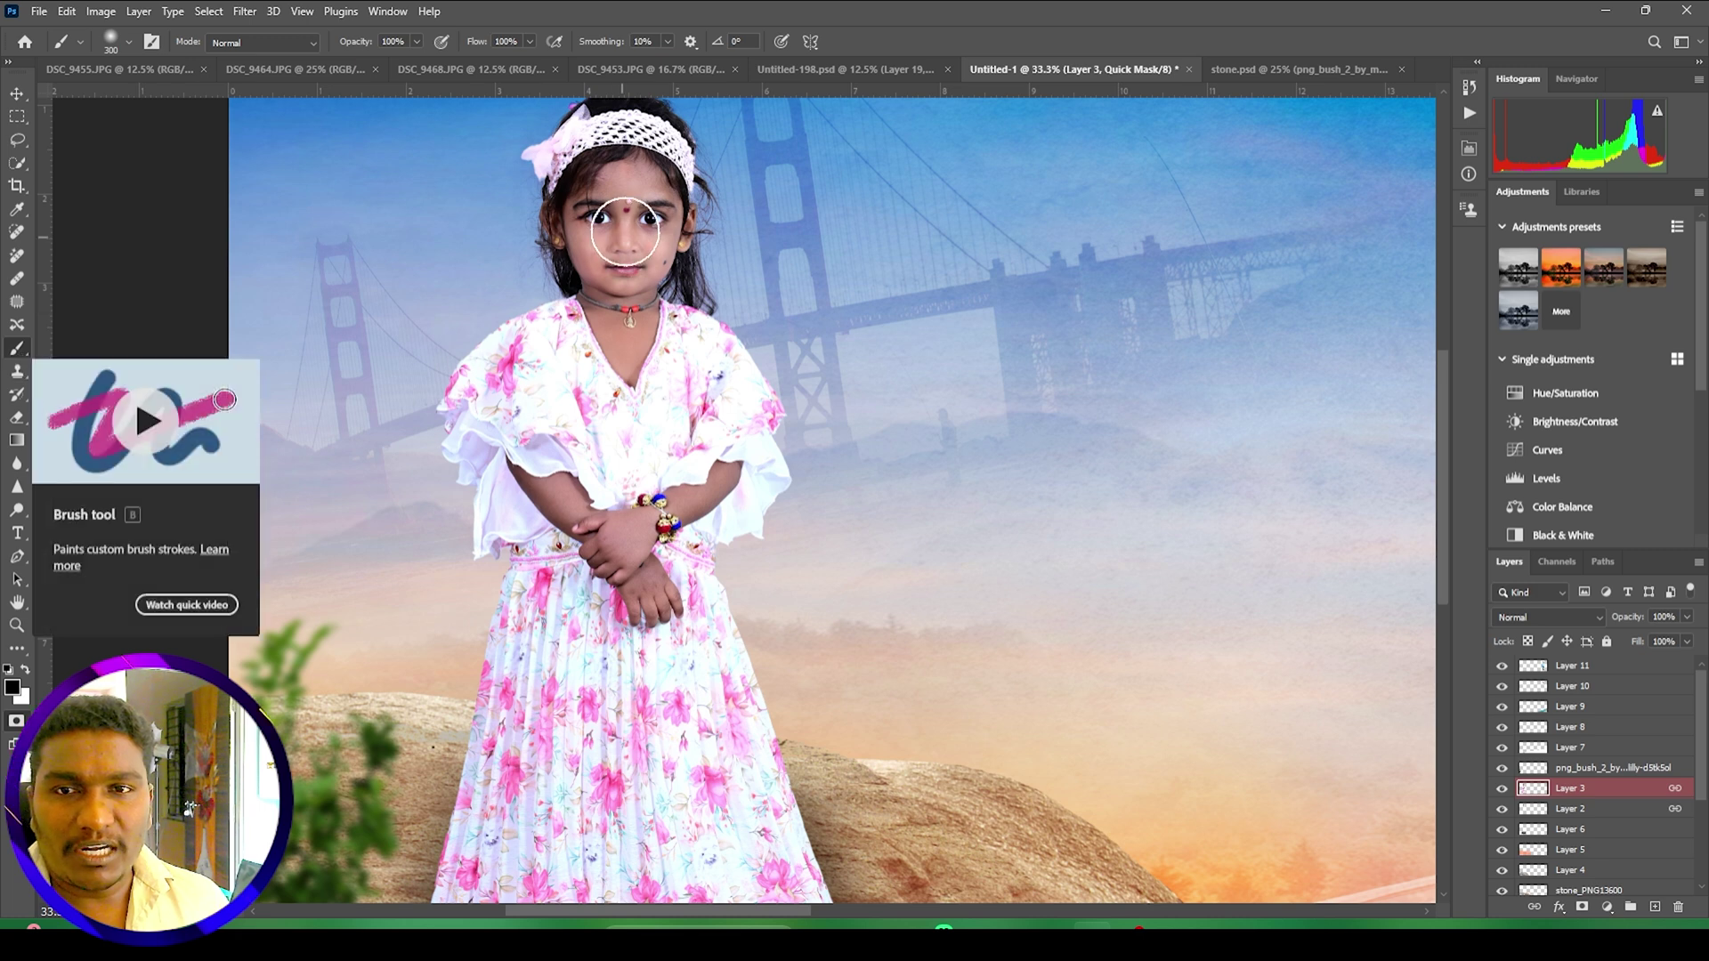
mouse_move(623, 196)
left_mouse_down()
mouse_move(656, 247)
mouse_move(624, 342)
mouse_move(603, 172)
left_mouse_up()
mouse_move(534, 477)
left_mouse_down()
mouse_move(651, 605)
mouse_move(639, 549)
mouse_move(723, 496)
left_mouse_up()
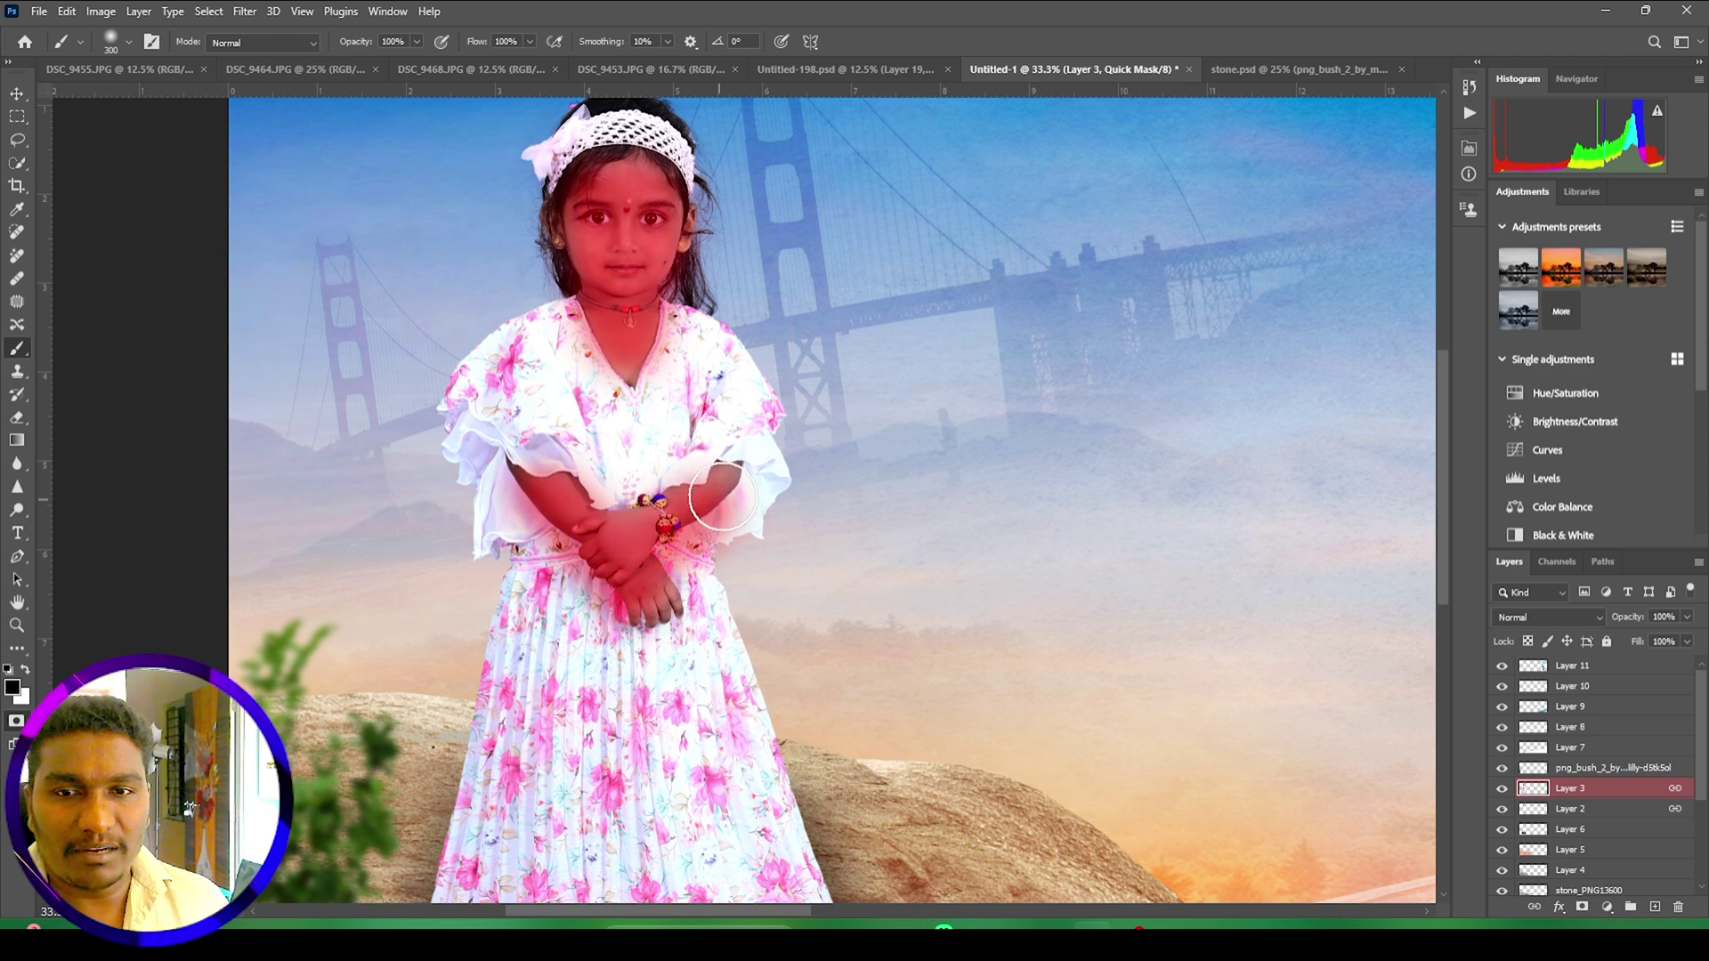
key("q")
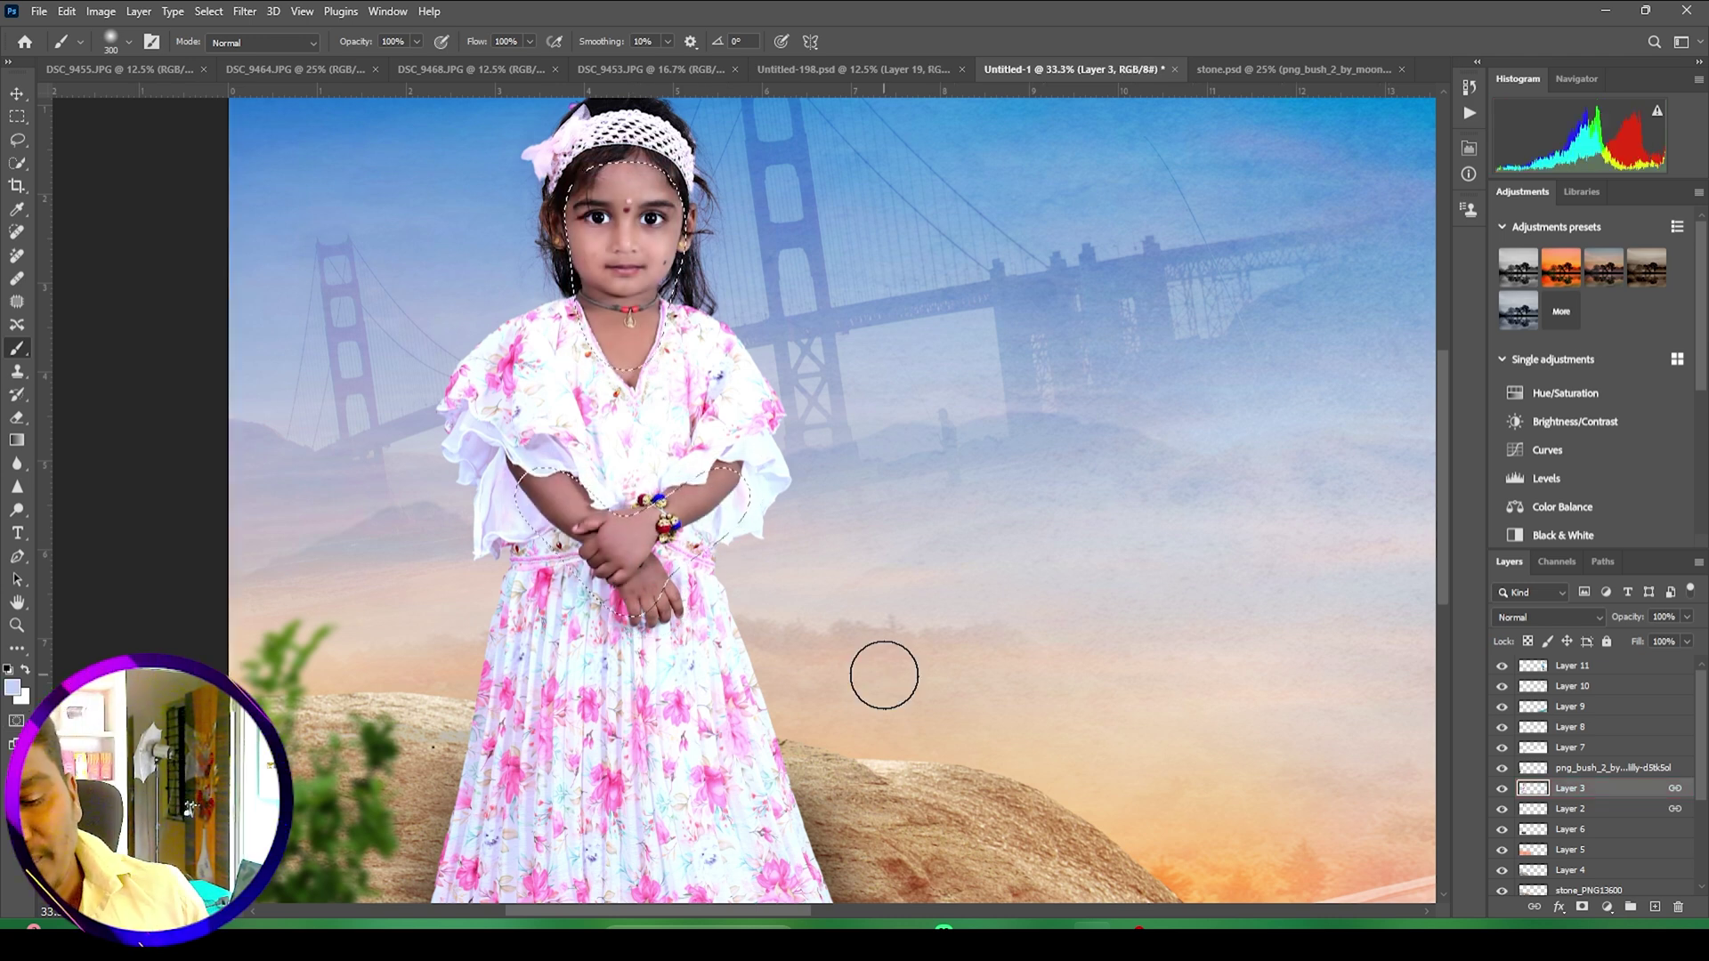
Step: Brighten the selected skin on Layer 3 with Levels, using midtones 1.14 and white input level 239, and clear the selection
key("ctrl+l")
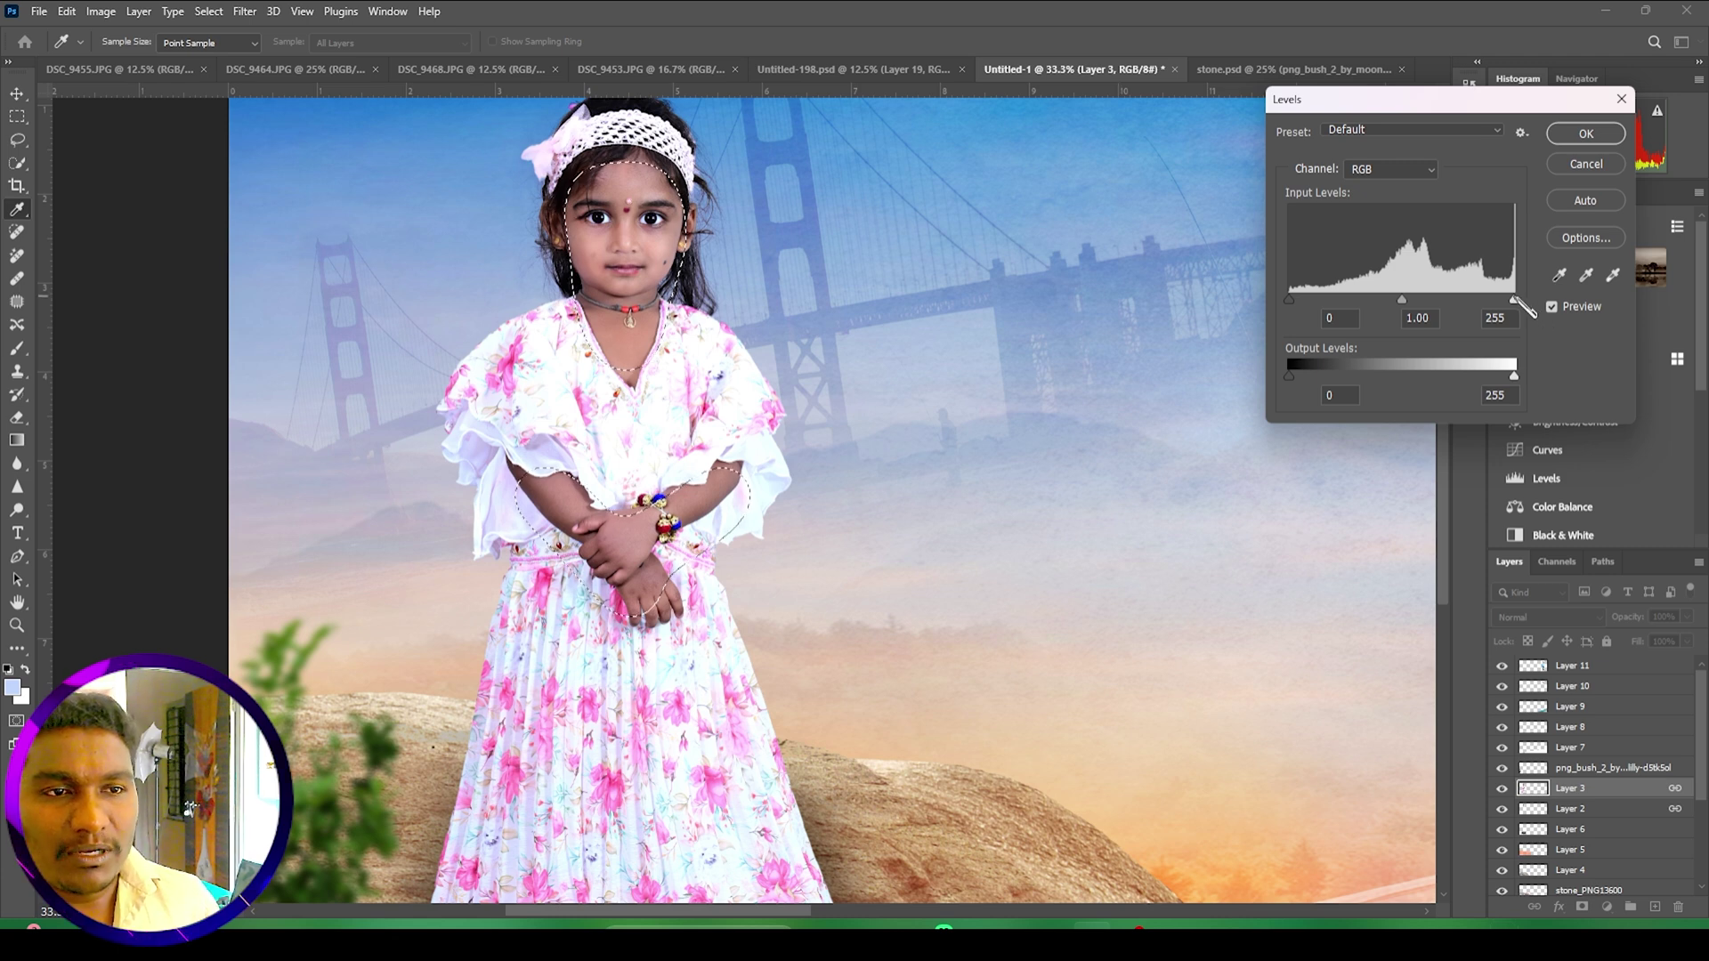
left_click_drag(1516, 300, 1380, 299)
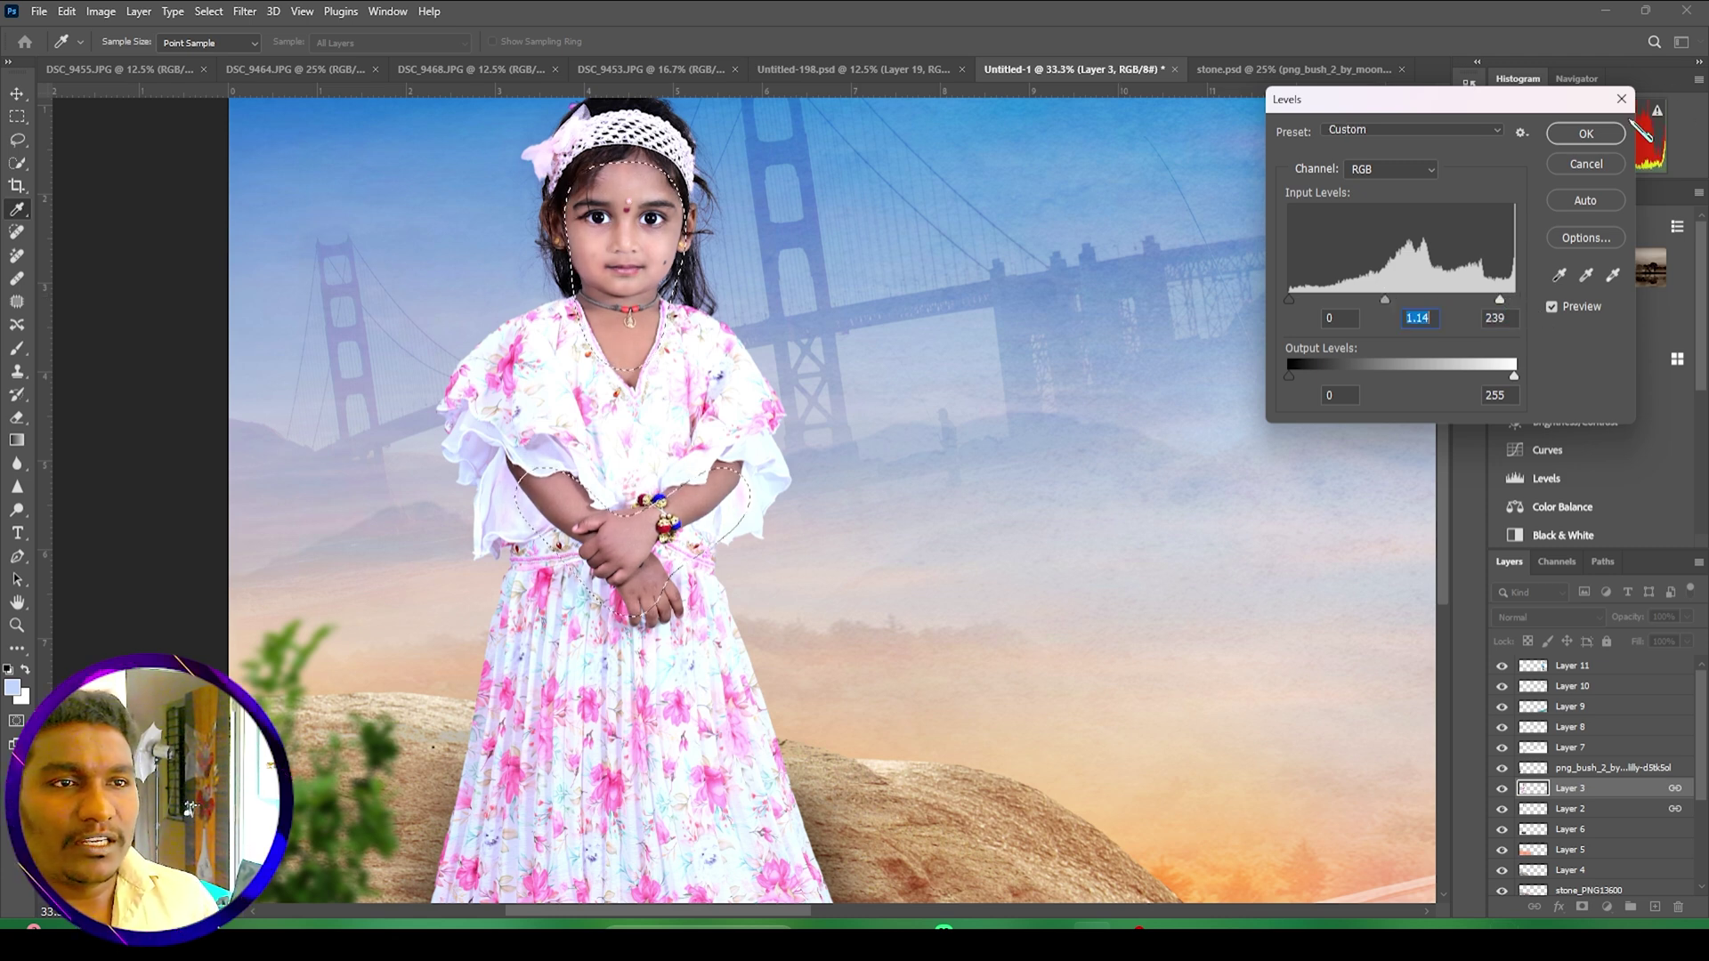
left_click(1586, 133)
key("b")
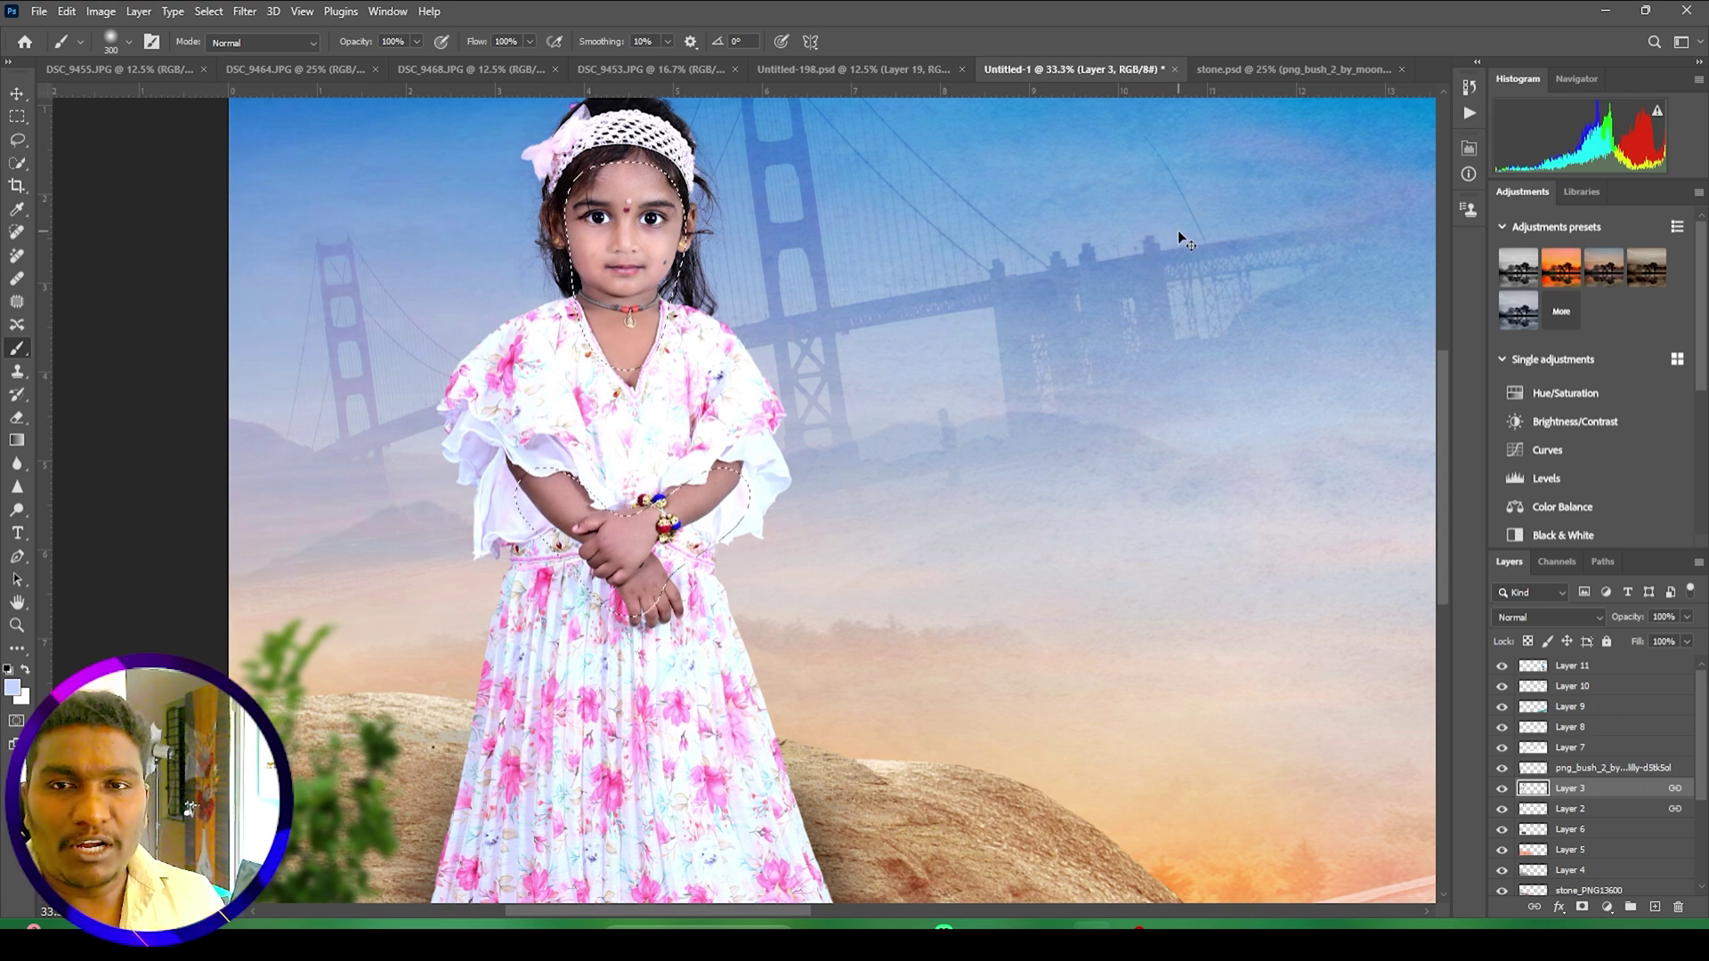
key("ctrl+d")
key("ctrl+minus")
key("ctrl+minus")
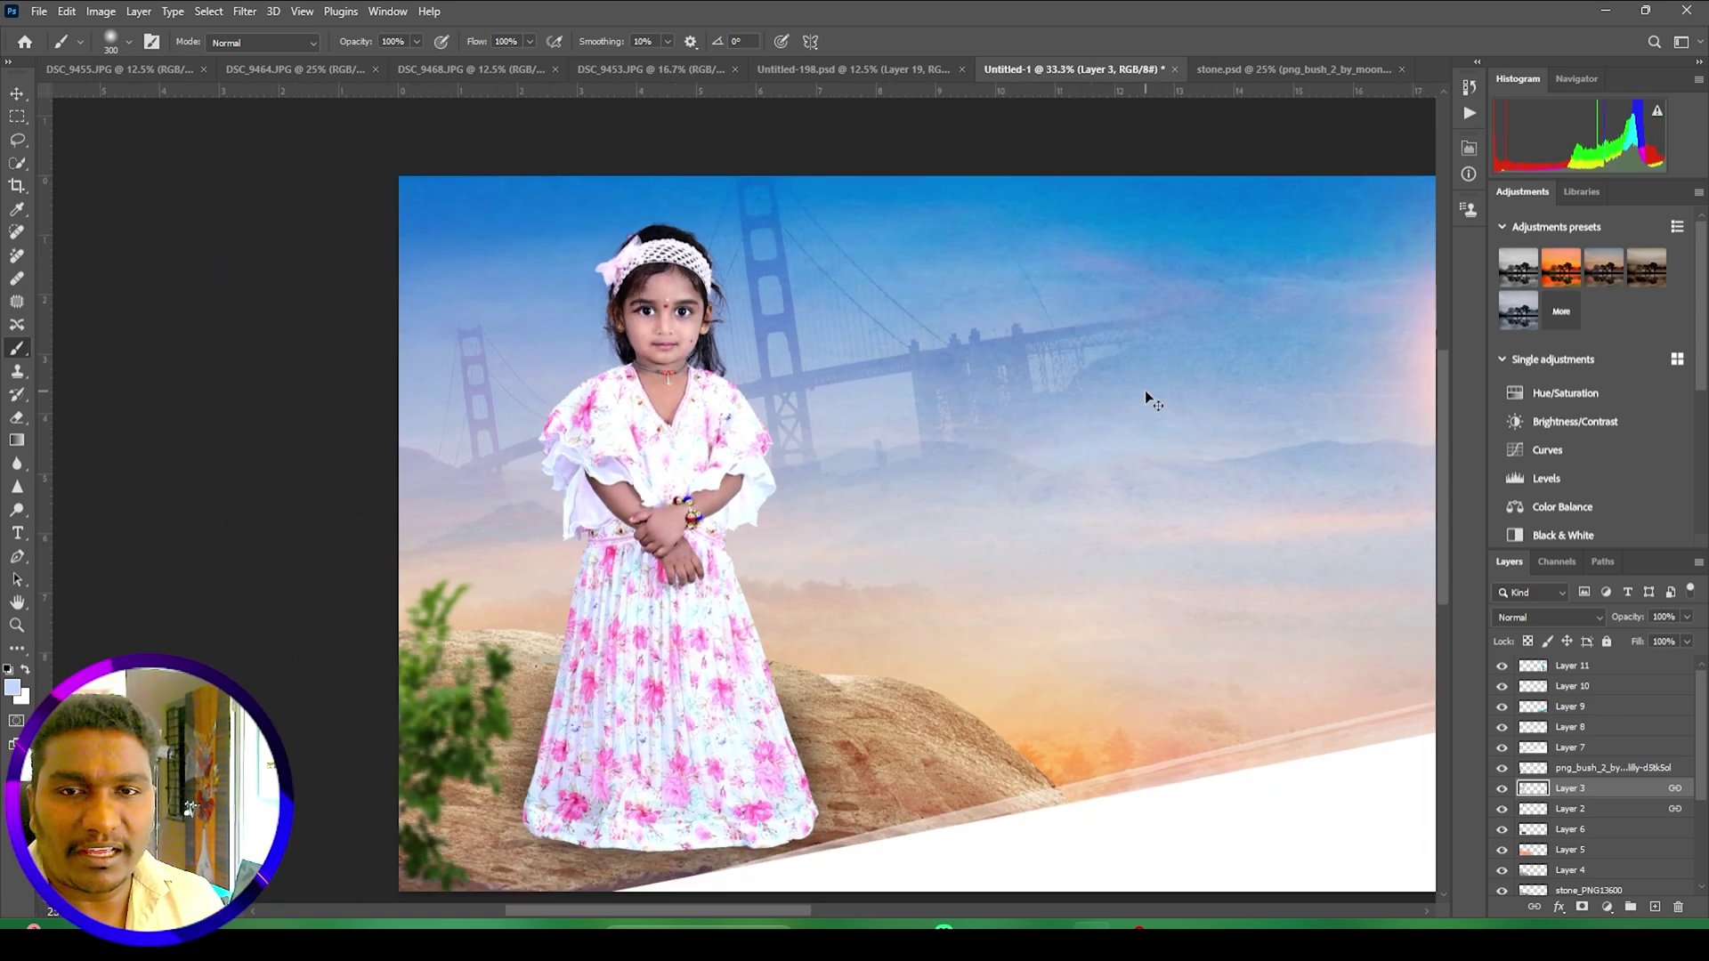
Step: Add a new layer above Layer 9 and brush a soft black shadow under the shoes of the child in the blue hoodie
left_click_drag(1237, 519, 876, 459)
left_click_drag(1189, 499, 1124, 498)
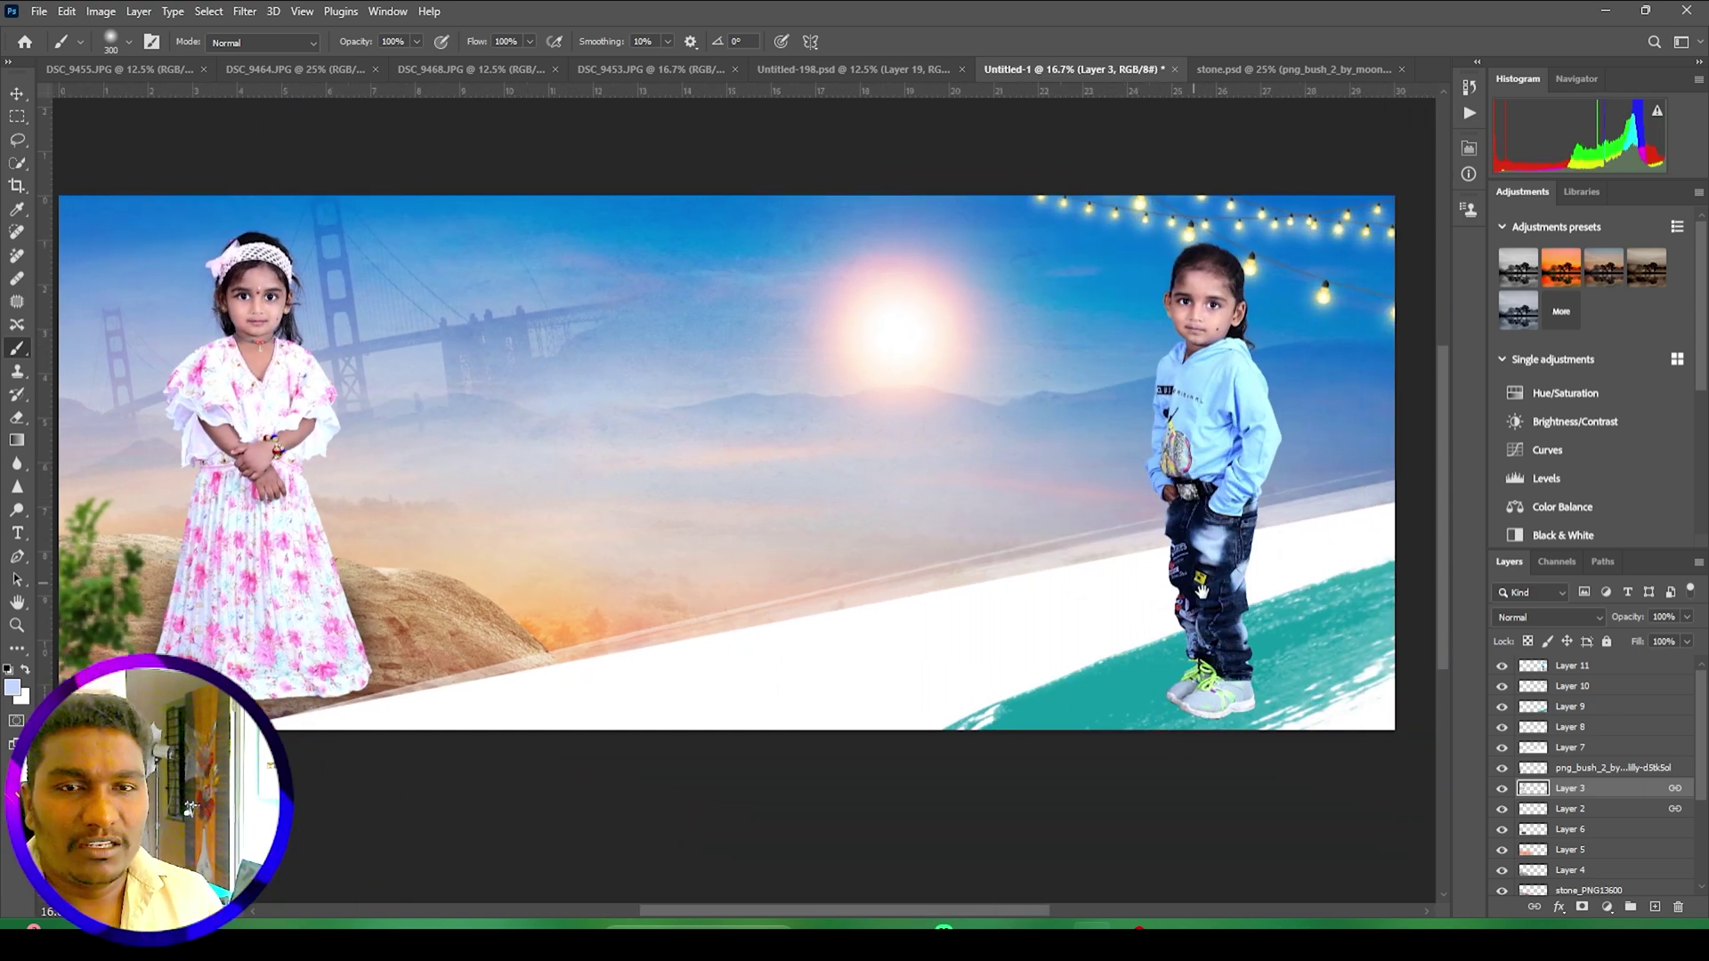
left_click_drag(1103, 567, 1121, 564)
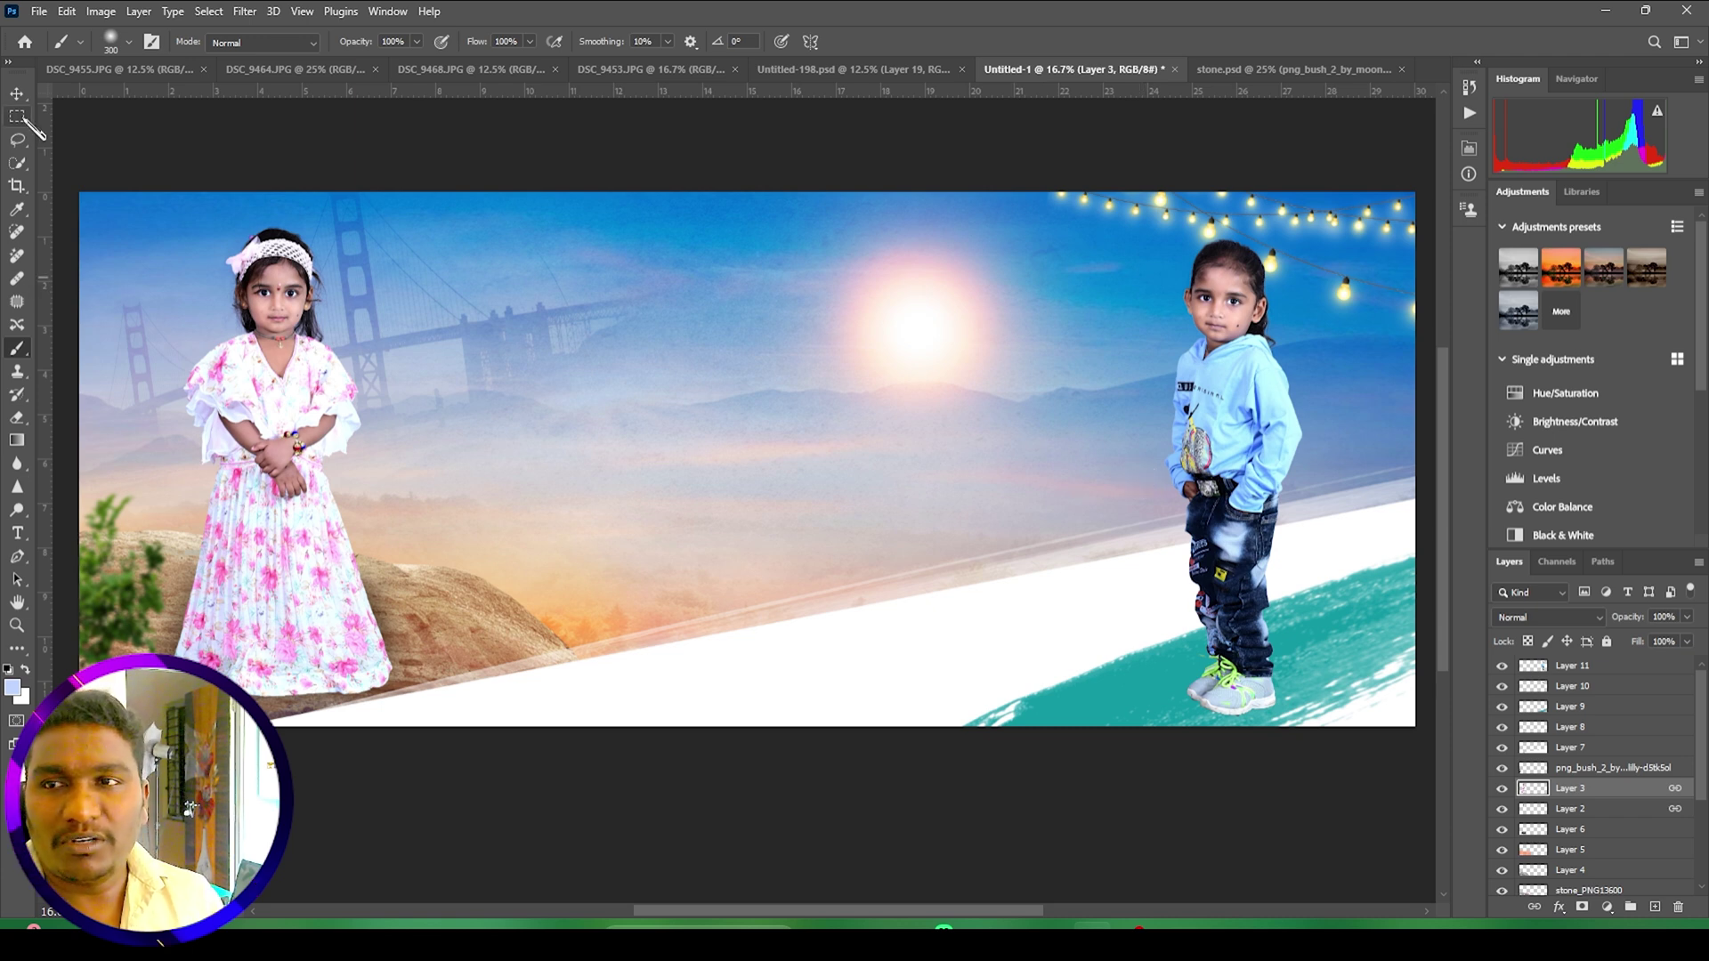
left_click(22, 95)
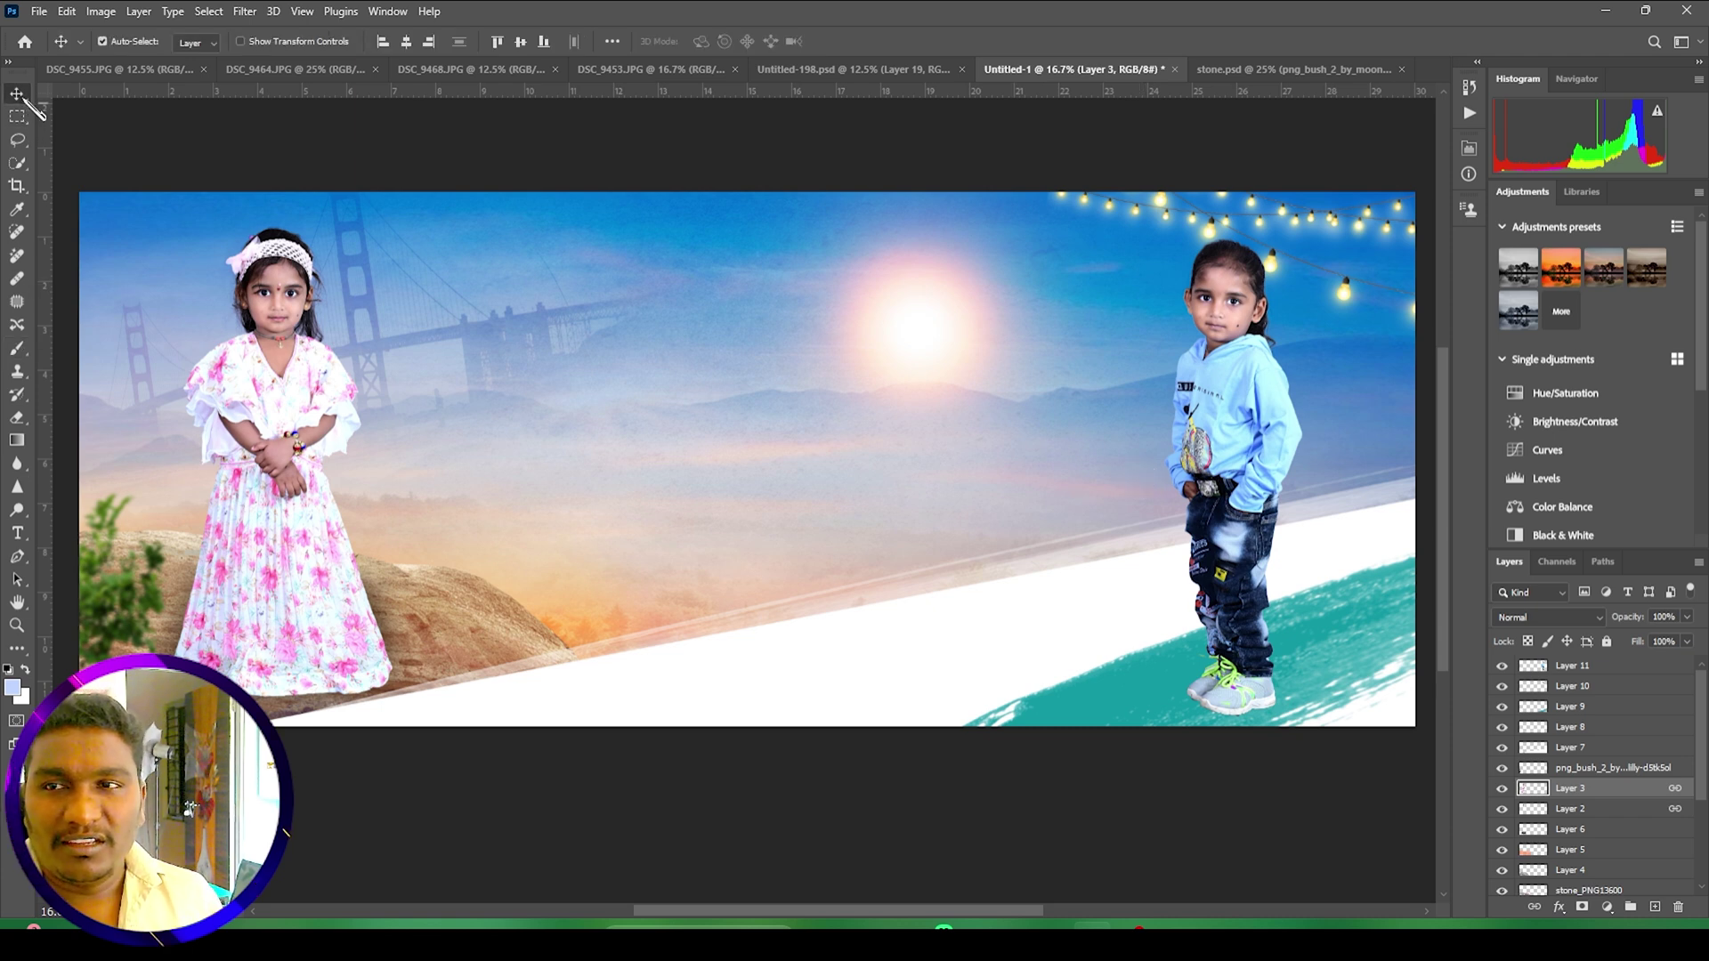
left_click(1279, 639)
left_click(1608, 709)
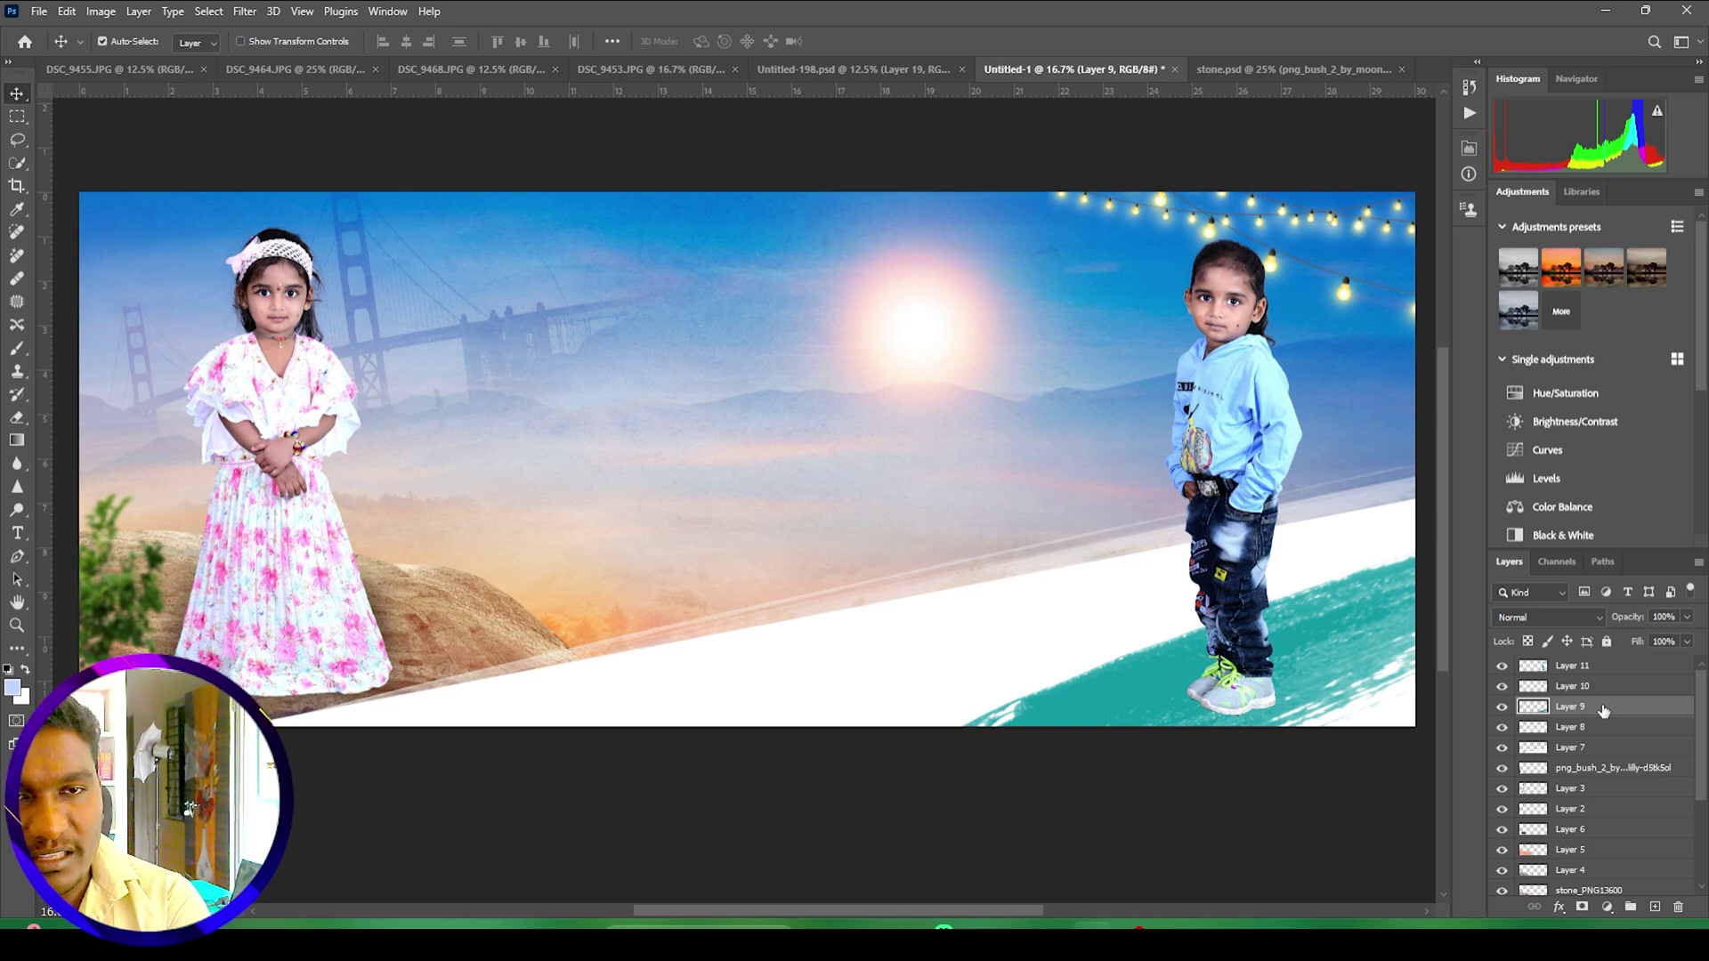
key("ctrl+shift+n")
key("Return")
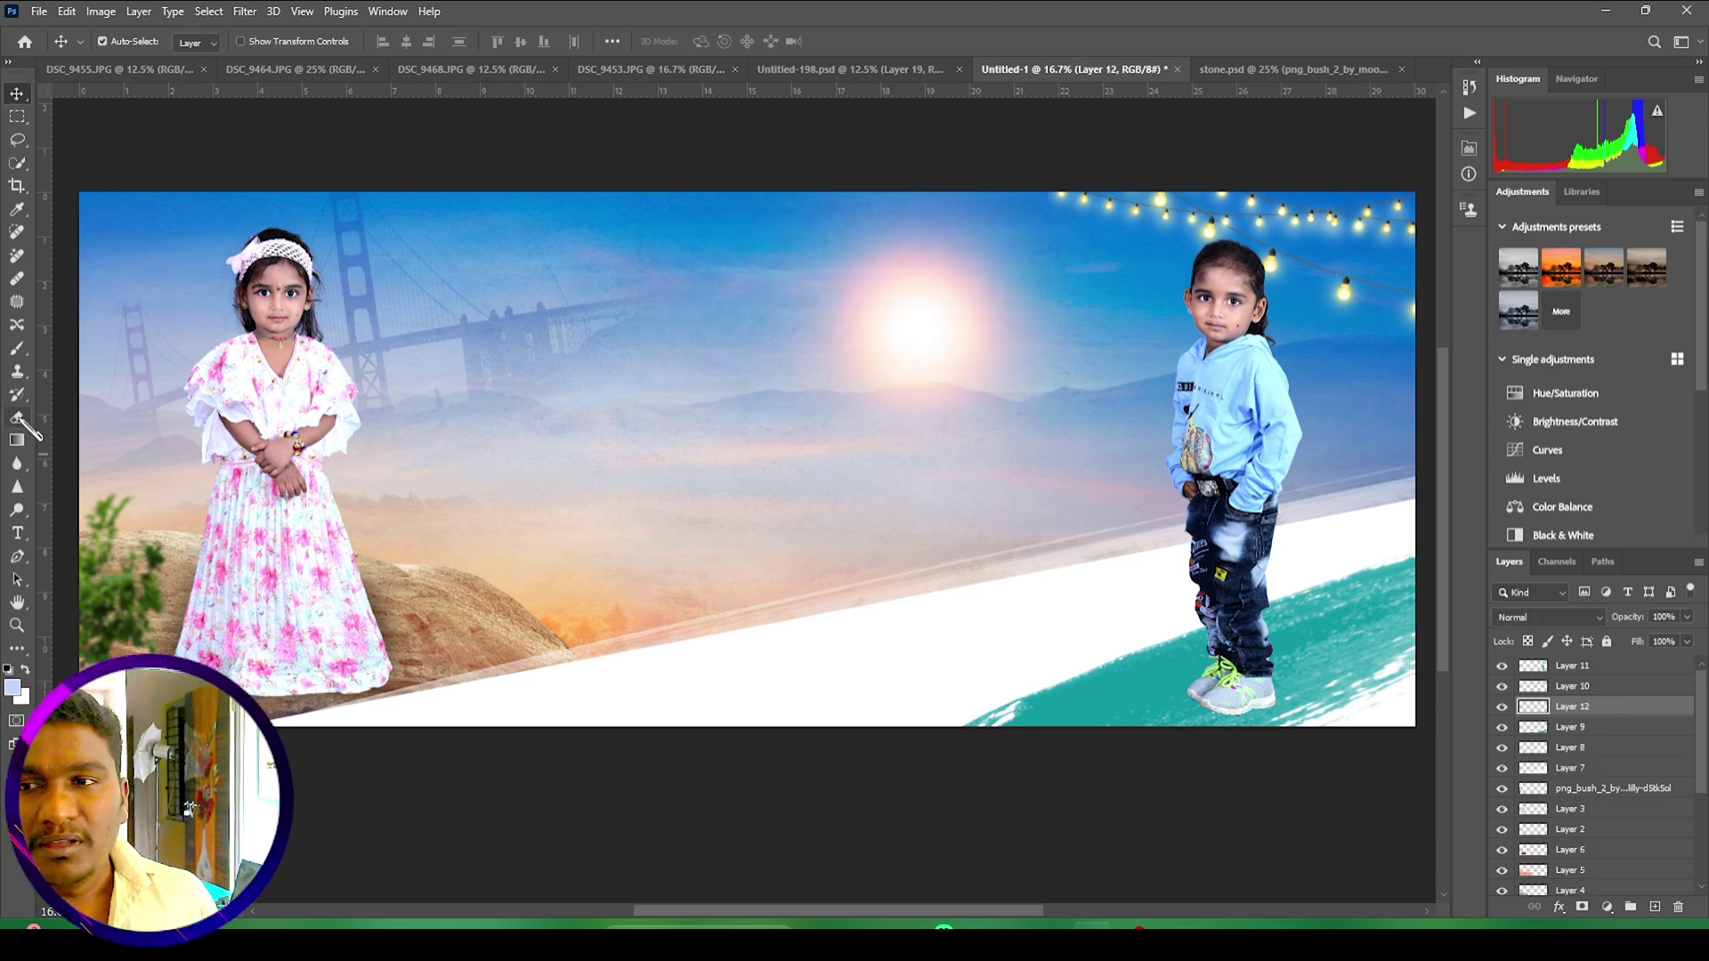
left_click(16, 351)
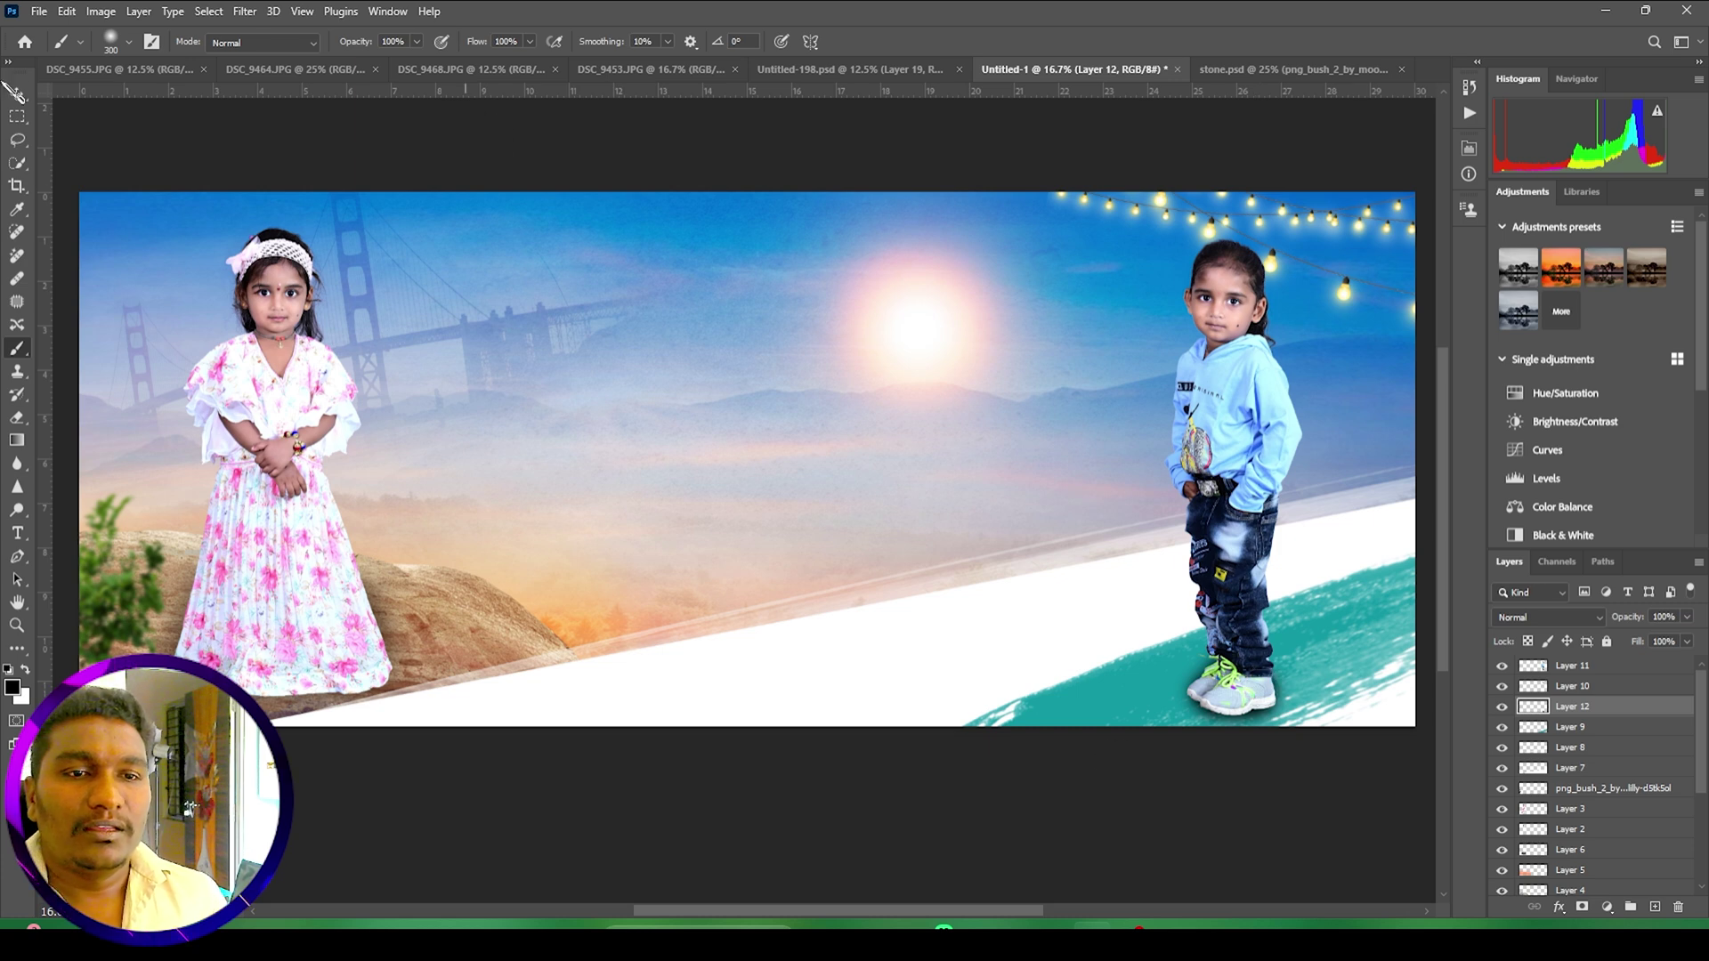
left_click(28, 94)
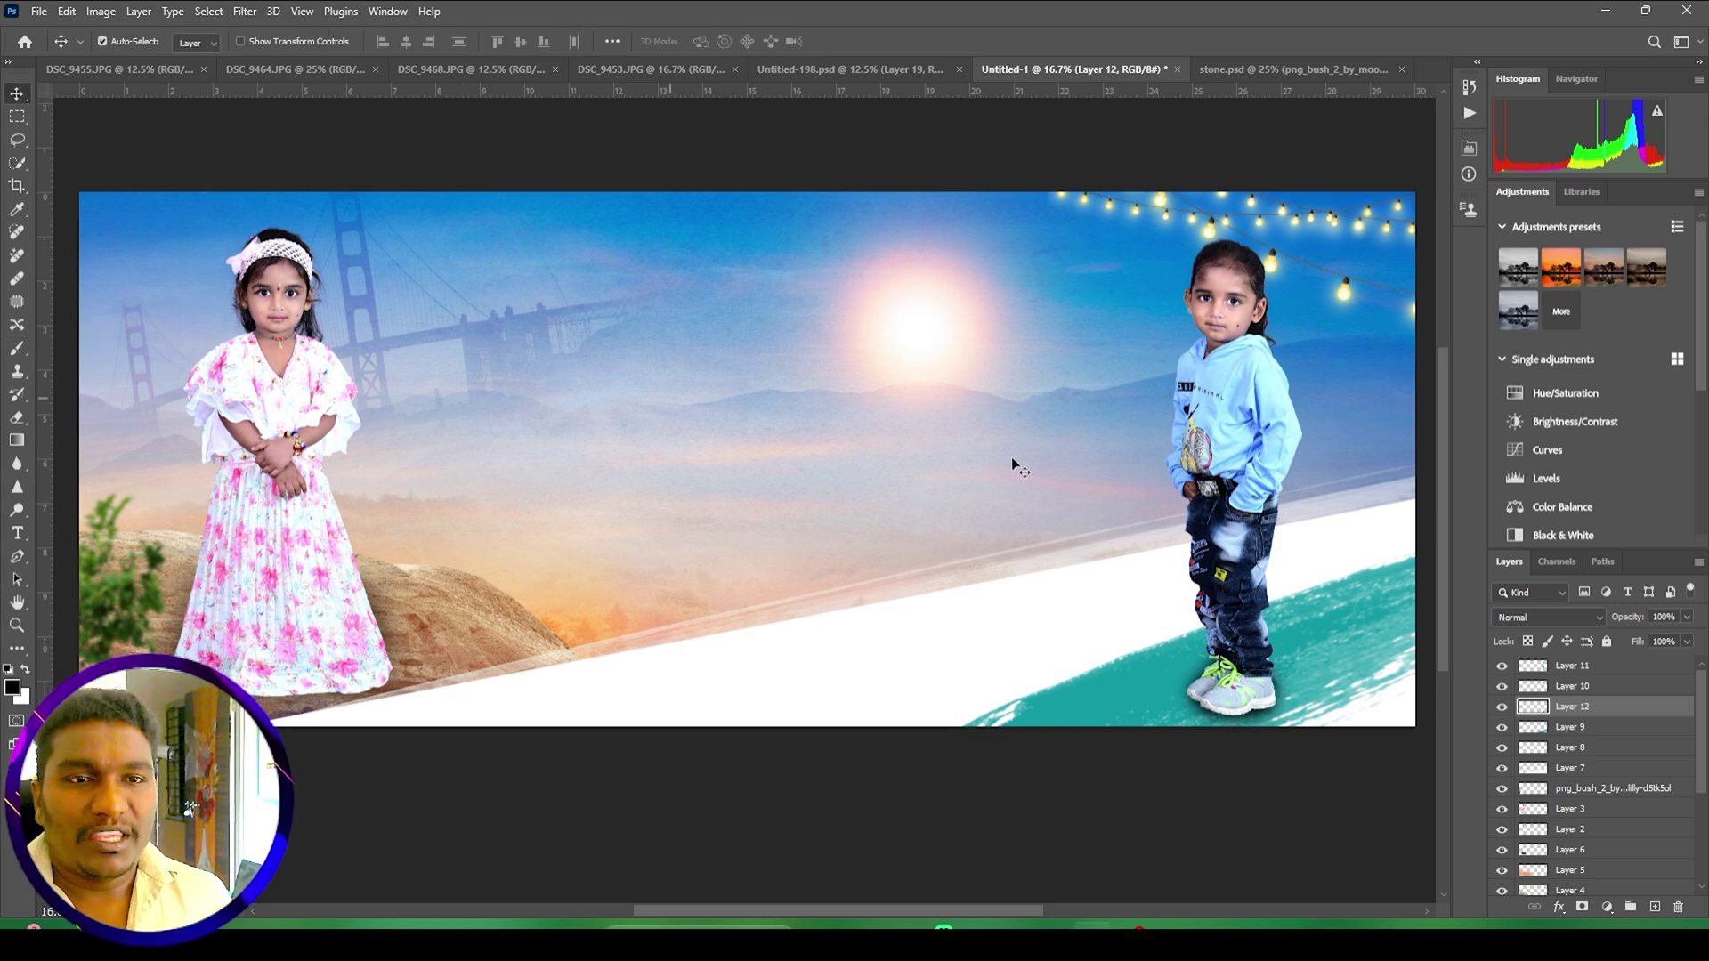
Step: Review the open photos DSC_9455, DSC_9464, DSC_9468 and DSC_9453 against the album design to choose another picture
left_click_drag(805, 458, 803, 408)
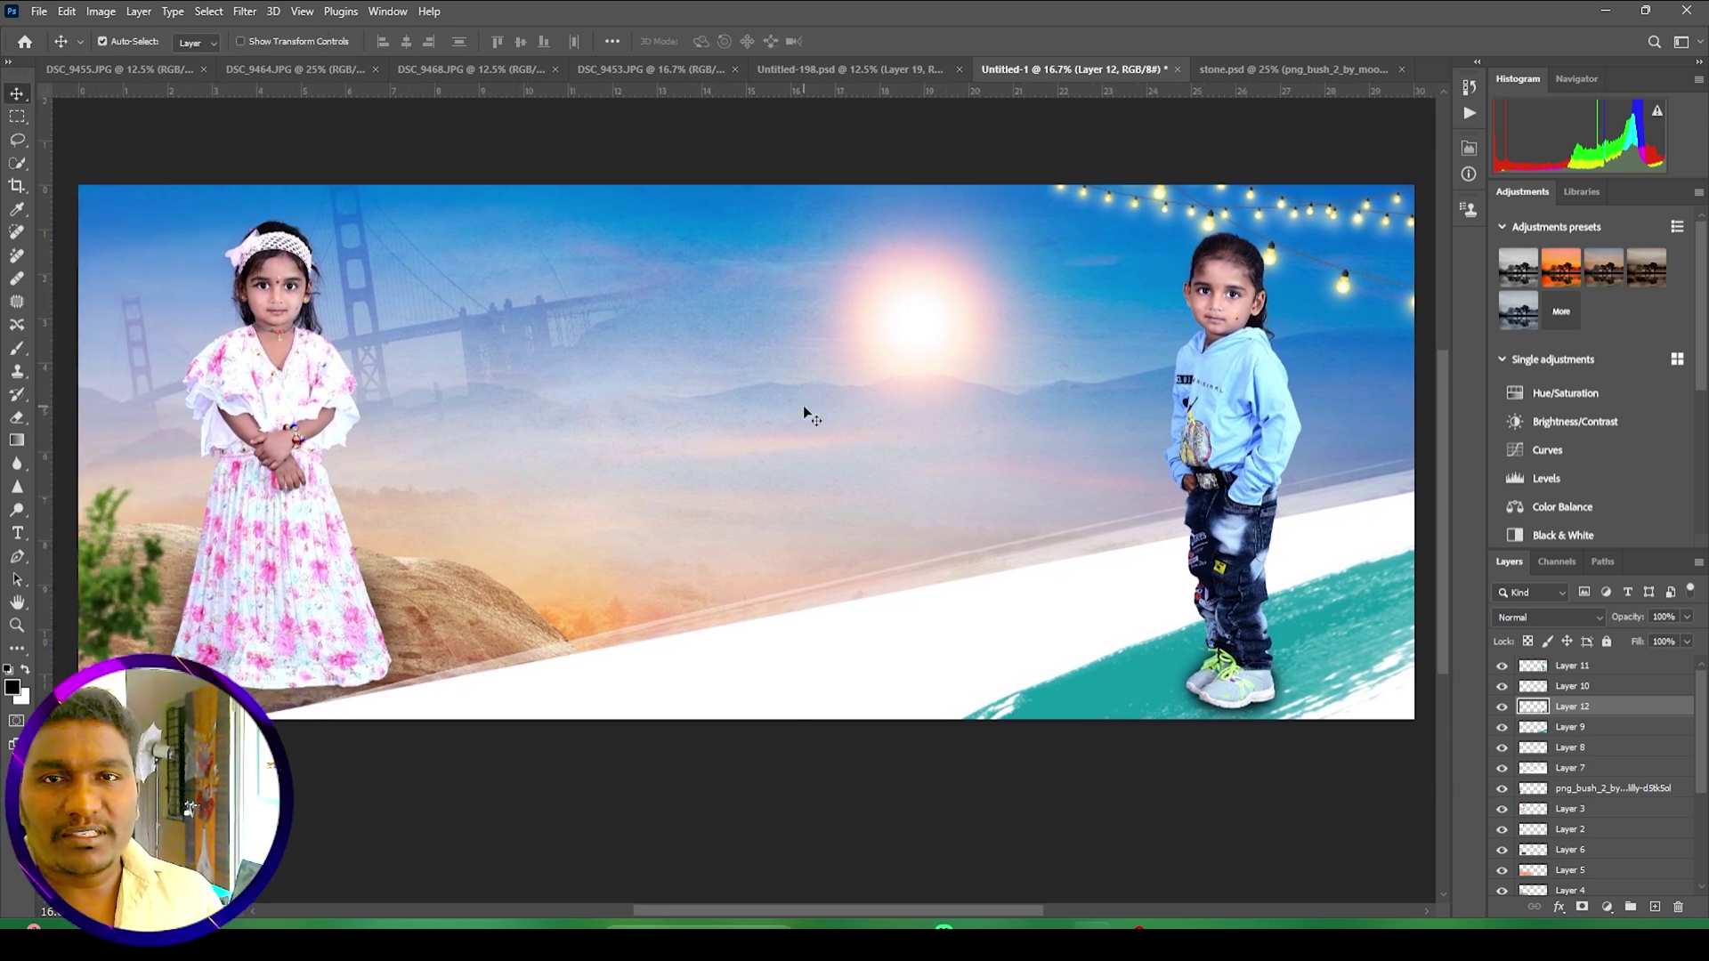
left_click(298, 69)
left_click(173, 71)
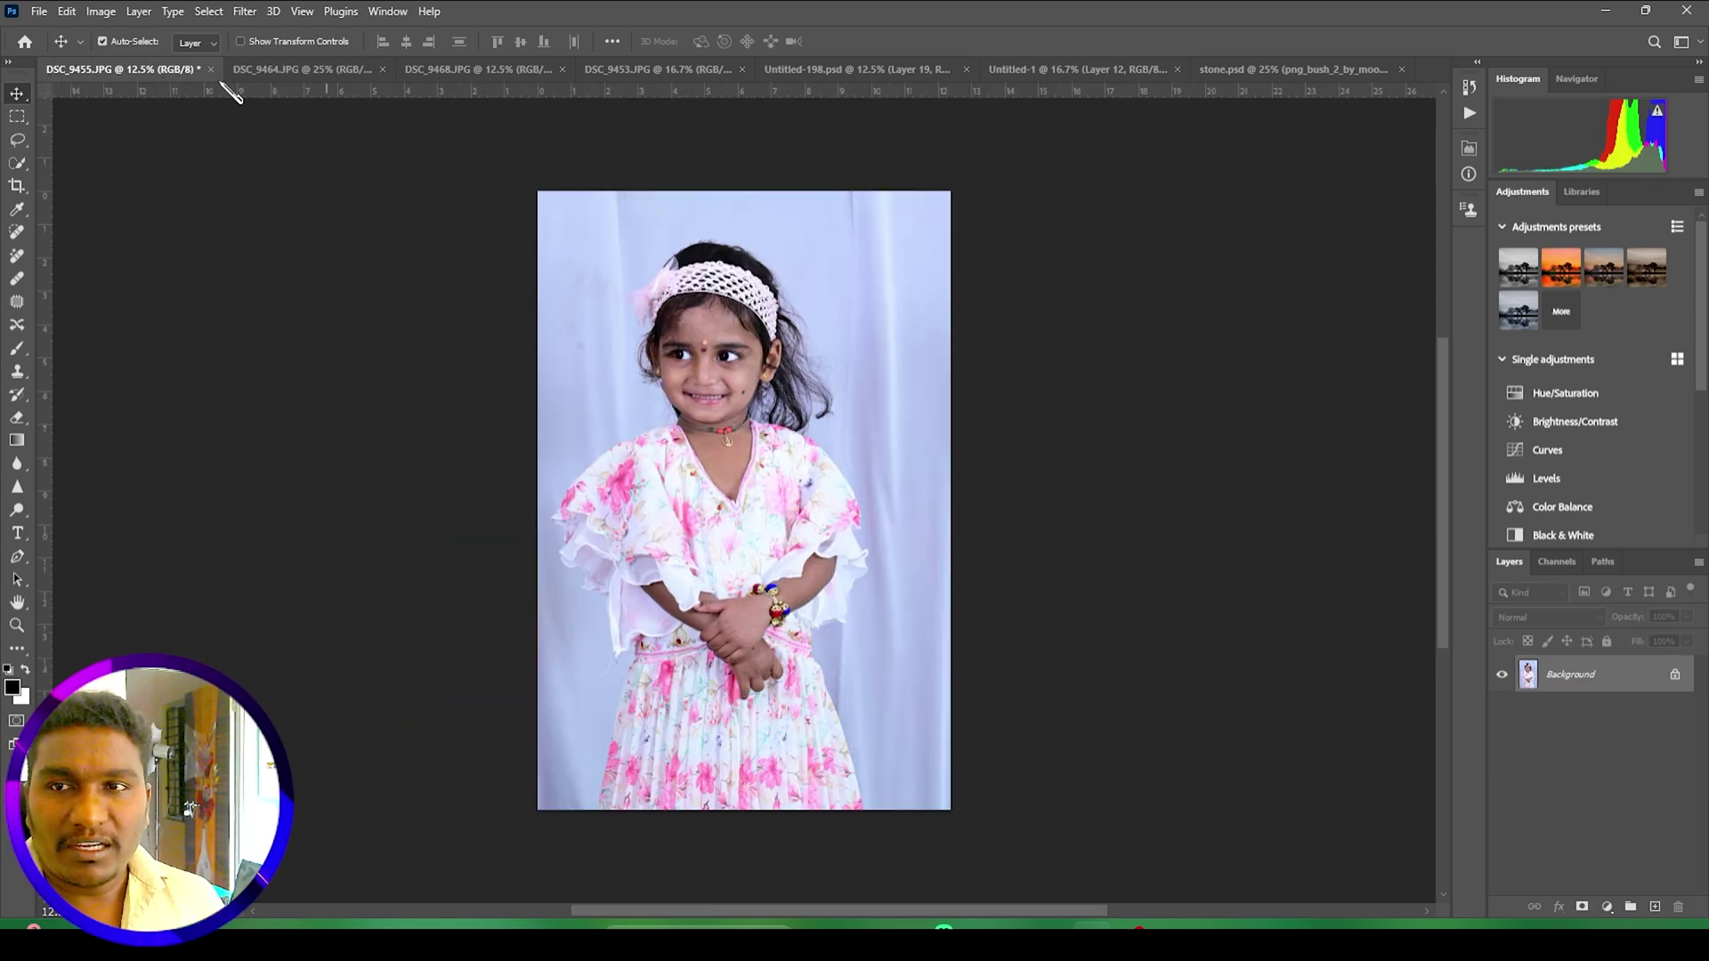
left_click(303, 69)
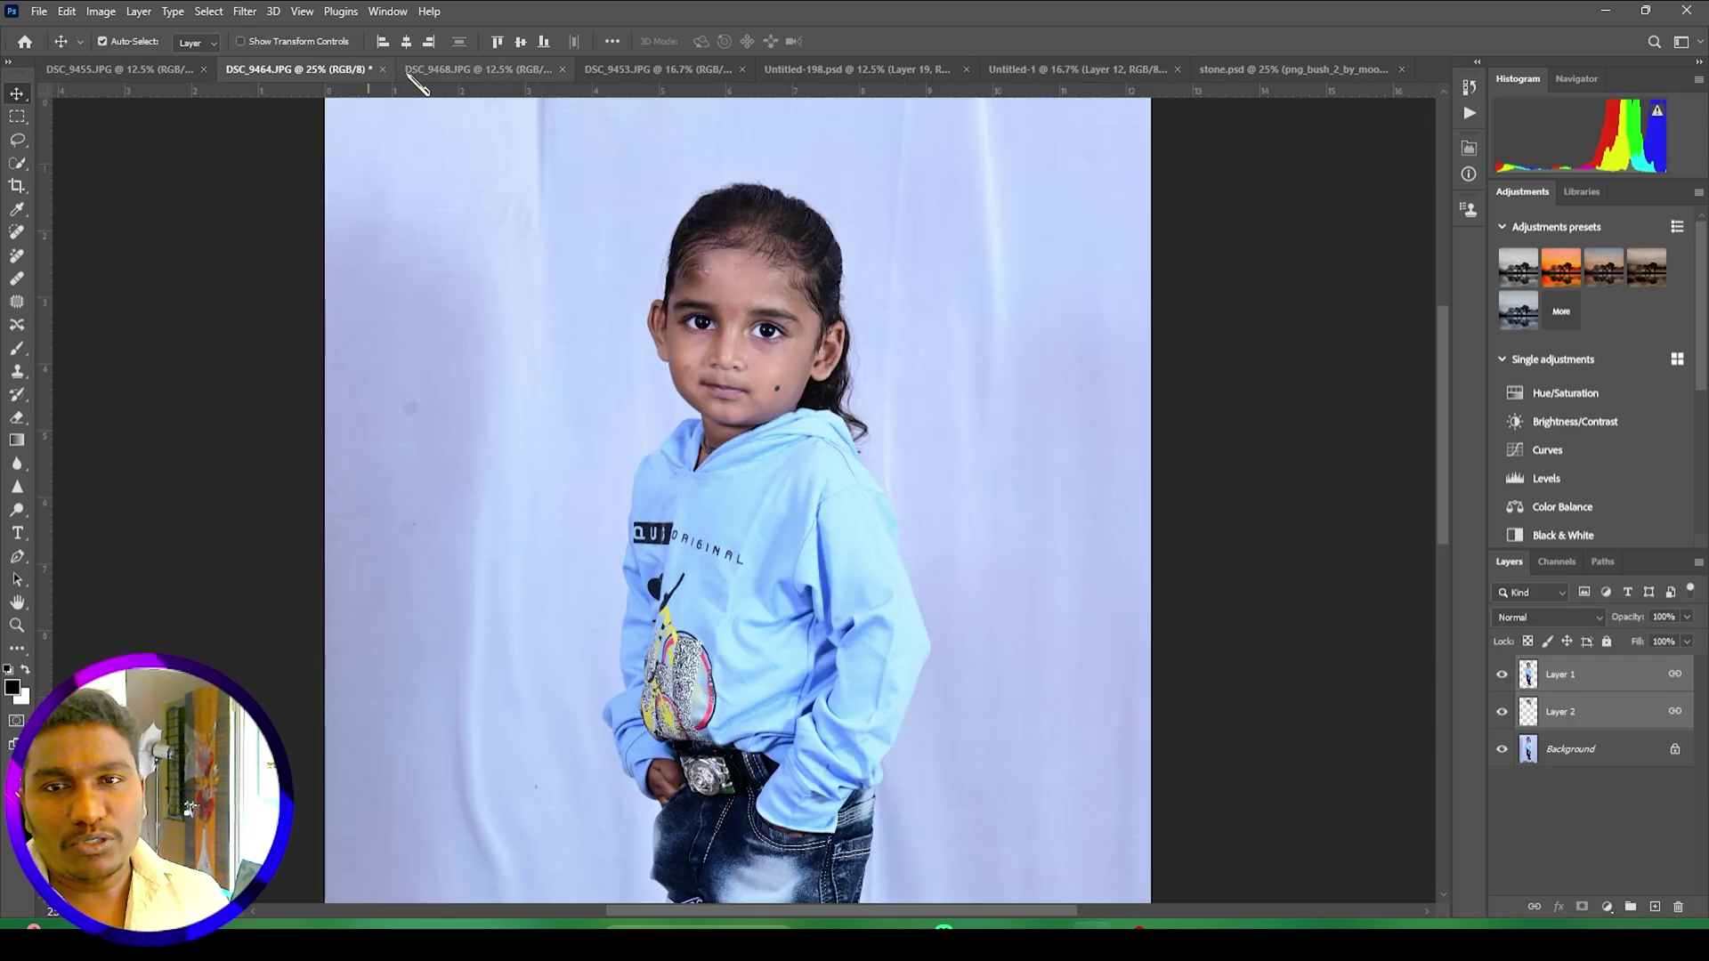
left_click(432, 71)
left_click(668, 71)
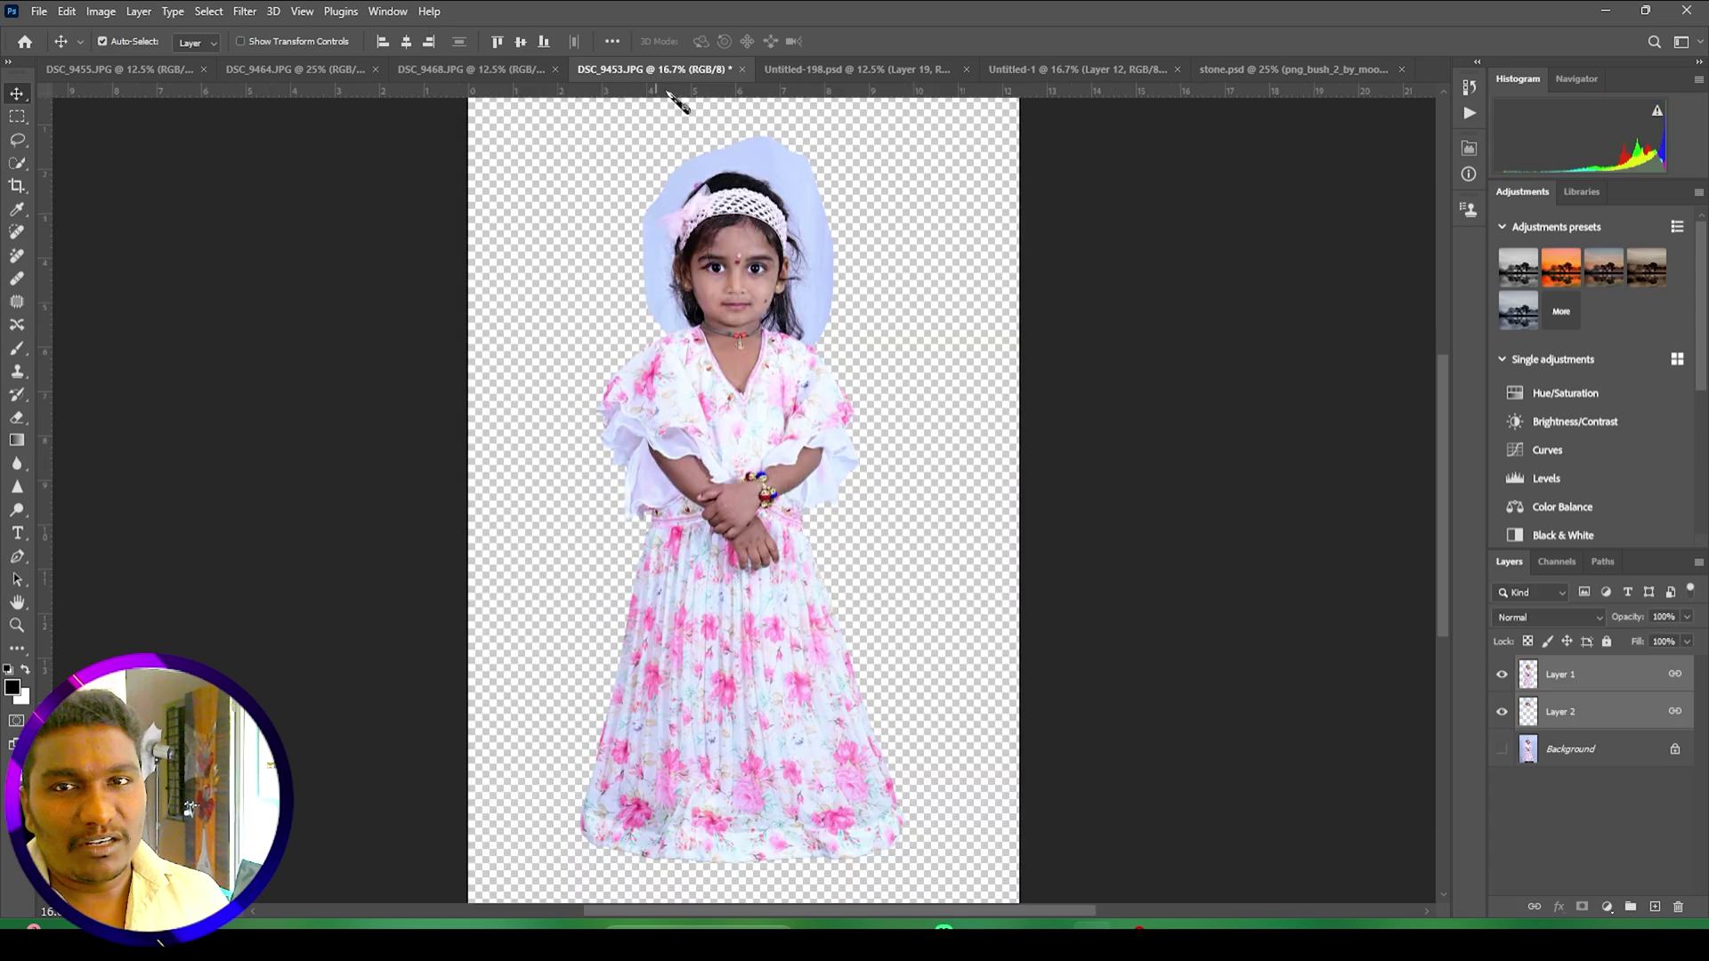
left_click(1057, 71)
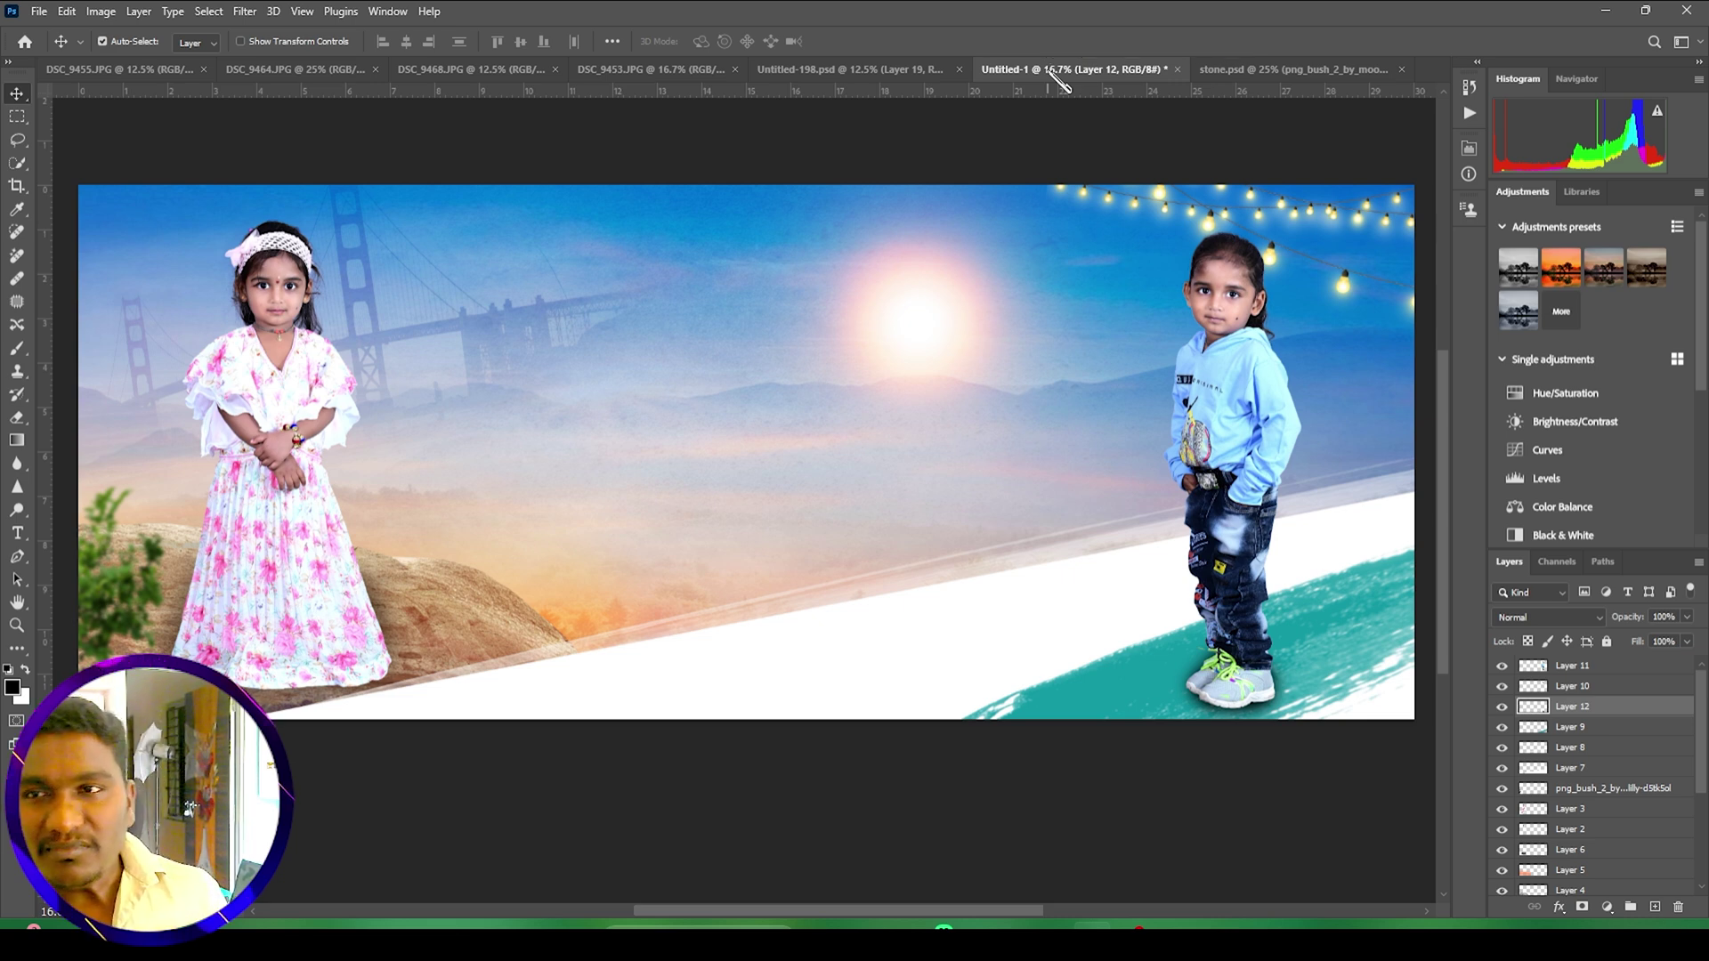
Step: Cut out the child in DSC_9455.JPG onto a new layer using Select Subject and a 1.8 px feather in Select and Mask
left_click(82, 71)
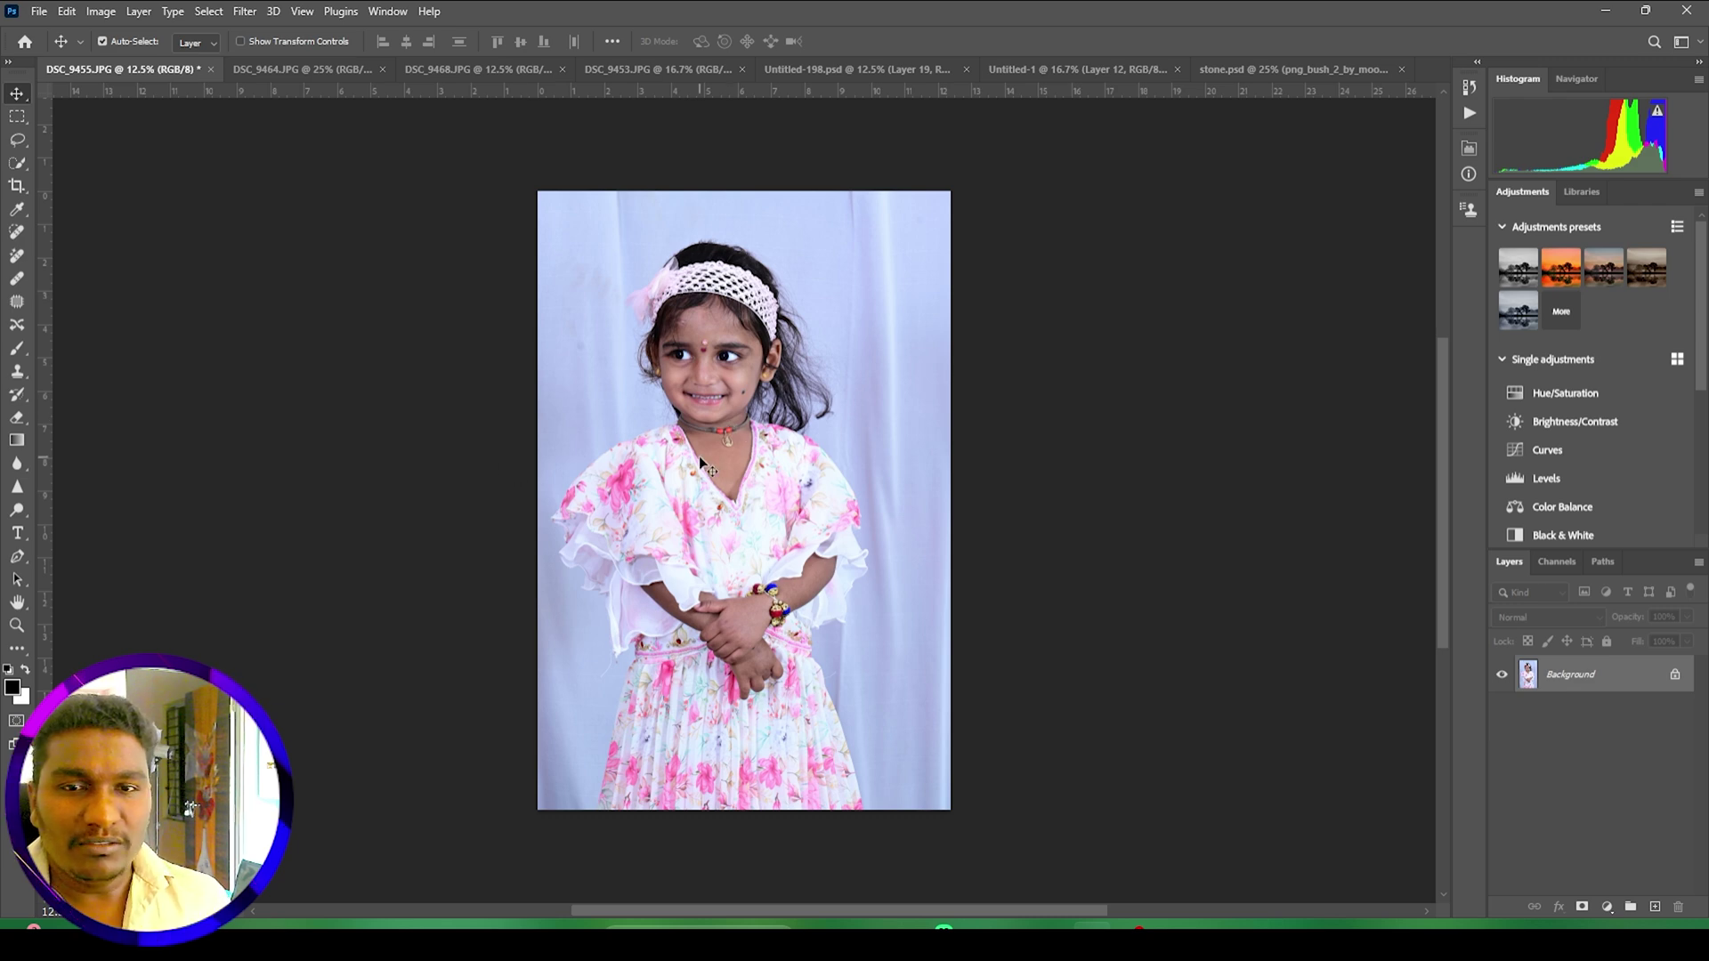
left_click(208, 10)
left_click(254, 225)
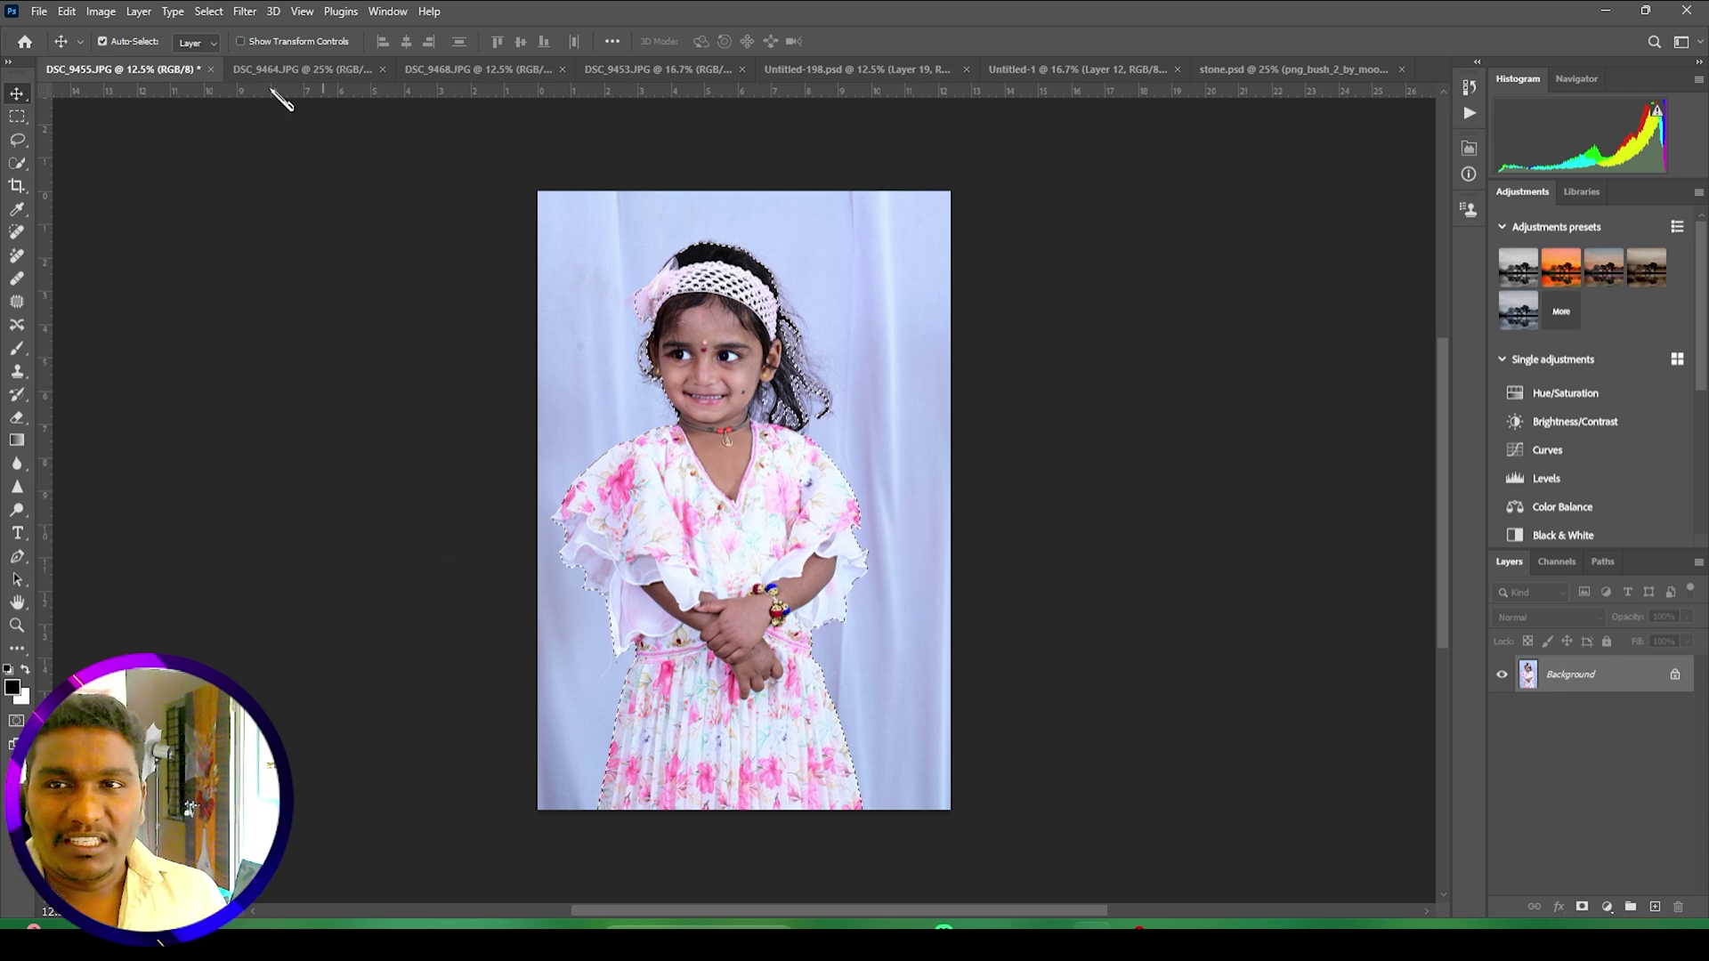
left_click(209, 12)
left_click(259, 264)
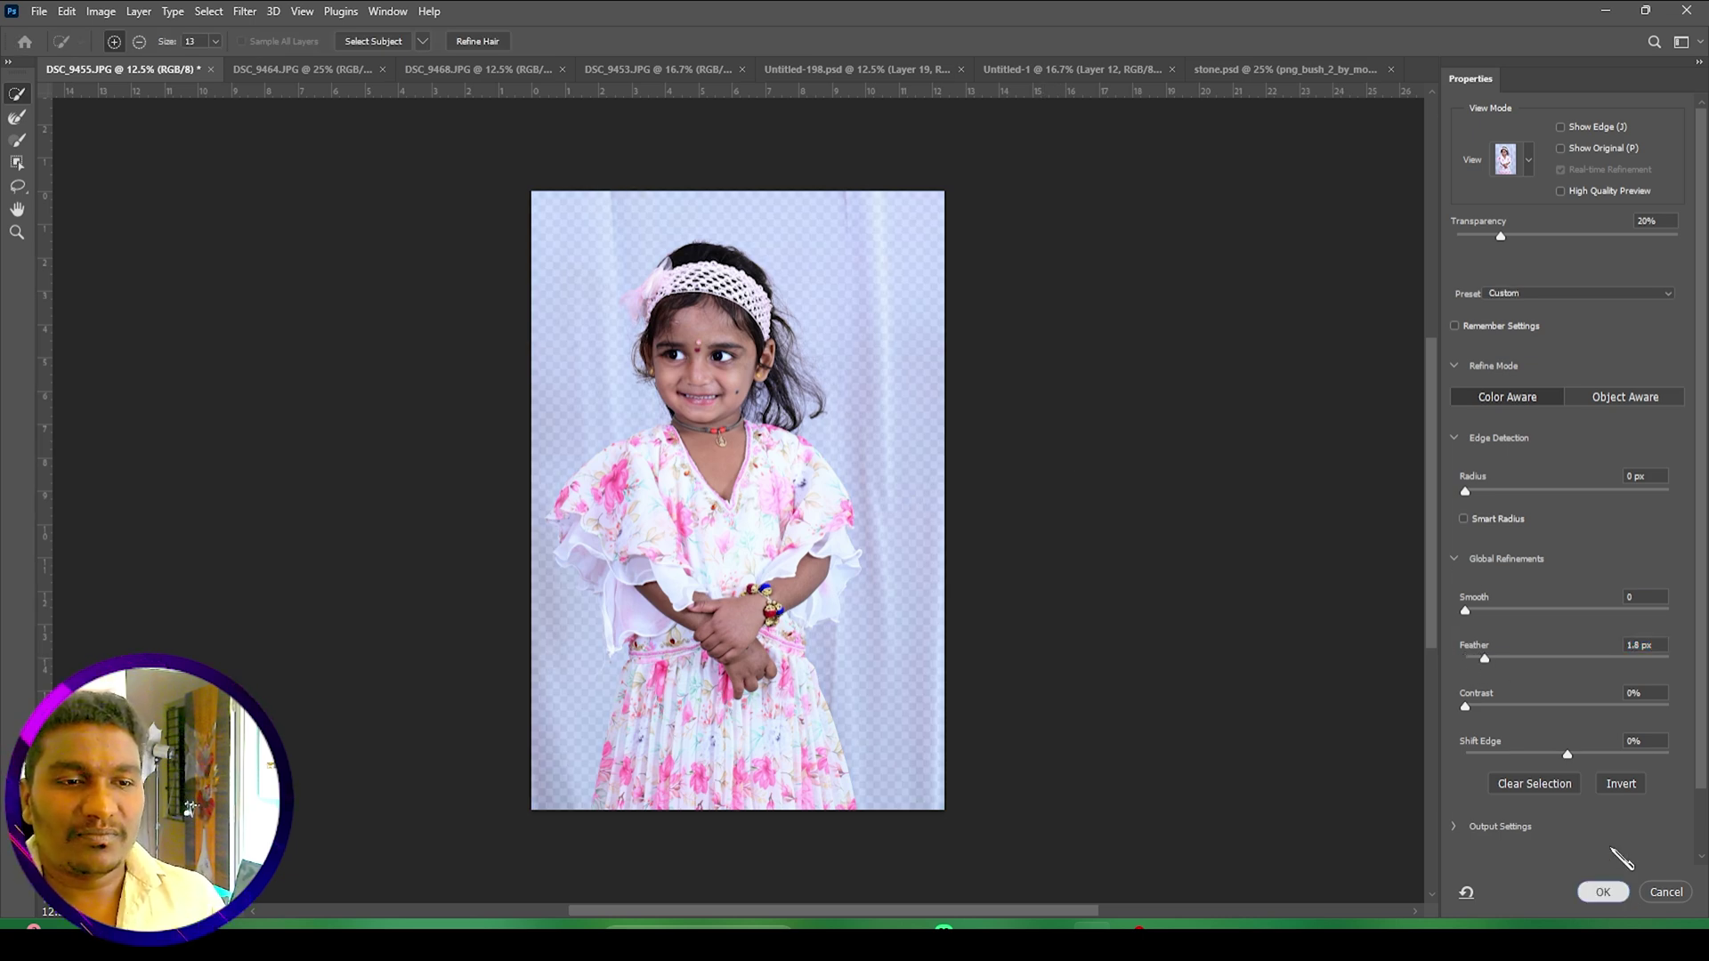
left_click(1602, 892)
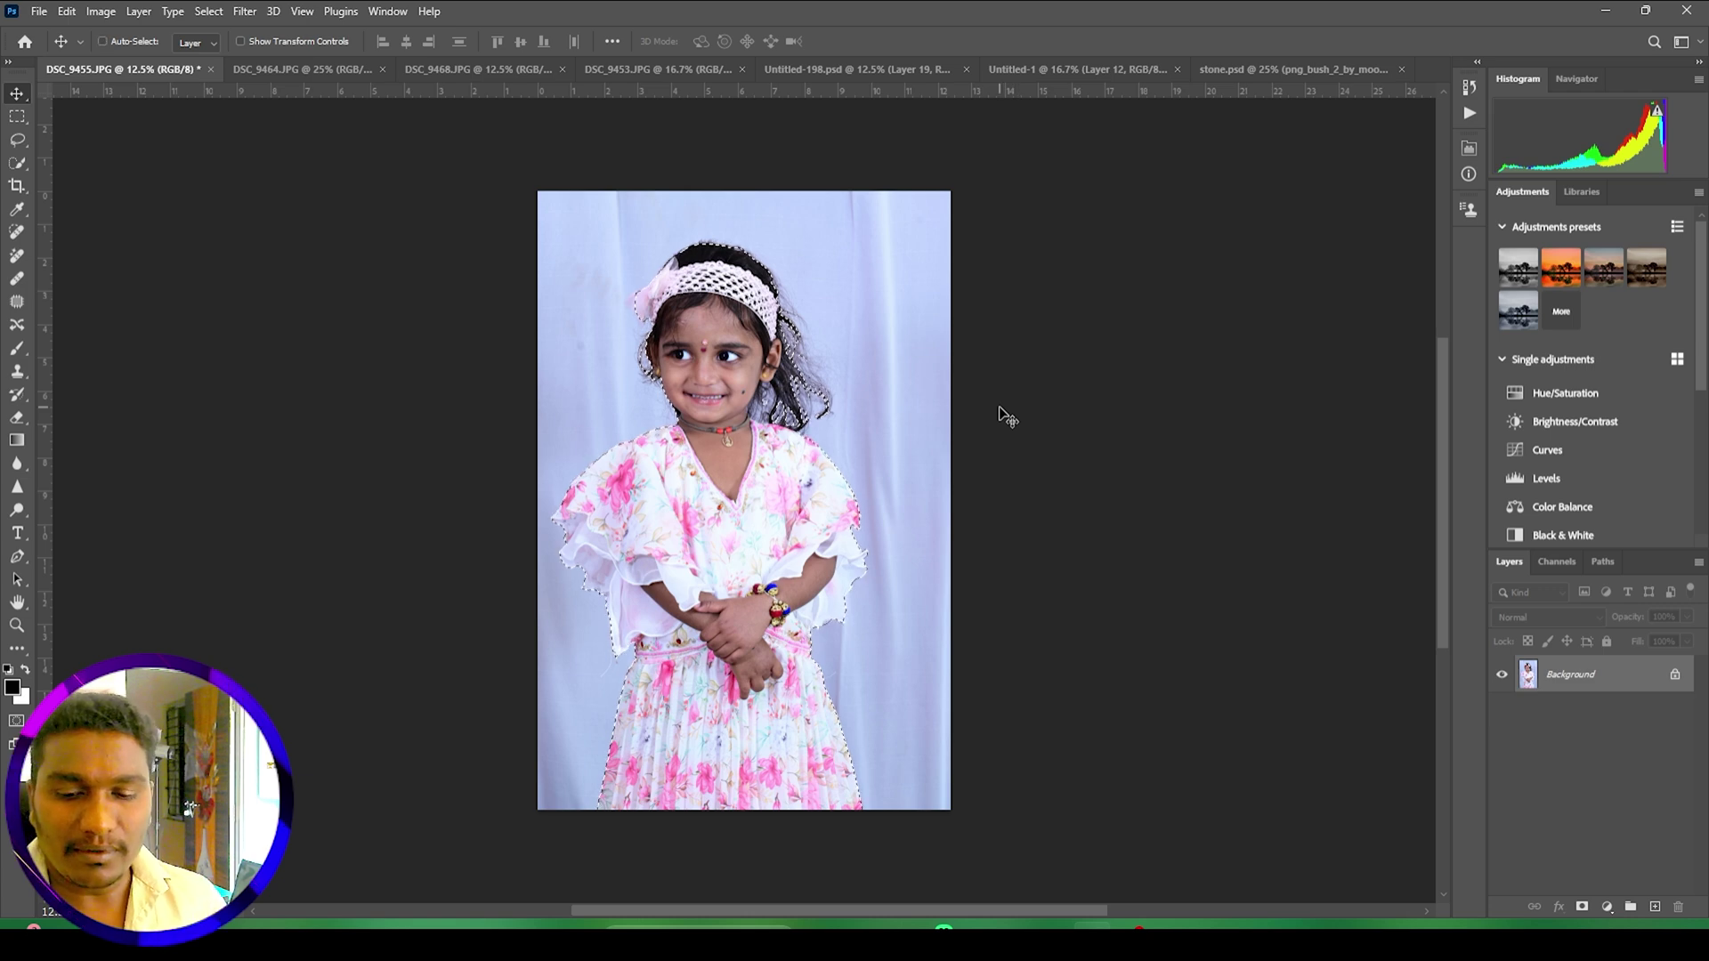
key("ctrl+j")
Step: Outline the head and loose hair with the Pen tool on the Background and copy that area to a new layer beneath Layer 1
left_click(1528, 711)
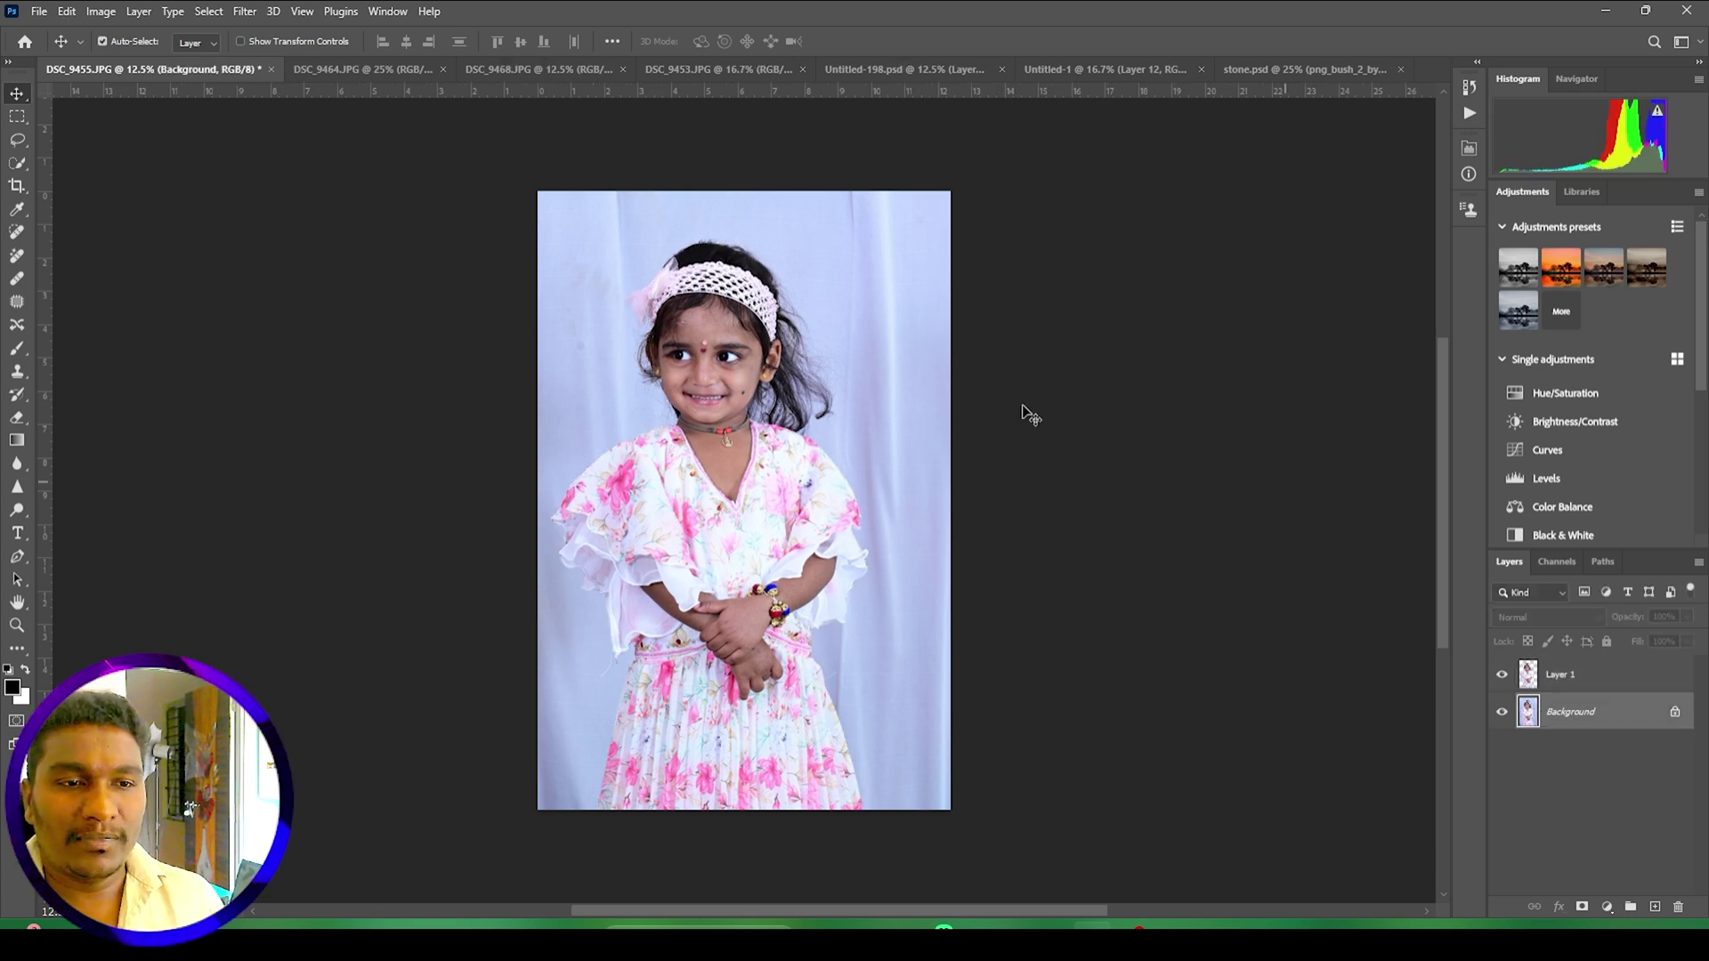
left_click(17, 556)
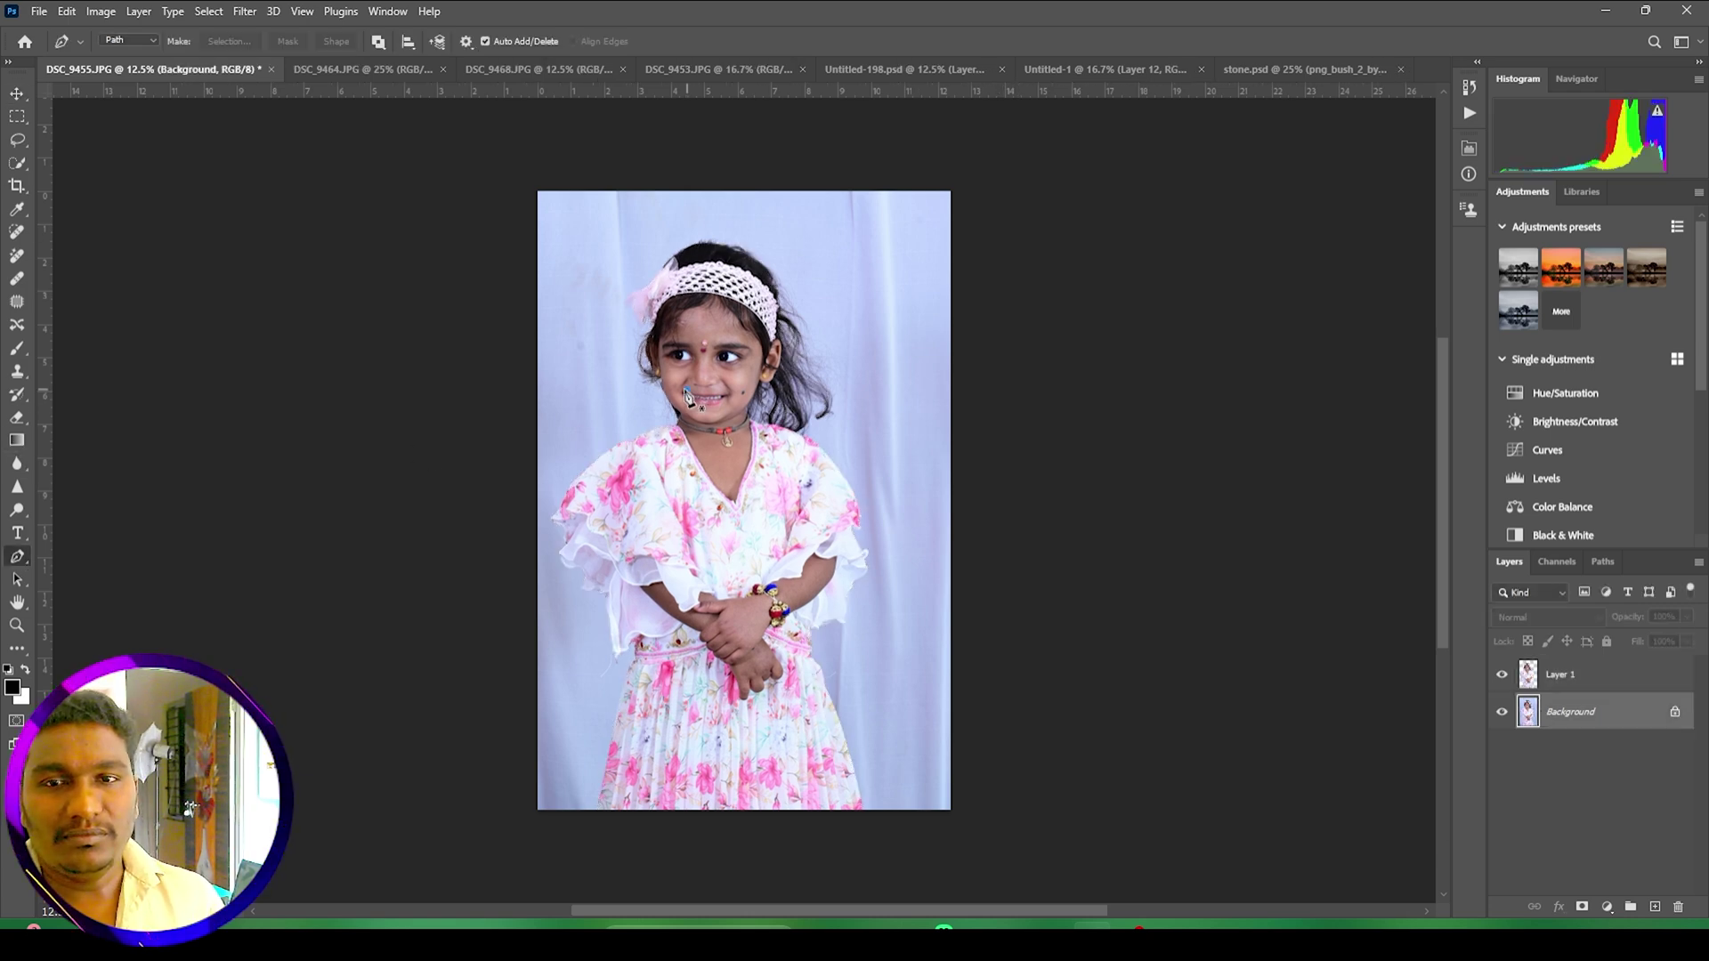
left_click_drag(686, 393, 639, 401)
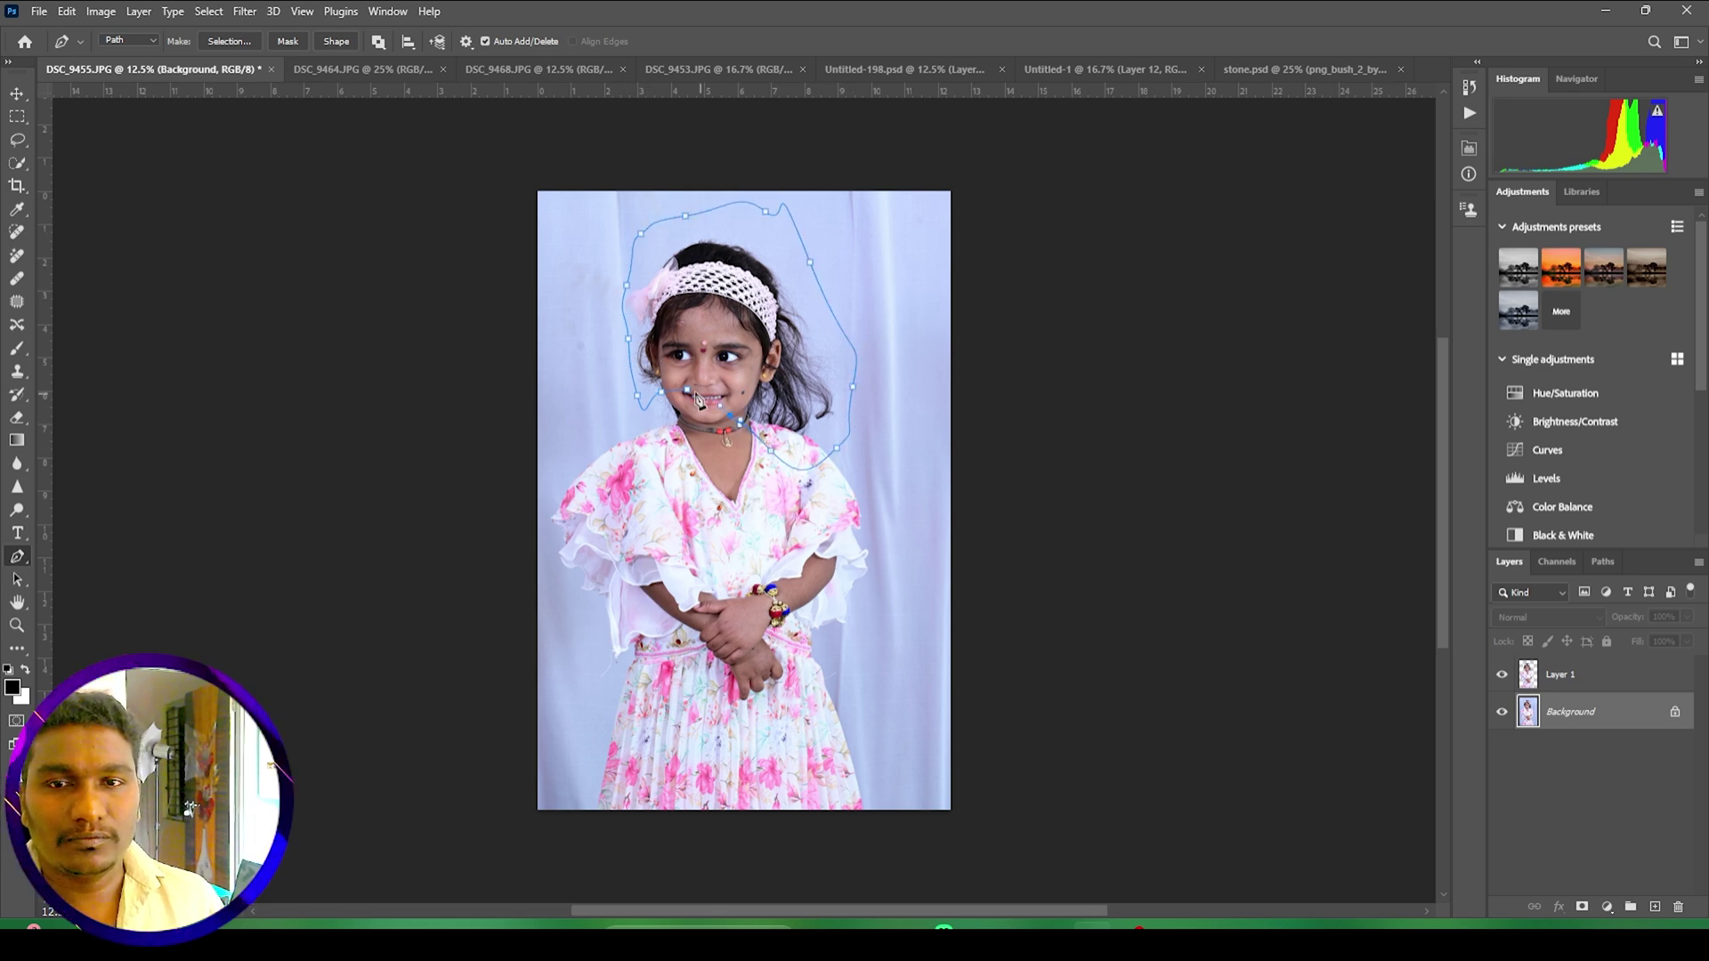
key("ctrl+Return")
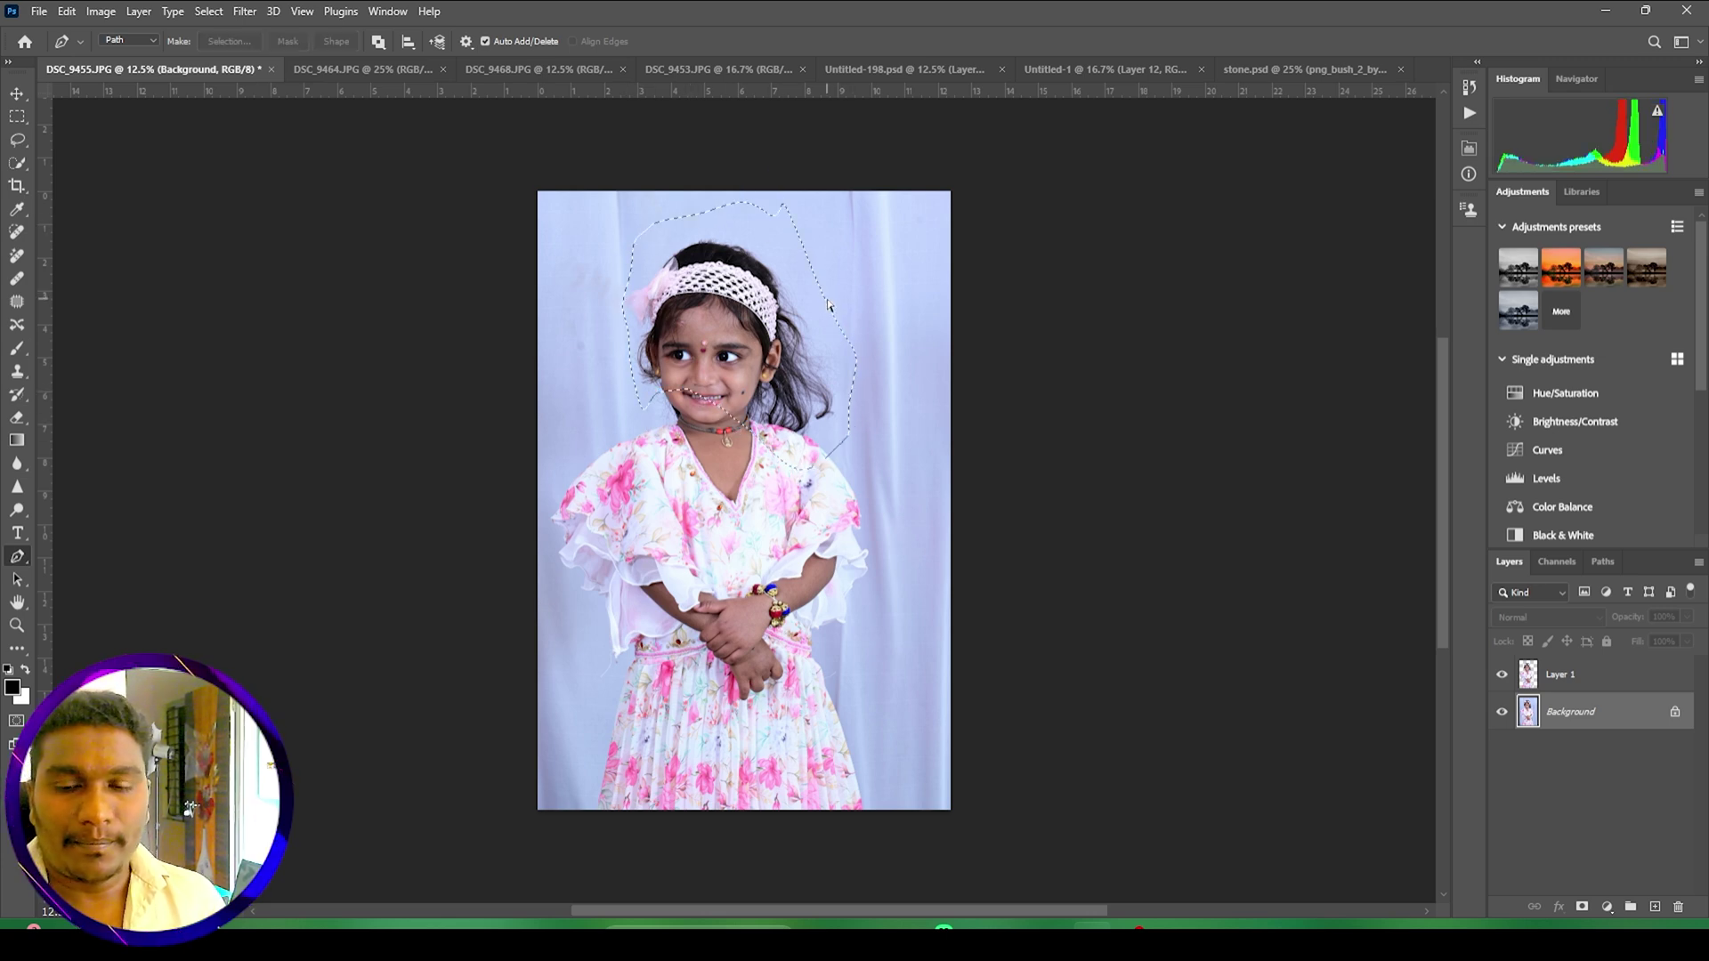
key("ctrl+j")
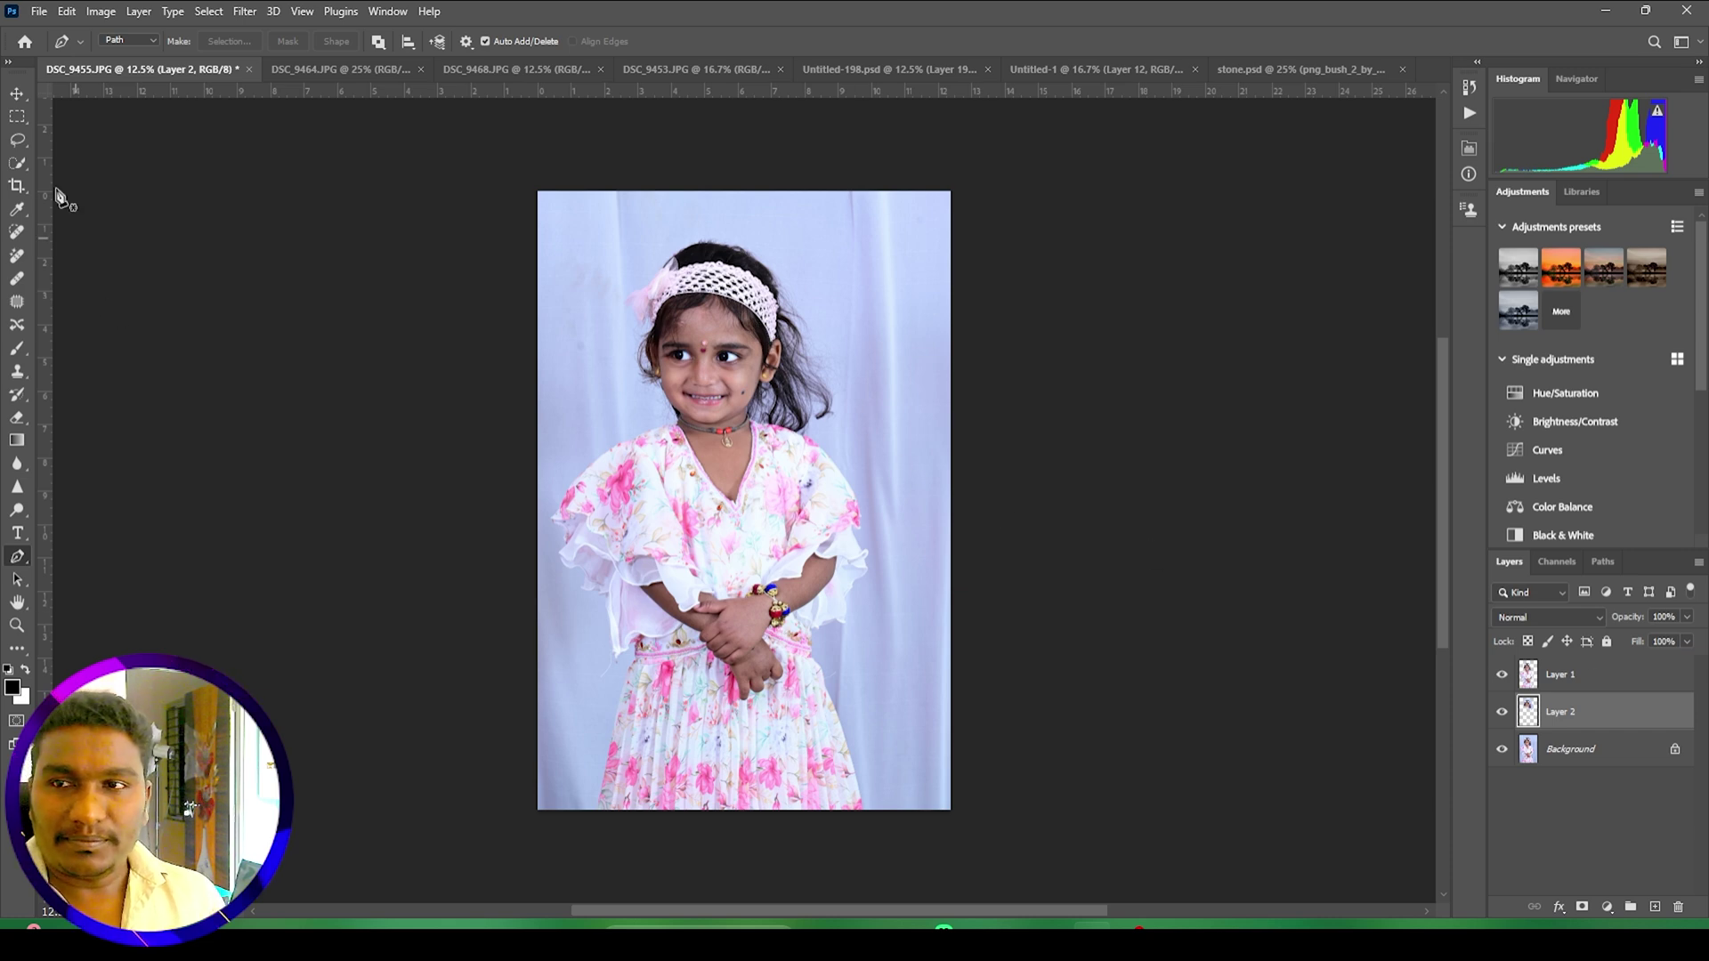
Step: Link Layer 1 and Layer 2 and bring the pair into the Untitled-1 album design
left_click(20, 94)
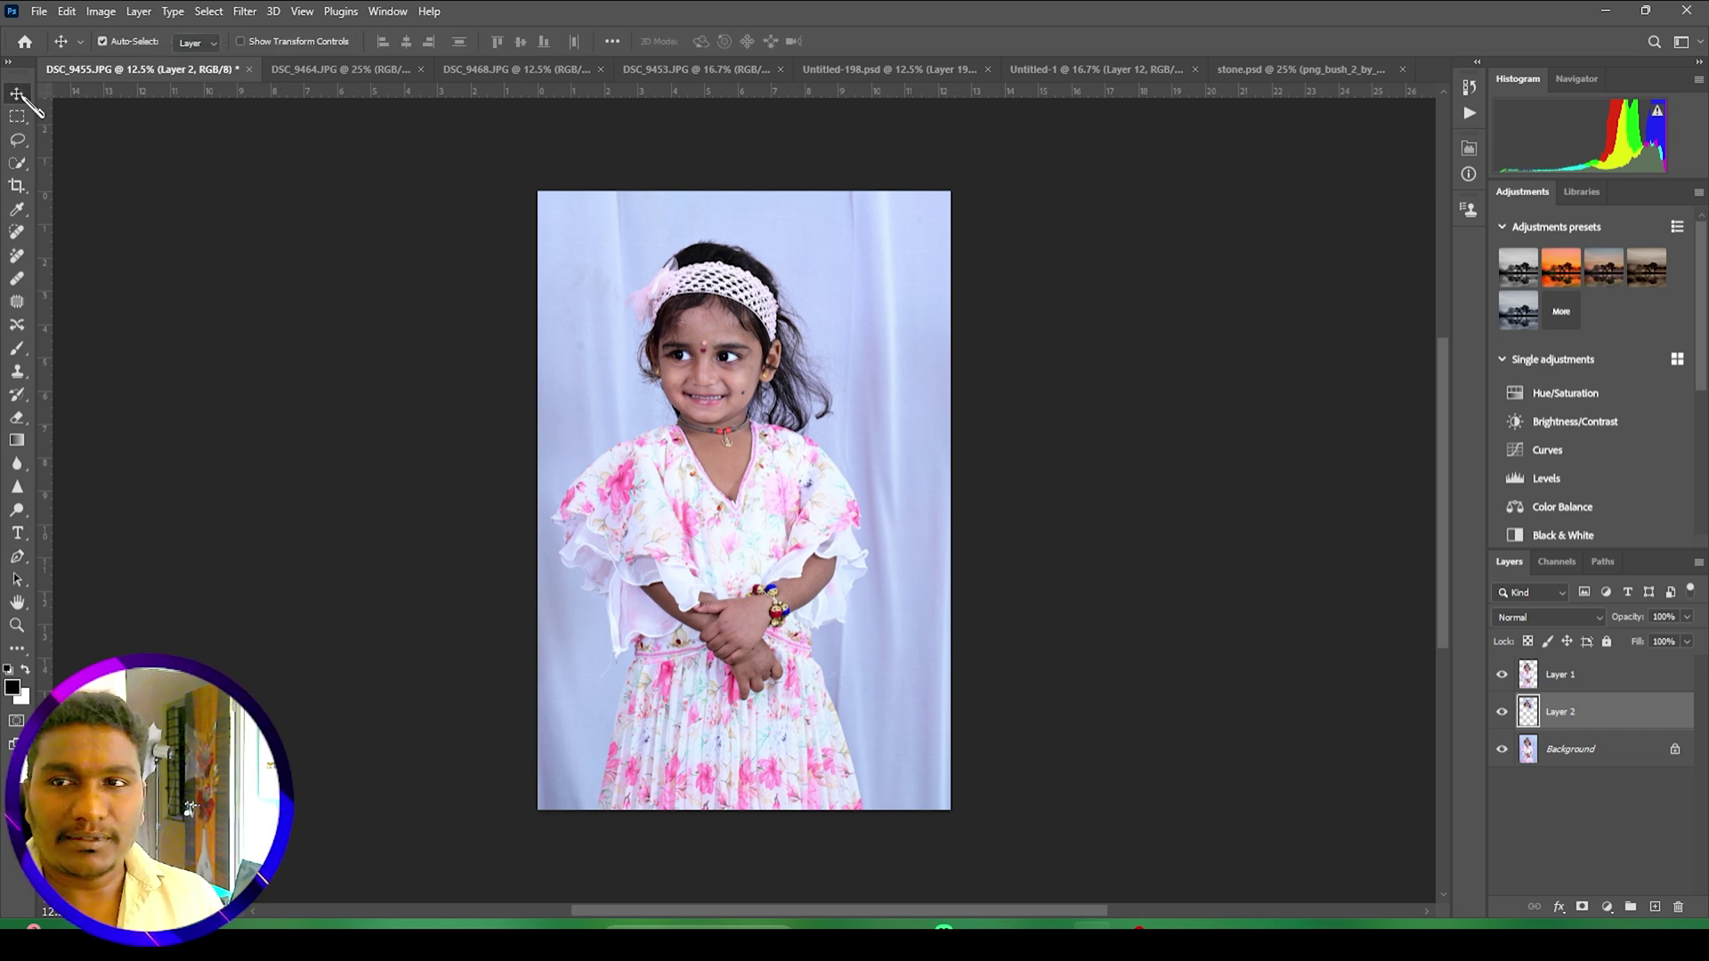
left_click(1571, 678, "ctrl")
right_click(1571, 678)
left_click(1557, 445)
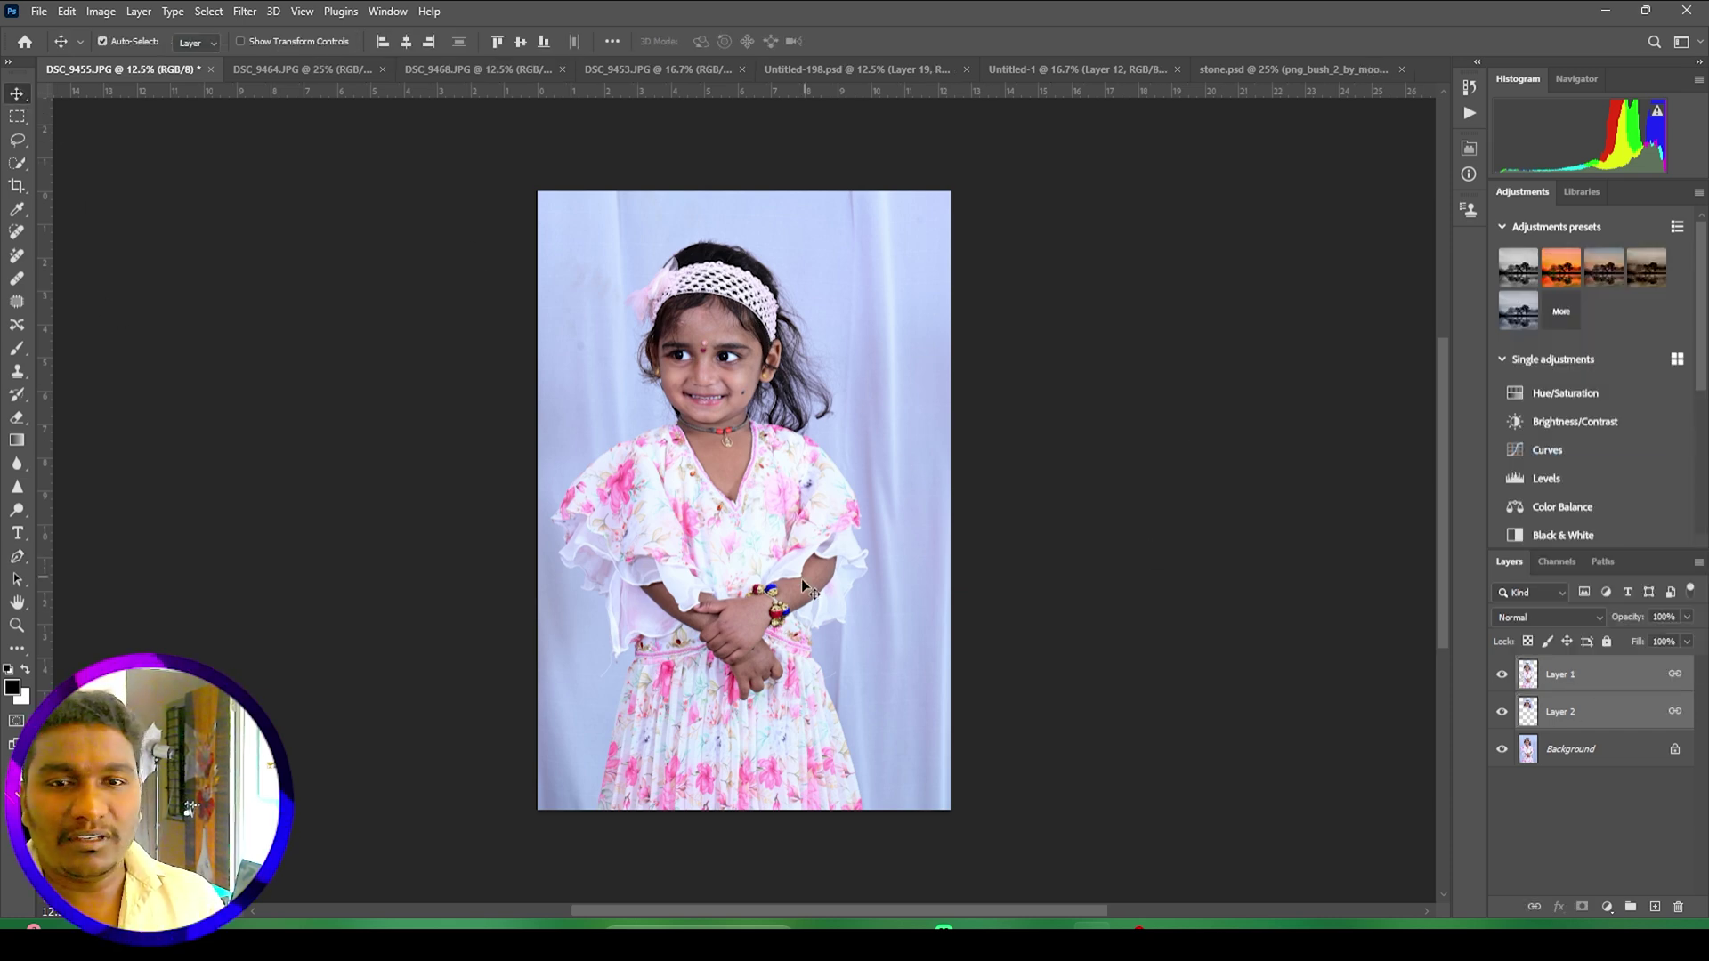
left_click_drag(802, 586, 1230, 52)
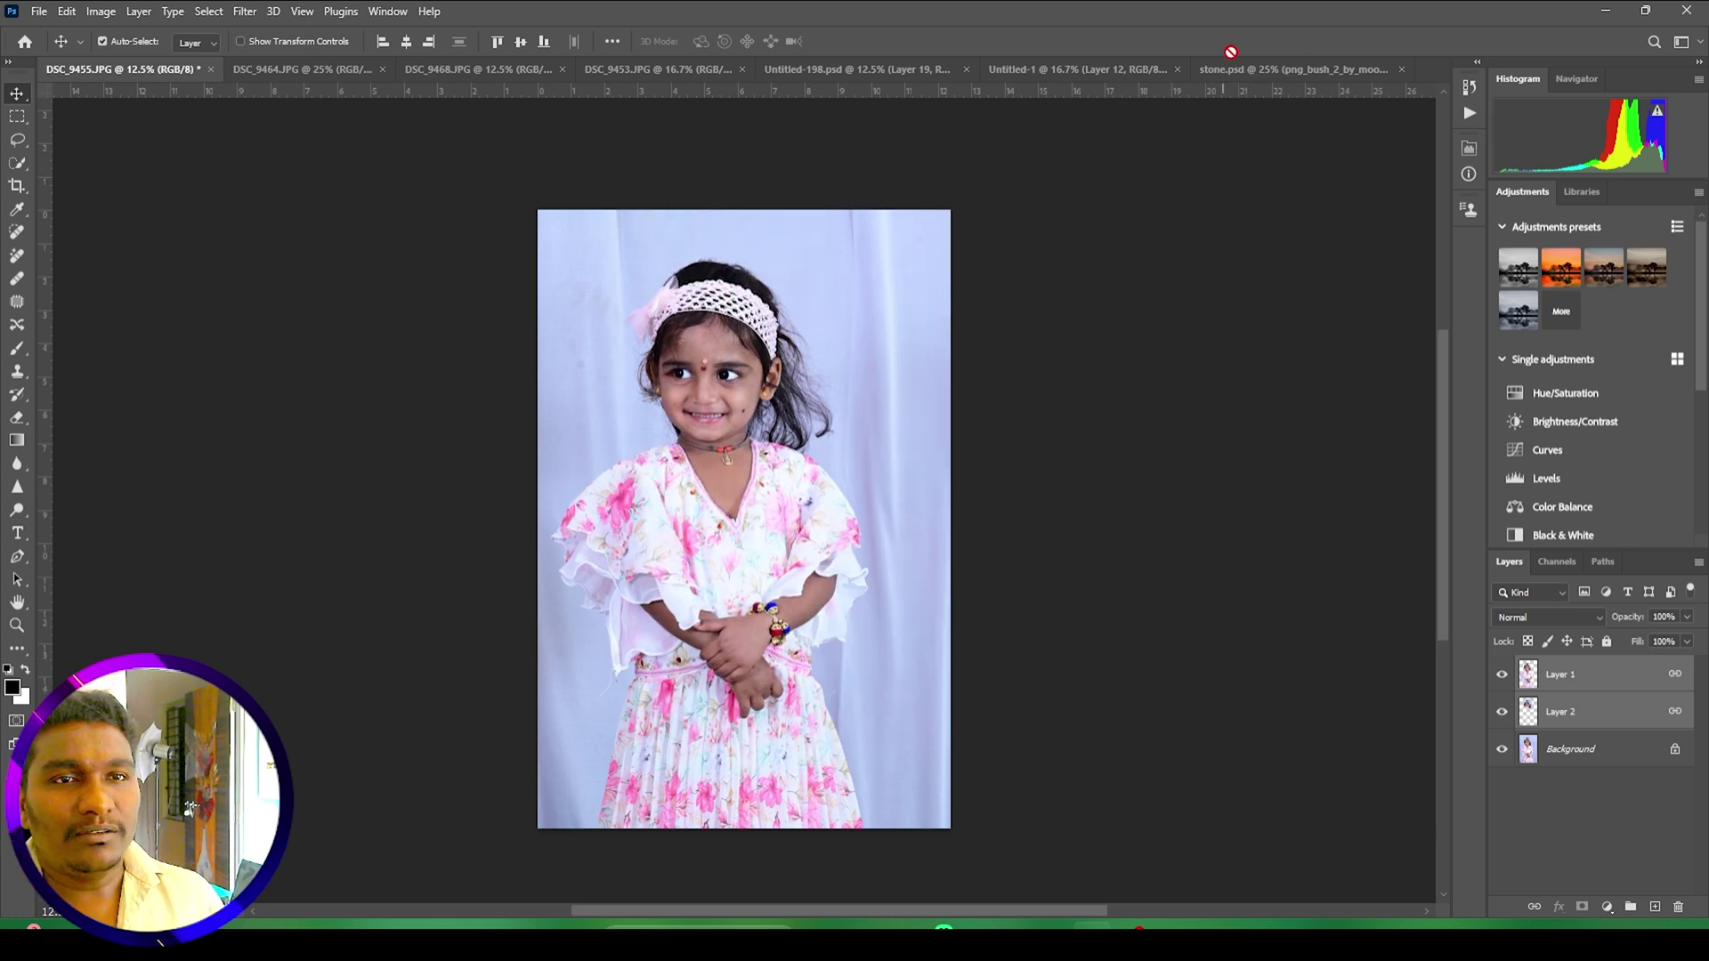
left_click_drag(998, 68, 623, 548)
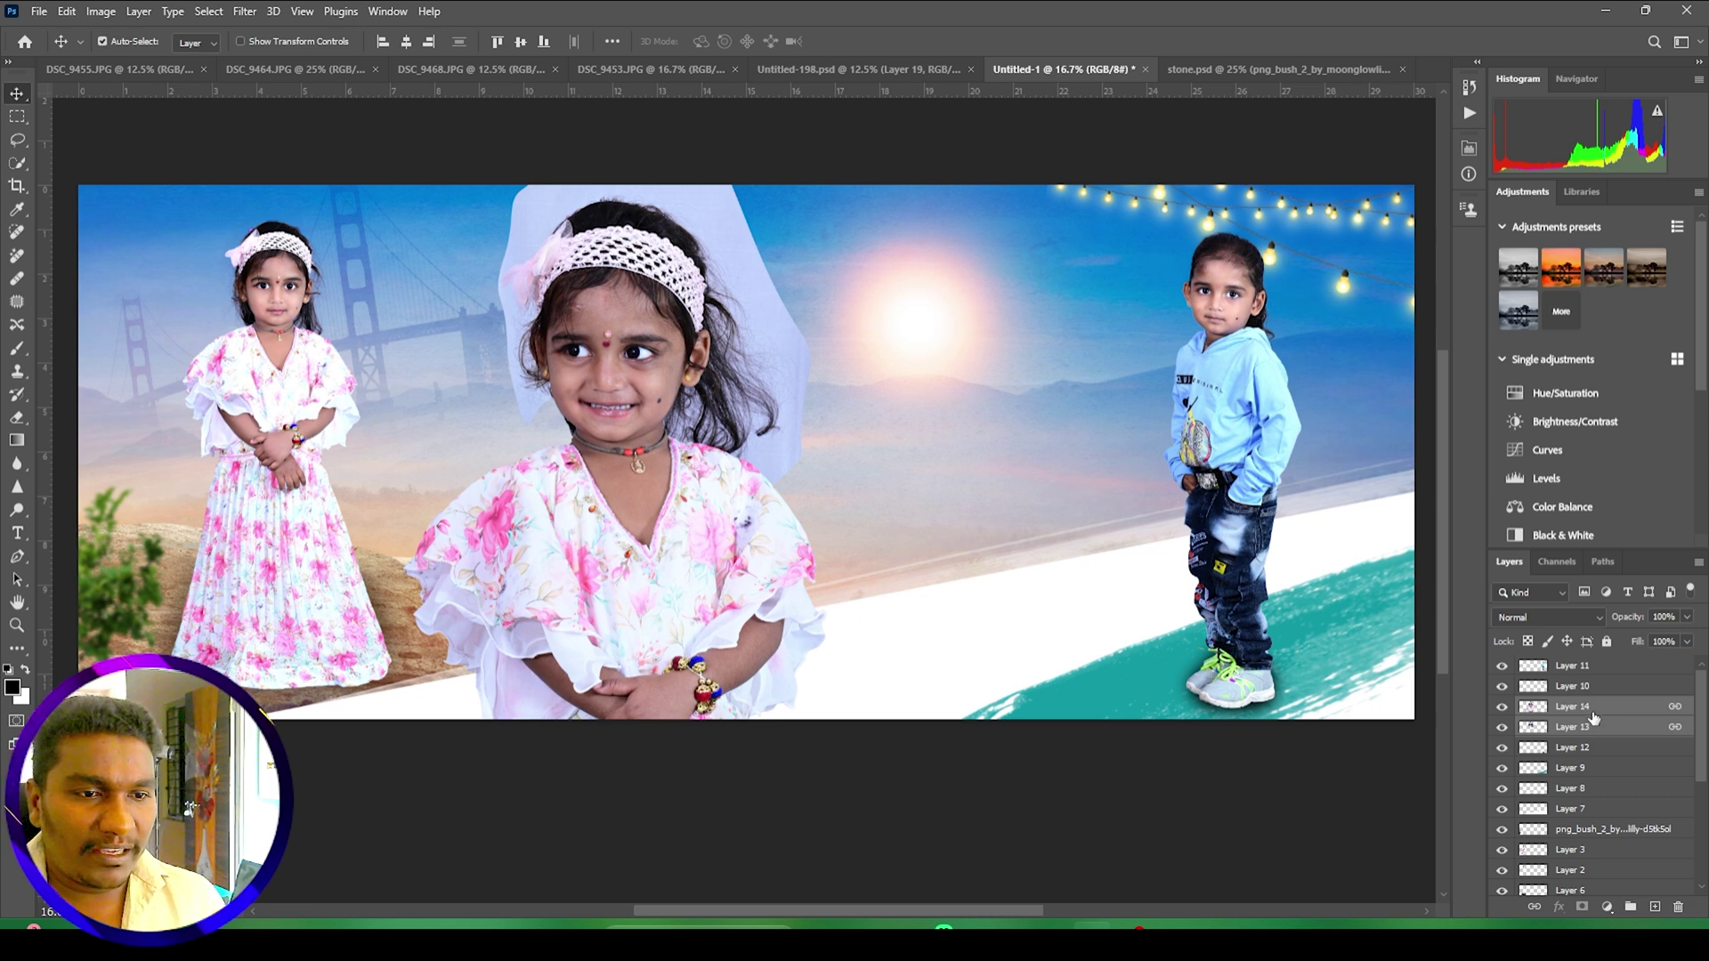
Step: Place Layers 14 and 13 directly below Layer 7 and position the smiling cut-out between the full-length child and the sun
left_click_drag(1593, 718, 1593, 815)
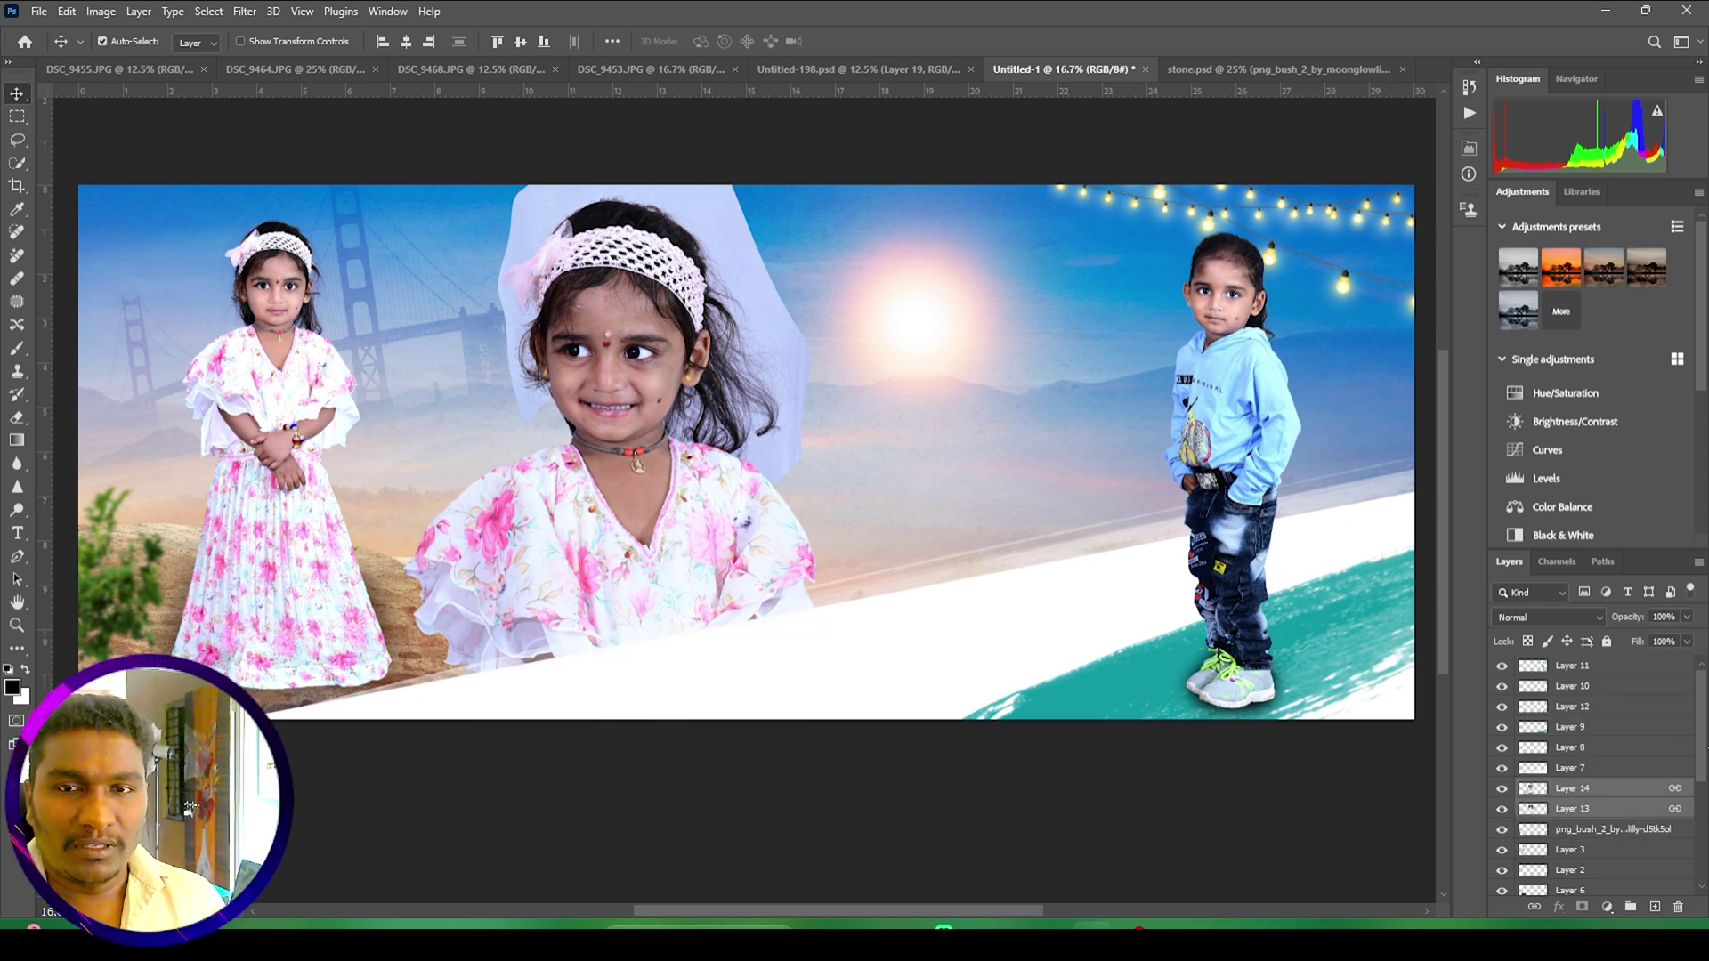
mouse_move(679, 507)
left_mouse_down()
mouse_move(698, 510)
mouse_move(676, 500)
left_mouse_up()
left_click_drag(813, 479, 814, 476)
left_click_drag(641, 346, 648, 358)
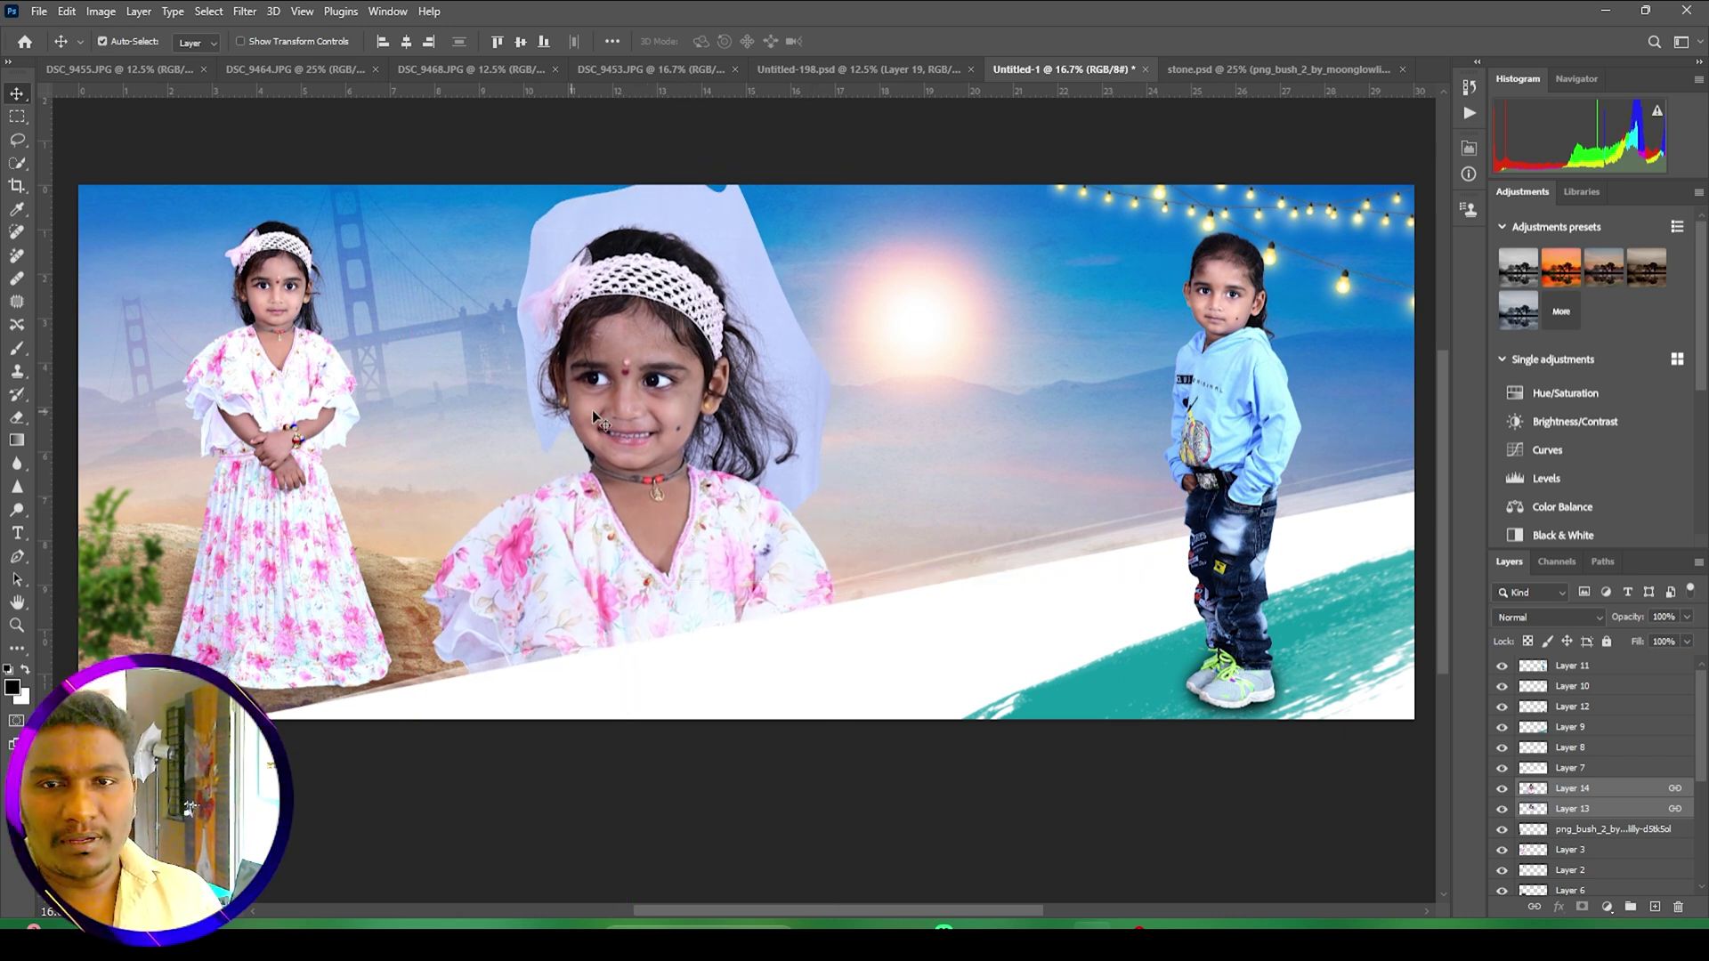
Step: Whiten the backdrop on Layer 13 by sampling it as the white point in Levels, and set the layer's blend mode to Multiply
left_click(1579, 790)
left_click(1581, 808)
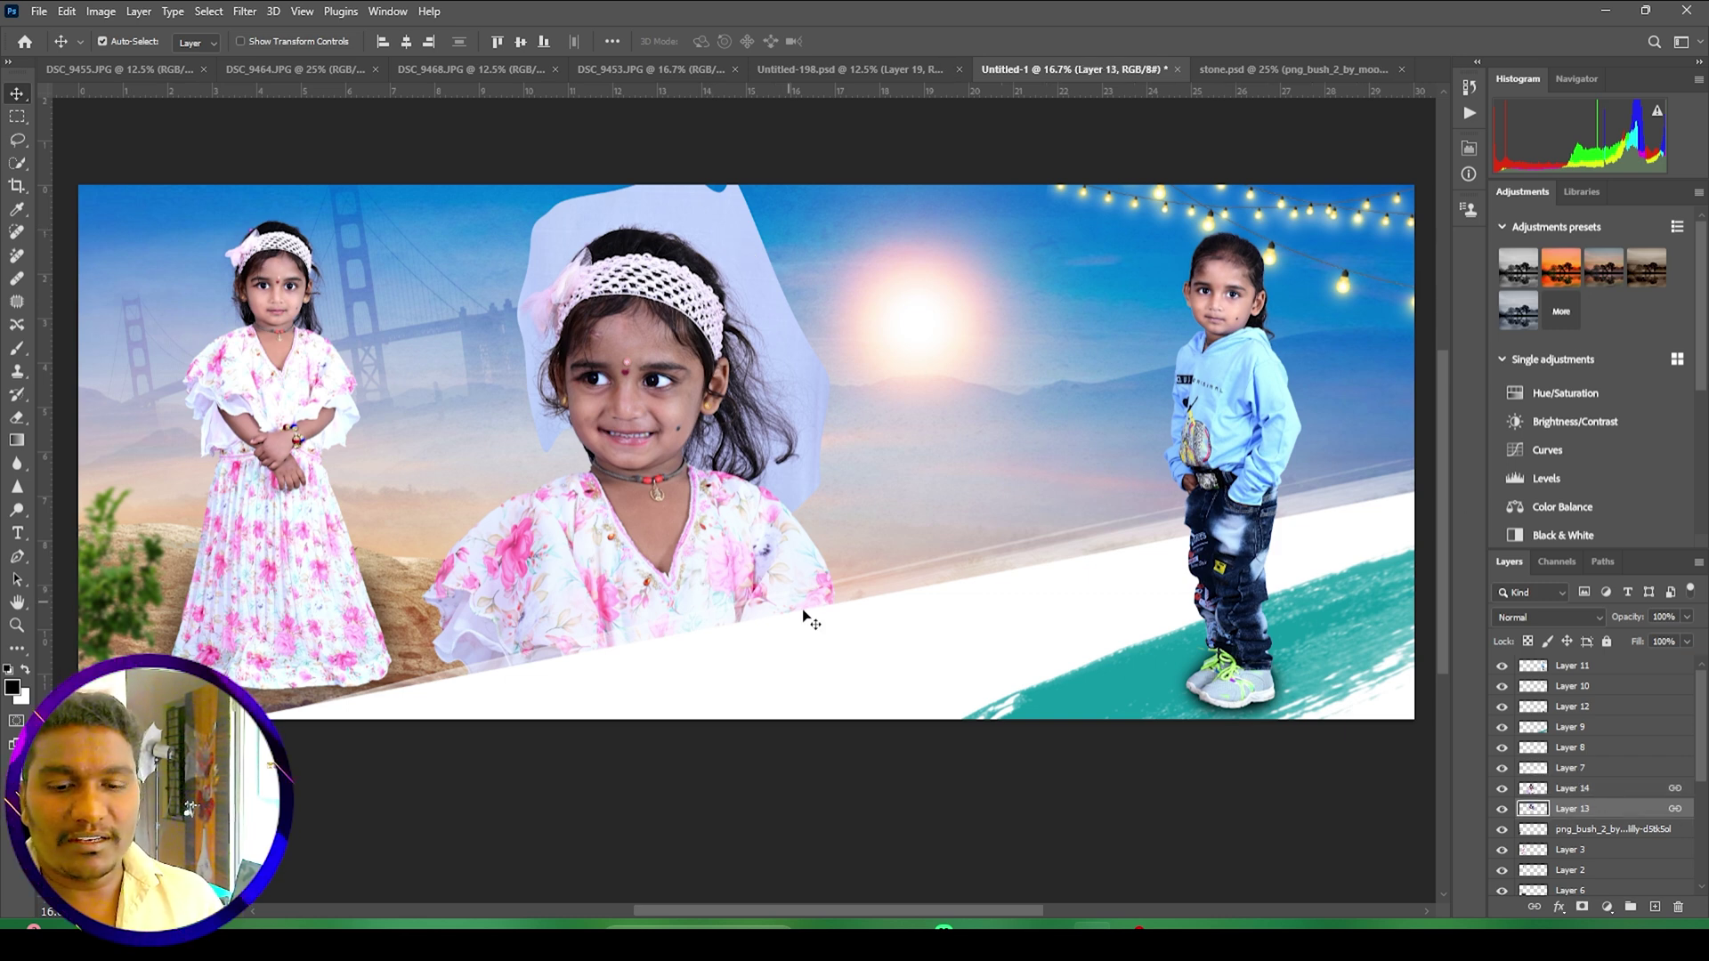
key("ctrl+l")
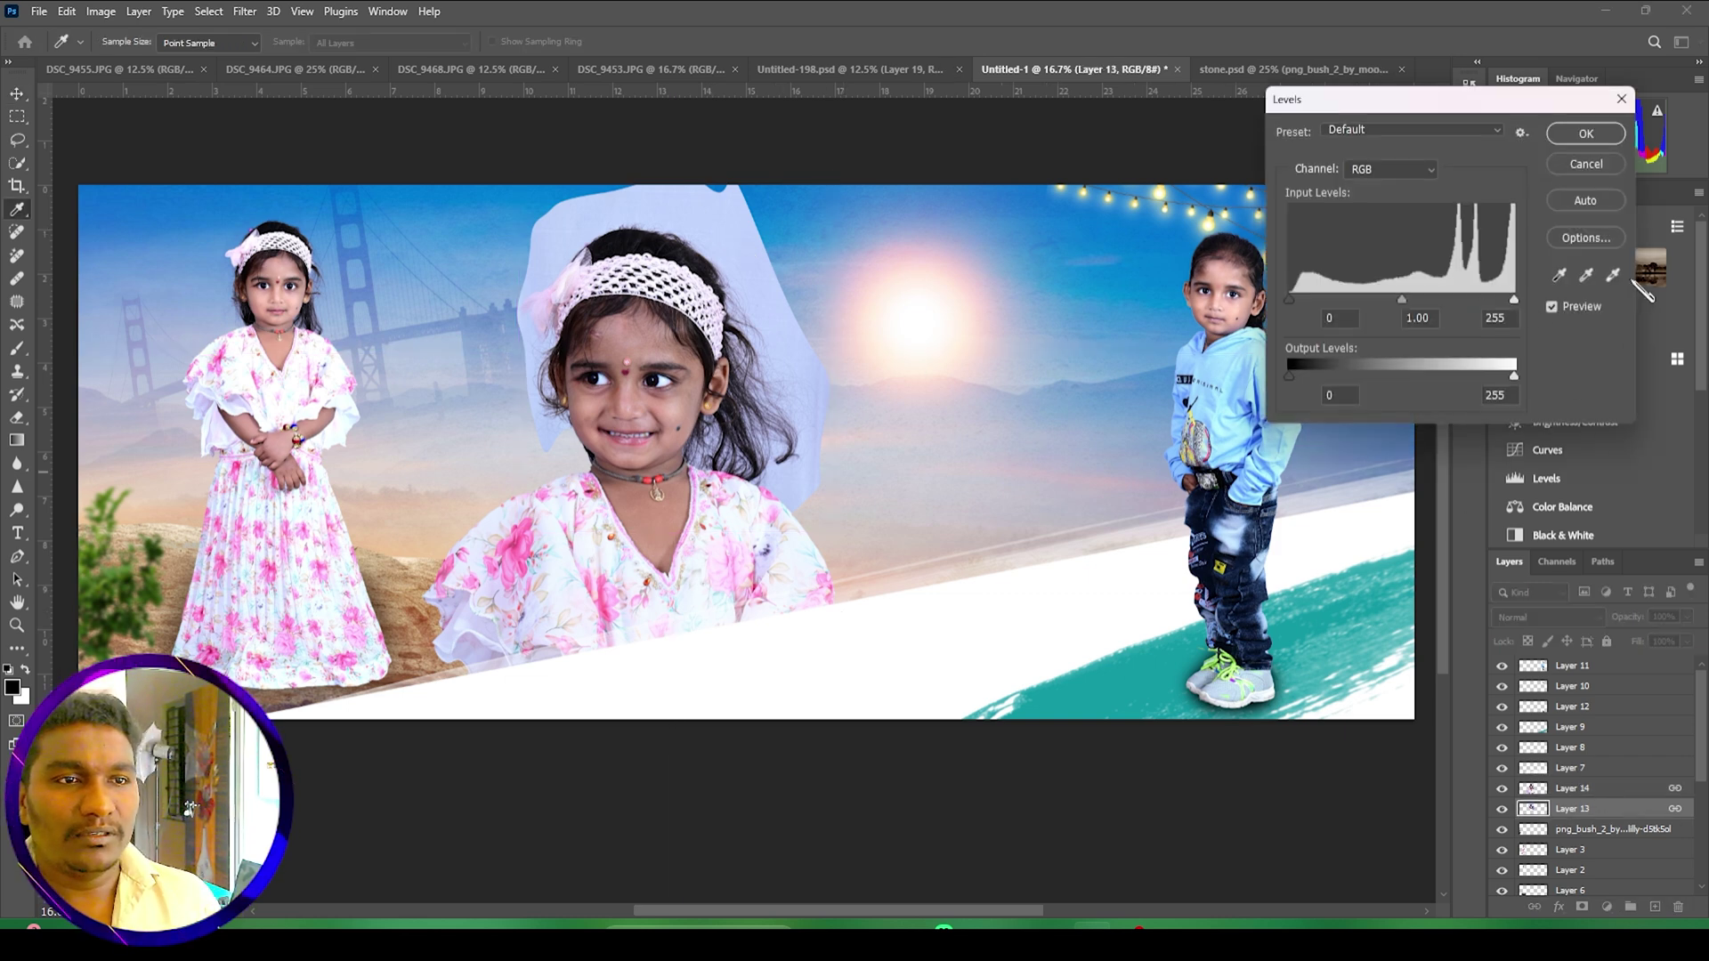
left_click(1612, 275)
left_click(746, 260)
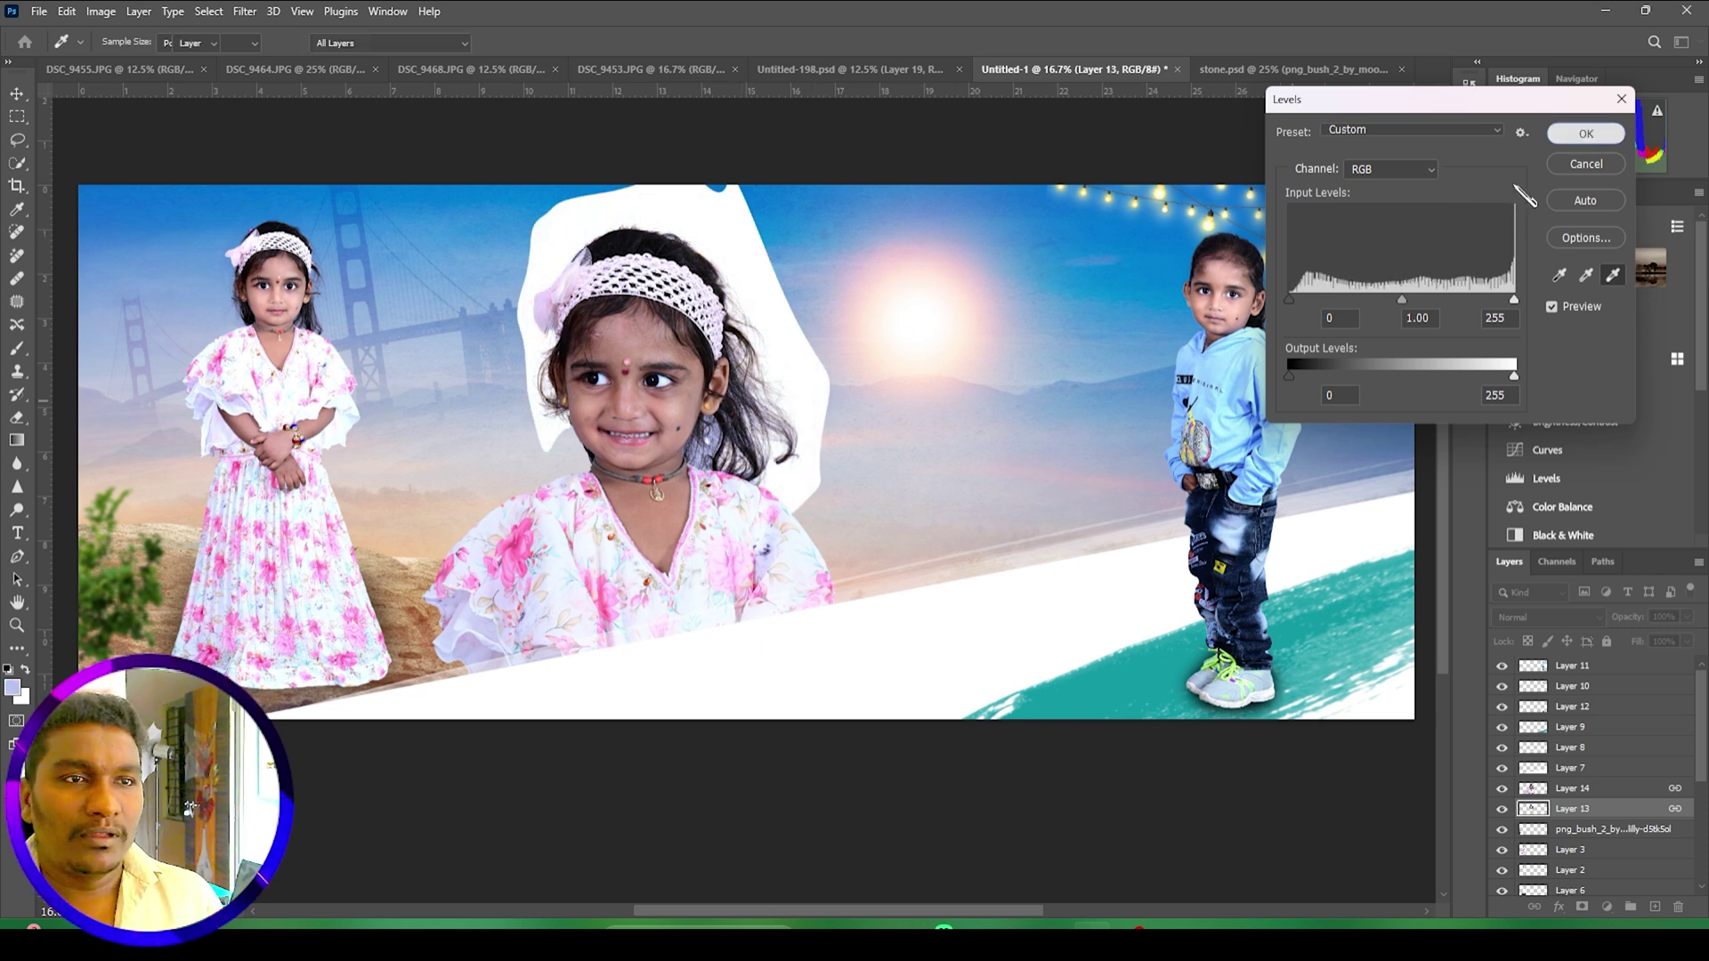
left_click(1587, 134)
left_click(1573, 614)
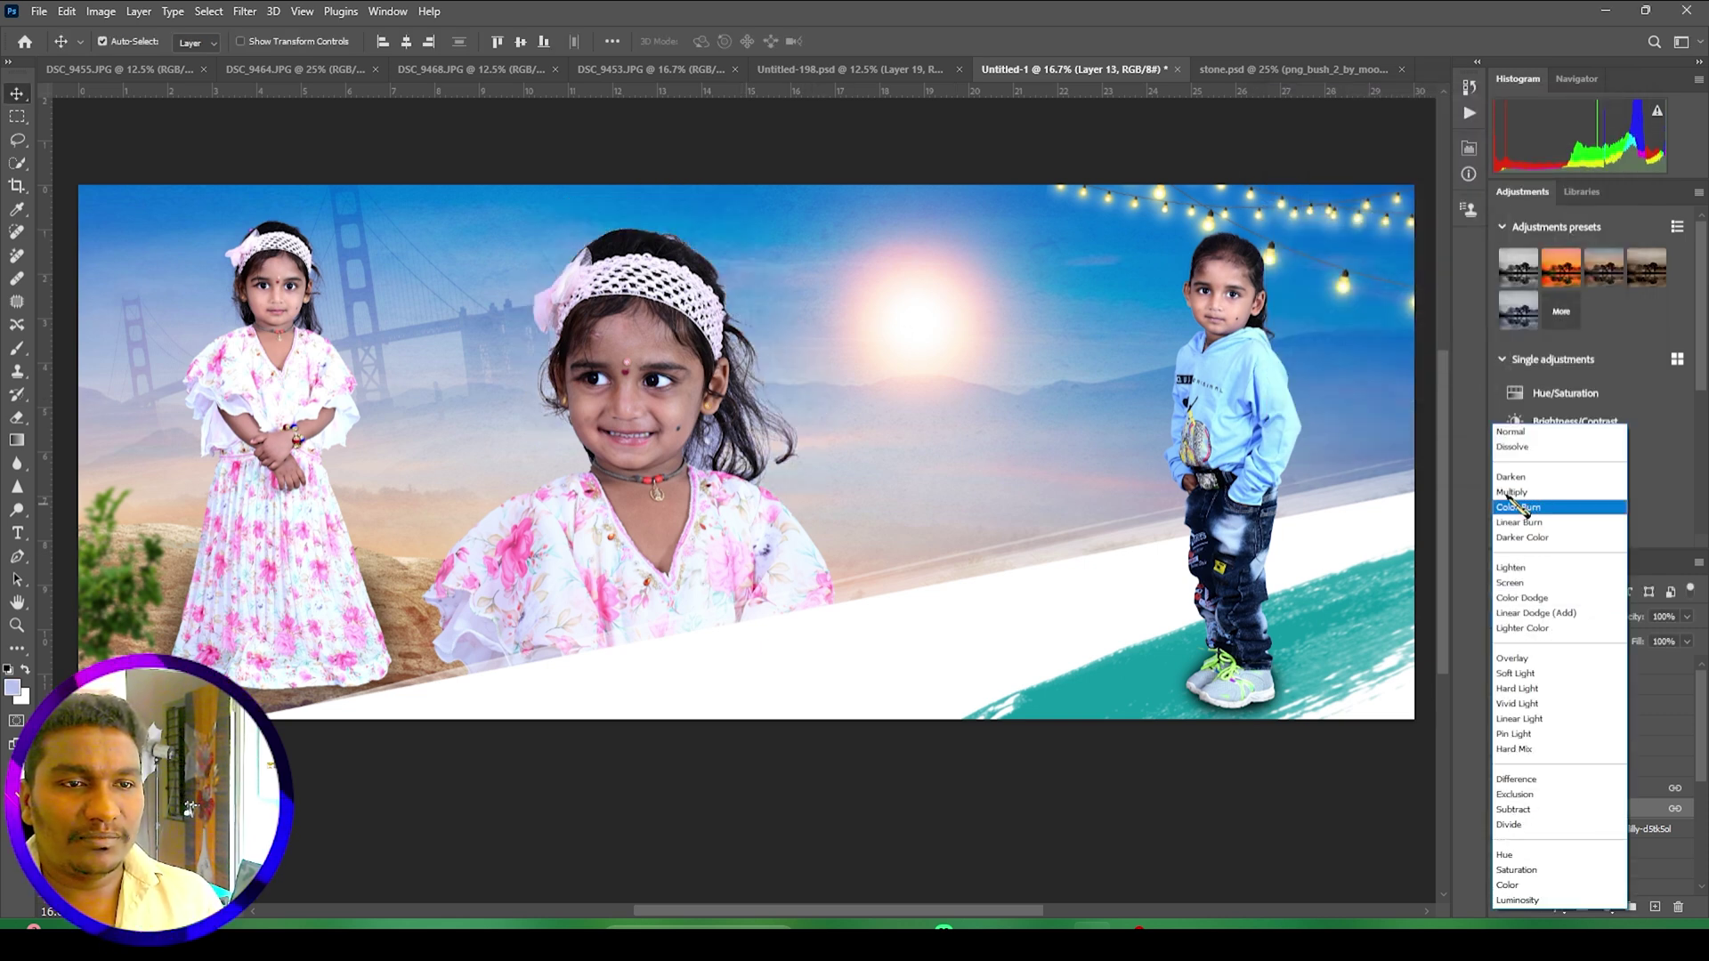
left_click(1514, 499)
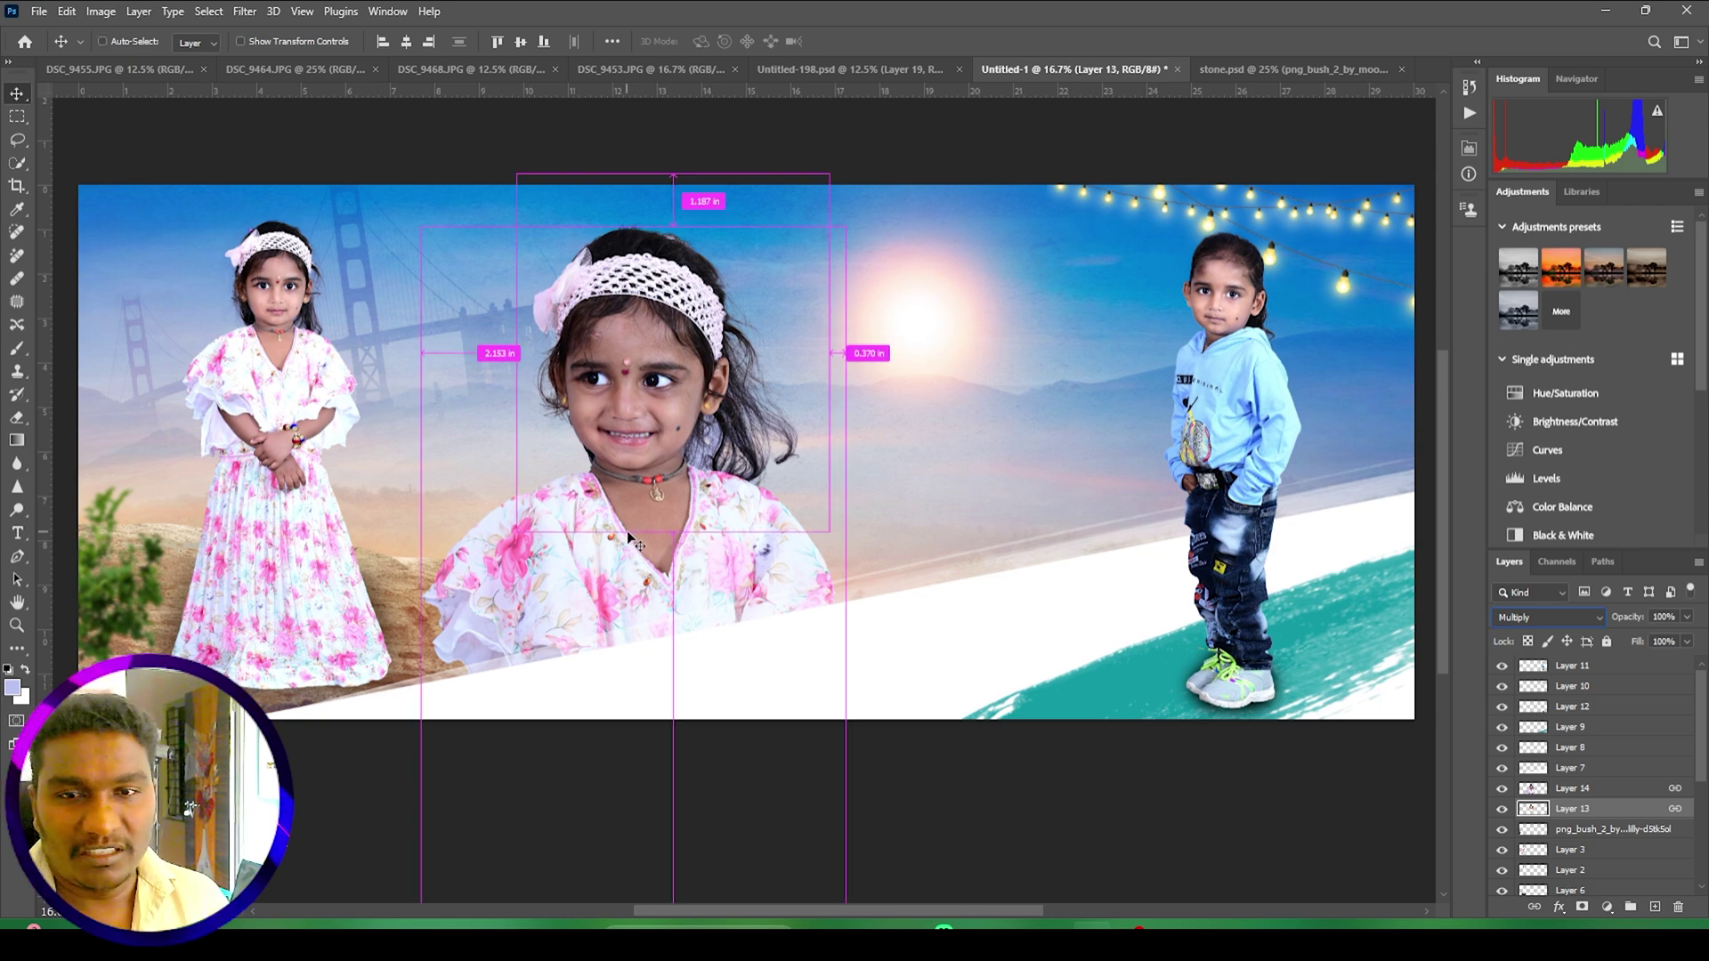
Step: On Layer 14, erase the lilac backdrop between the neck and loose hair using the Background Eraser with a 90 px brush
scroll(627, 544, "up", 4)
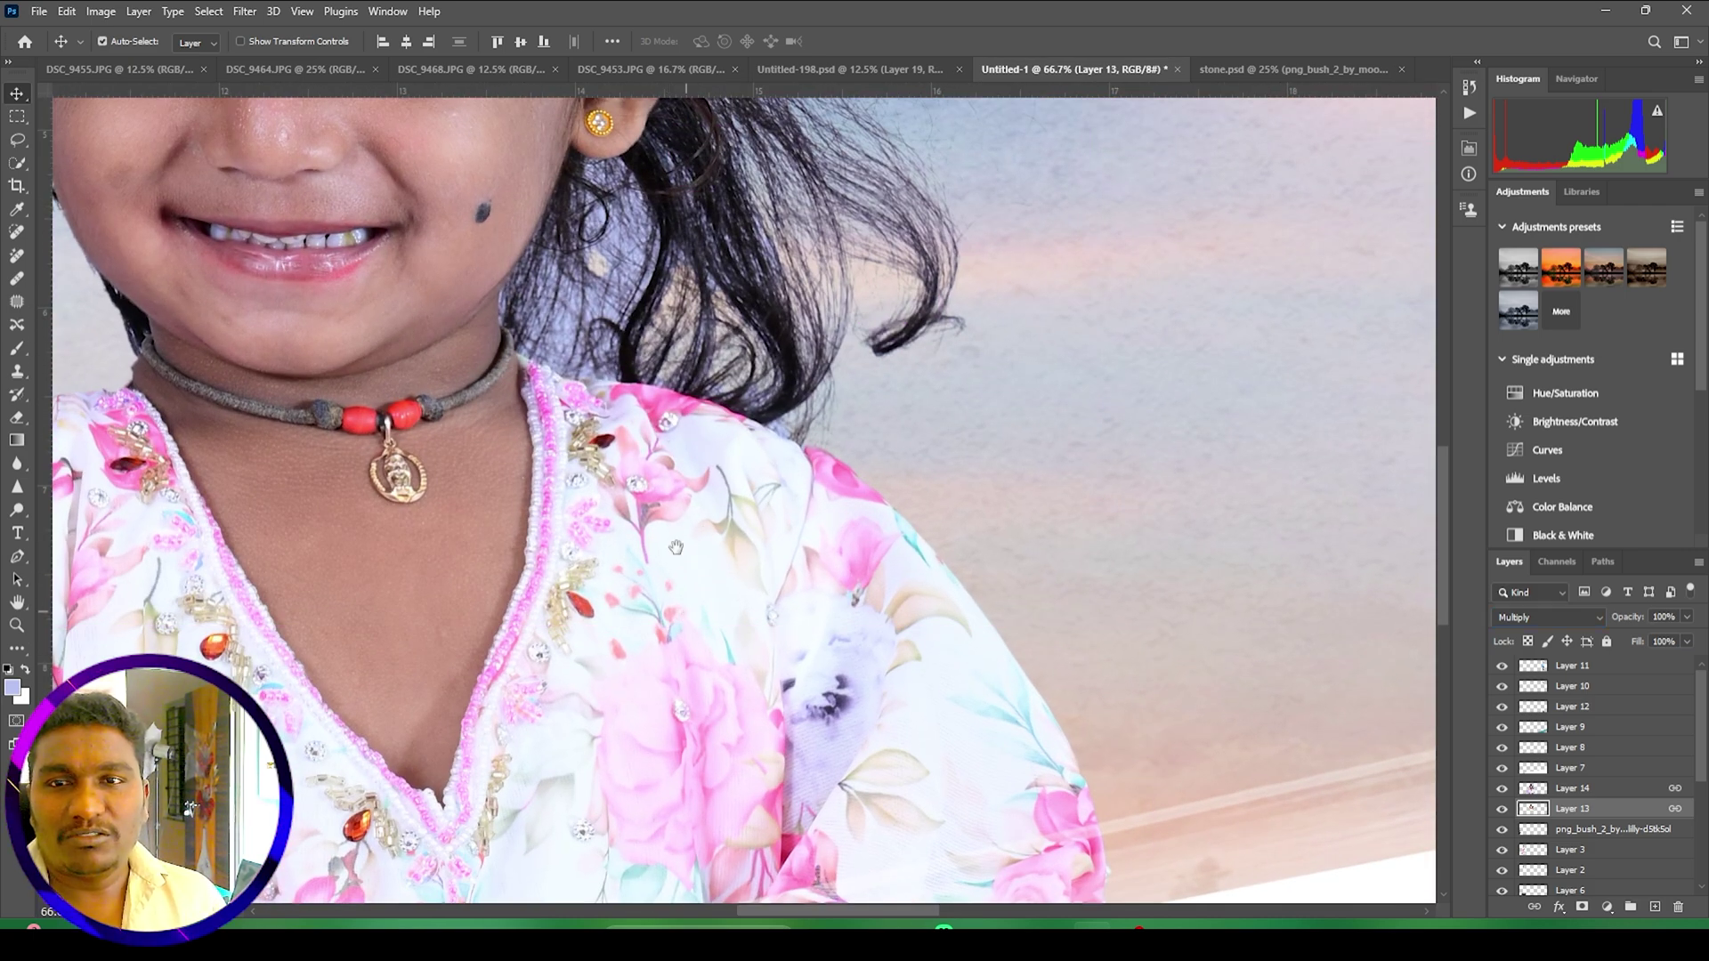
scroll(677, 546, "up", 3)
key("ctrl+plus")
key("ctrl+plus")
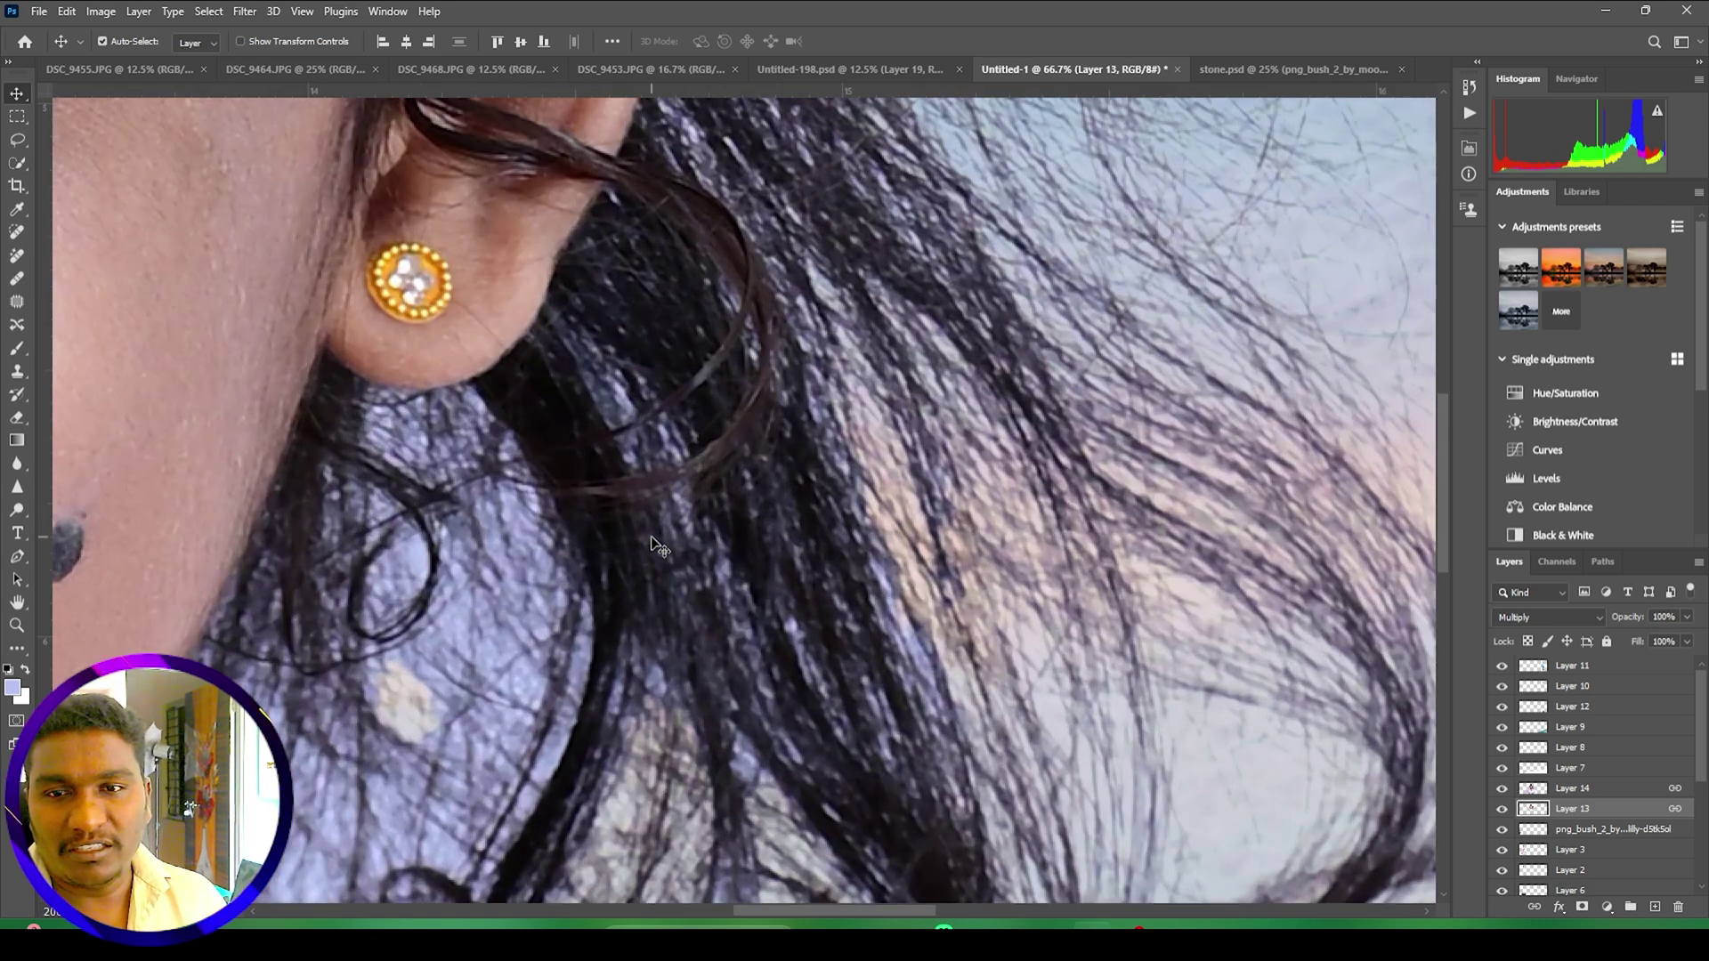
left_click_drag(795, 563, 920, 299)
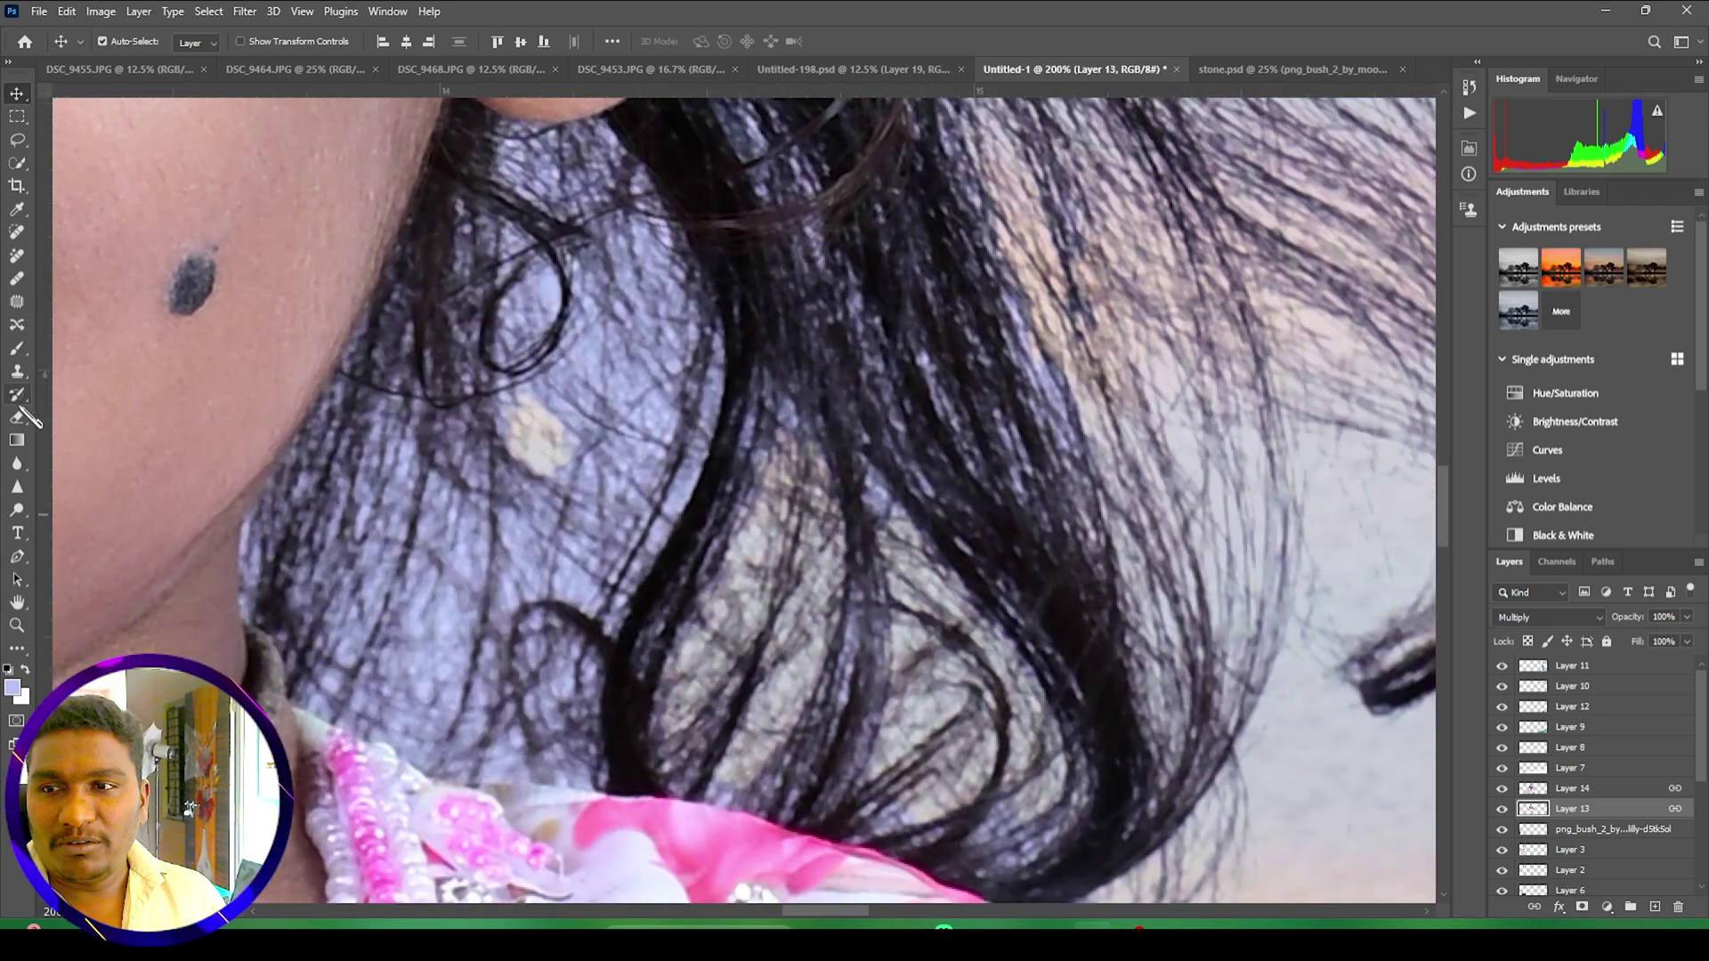
left_click_drag(31, 417, 80, 433)
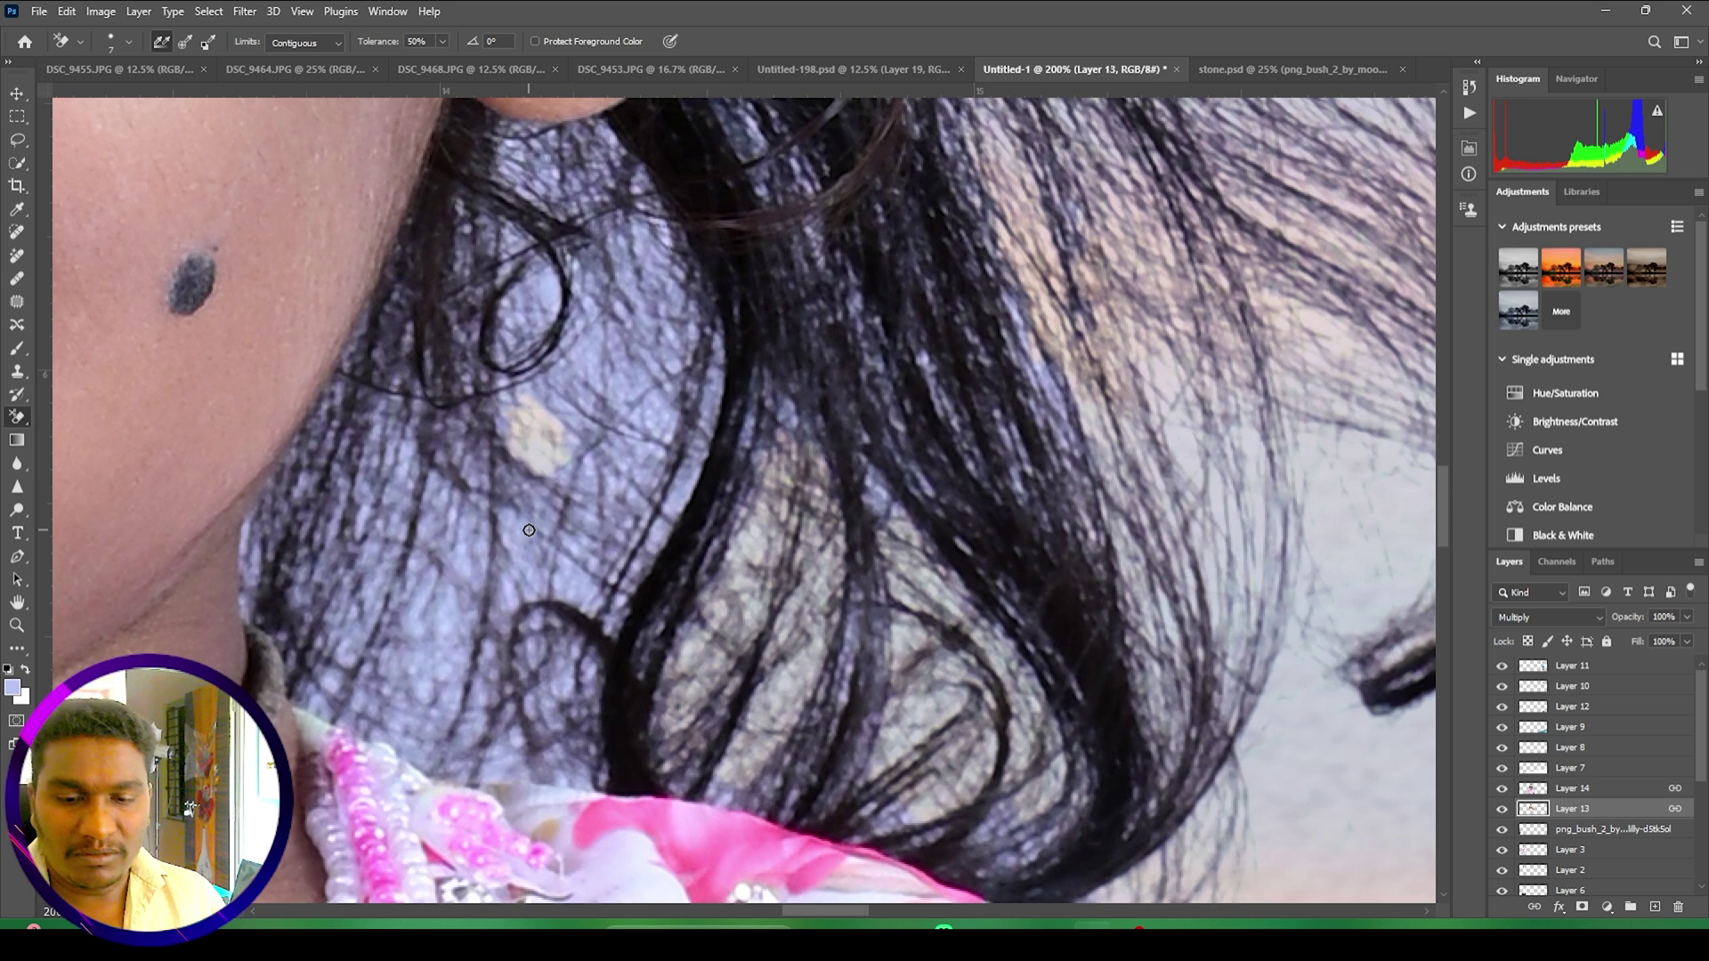
key("]")
key("]")
key("]")
key("]")
key("]")
key("]")
key("]")
key("]")
key("]")
key("]")
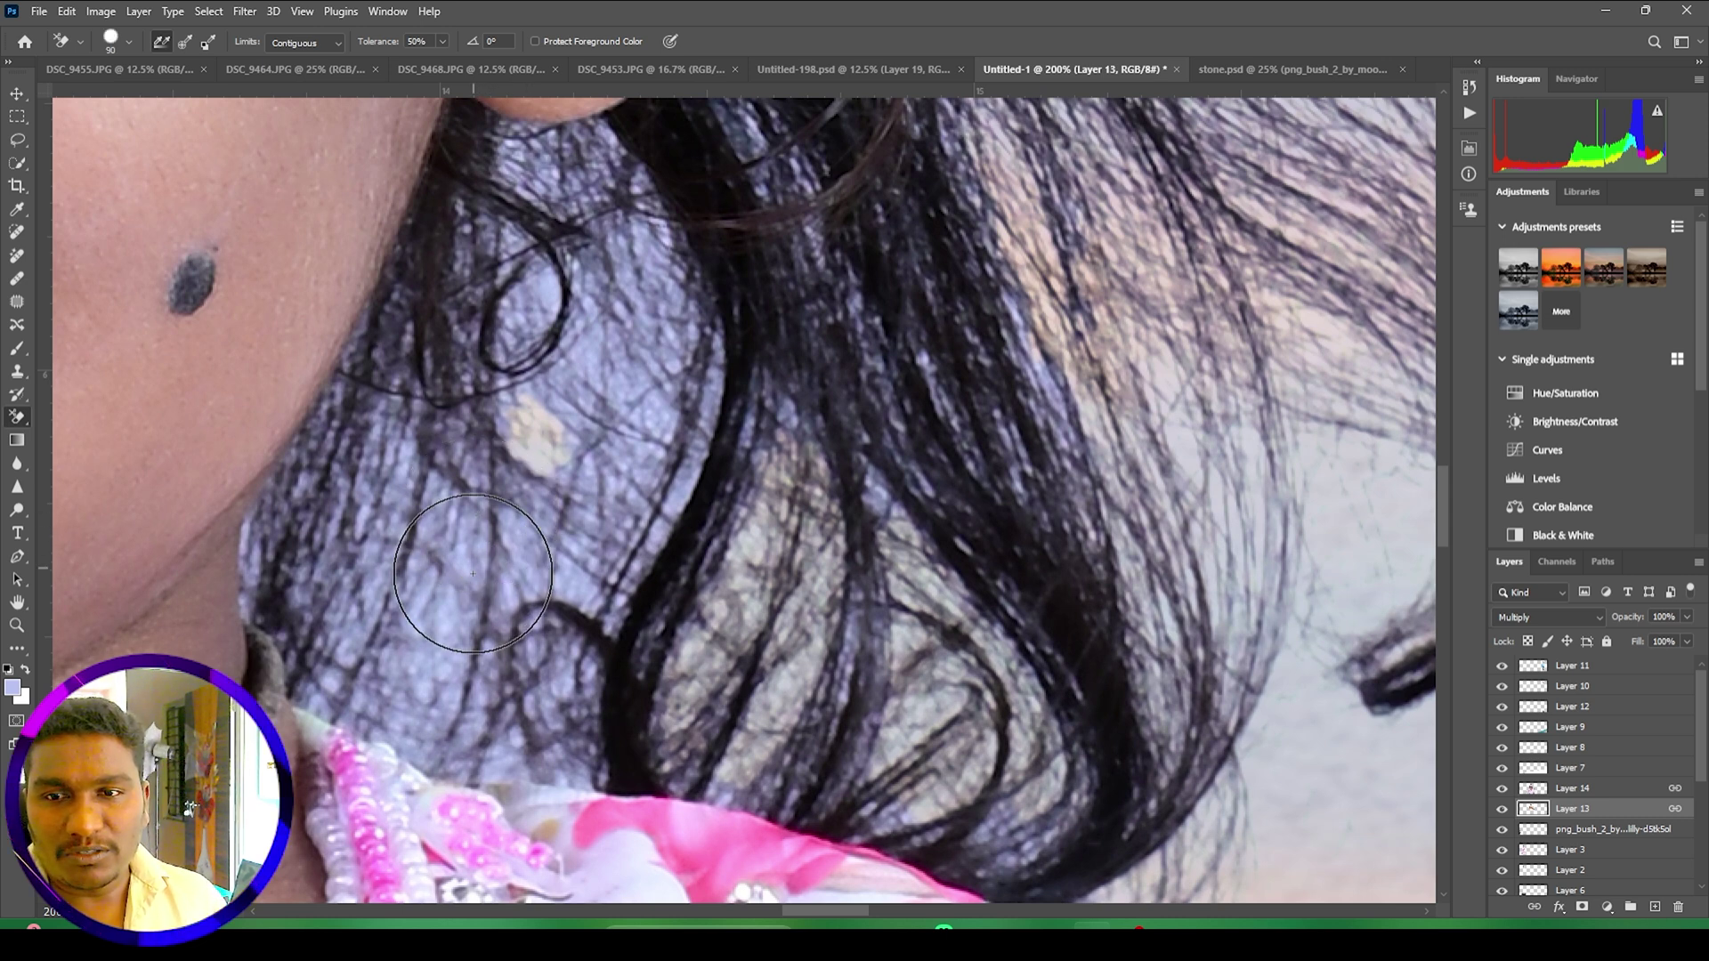
left_click(1586, 792)
left_click_drag(458, 611, 427, 640)
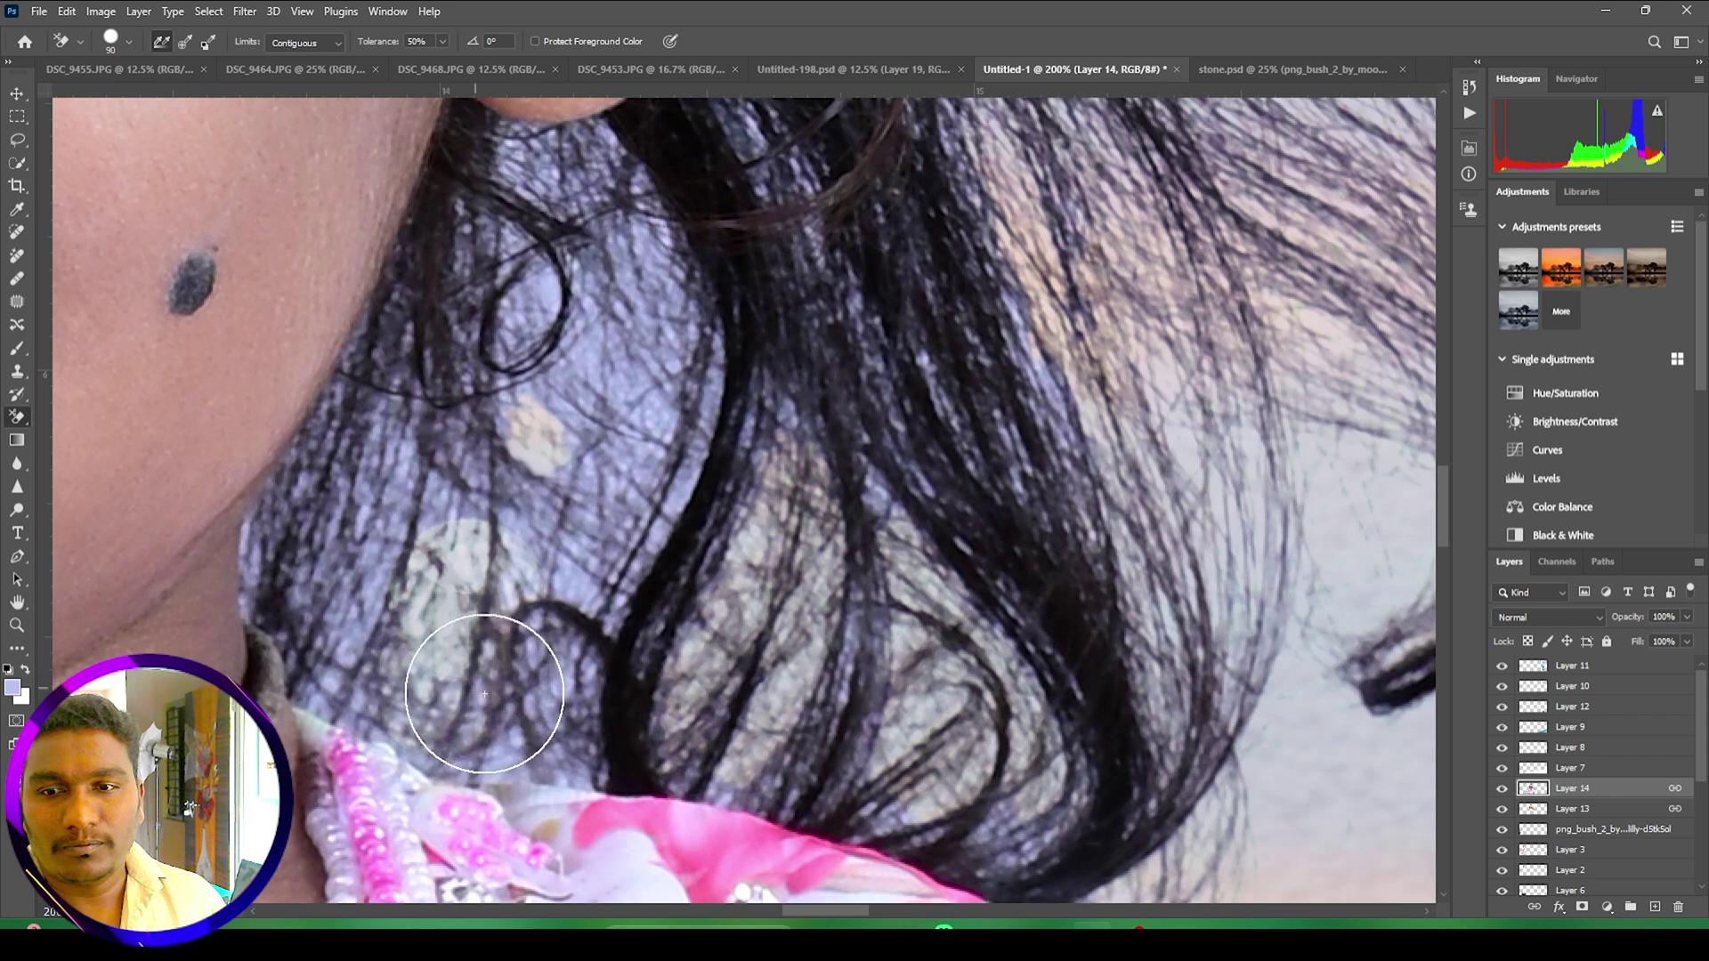
mouse_move(484, 693)
left_mouse_down()
mouse_move(566, 687)
mouse_move(559, 531)
mouse_move(593, 478)
mouse_move(562, 327)
mouse_move(543, 317)
mouse_move(552, 224)
mouse_move(514, 178)
mouse_move(596, 188)
mouse_move(649, 259)
mouse_move(668, 360)
mouse_move(575, 277)
mouse_move(602, 291)
mouse_move(669, 424)
mouse_move(654, 423)
mouse_move(715, 388)
mouse_move(711, 411)
mouse_move(659, 553)
mouse_move(618, 599)
mouse_move(444, 696)
mouse_move(574, 769)
mouse_move(503, 765)
mouse_move(481, 744)
mouse_move(550, 756)
mouse_move(539, 723)
mouse_move(453, 741)
left_mouse_up()
Step: Clear the remaining lilac patches around the fine strands and curls beside the cheek and neck with progressively smaller Background Eraser brushes
key("bracketleft")
key("bracketleft")
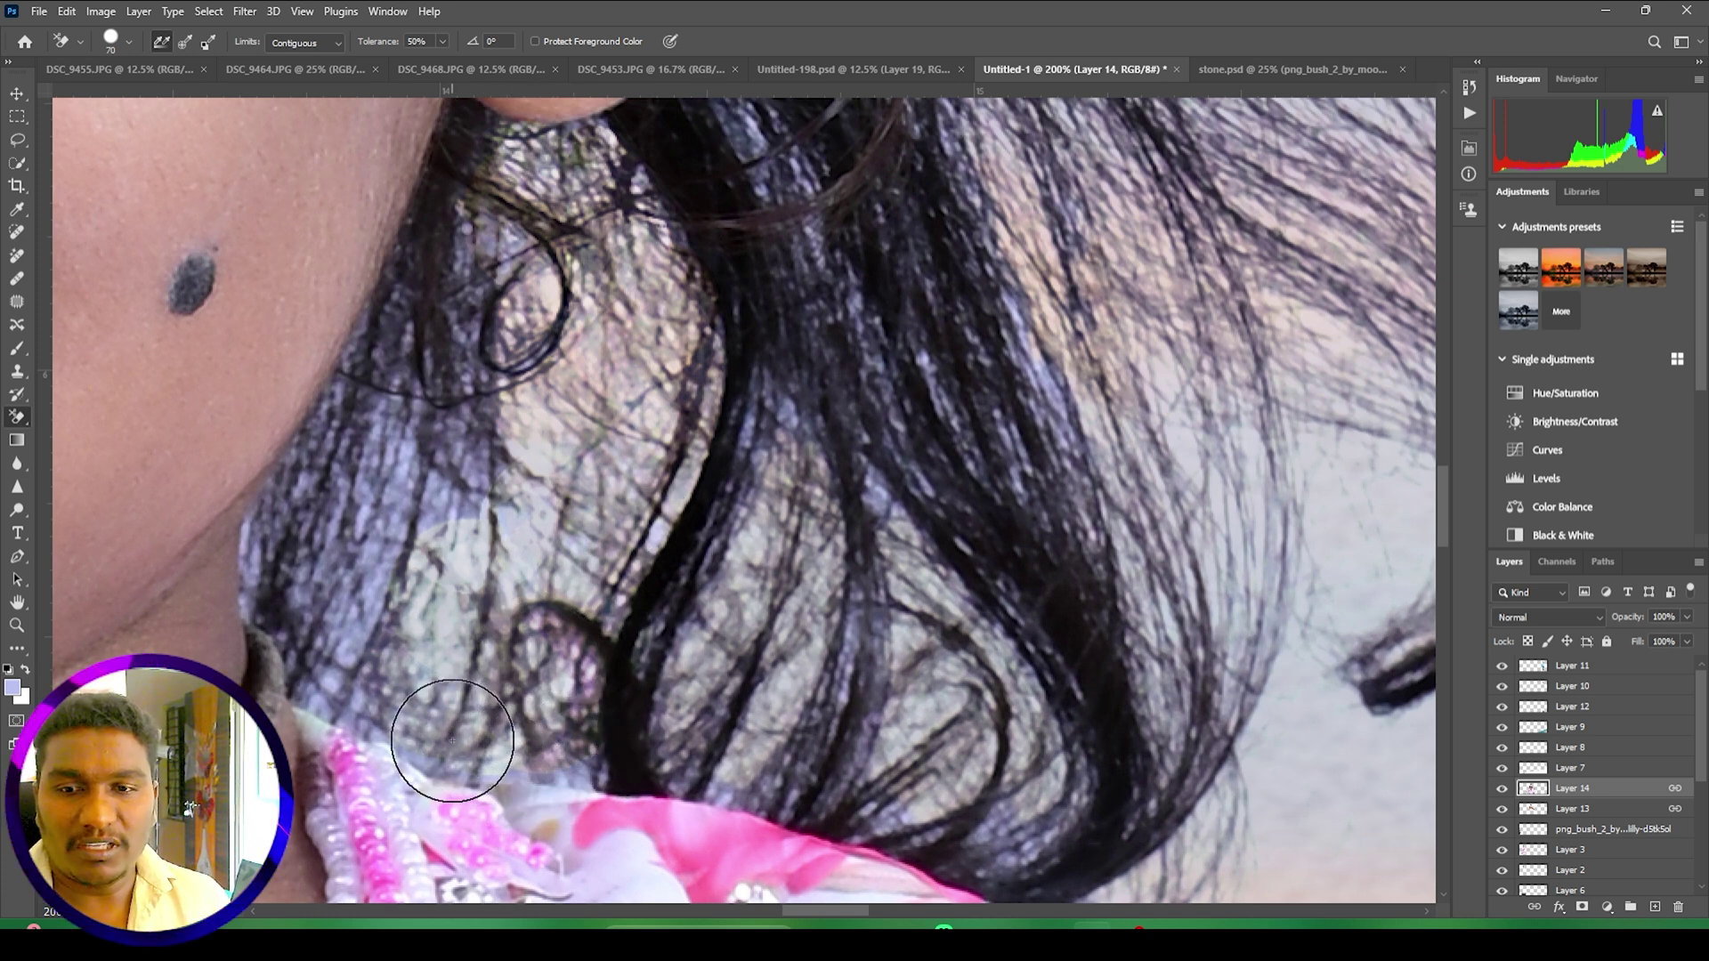
key("bracketleft")
key("bracketleft")
key("bracketleft")
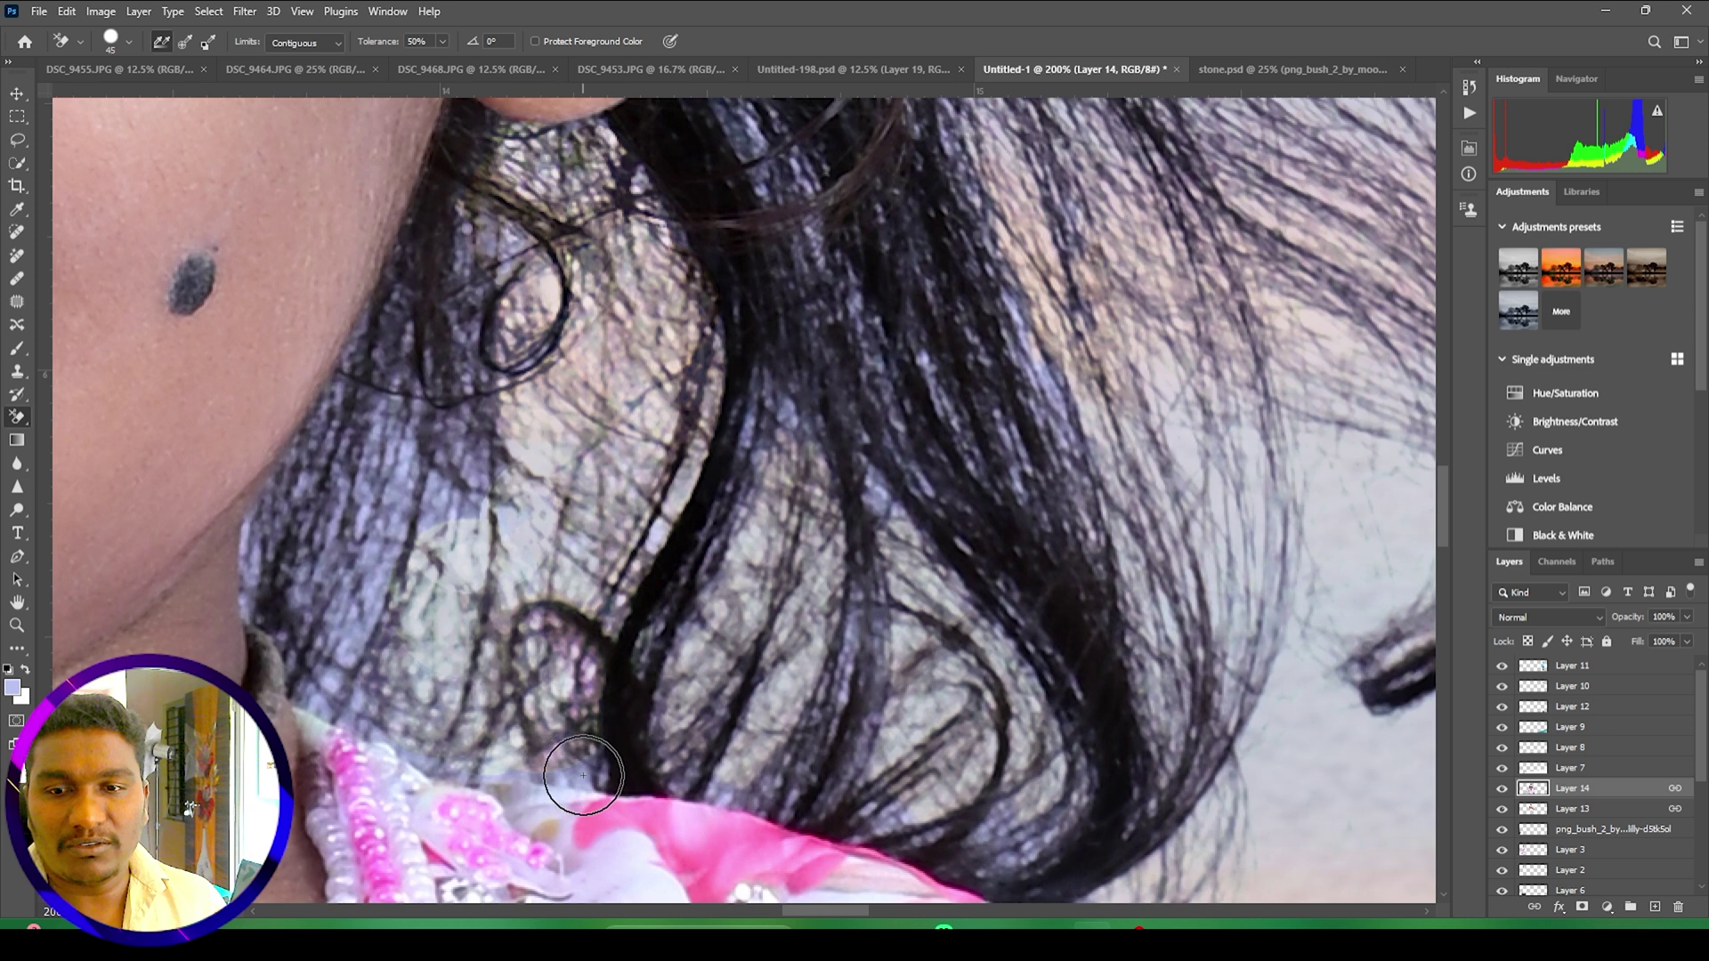
mouse_move(524, 770)
left_mouse_down()
mouse_move(437, 753)
mouse_move(340, 681)
mouse_move(399, 438)
mouse_move(449, 500)
mouse_move(475, 456)
mouse_move(463, 429)
mouse_move(411, 399)
mouse_move(387, 443)
mouse_move(340, 423)
mouse_move(353, 415)
mouse_move(306, 611)
mouse_move(285, 524)
mouse_move(370, 409)
left_mouse_up()
key("bracketleft")
mouse_move(476, 230)
left_mouse_down()
mouse_move(473, 267)
mouse_move(516, 252)
mouse_move(475, 342)
mouse_move(489, 390)
mouse_move(546, 349)
left_mouse_up()
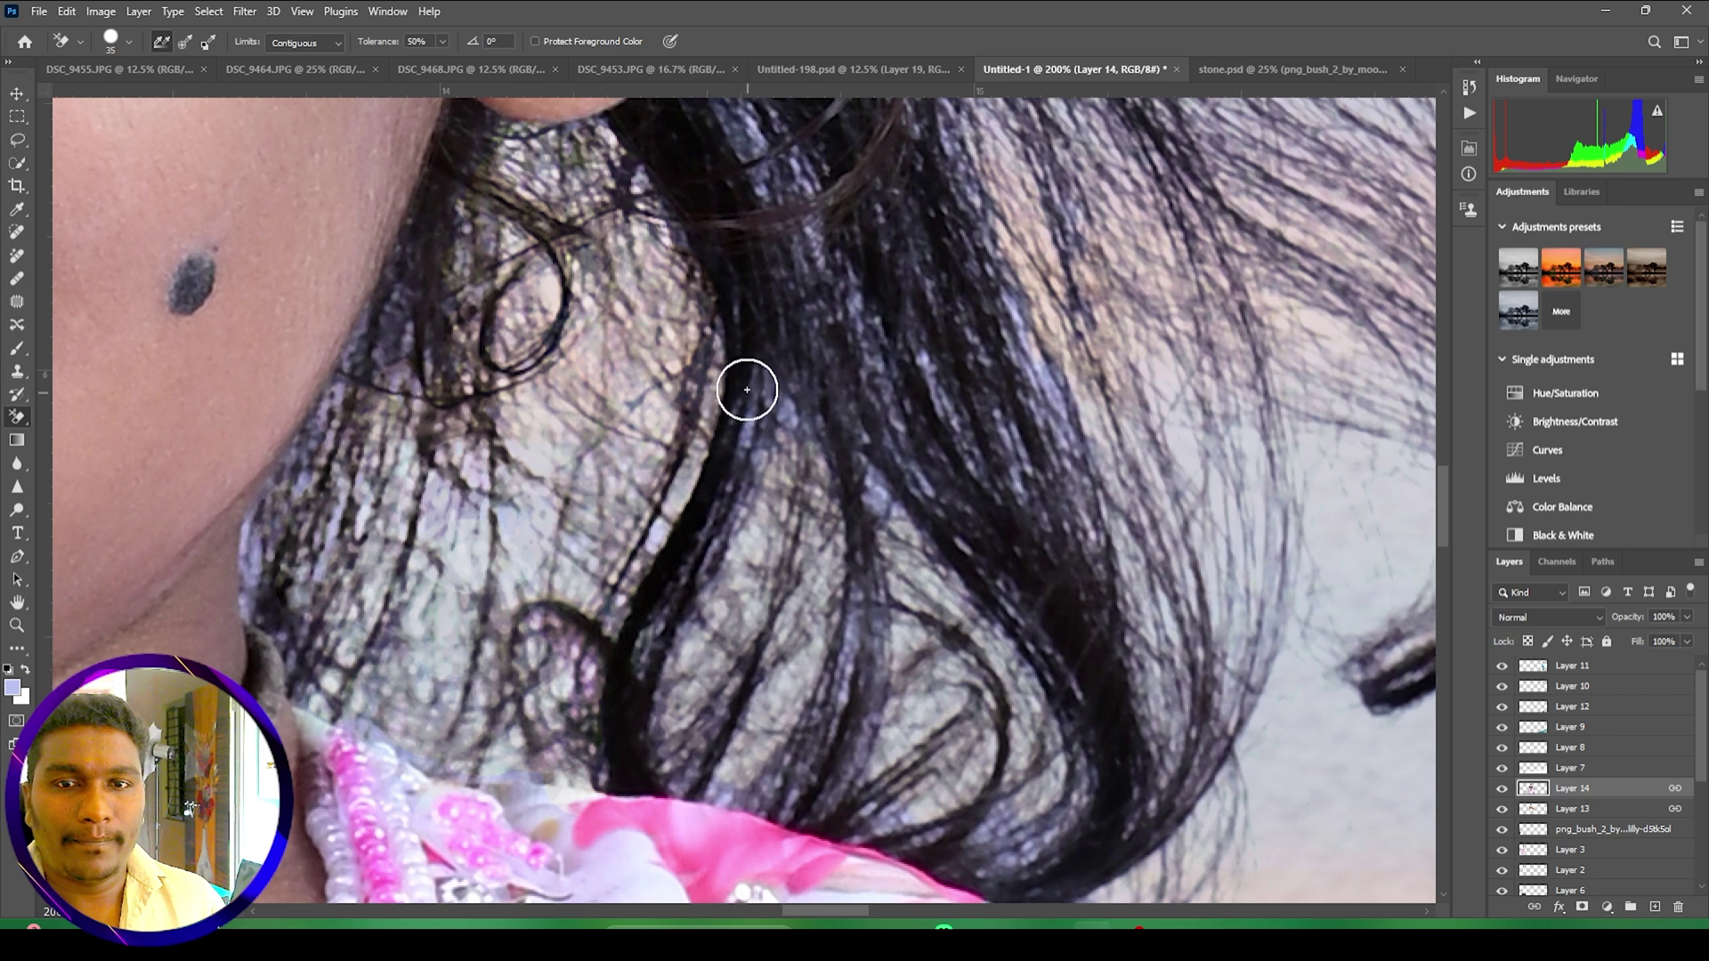
Step: Erase the lilac tint from the thick hanging locks and lower curls behind the ear on Layer 14
mouse_move(749, 389)
left_mouse_down()
mouse_move(758, 430)
mouse_move(794, 417)
mouse_move(748, 436)
mouse_move(749, 456)
mouse_move(895, 511)
left_mouse_up()
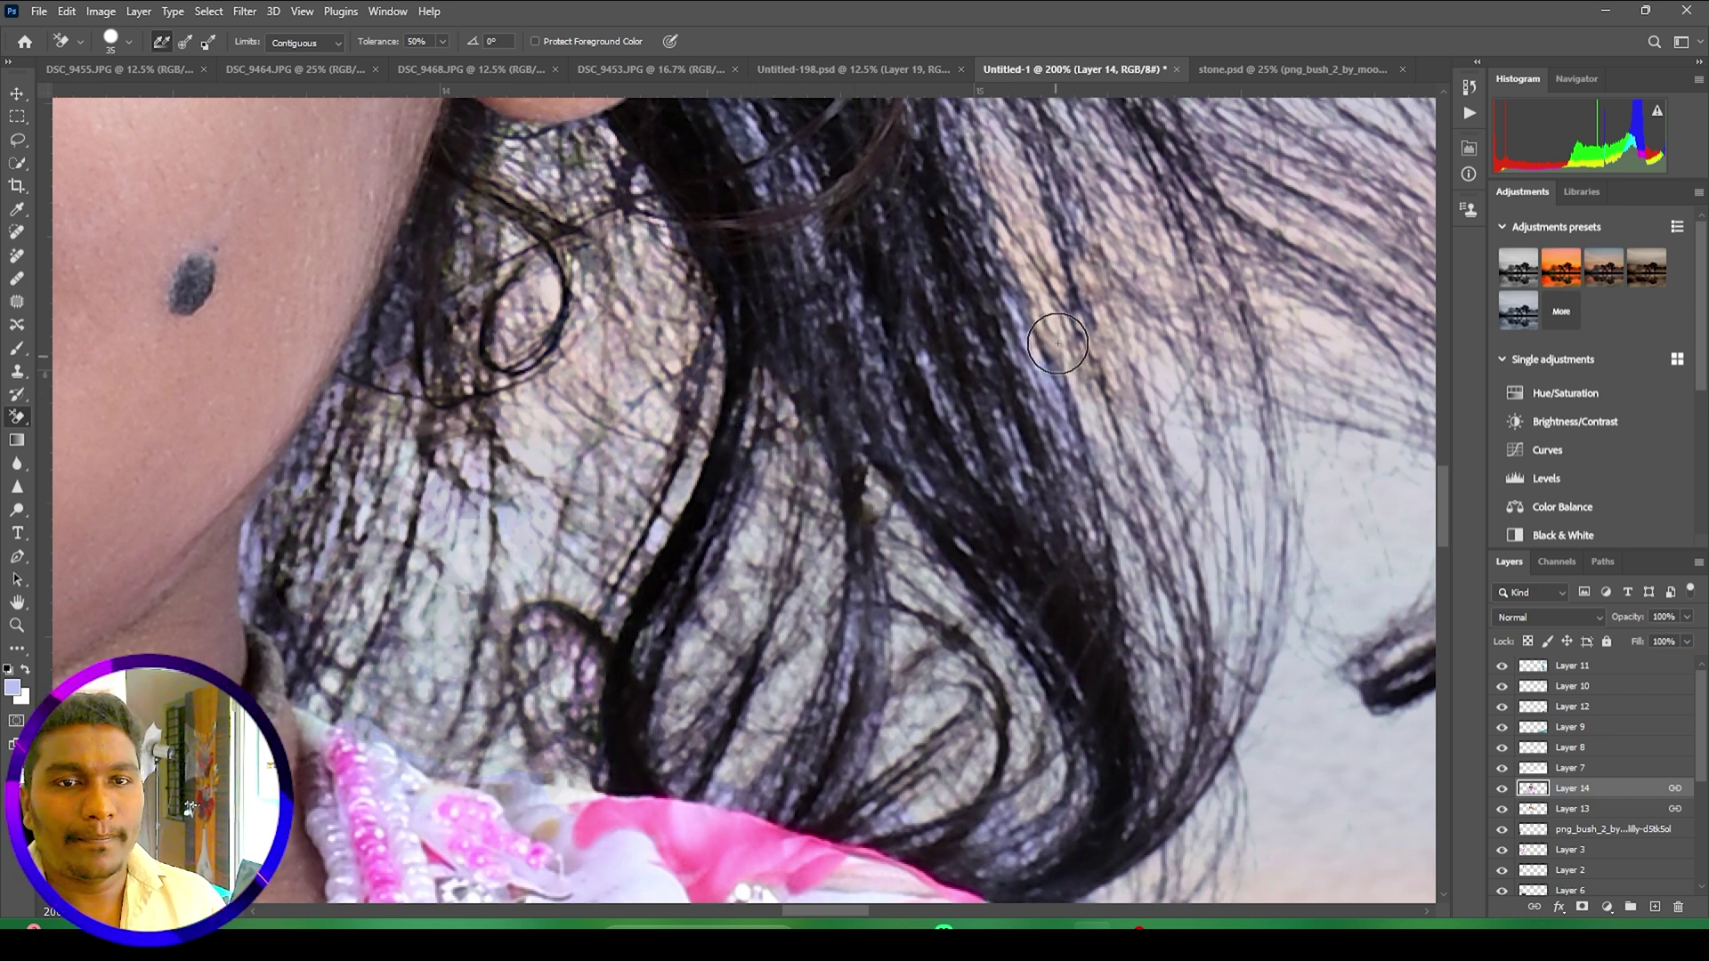
left_click_drag(1019, 311, 1060, 407)
mouse_move(788, 191)
left_mouse_down()
mouse_move(747, 128)
mouse_move(818, 236)
mouse_move(905, 472)
mouse_move(948, 401)
mouse_move(918, 354)
mouse_move(984, 458)
mouse_move(996, 391)
mouse_move(1035, 508)
left_mouse_up()
mouse_move(978, 829)
left_mouse_down()
mouse_move(1042, 796)
mouse_move(1002, 852)
mouse_move(1062, 827)
mouse_move(895, 819)
mouse_move(929, 835)
mouse_move(880, 730)
left_mouse_up()
left_click_drag(793, 441, 712, 819)
left_click_drag(722, 419, 718, 605)
key("ctrl+minus")
key("ctrl+minus")
key("ctrl+minus")
key("ctrl+minus")
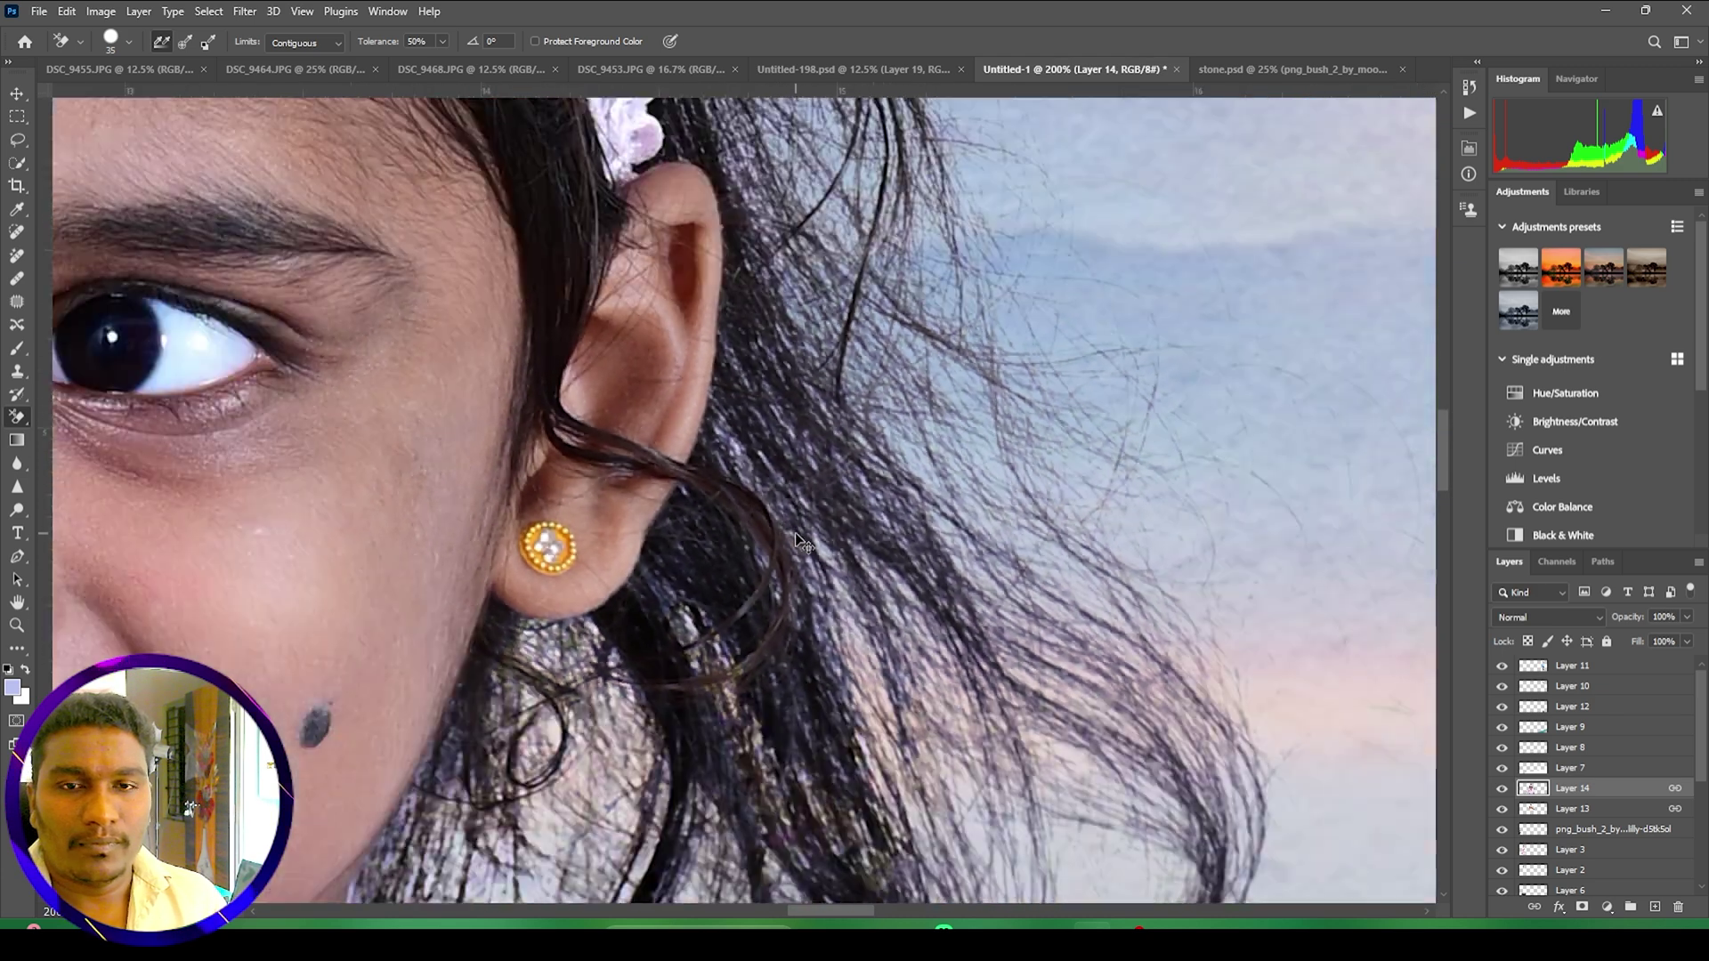
key("ctrl+minus")
key("ctrl+minus")
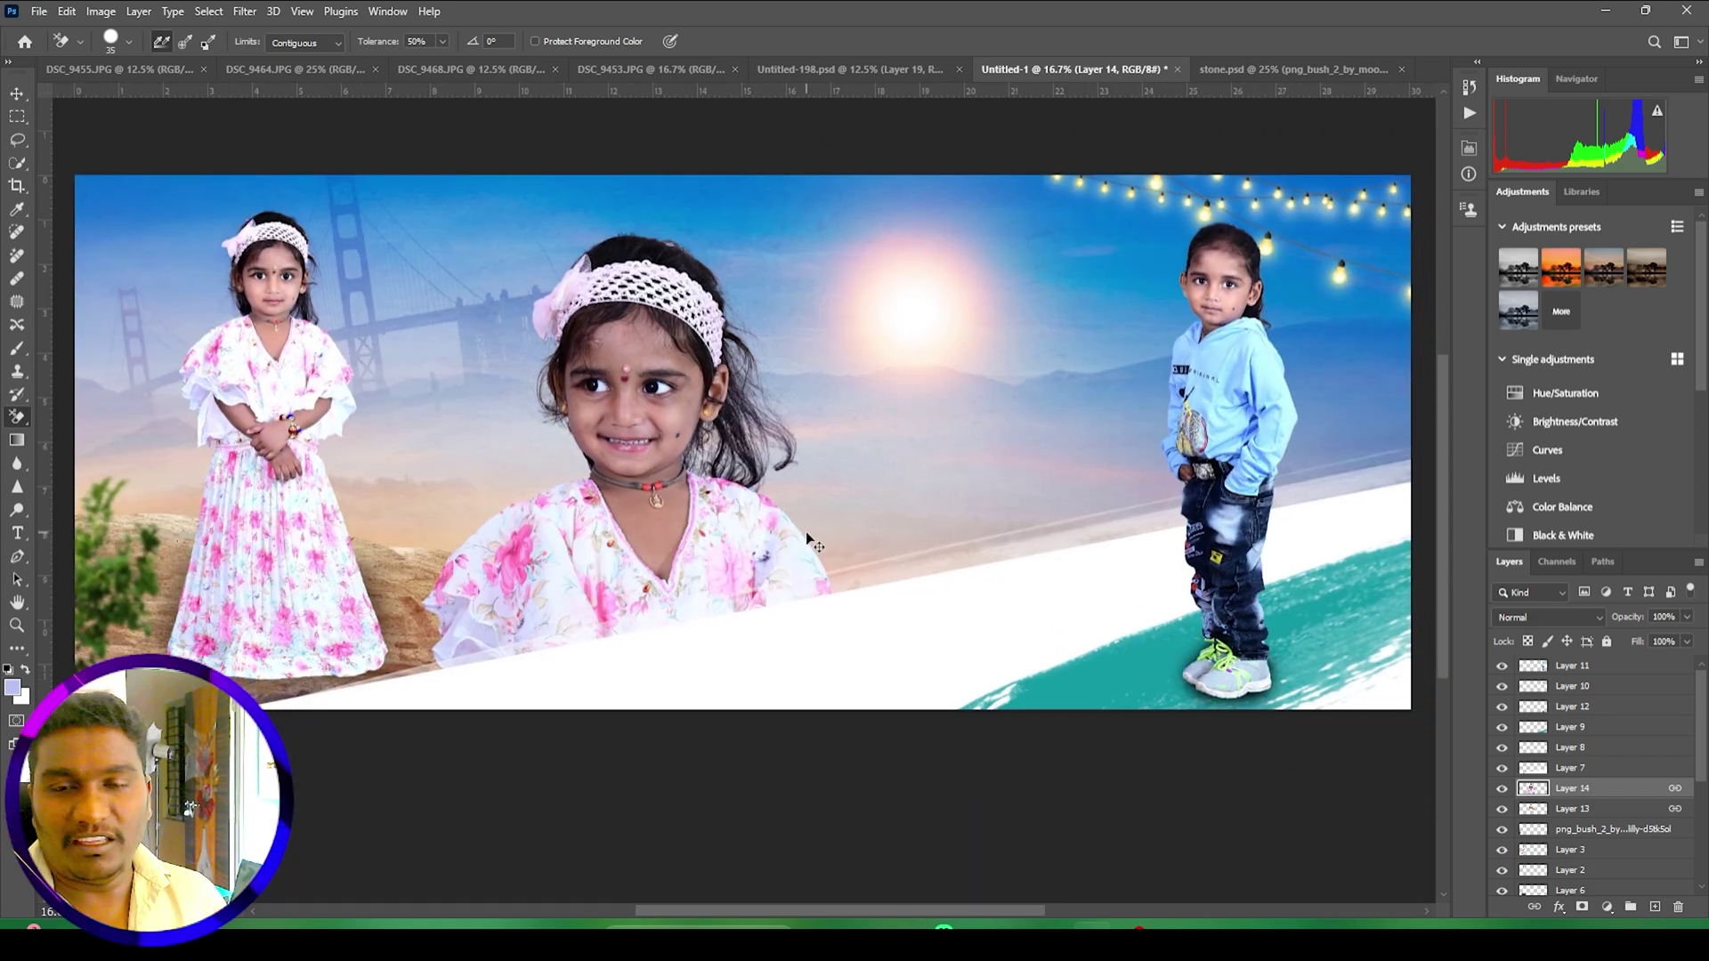
Step: Adjust Layer 14 with Levels, setting the midtones to 0.85 and the white input to 236
key("ctrl+plus")
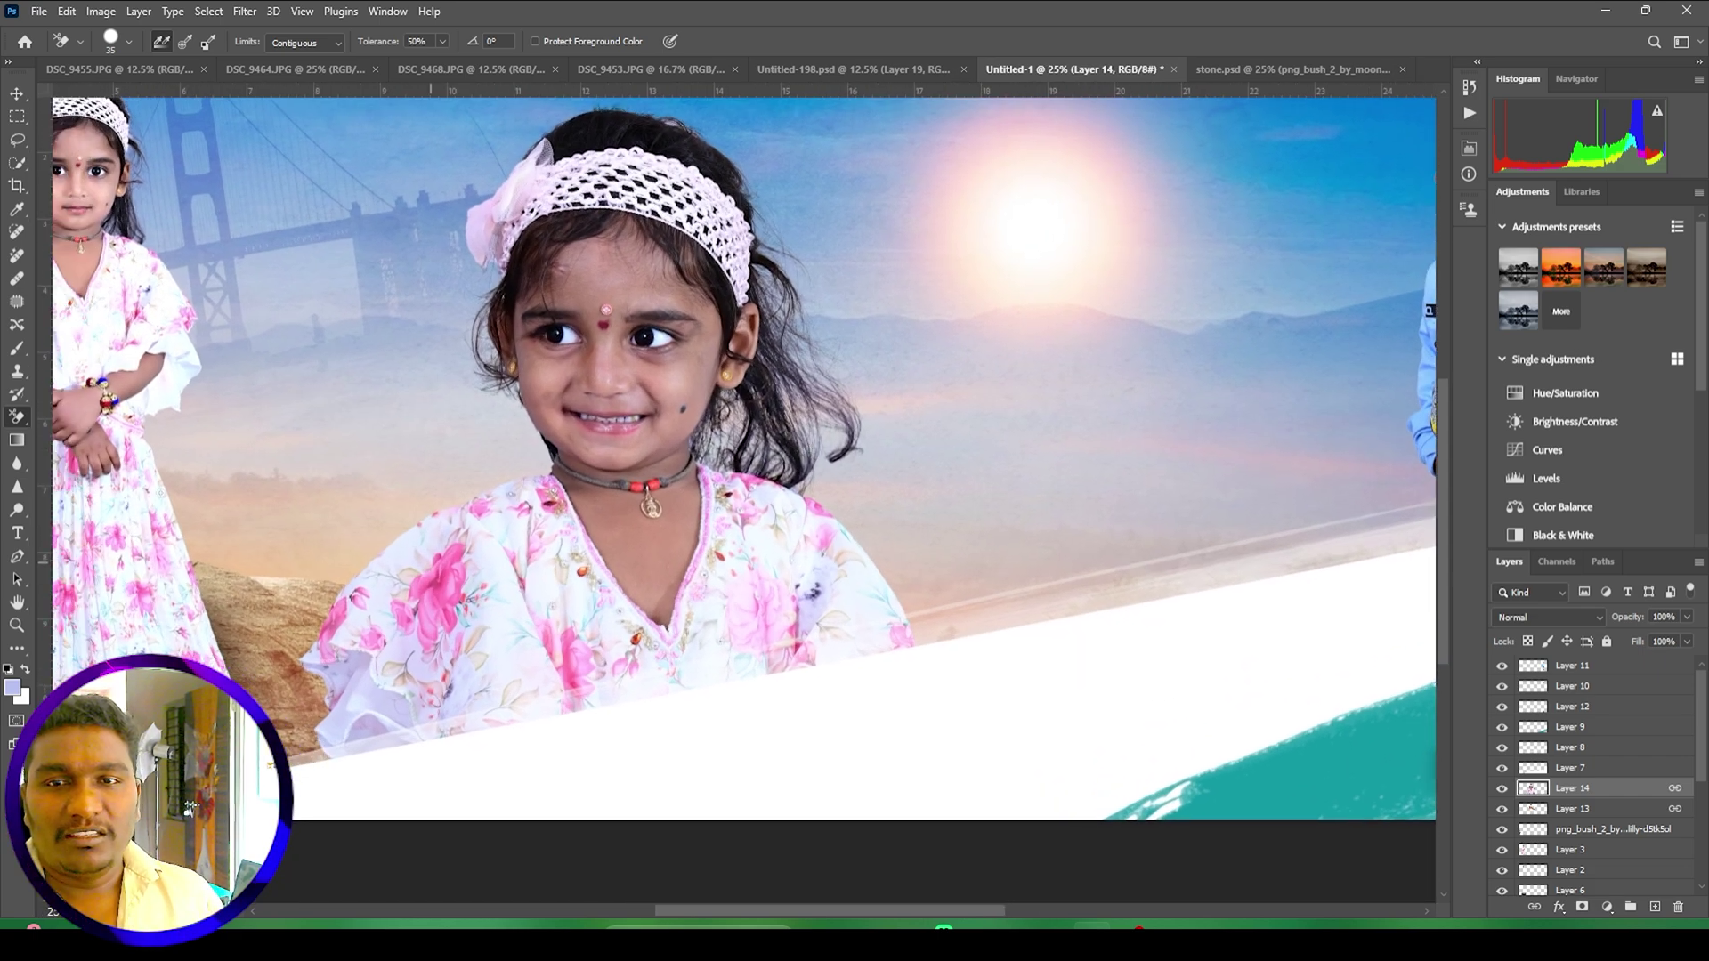
left_click(17, 92)
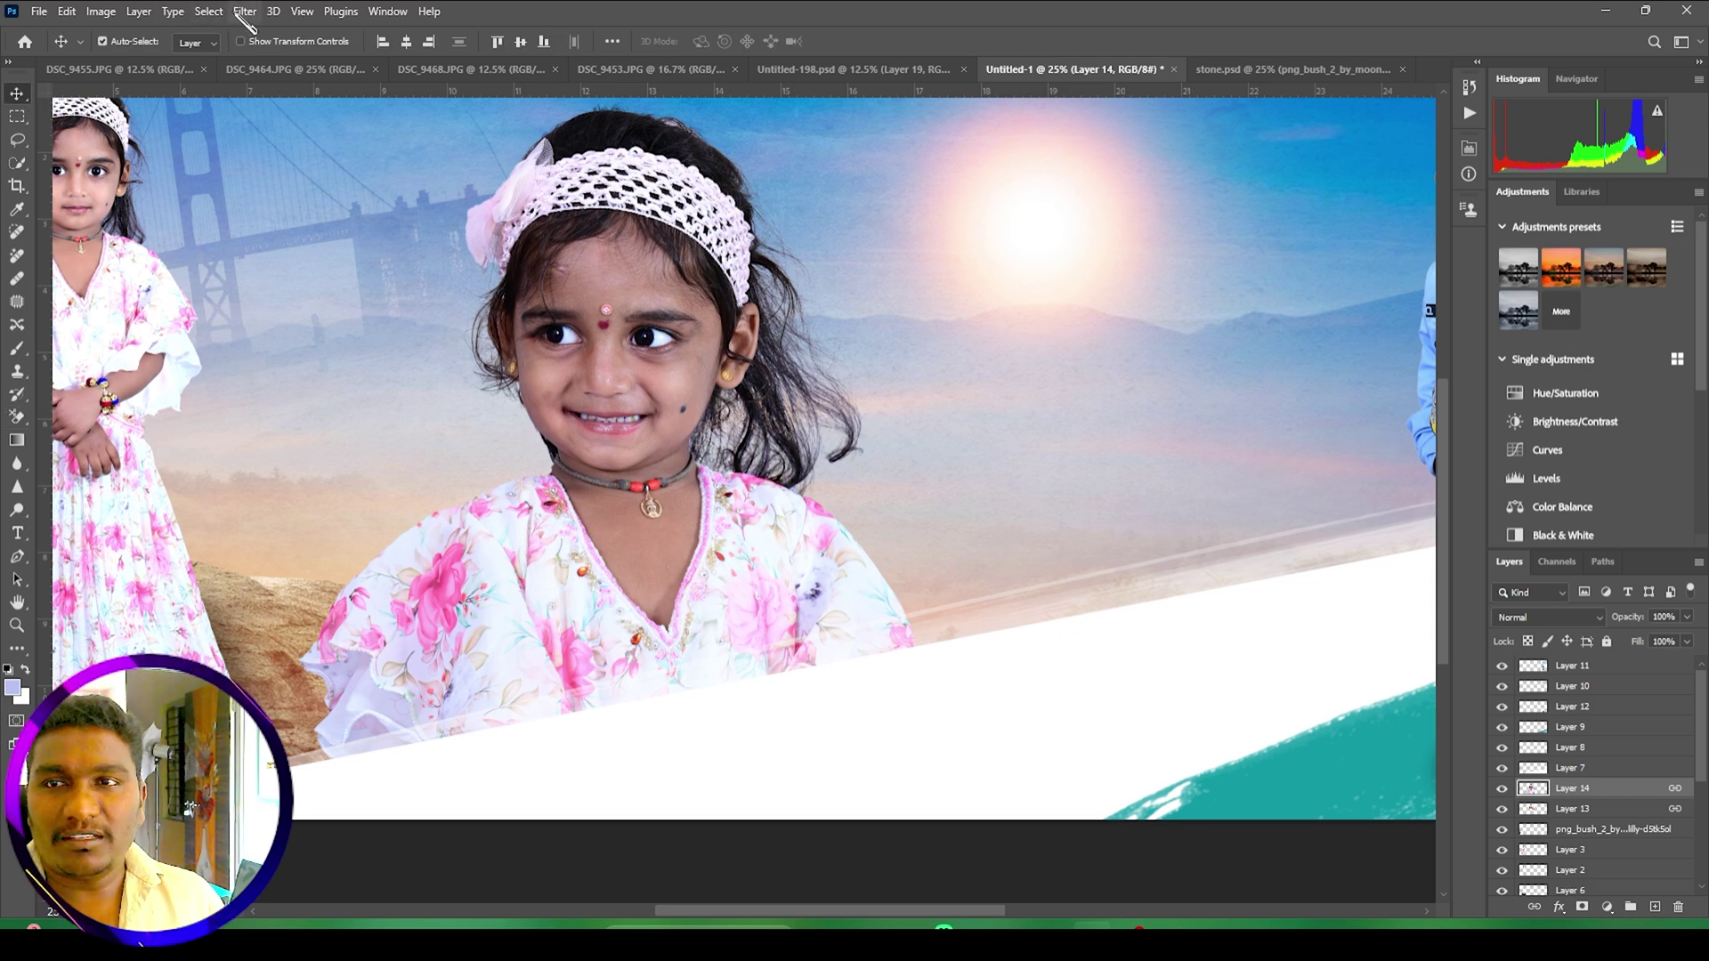
left_click(274, 10)
key("Escape")
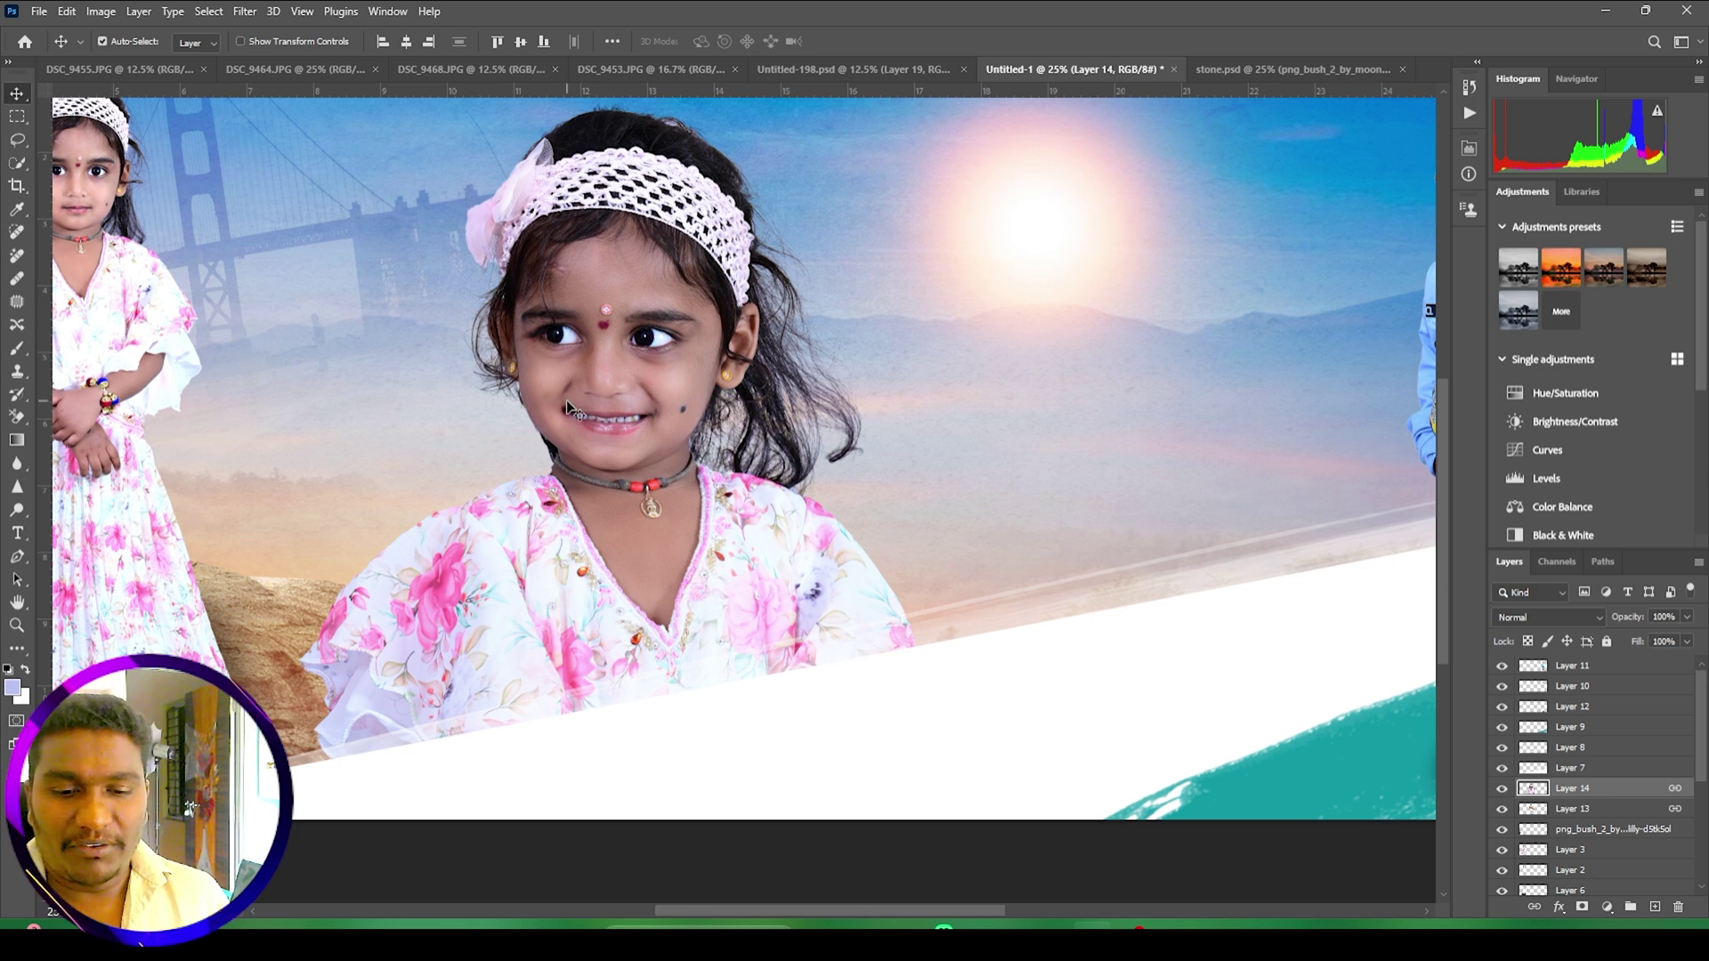
key("ctrl+l")
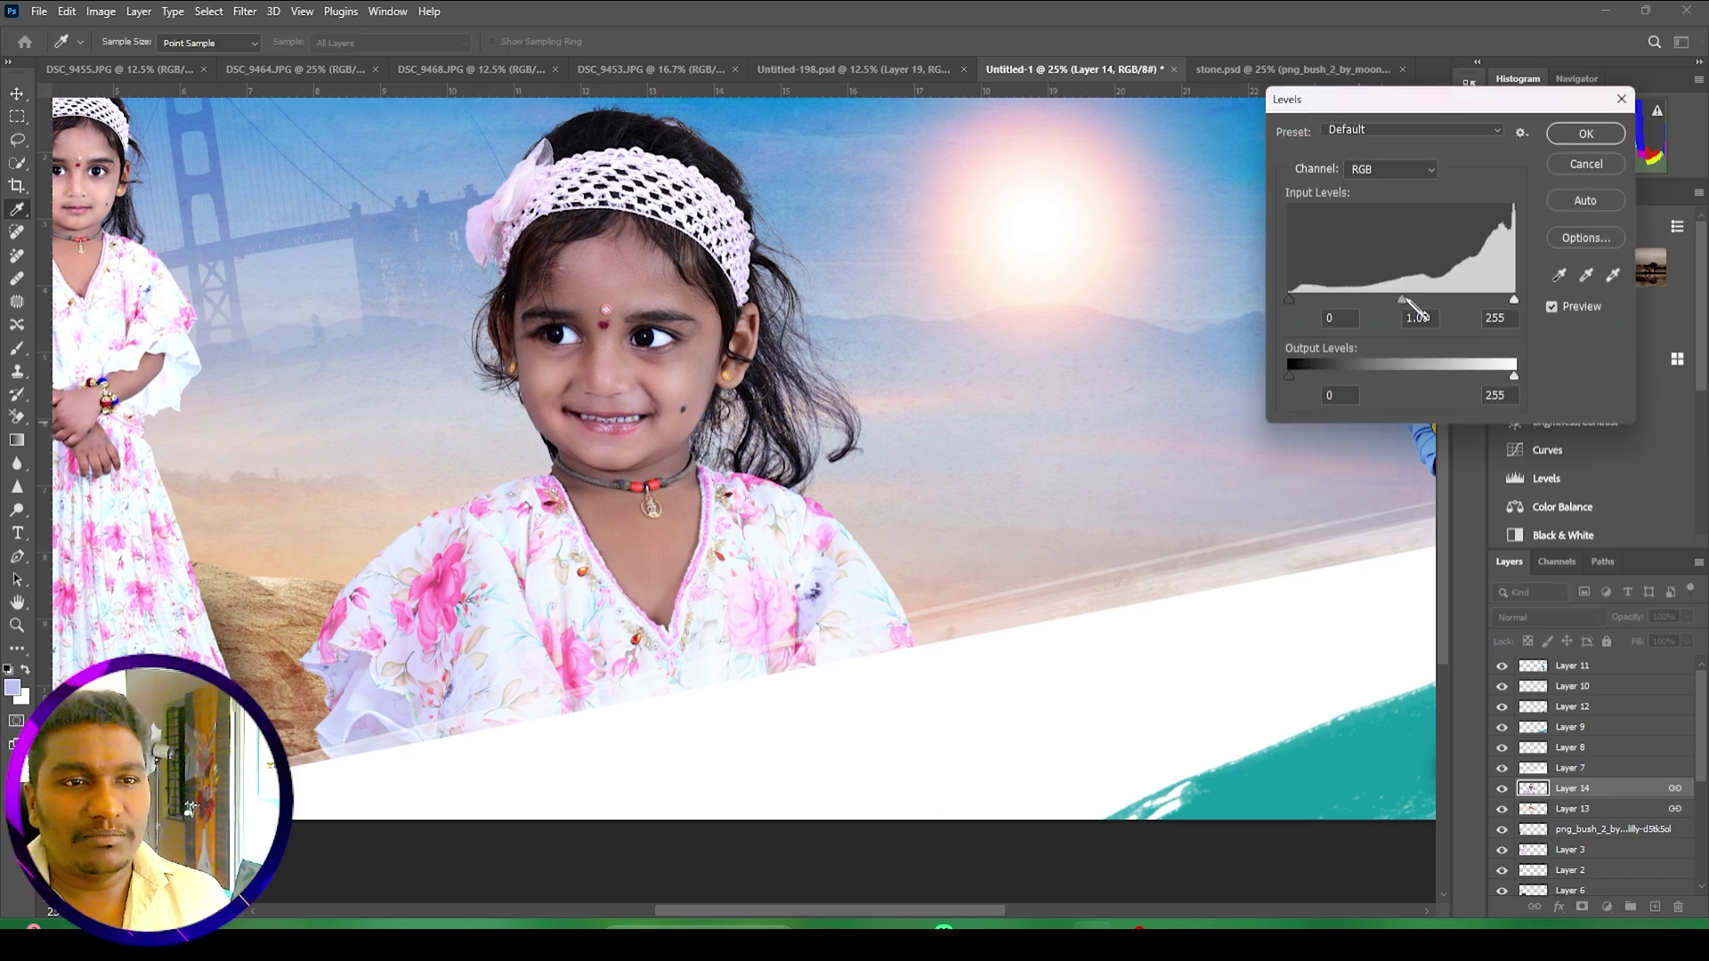
left_click_drag(1404, 300, 1409, 301)
left_click_drag(1514, 300, 1499, 302)
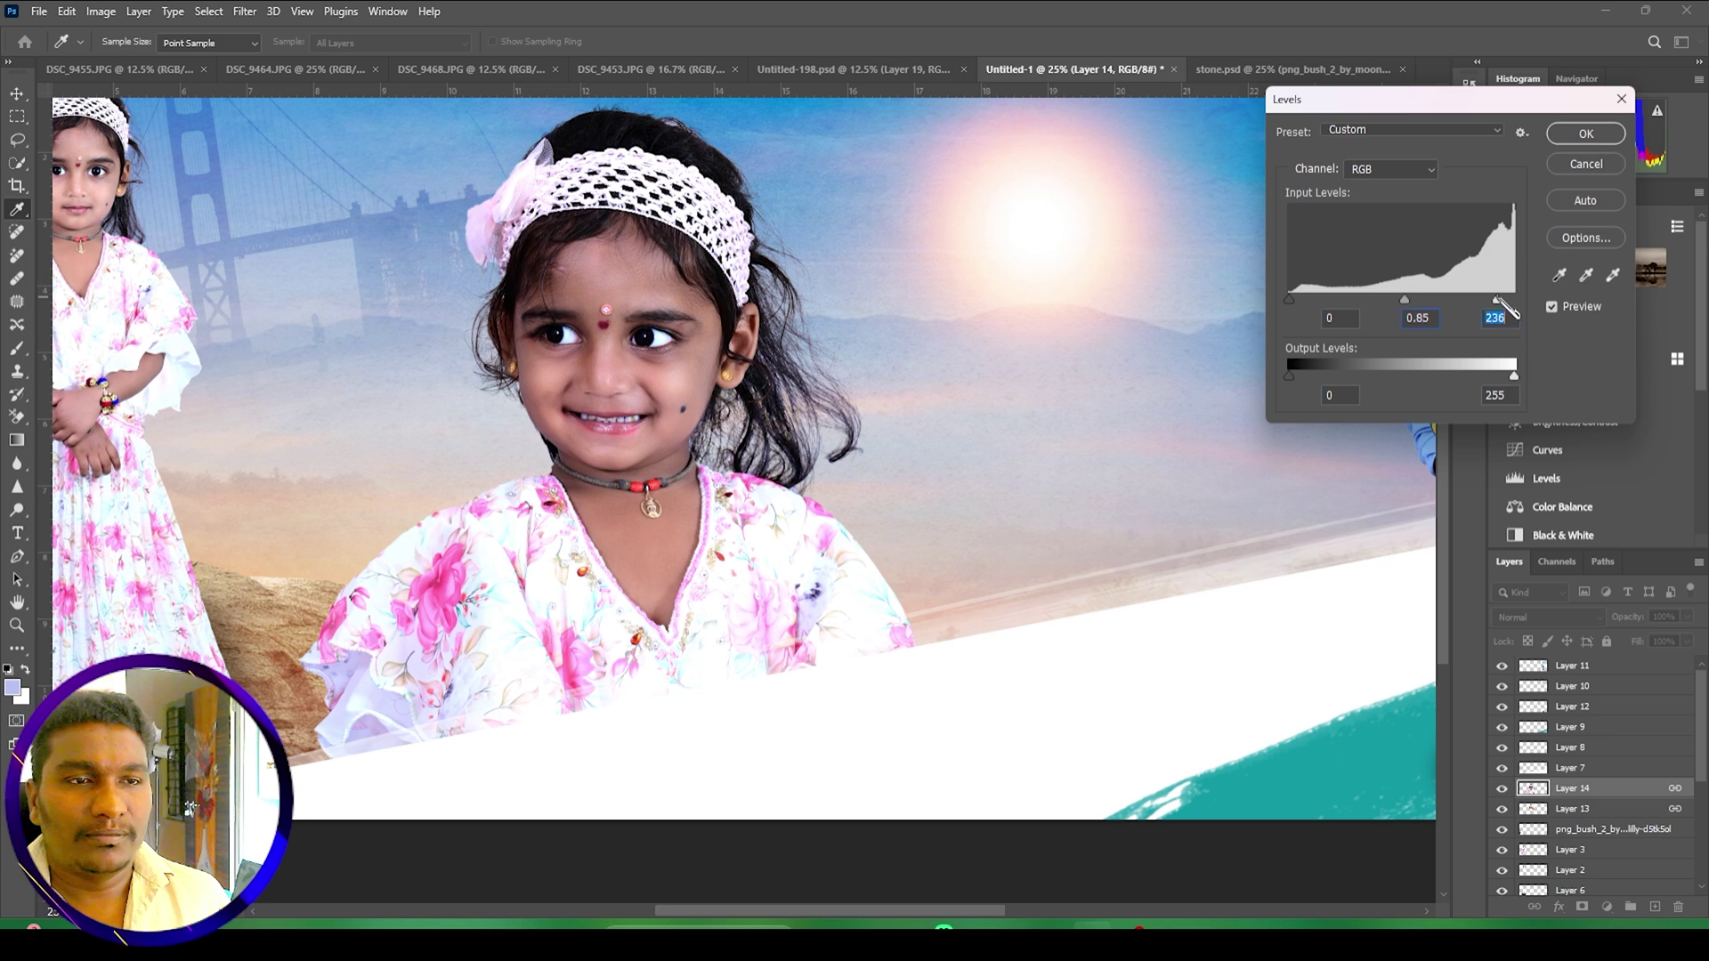
left_click(1585, 134)
Step: Paint a Quick Mask over the smiling child's face and neck with a 500 px brush and convert it into a selection
key("q")
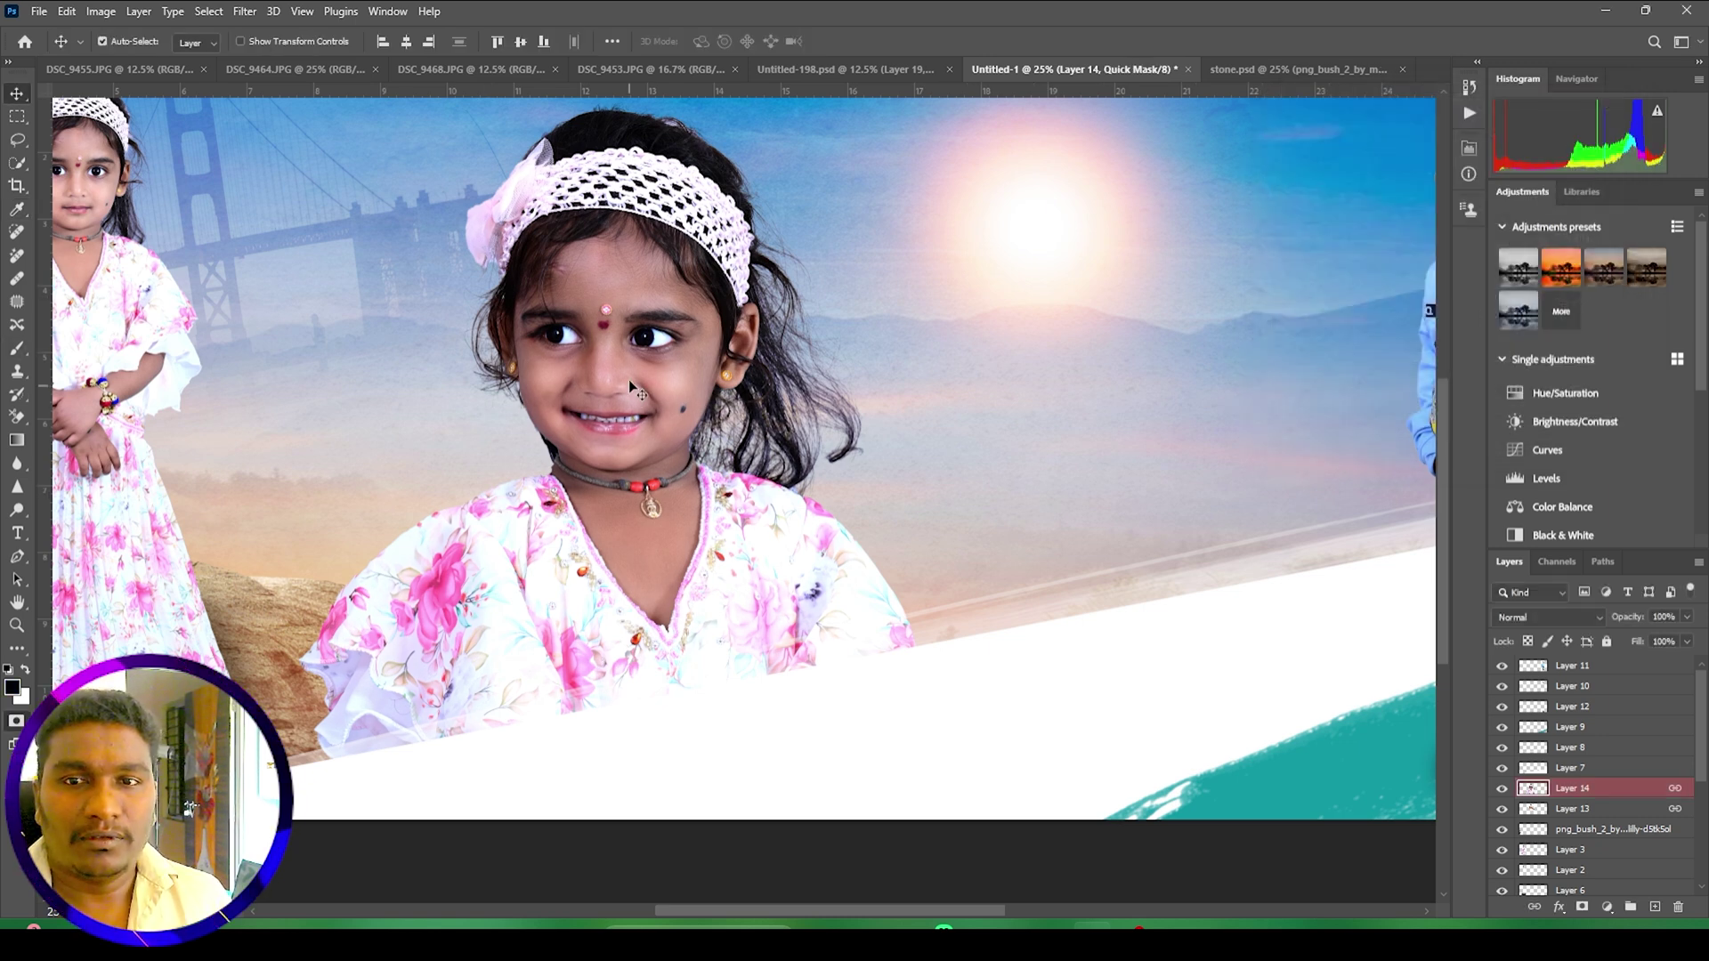
left_click(17, 348)
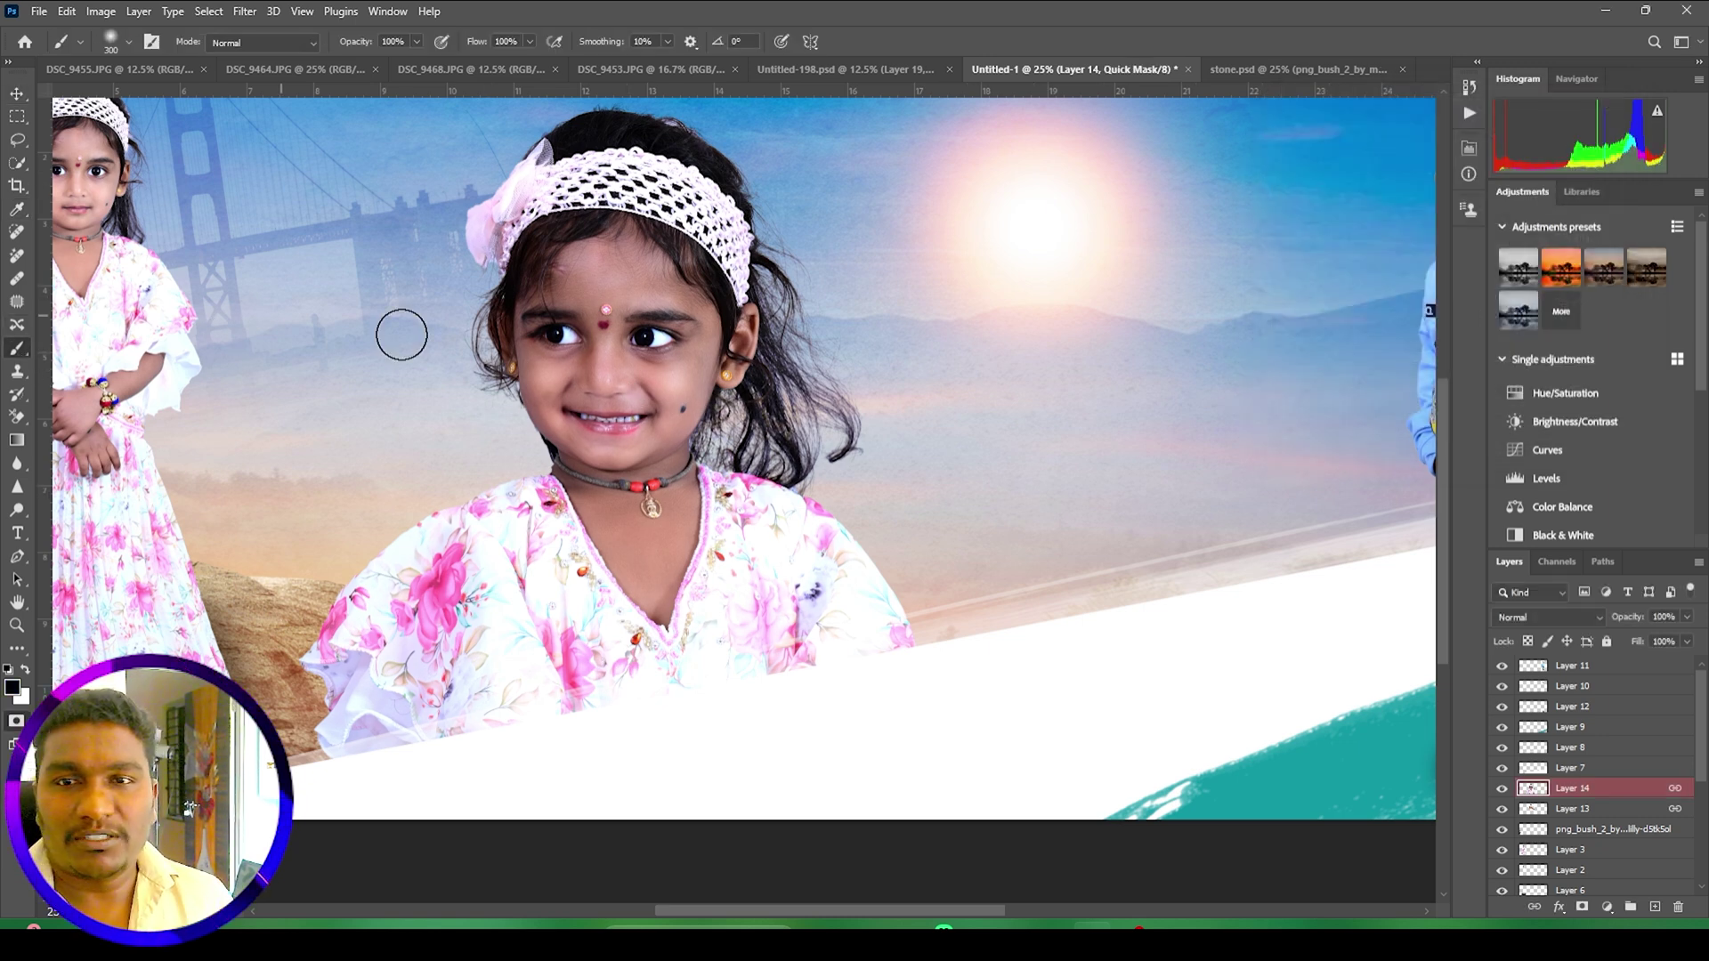
key("bracketright")
key("bracketright")
mouse_move(572, 305)
left_mouse_down()
mouse_move(601, 279)
mouse_move(647, 272)
mouse_move(672, 334)
mouse_move(694, 414)
mouse_move(656, 496)
mouse_move(662, 580)
mouse_move(551, 359)
mouse_move(580, 292)
mouse_move(614, 273)
mouse_move(662, 381)
mouse_move(737, 337)
left_mouse_up()
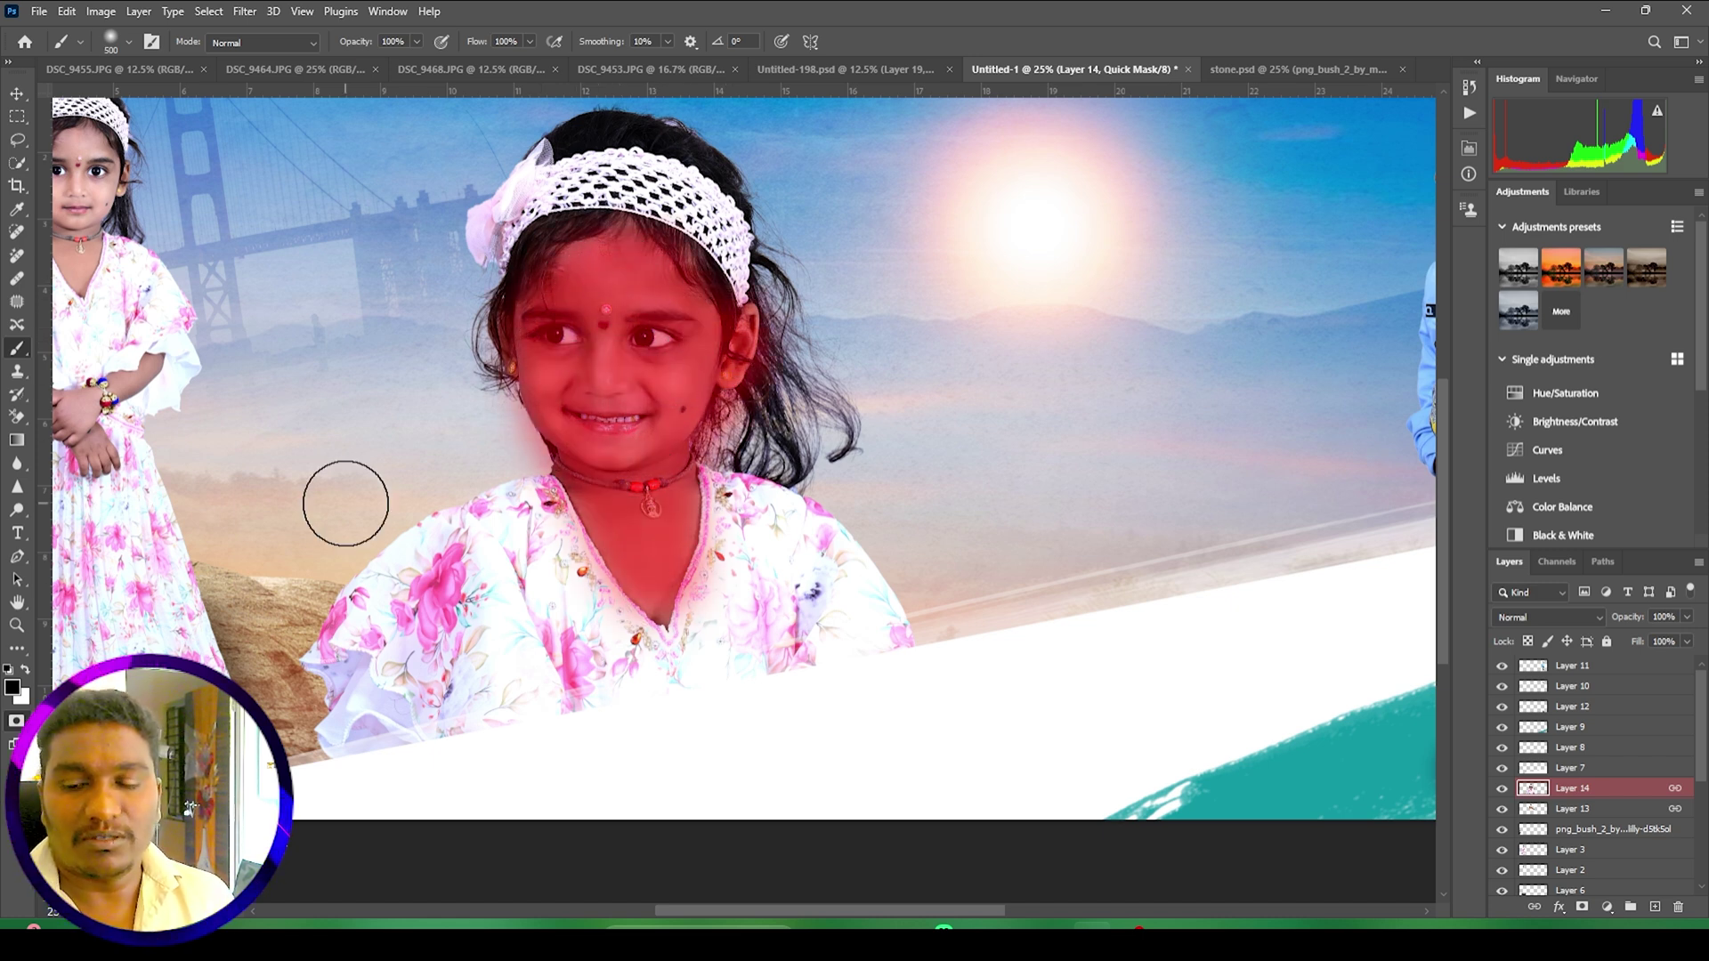
key("q")
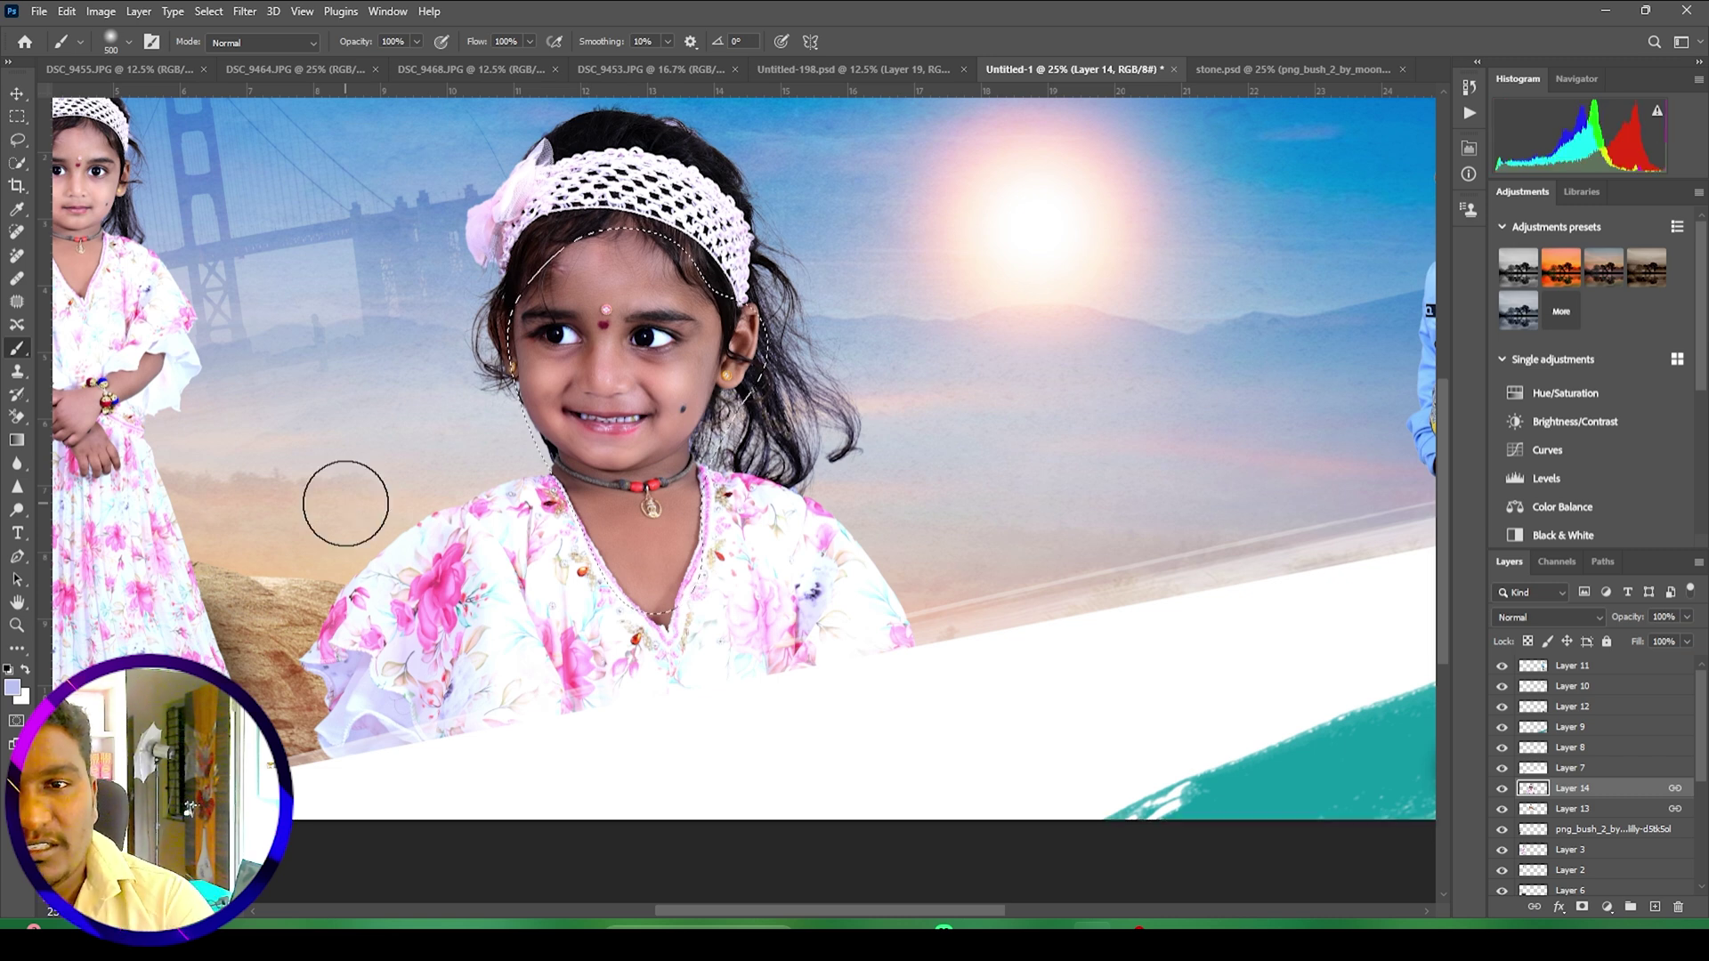
Step: Brighten the selected face and neck with Levels midtones 1.28 and white input 240, and clear the selection
key("ctrl+l")
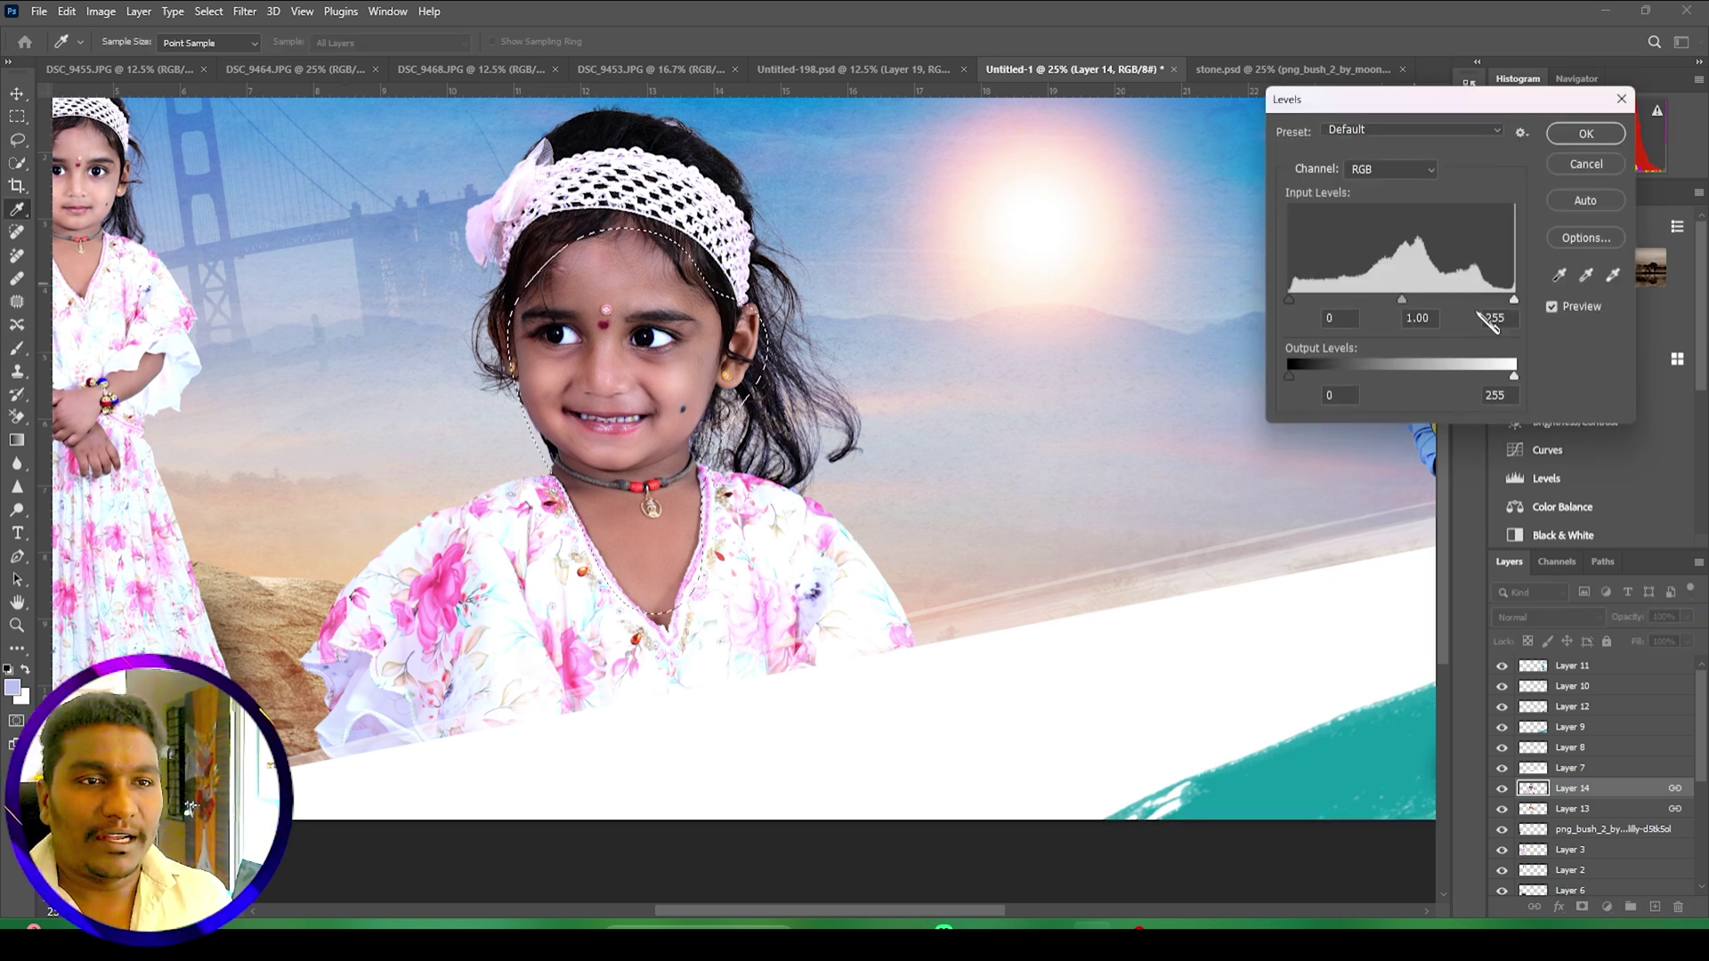
left_click_drag(1515, 301, 1501, 301)
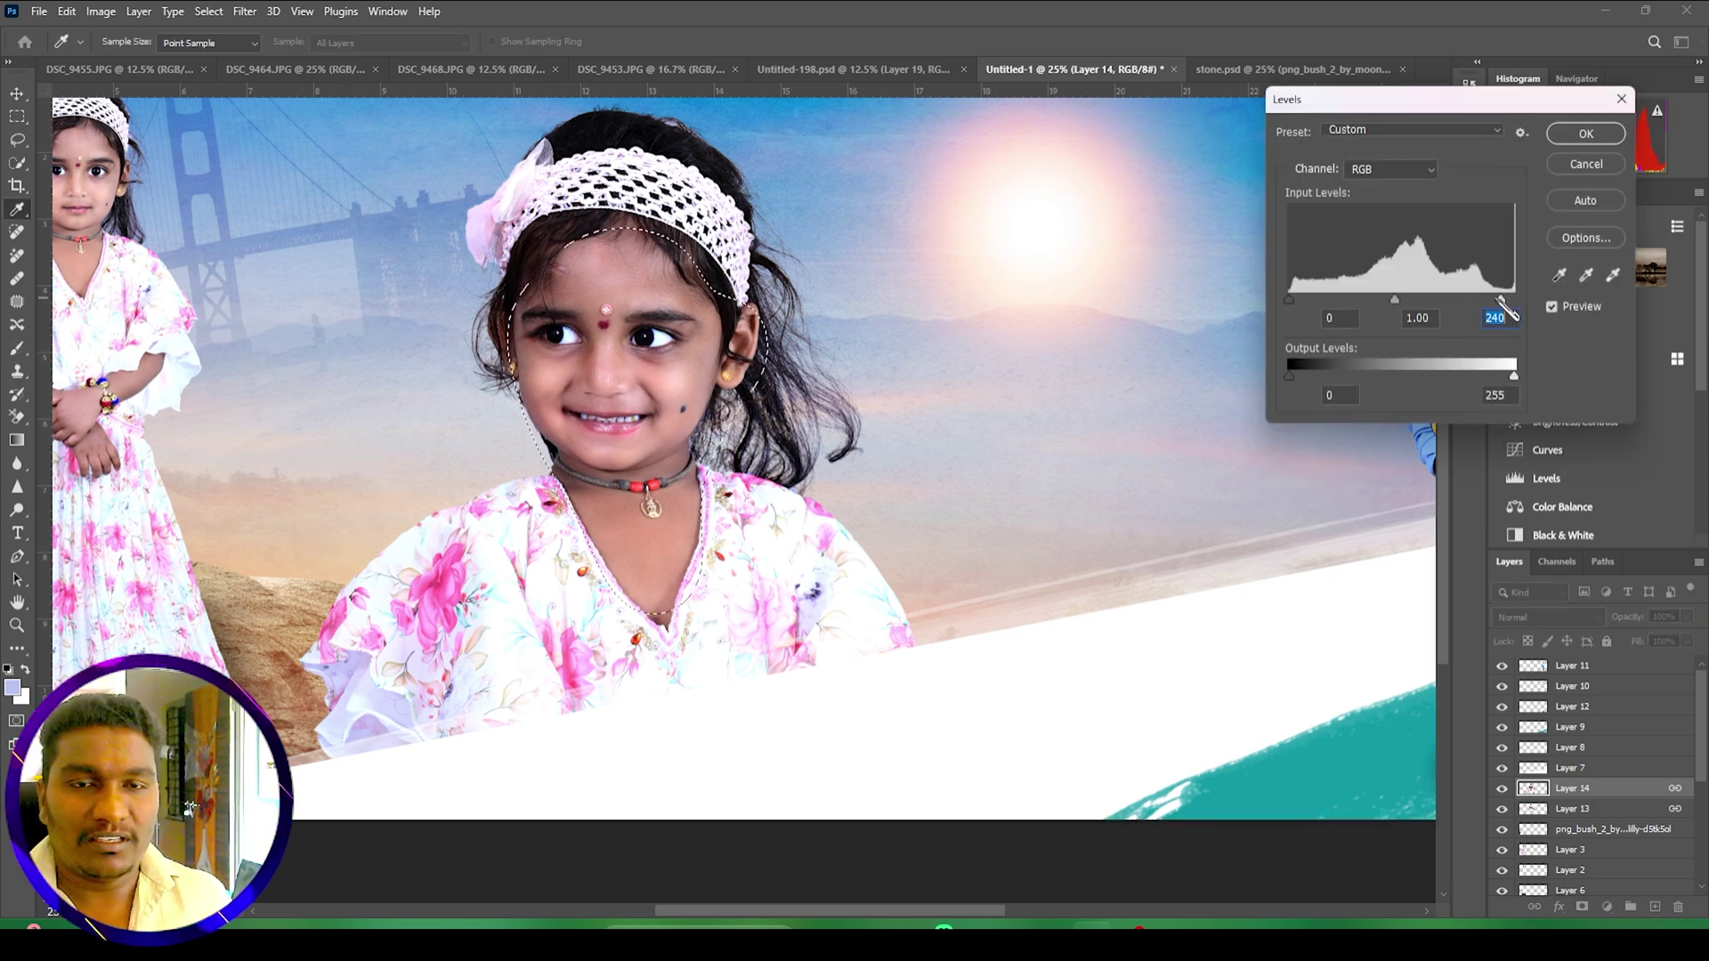
left_click_drag(1395, 301, 1376, 301)
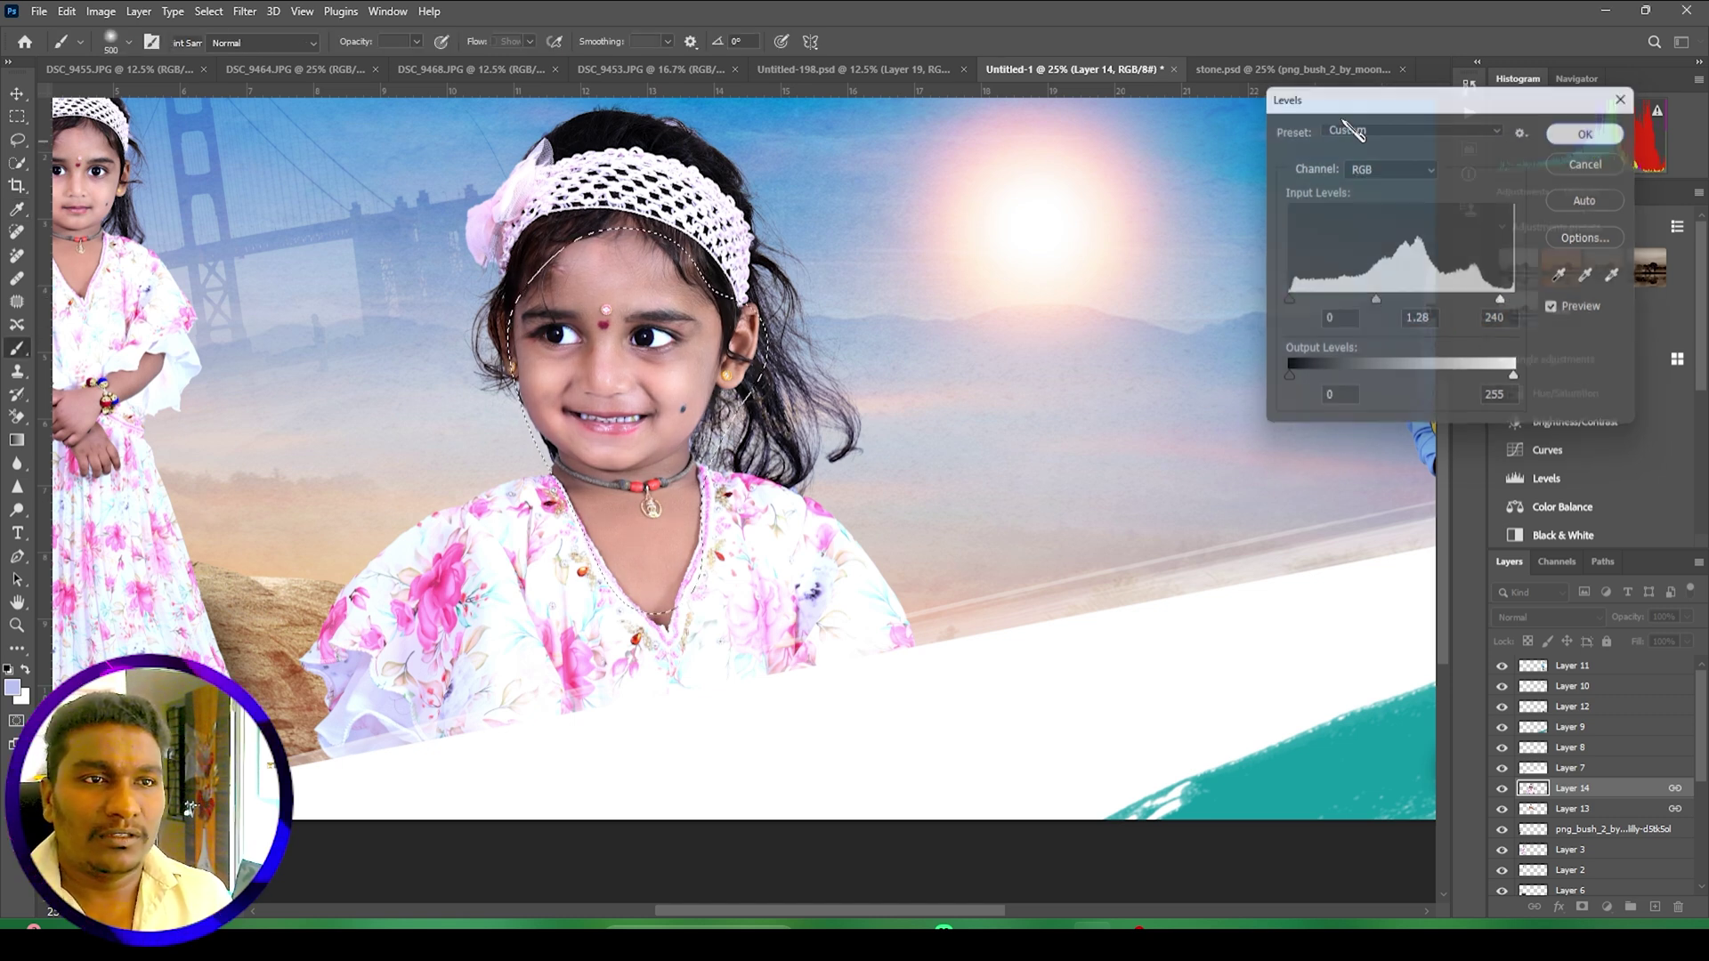
left_click(1582, 136)
key("b")
key("ctrl+d")
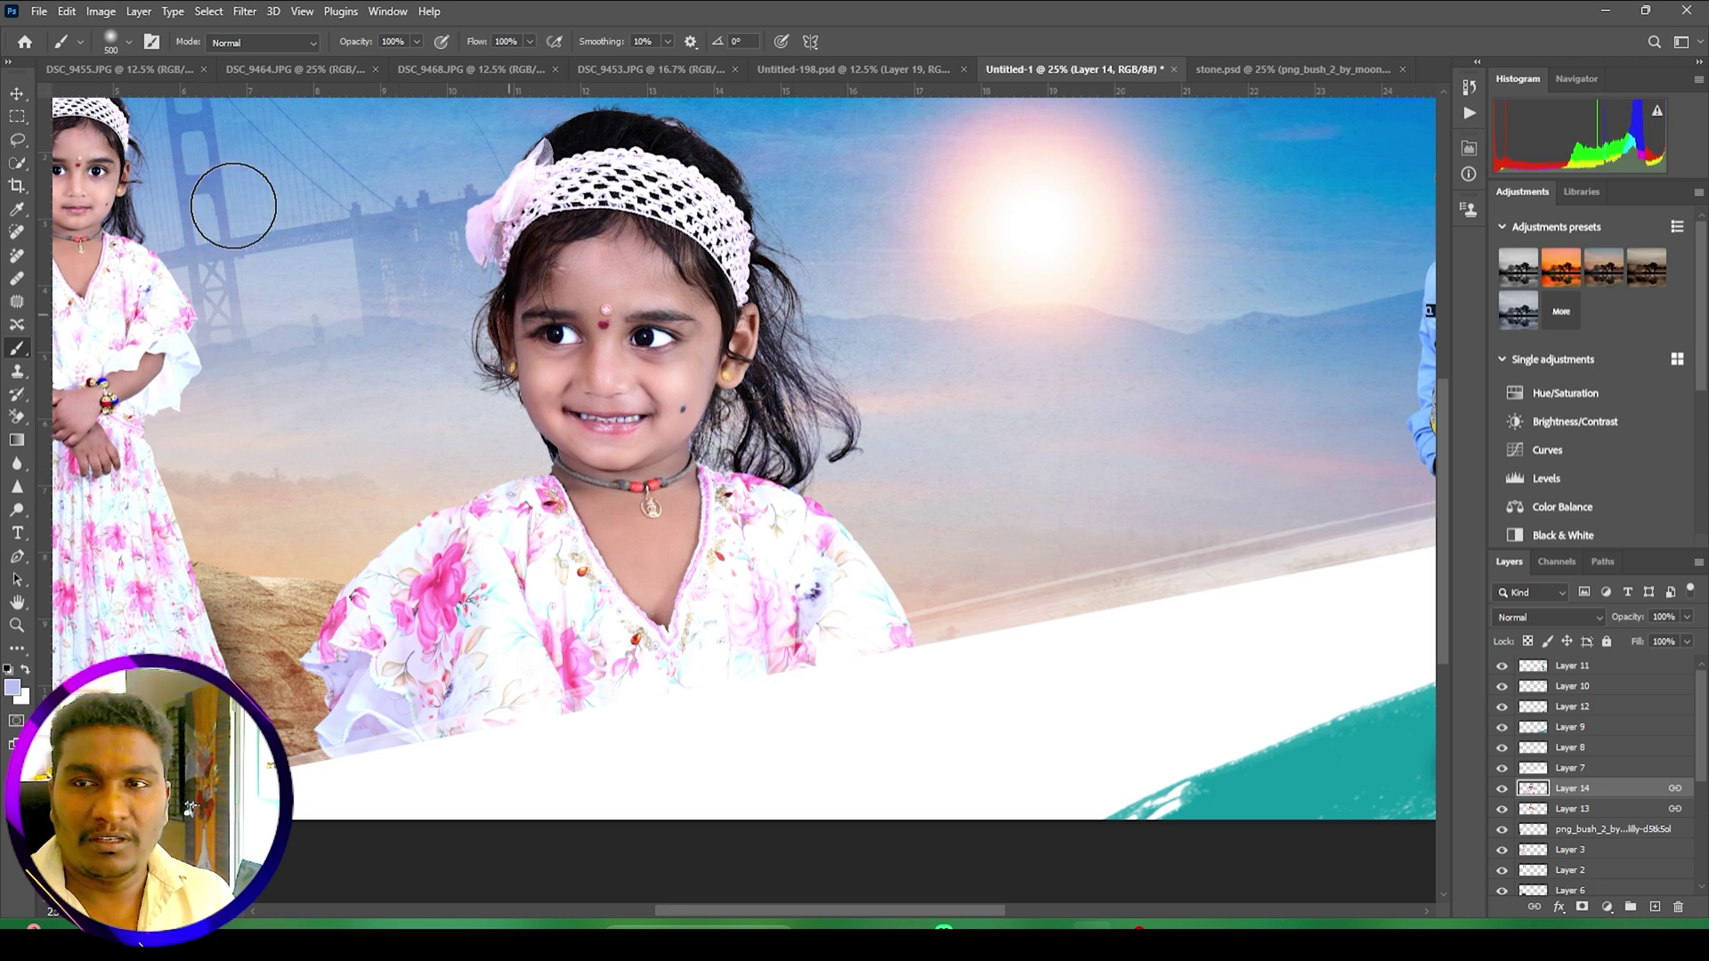
key("v")
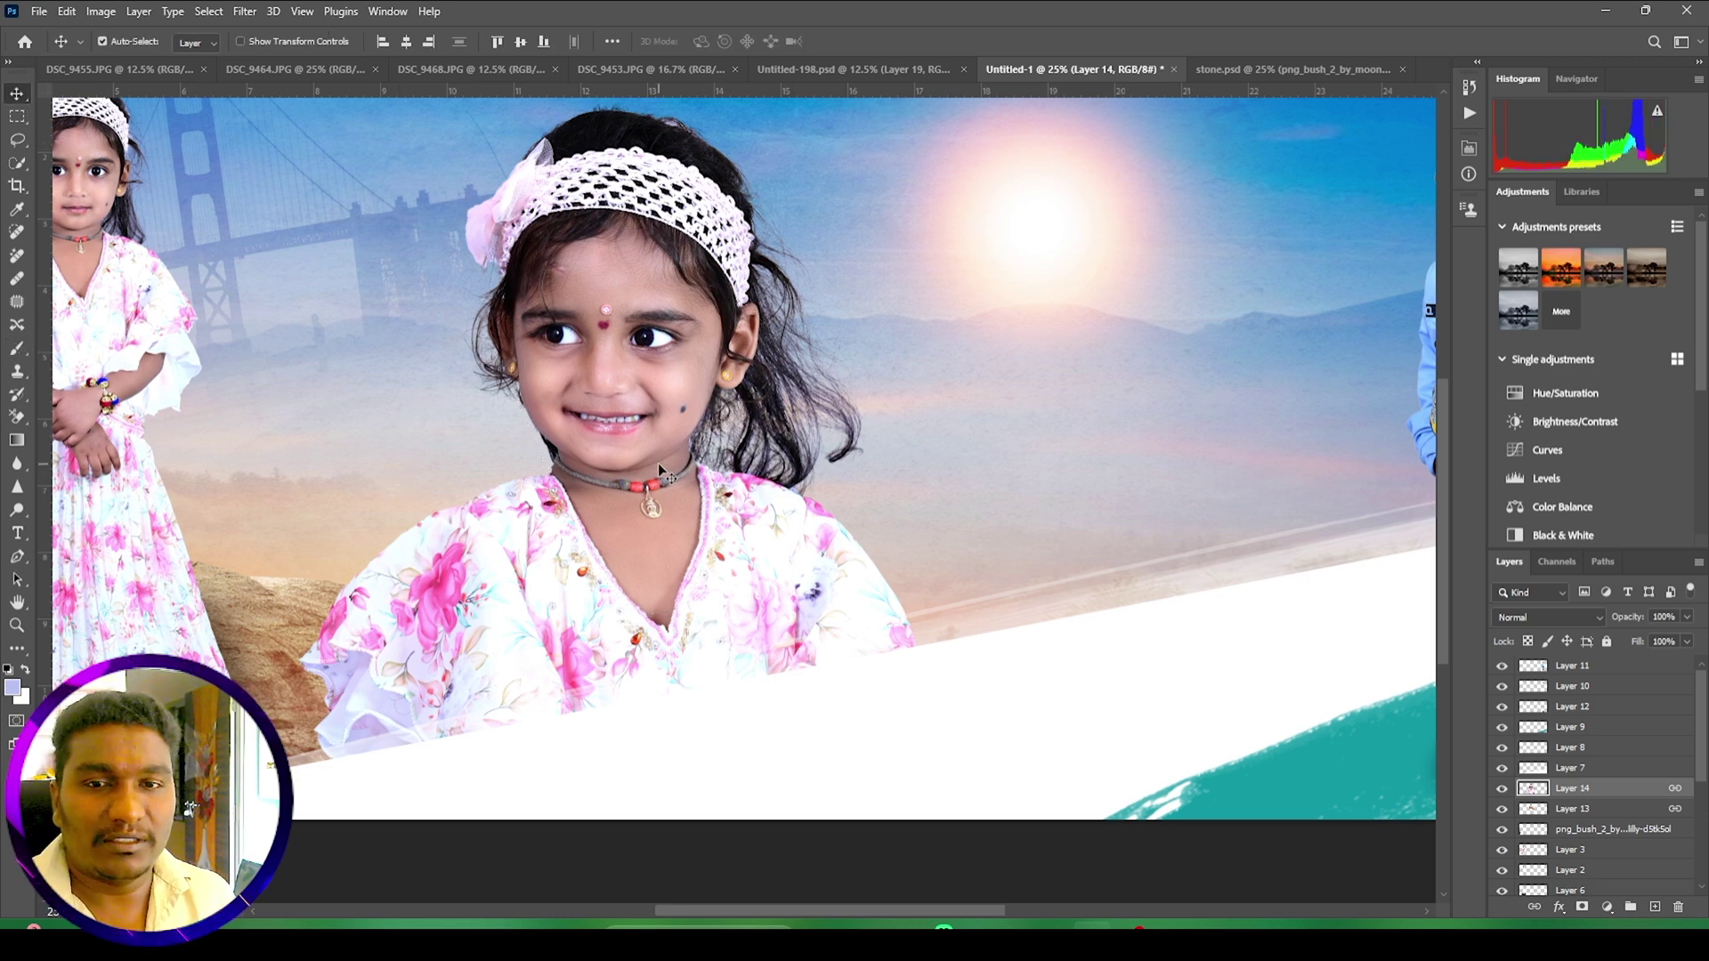
Step: Switch to DSC_9468.JPG and select the child in the blue hoodie with Select Subject
left_click(289, 68)
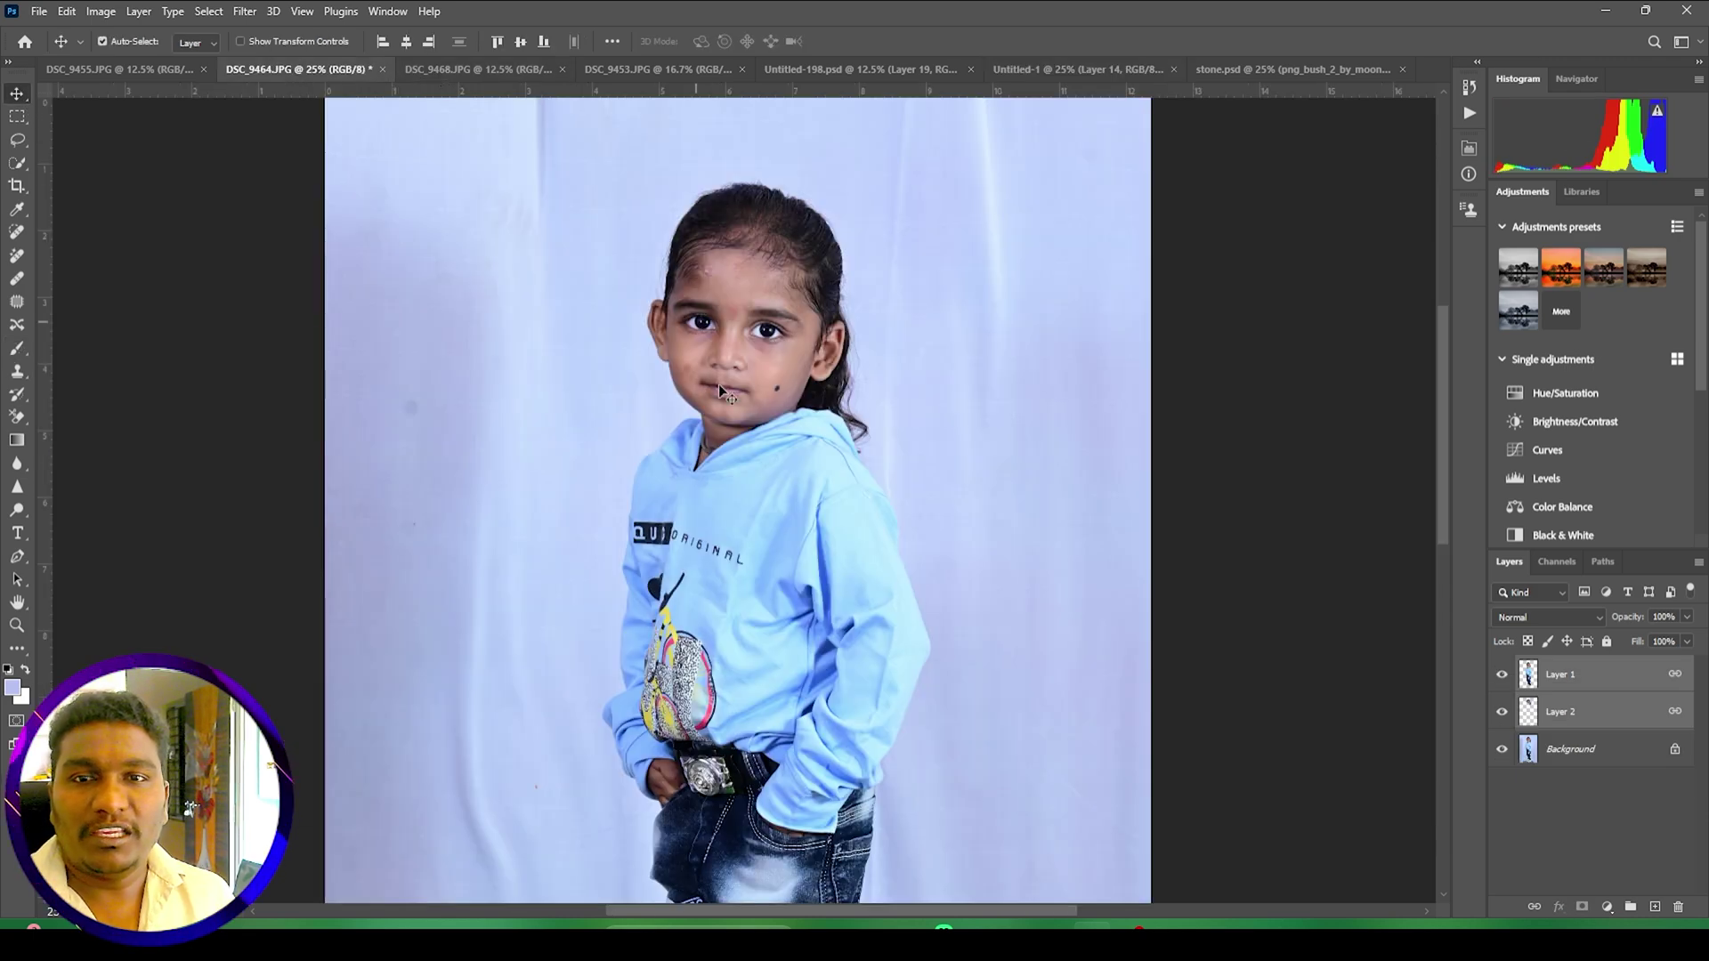
left_click(481, 70)
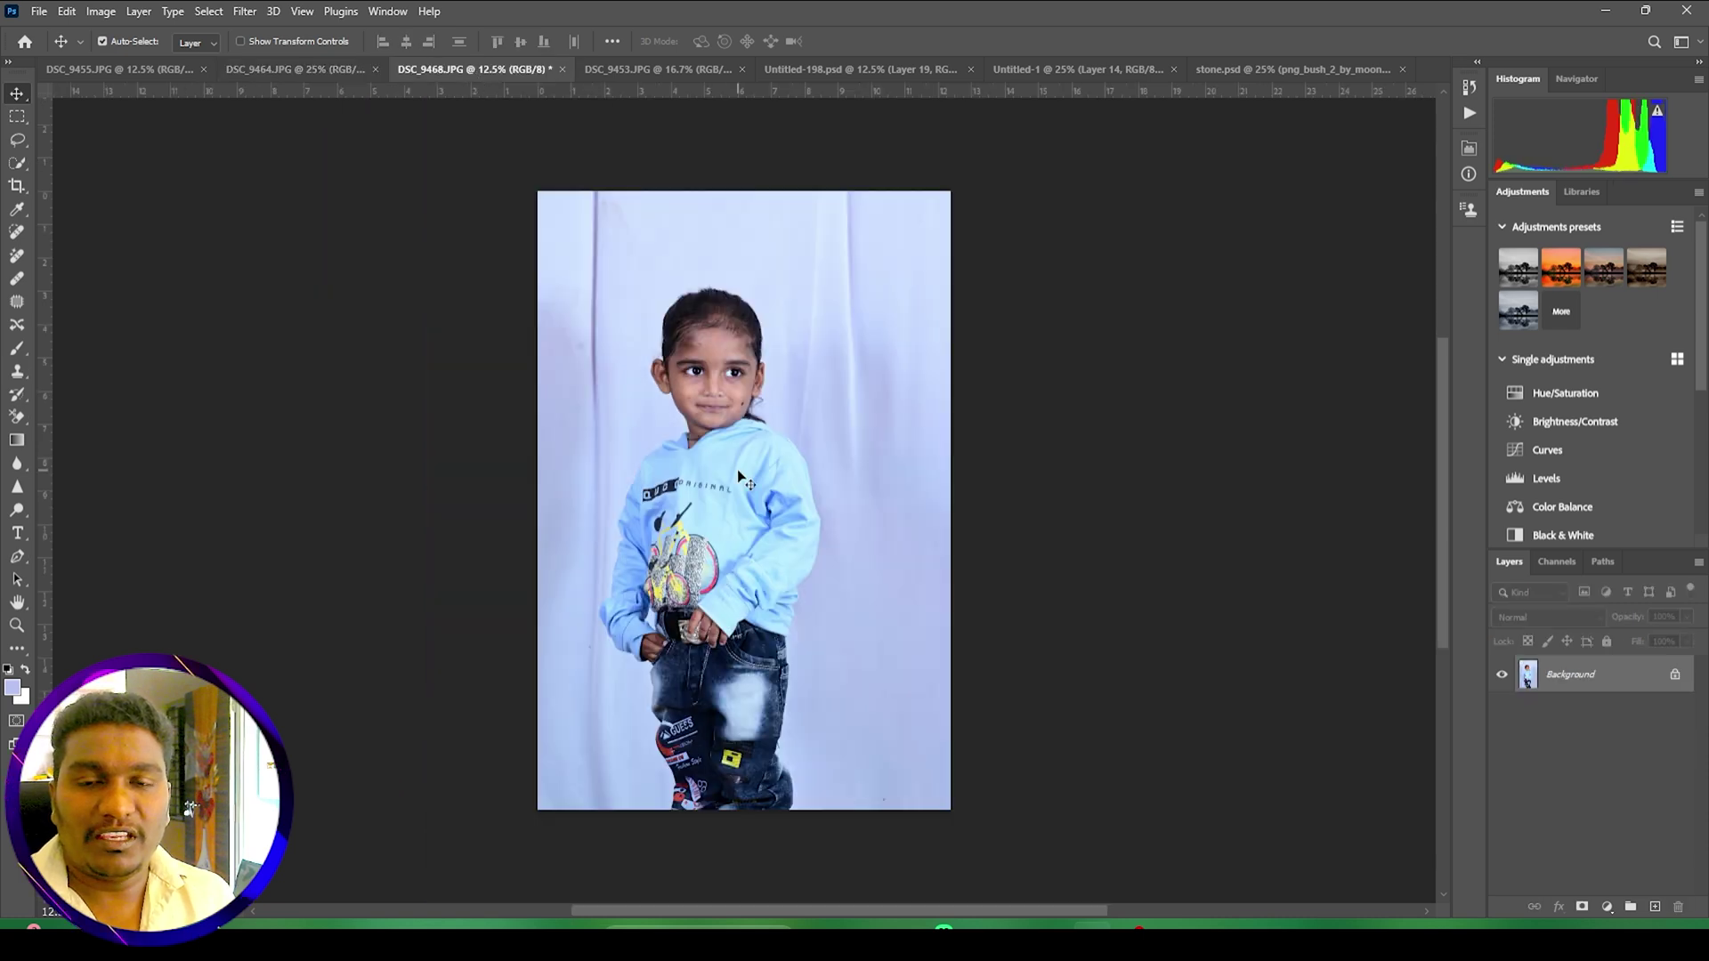
left_click(208, 11)
left_click(233, 221)
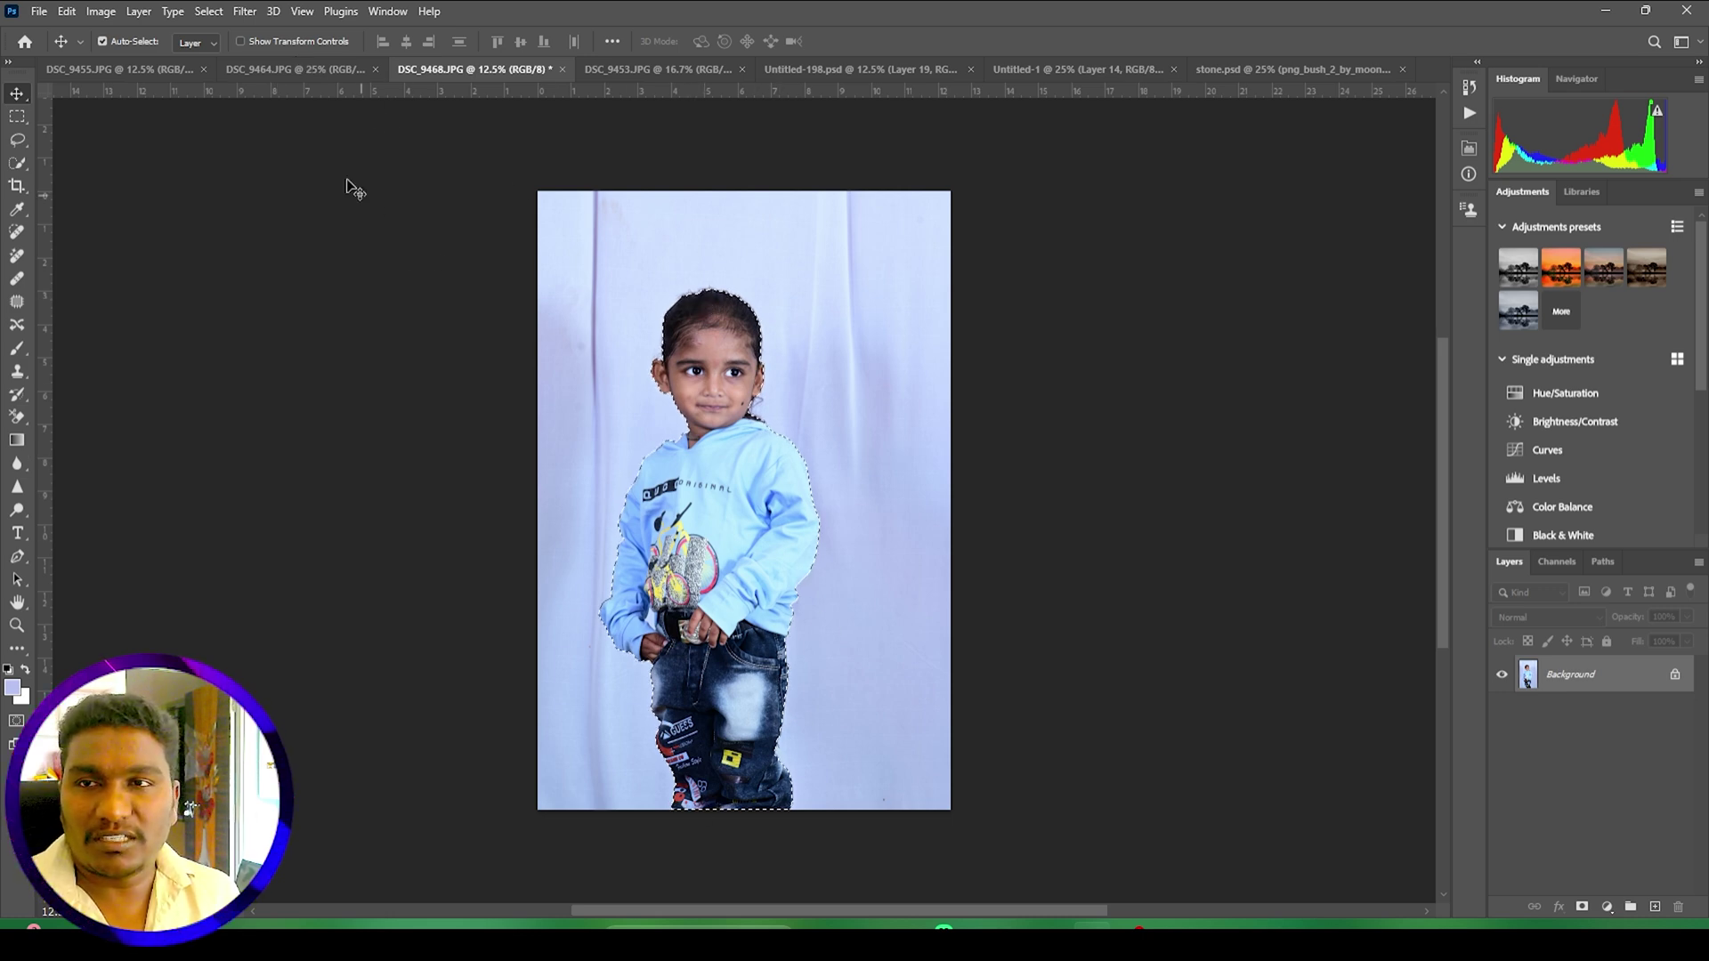
Step: Feather the selection slightly in Select and Mask and copy the child in the blue hoodie to a new layer
left_click(208, 11)
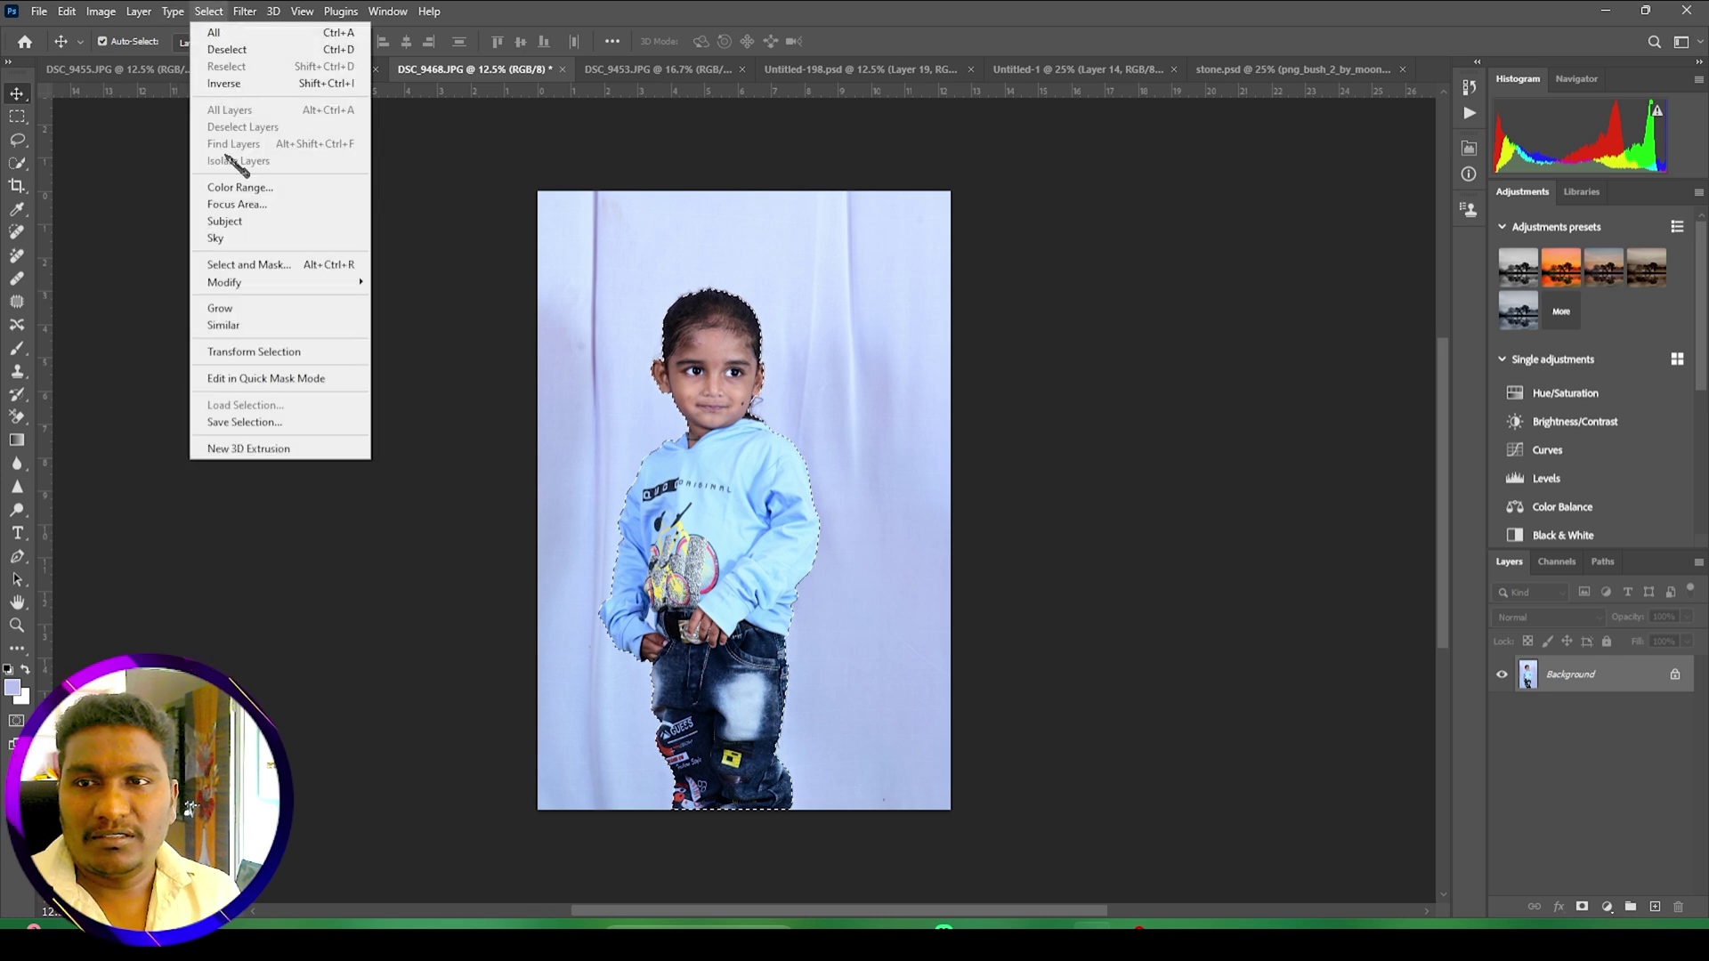
left_click(257, 270)
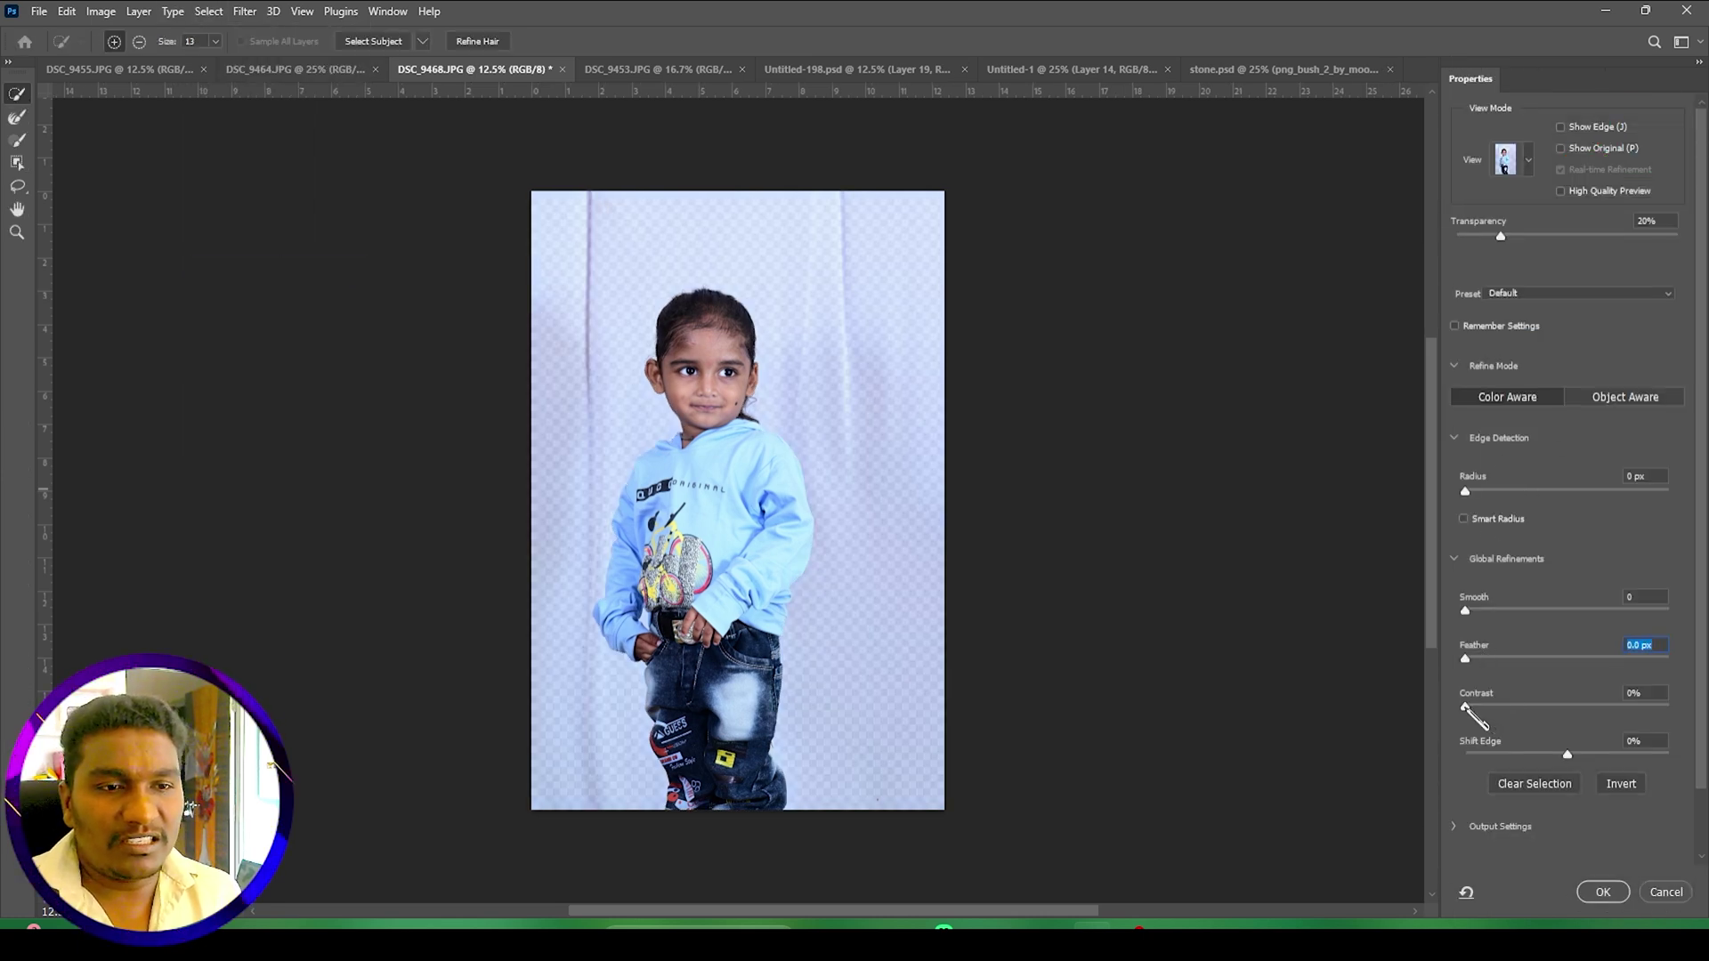
left_click_drag(1465, 660, 1485, 660)
left_click(1605, 893)
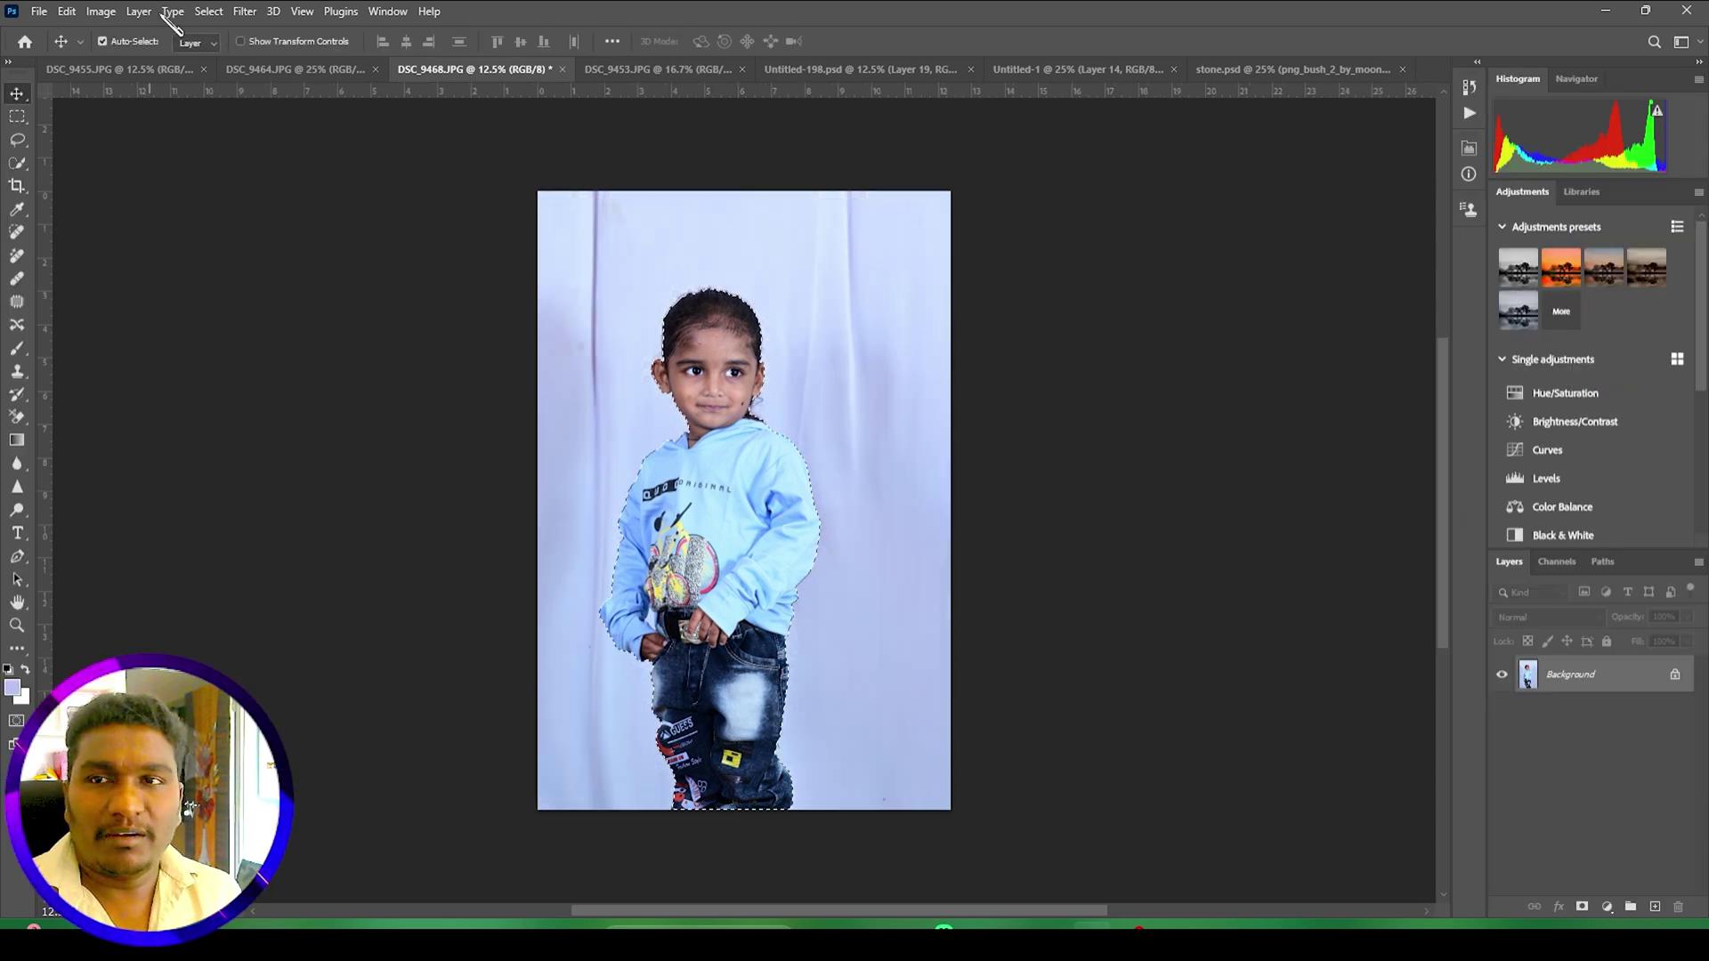
left_click(214, 11)
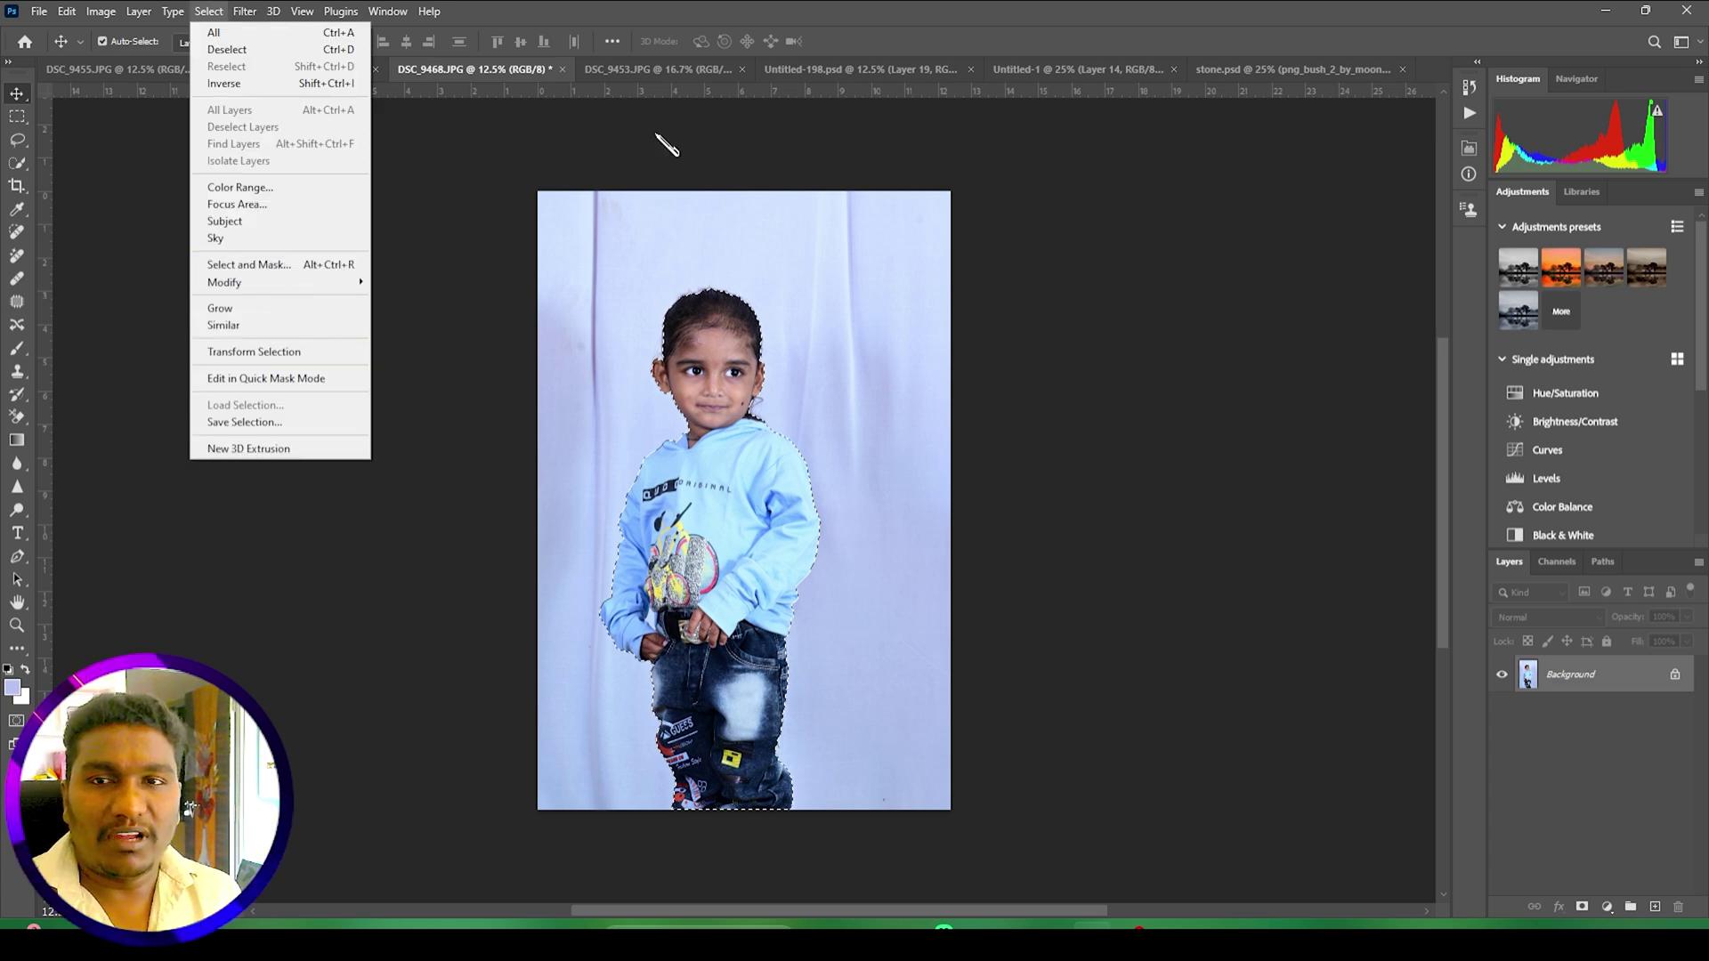
left_click(730, 348)
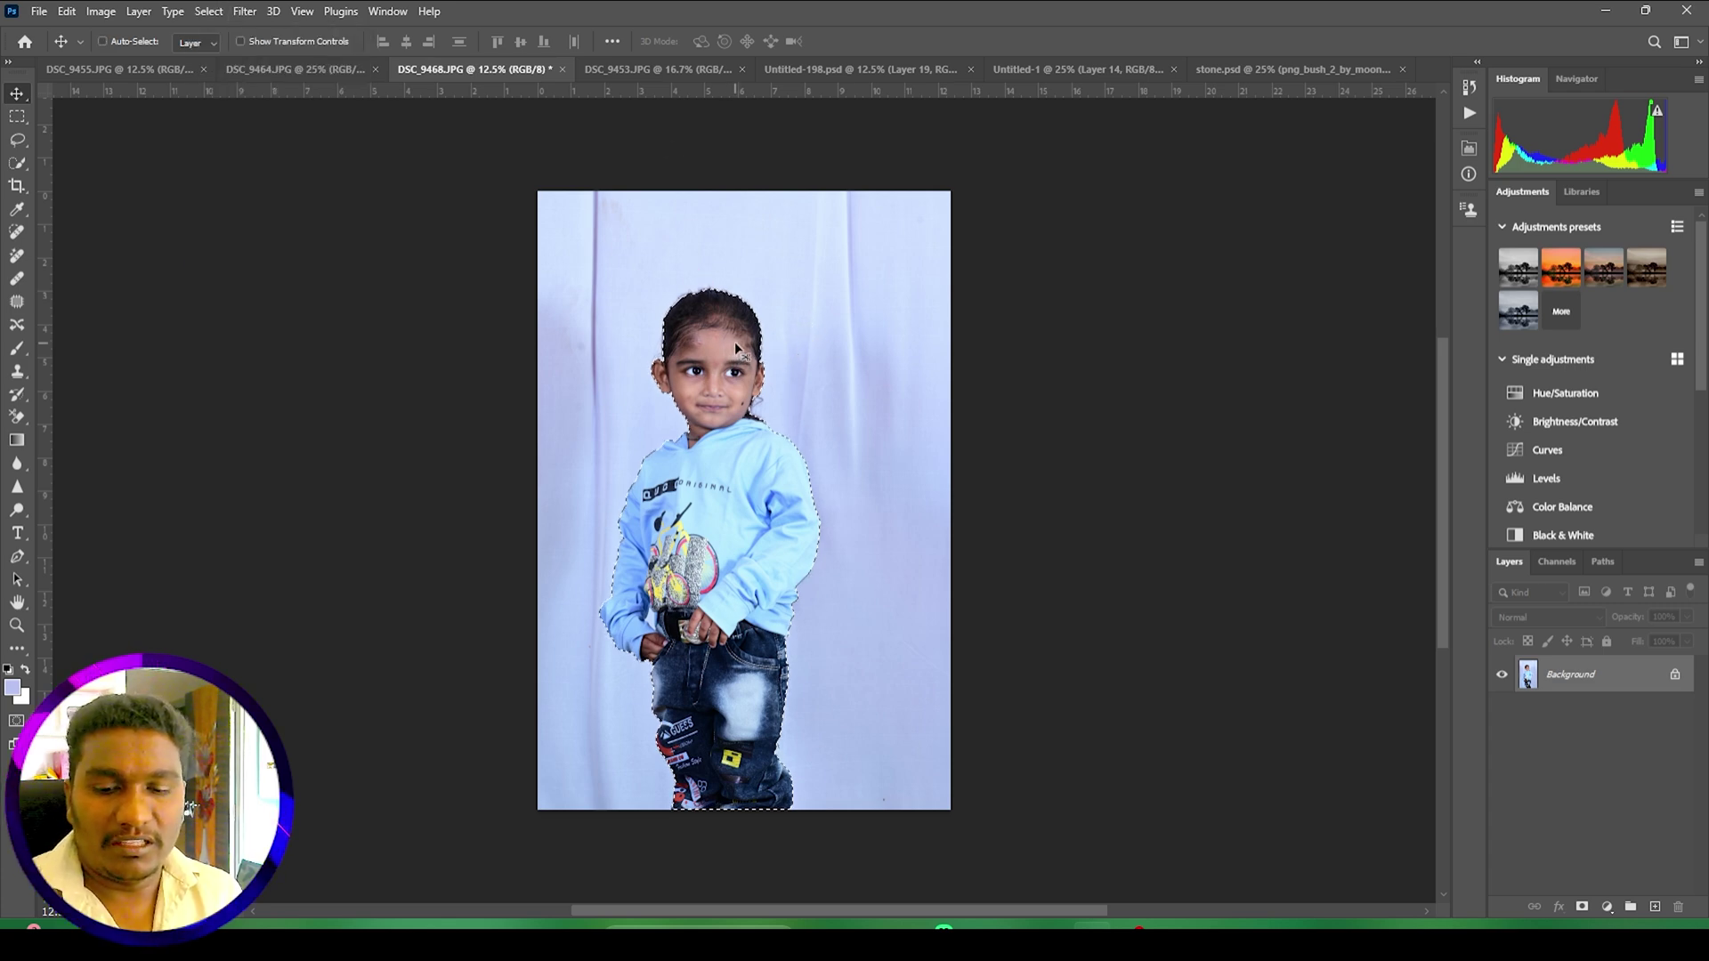
key("ctrl+j")
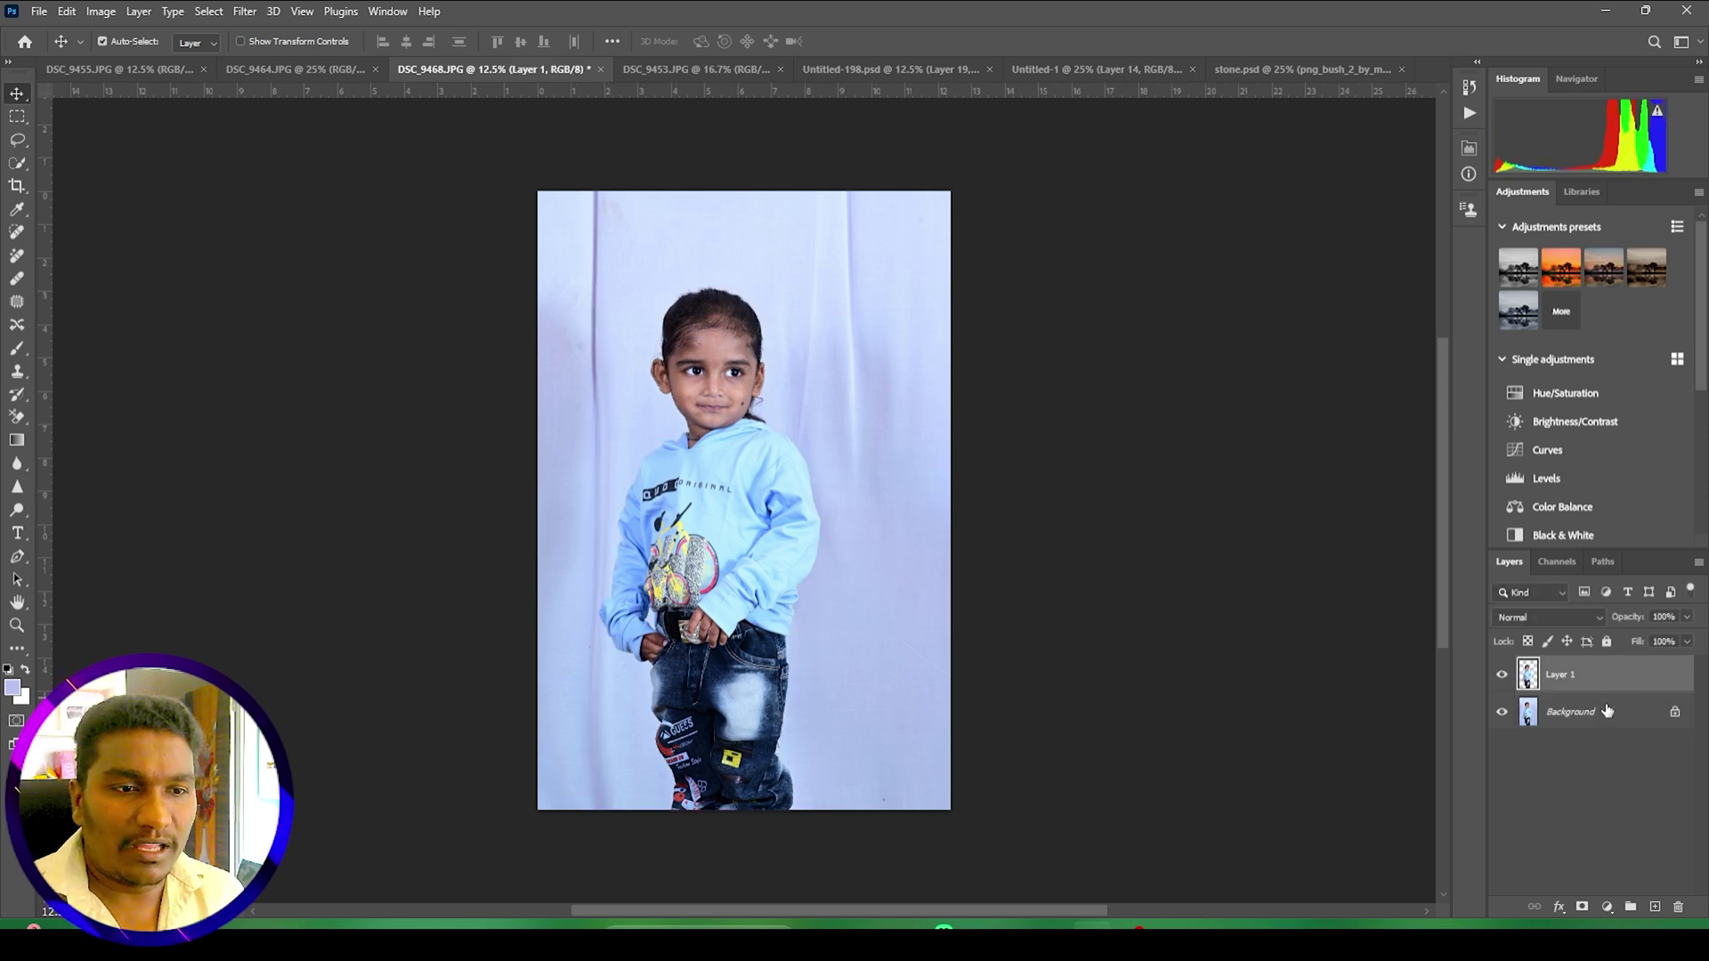
Step: Outline the area around the child's head on the Background with the Pen tool, convert it to a selection, and copy it to a new layer
left_click(1606, 711)
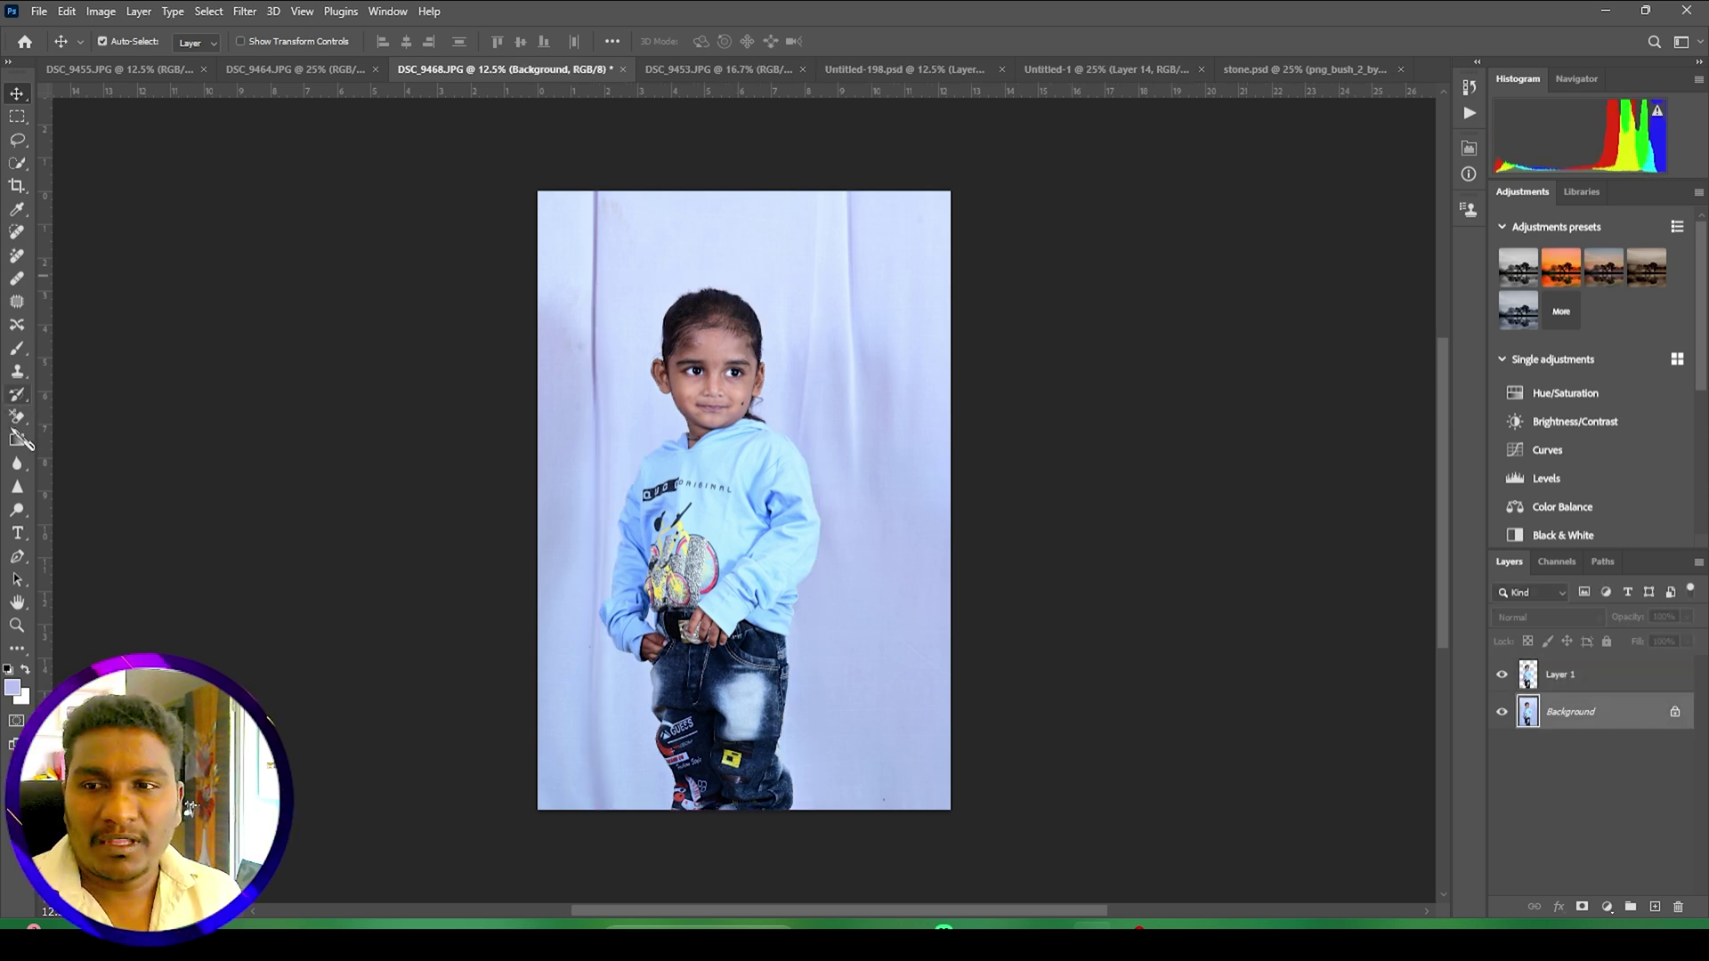
left_click(17, 557)
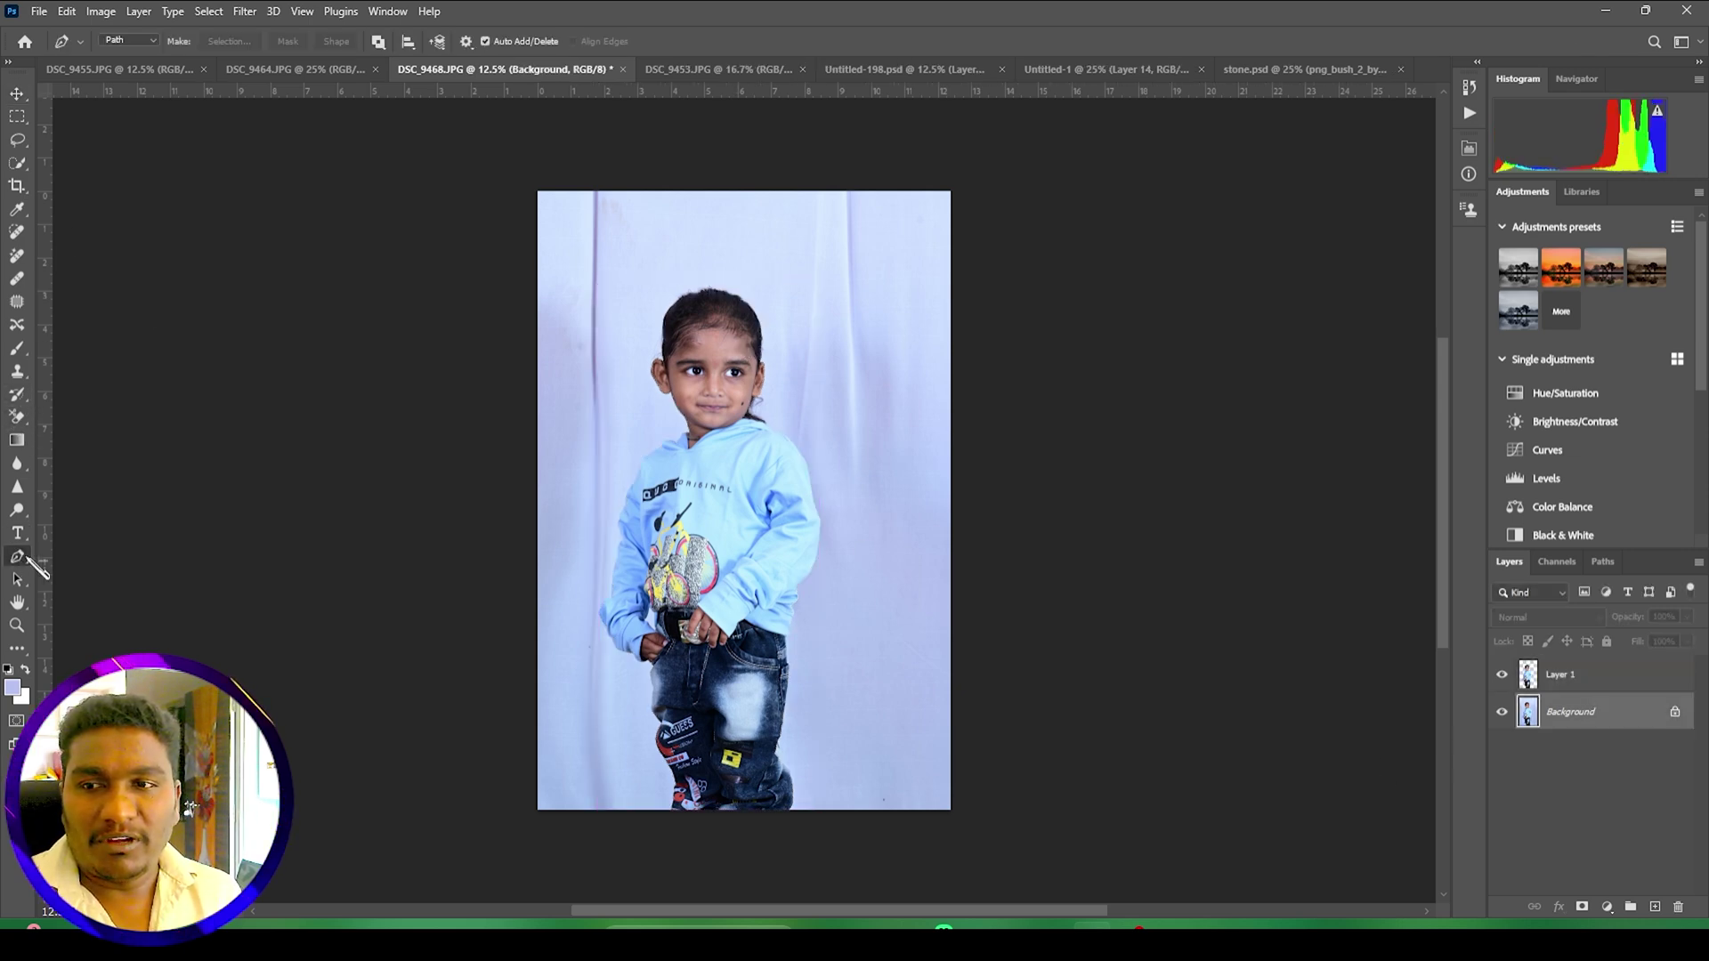
left_click(680, 369)
mouse_move(648, 283)
left_mouse_down()
mouse_move(708, 251)
mouse_move(779, 301)
mouse_move(789, 437)
left_mouse_up()
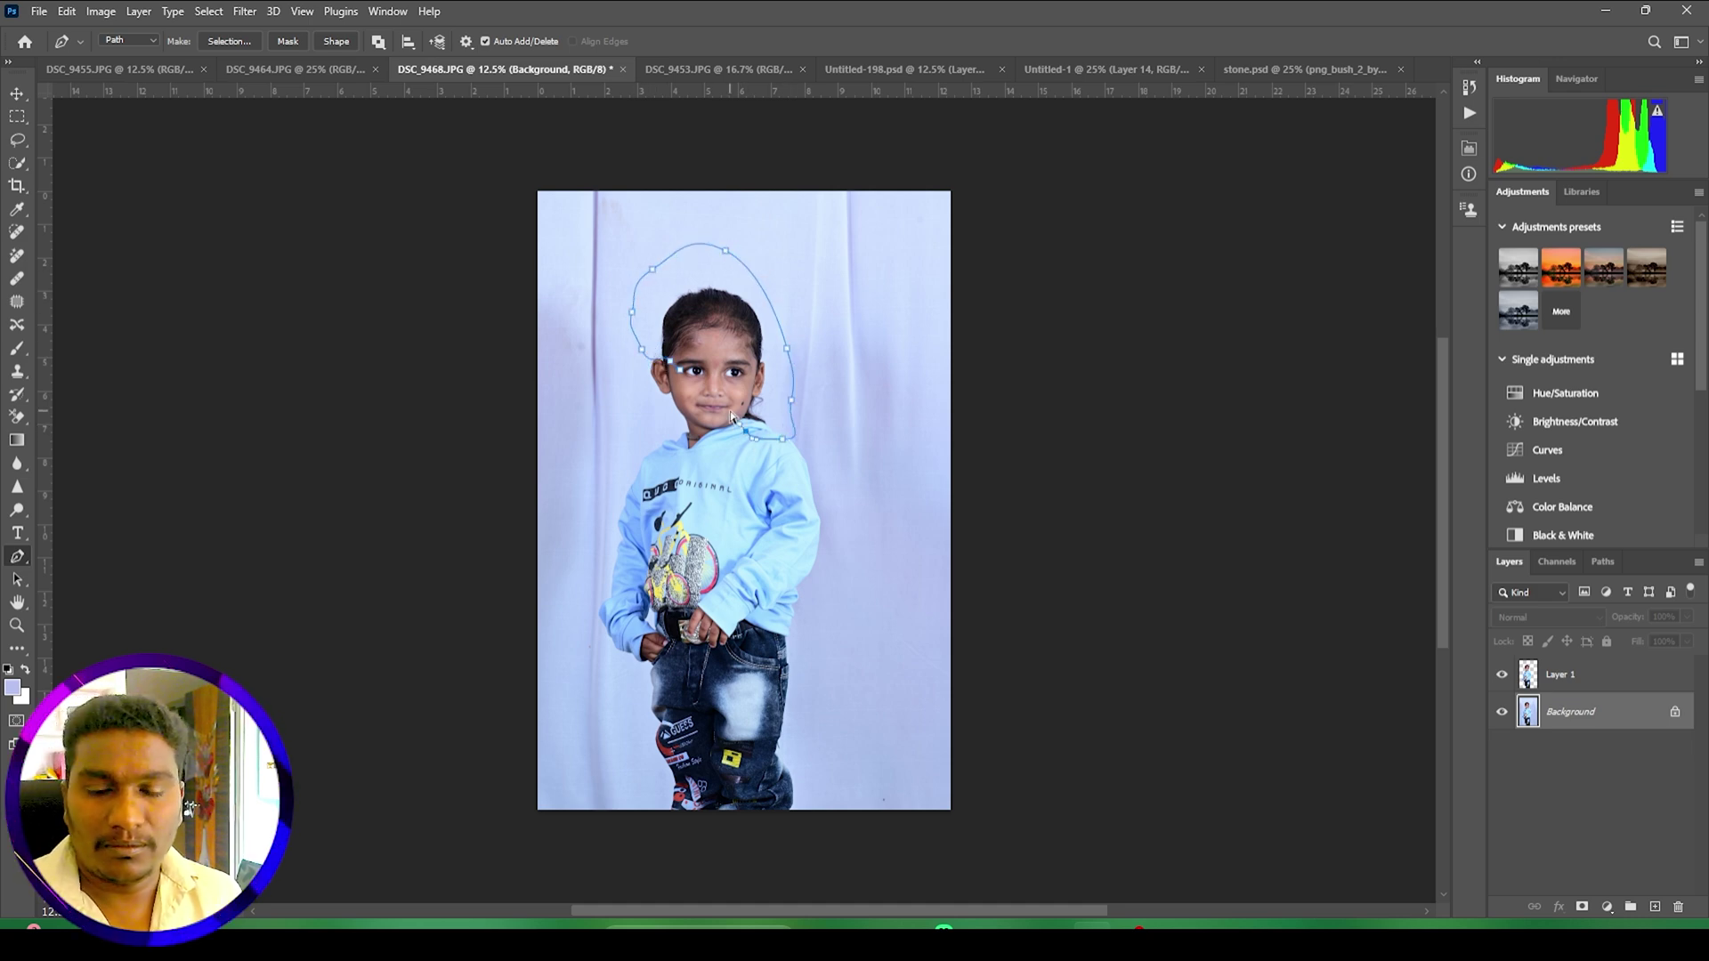
left_click(683, 373)
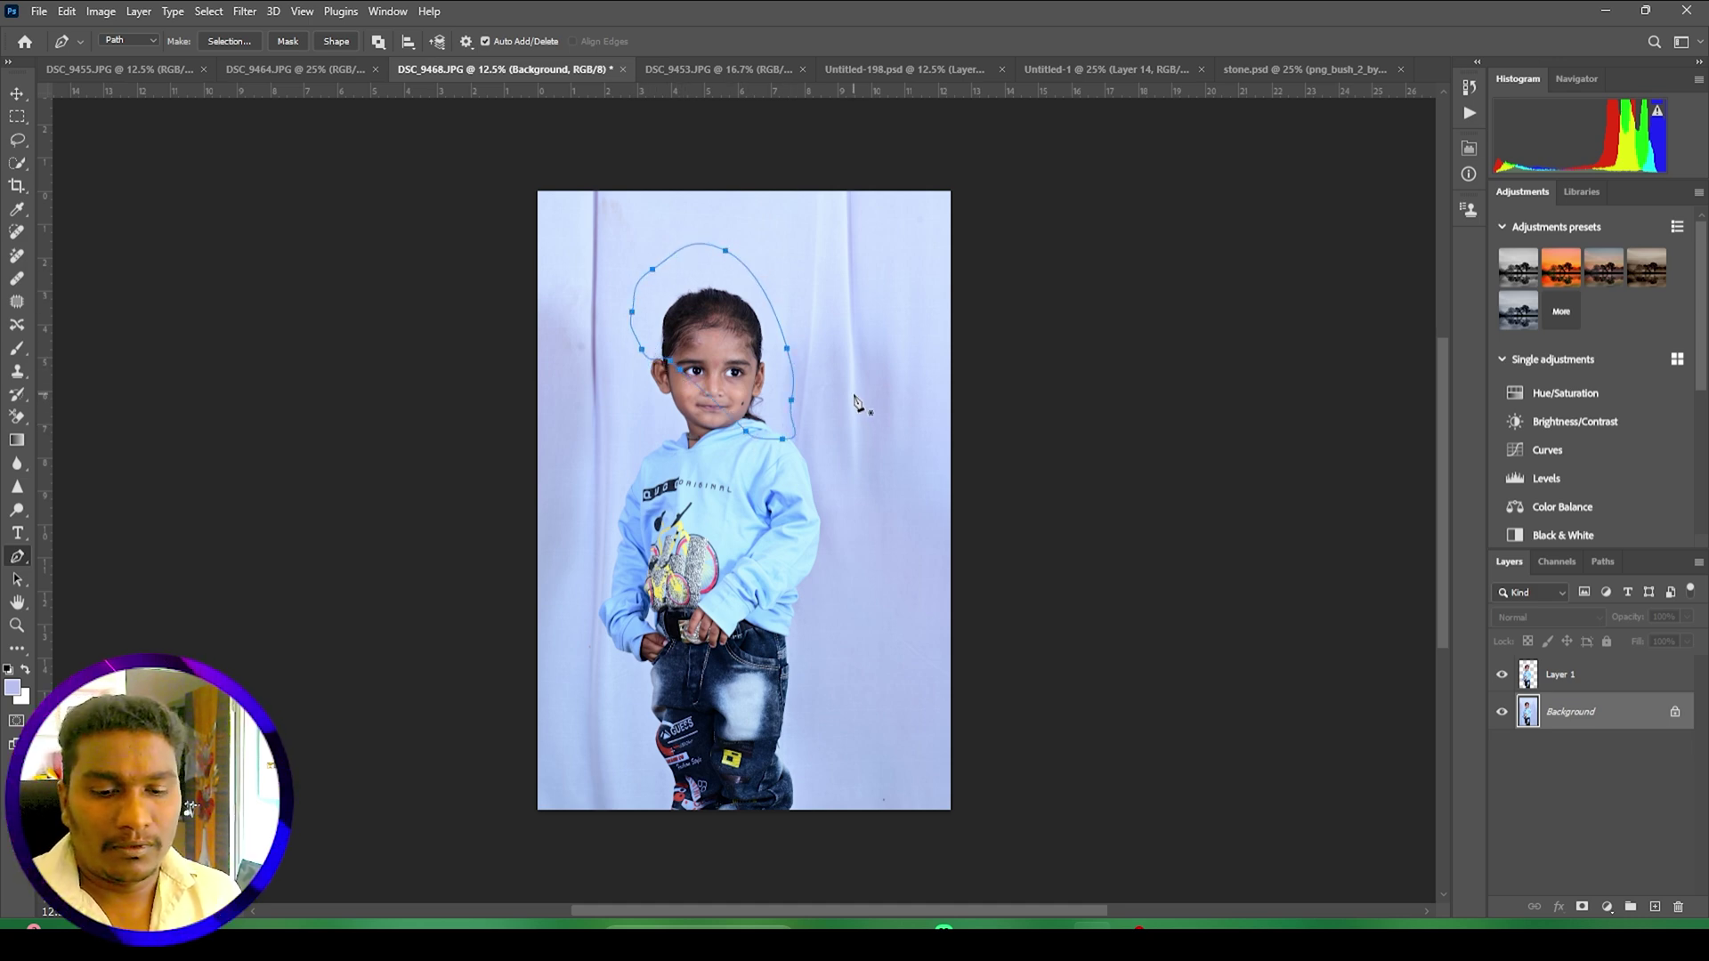
key("ctrl+Return")
key("ctrl+j")
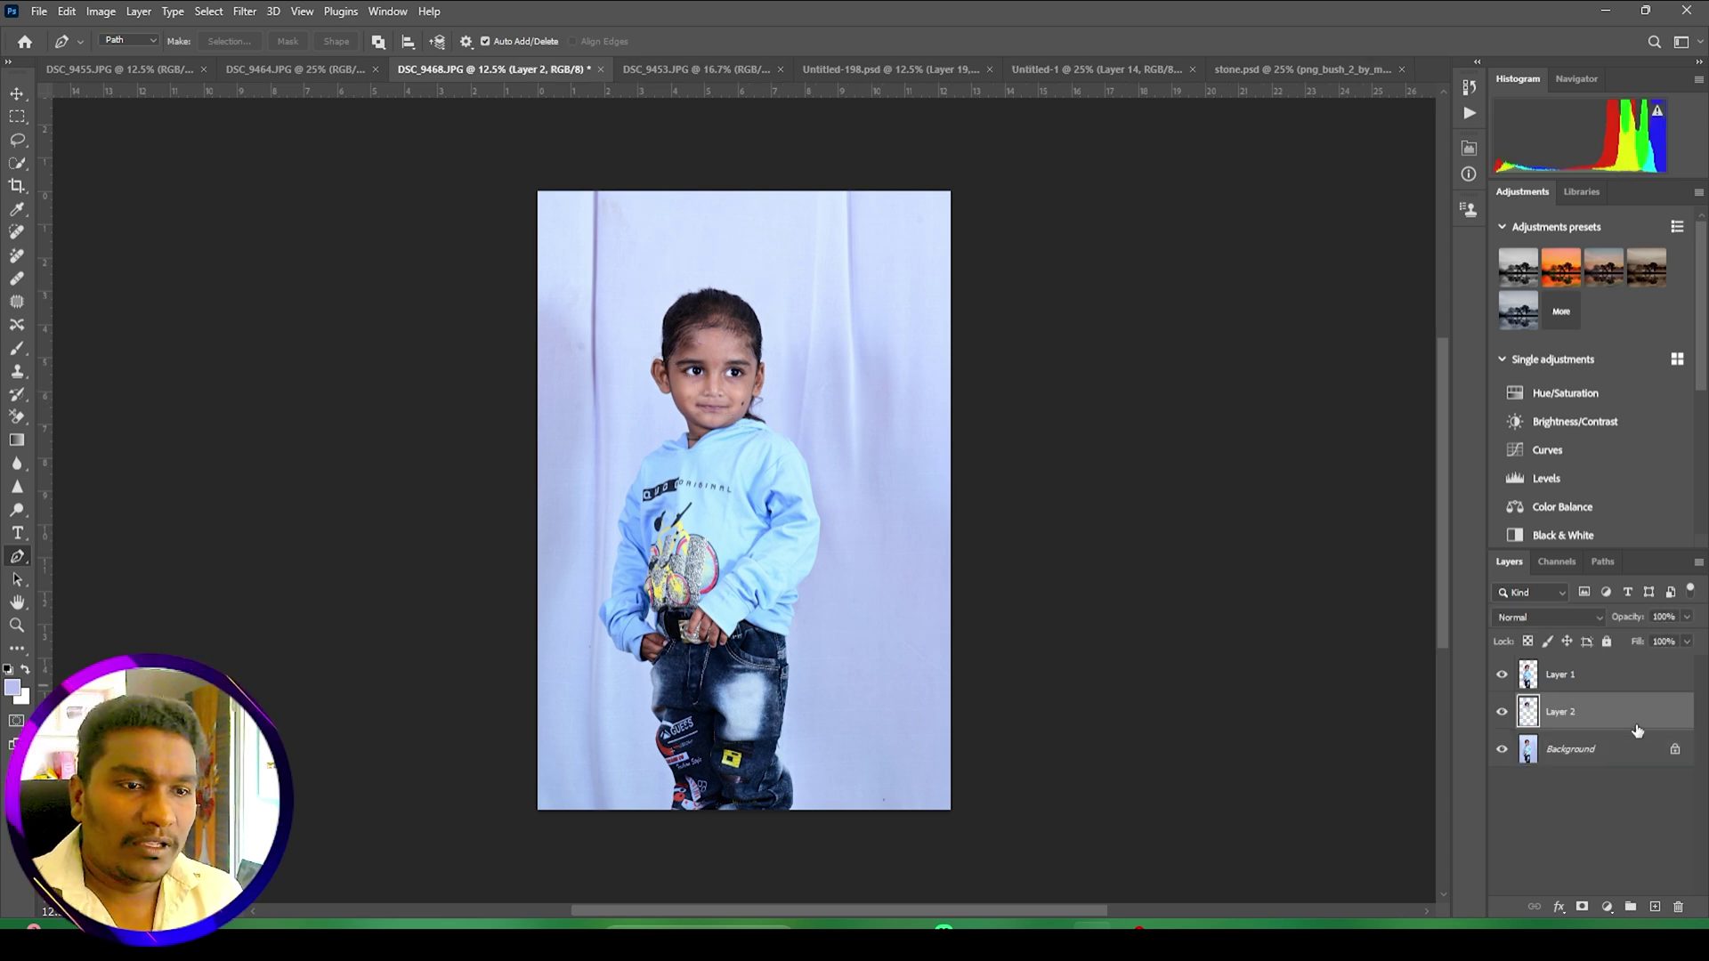
Step: Link the hoodie cut-out with the head backdrop layer and move both into the Untitled-1 album design
left_click(1593, 664, "ctrl")
right_click(1593, 664)
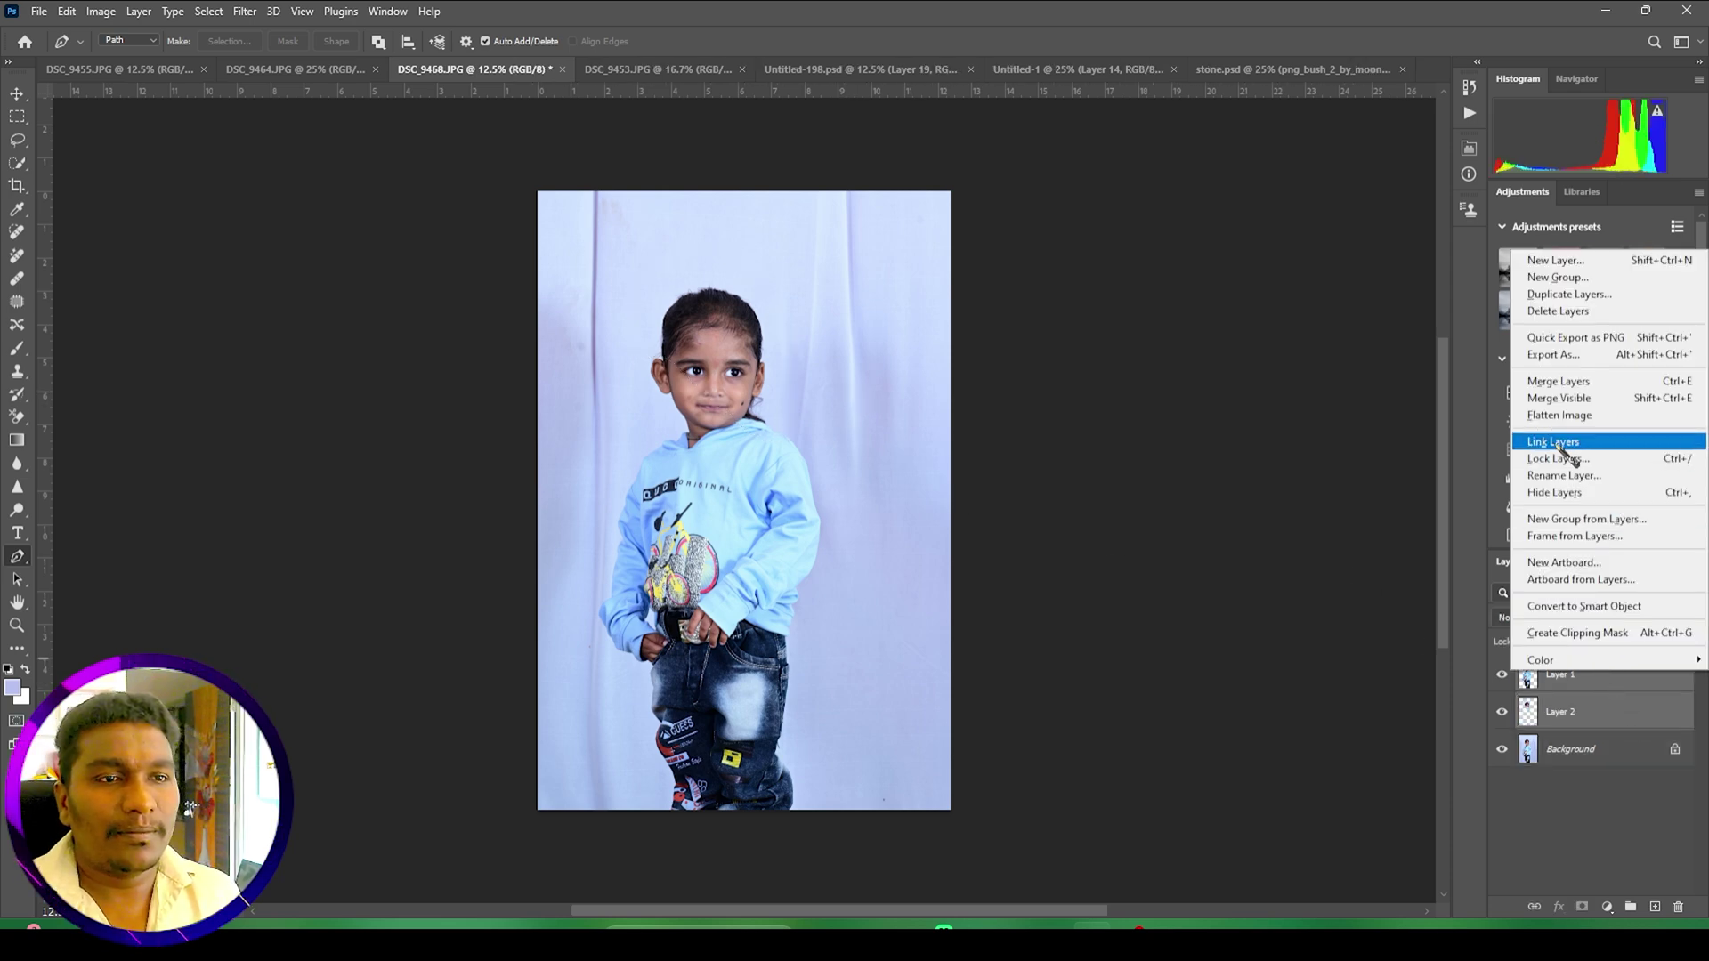
left_click(1528, 441)
key("v")
left_click_drag(699, 485, 872, 494)
key("ctrl+minus")
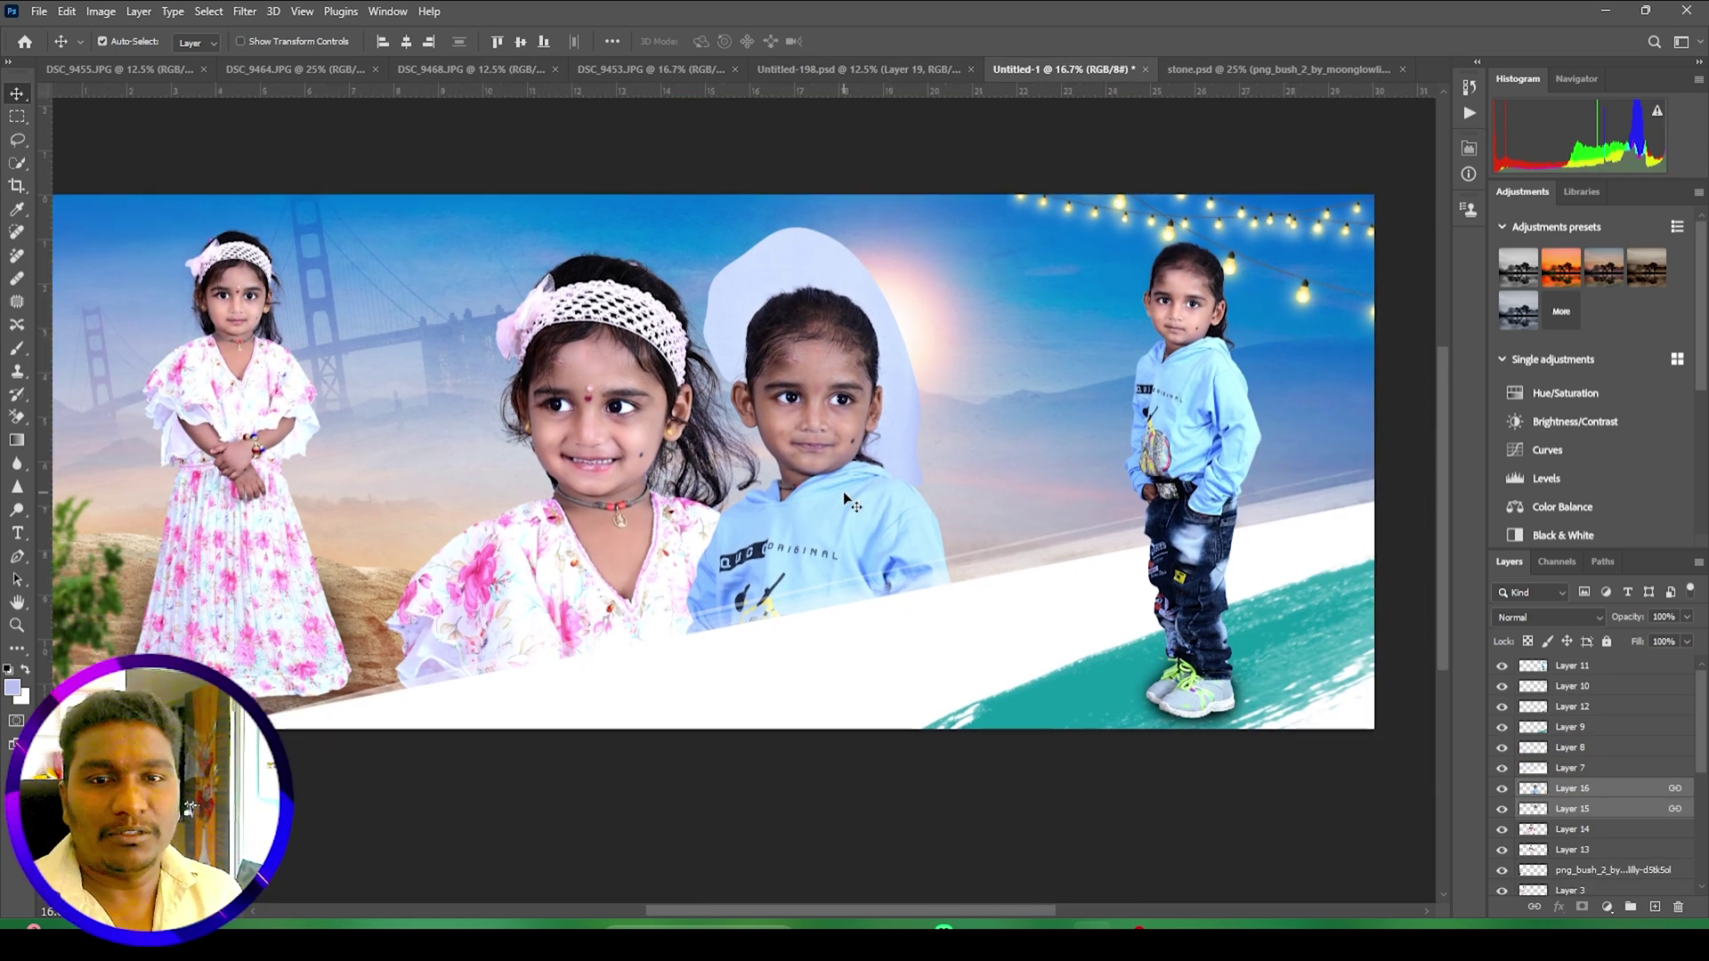
Step: Scale the linked hoodie cut-out and backdrop to about 158% and place them beside the smiling child
key("ctrl+t")
left_click_drag(956, 606, 1048, 606)
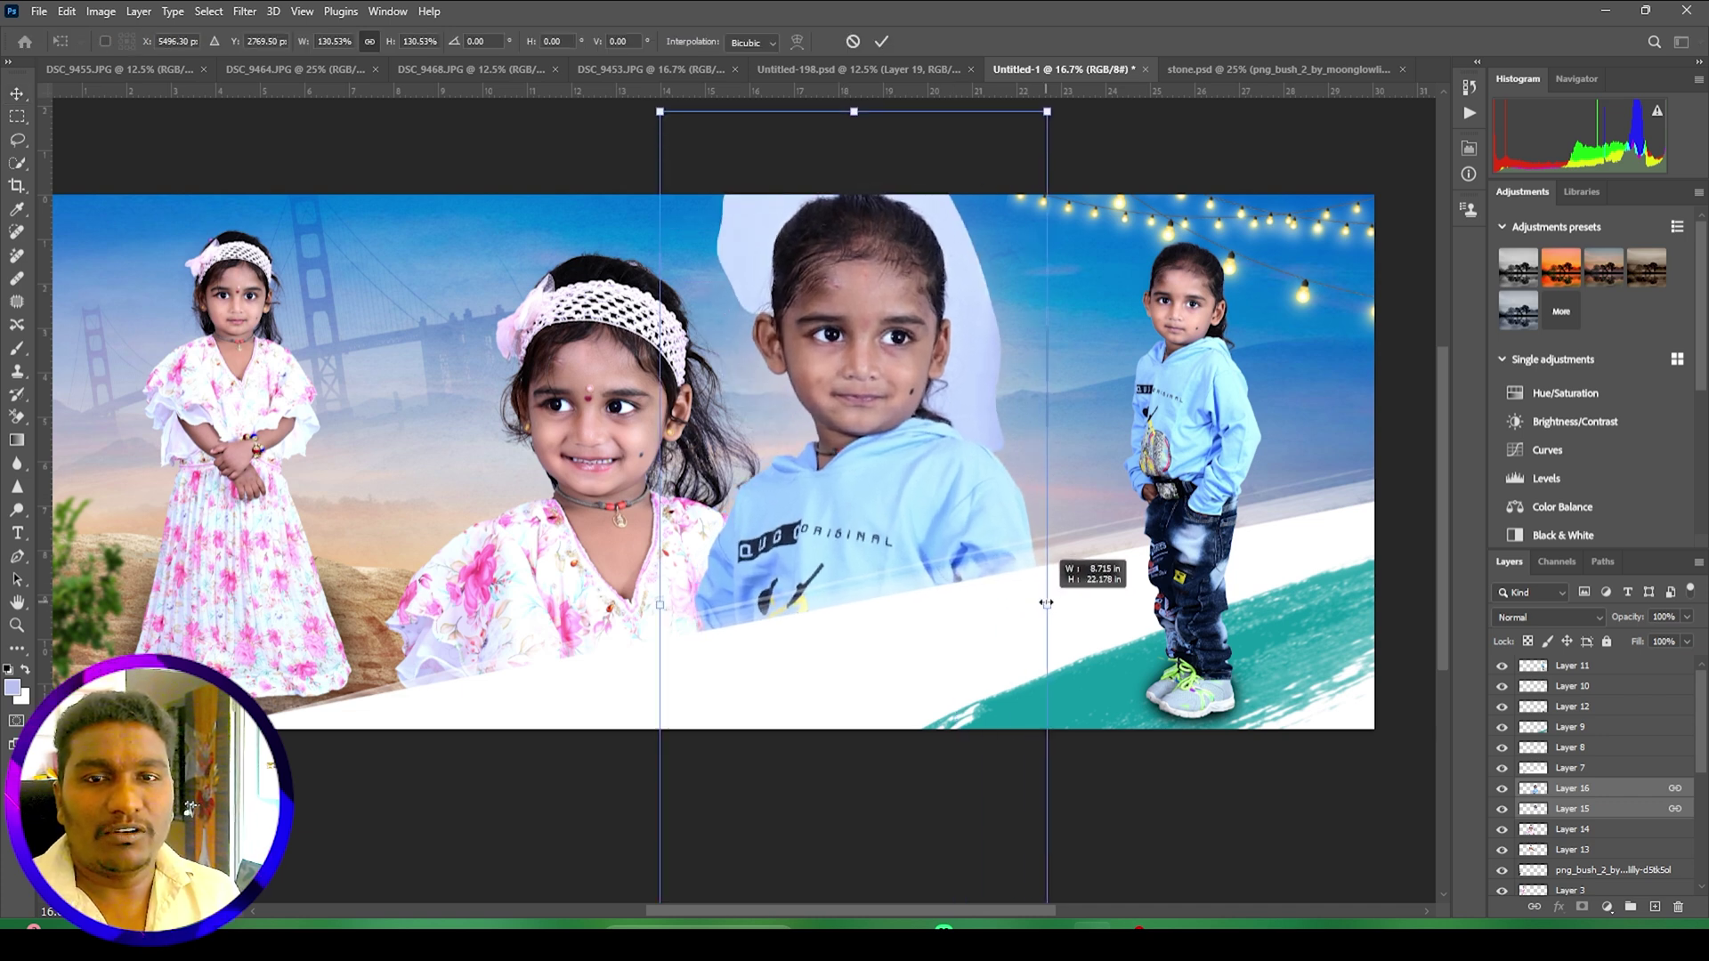
left_click_drag(877, 421, 869, 496)
left_click_drag(1050, 685, 1129, 686)
left_click_drag(879, 510, 823, 550)
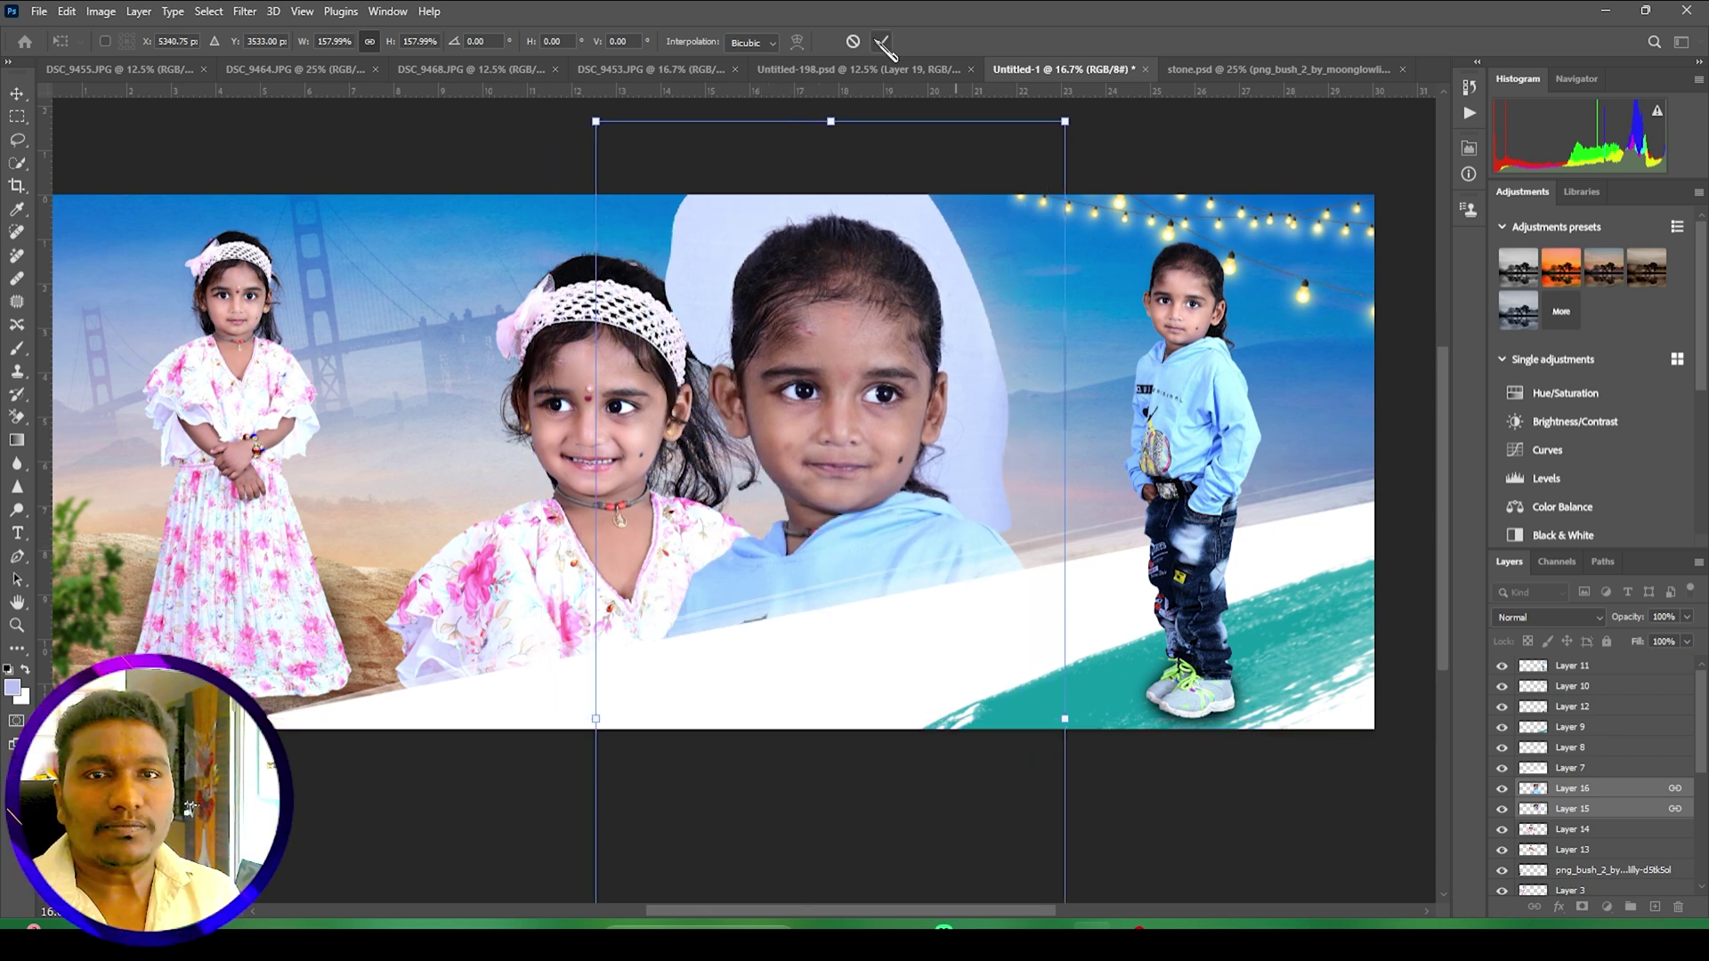
left_click(883, 43)
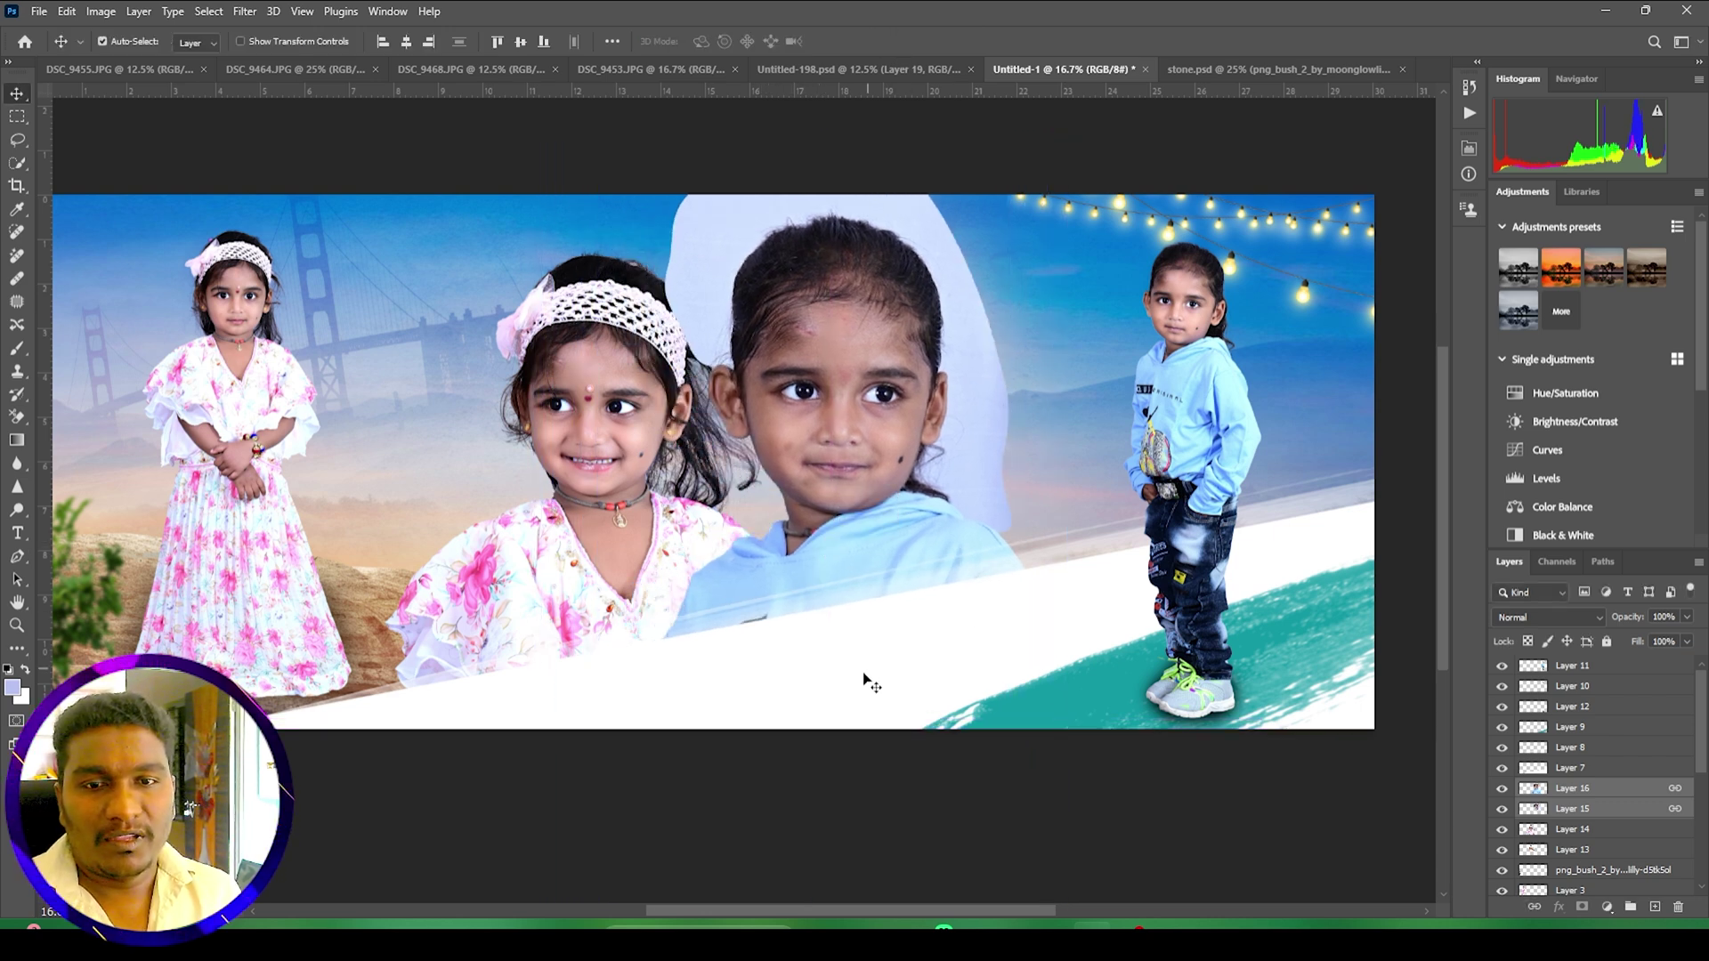
Step: Lower the white diagonal band and its translucent edge strip across the front of the hoodie
left_click_drag(863, 681, 859, 730)
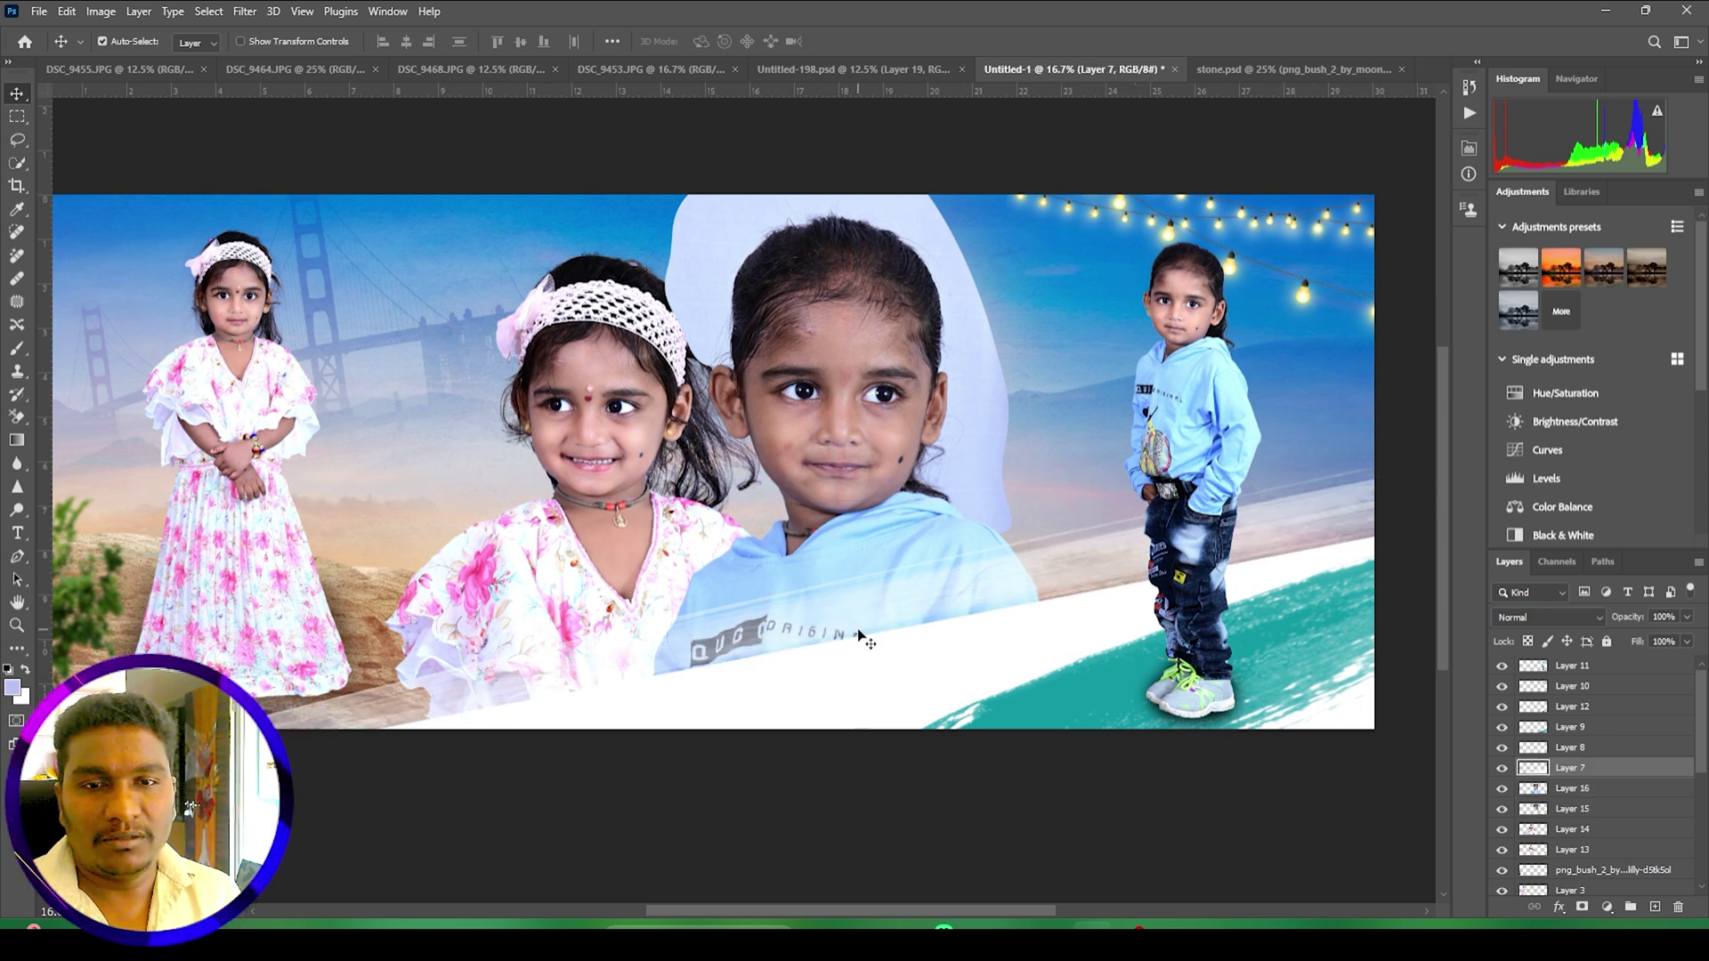
left_click_drag(857, 601, 888, 624)
Step: Whiten the backdrop behind the hoodie child's head with the Levels white point sampler and set its blend mode to Multiply
left_click(877, 394)
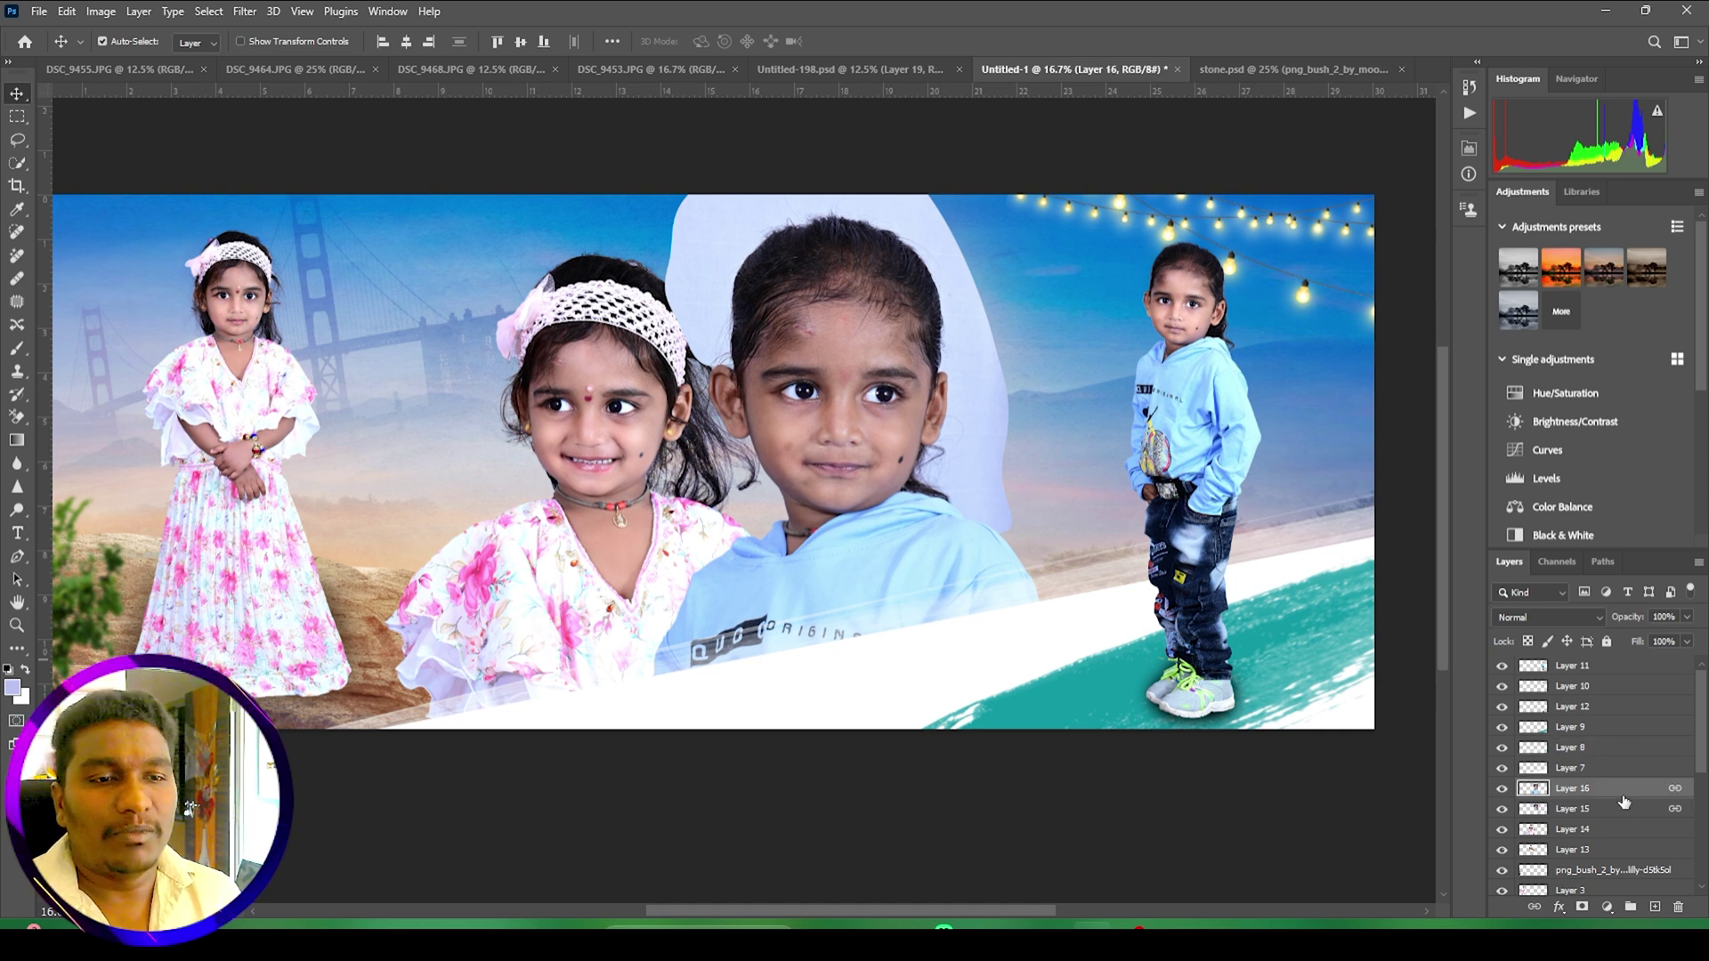
left_click(1607, 812)
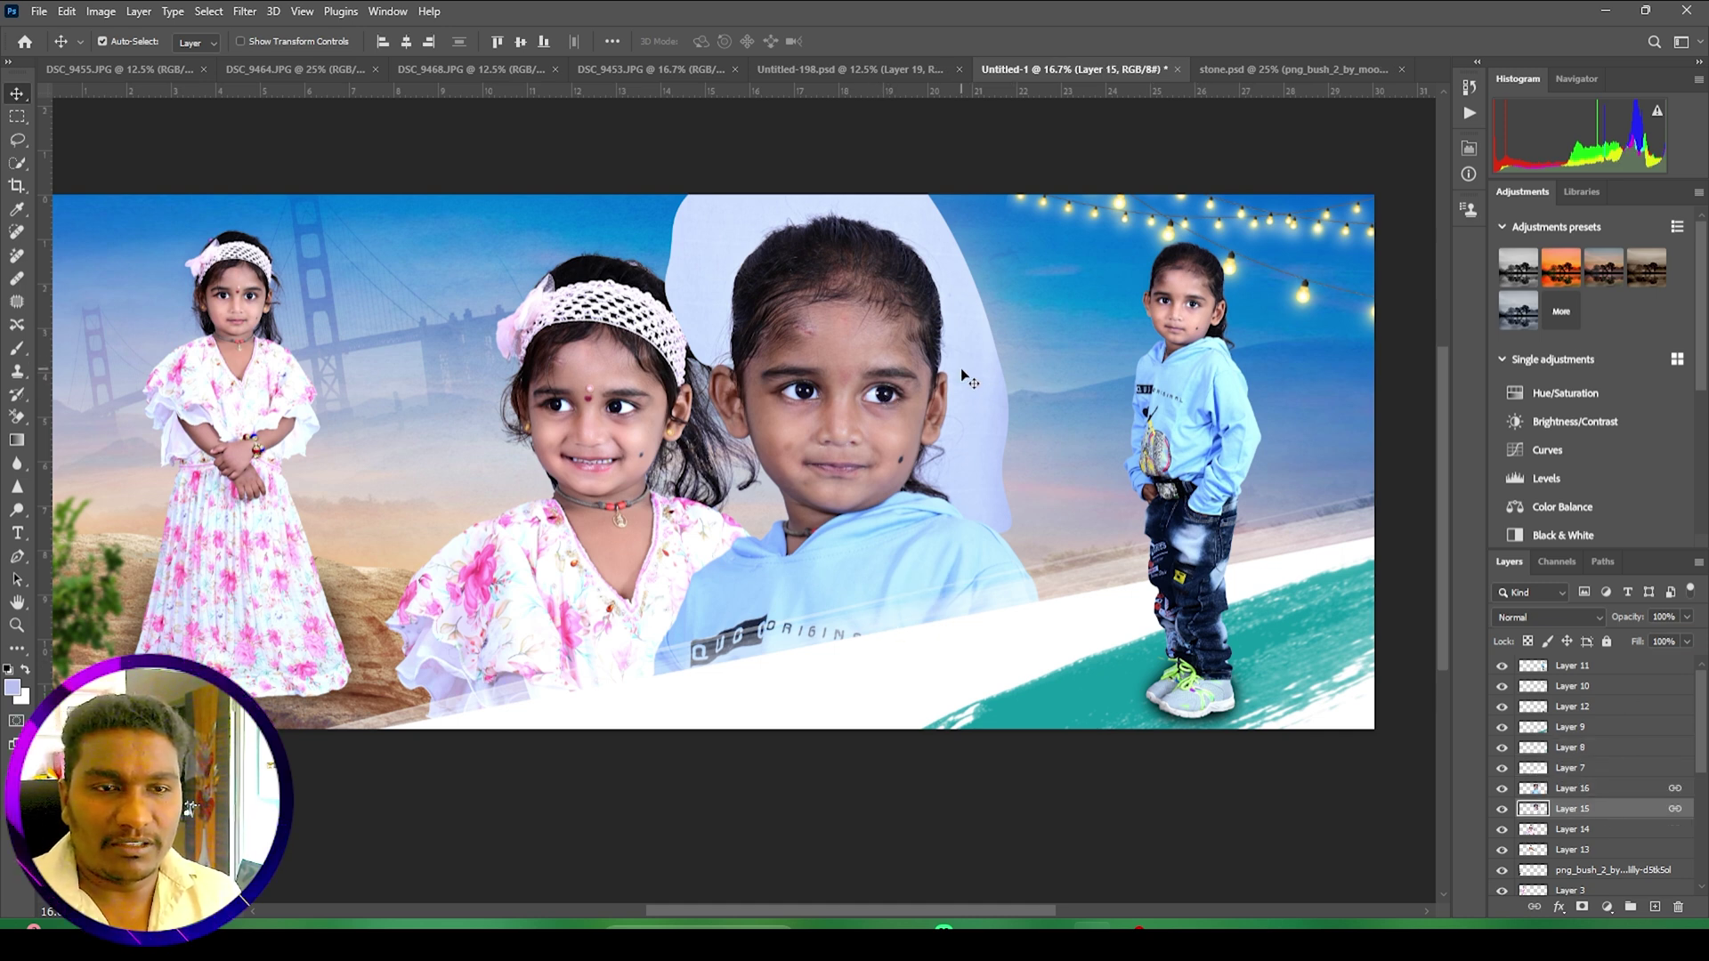
key("ctrl+l")
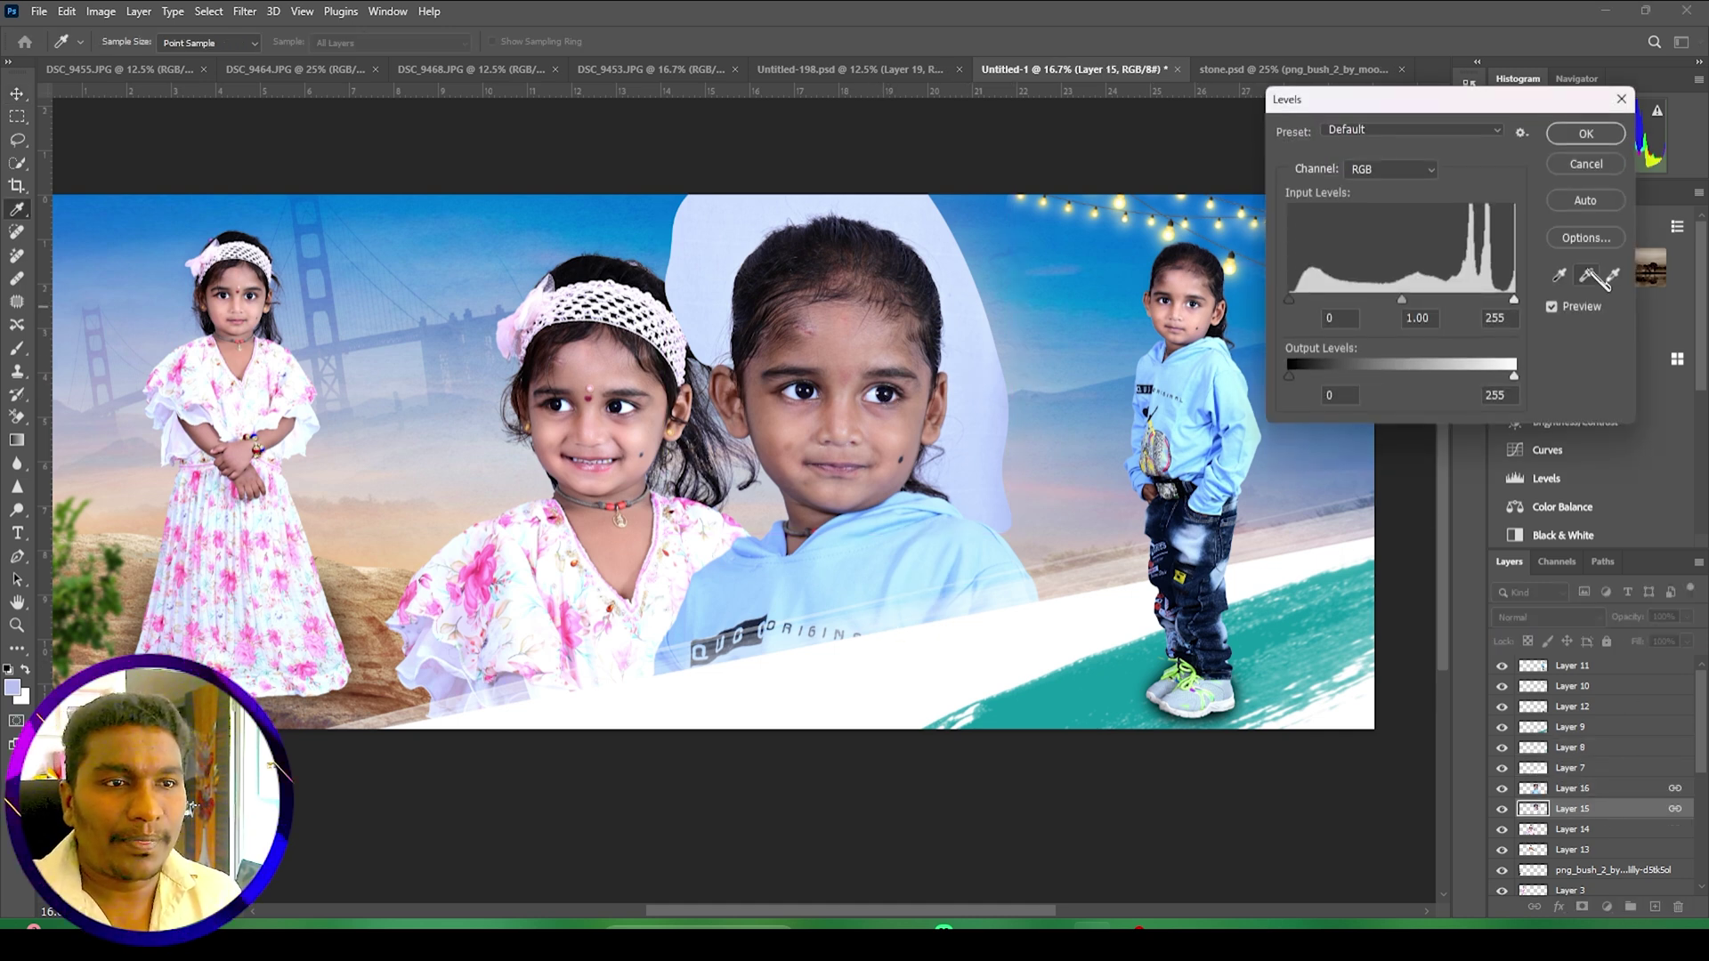
left_click(1612, 277)
left_click(971, 379)
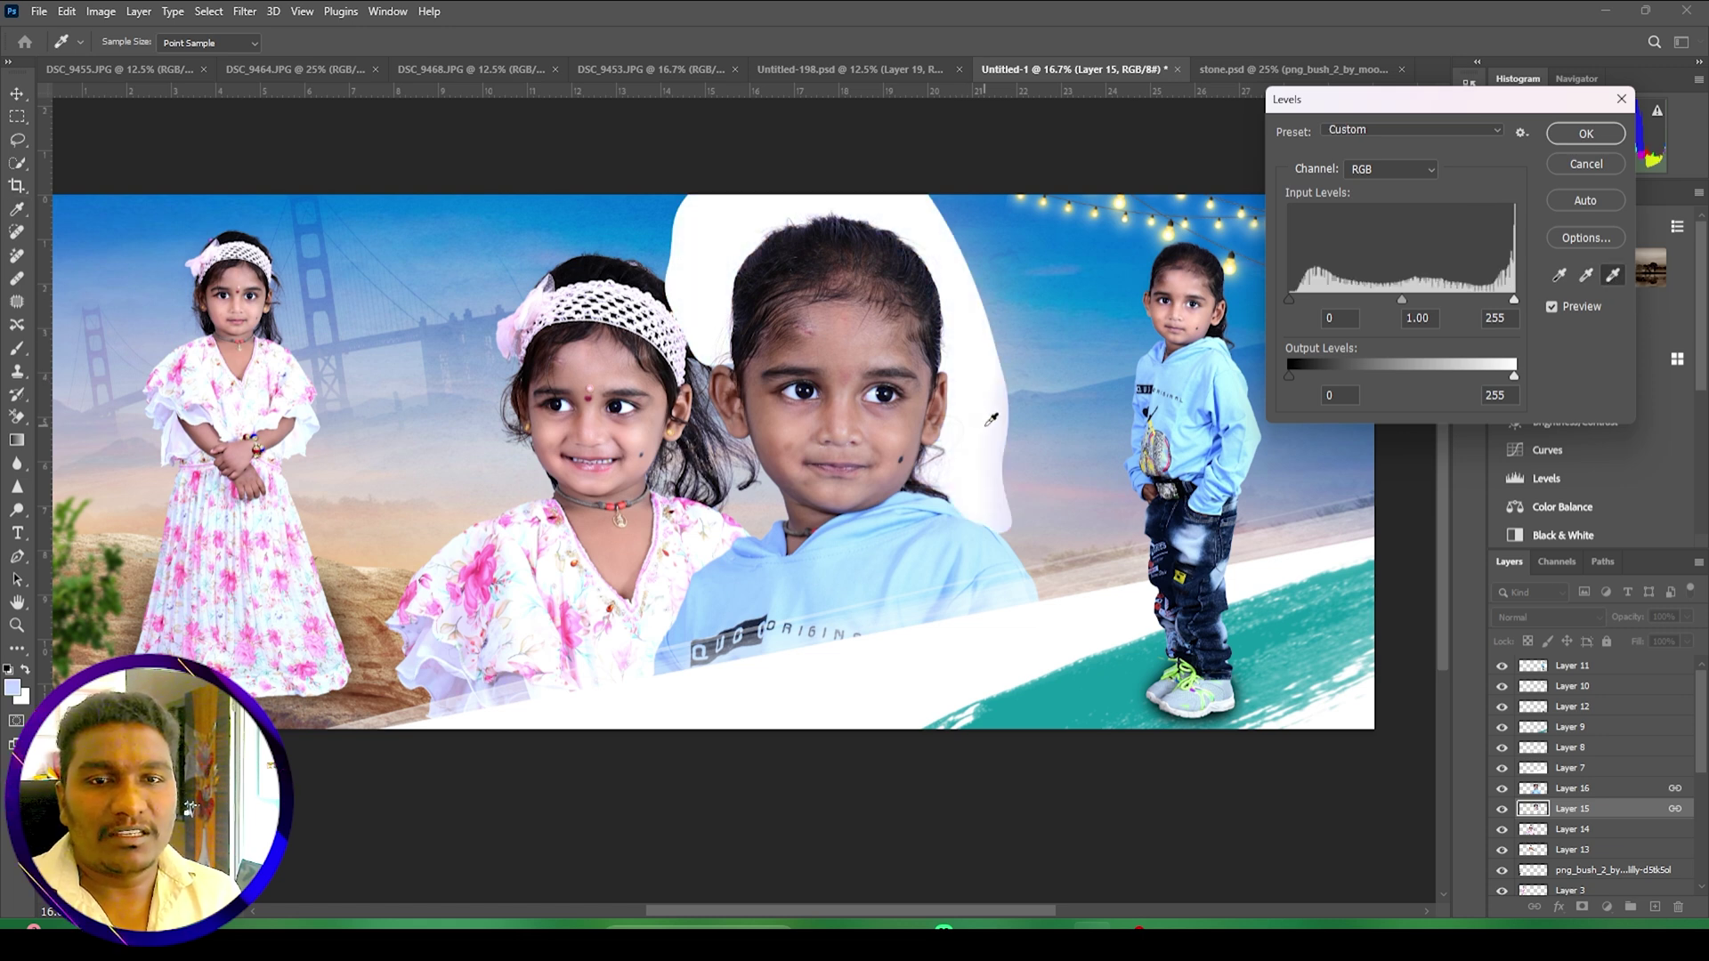
left_click(1582, 134)
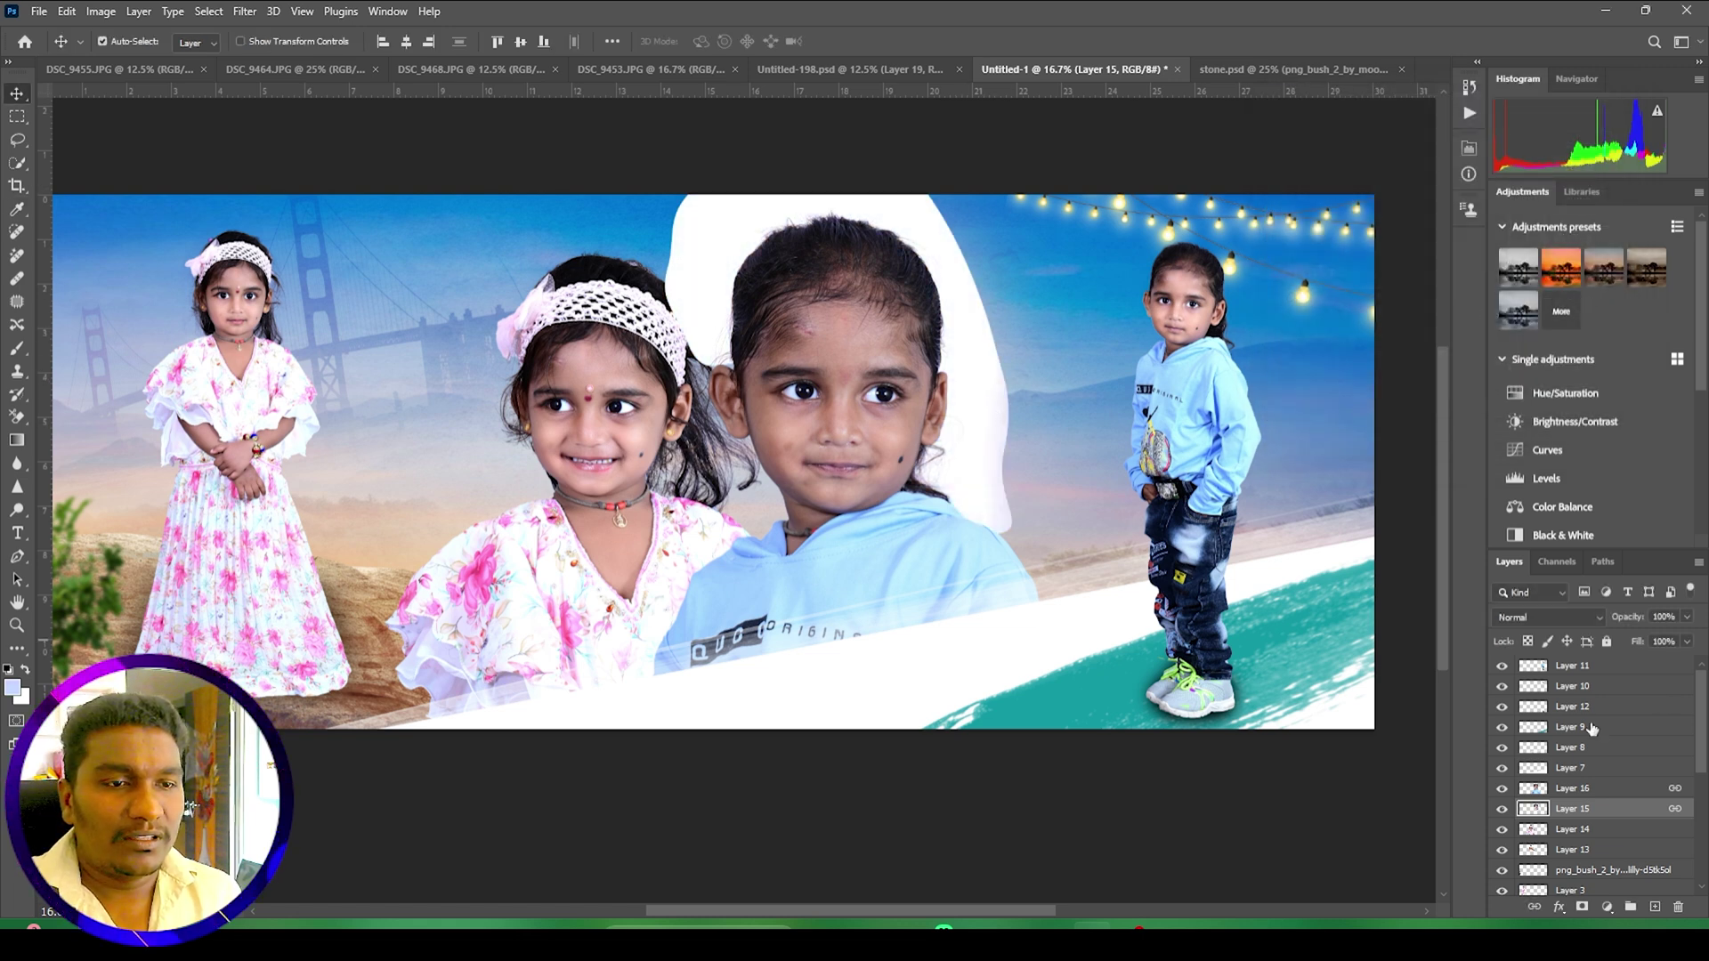
left_click(1593, 618)
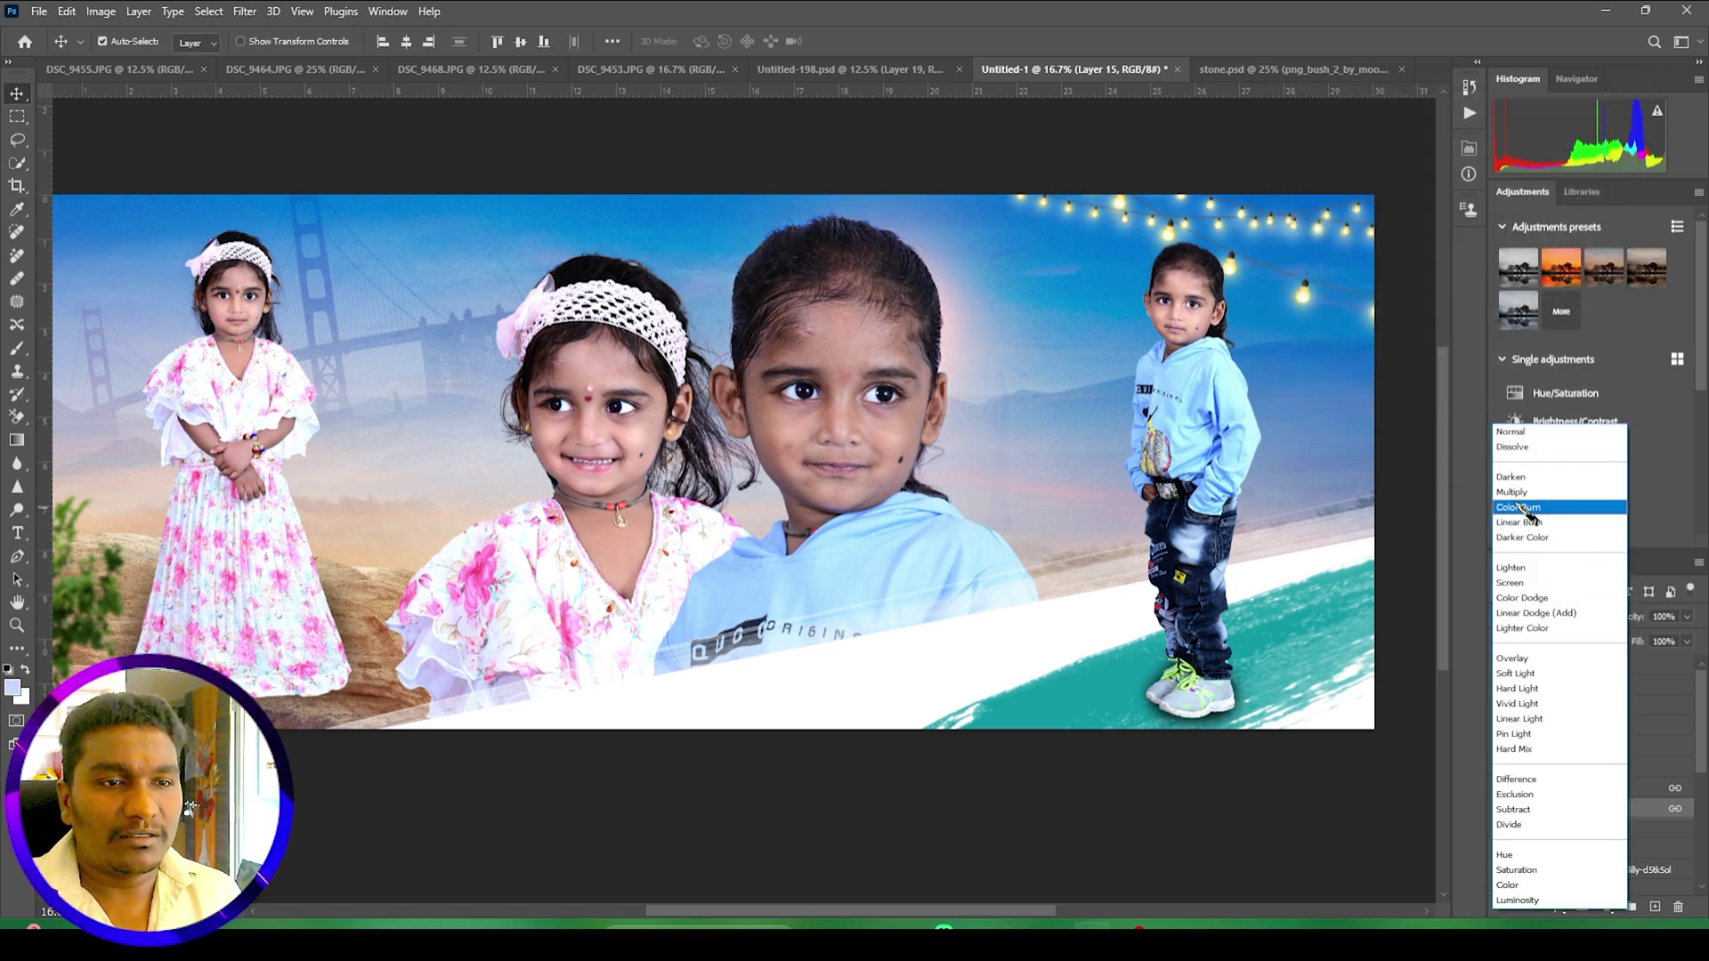
left_click(1513, 492)
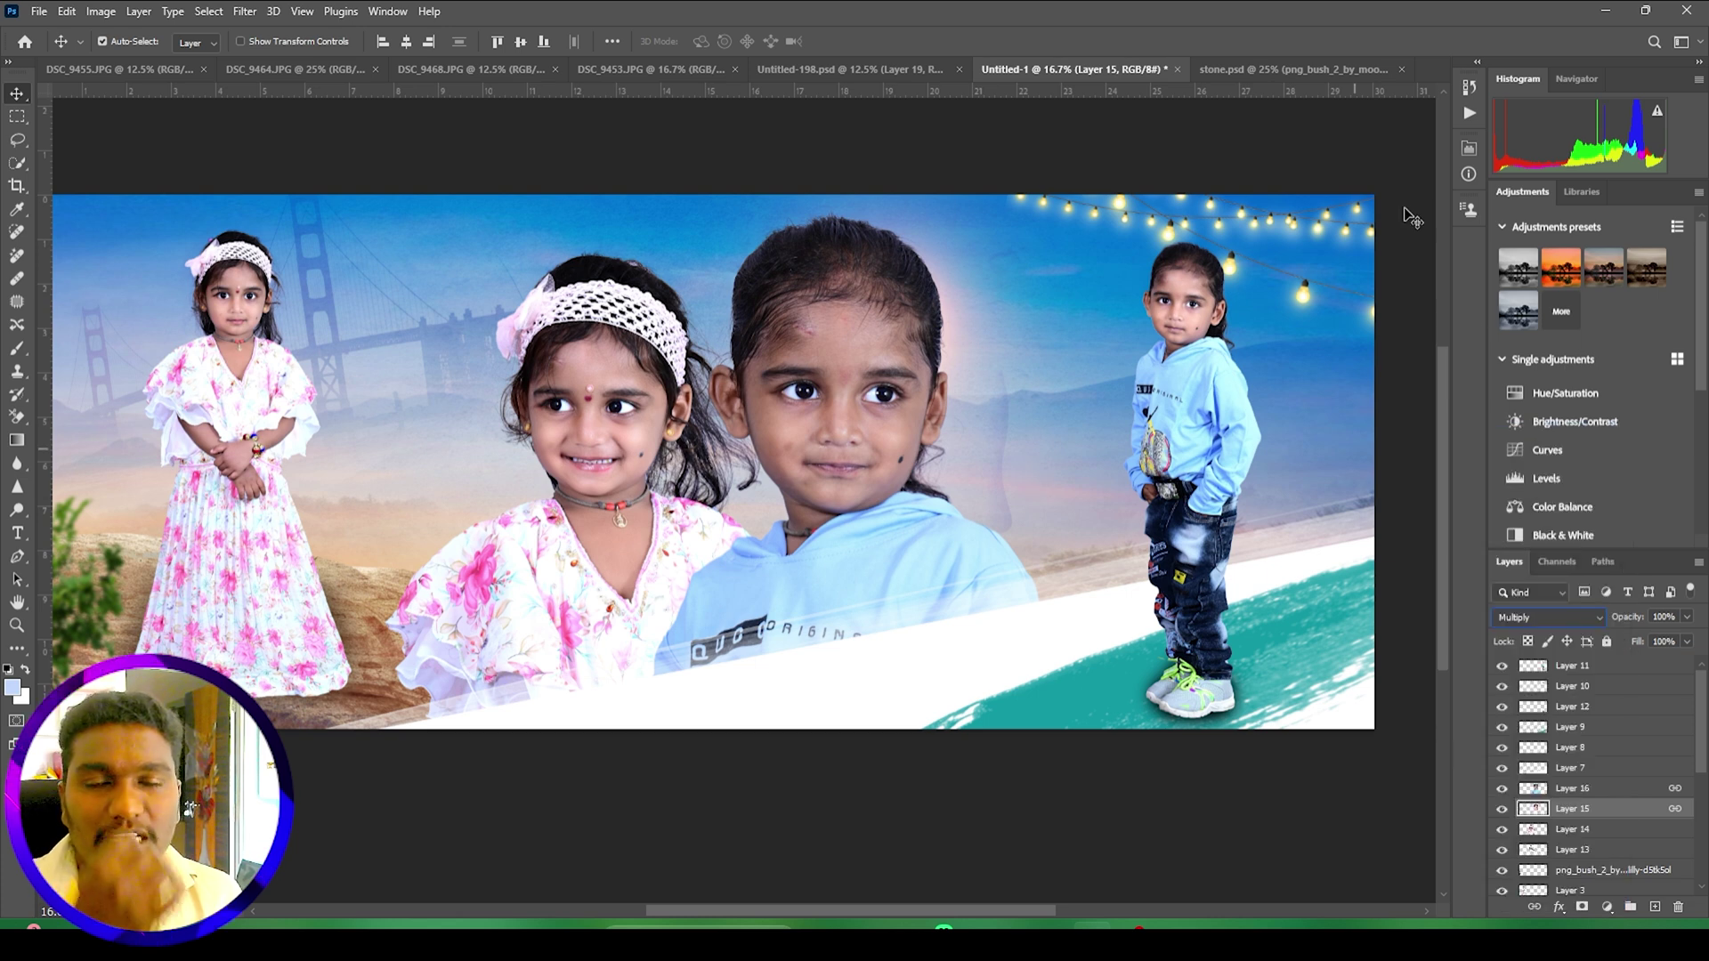
Step: Erase the leftover backdrop edge beside the hoodie child's head with a 250 px eraser
left_click_drag(19, 419, 85, 416)
left_click_drag(994, 338, 1017, 526)
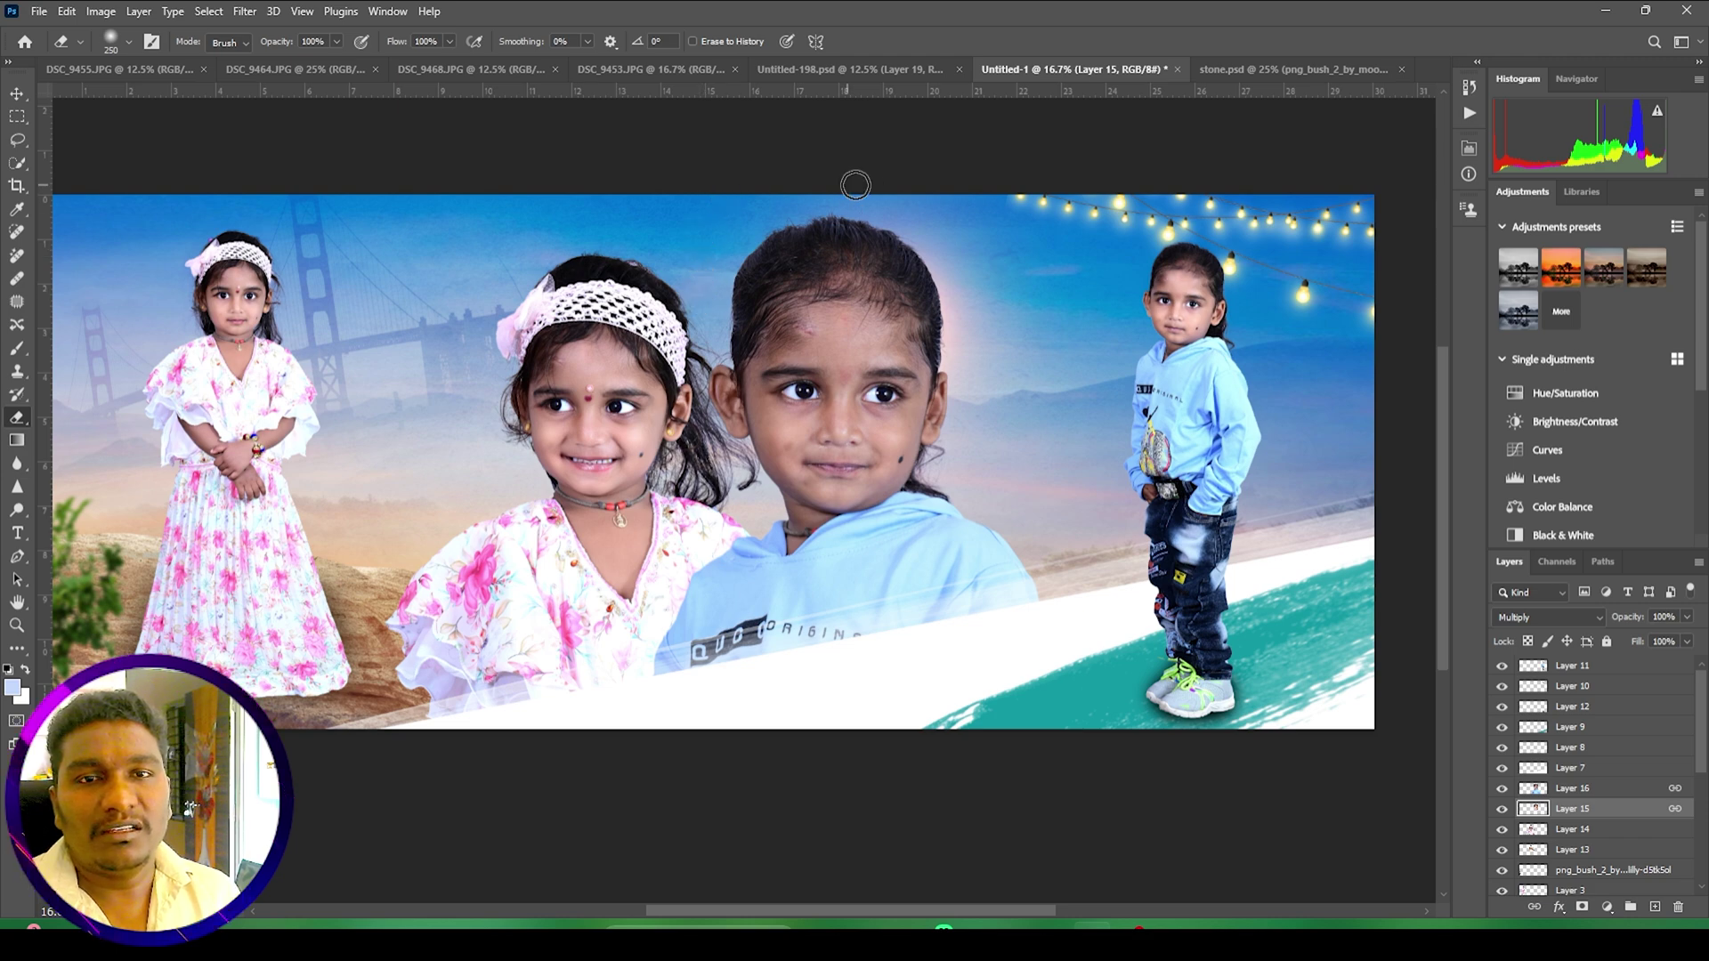
left_click(17, 93)
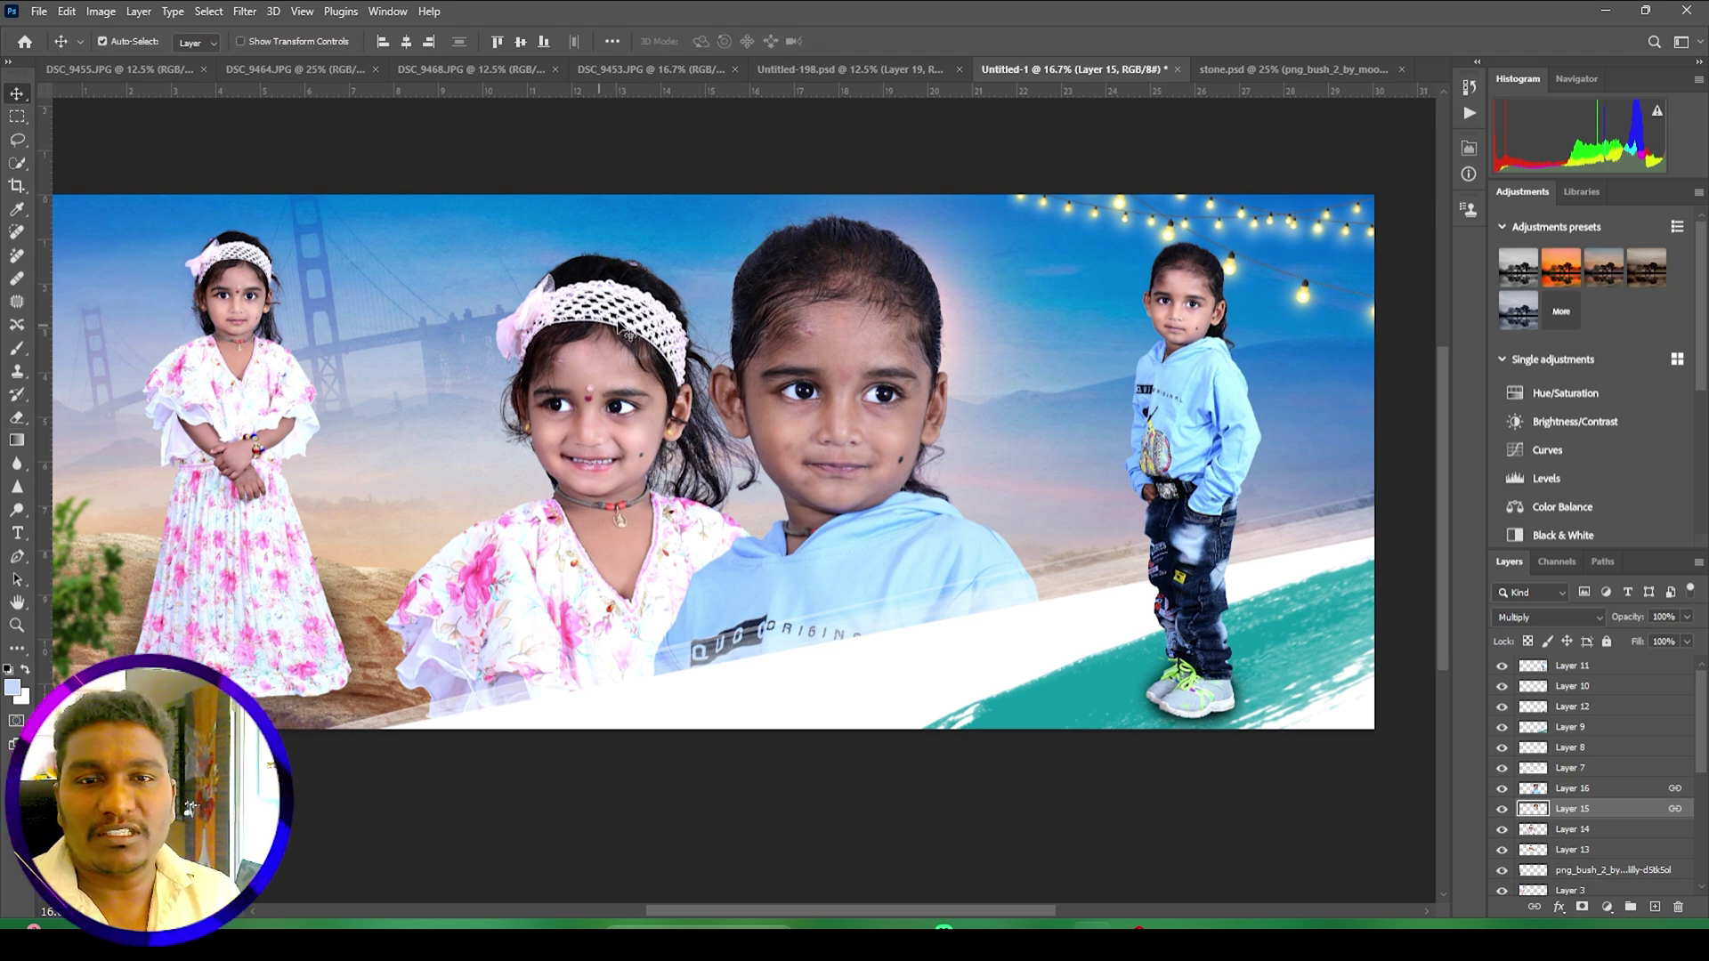
Step: Smooth the large hoodie cut-out's skin with the SkinFiner filter
scroll(801, 516, "down", 2)
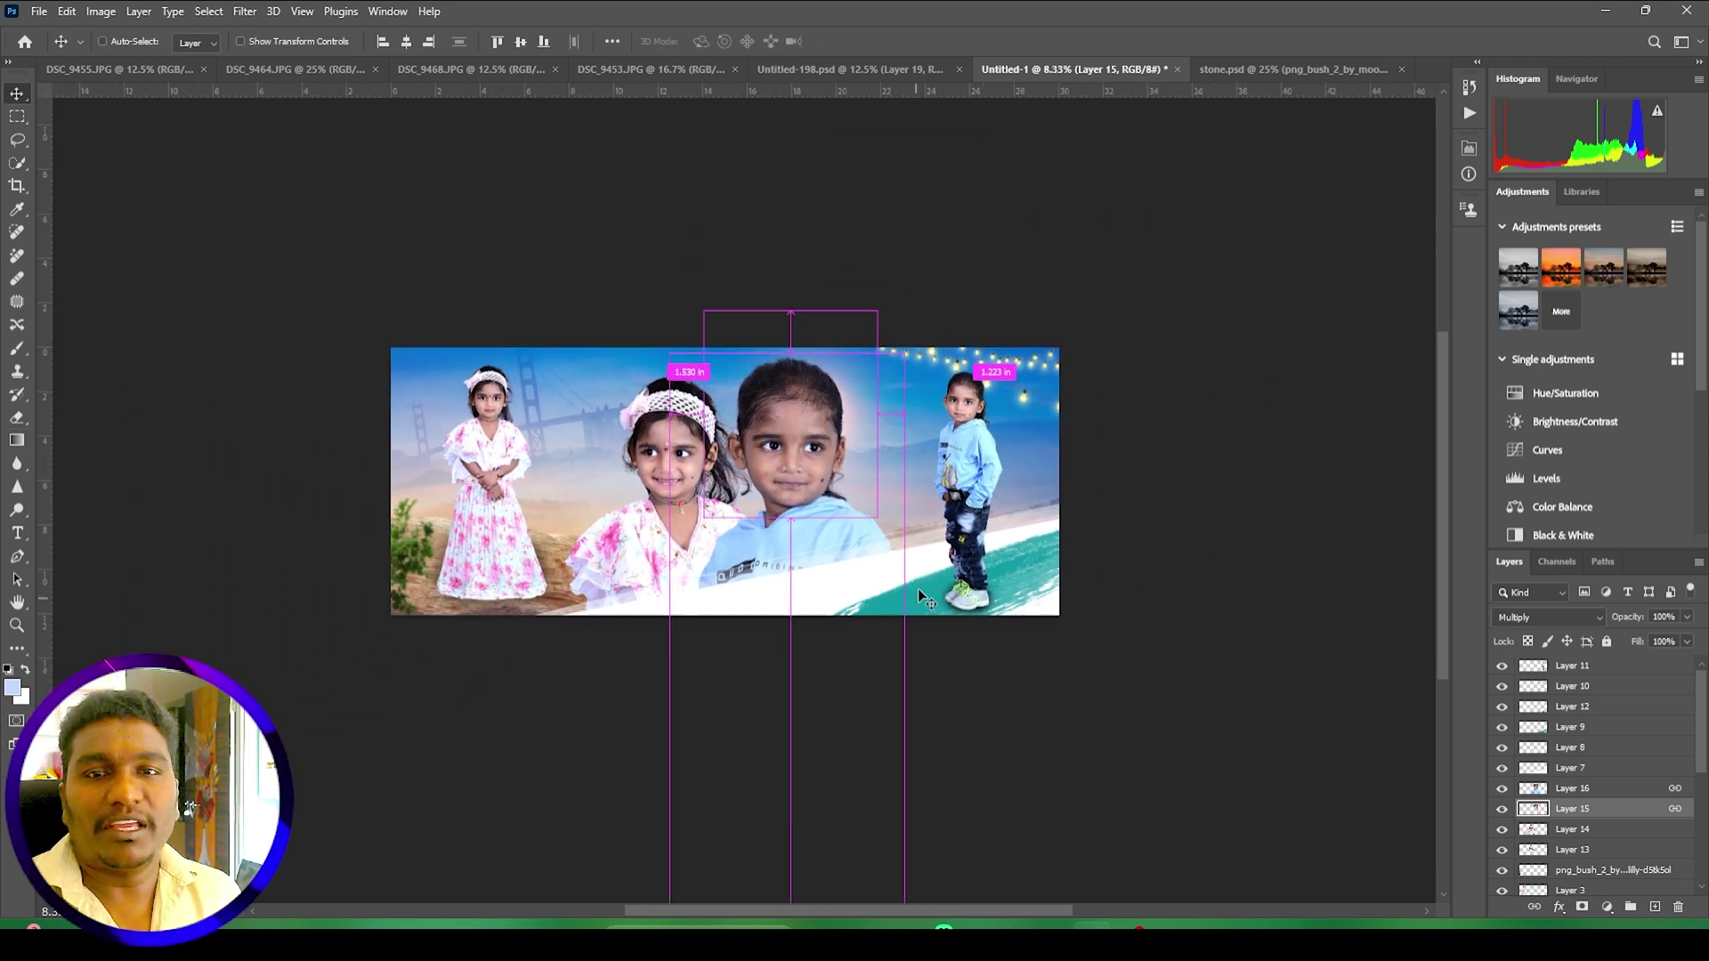
scroll(936, 504, "up", 2)
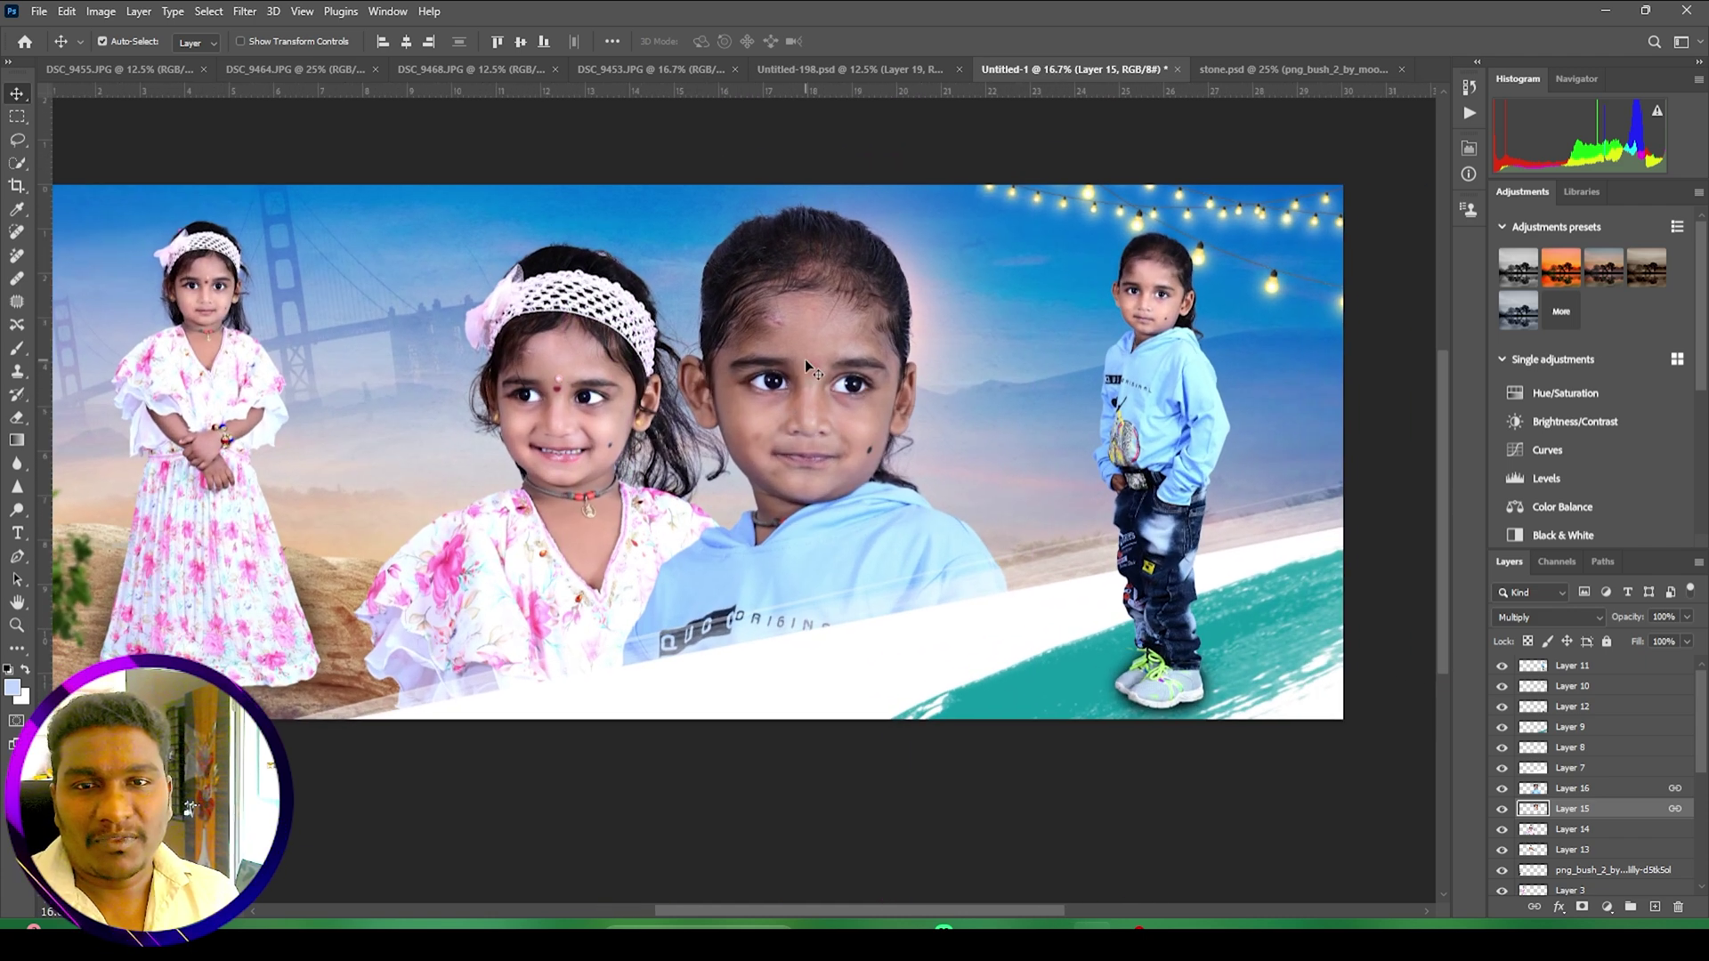
right_click(810, 368)
left_click(823, 375)
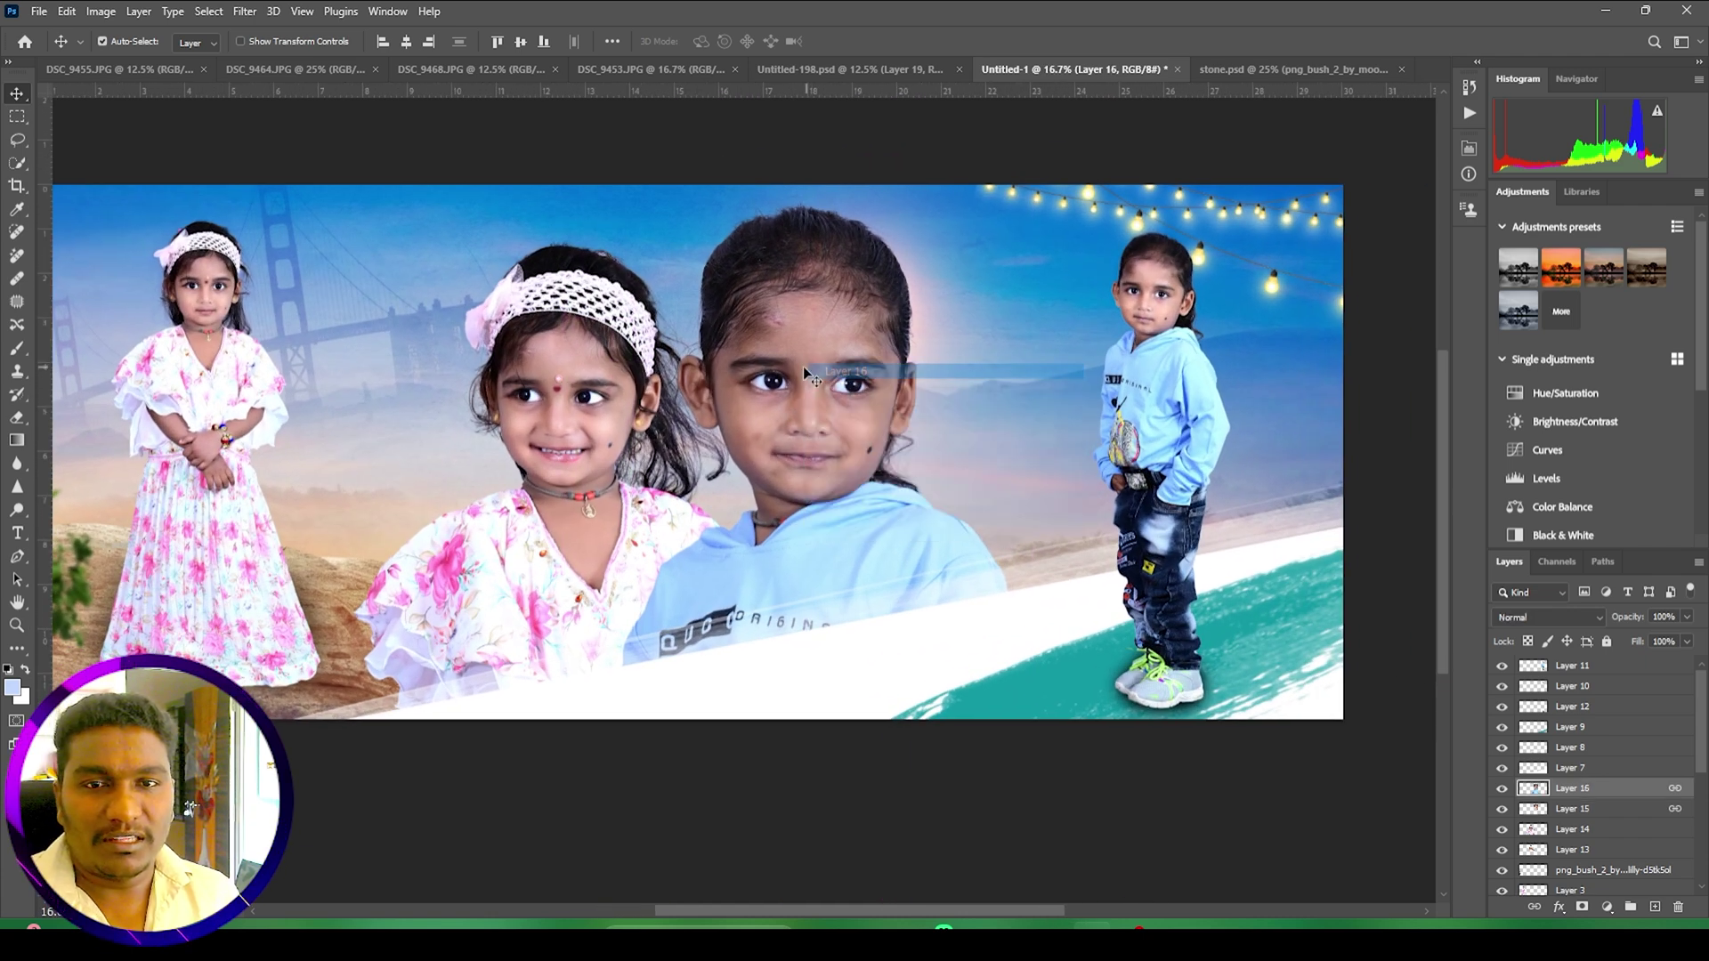
left_click(246, 11)
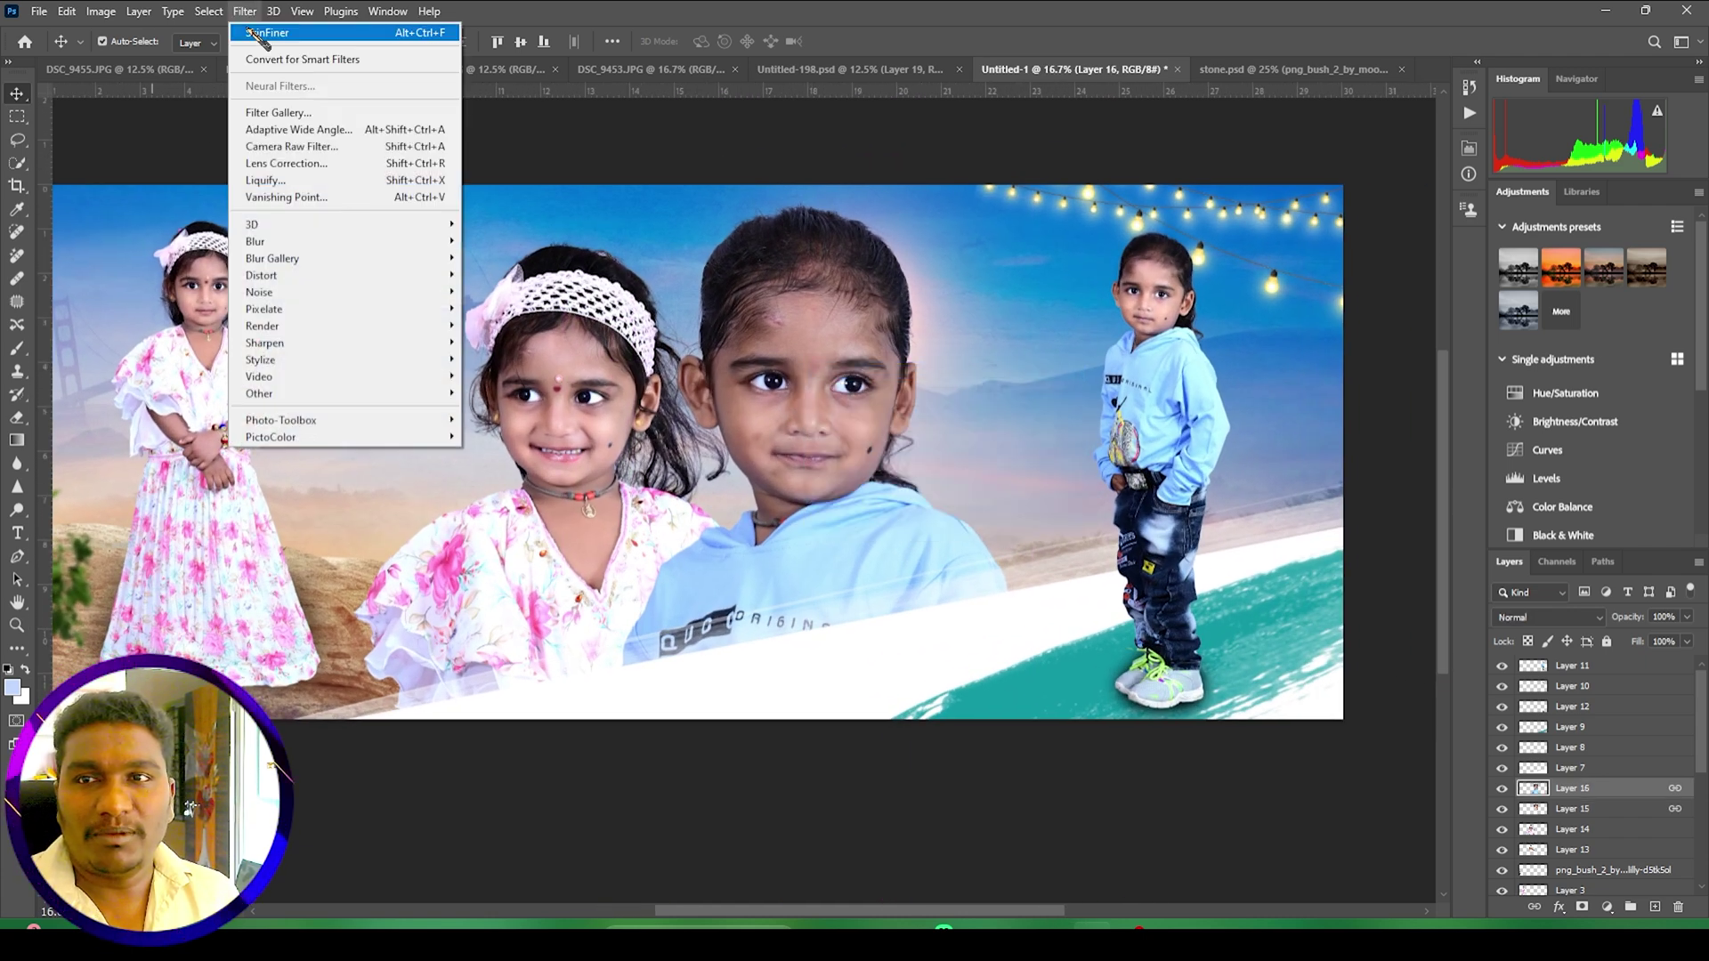
left_click(259, 34)
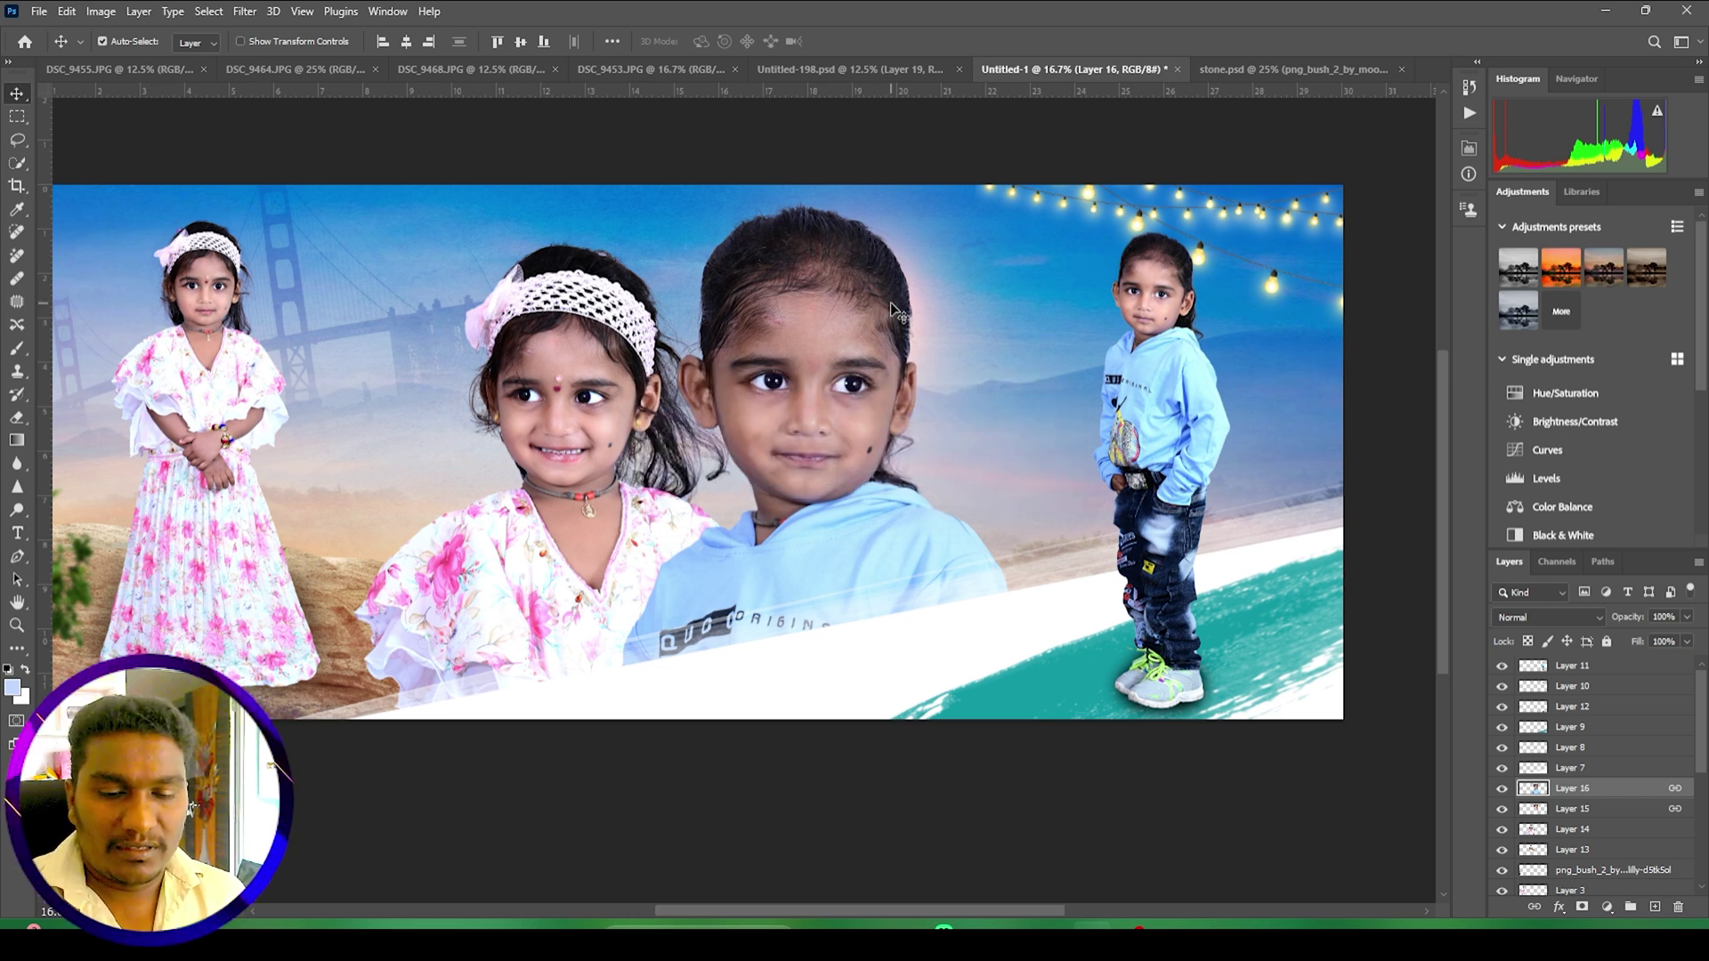
Step: Adjust the large hoodie cut-out with Levels midtones 0.86 and white input 225
key("ctrl+l")
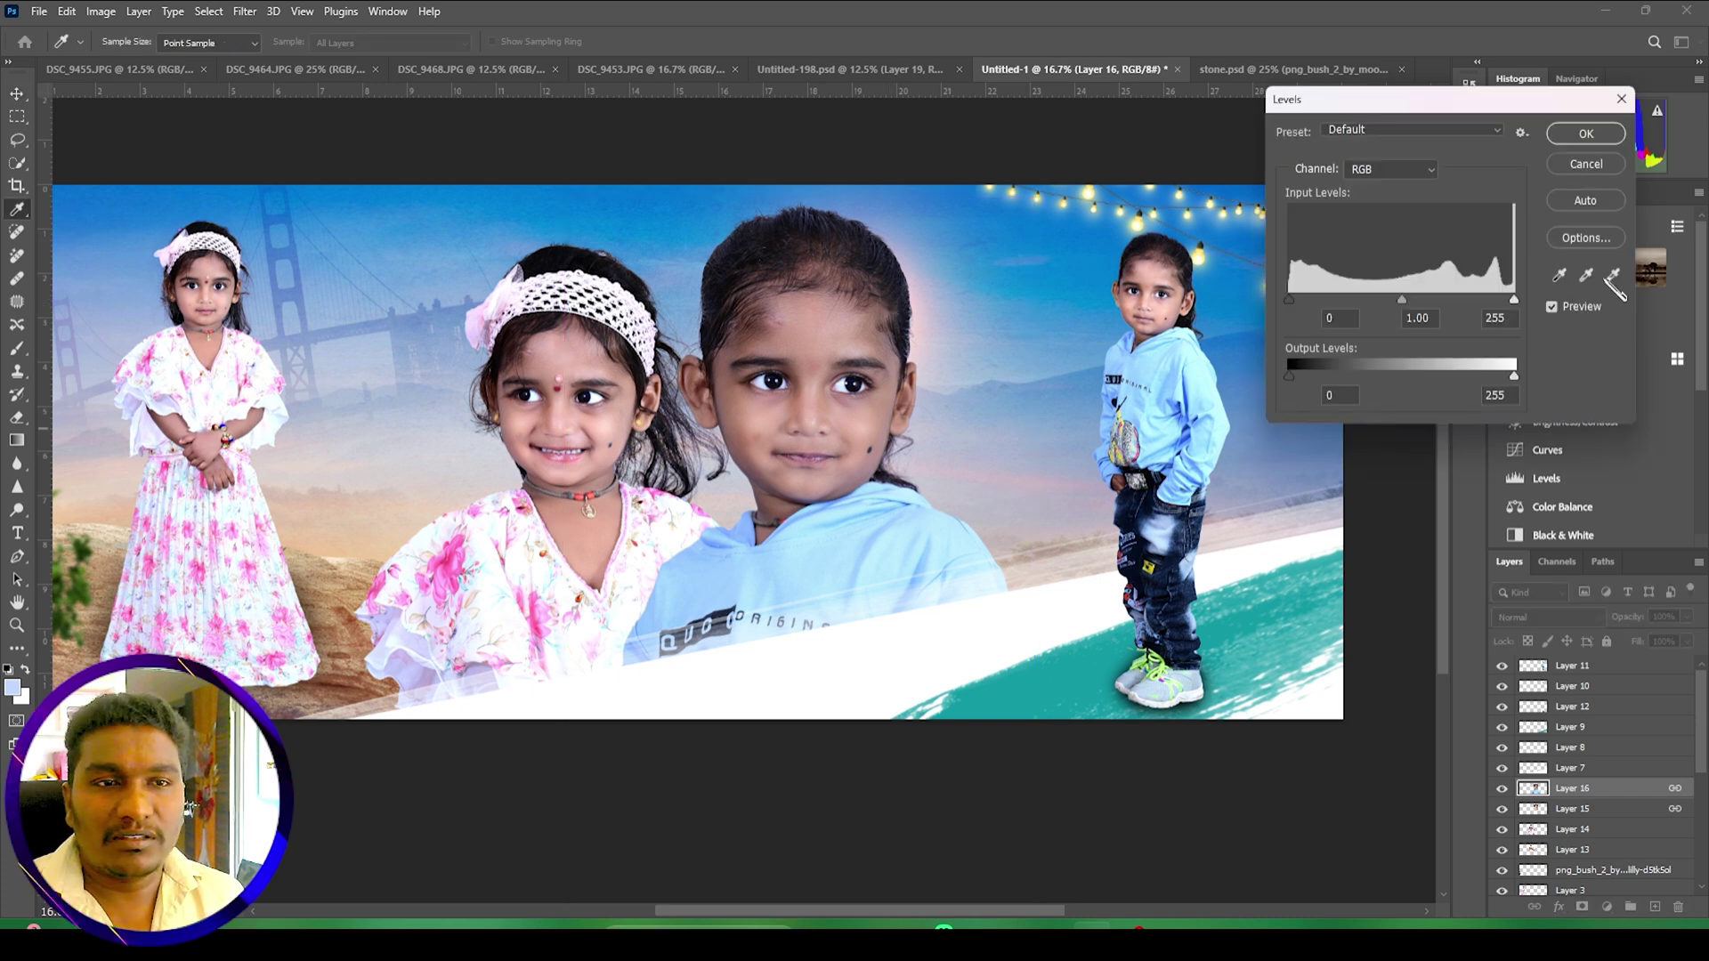
left_click_drag(1402, 301, 1407, 301)
left_click_drag(1514, 301, 1493, 304)
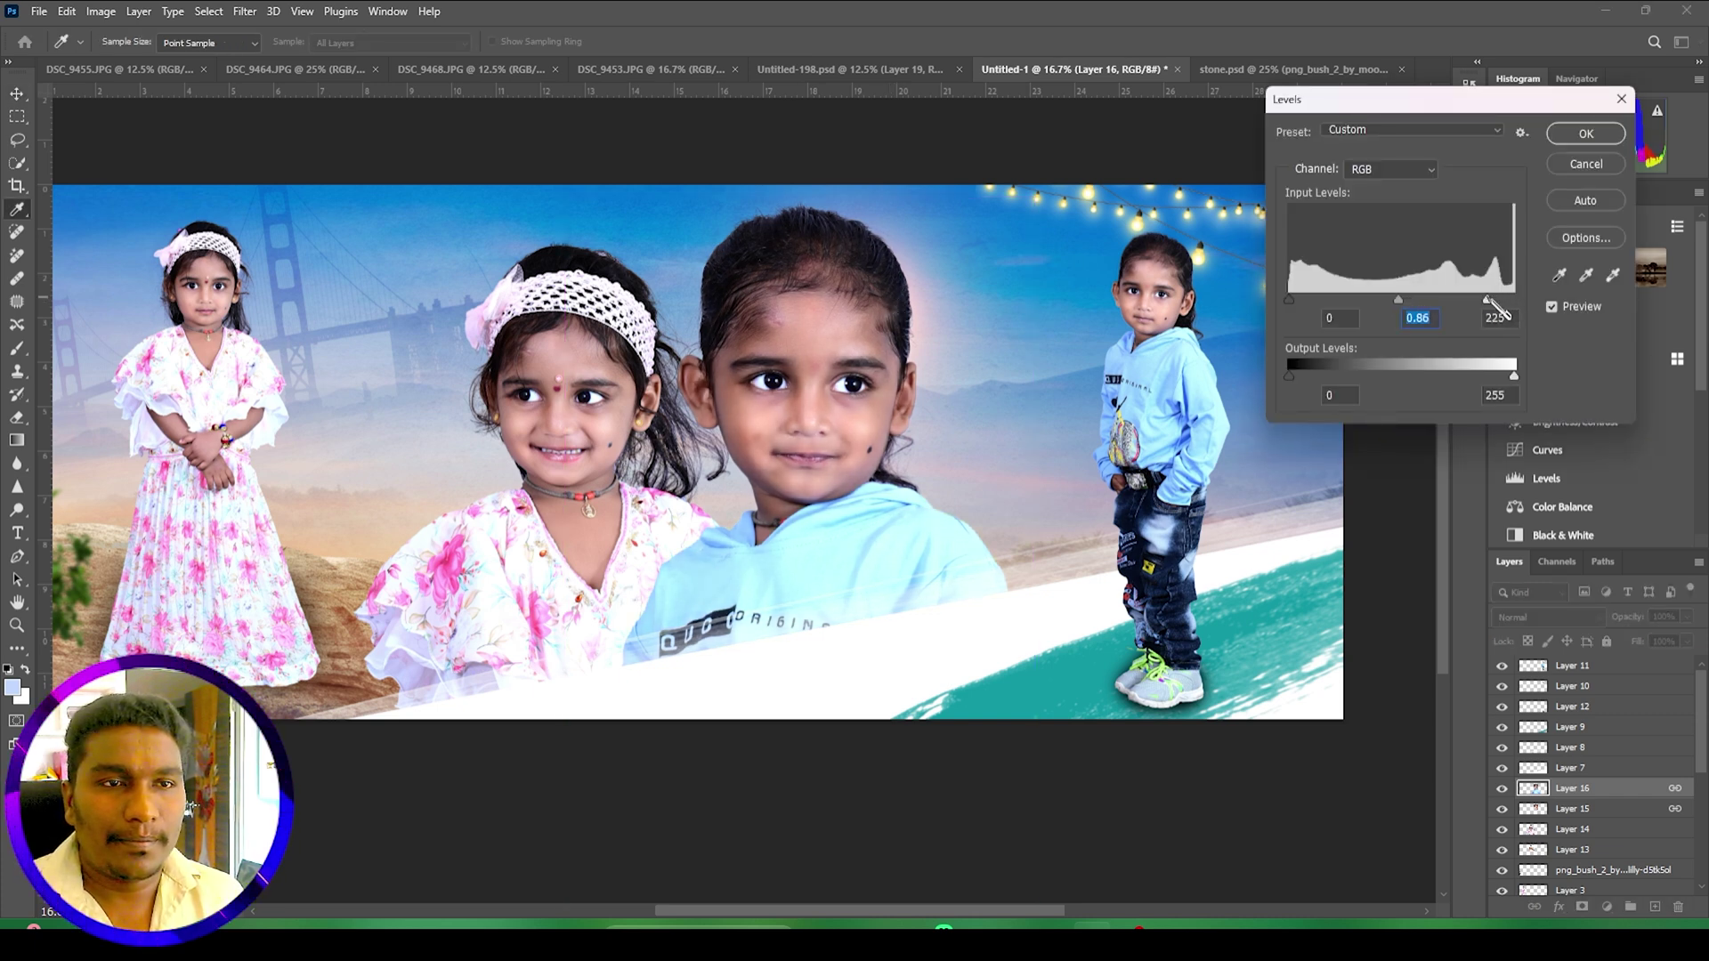
left_click(1586, 134)
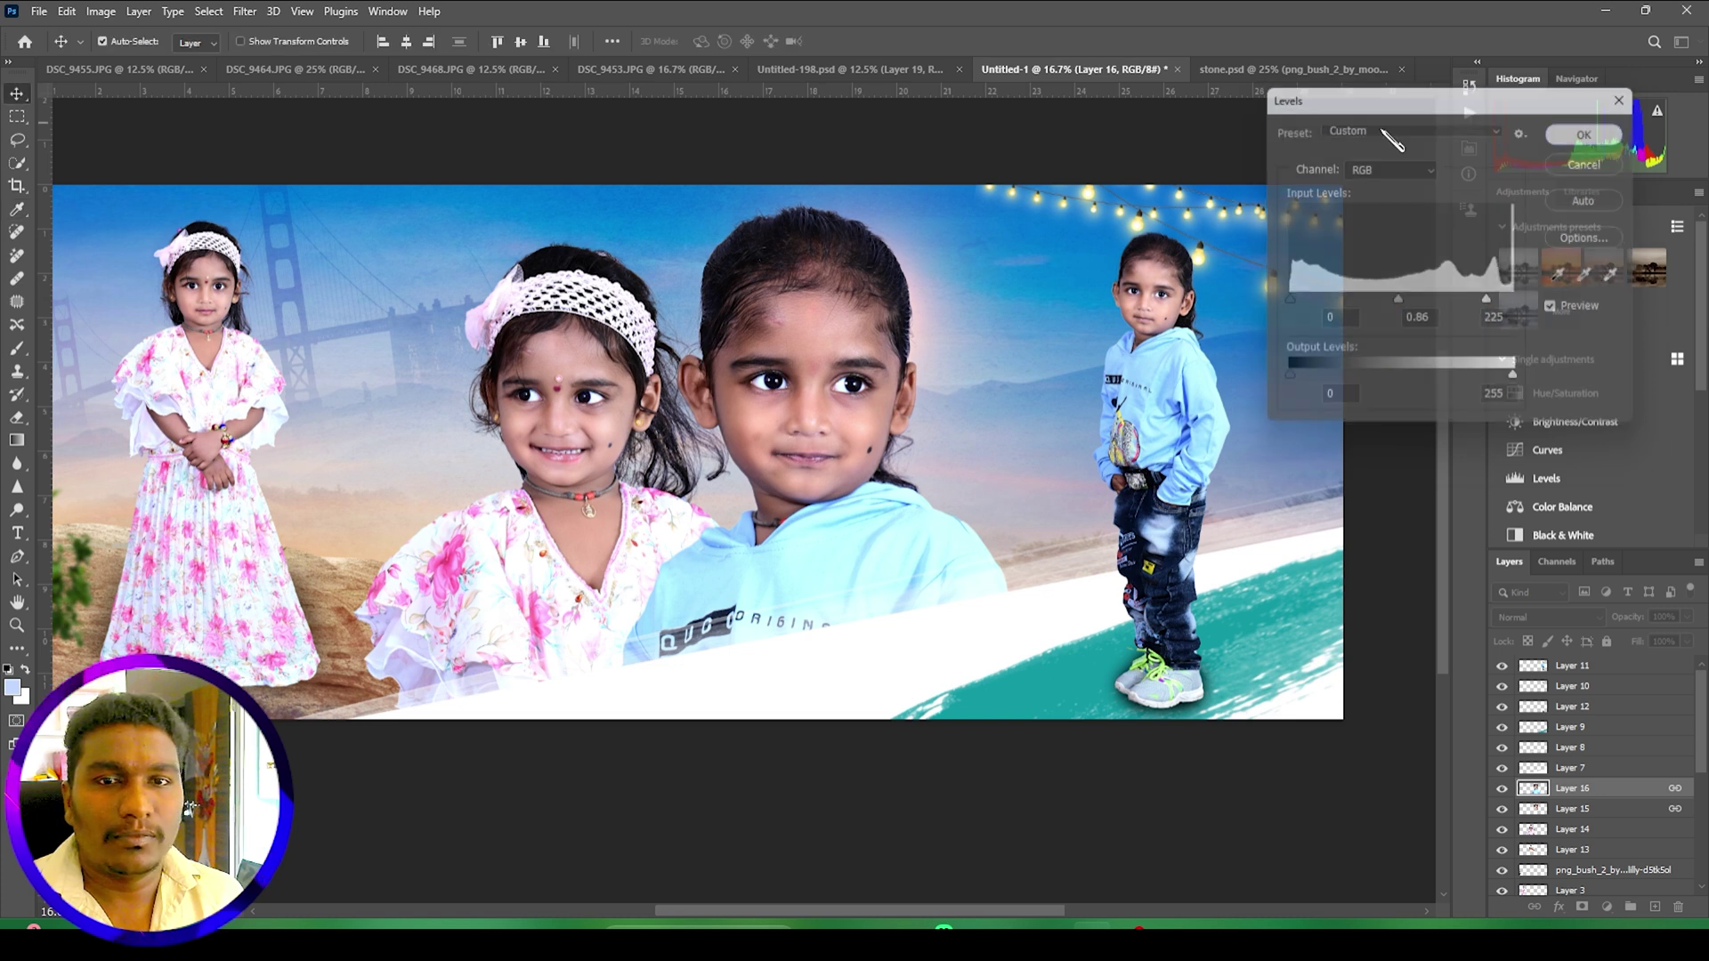
Step: Paint a Quick Mask over the hoodie child's face and neck with a 500 px brush and convert it into a selection
key("d")
key("q")
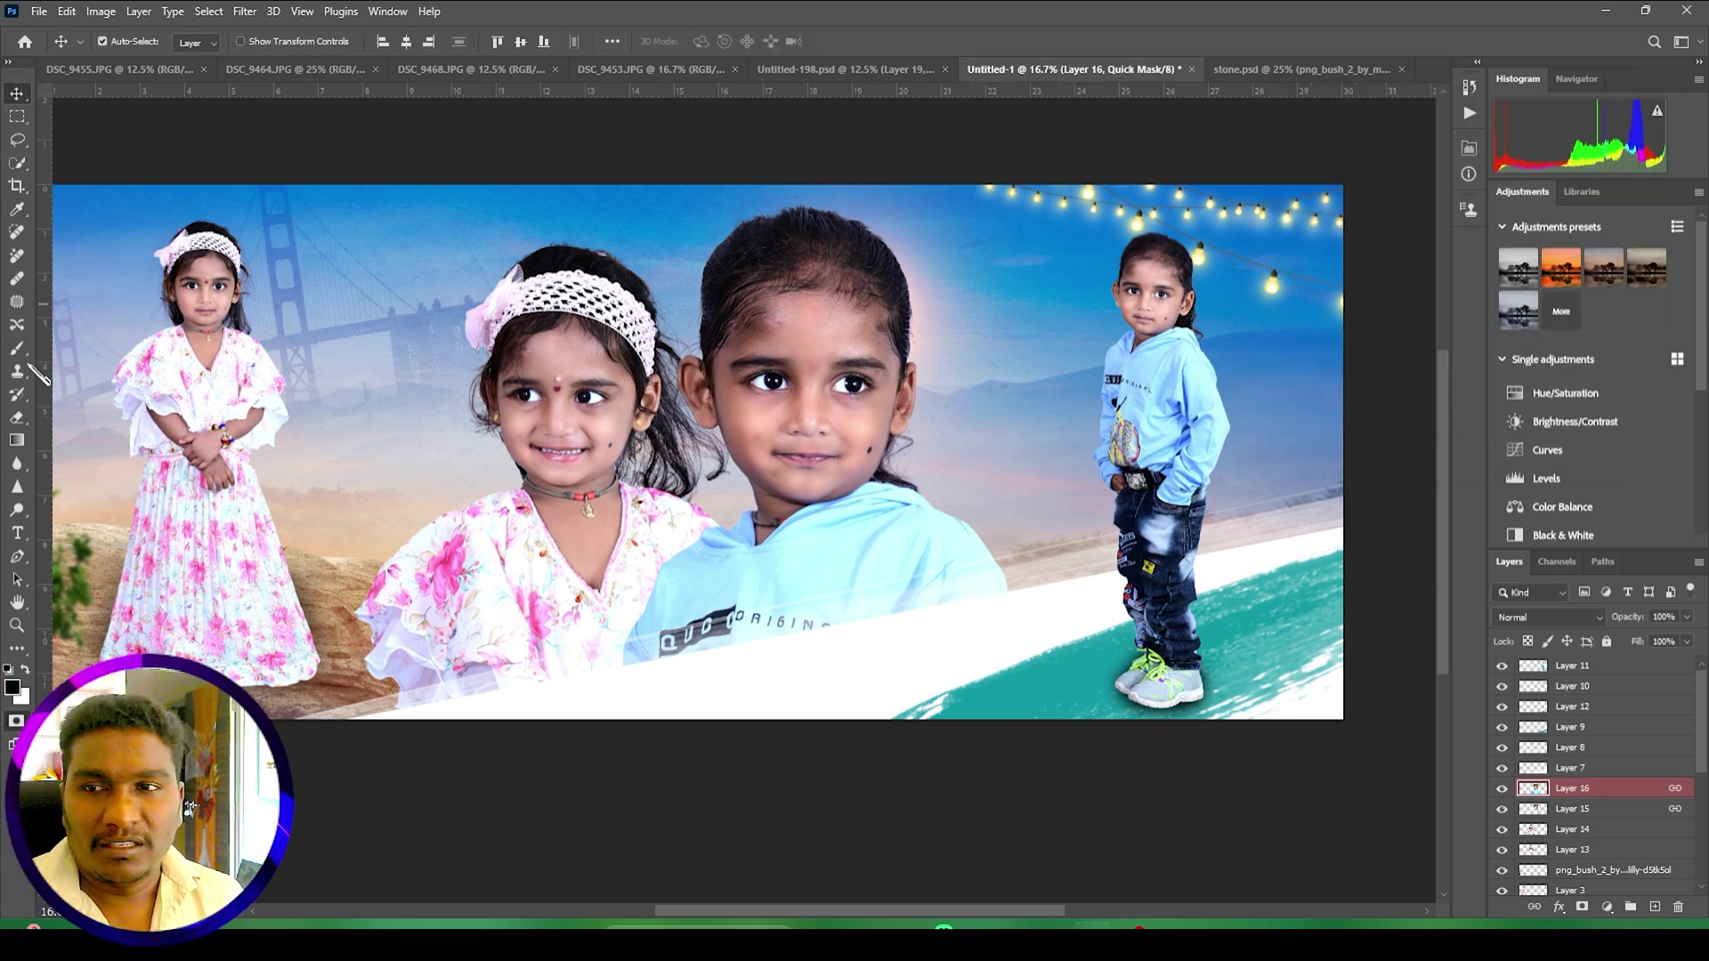
left_click(17, 348)
mouse_move(755, 331)
left_mouse_down()
mouse_move(849, 319)
mouse_move(881, 356)
mouse_move(860, 445)
mouse_move(832, 470)
mouse_move(794, 475)
mouse_move(700, 384)
mouse_move(729, 389)
mouse_move(758, 346)
mouse_move(793, 417)
mouse_move(835, 380)
mouse_move(762, 504)
mouse_move(811, 461)
mouse_move(840, 374)
left_mouse_up()
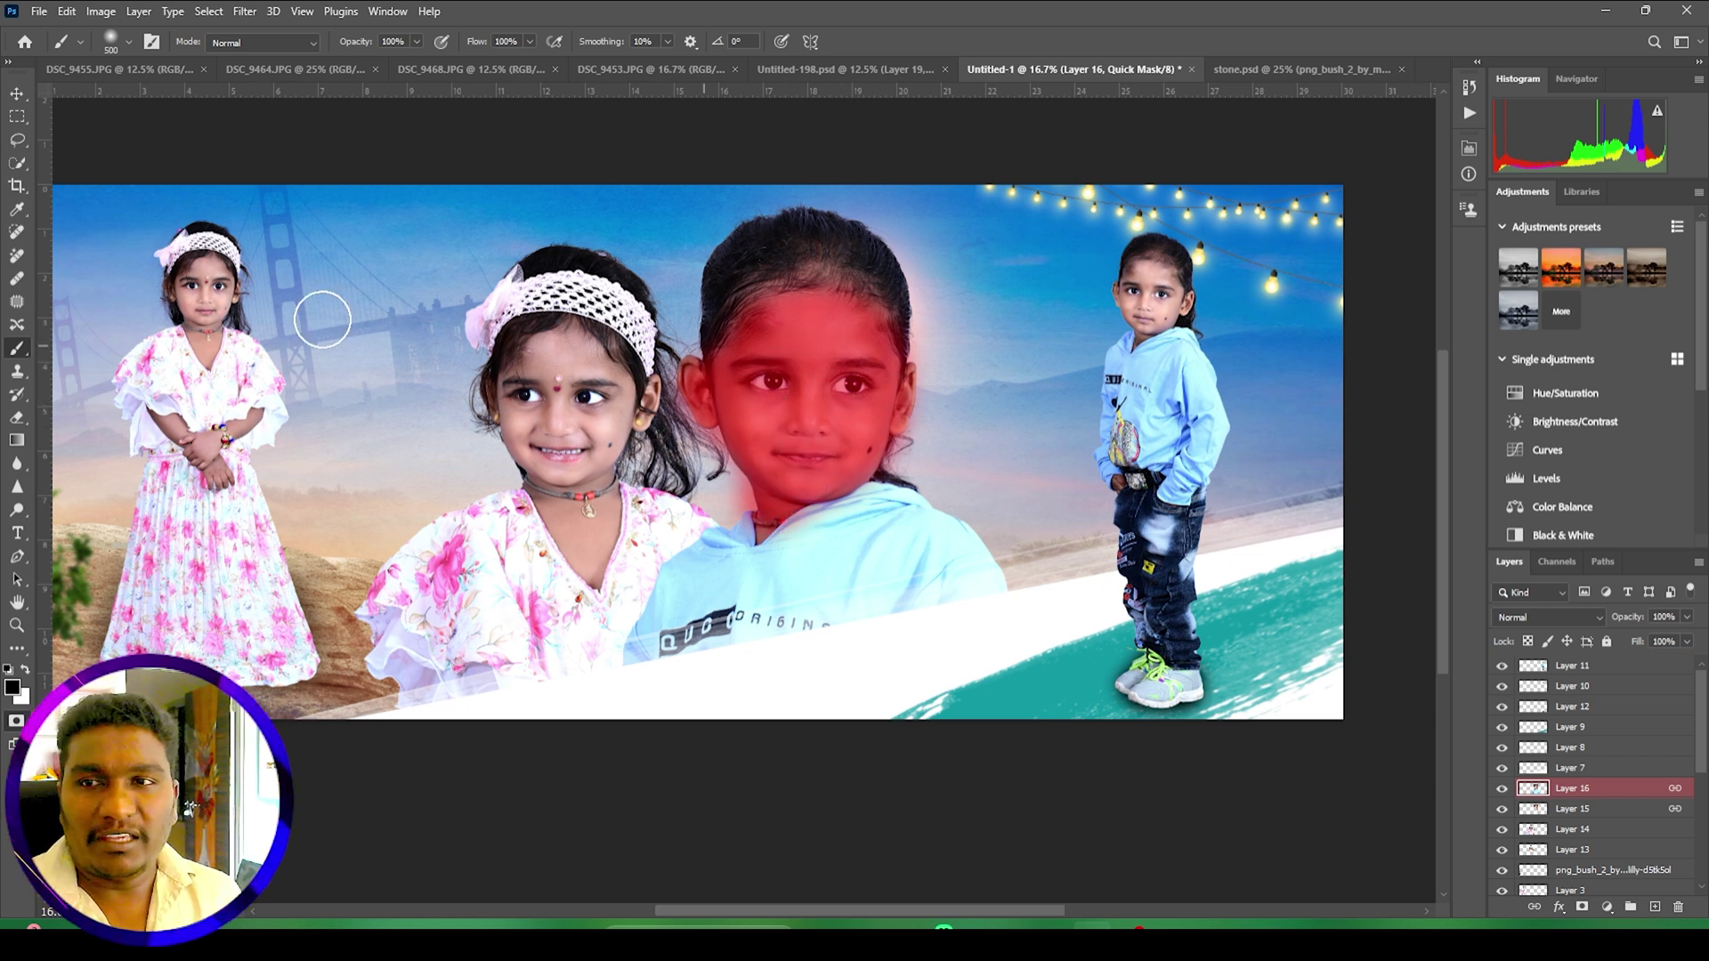
left_click(17, 93)
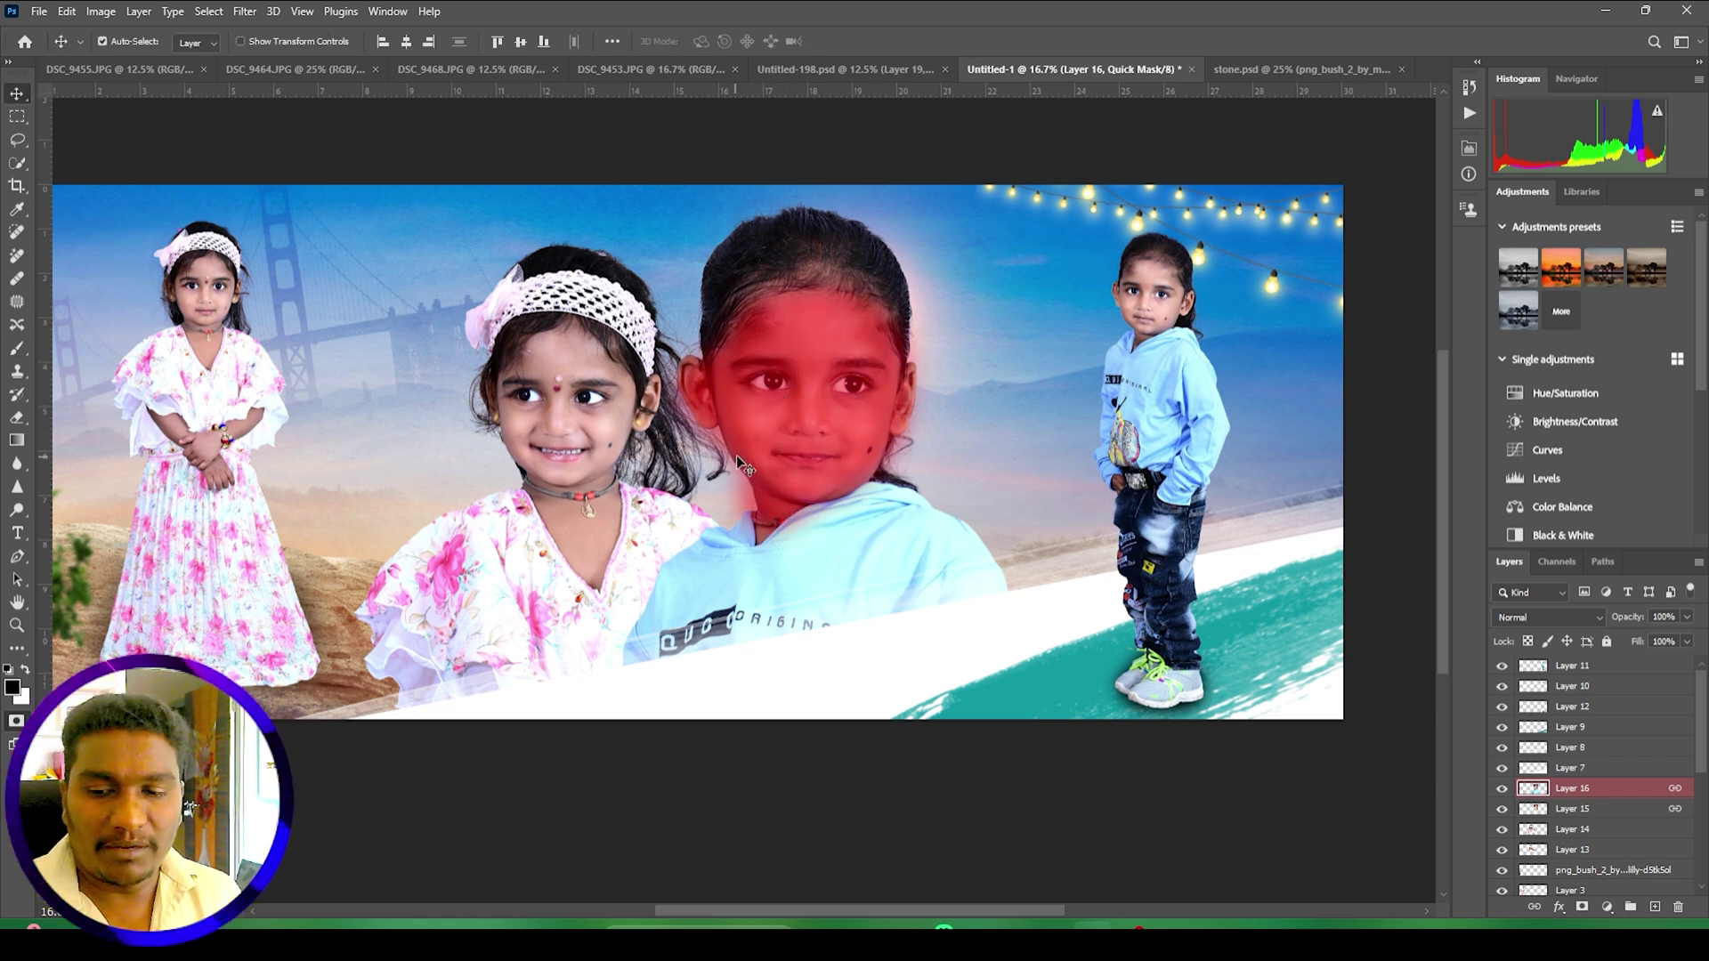
key("q")
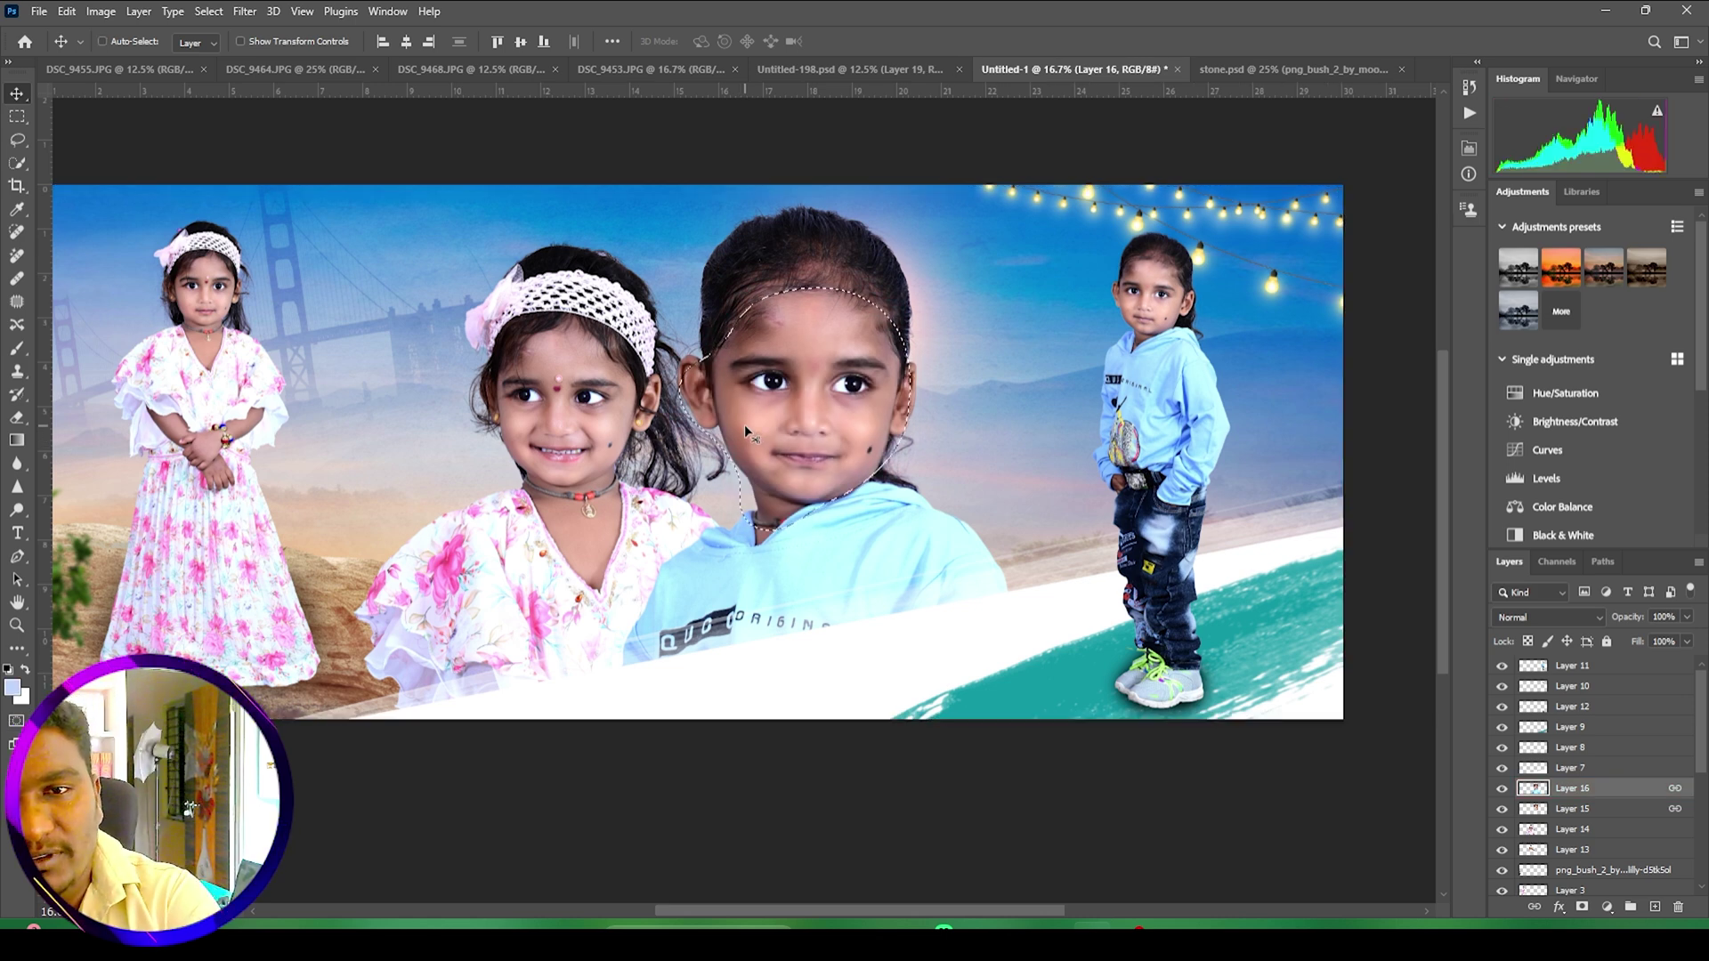
Step: Brighten the hoodie child's selected face and neck with Levels midtones 1.29 and white input 245, and clear the selection
key("ctrl+l")
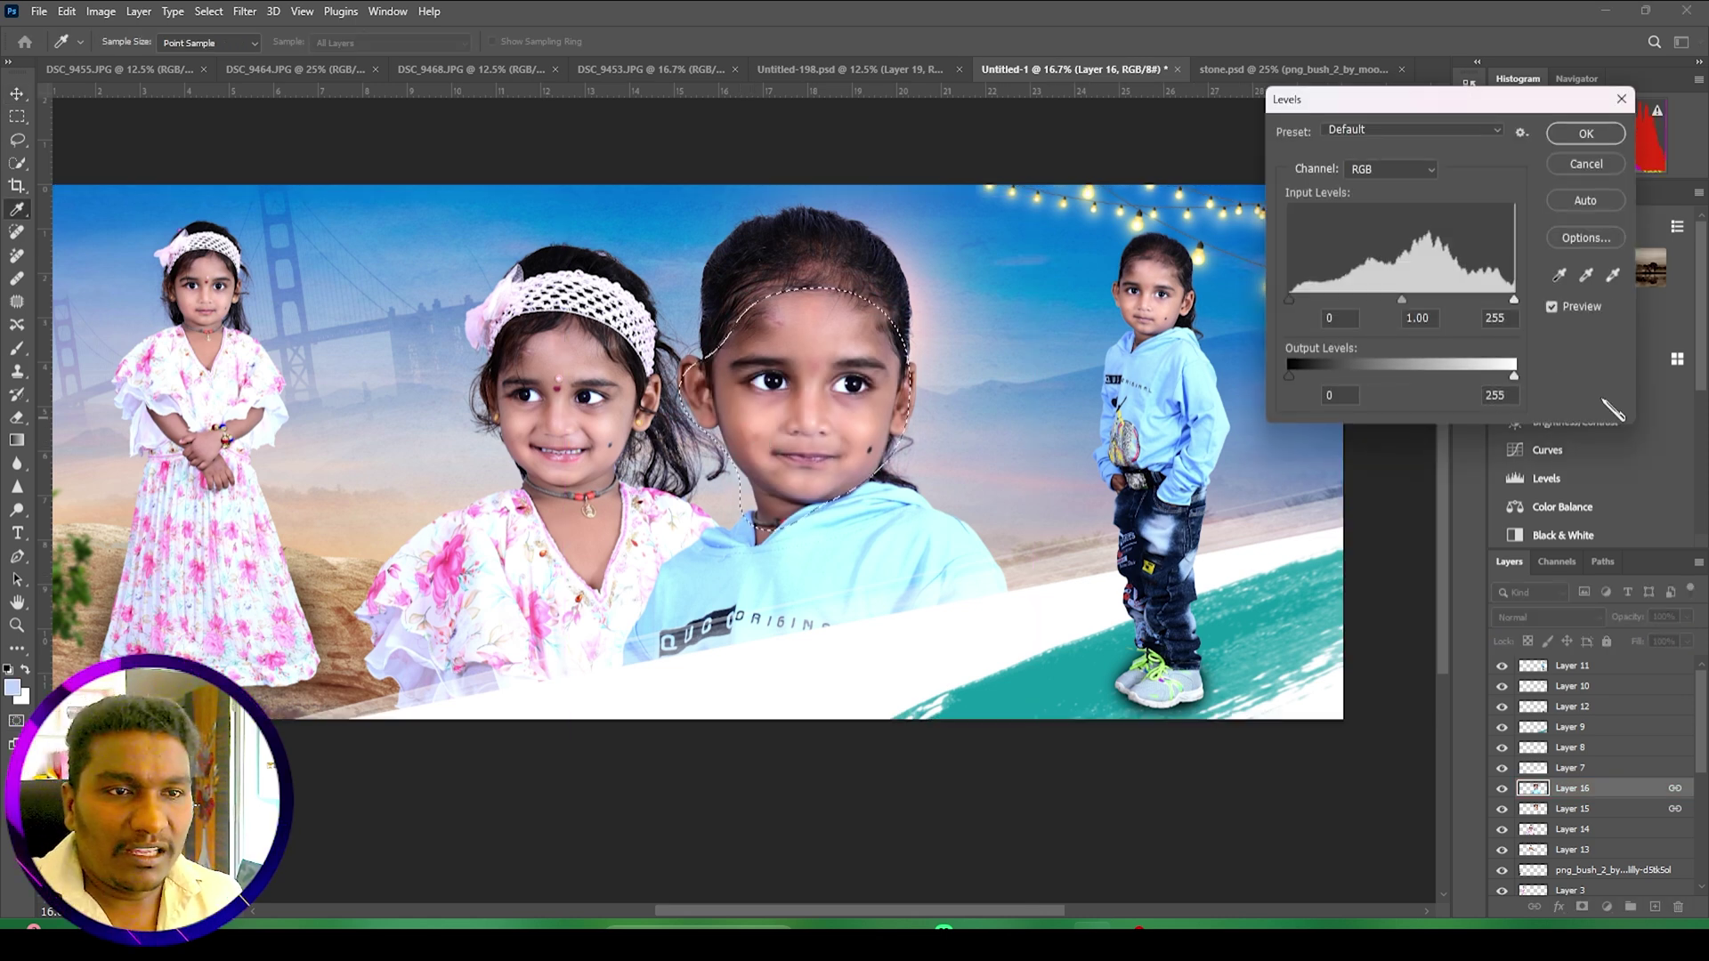
left_click_drag(1402, 300, 1381, 301)
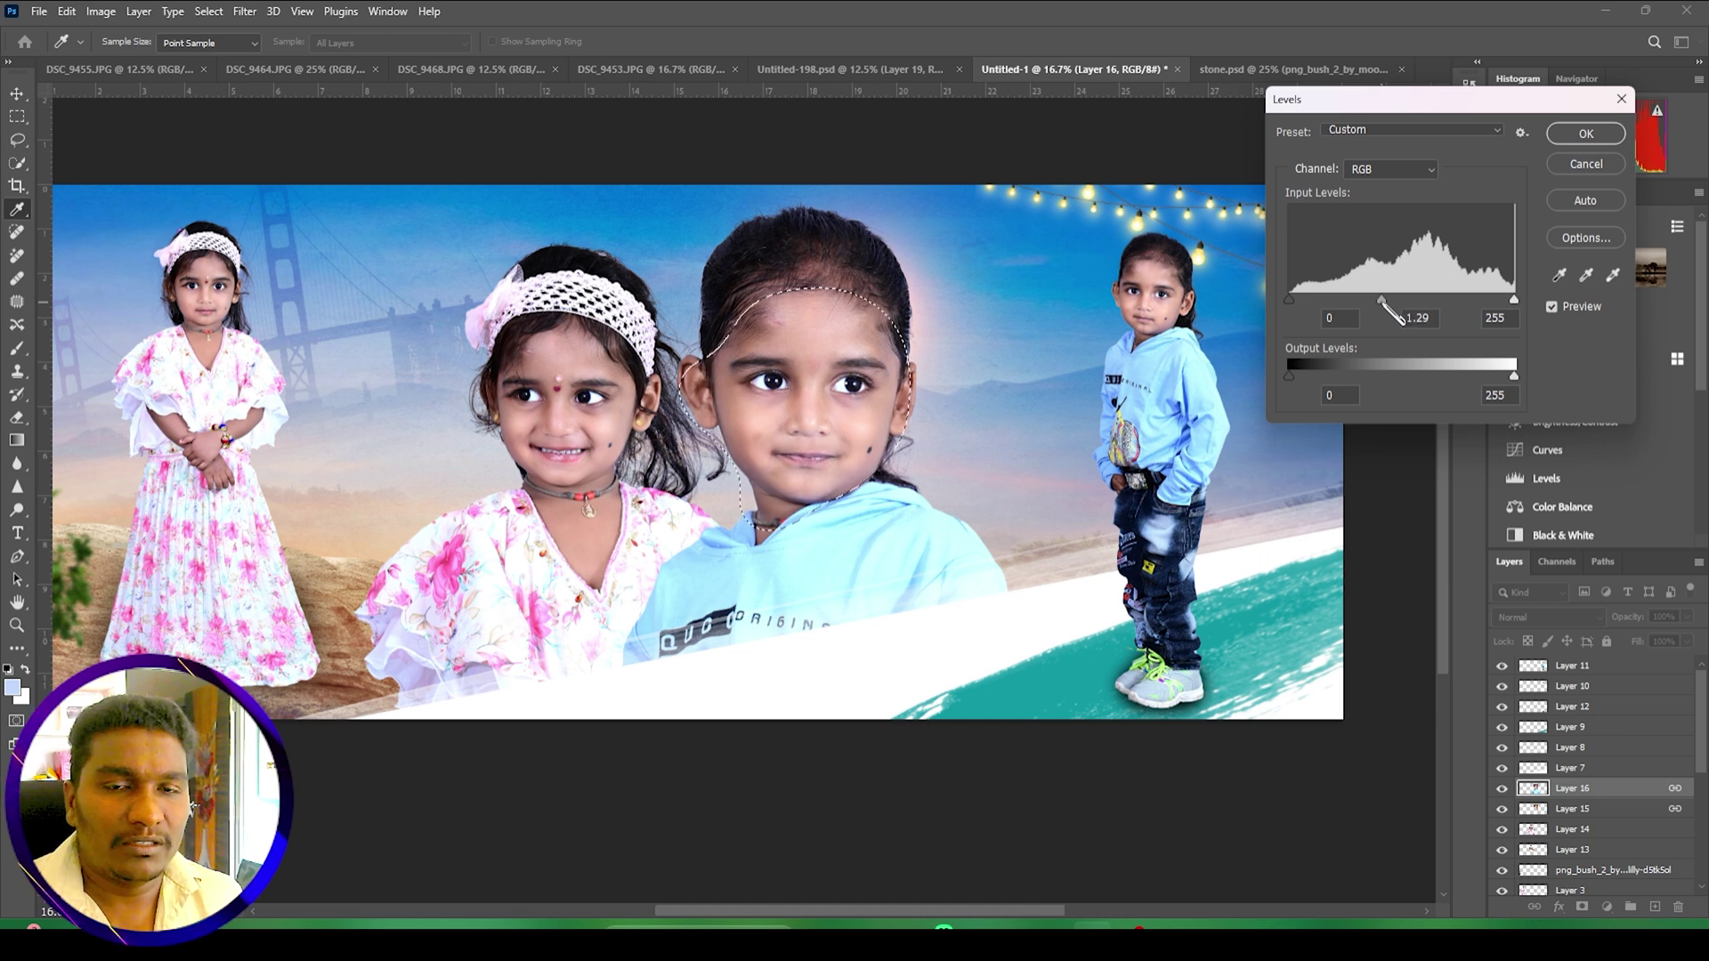
left_click_drag(1514, 300, 1505, 300)
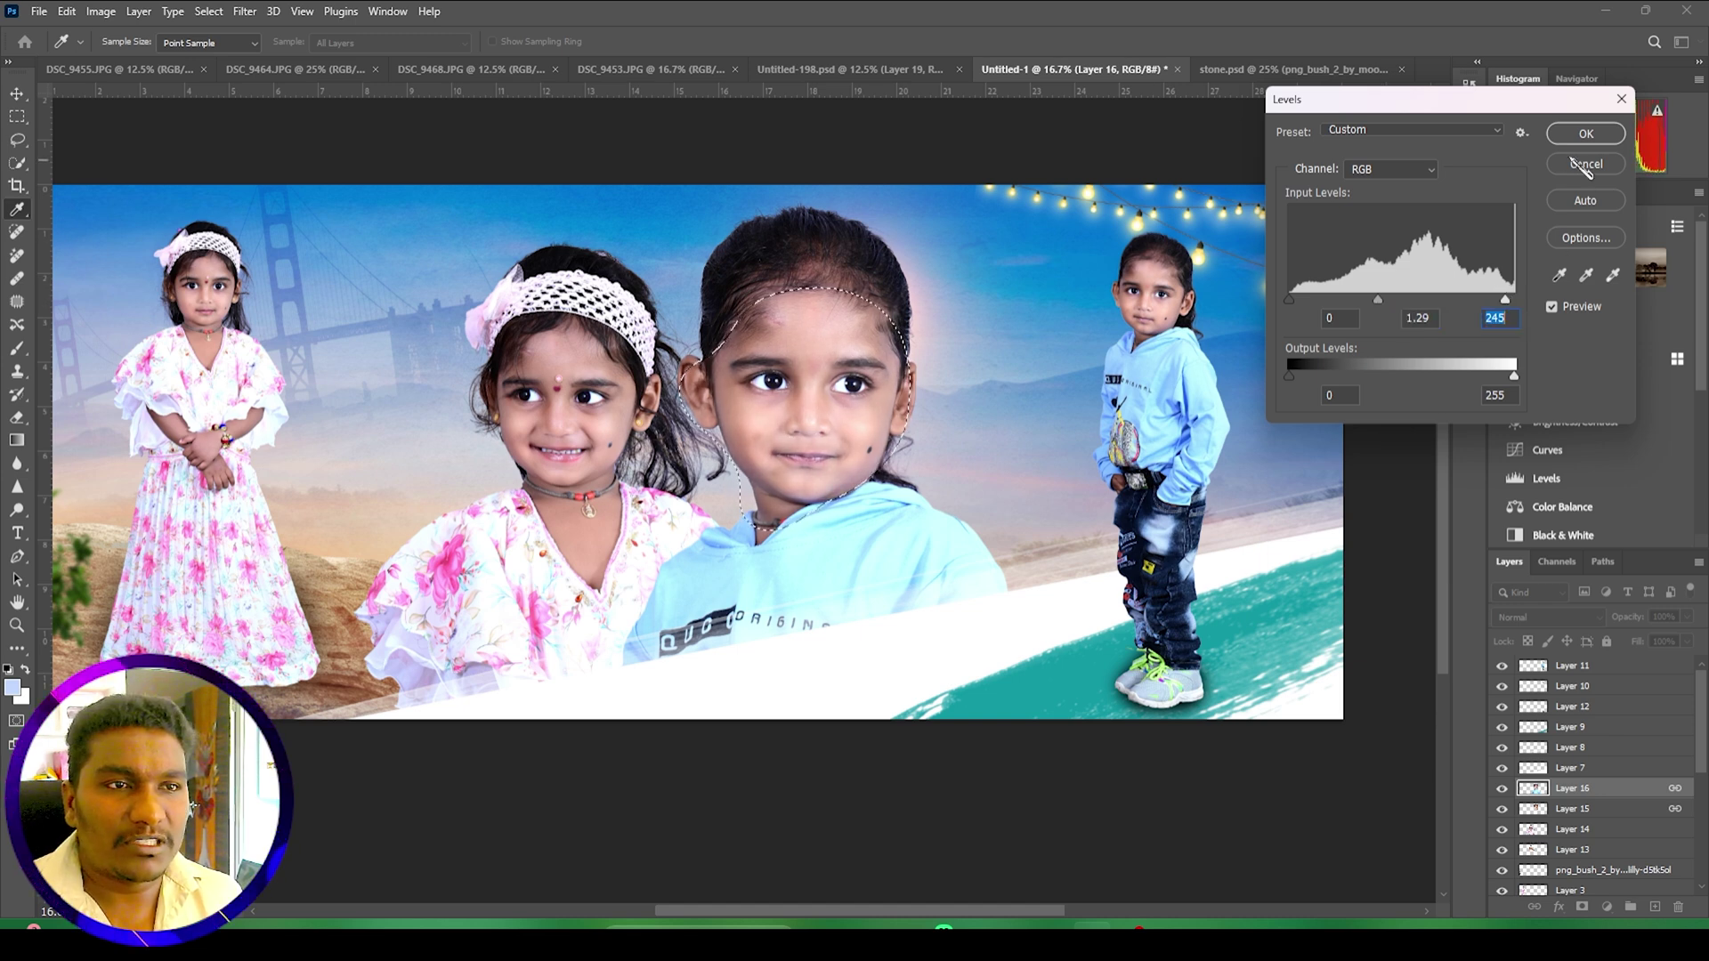
left_click(1586, 134)
key("v")
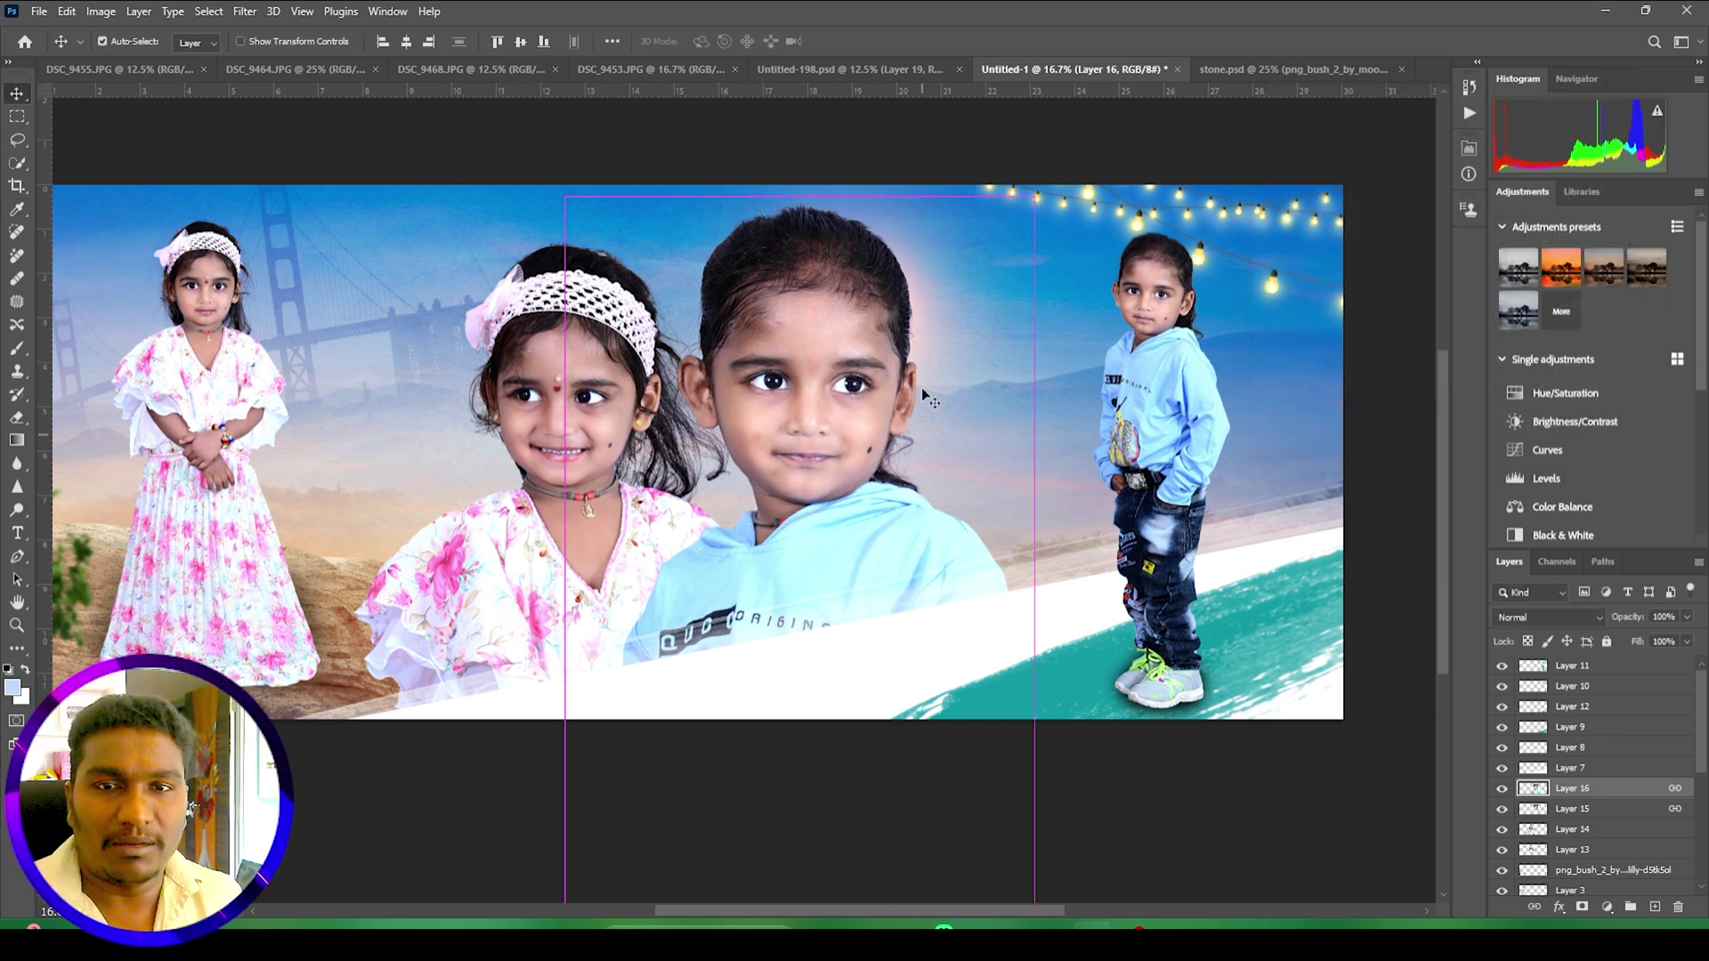
Step: Swap the two large portraits so the hoodie child stands left of the smiling child in the floral dress, slightly overlapping
left_click_drag(818, 501, 886, 490)
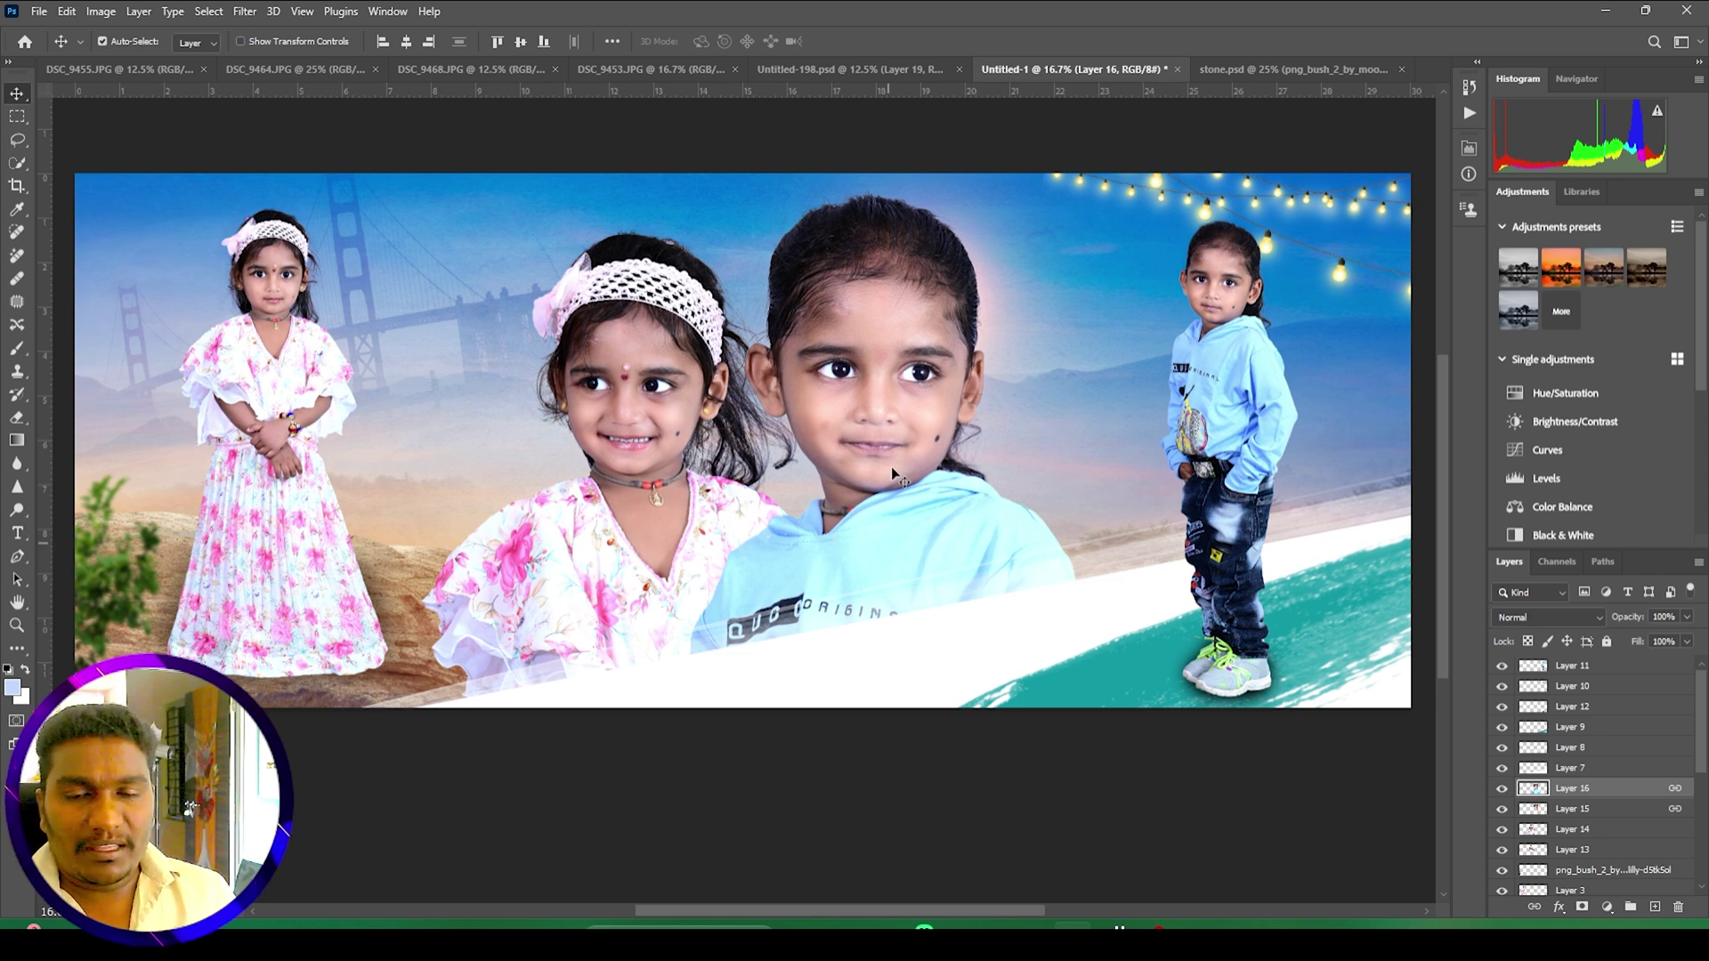
left_click_drag(856, 440, 600, 448)
left_click_drag(695, 402, 887, 384)
left_click_drag(569, 558, 666, 539)
left_click_drag(878, 446, 905, 445)
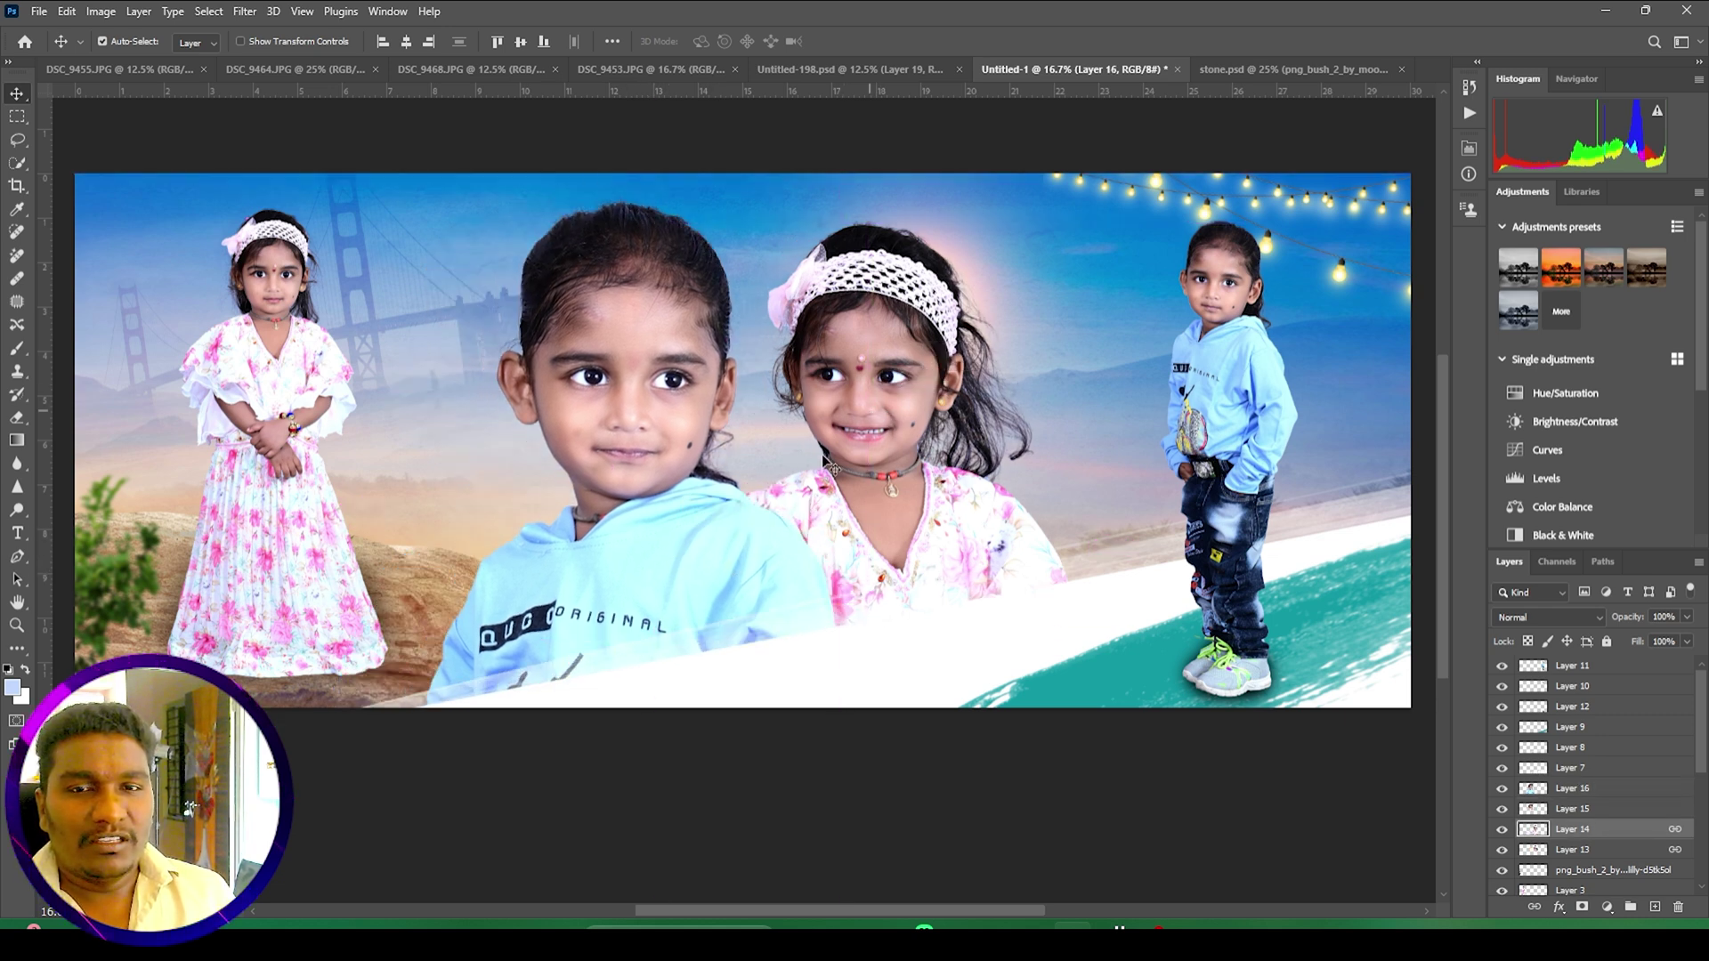
left_click(729, 541)
left_click_drag(729, 546, 776, 543)
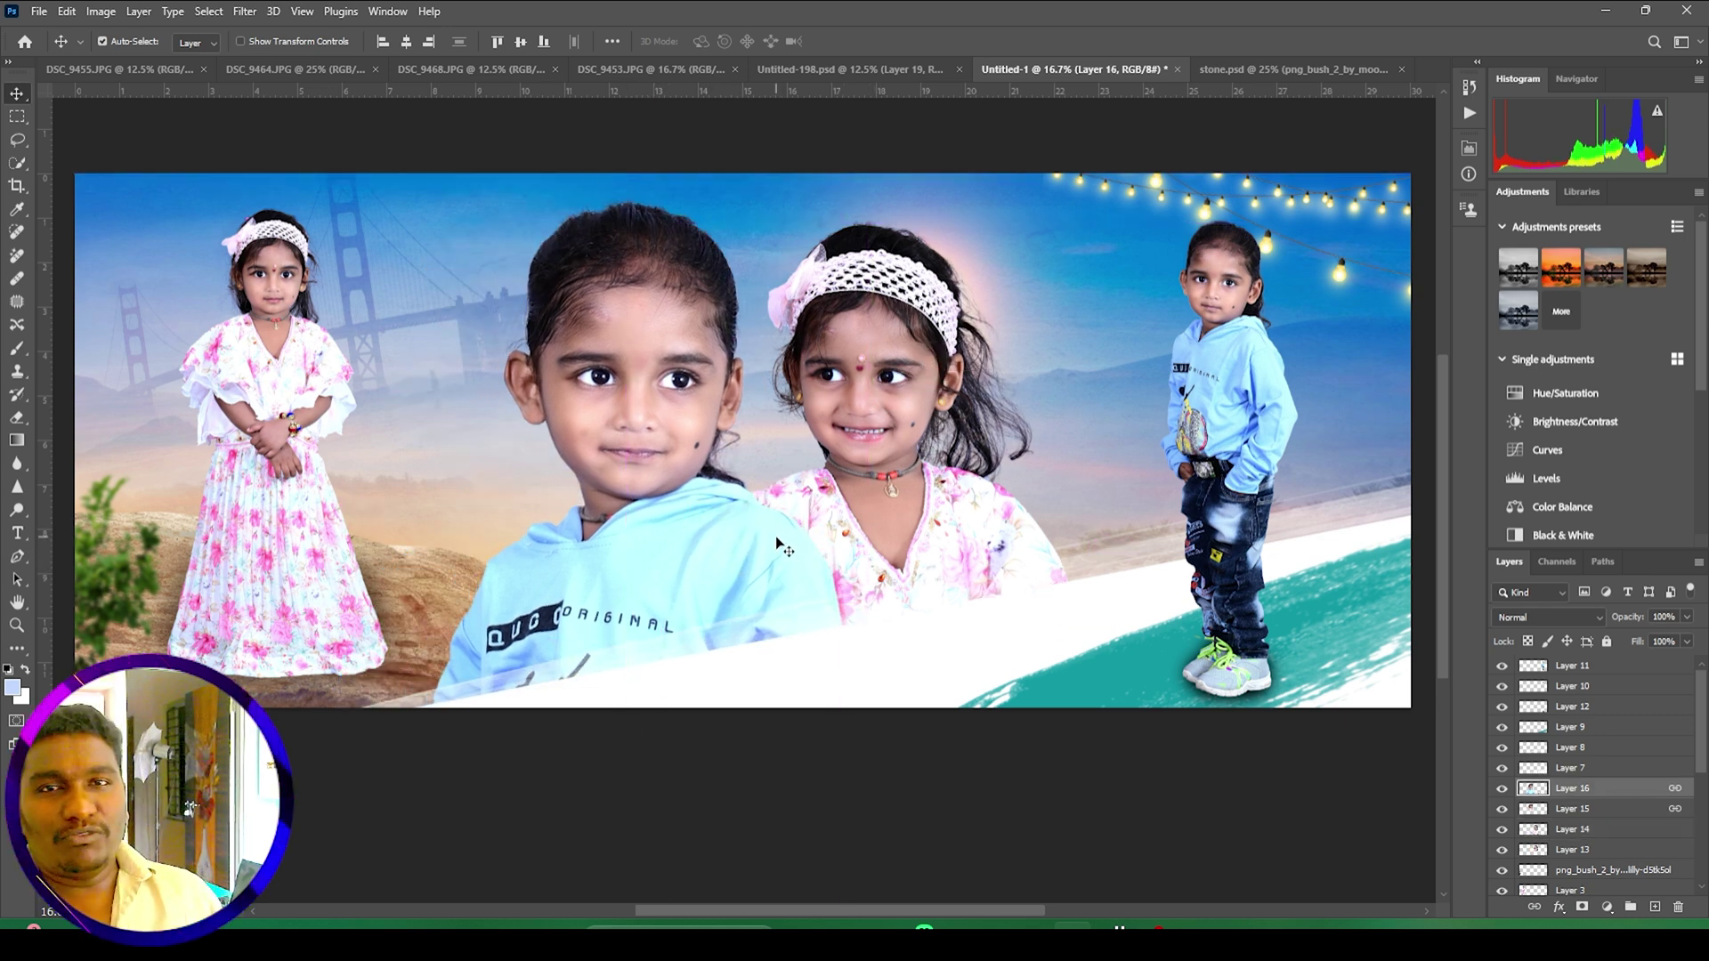